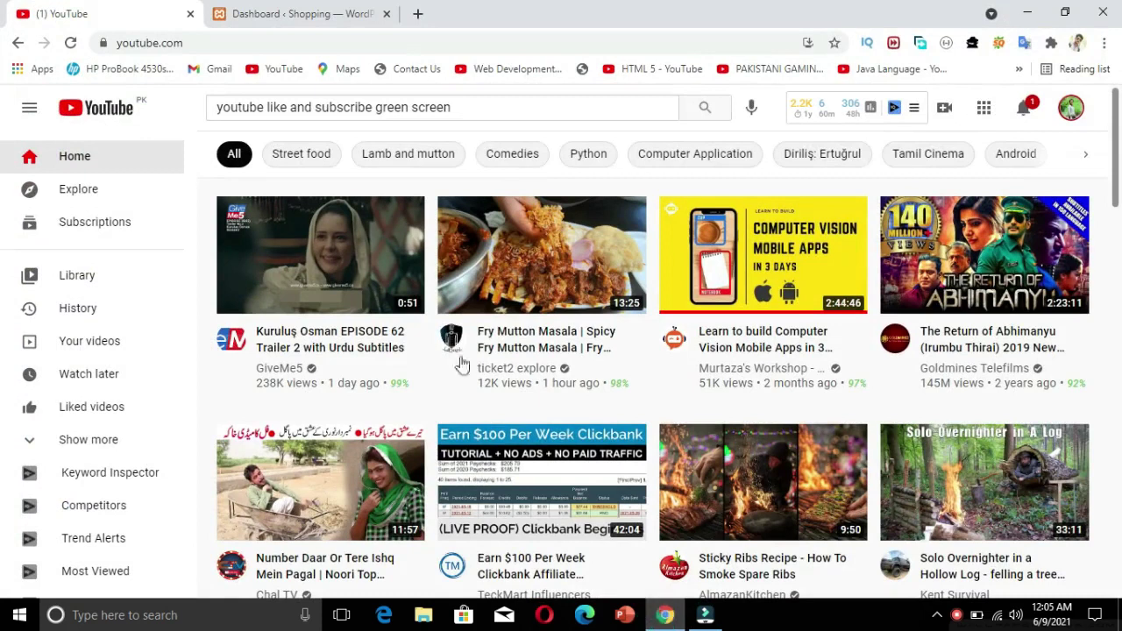
- Search YouTube for the creator's official channel and open its channel page
double_click(516, 104)
click(516, 104)
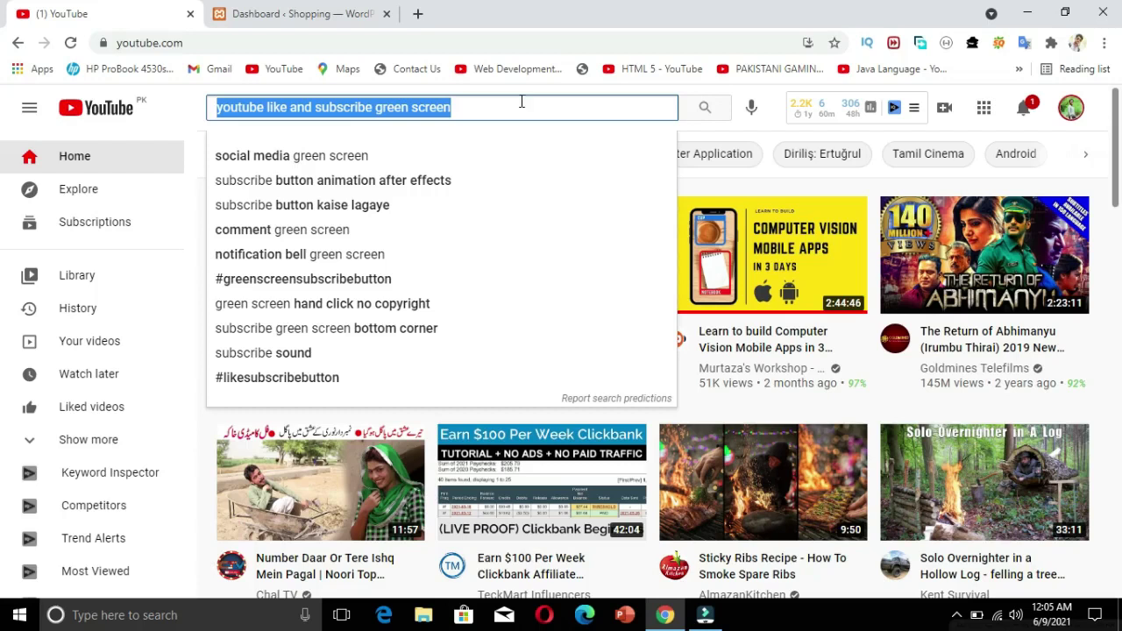
key(BackSpace)
text(Faizan)
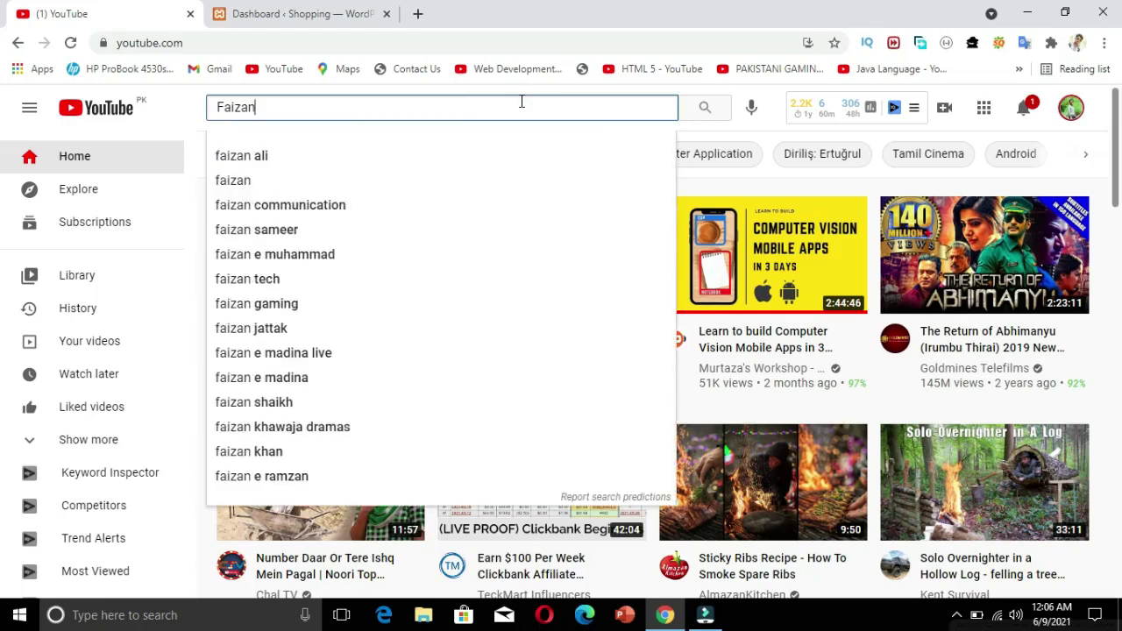
text(Ali)
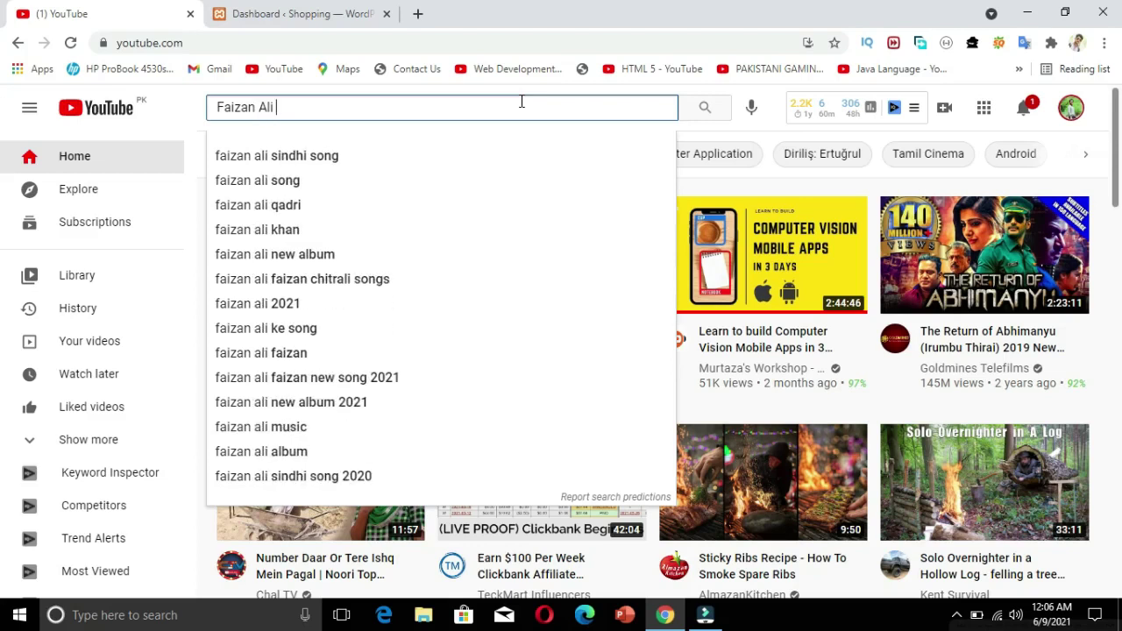
text( yt official)
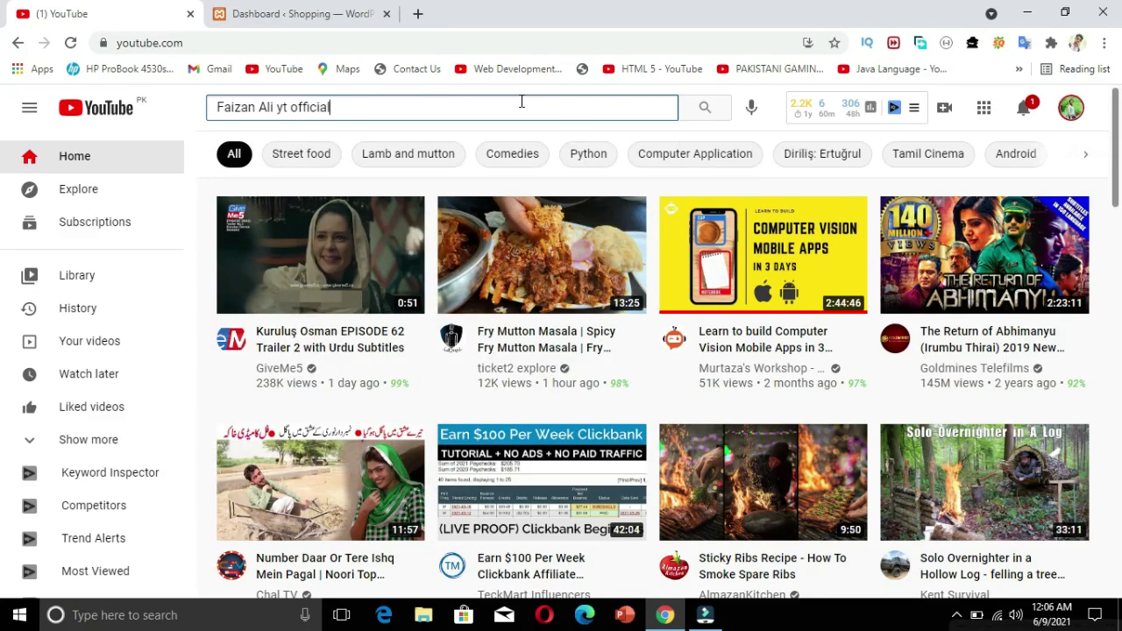
key(Return)
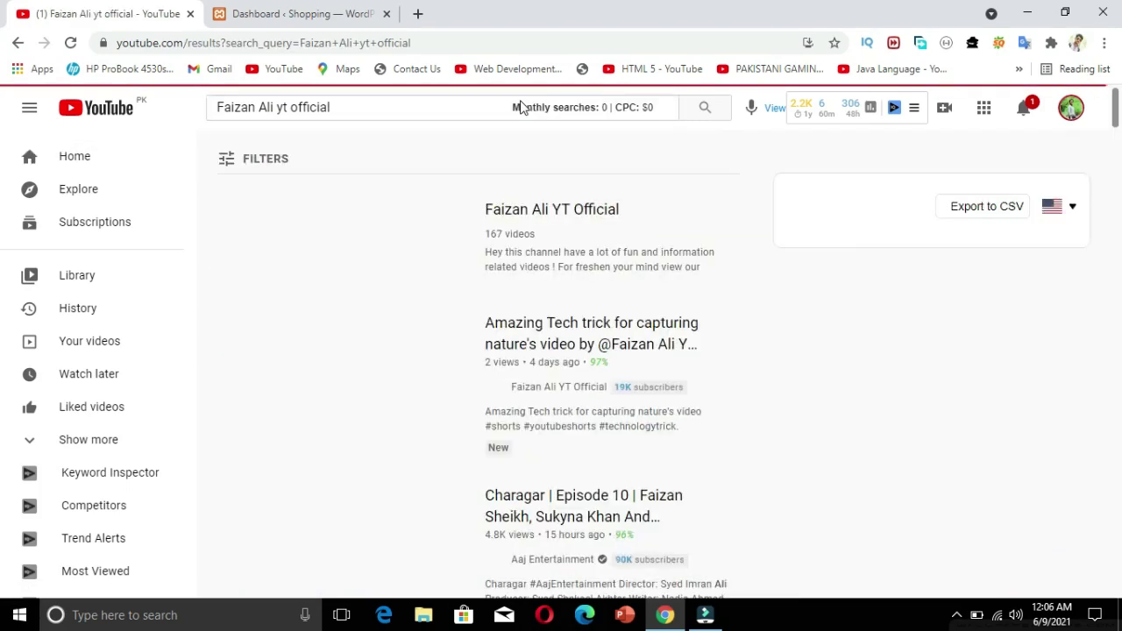
click(526, 213)
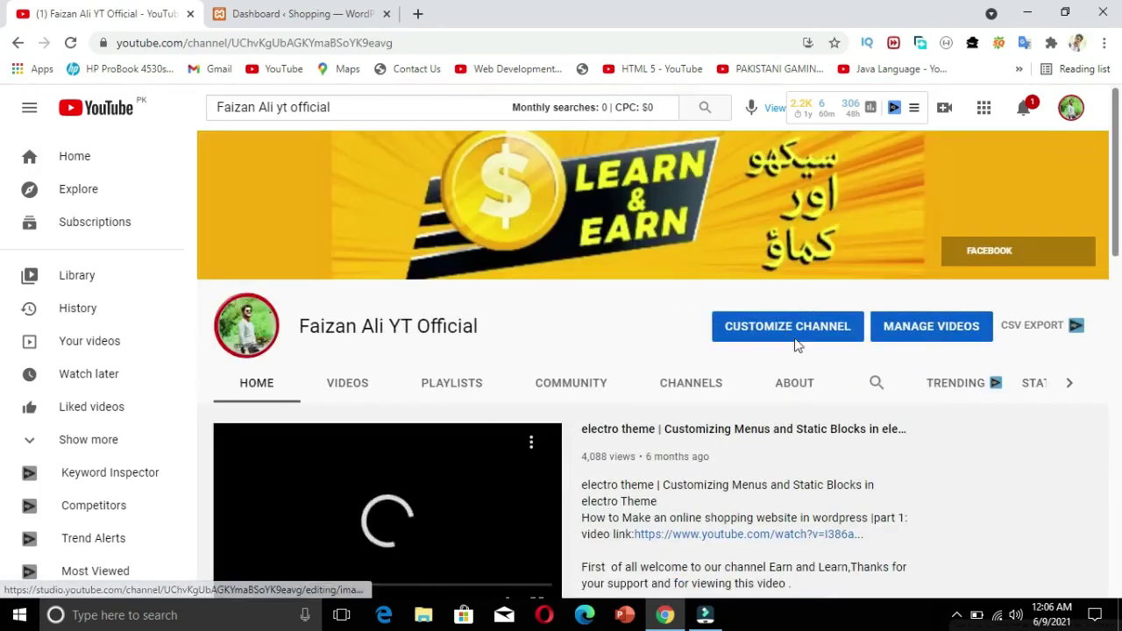
- Examine the channel's uploaded videos, going down through the list to the older WordPress and website tutorials
click(356, 394)
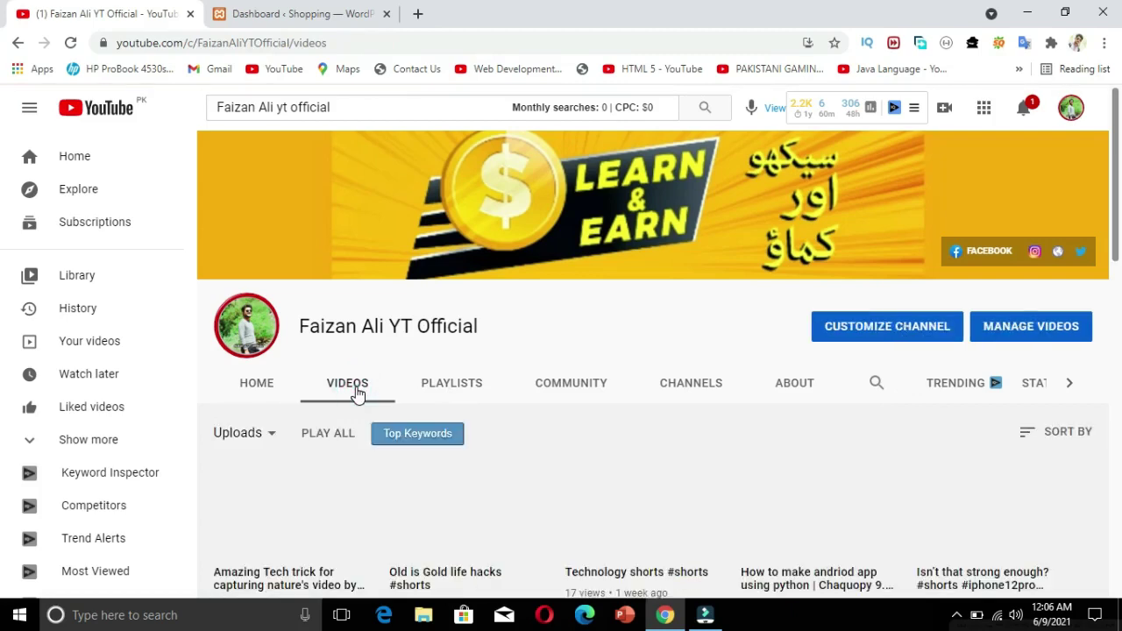
drag(1118, 154, 1119, 501)
scroll(3, 602, down, 3)
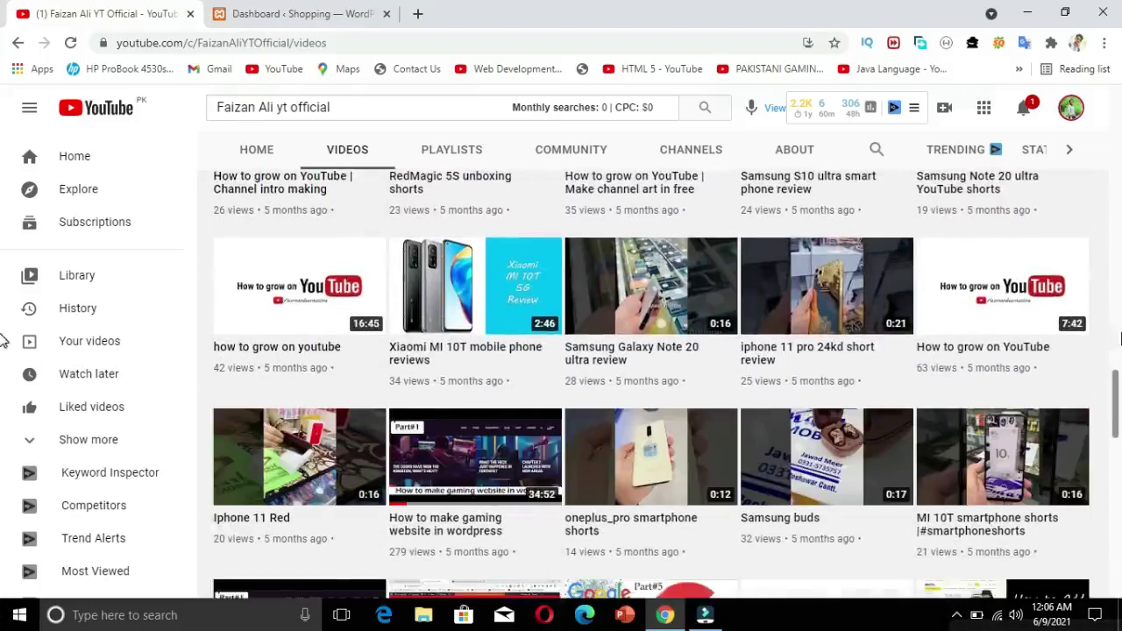
scroll(1113, 401, down, 3)
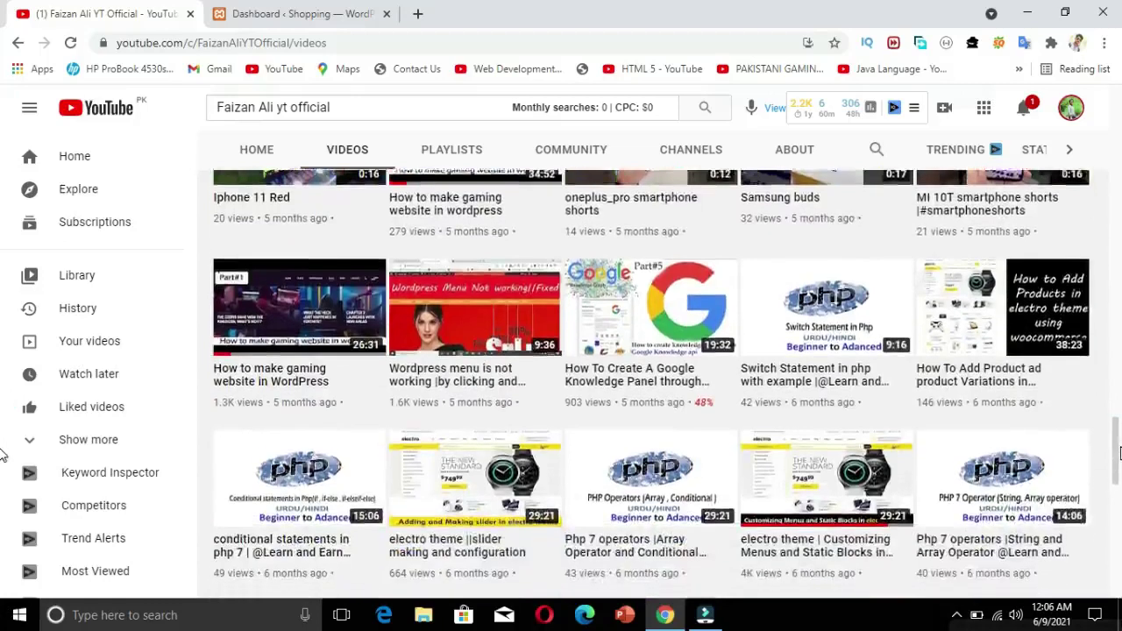
drag(1119, 453, 1119, 585)
scroll(1119, 537, down, 2)
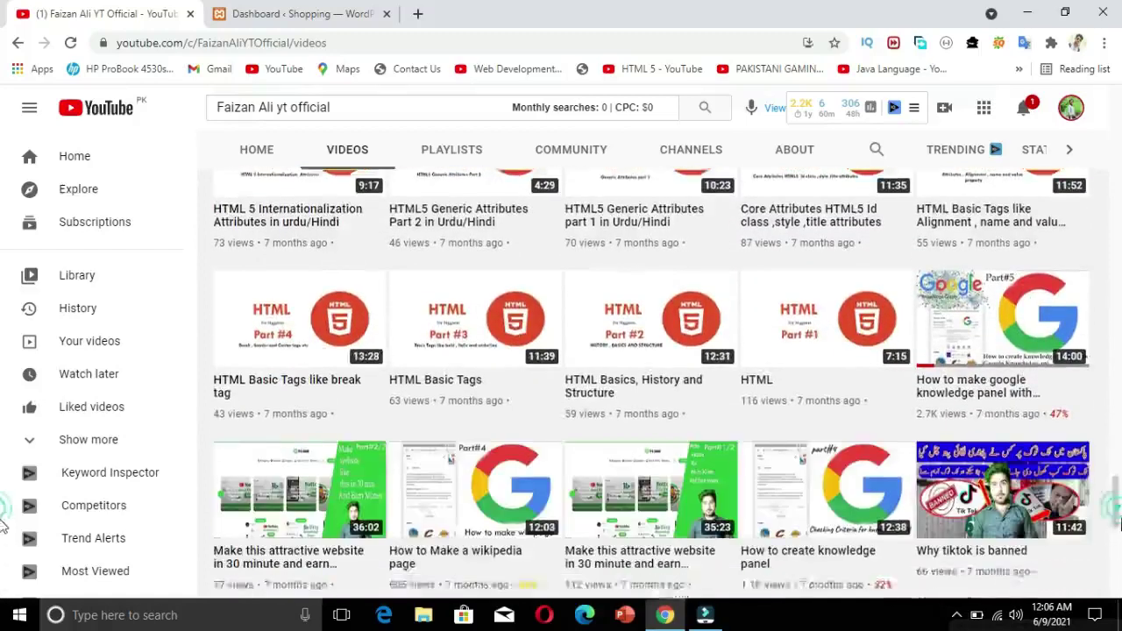
scroll(1119, 537, down, 2)
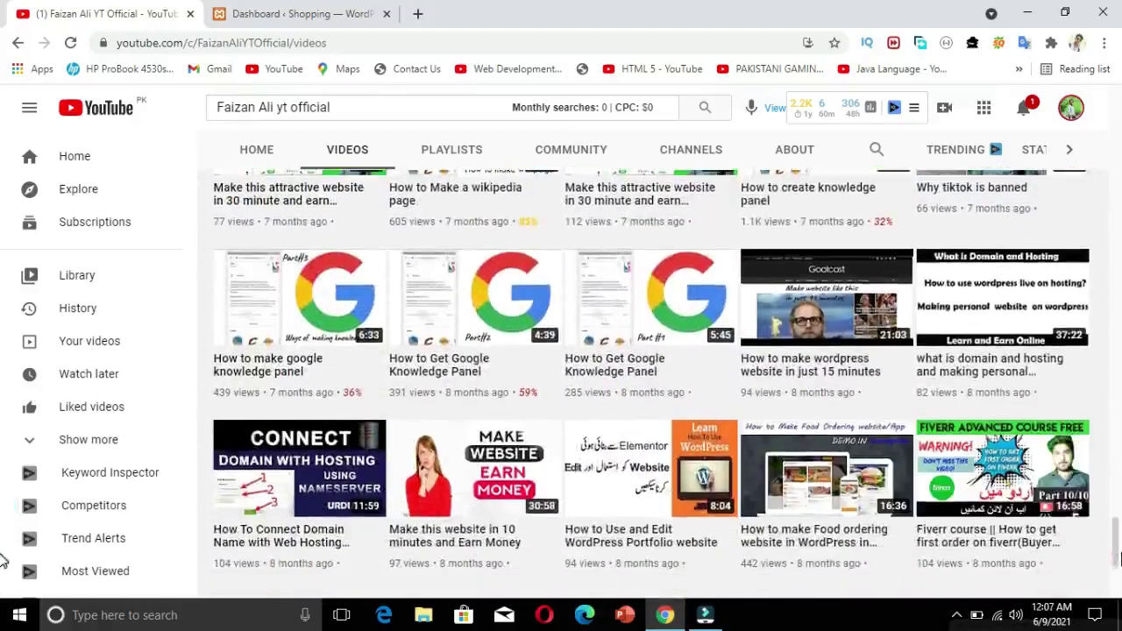
scroll(1119, 565, down, 1)
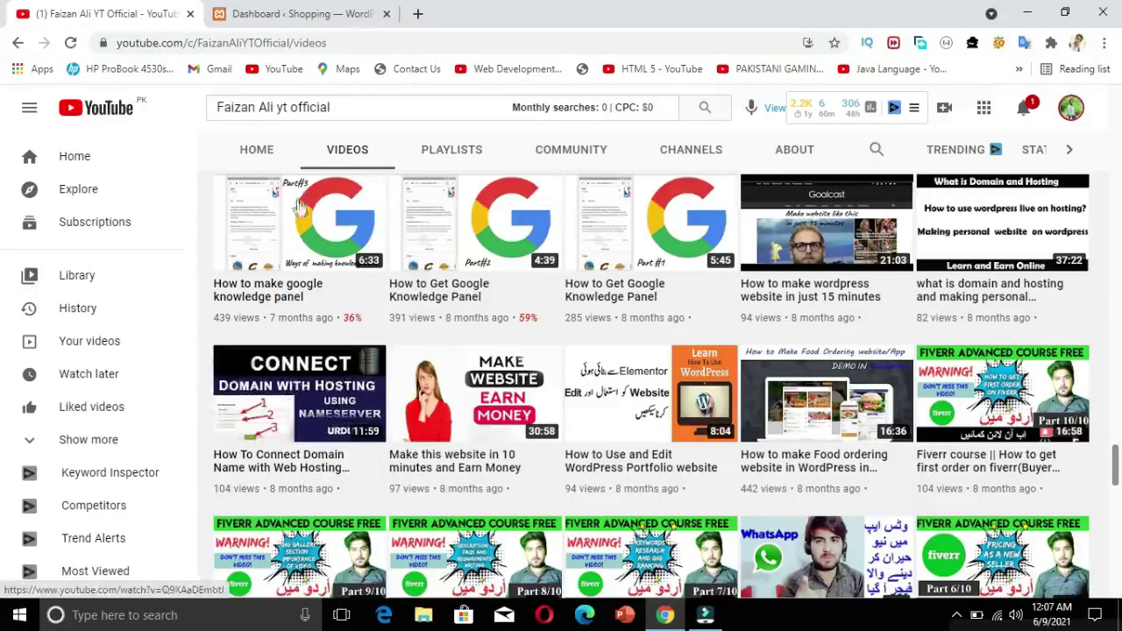
- On the WordPress dashboard, hide the At a Glance, Activity, Quick Draft, WordPress Events and News, and Welcome elements
click(340, 12)
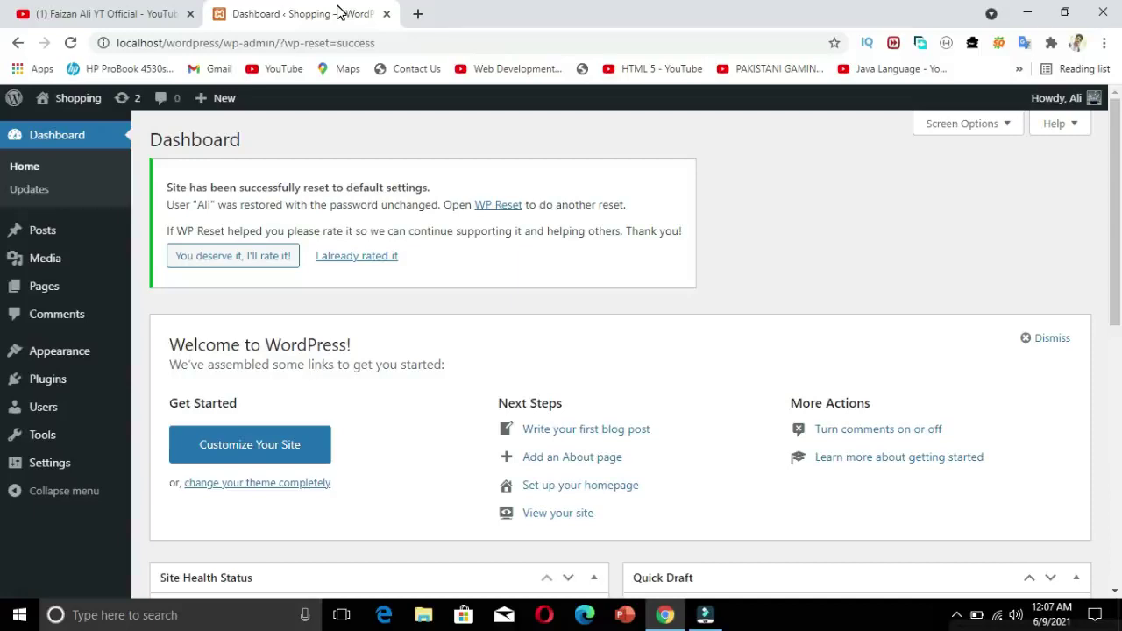
scroll(1106, 255, down, 10)
scroll(1107, 219, up, 10)
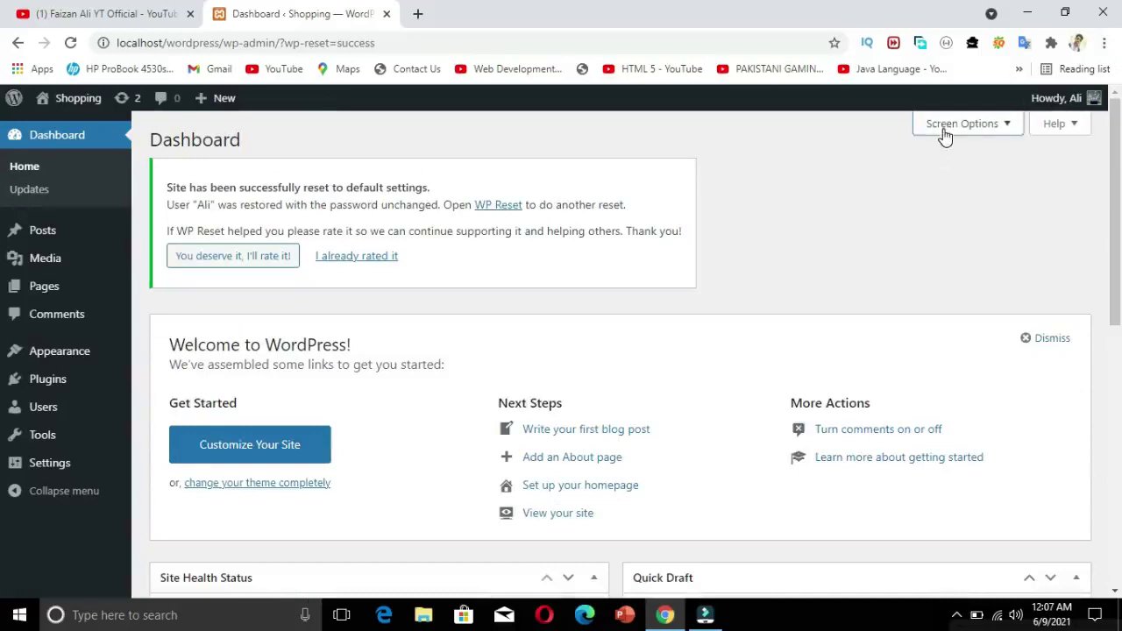
click(945, 128)
click(284, 210)
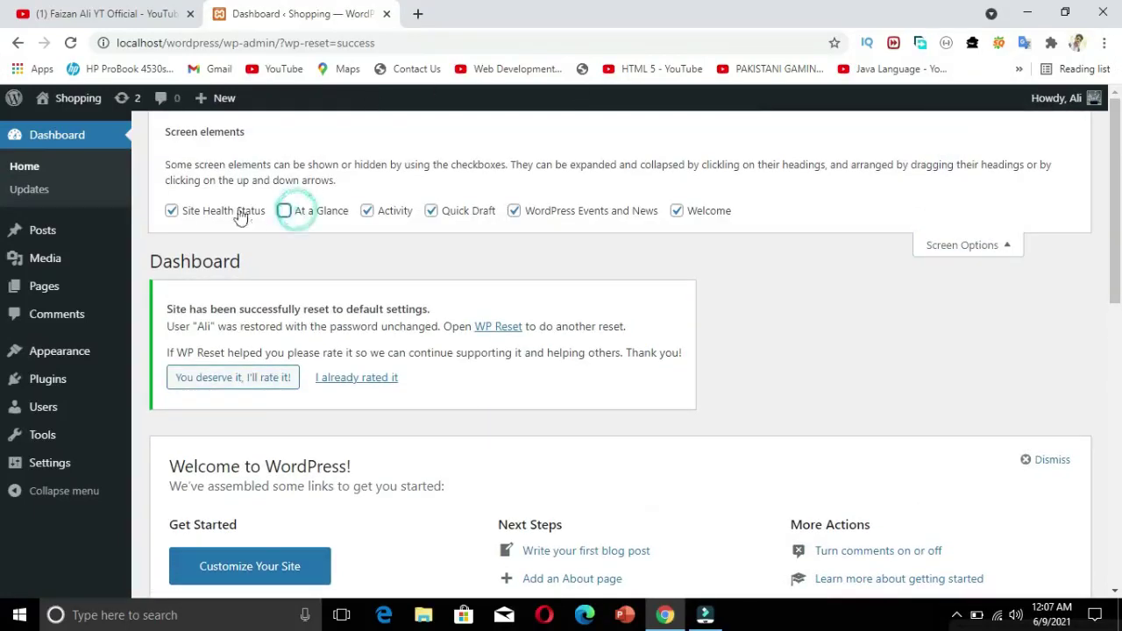
click(383, 216)
click(455, 217)
click(553, 217)
click(680, 215)
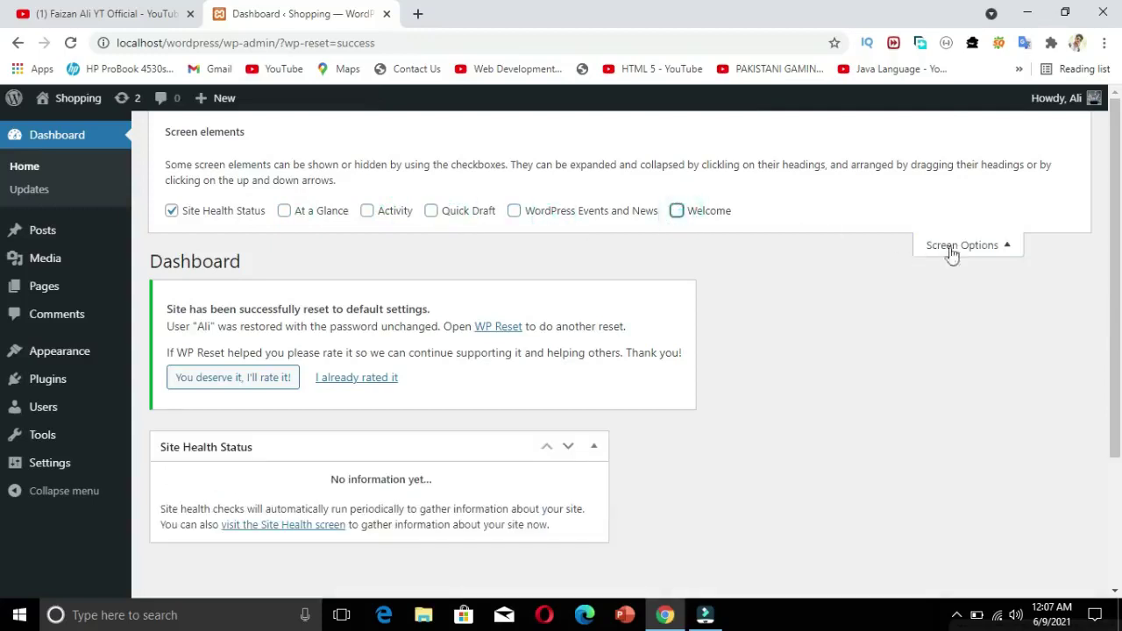
click(938, 248)
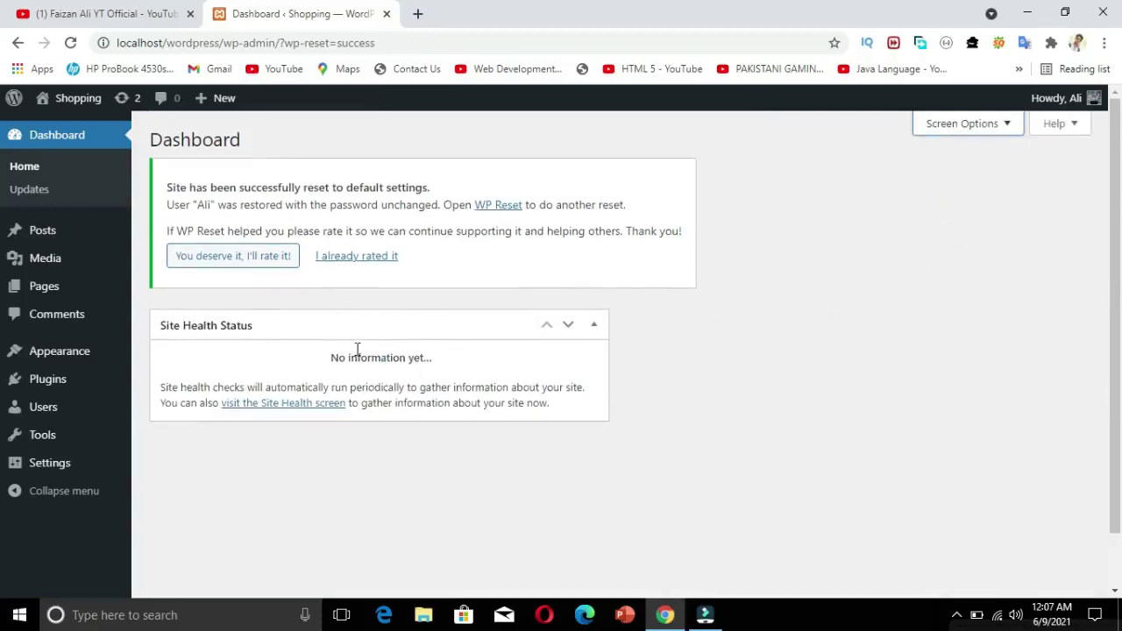
mouse_move(332, 357)
mouse_down()
mouse_move(426, 354)
mouse_move(371, 365)
mouse_up()
click(281, 368)
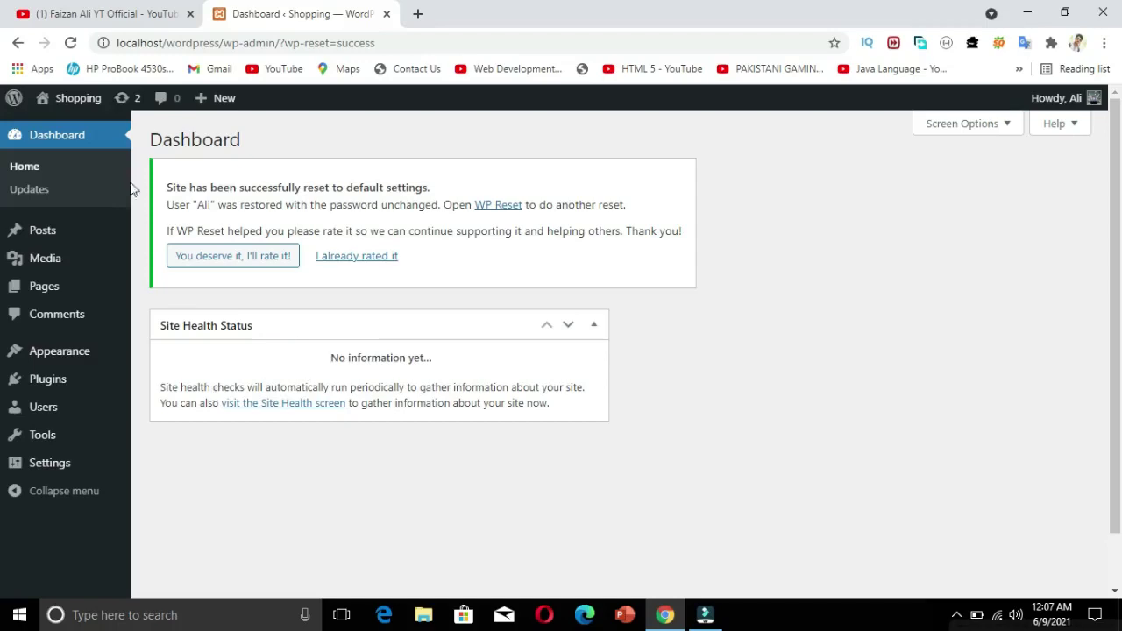
- Open the Shopping site's front end in a new tab and view it
mouse_move(73, 109)
right_click(74, 132)
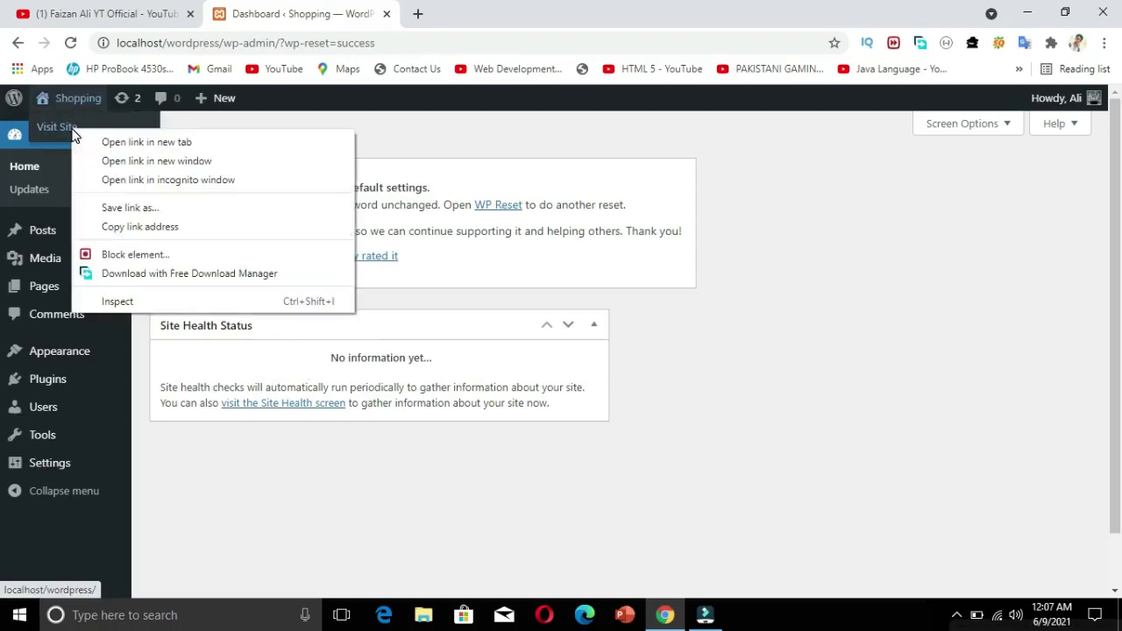
click(94, 142)
click(476, 11)
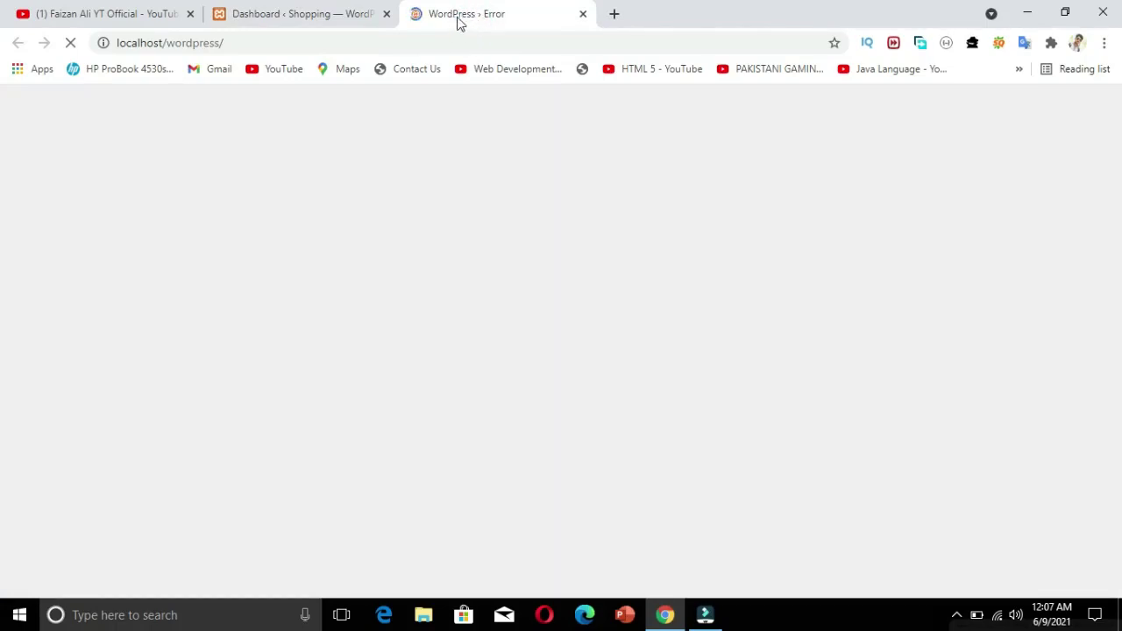
- In the WordPress general settings, change the site title to "Gamer.com"
click(330, 10)
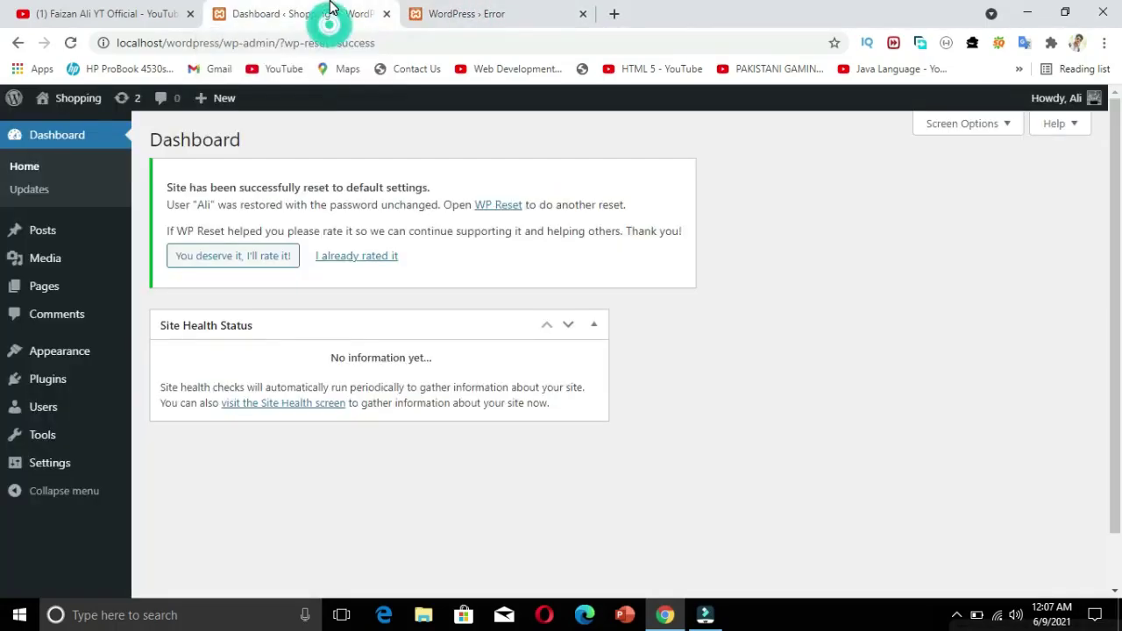
mouse_move(52, 465)
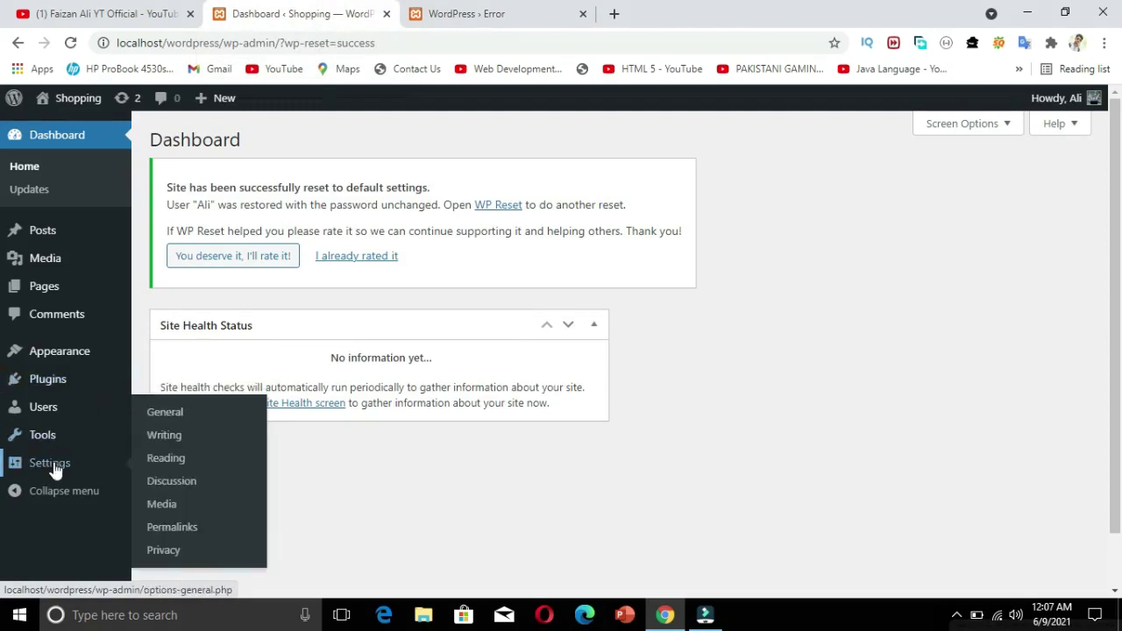
click(182, 420)
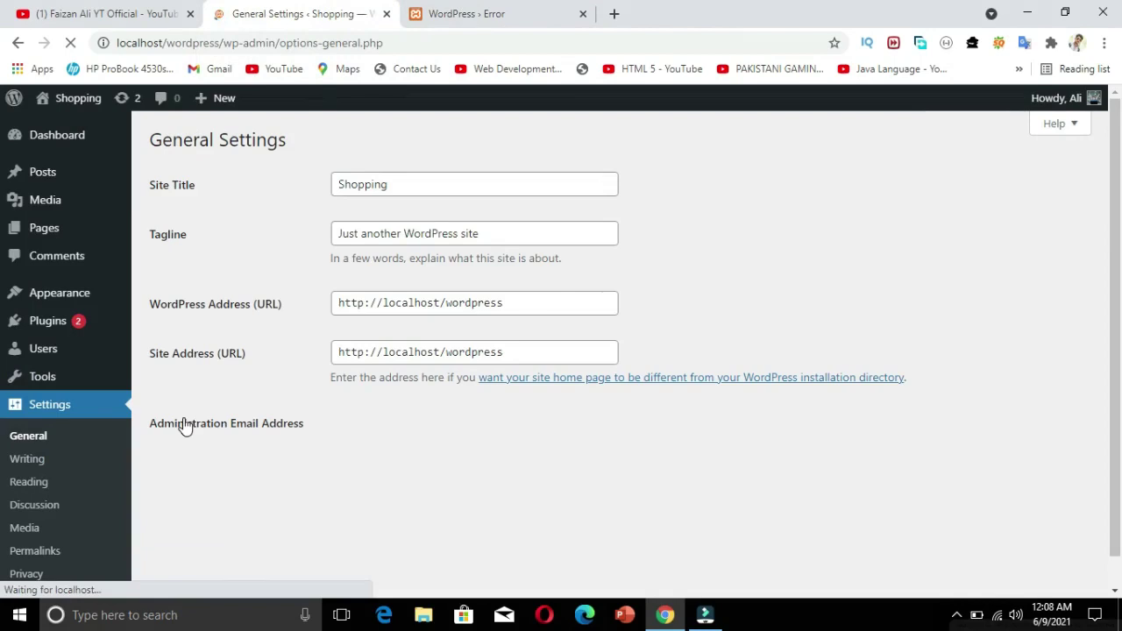
click(433, 189)
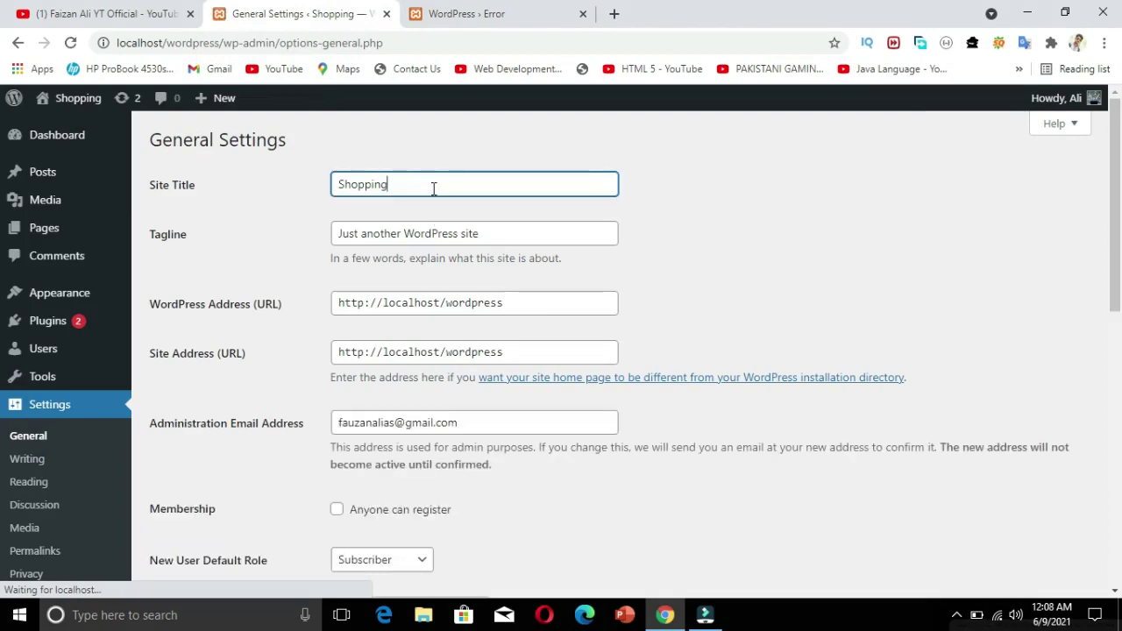
double_click(433, 189)
key(BackSpace)
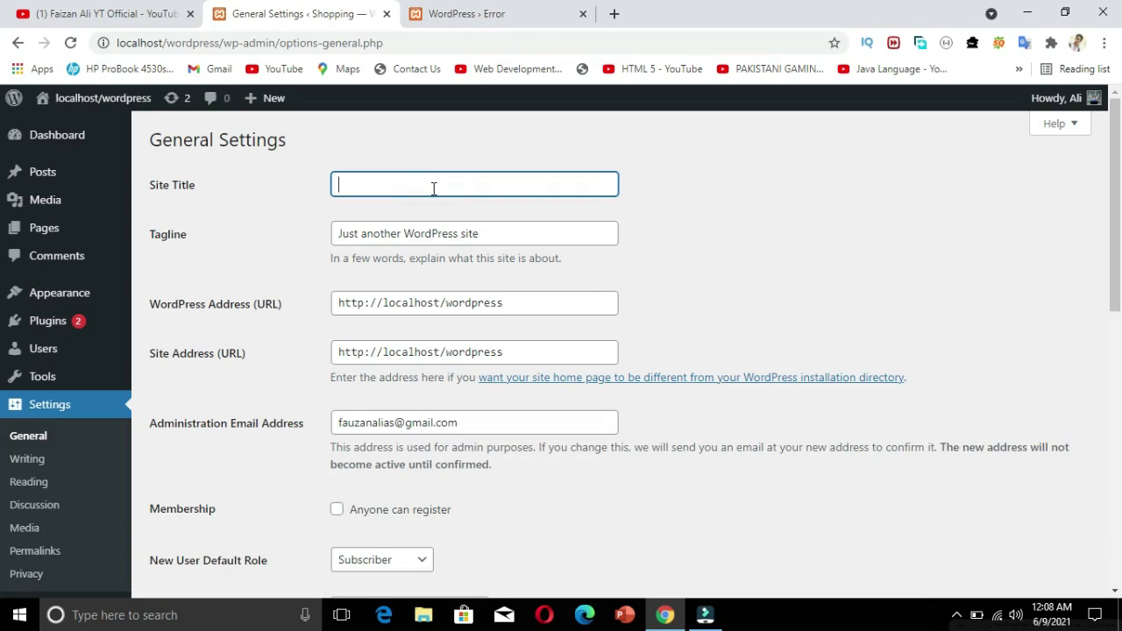
text(Gamer.co)
key(BackSpace)
text(om)
- Clear the site's tagline so the field is empty
click(473, 232)
key(ctrl+a)
key(BackSpace)
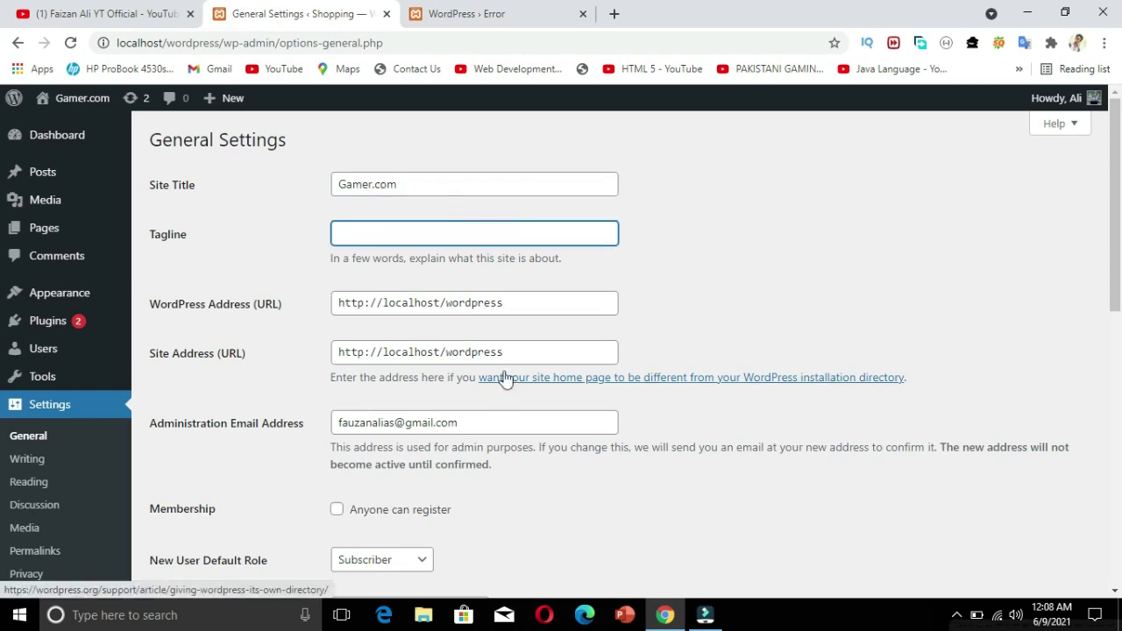
drag(376, 303, 535, 306)
click(364, 305)
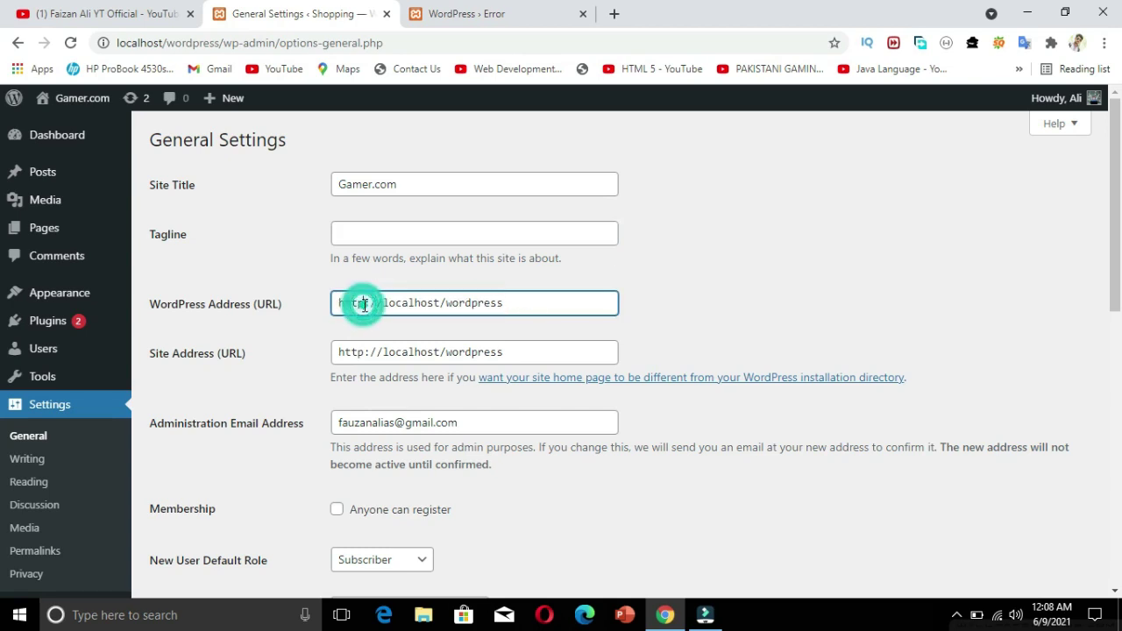
click(363, 354)
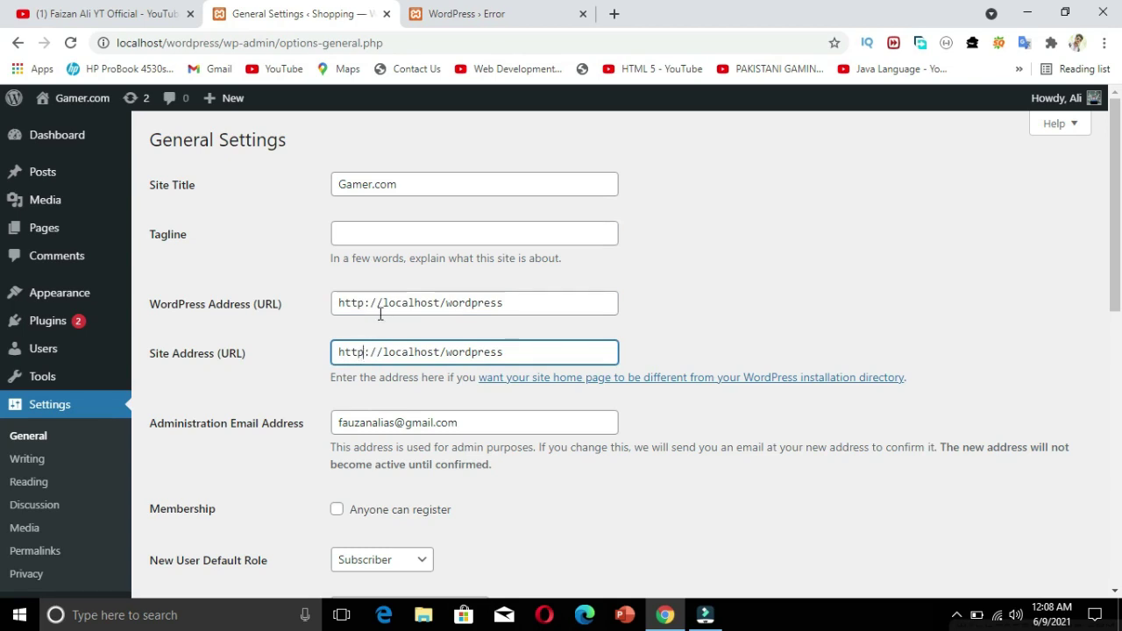
drag(389, 302, 428, 301)
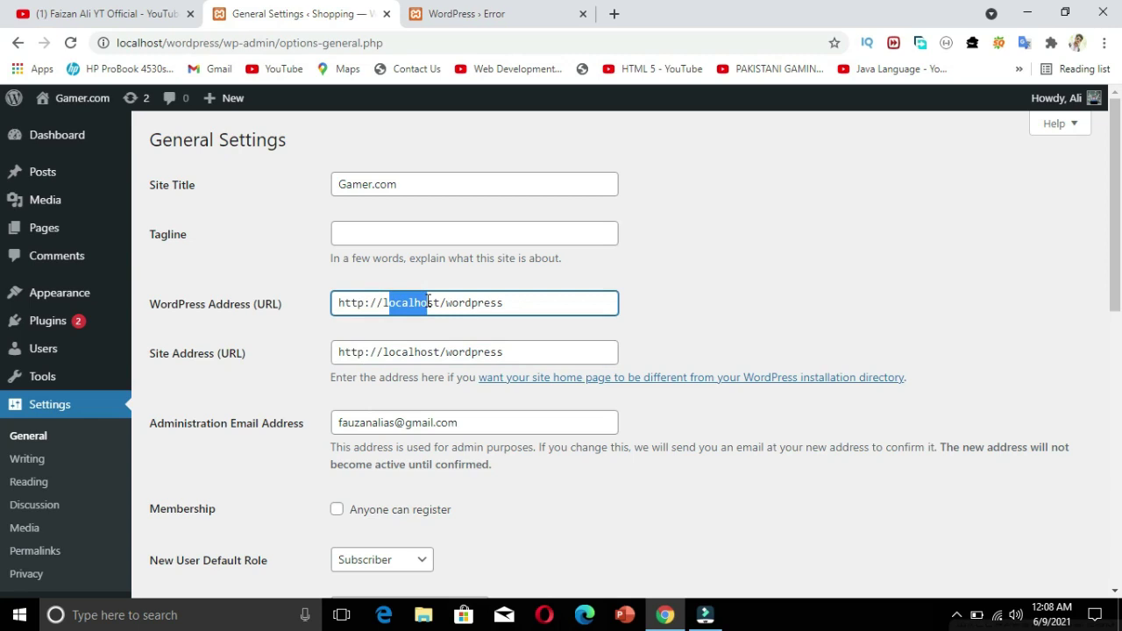
click(391, 422)
drag(410, 423, 495, 424)
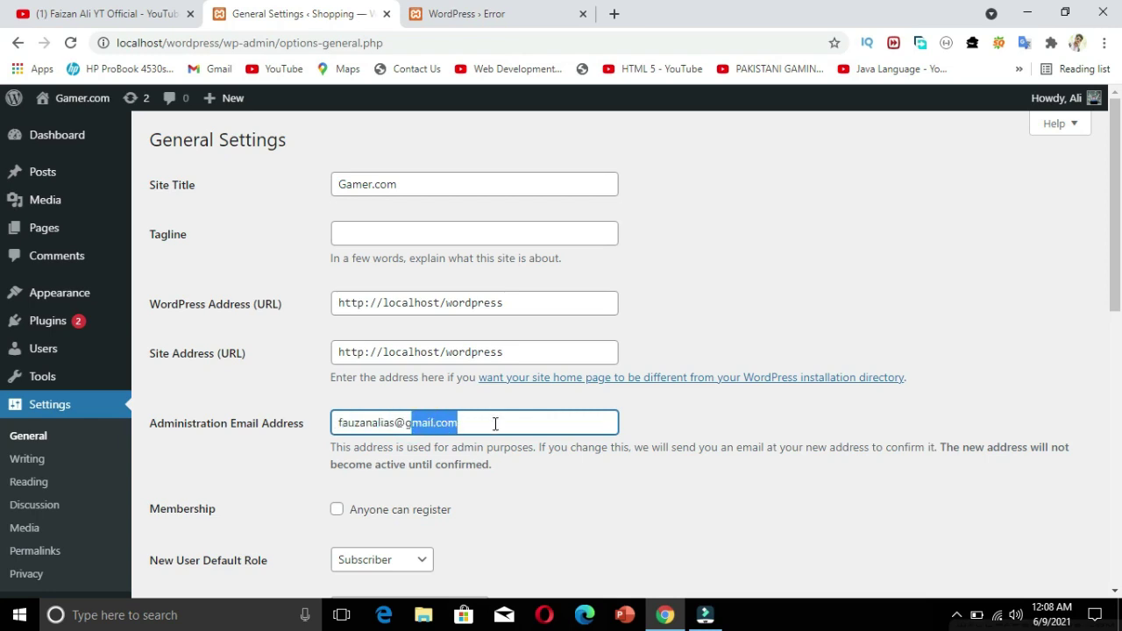
- Allow anyone to register on the site and save the general settings
click(337, 510)
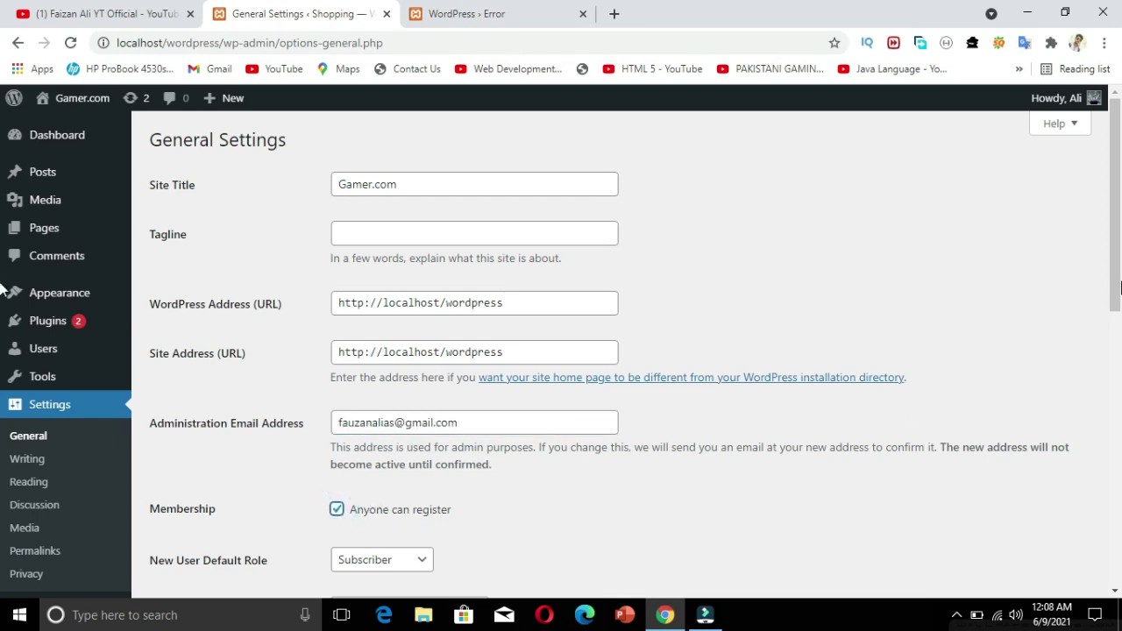
scroll(1114, 289, down, 7)
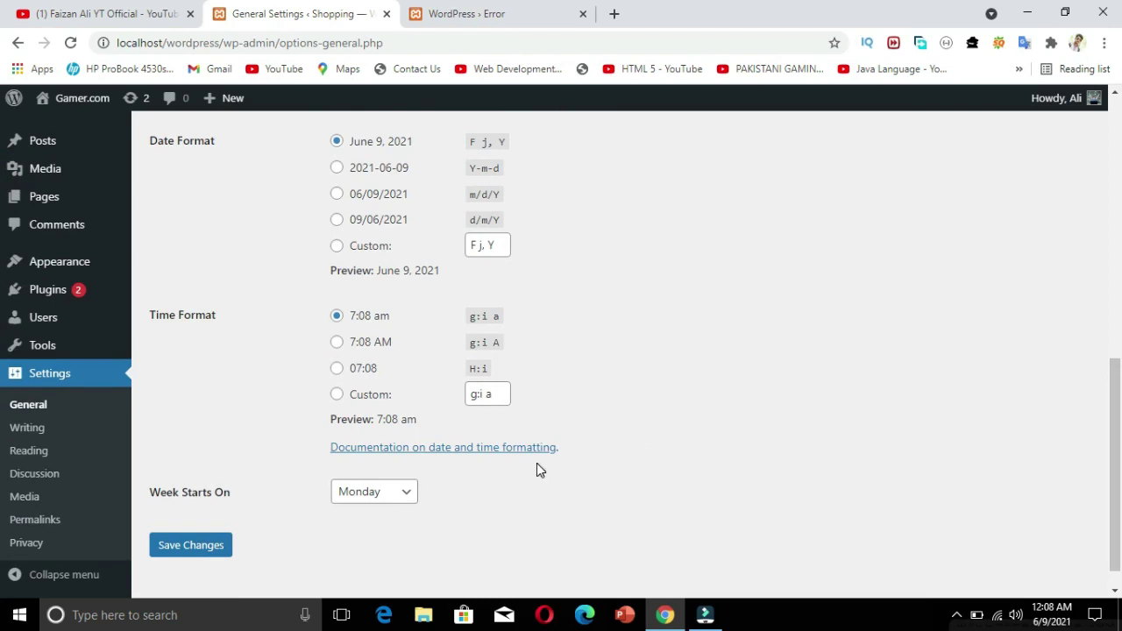
click(189, 550)
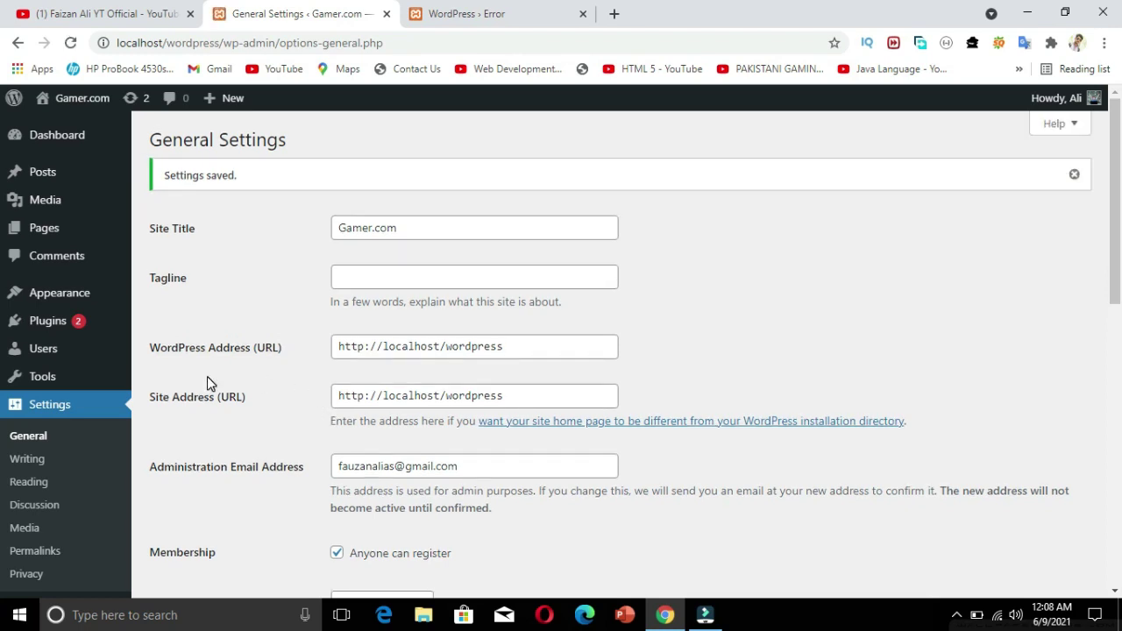
- Check the site's front end and open the list of installed themes in the WordPress dashboard
click(452, 14)
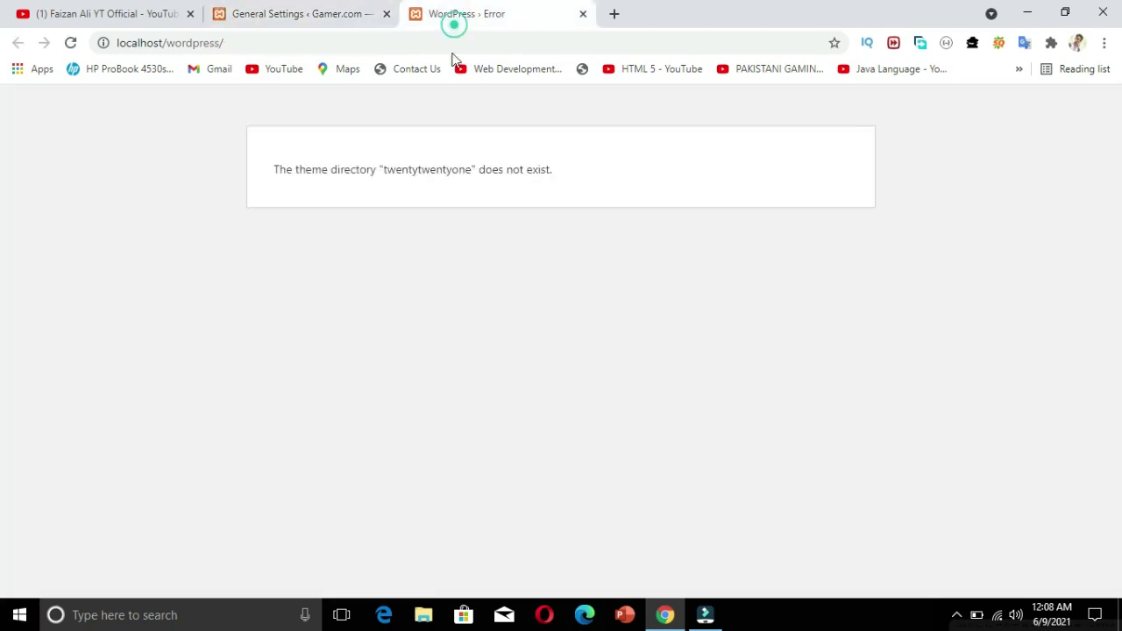
click(306, 16)
mouse_move(70, 298)
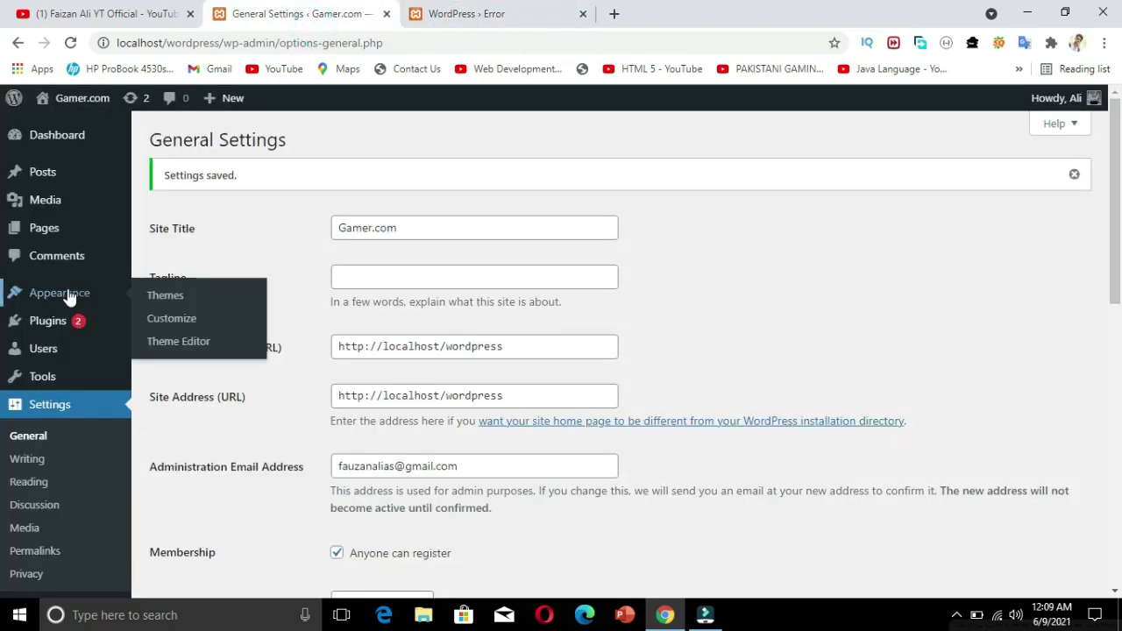
click(163, 298)
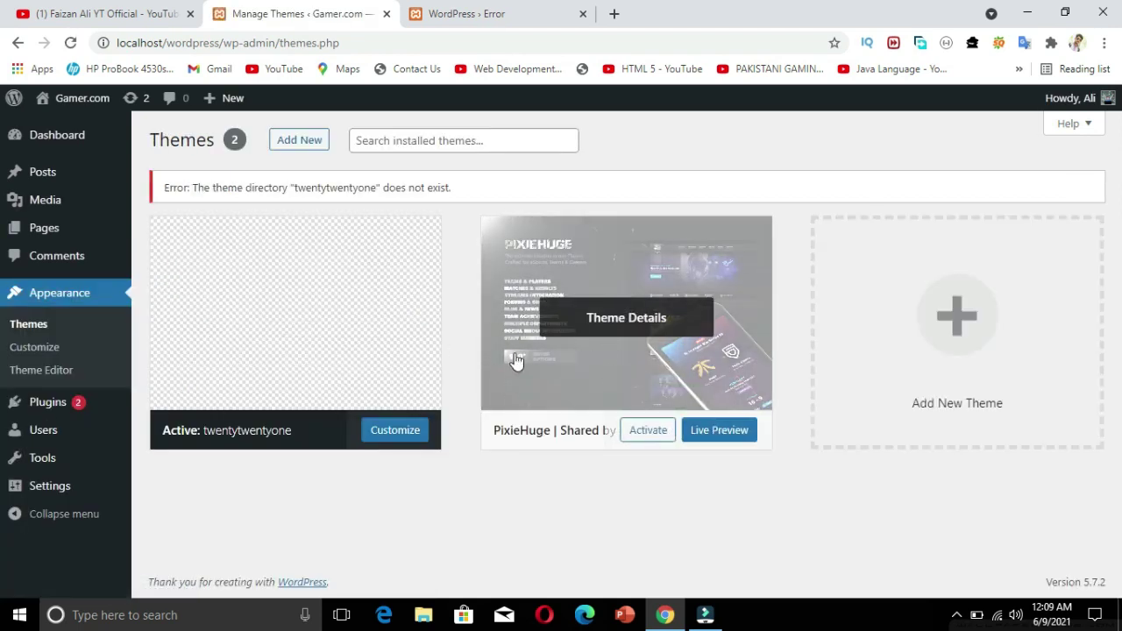
- Delete the installed PixieHuge theme and open the page for adding a new theme
click(547, 342)
click(1041, 562)
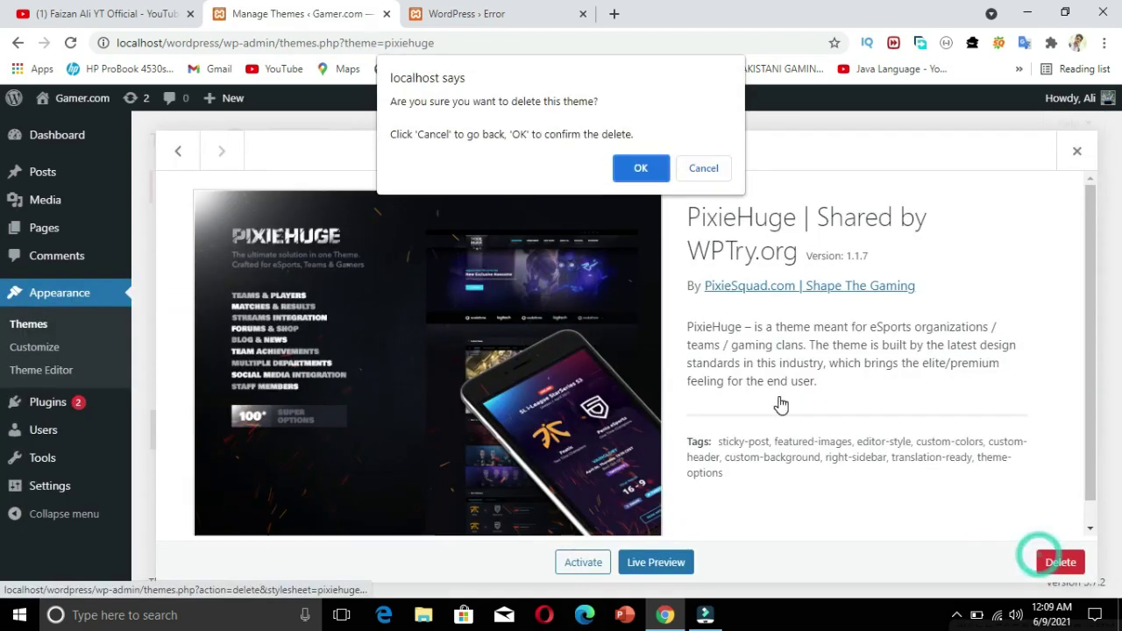
click(662, 172)
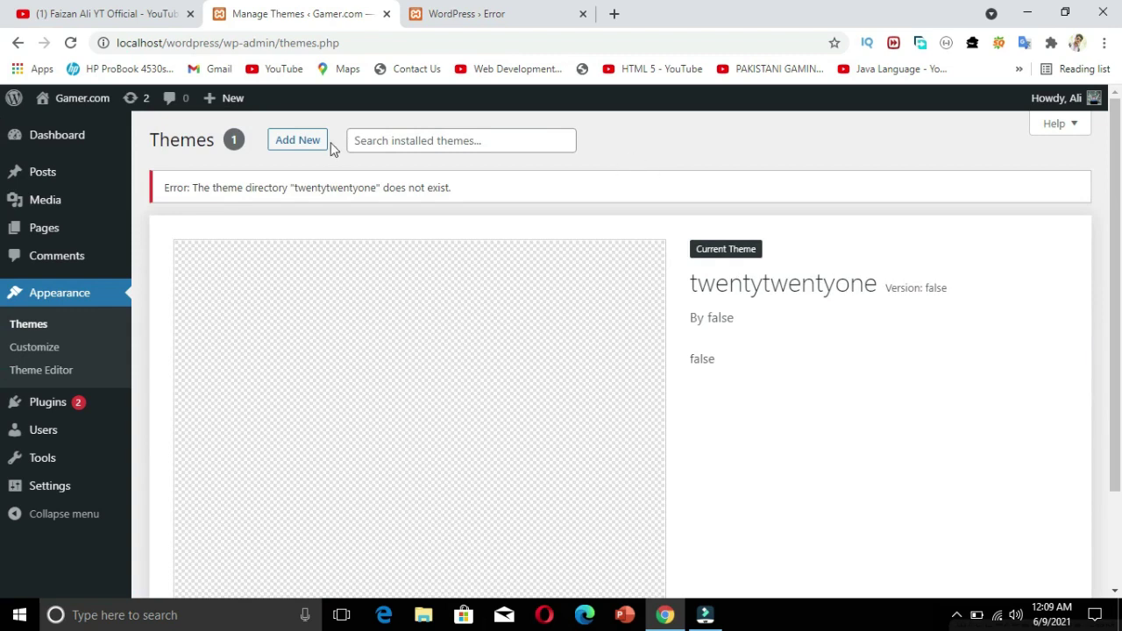
click(292, 149)
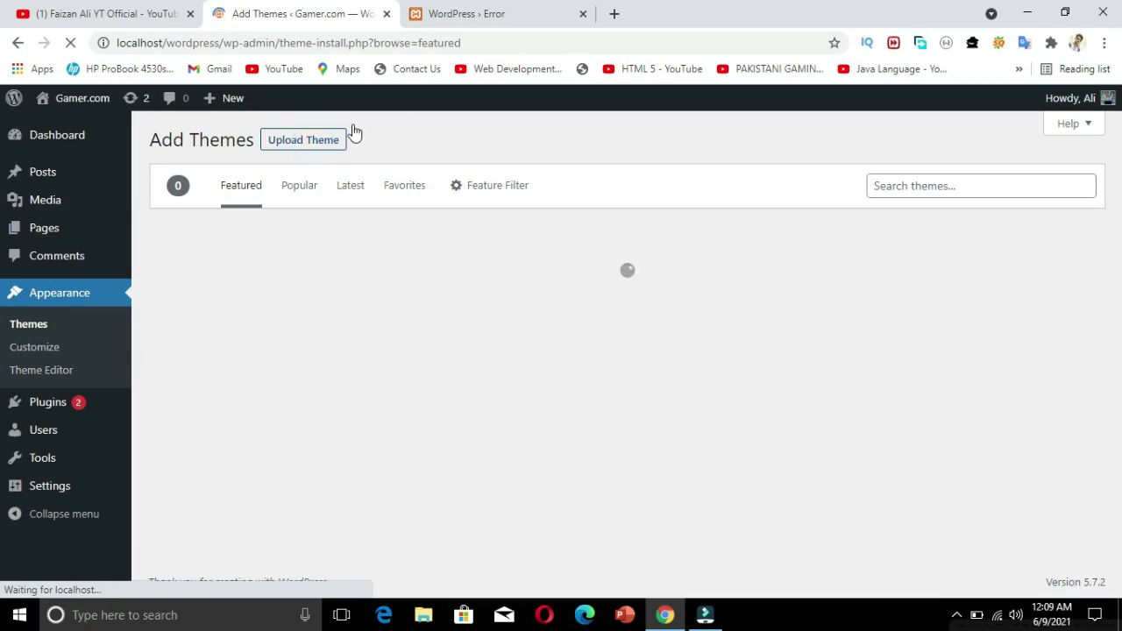
- Search Google in a new tab for "pixie huge theme" and open the PixieHuge item page on ThemeForest
click(613, 13)
text(Pixie Hug)
key(Return)
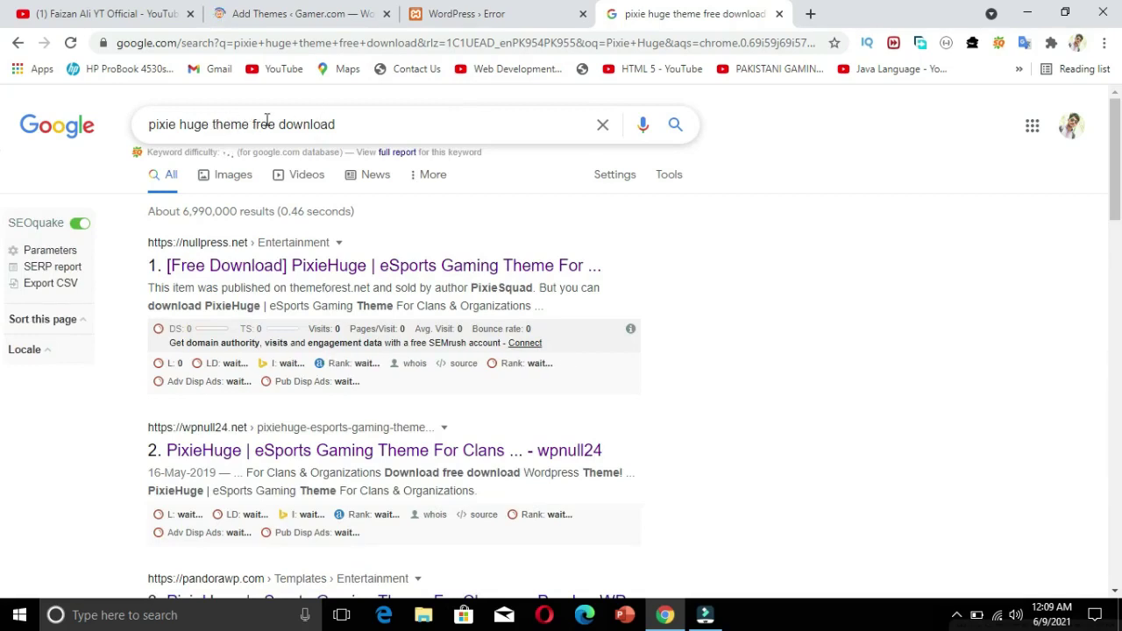
drag(252, 124, 368, 132)
key(BackSpace)
key(Return)
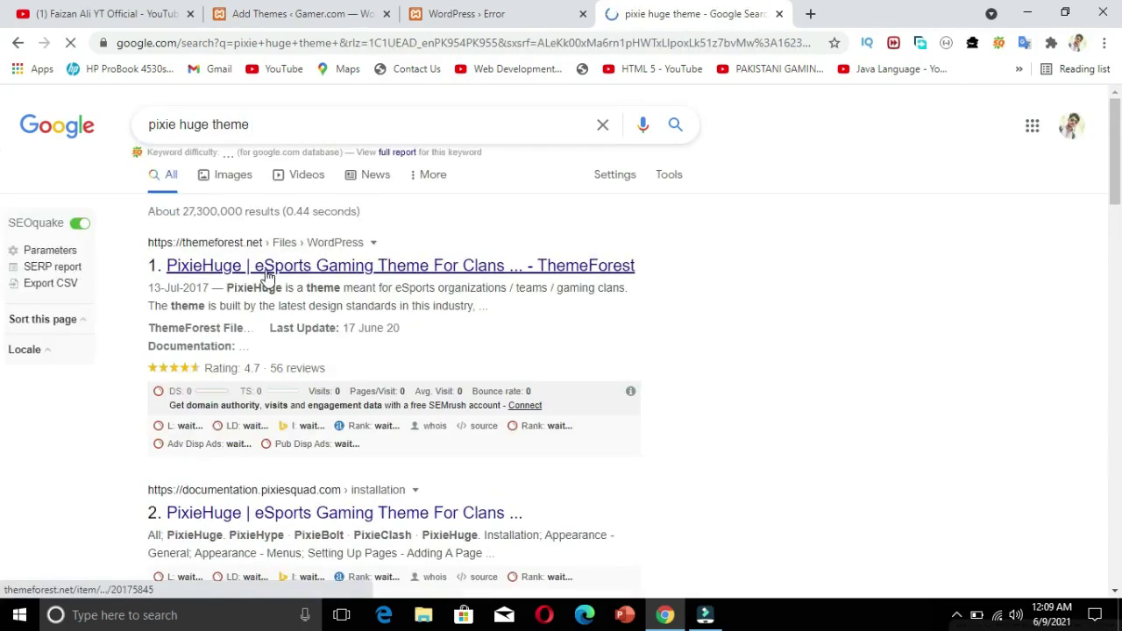
click(268, 266)
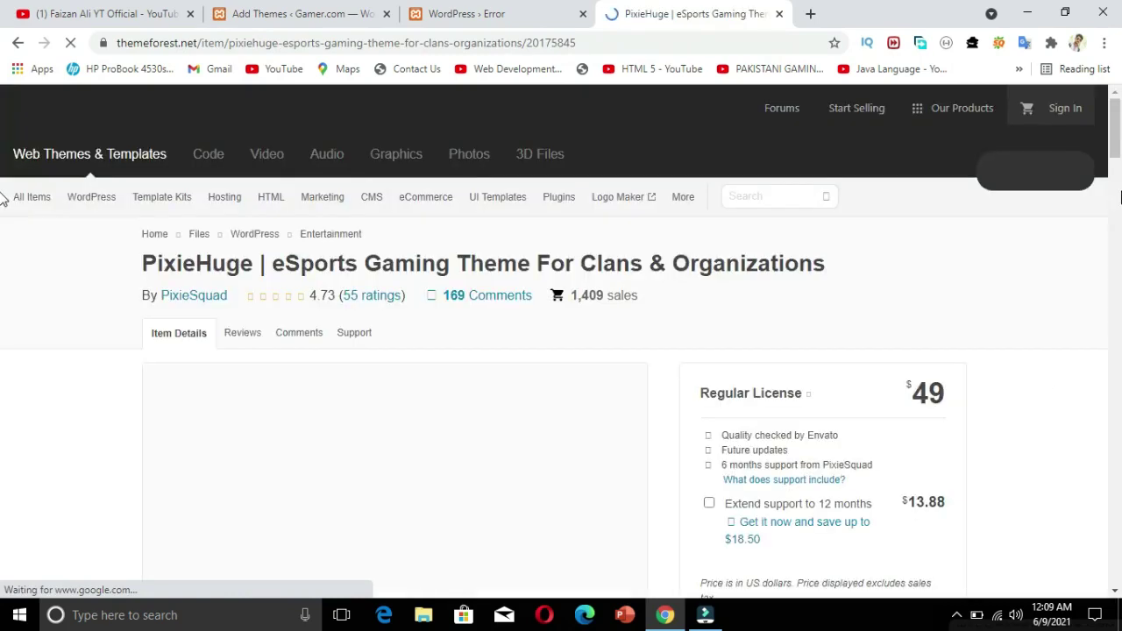
- Open the full-screen preview of the PixieHuge theme from its ThemeForest item page
scroll(3, 140, down, 3)
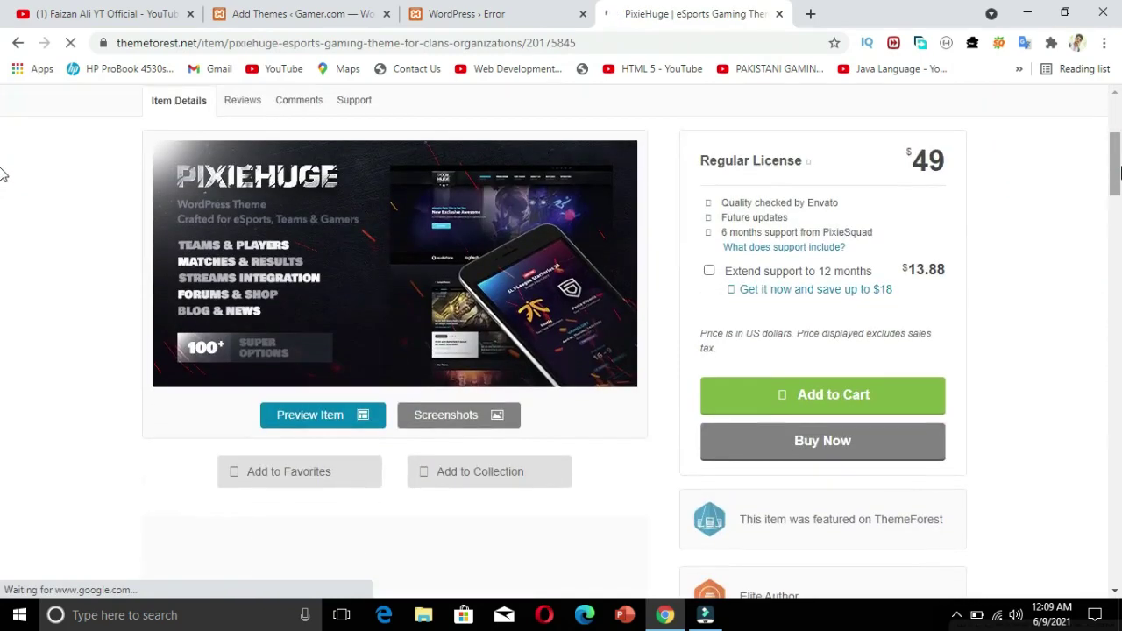
click(310, 419)
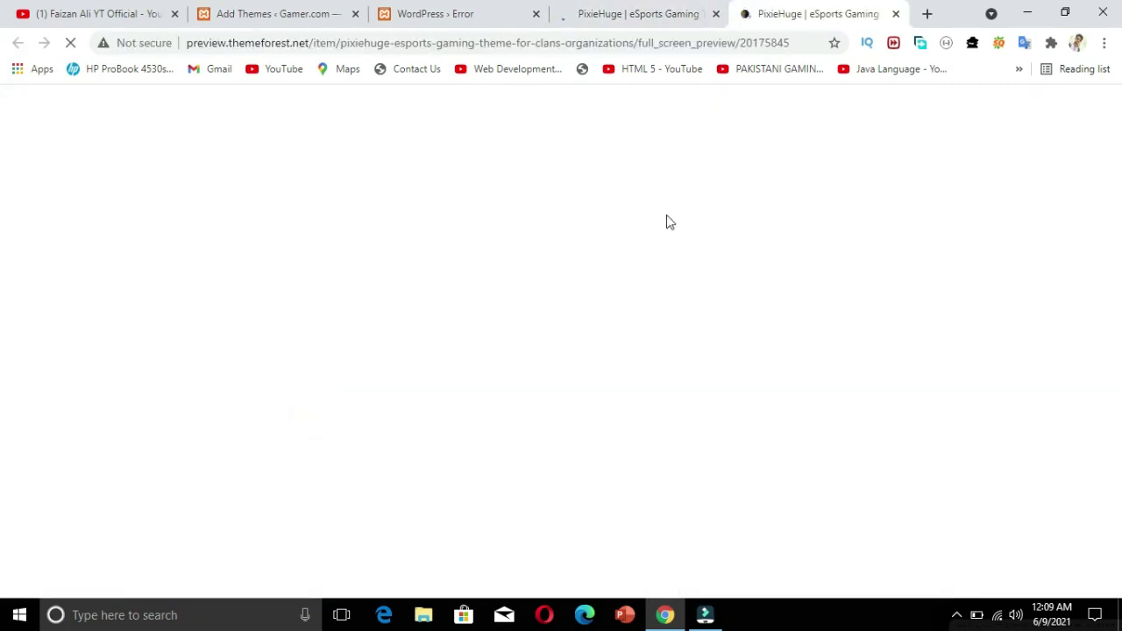
click(639, 11)
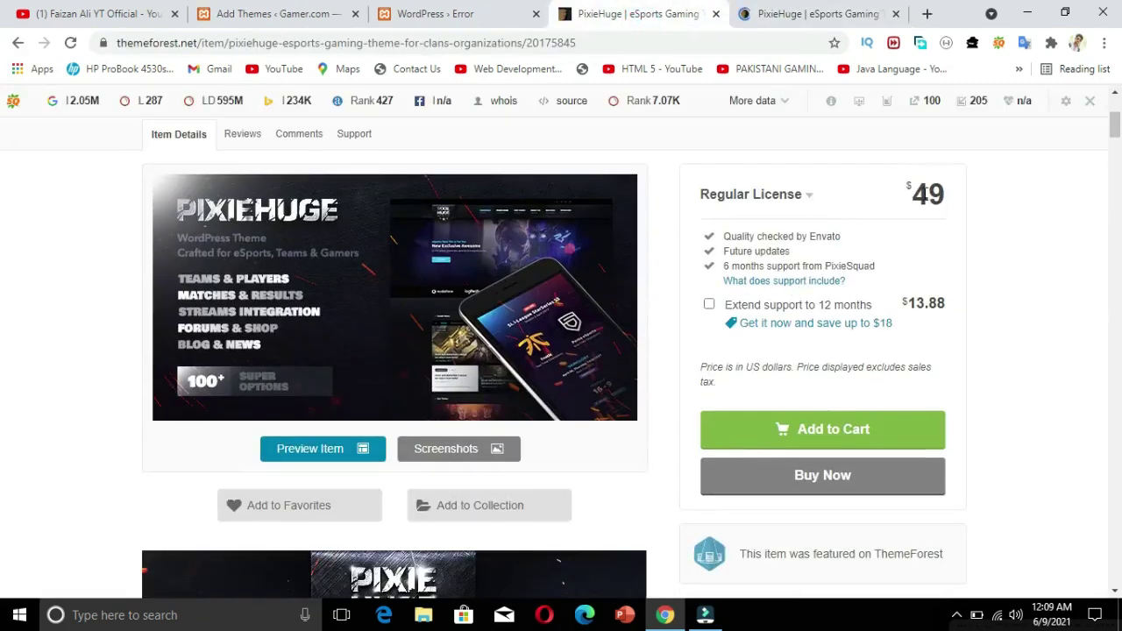
click(758, 15)
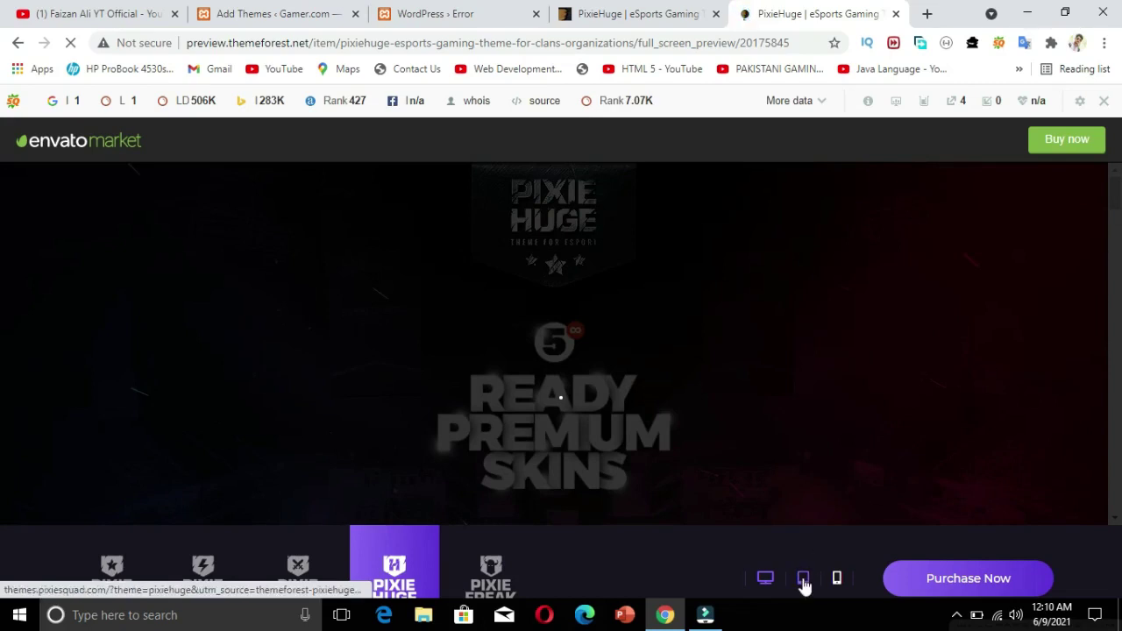
- Preview the PixieHuge demo at tablet and phone sizes and look through the phone layout
click(835, 580)
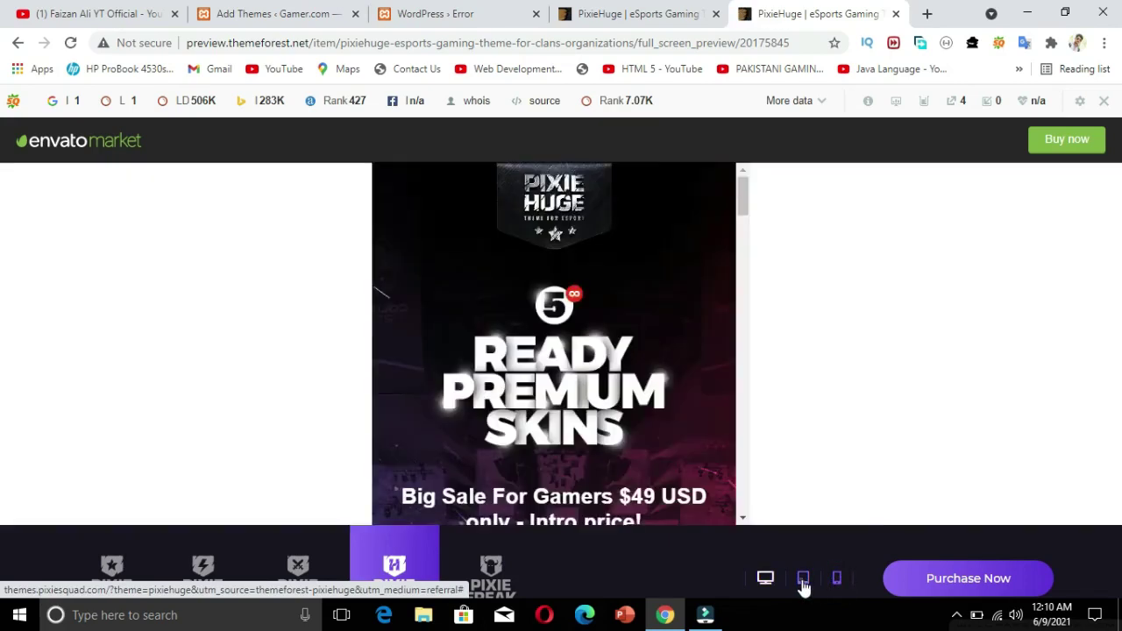
click(803, 580)
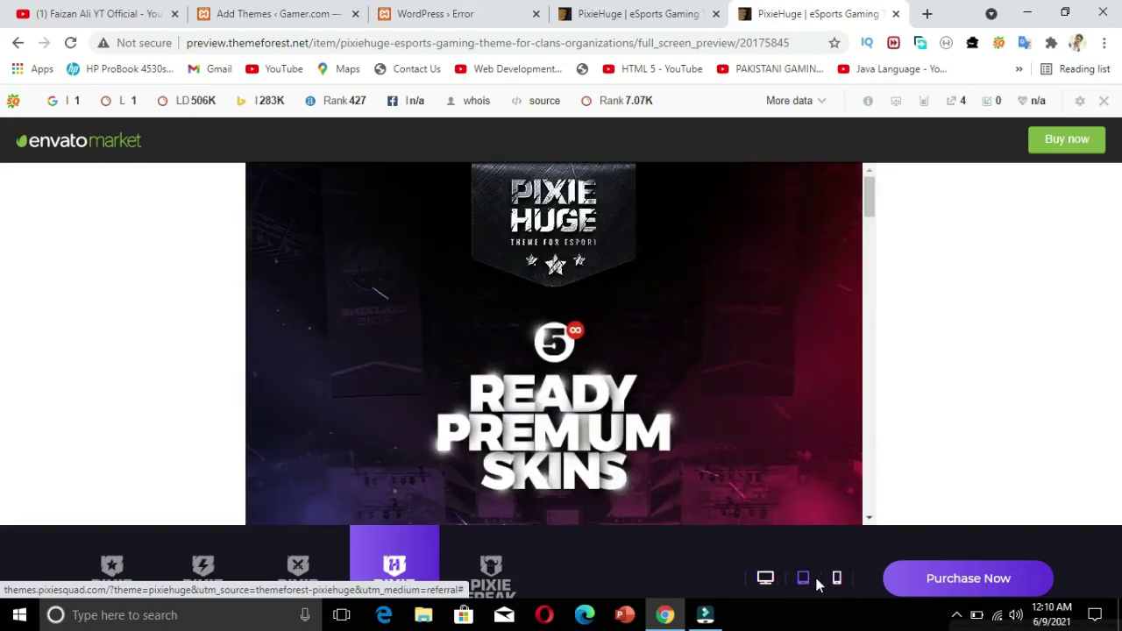
click(835, 580)
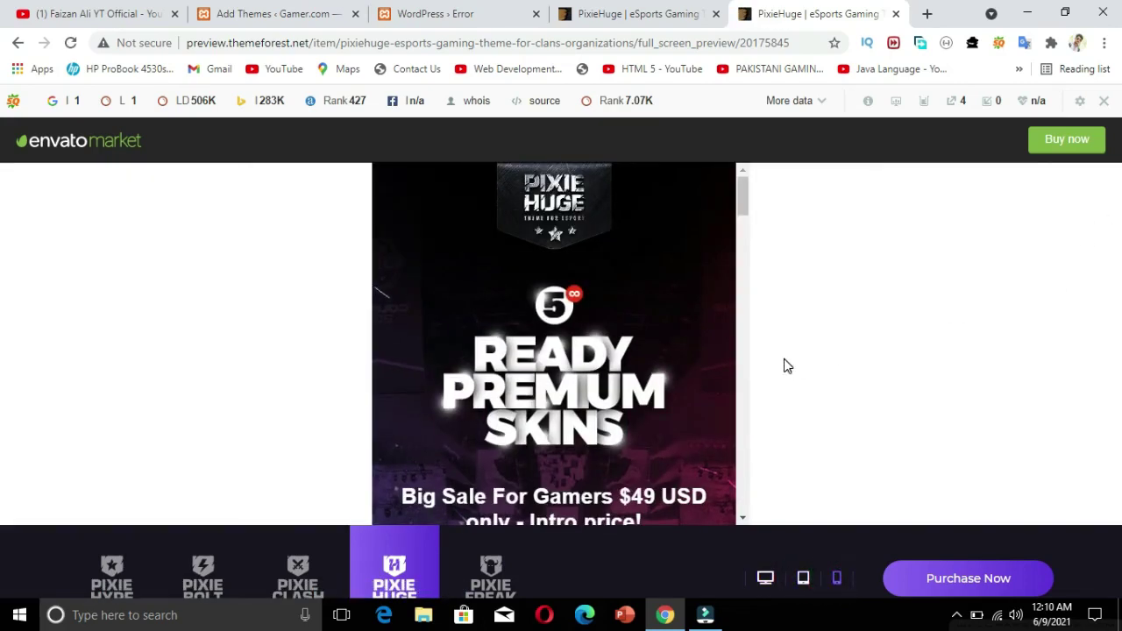
drag(747, 200, 742, 556)
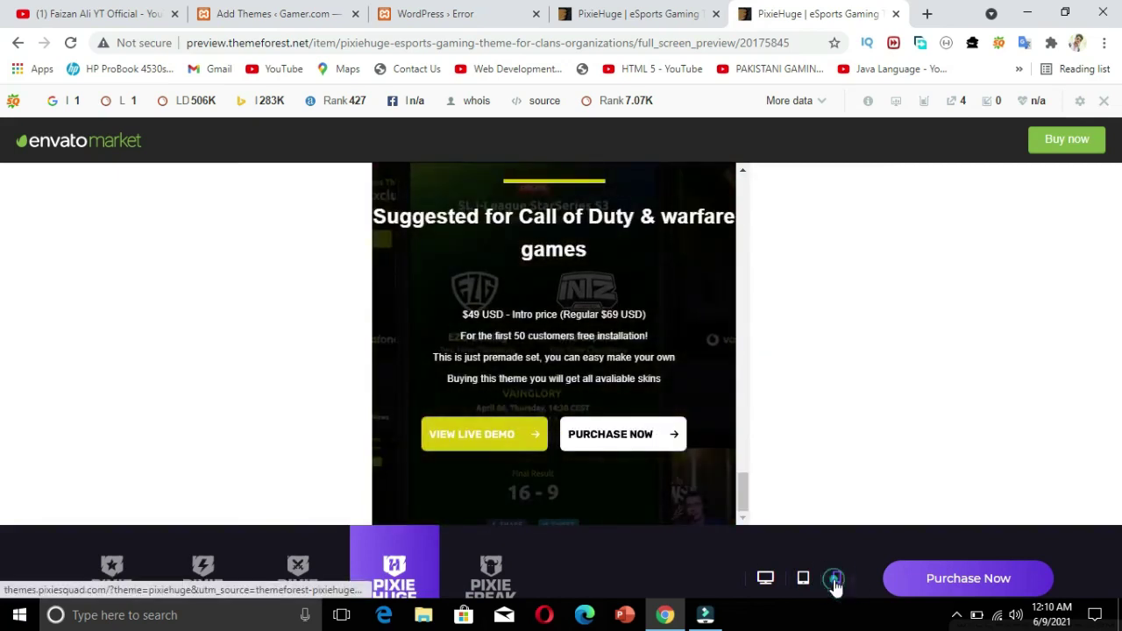
- Switch the PixieHuge preview to desktop size and look through its ready-made demo skins
click(762, 580)
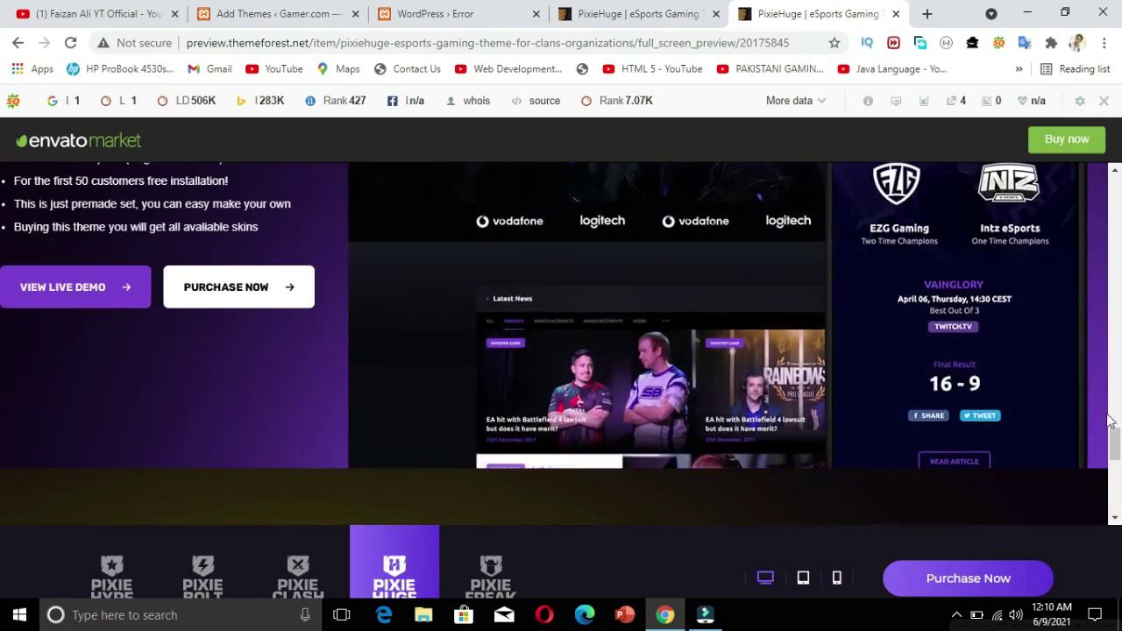
scroll(1111, 444, down, 5)
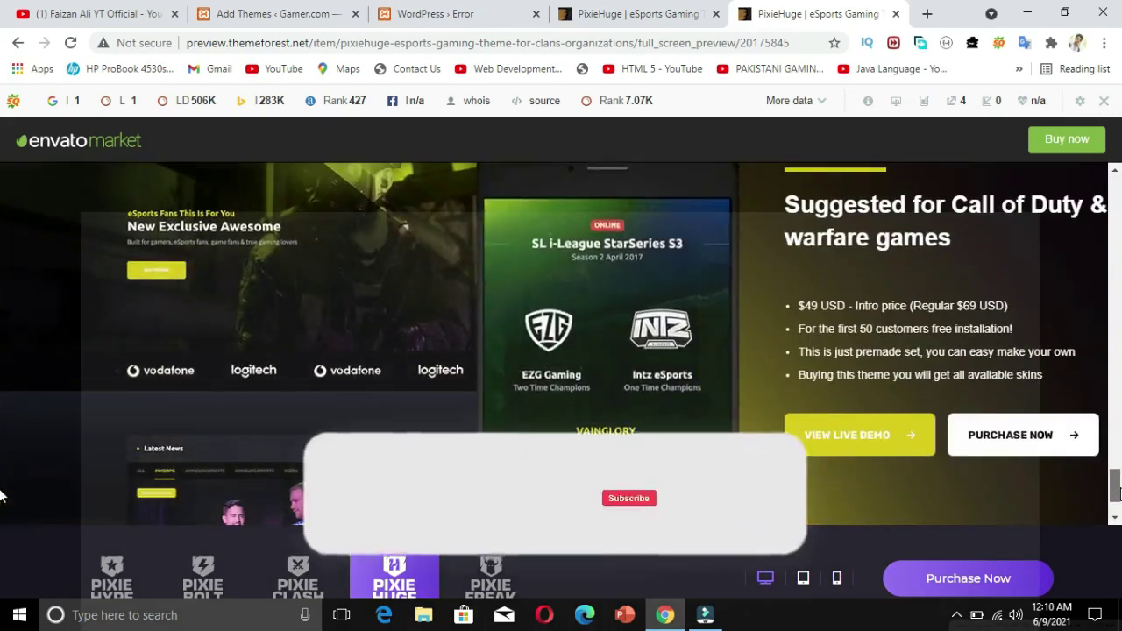
scroll(0, 490, up, 5)
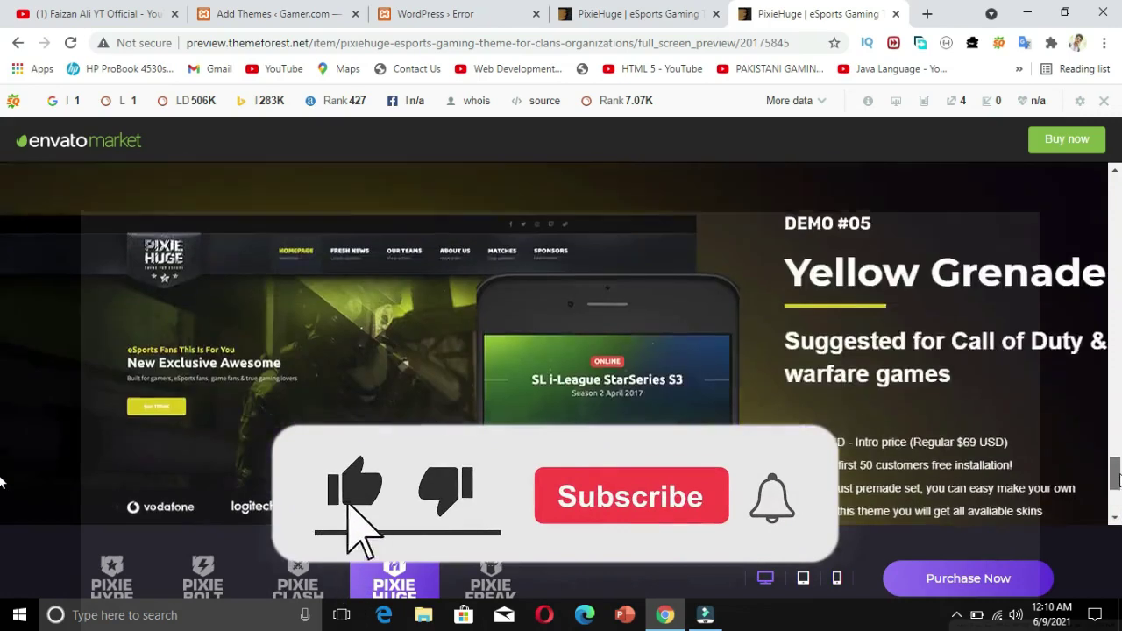
scroll(2, 481, down, 3)
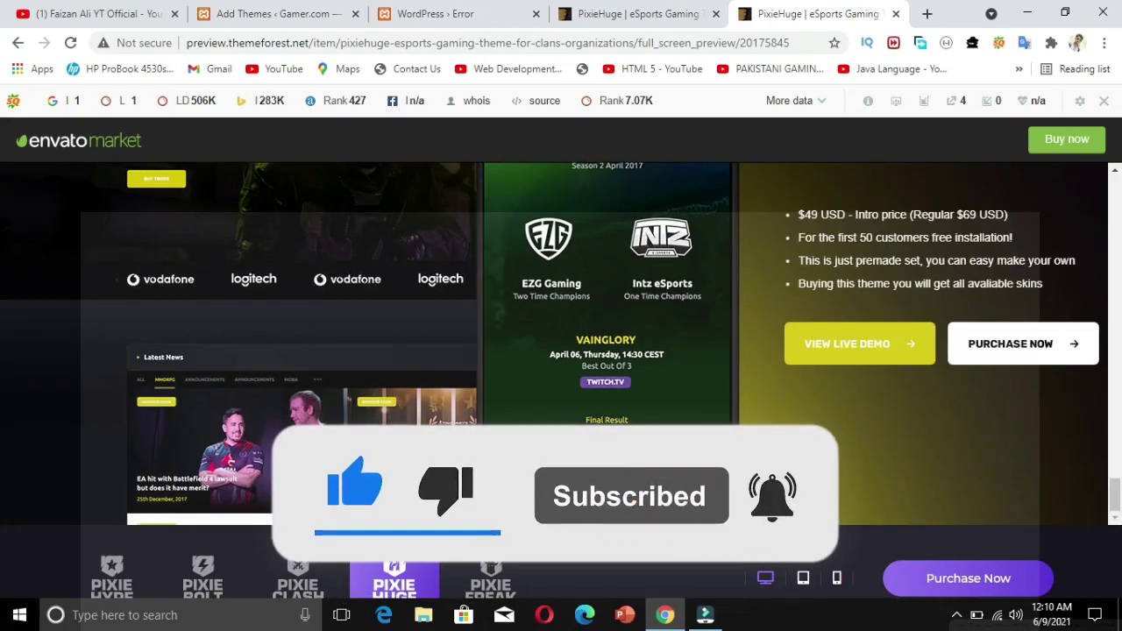
scroll(4, 491, up, 10)
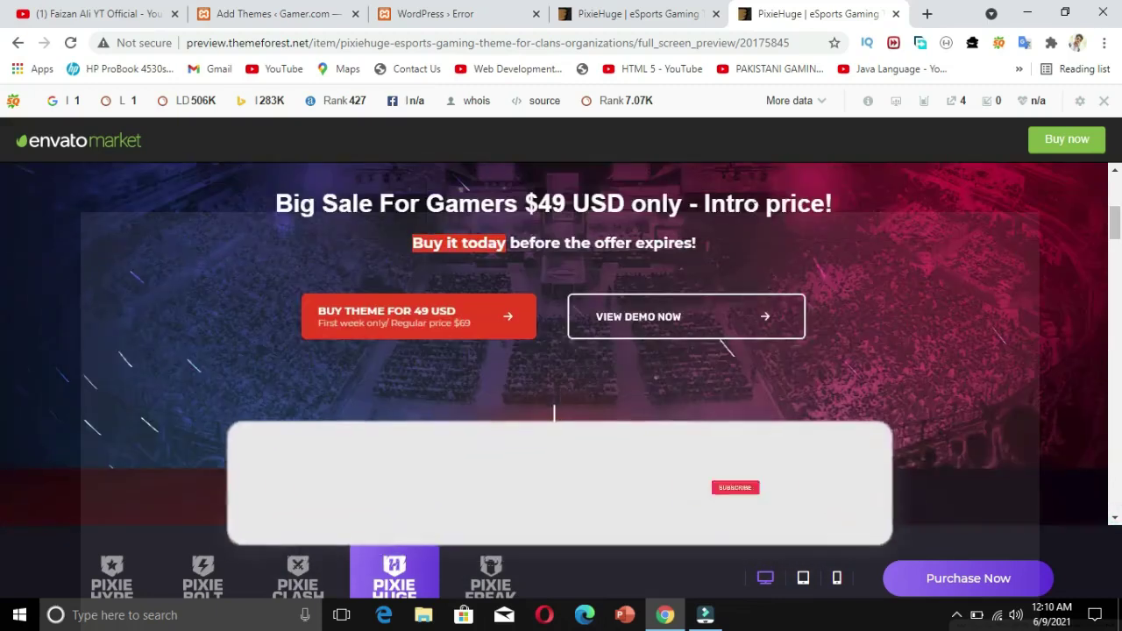
- Return to the Add Themes page and open the file chooser for uploading a theme ZIP
click(600, 16)
click(461, 15)
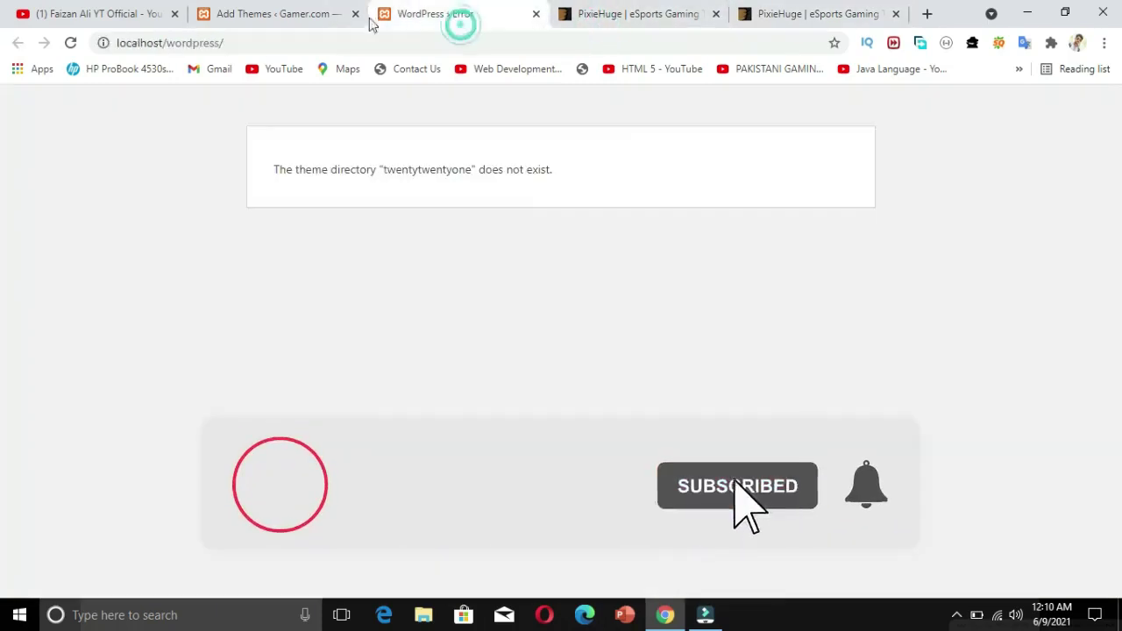
click(226, 17)
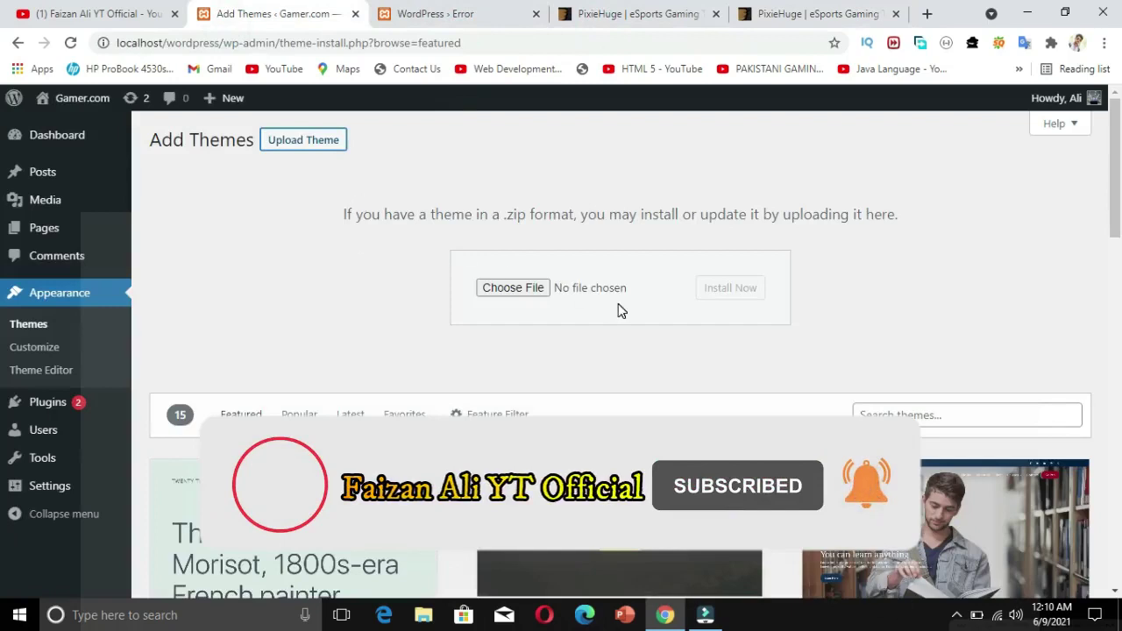
click(529, 292)
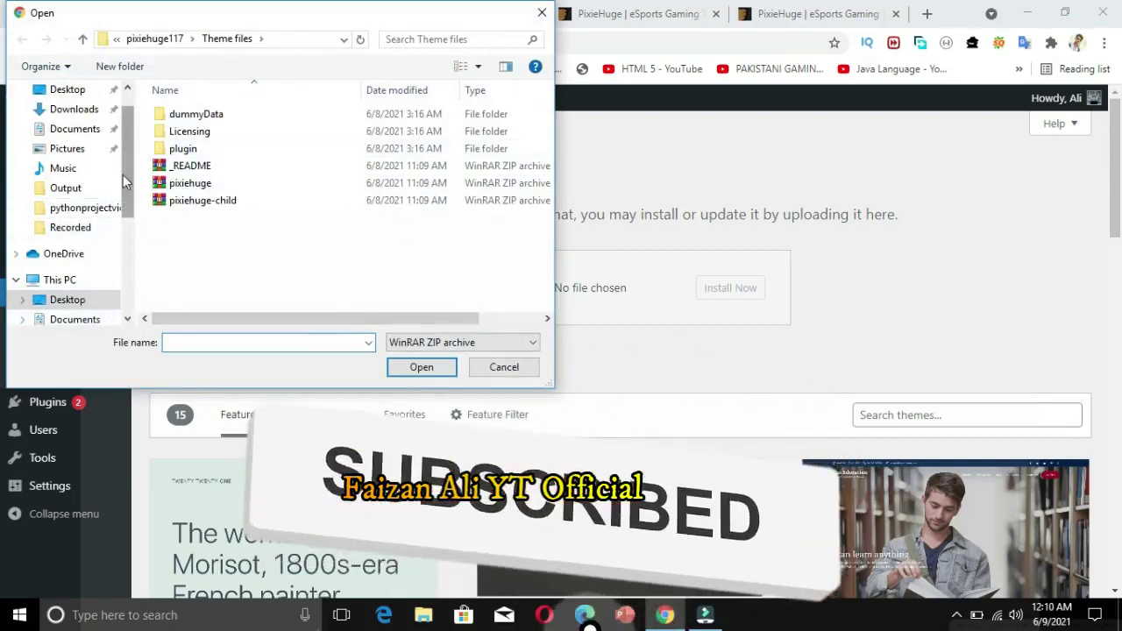
- Look through the Downloads folder for the PixieHuge theme archive
click(73, 109)
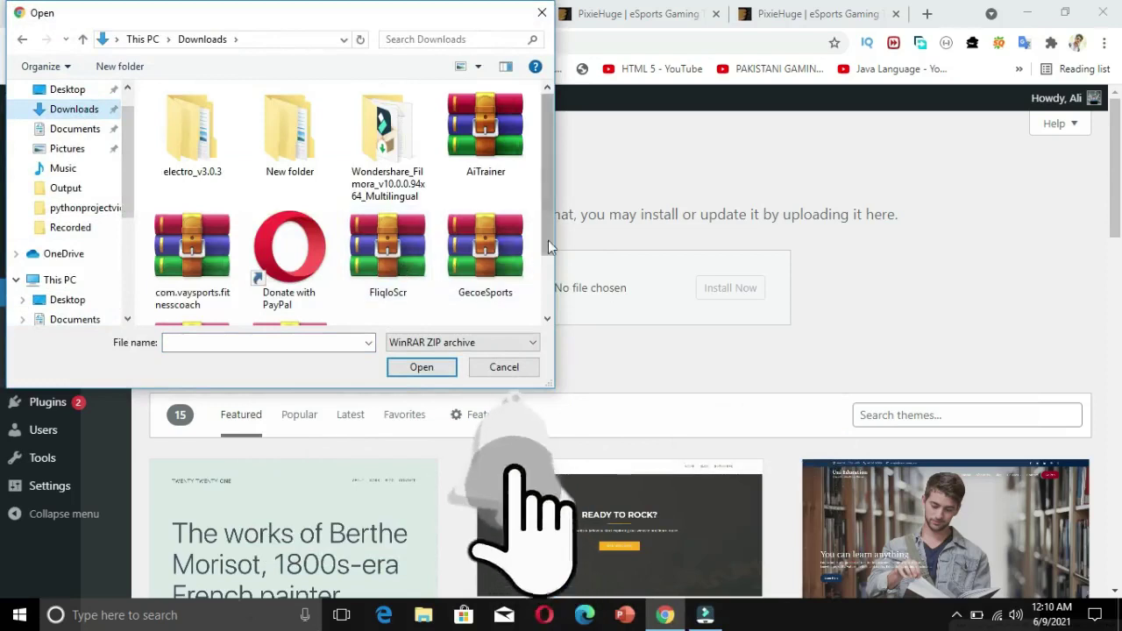
drag(551, 133, 551, 157)
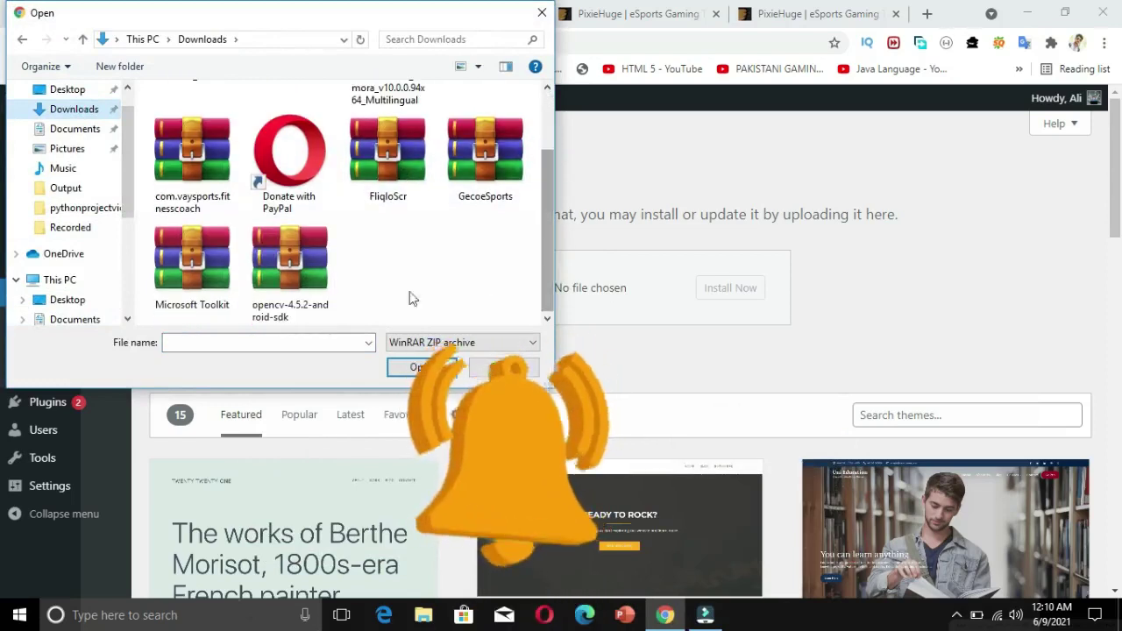
mouse_move(544, 267)
mouse_down()
mouse_move(547, 200)
mouse_move(552, 272)
mouse_up()
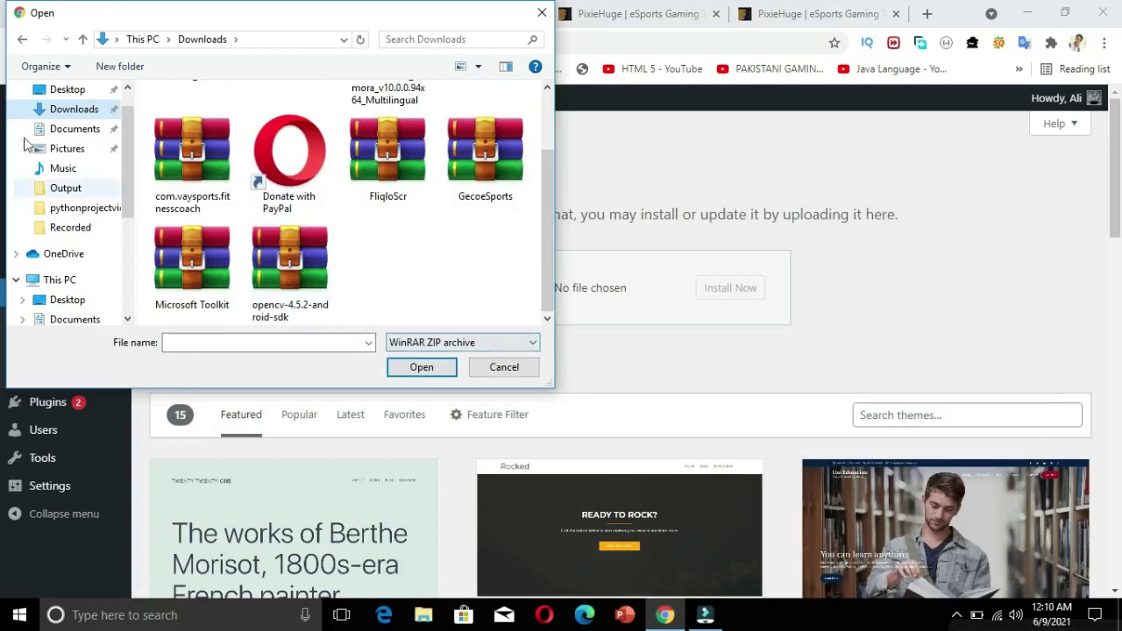
click(76, 113)
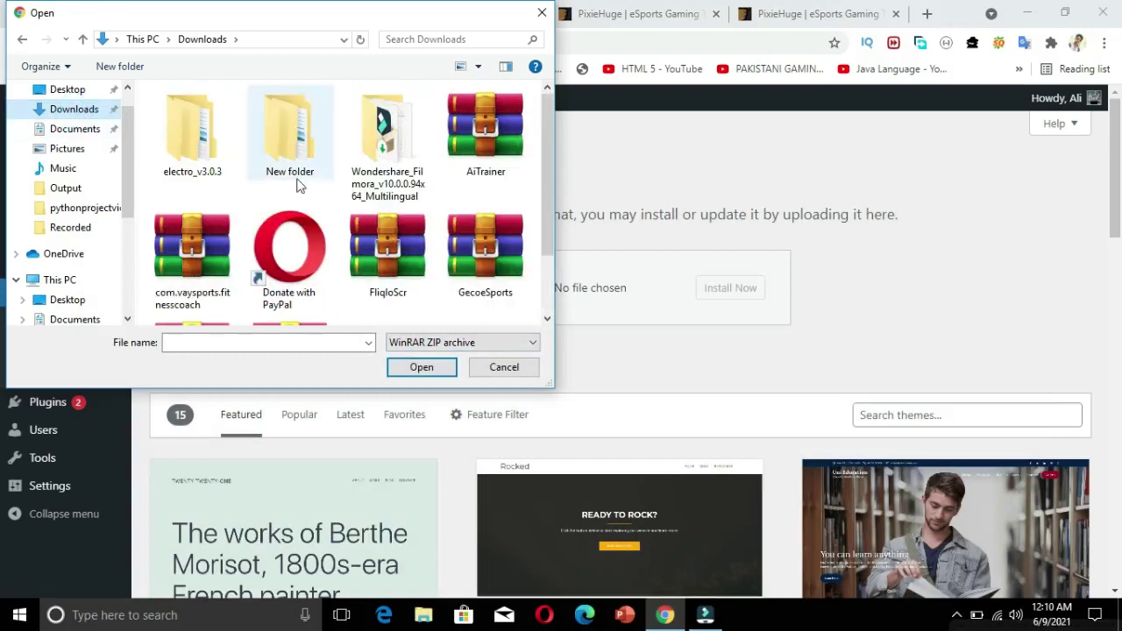
scroll(551, 188, down, 2)
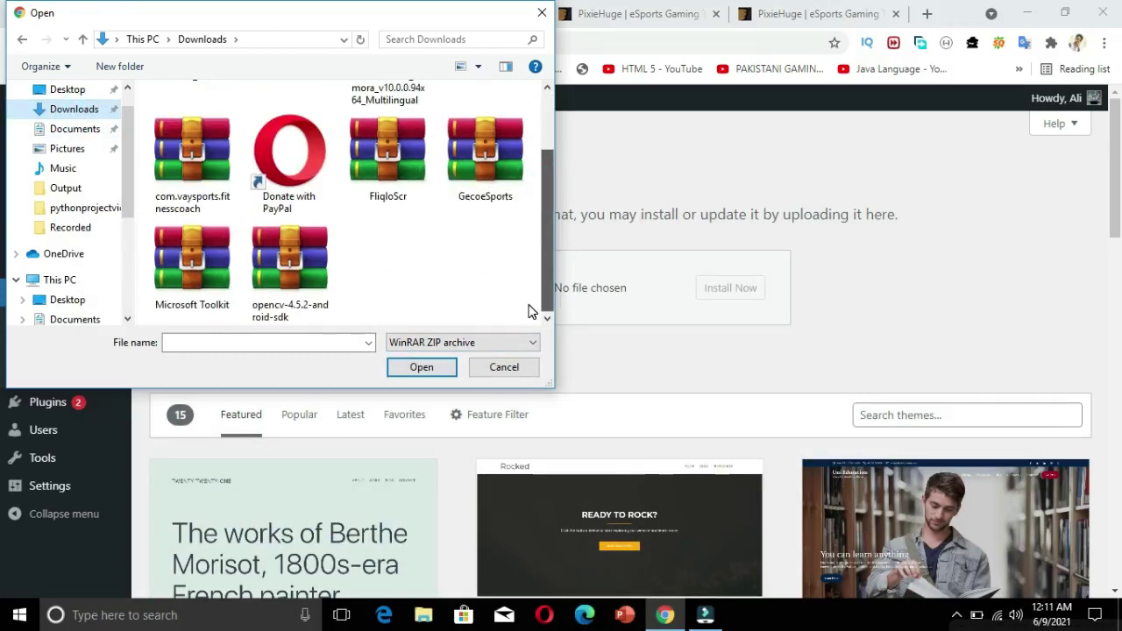
- Switch the file chooser to the Desktop folder
click(83, 300)
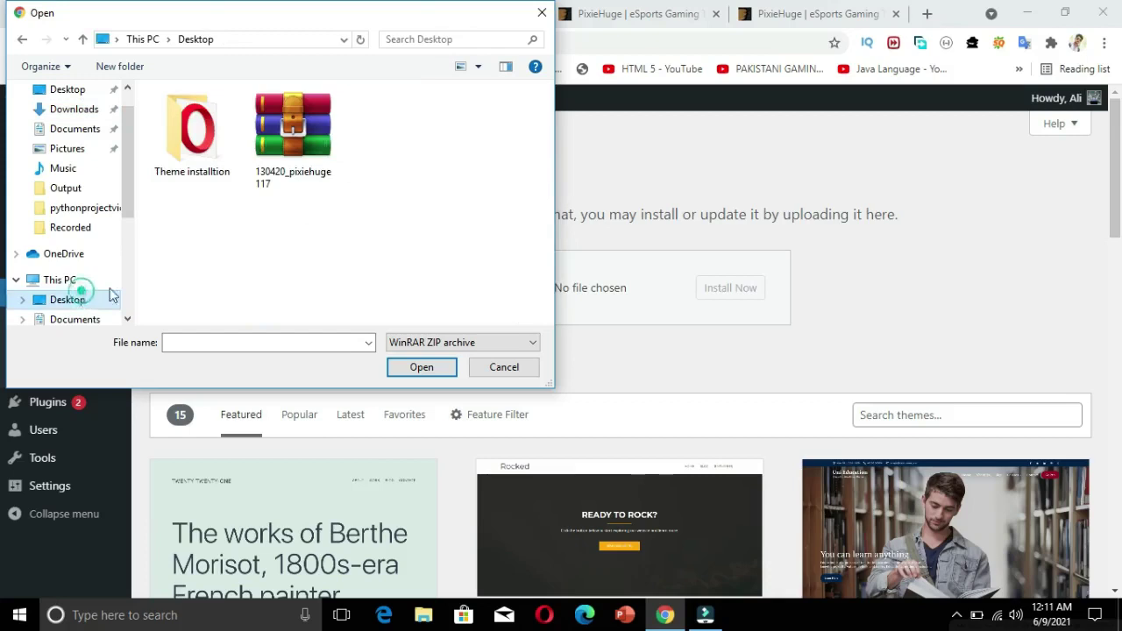
click(308, 179)
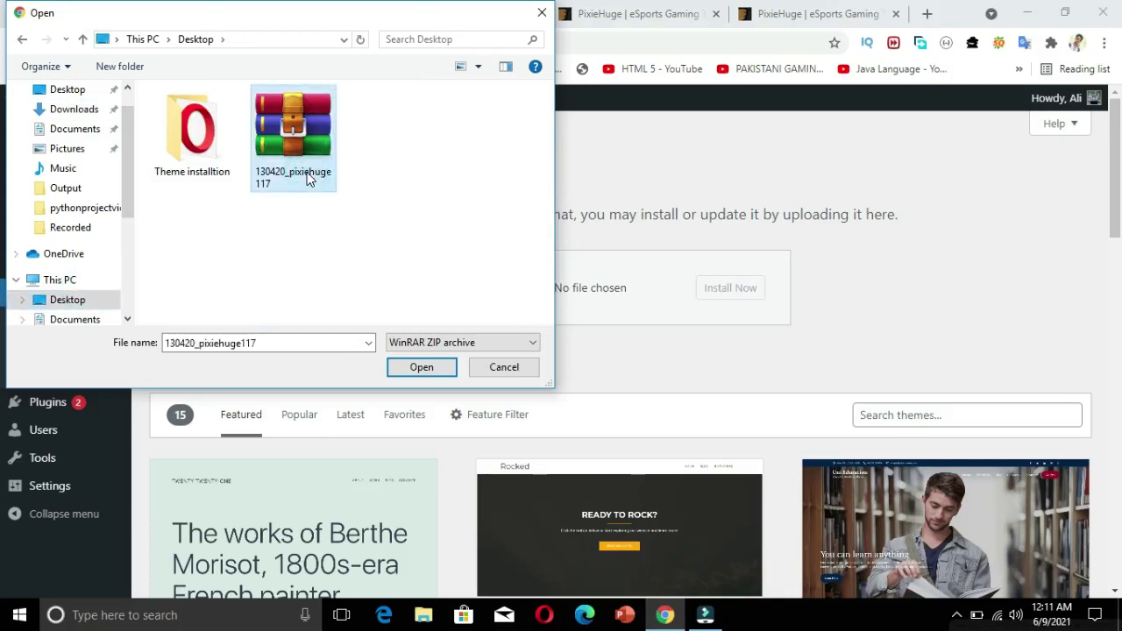
right_click(309, 179)
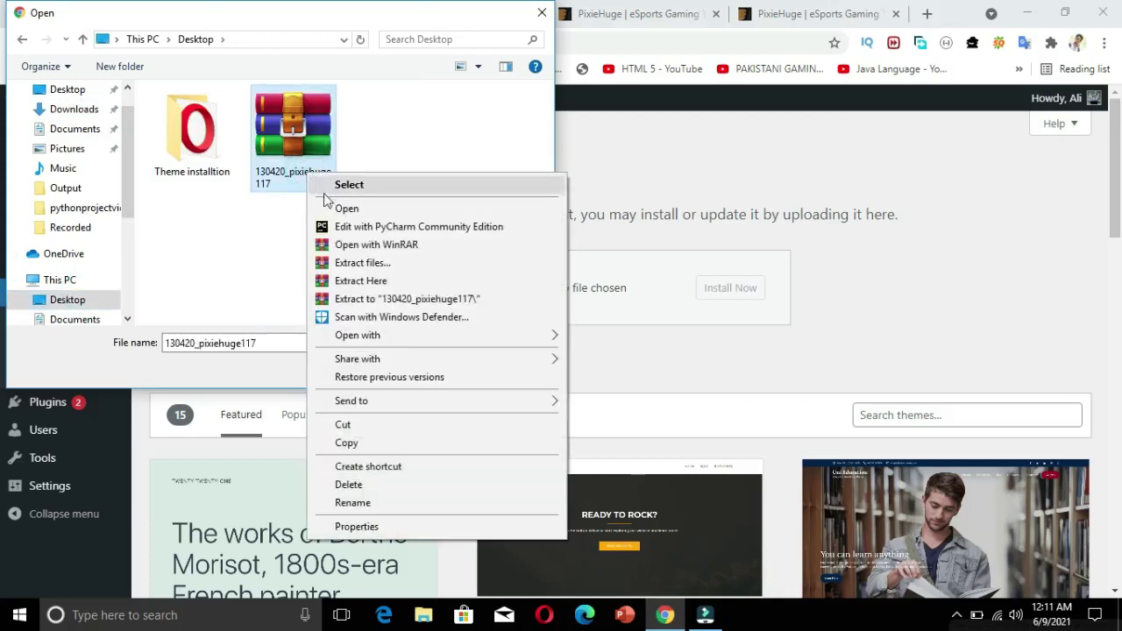
click(354, 265)
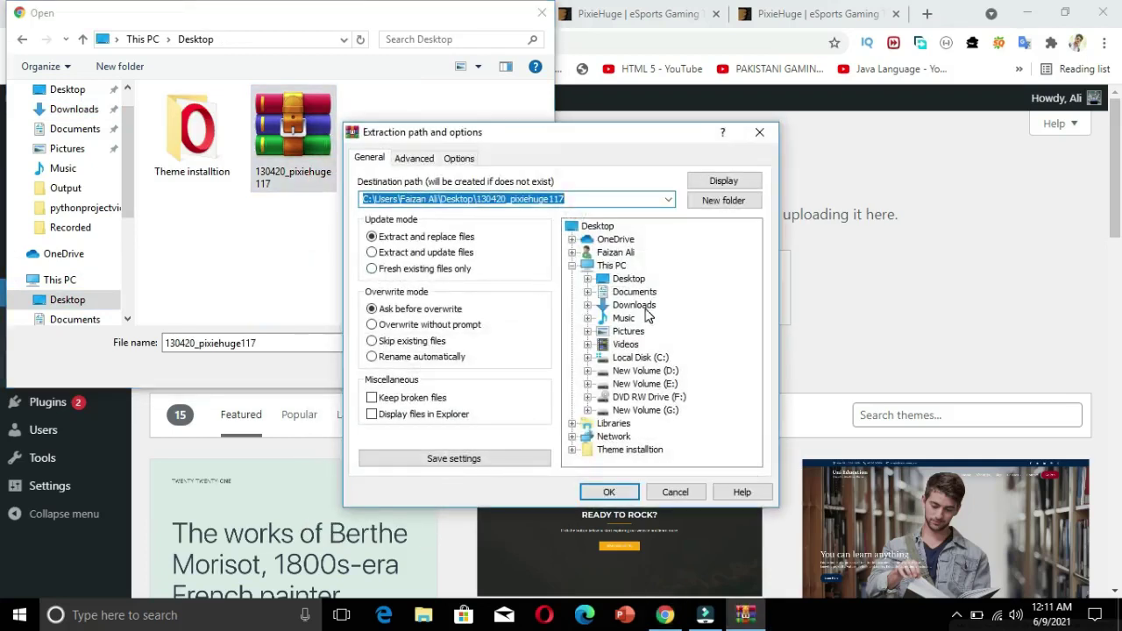
click(587, 304)
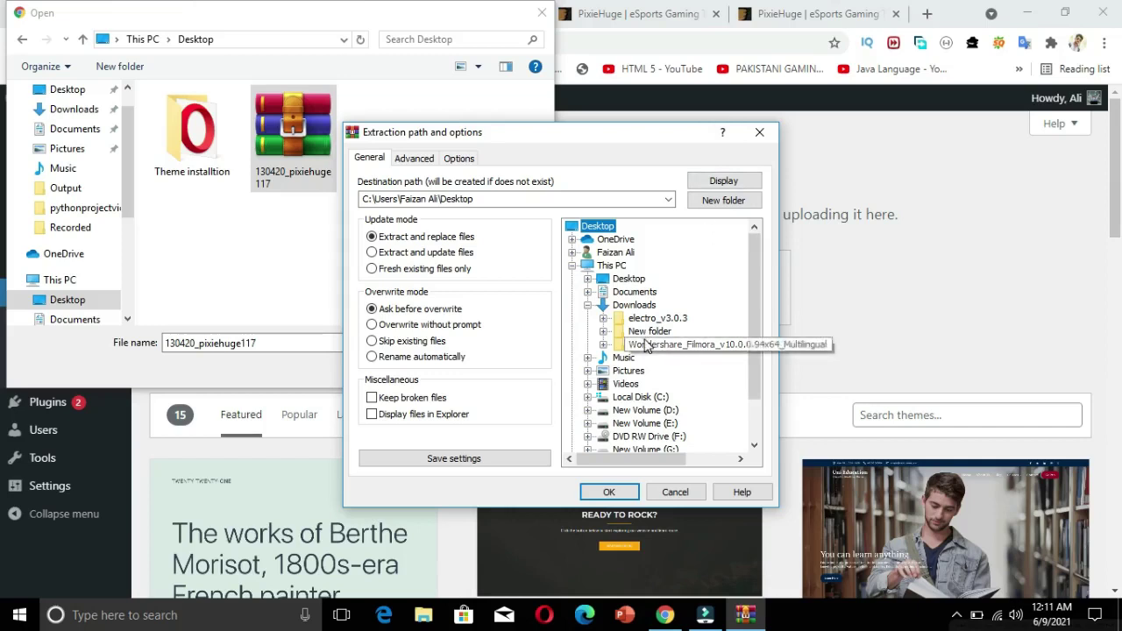
click(764, 125)
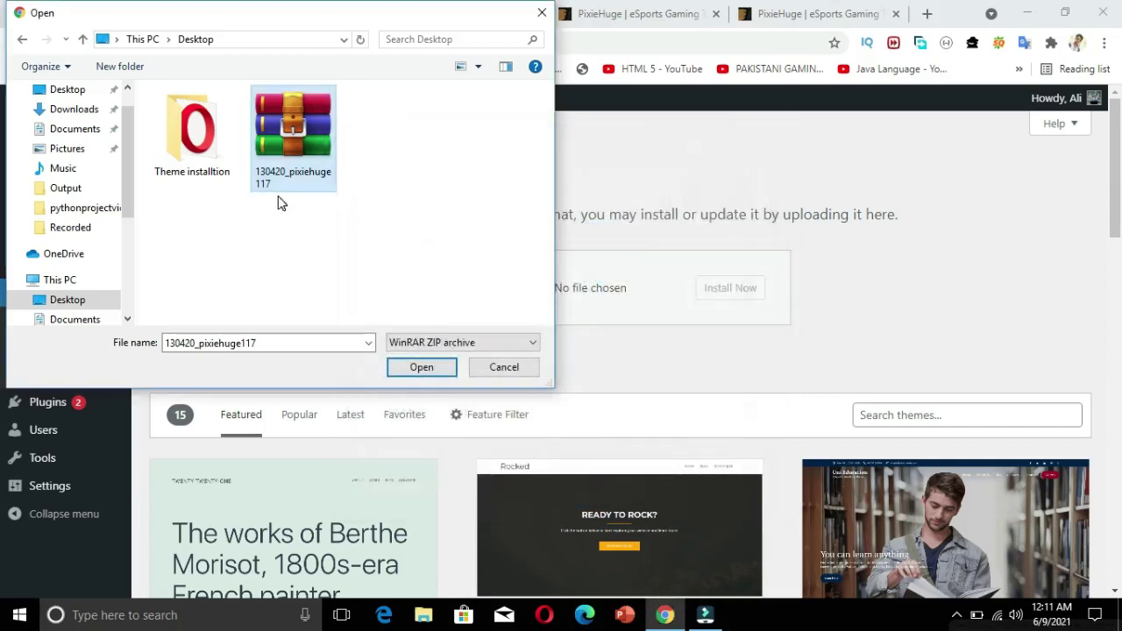
- Choose the pixiehuge ZIP from Theme installtion > pixiehuge117 > Theme files and install it as a theme
double_click(201, 147)
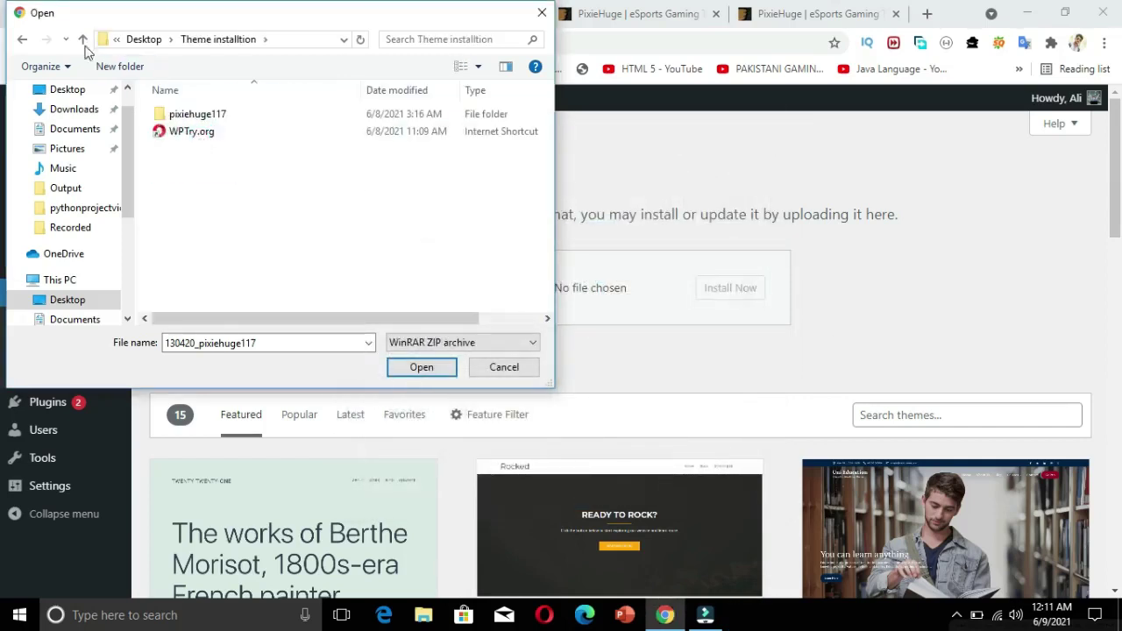
click(83, 39)
double_click(193, 156)
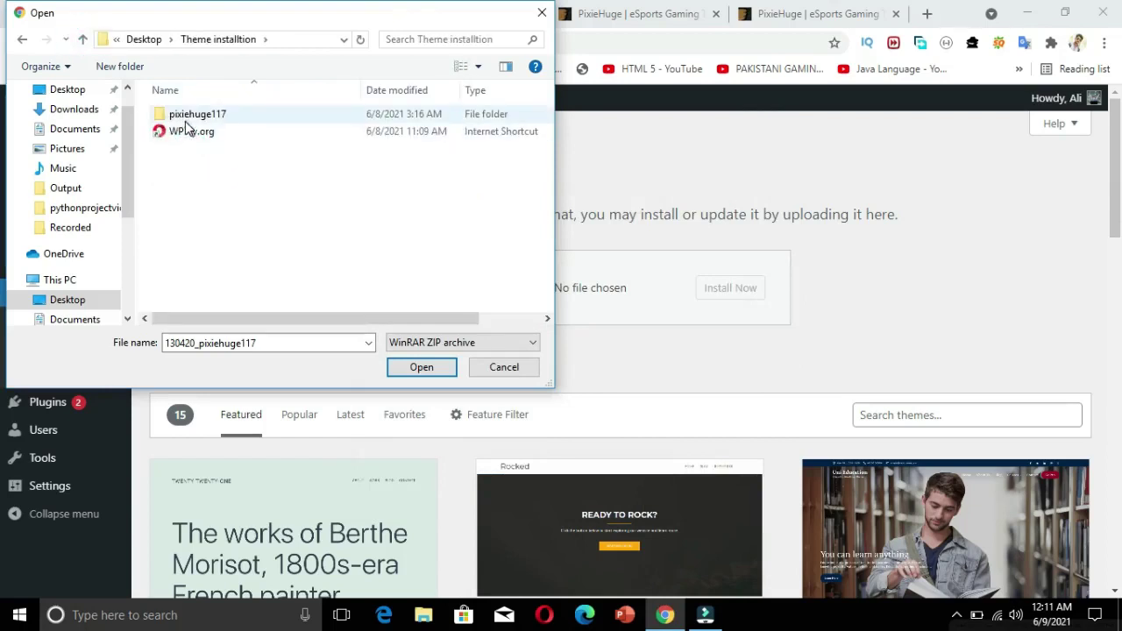
double_click(188, 117)
double_click(187, 131)
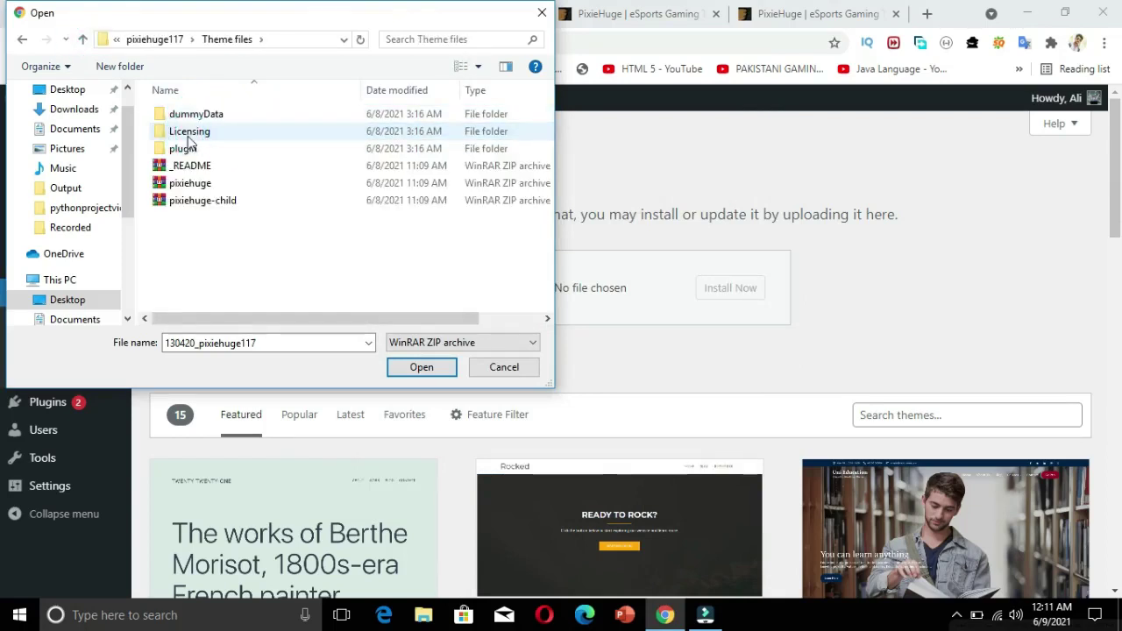
click(201, 186)
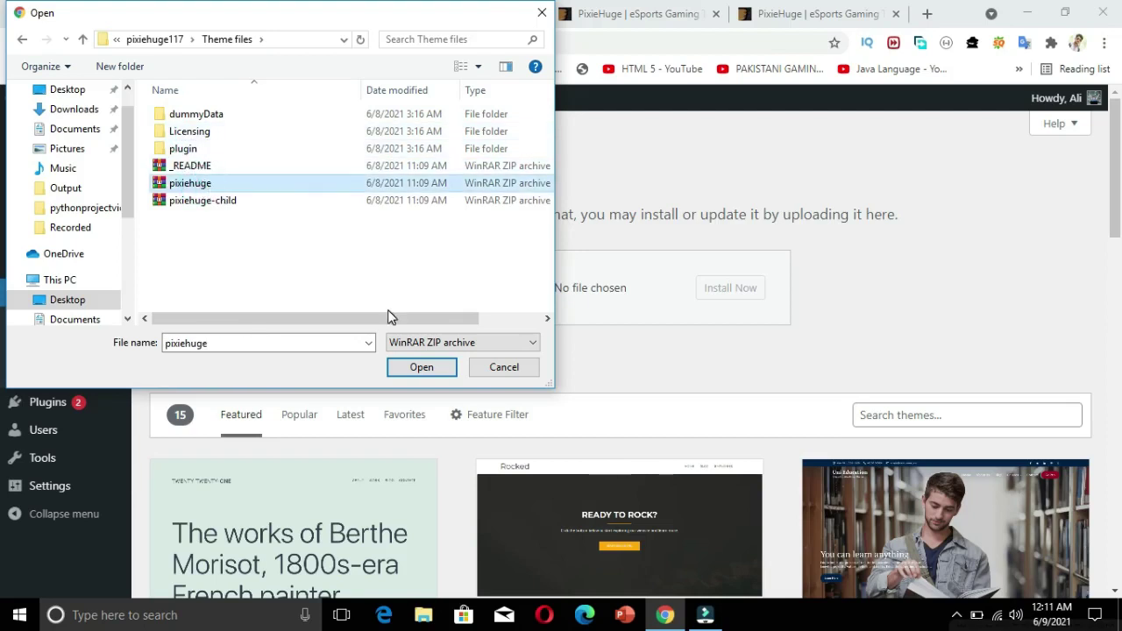
click(419, 373)
click(718, 293)
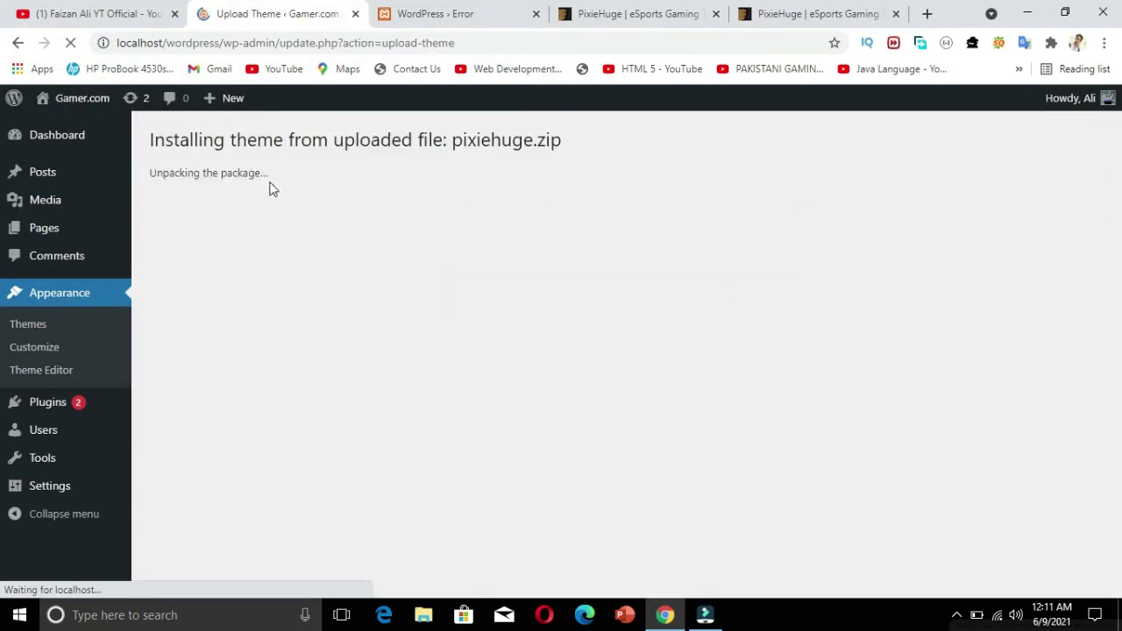
- Activate the PixieHuge theme once its installation finishes
drag(255, 174, 239, 176)
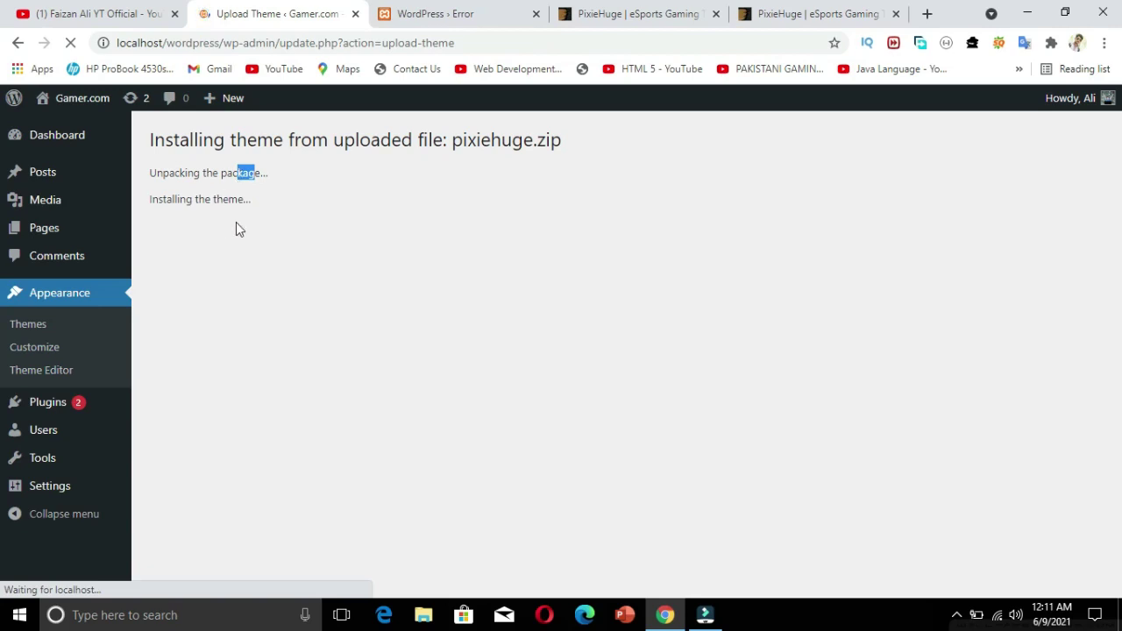
click(285, 266)
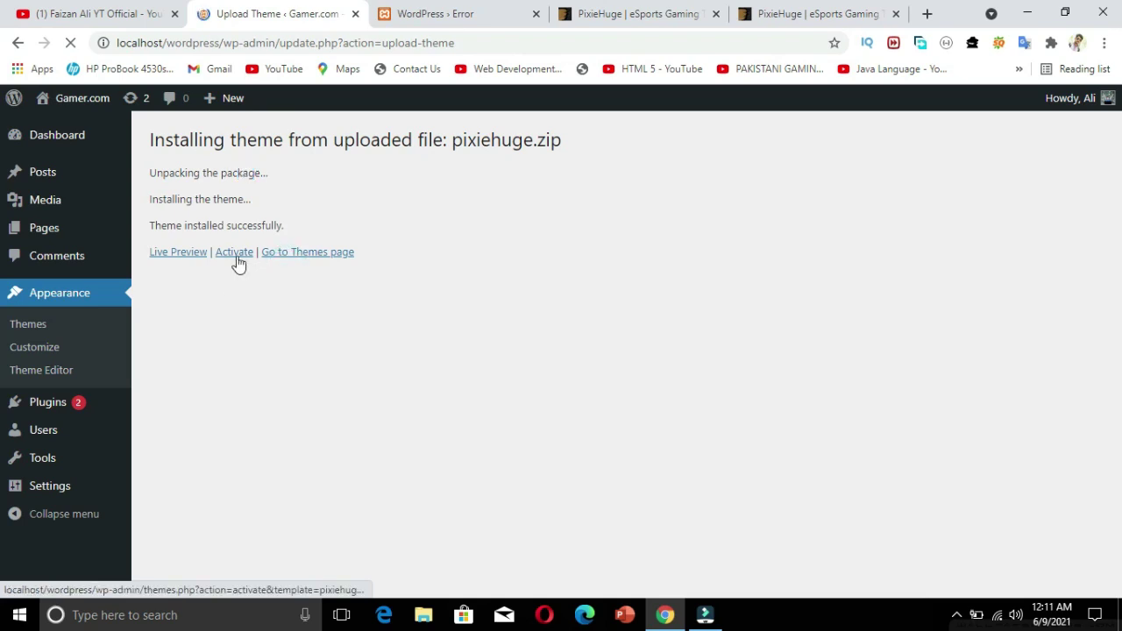
click(238, 255)
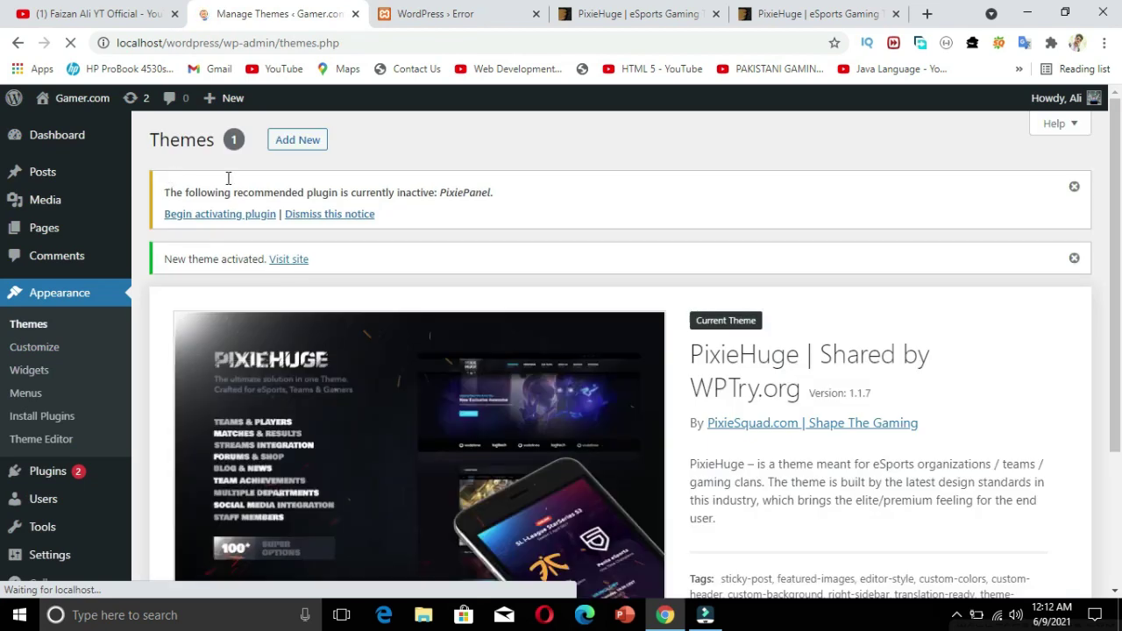
- Activate the recommended PixiePanel plugin from the theme's list of required plugins
scroll(2, 237, down, 3)
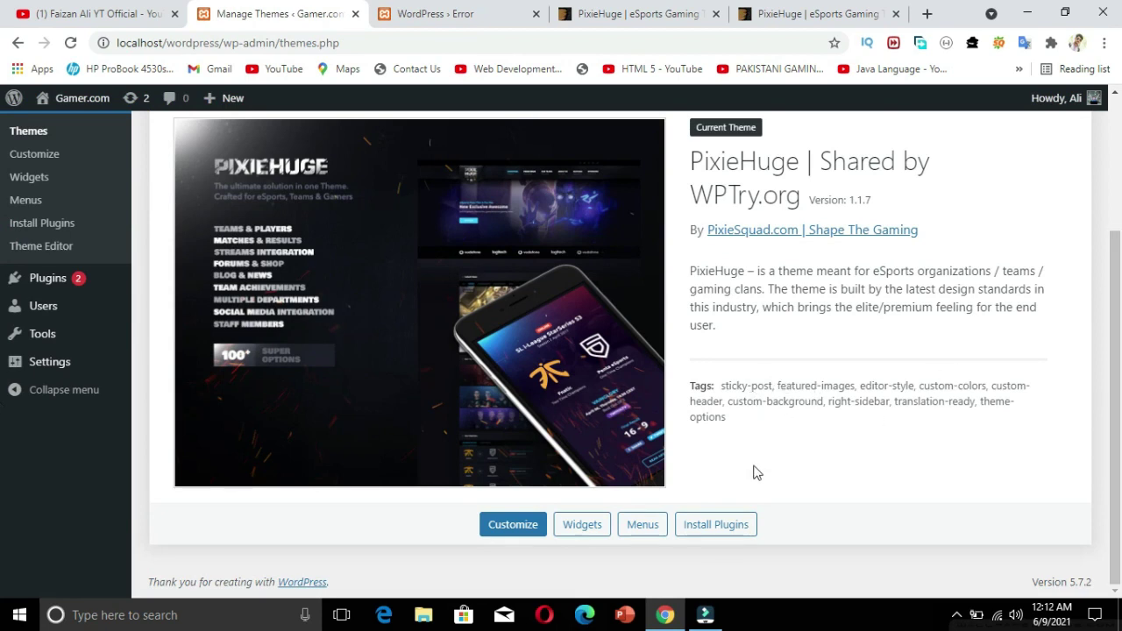
click(733, 524)
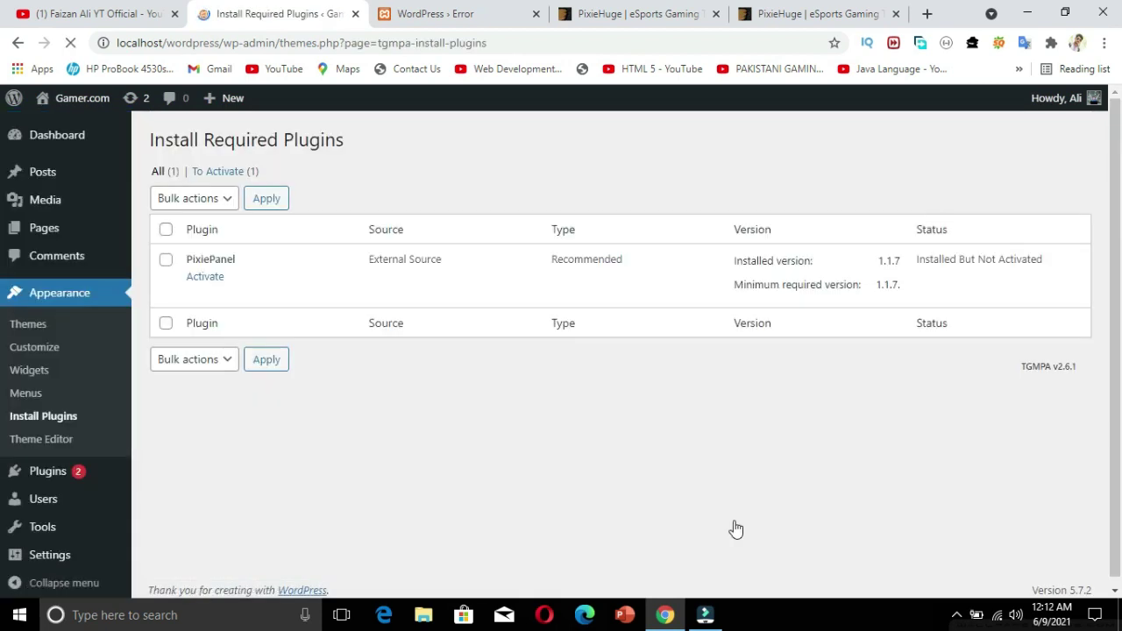
click(209, 278)
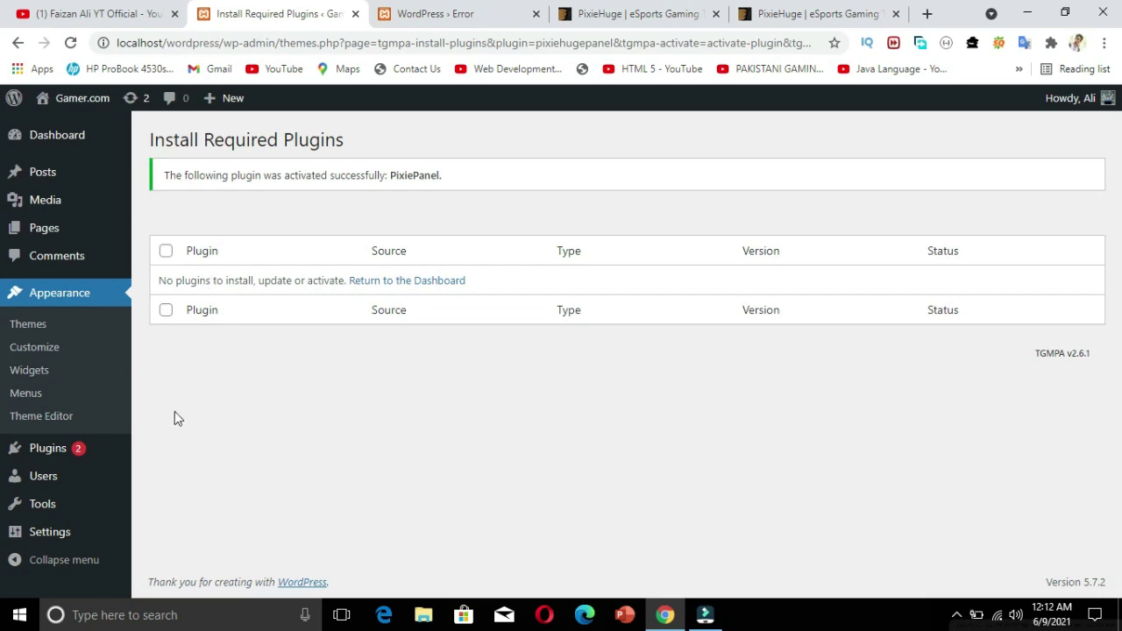
- Import the Orange Elite demo content through the PixiePanel settings
click(77, 134)
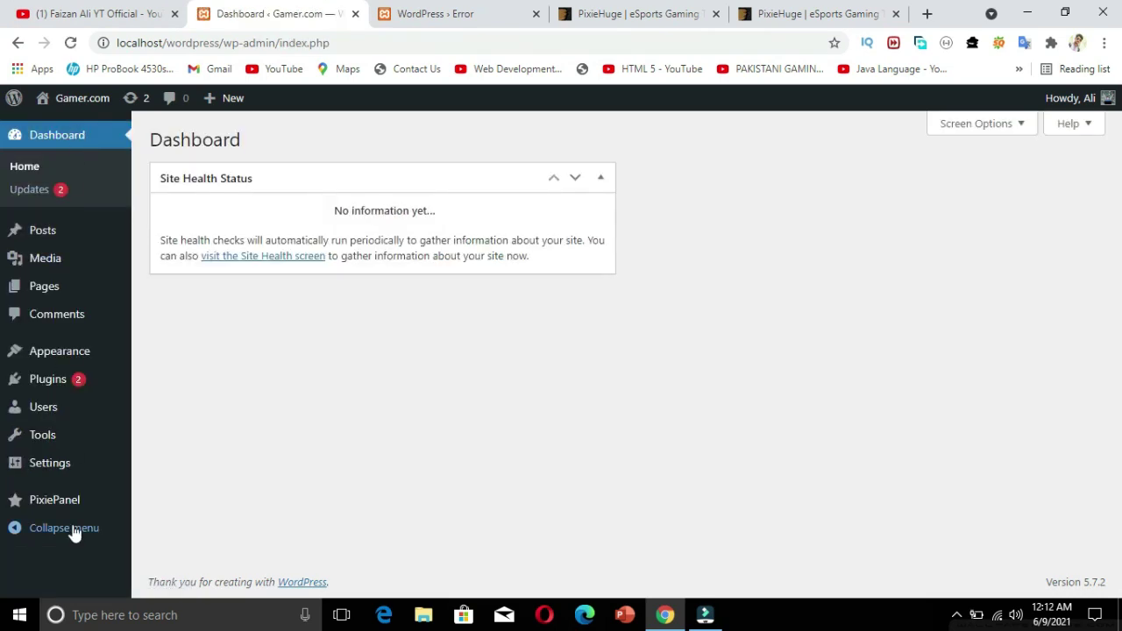
mouse_move(77, 503)
click(233, 399)
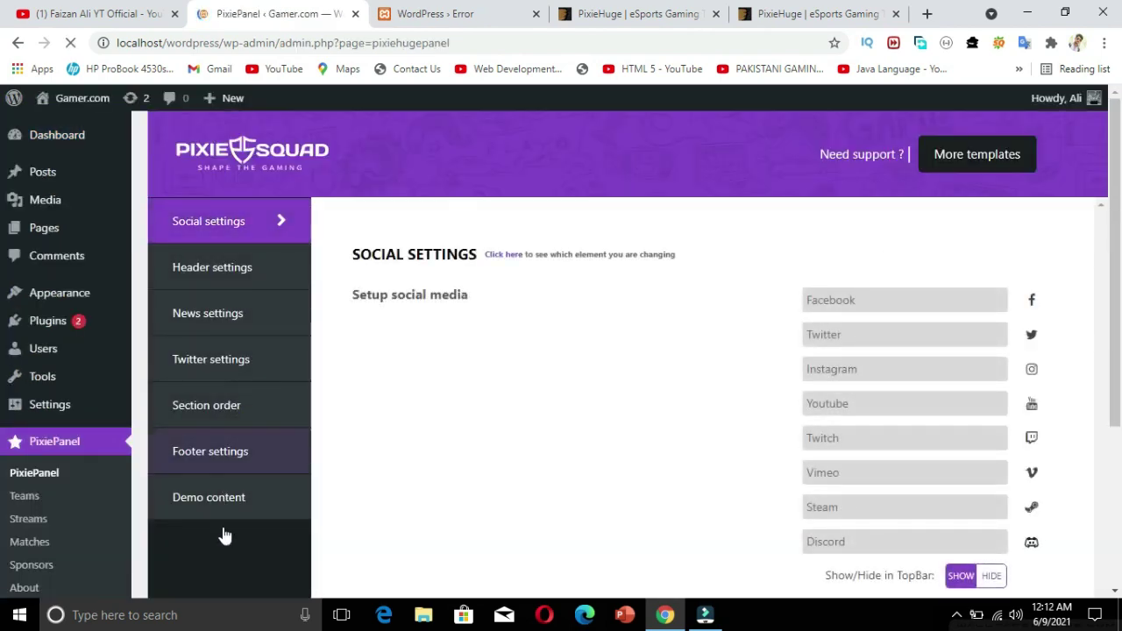
click(225, 507)
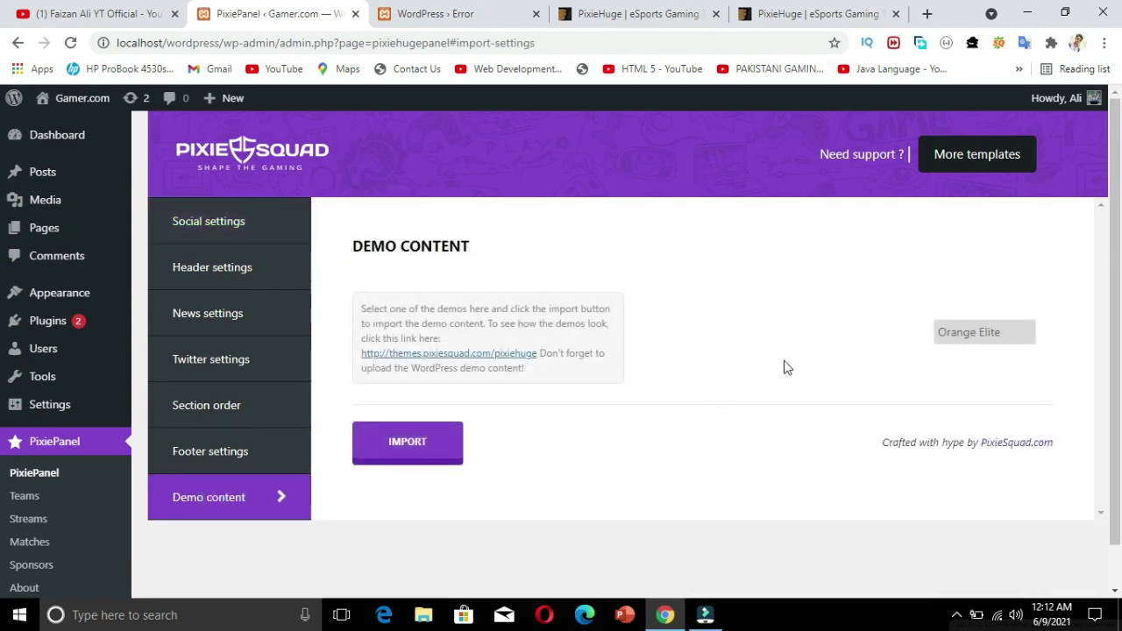
click(960, 337)
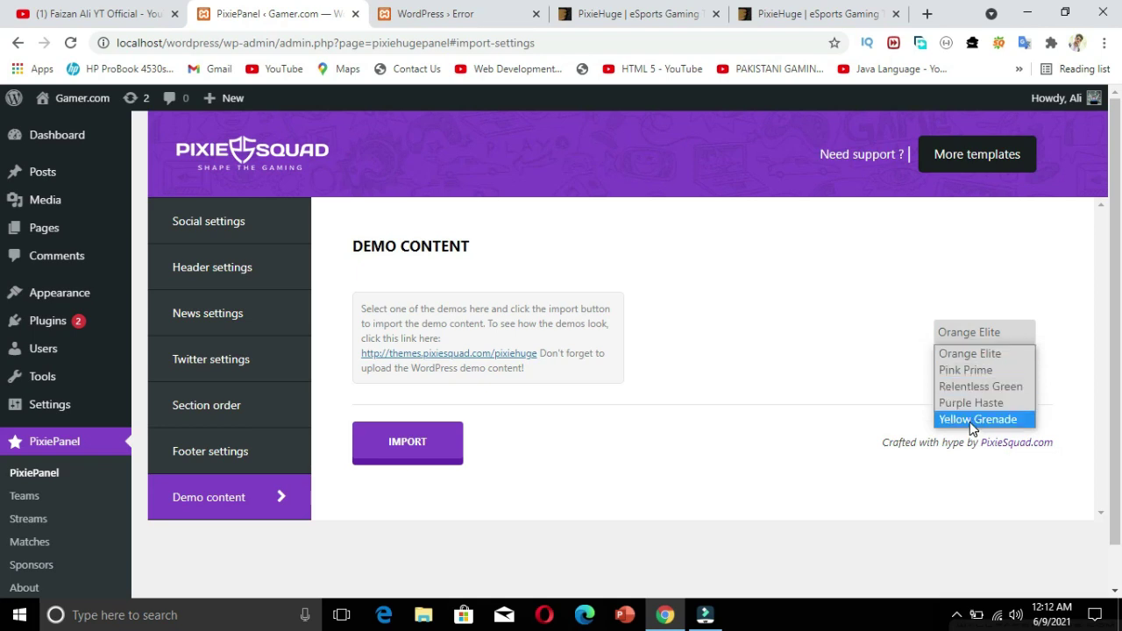
click(977, 355)
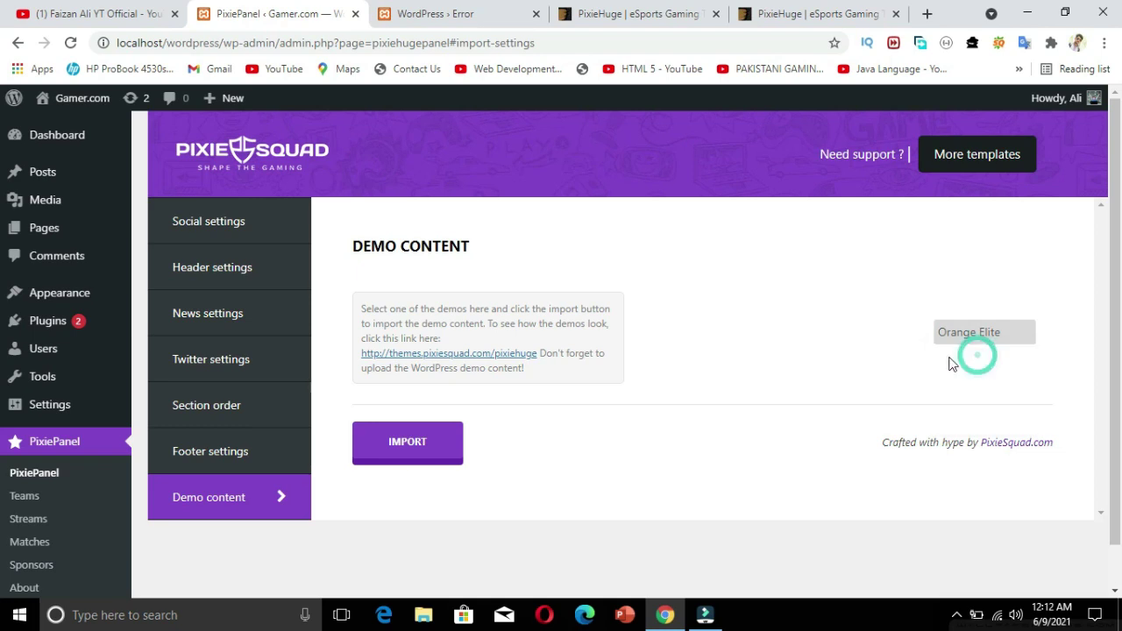
click(395, 435)
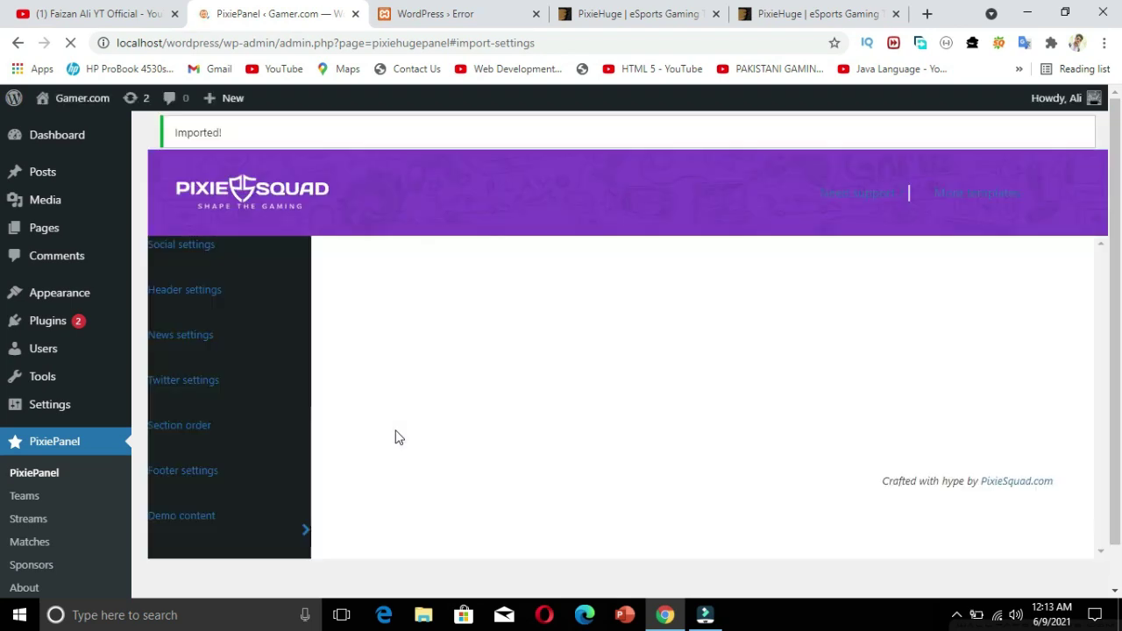
- Reload the site's front end, check the news and teams sections, and try the Overwatch team page before returning to the home page
click(428, 11)
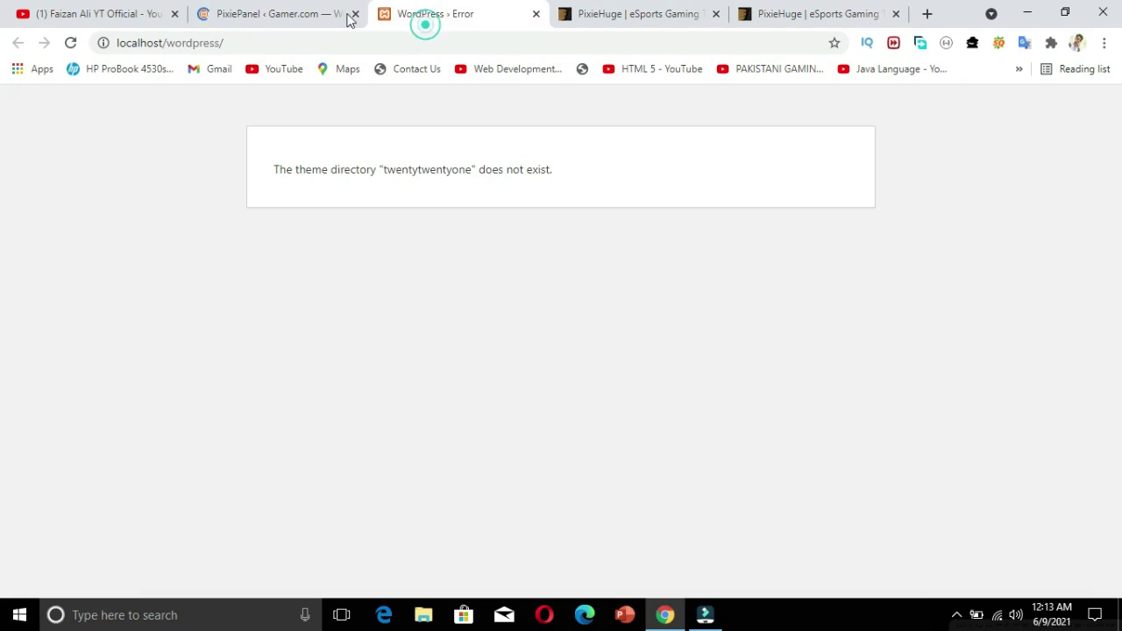
click(70, 44)
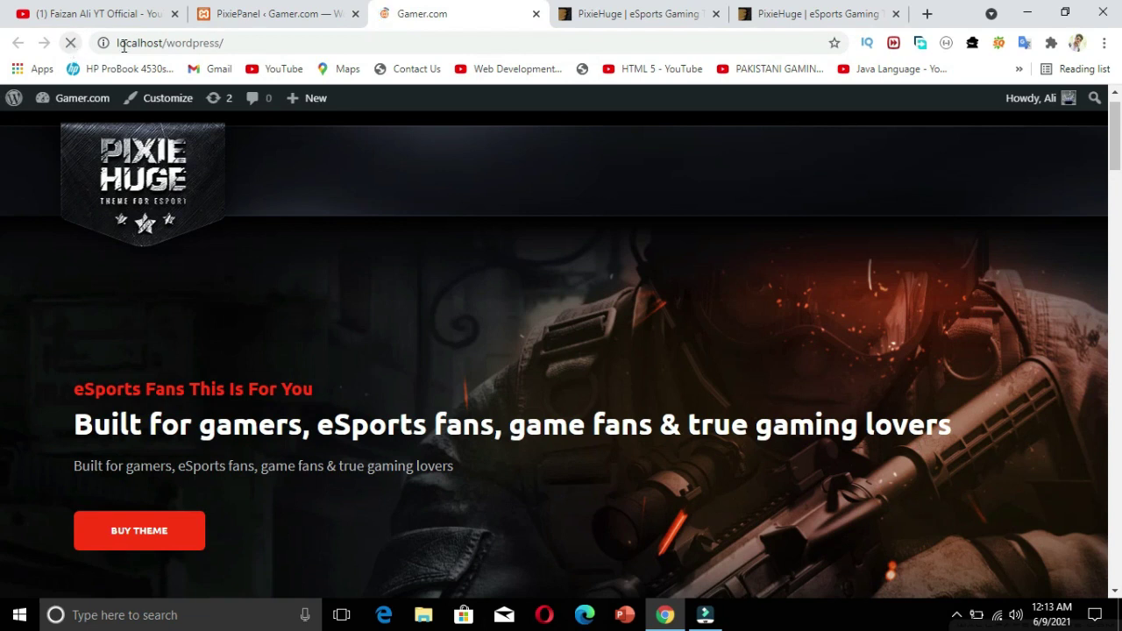
drag(1111, 130, 1078, 254)
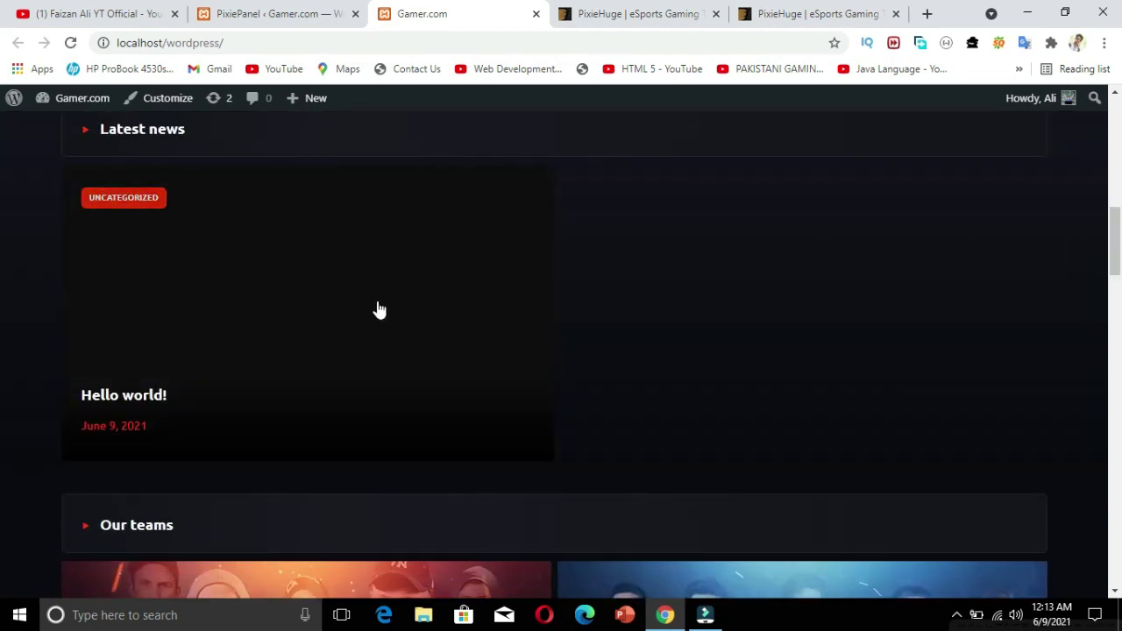
scroll(2, 263, down, 4)
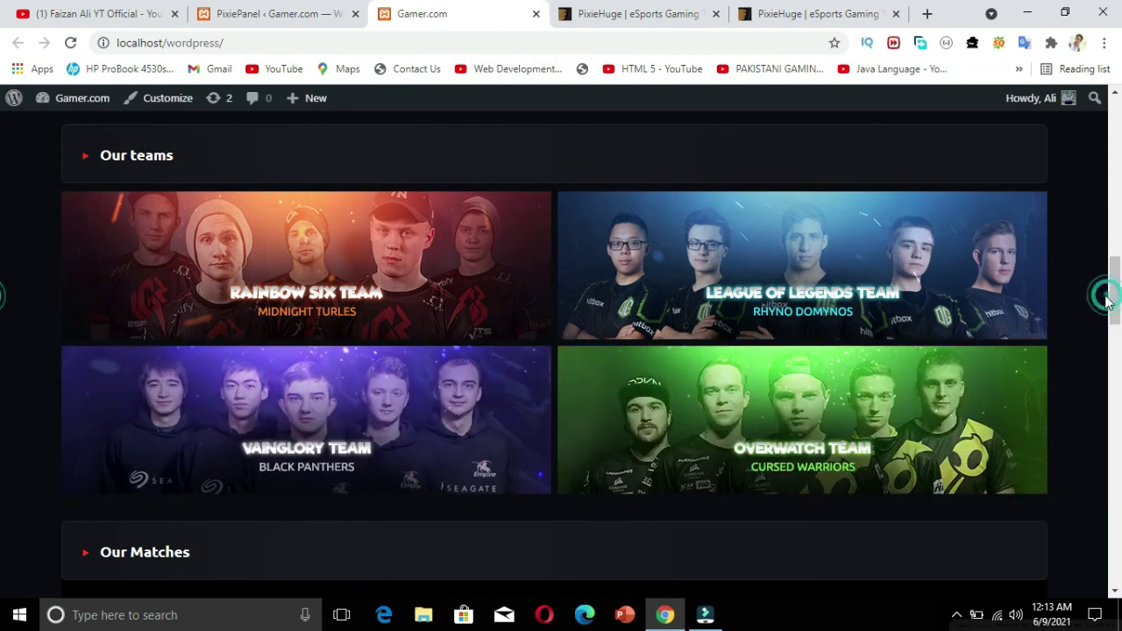
click(799, 461)
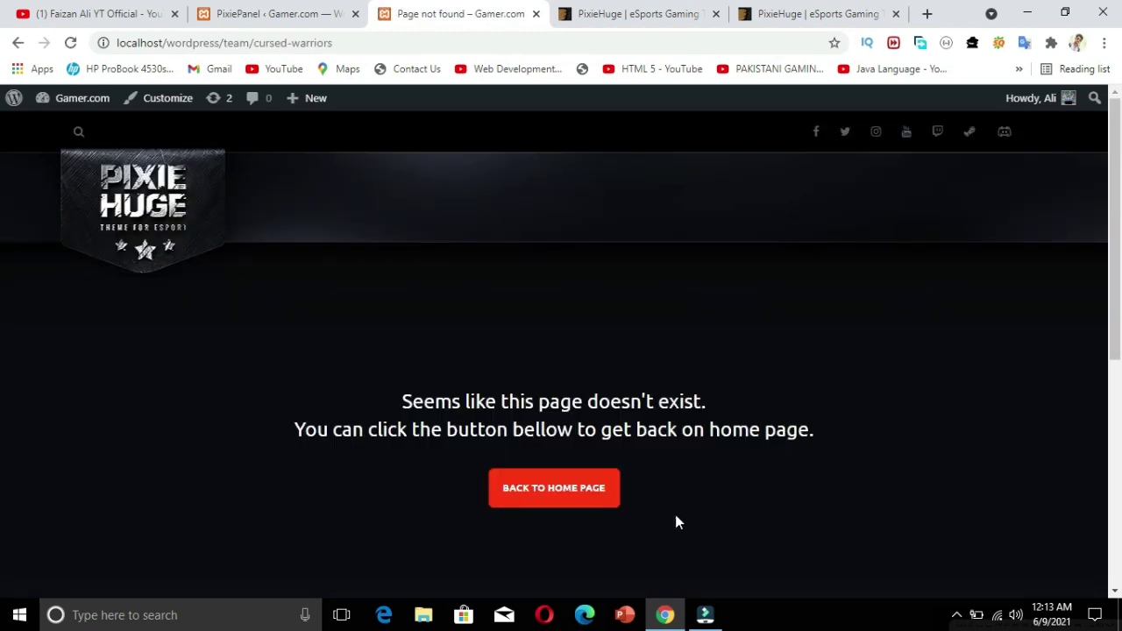
click(527, 491)
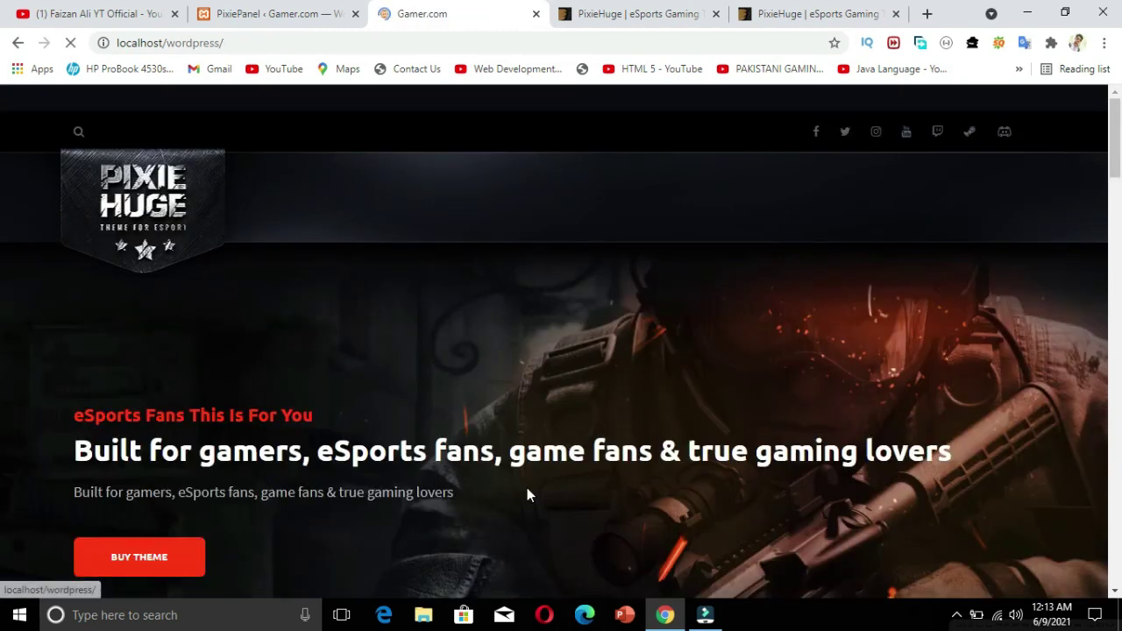
- Look through the home page's teams, upcoming matches, tweets and live streams sections
scroll(2, 166, down, 20)
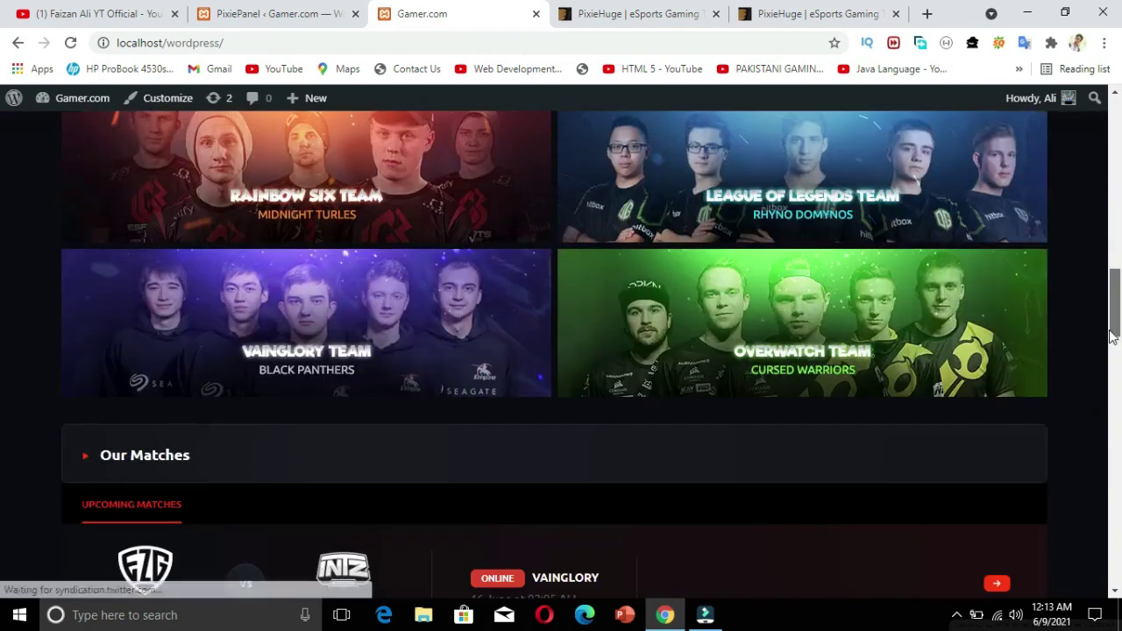
scroll(1095, 399, up, 5)
scroll(1092, 325, down, 3)
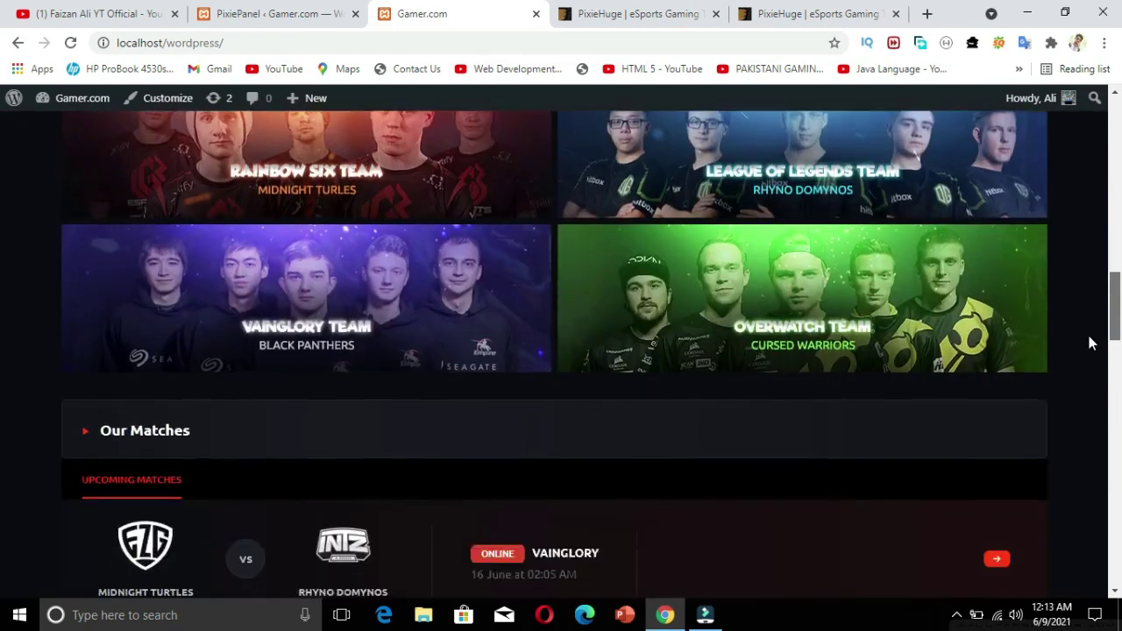
scroll(1091, 375, down, 2)
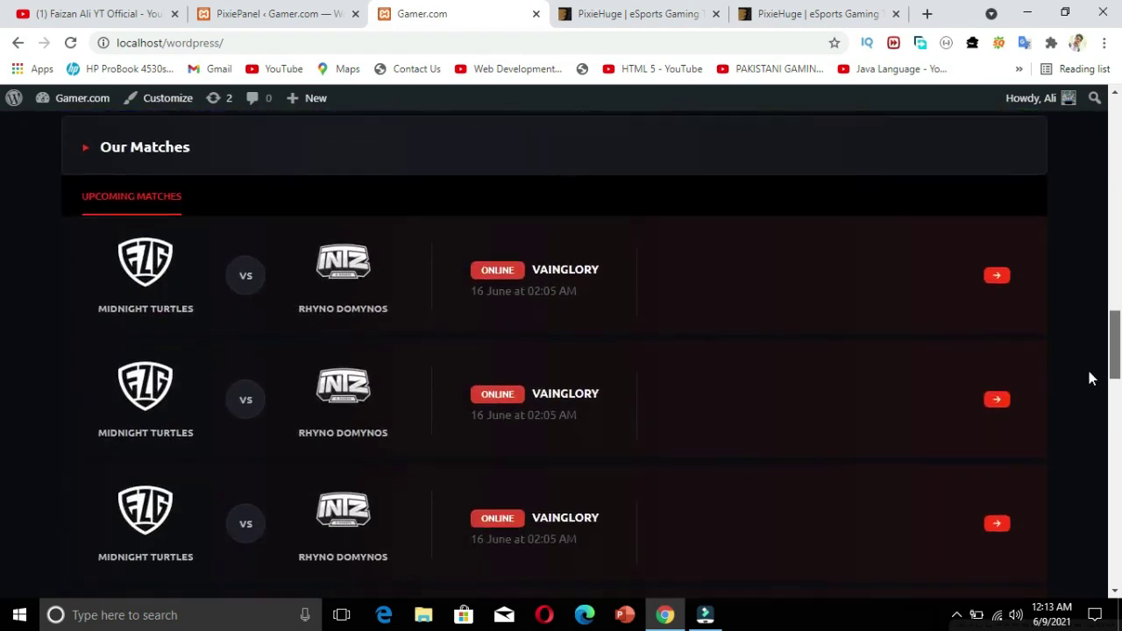
scroll(1079, 431, down, 5)
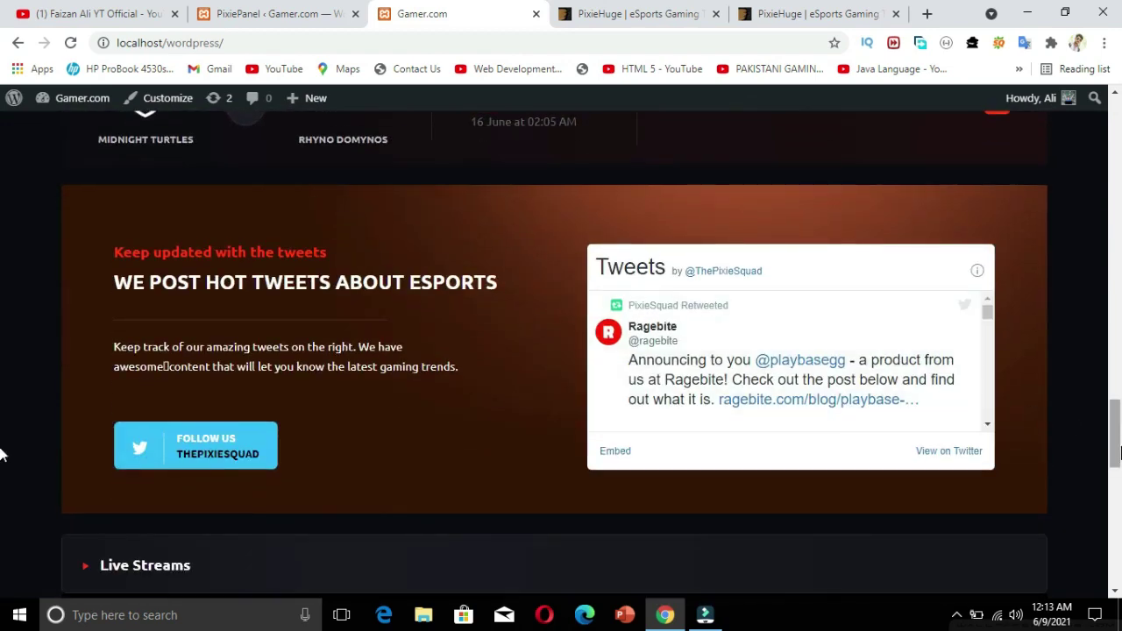
scroll(3, 443, up, 1)
scroll(3, 443, down, 5)
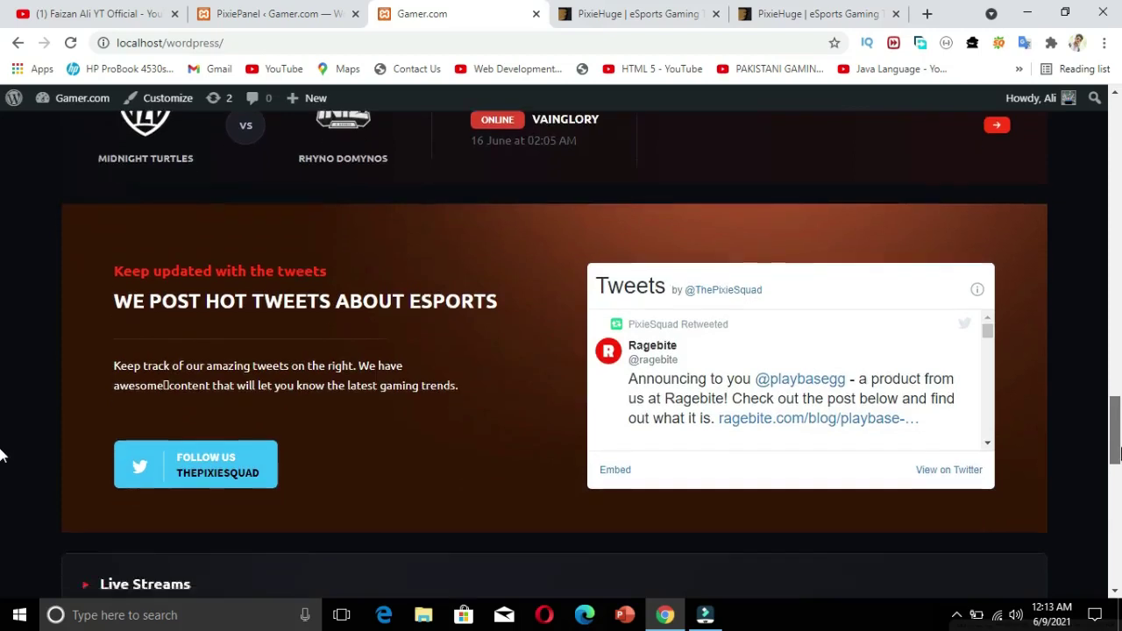
scroll(3, 507, down, 1)
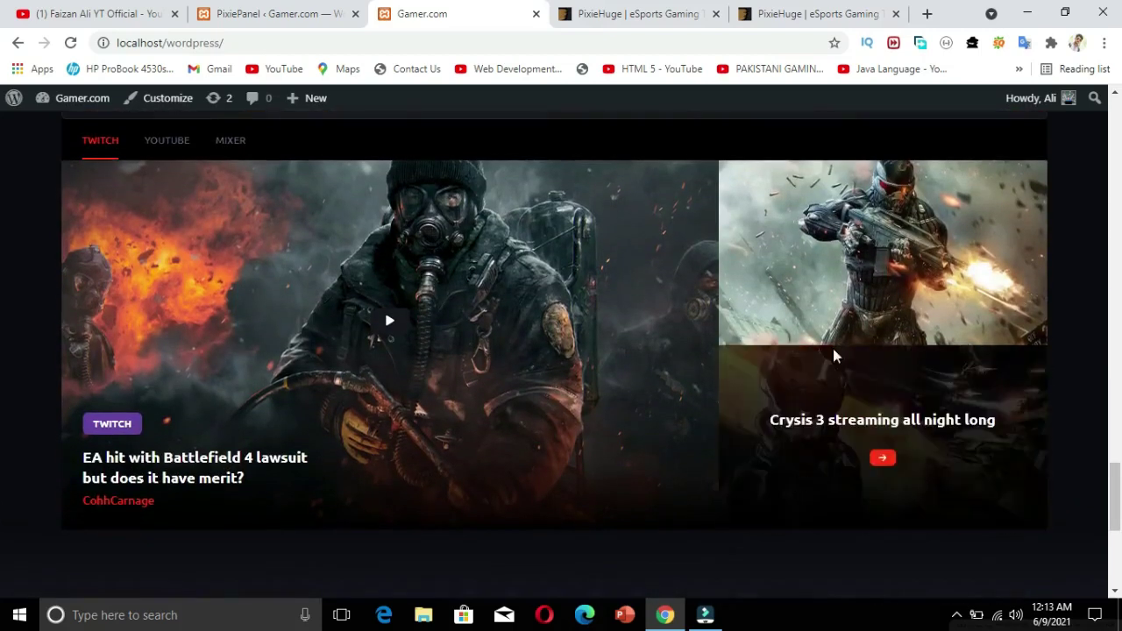
- View the home page's Twitch, YouTube and Mixer streams, check the footer and return to the page's beginning
mouse_move(850, 257)
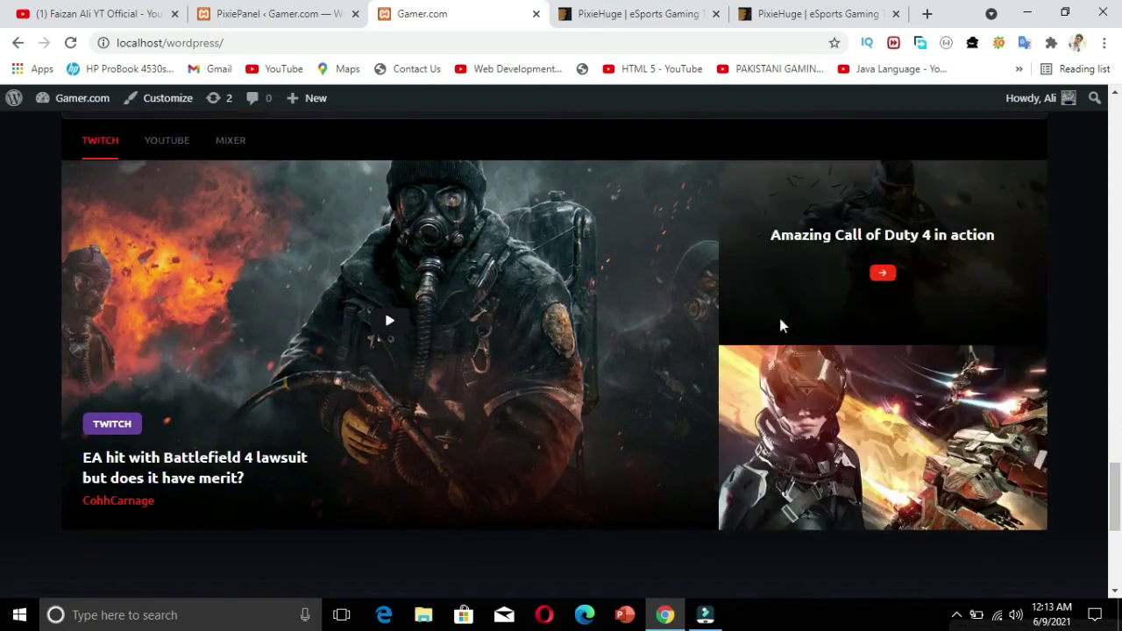
click(166, 147)
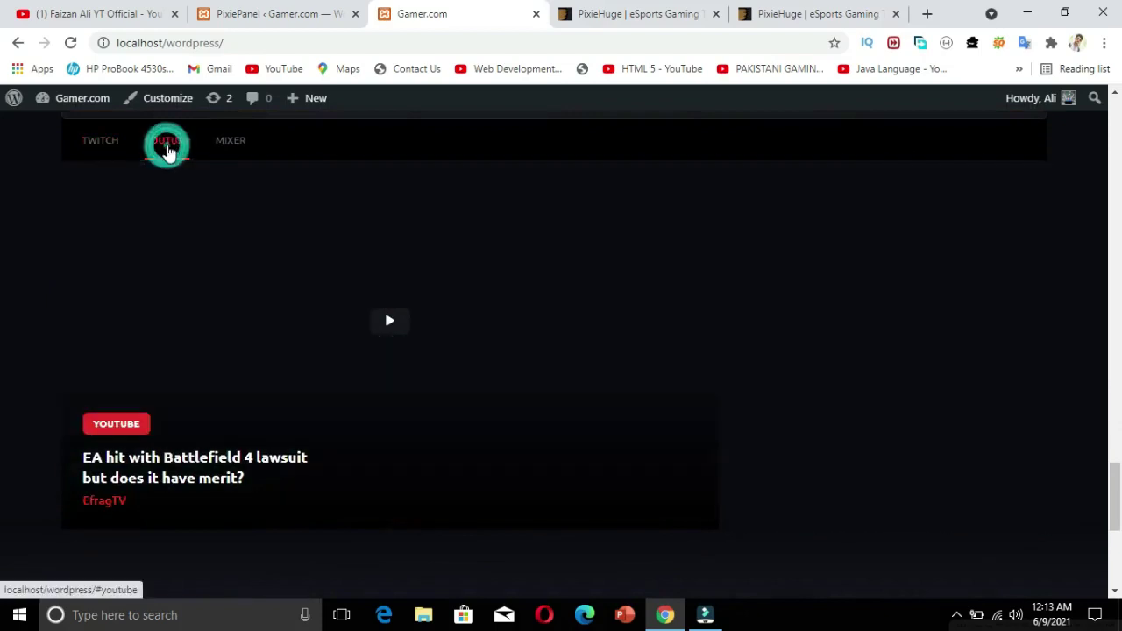
click(233, 139)
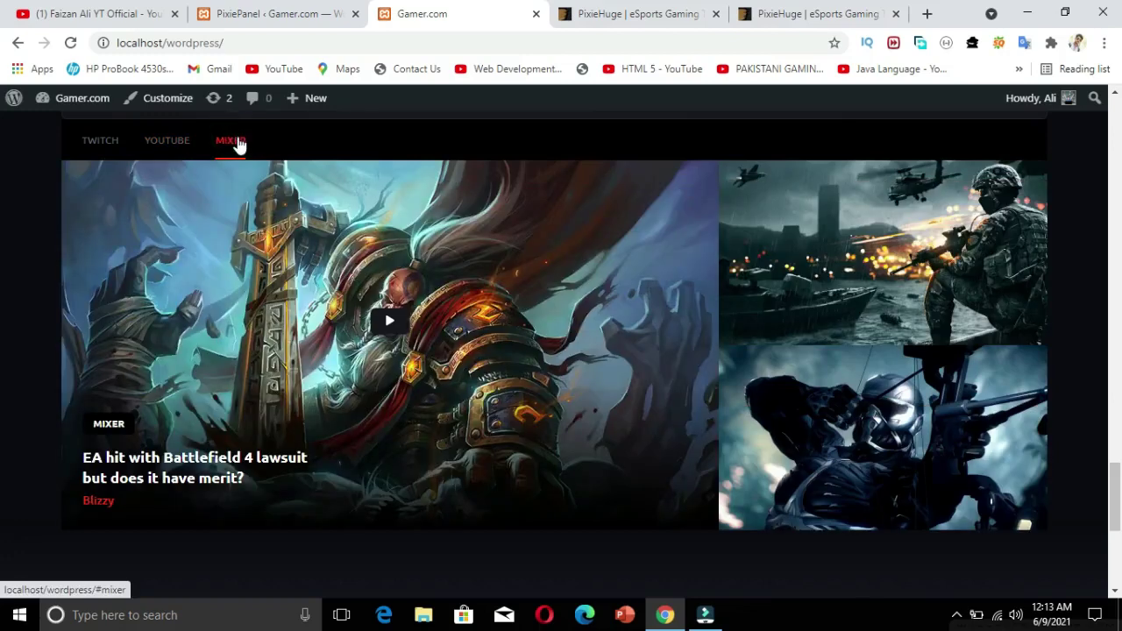
click(83, 145)
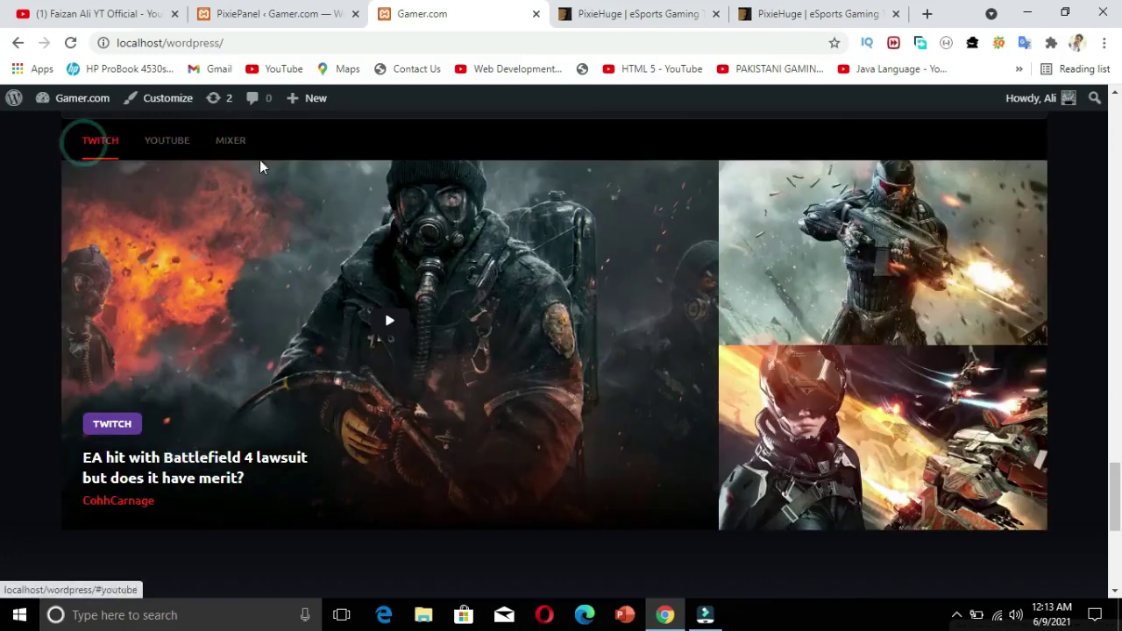
drag(1113, 476, 1112, 536)
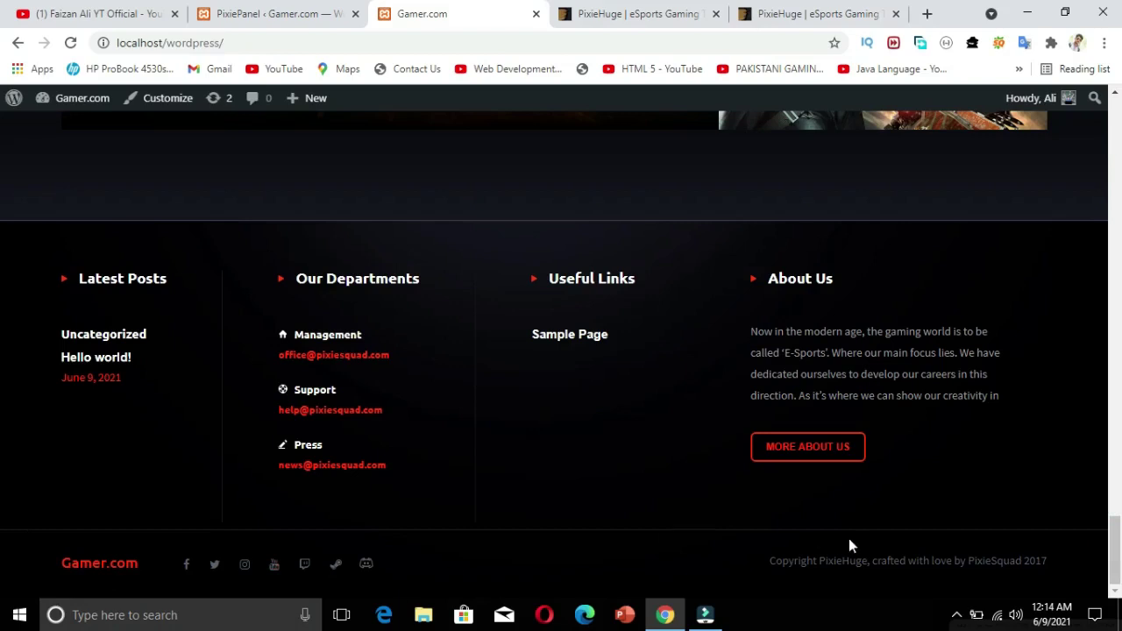
key(Home)
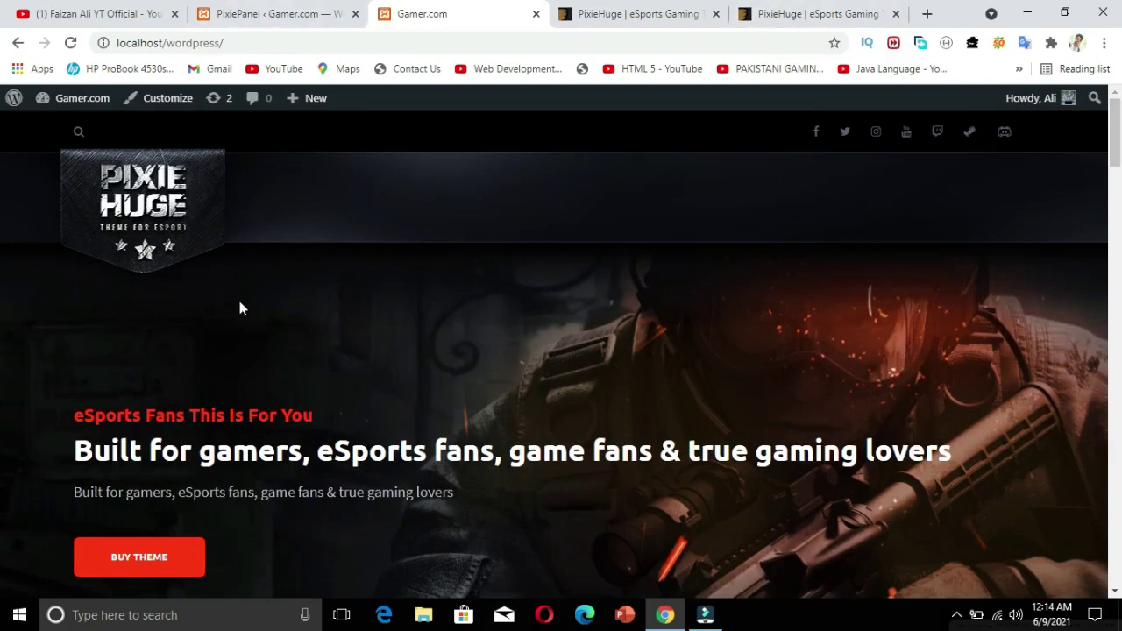
- Compare the PixiePanel settings with the social media icons in the home page's header and footer
click(239, 10)
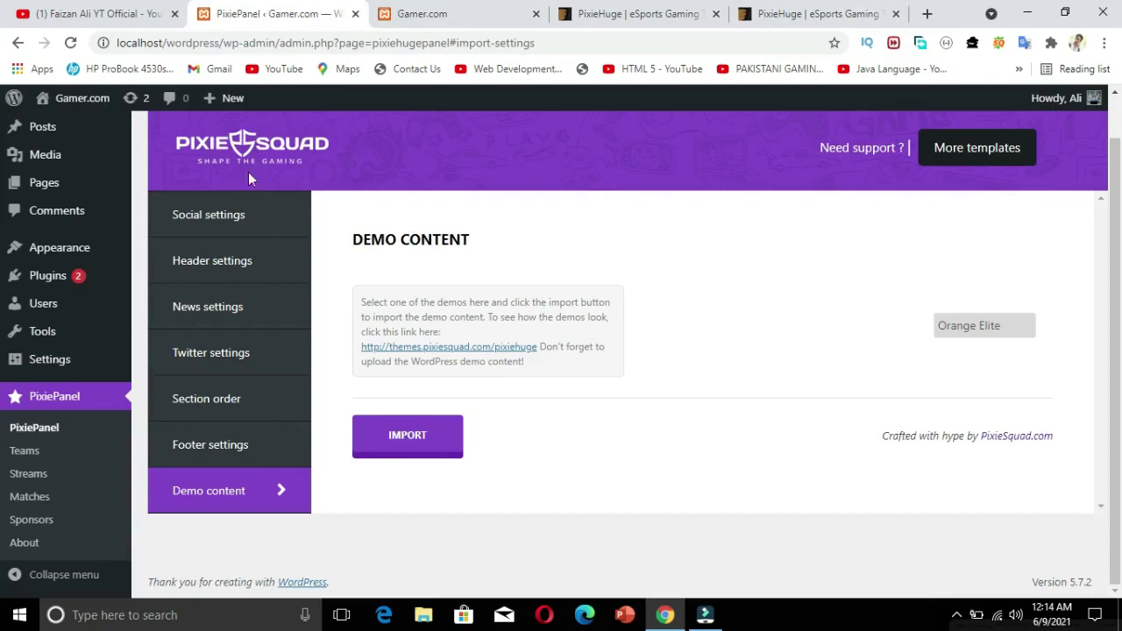
click(382, 11)
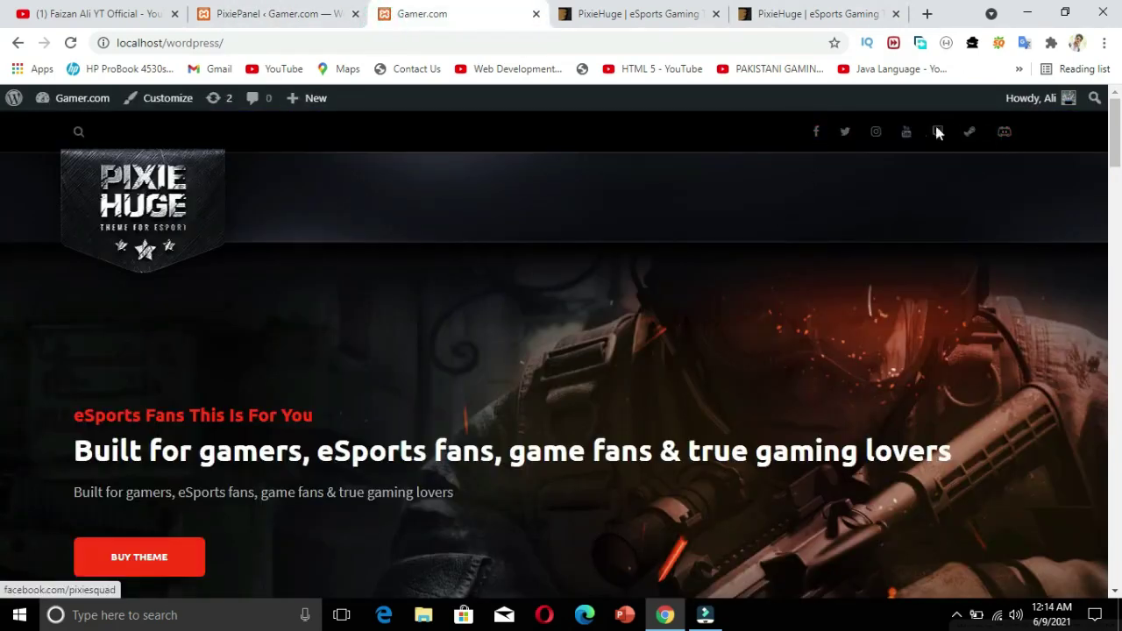
scroll(2, 151, down, 20)
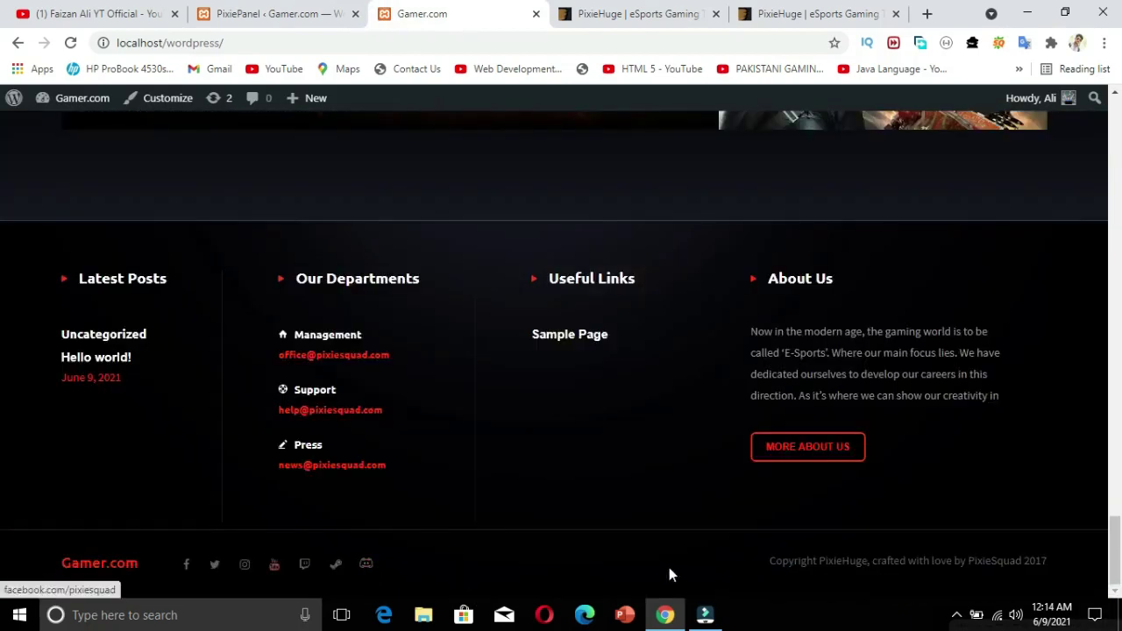
scroll(1, 350, up, 20)
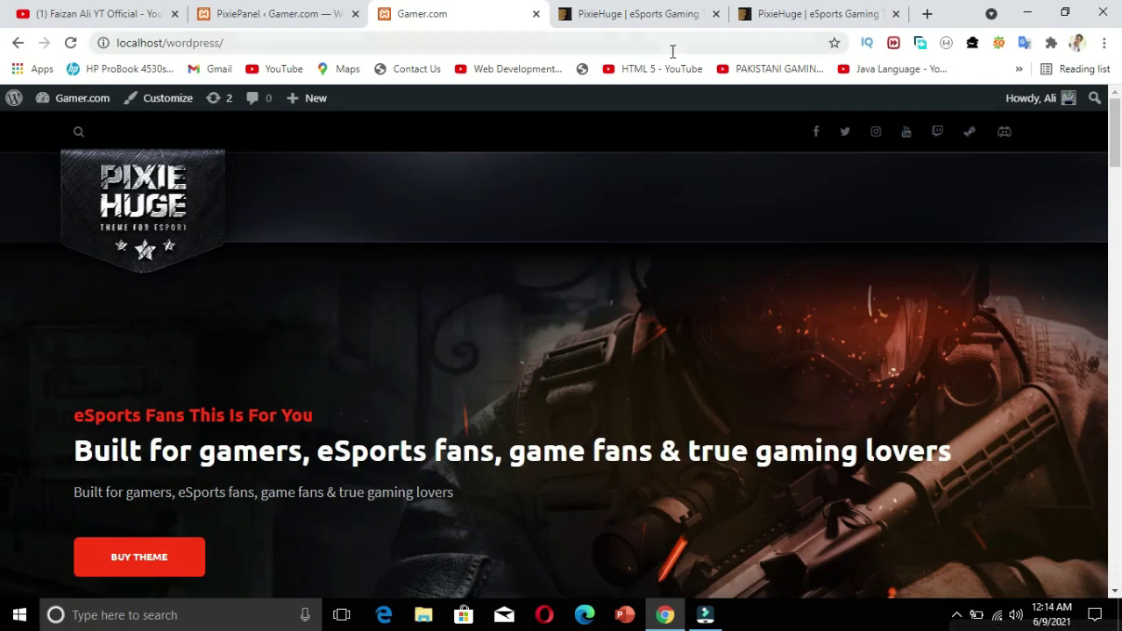
- Replace the profile handle in the Facebook link of the PixiePanel social settings with the channel's own handle
click(301, 13)
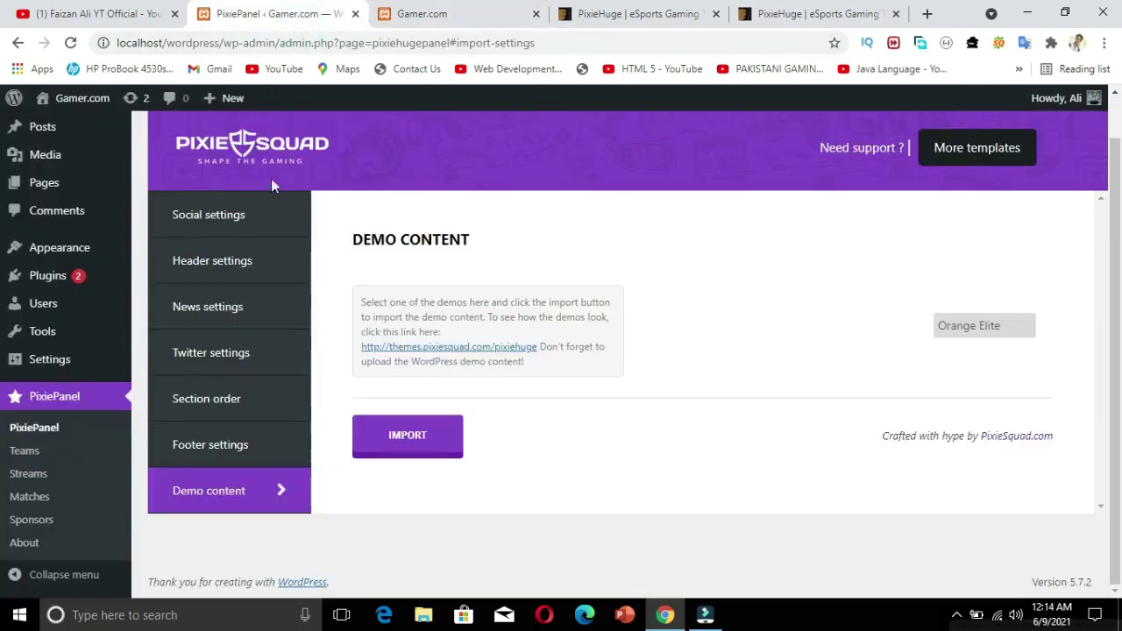
click(229, 221)
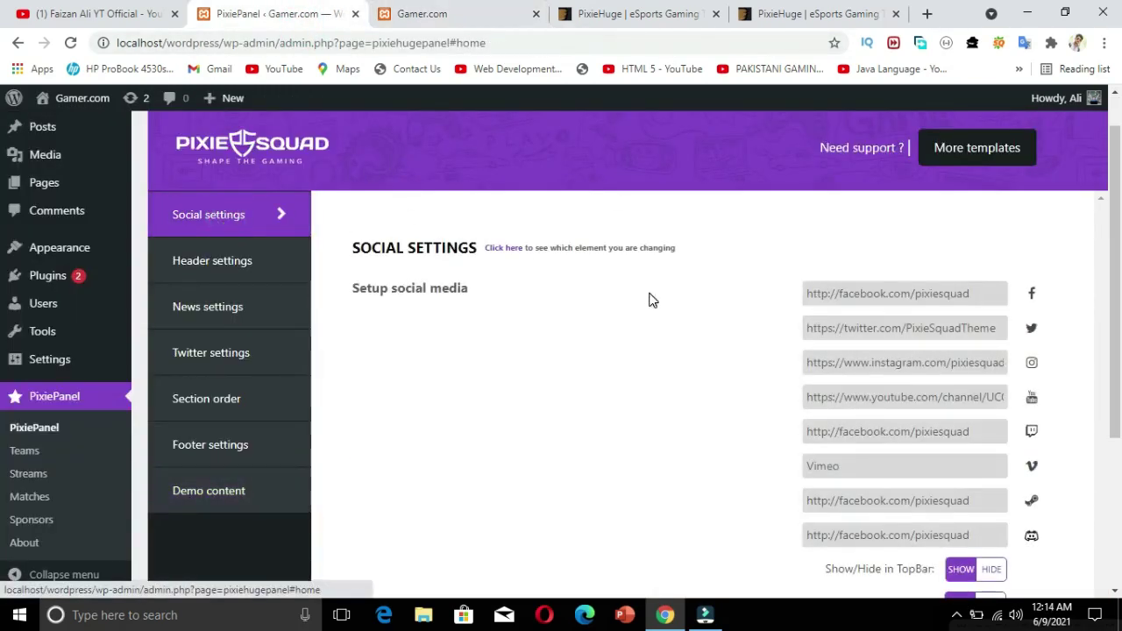
click(985, 291)
click(985, 292)
key(BackSpace)
key(BackSpace)
key(BackSpace)
key(BackSpace)
key(BackSpace)
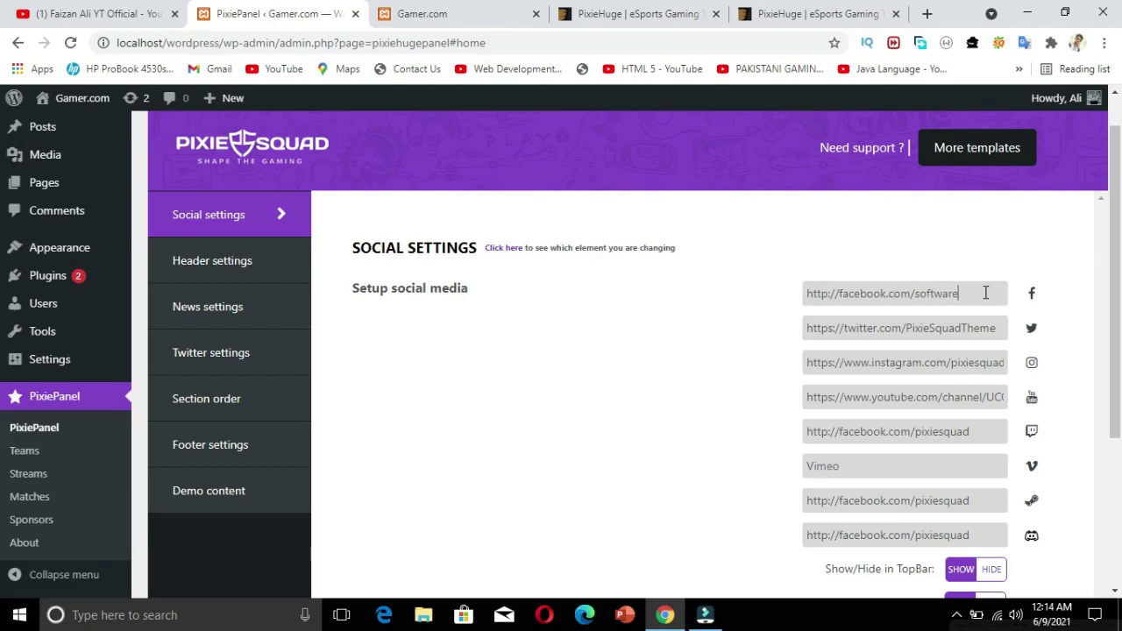
text(omp)
key(BackSpace)
key(BackSpace)
key(BackSpace)
key(BackSpace)
key(BackSpace)
key(BackSpace)
key(BackSpace)
key(BackSpace)
key(BackSpace)
key(BackSpace)
key(BackSpace)
- Replace the profile handles in the Twitter and Instagram links with the channel's own handle
drag(995, 327, 906, 339)
key(BackSpace)
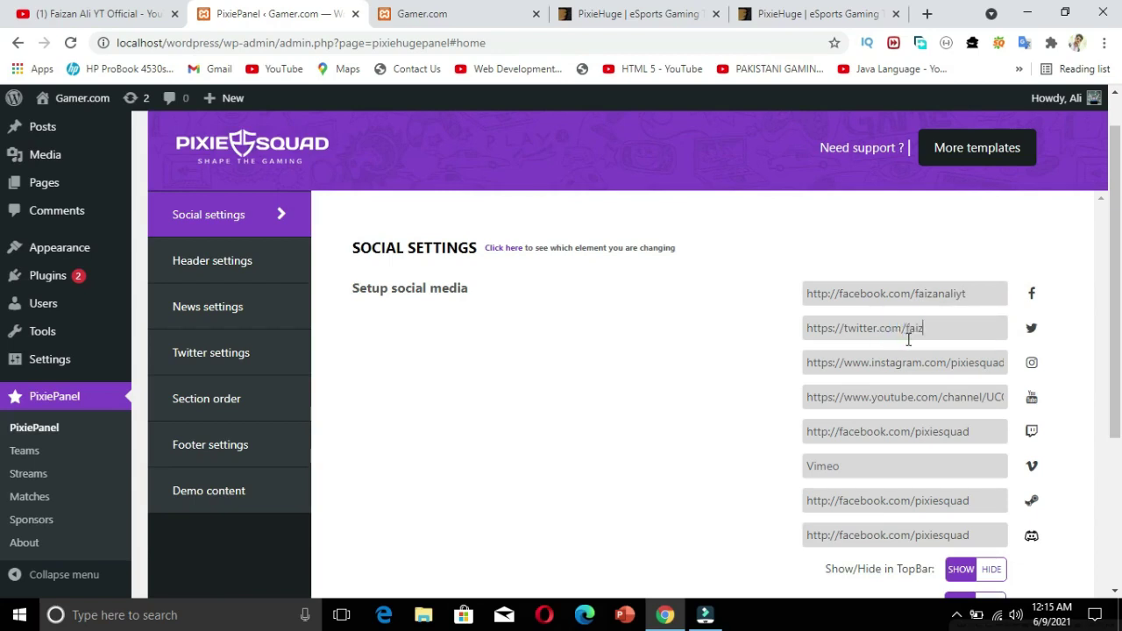
text(faizanaliyt)
drag(952, 362, 1027, 368)
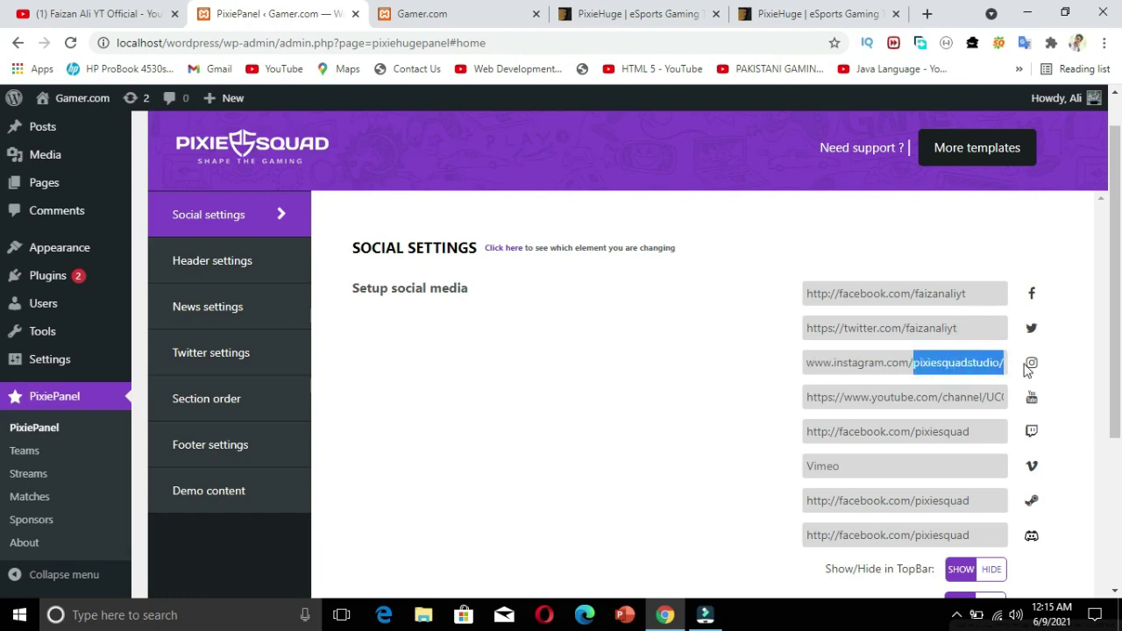
key(BackSpace)
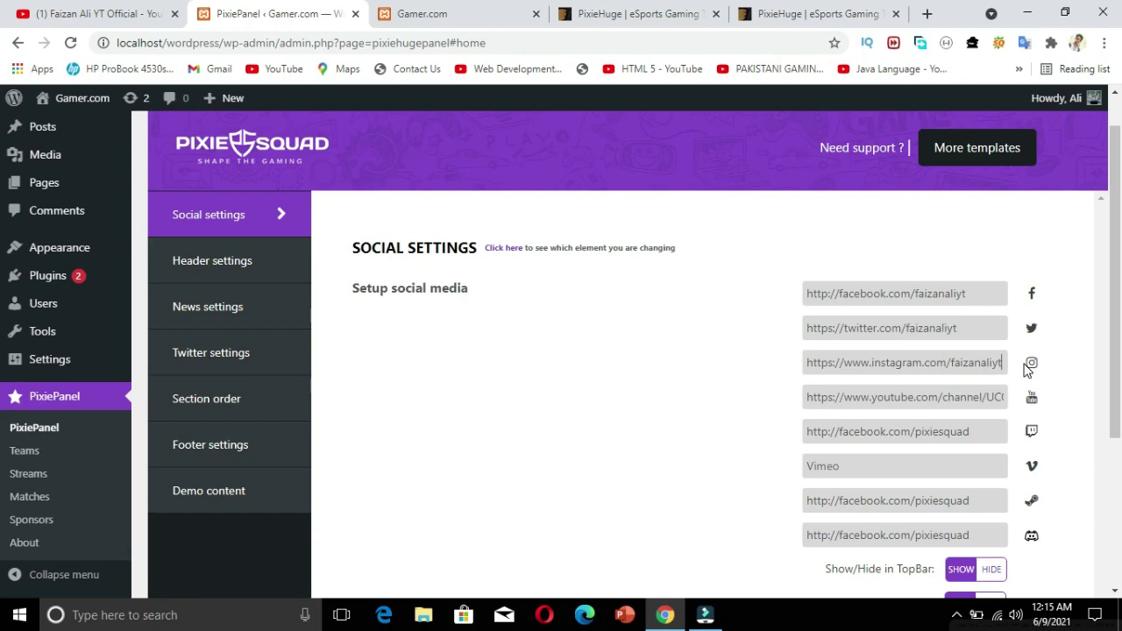
- Replace the channel ID at the end of the YouTube link with the channel's official handle
drag(989, 395, 1087, 393)
key(BackSpace)
text(faizanali)
text(ytofficia)
text(l)
- Clear the Twitch, Discord and Steam links in the social settings
drag(979, 434, 774, 443)
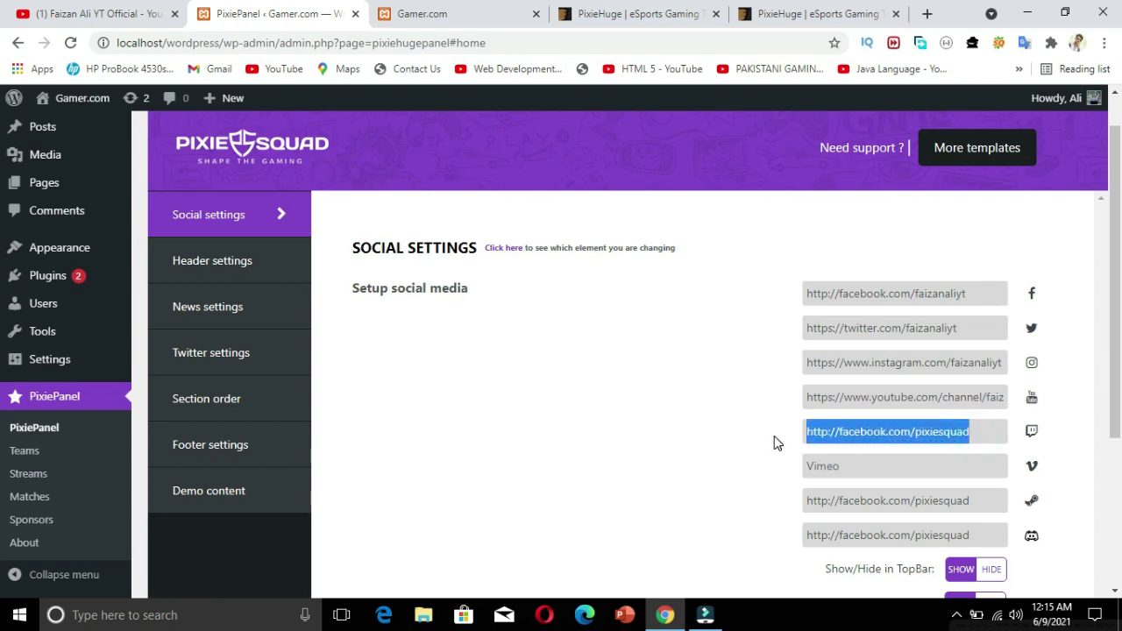
key(BackSpace)
click(842, 462)
click(984, 500)
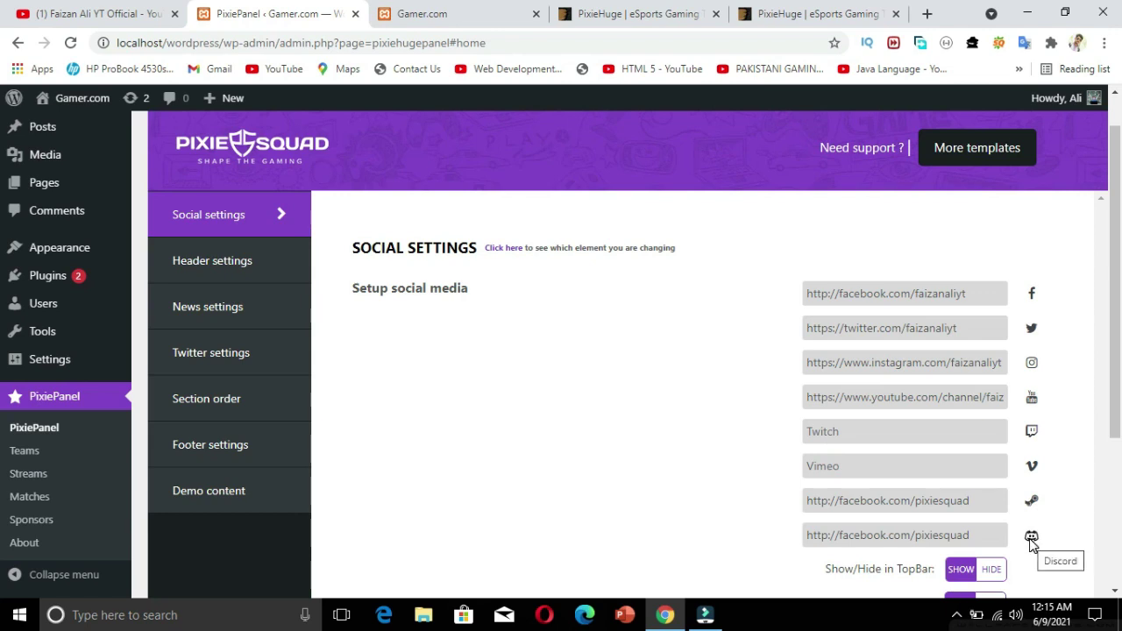
click(975, 533)
triple_click(975, 535)
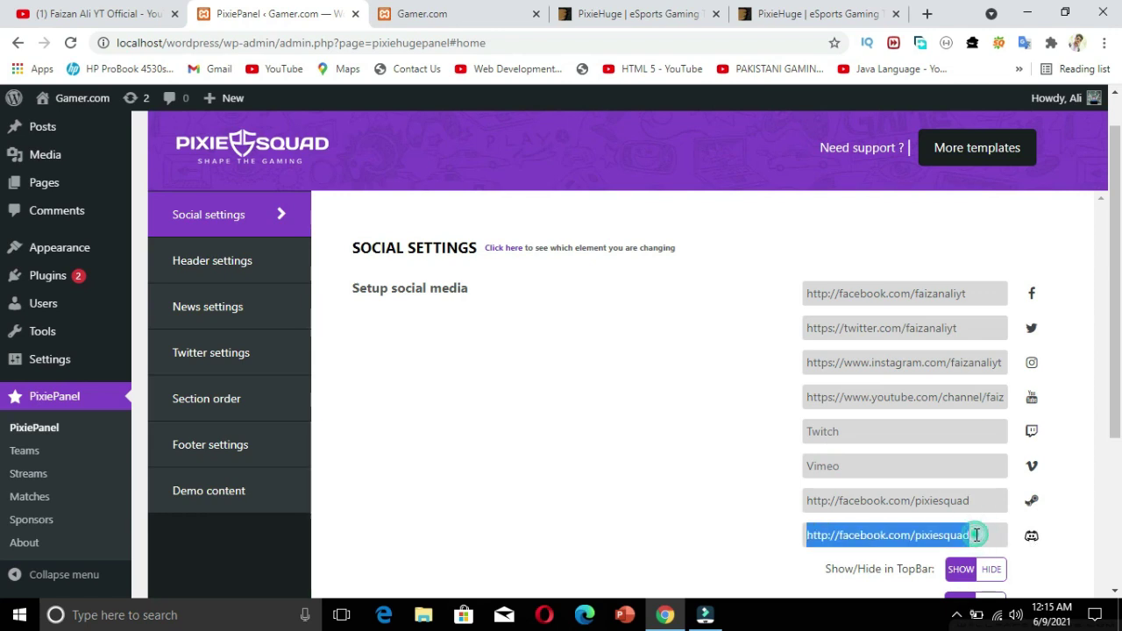
key(BackSpace)
triple_click(976, 500)
key(BackSpace)
- Compare the TopBar and Footer display options with the social icons in the home page's header and footer
scroll(1109, 405, down, 3)
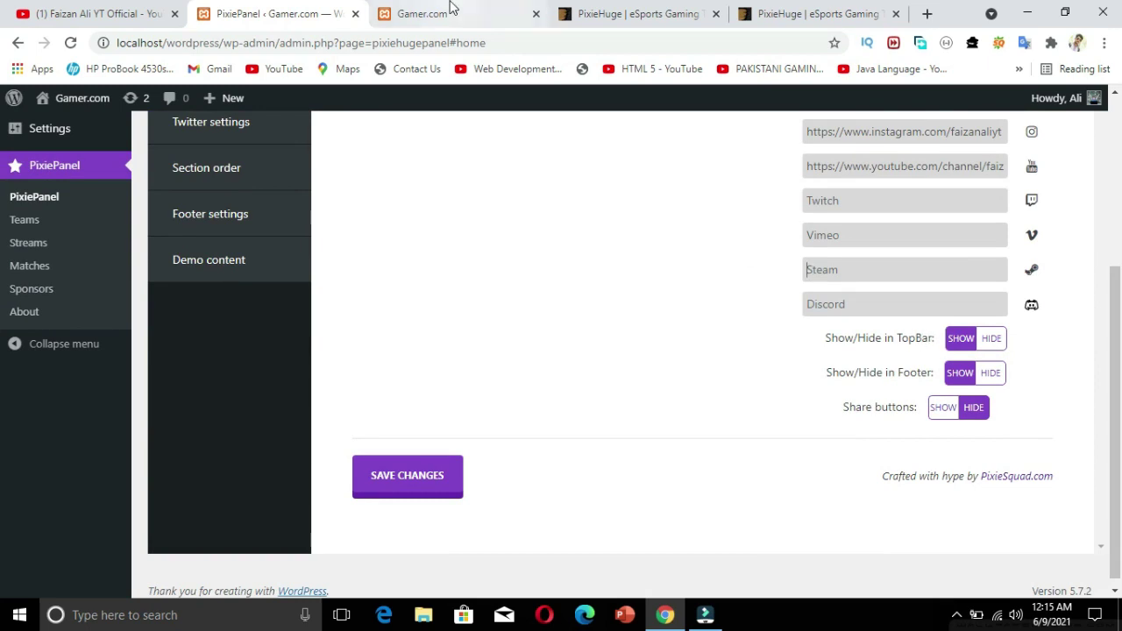
click(447, 15)
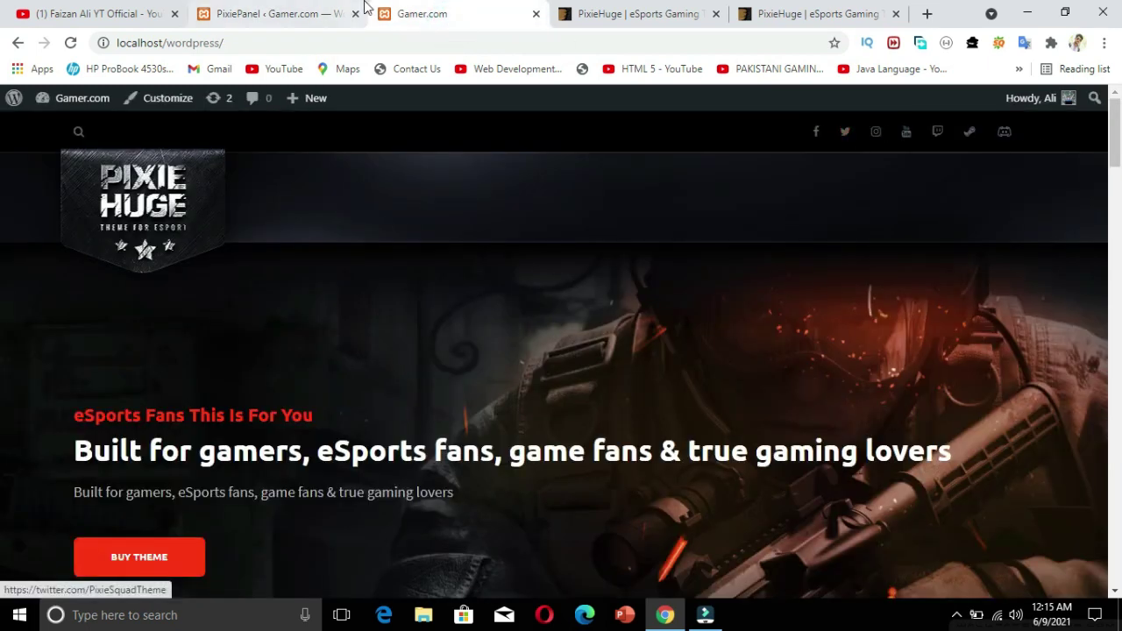
click(298, 17)
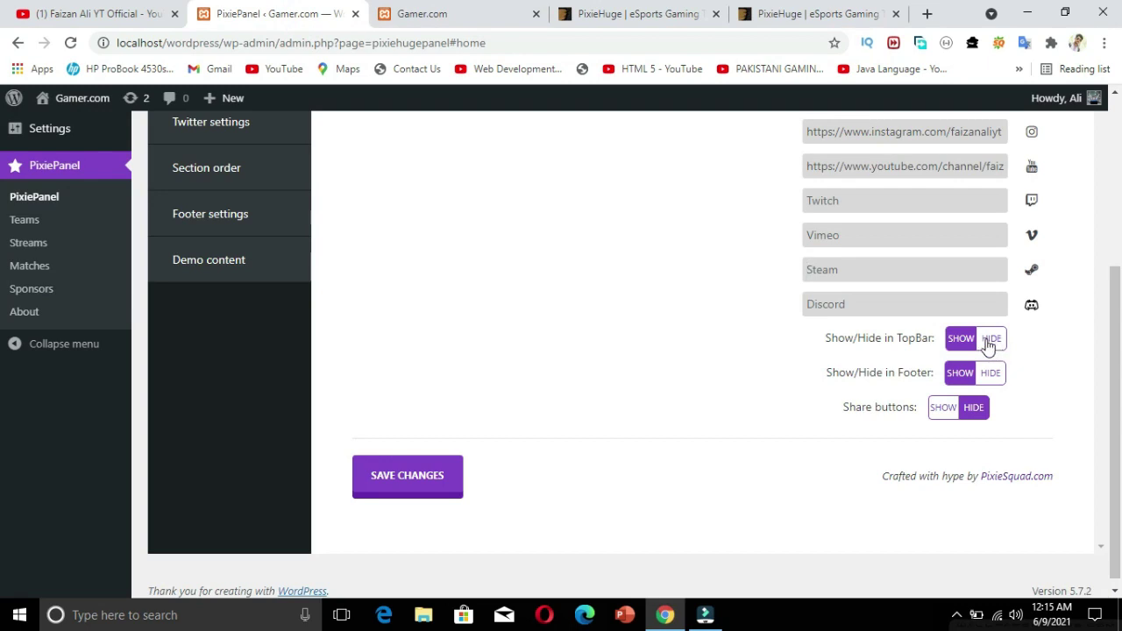
click(457, 9)
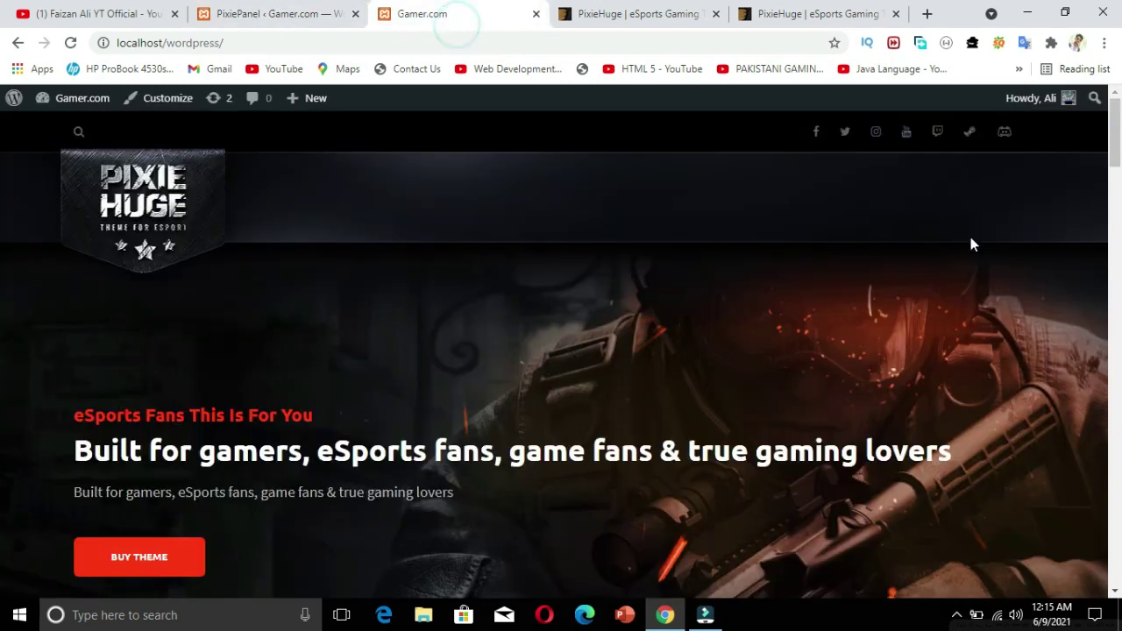
drag(1115, 155, 1116, 561)
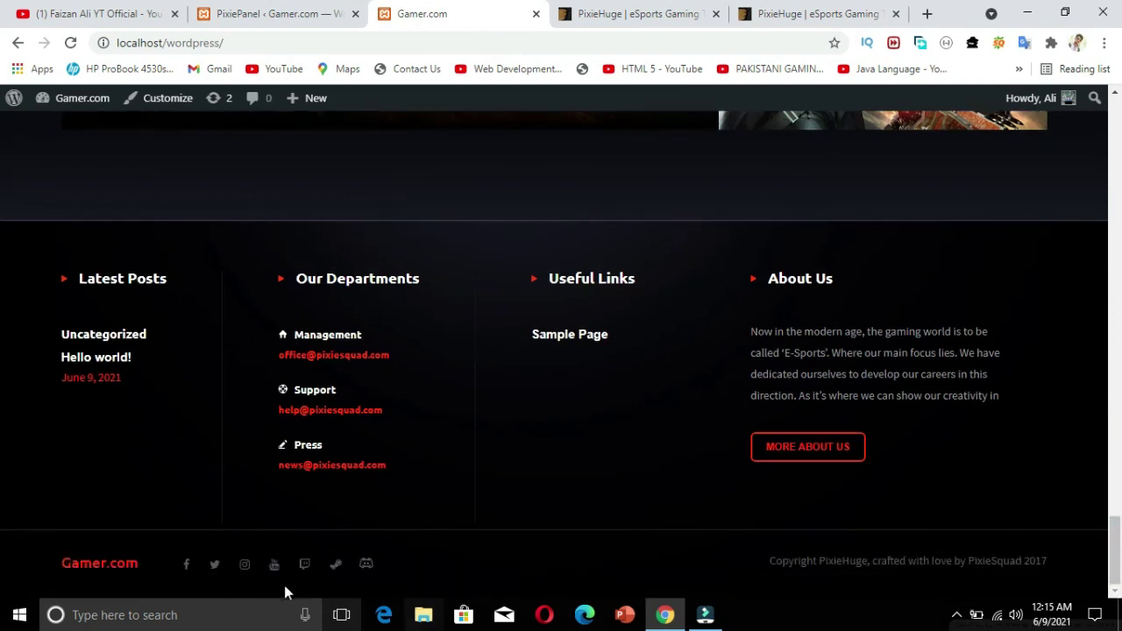
- Set the share buttons to Show in the PixiePanel social settings and save the changes
click(263, 13)
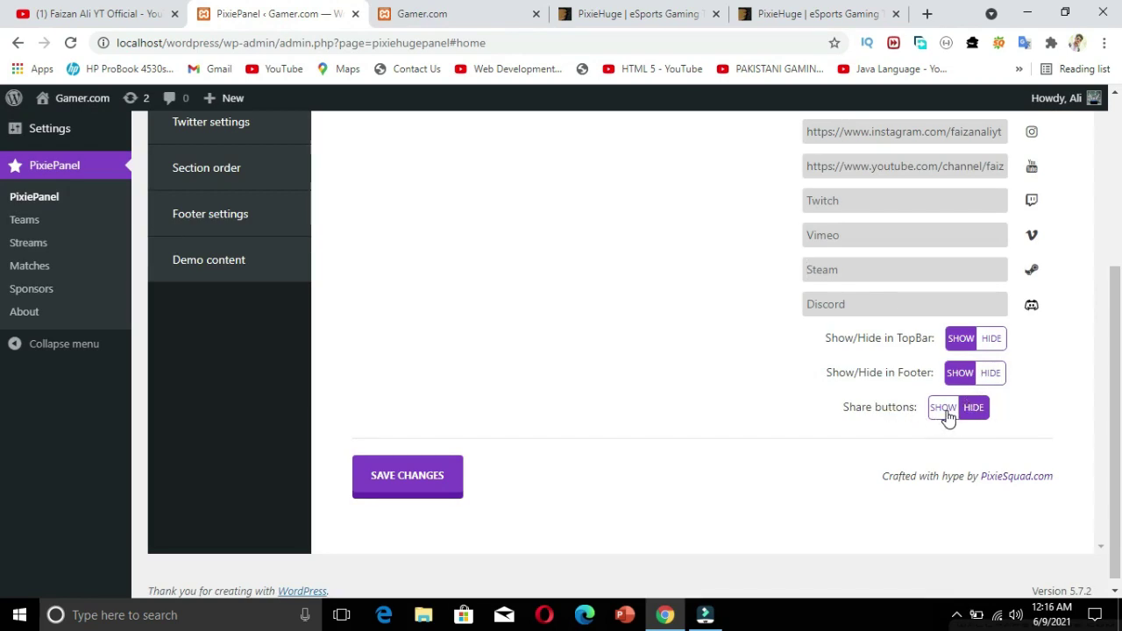
click(942, 410)
key(F5)
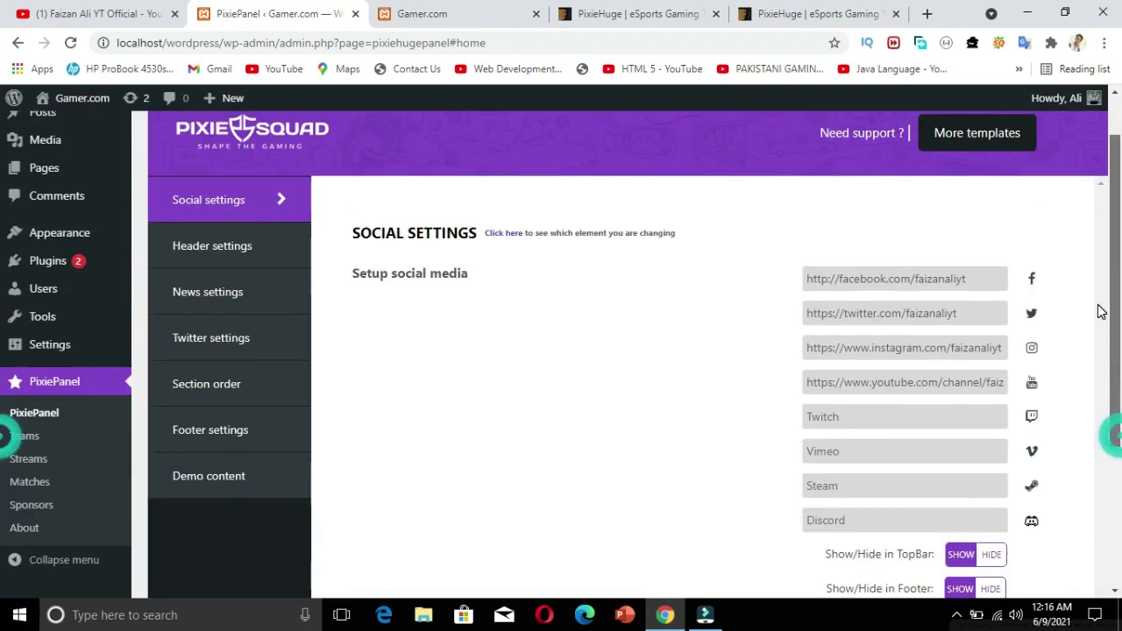
click(386, 476)
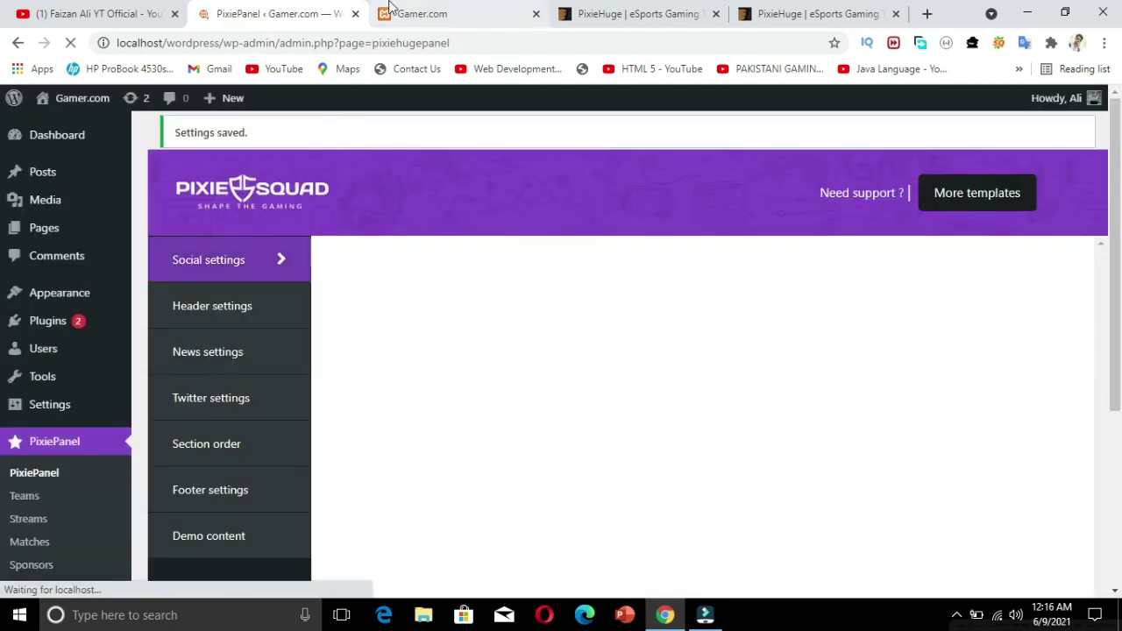
- Reload the home page and check the social media icons in its footer and top bar
click(394, 14)
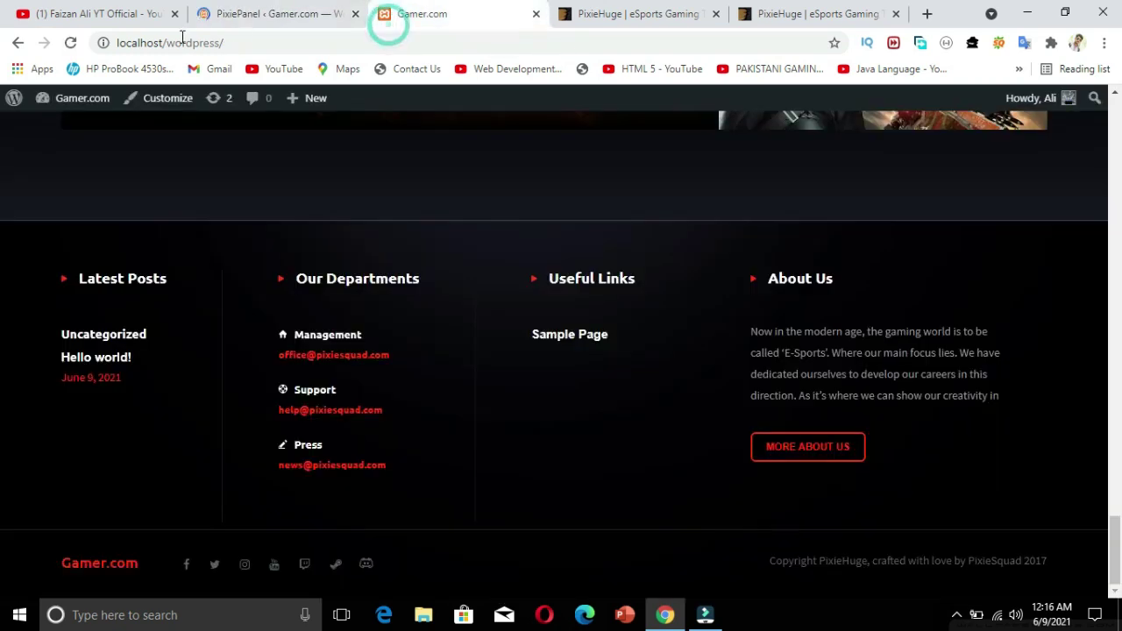
click(70, 44)
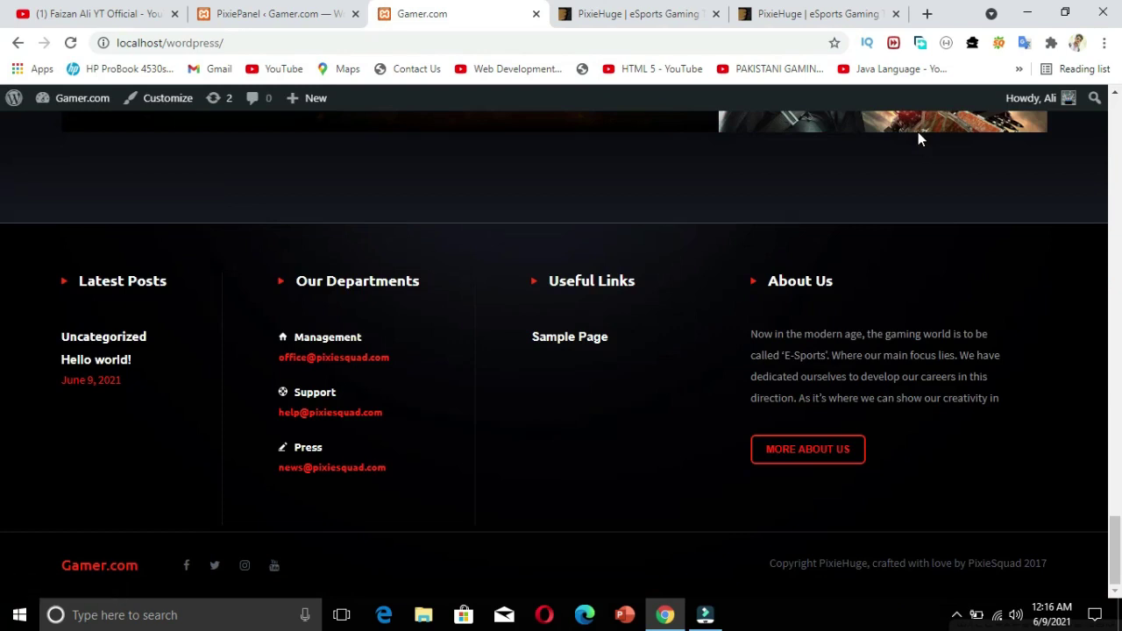
key(Home)
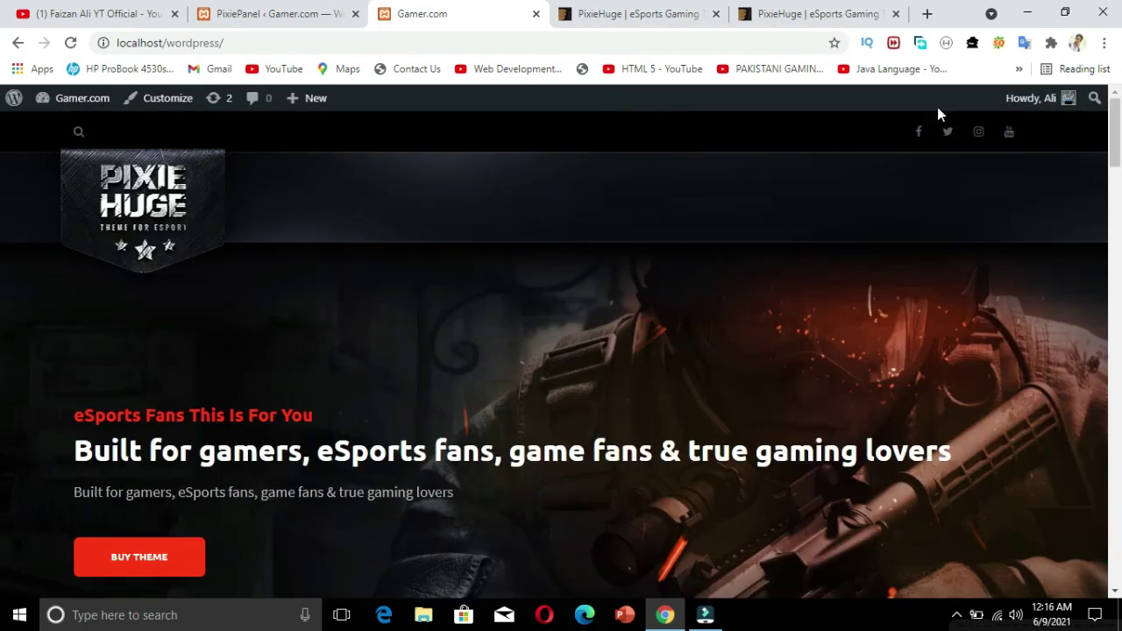
- Open the top bar's Facebook link in a new tab and leave the WhatsApp connection prompt to view the page
right_click(919, 136)
click(926, 143)
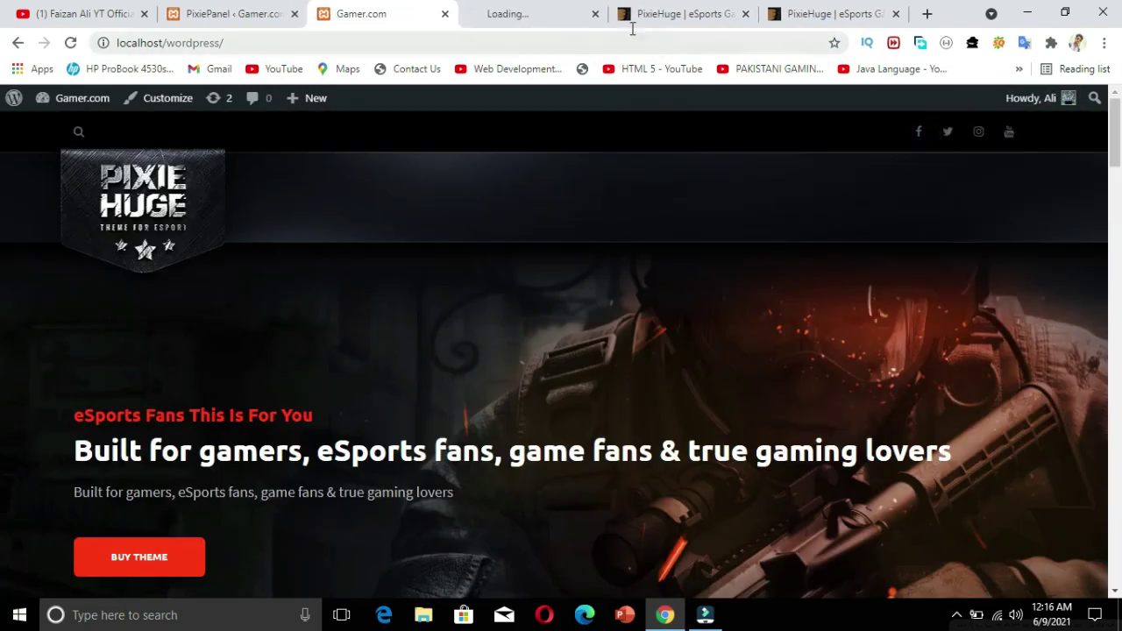
click(542, 9)
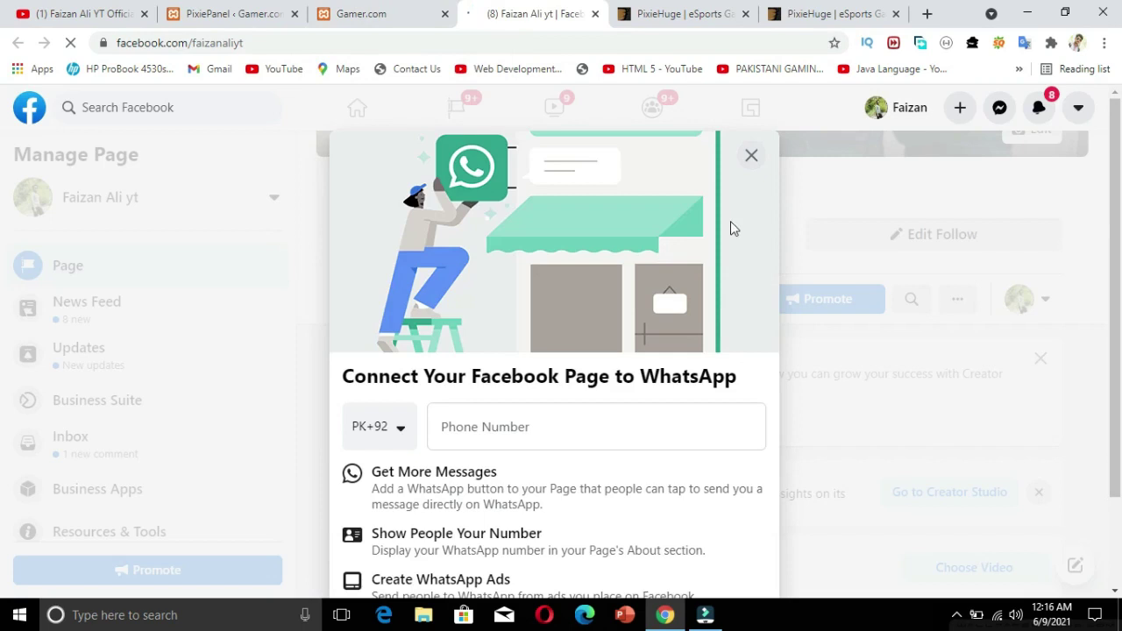
click(750, 159)
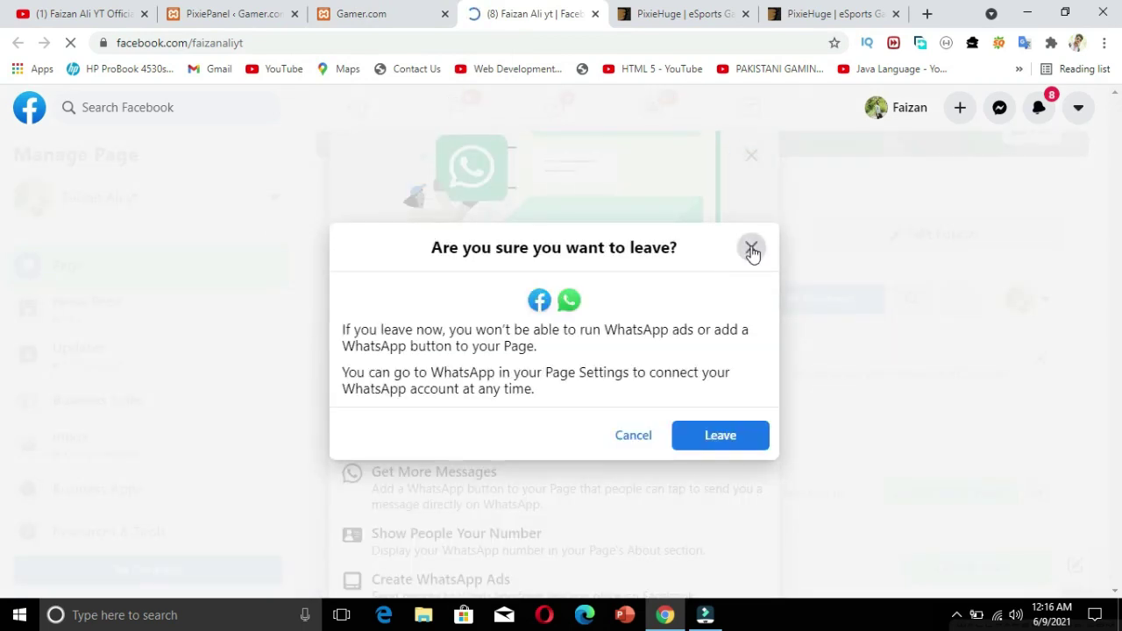
click(750, 249)
click(751, 155)
click(648, 440)
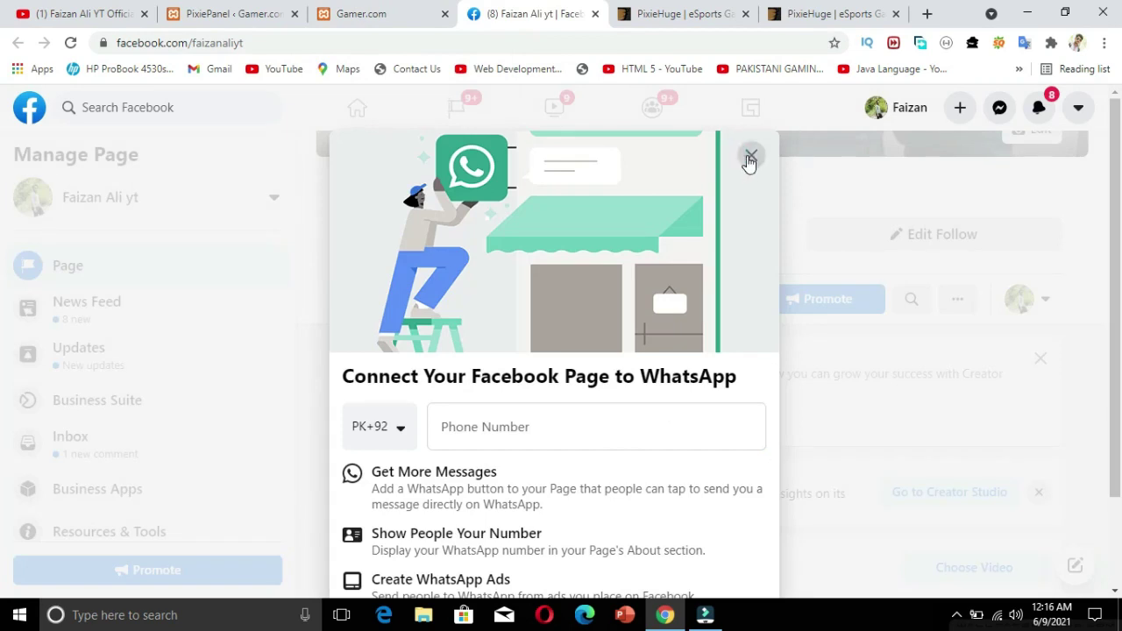
click(749, 160)
click(720, 438)
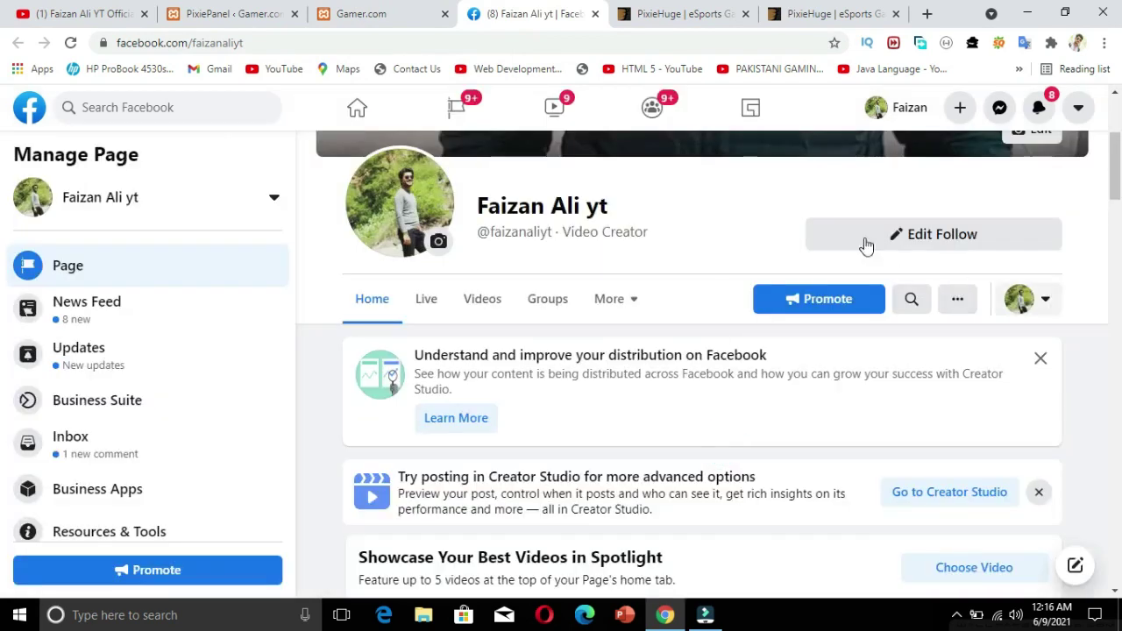
- Close the Facebook page and open the Header settings in PixiePanel
mouse_move(1119, 154)
mouse_down()
mouse_move(1119, 455)
mouse_move(1119, 131)
mouse_up()
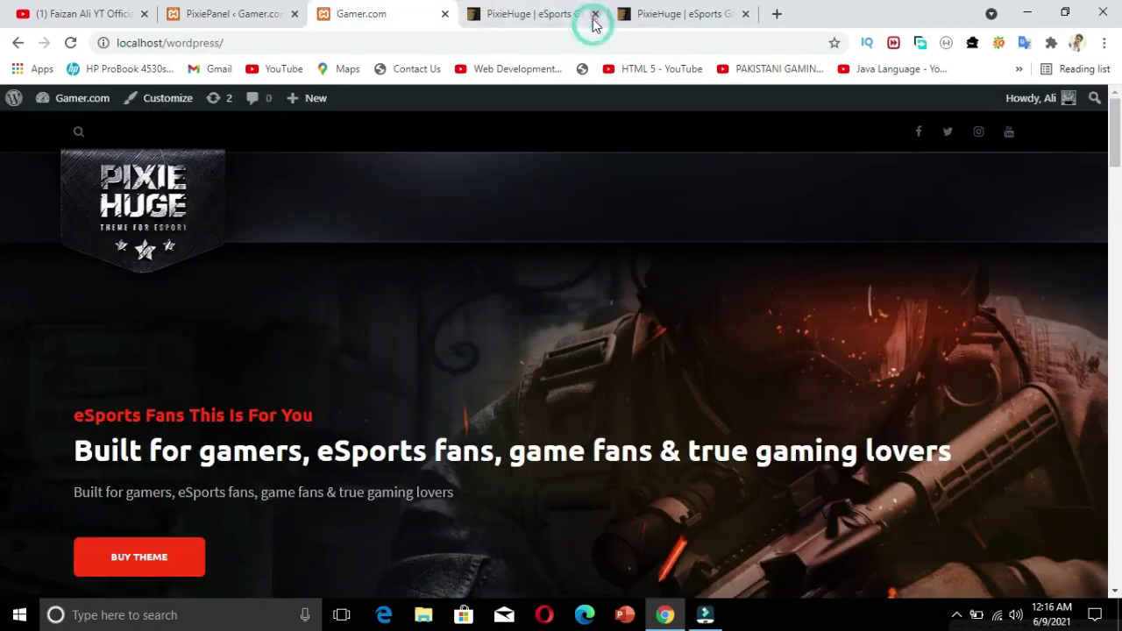
click(595, 13)
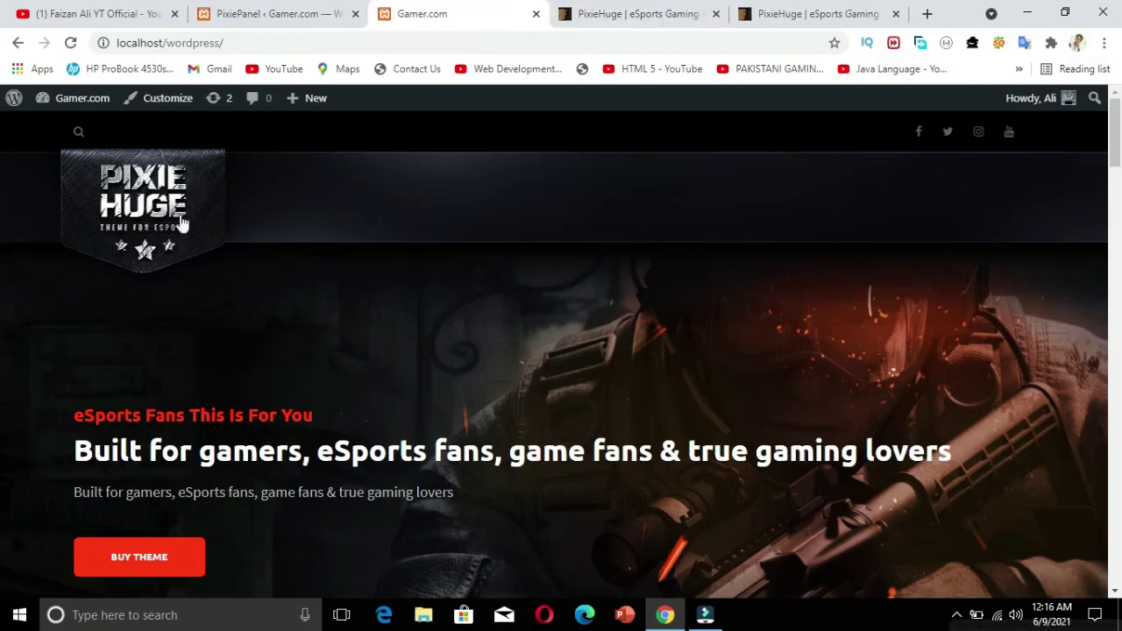
click(257, 16)
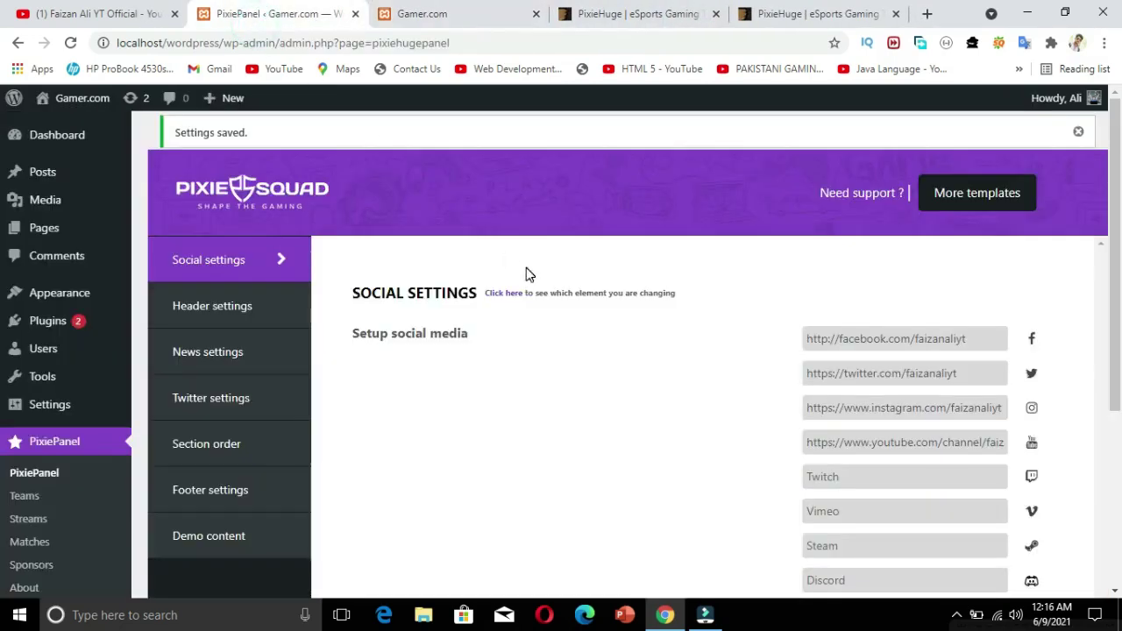
click(233, 317)
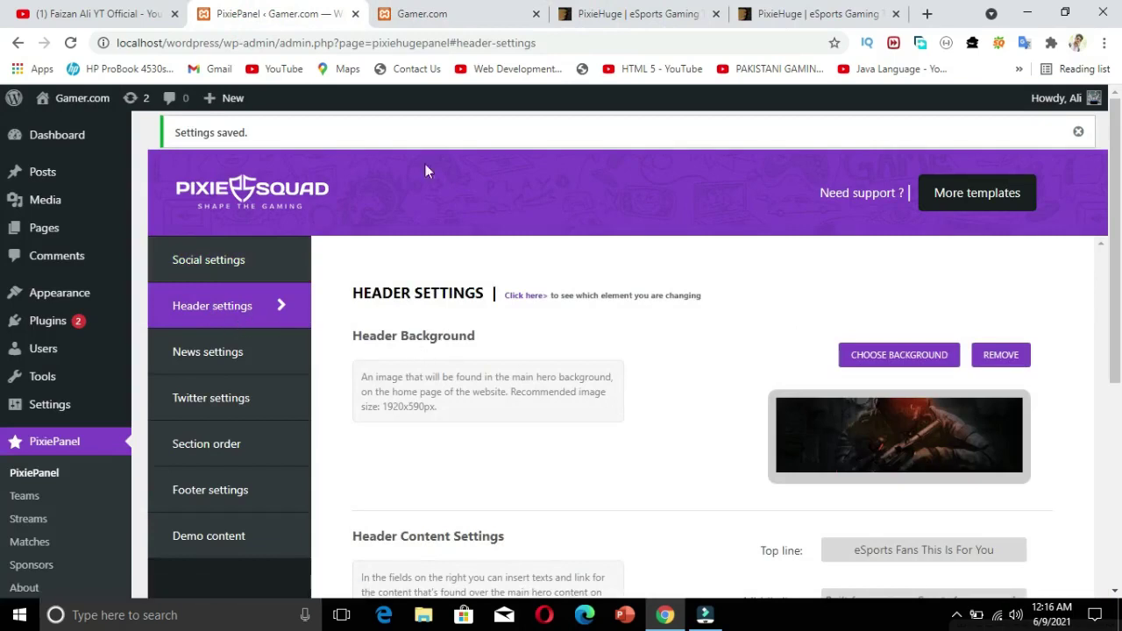
- Examine the hero background image and its text lines on the site's home page
click(434, 16)
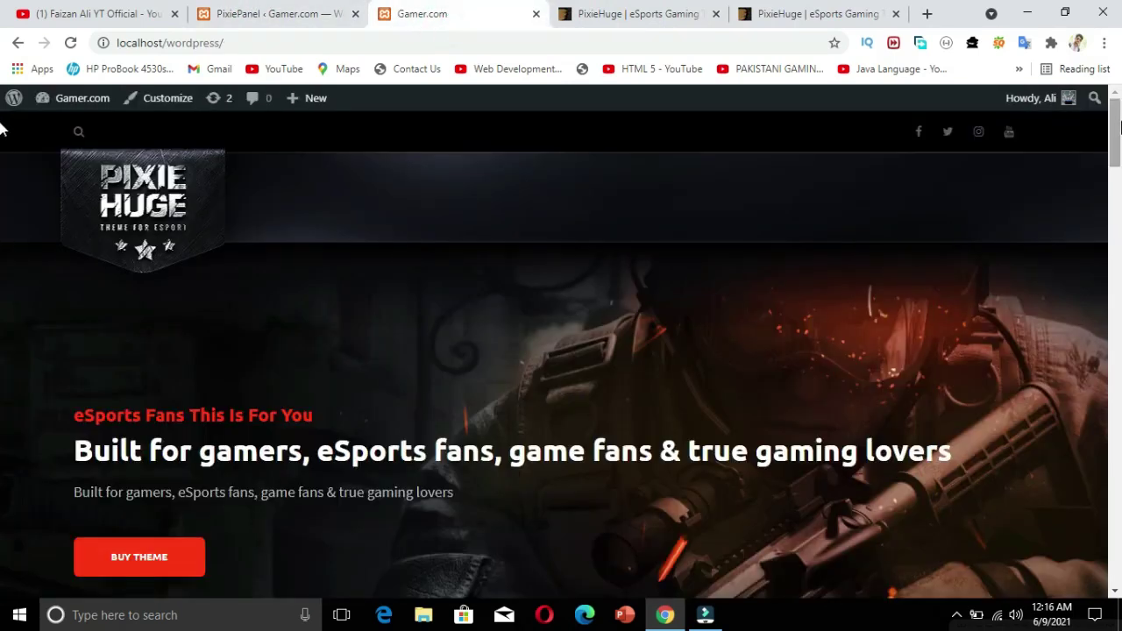
scroll(3, 155, down, 3)
scroll(0, 138, up, 3)
scroll(0, 137, down, 2)
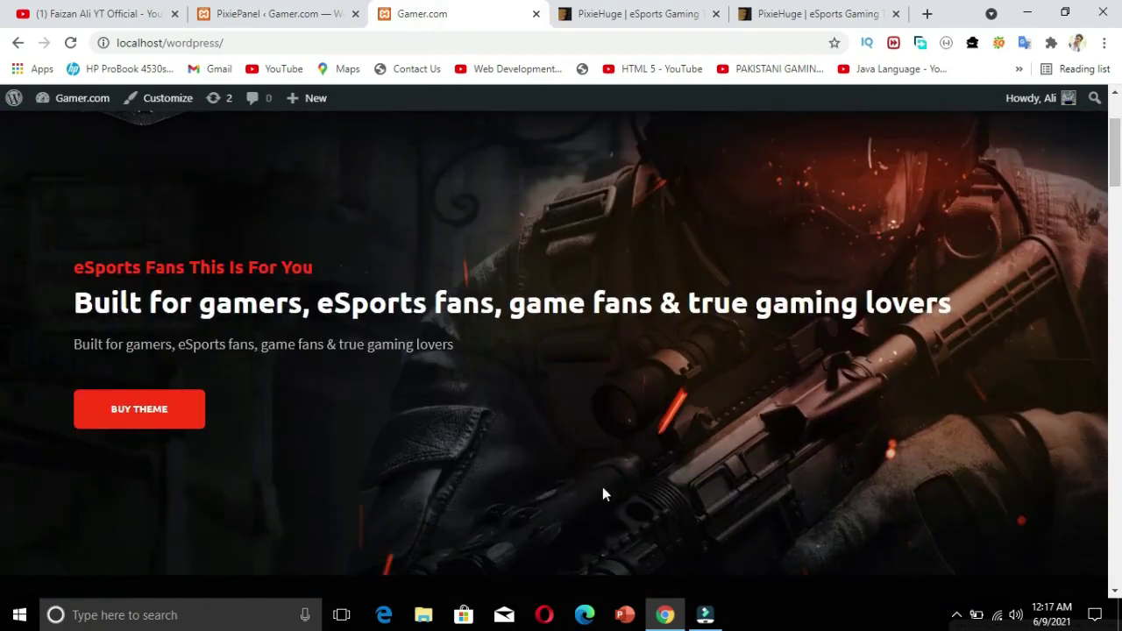
- Remove the current Header Background image in PixiePanel and check the recommended image size in the reopened Header settings
click(348, 7)
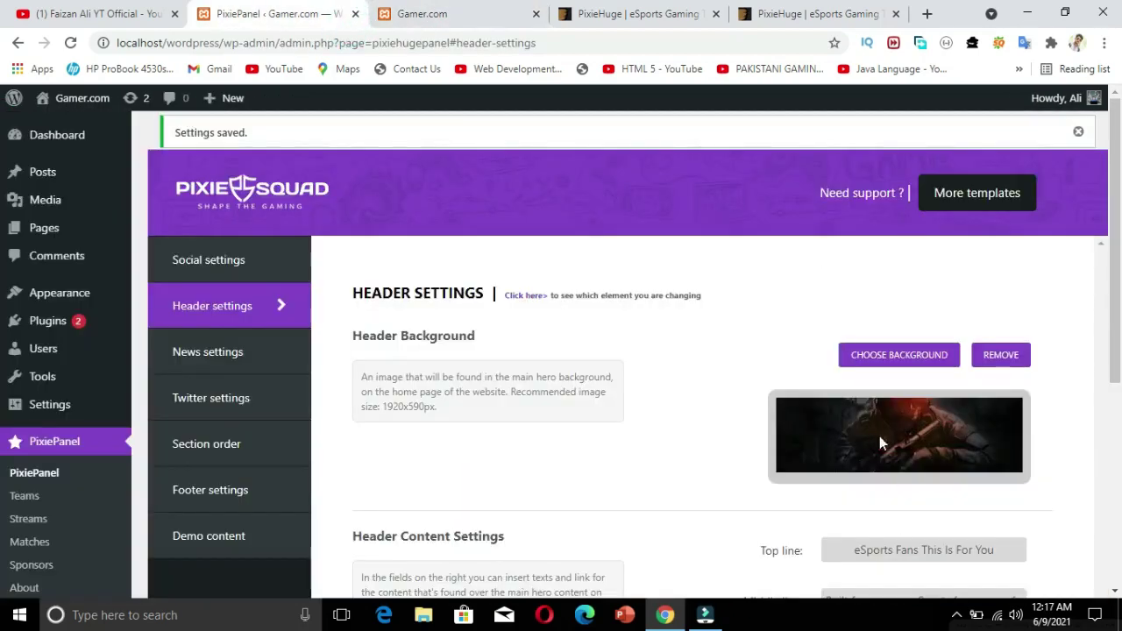
scroll(907, 476, down, 2)
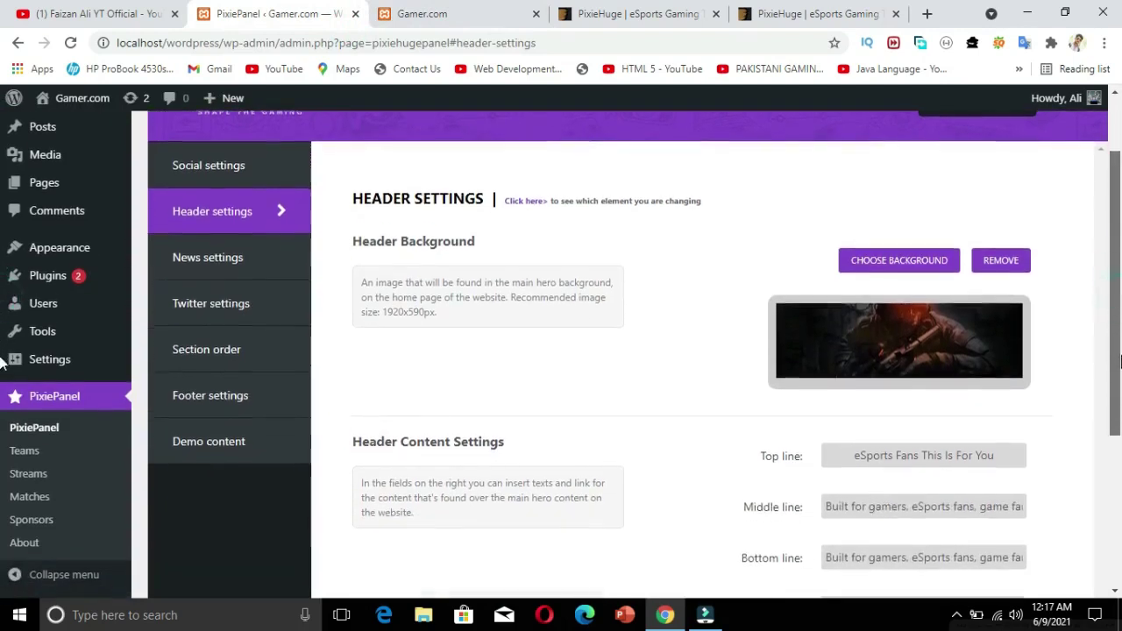
click(1003, 249)
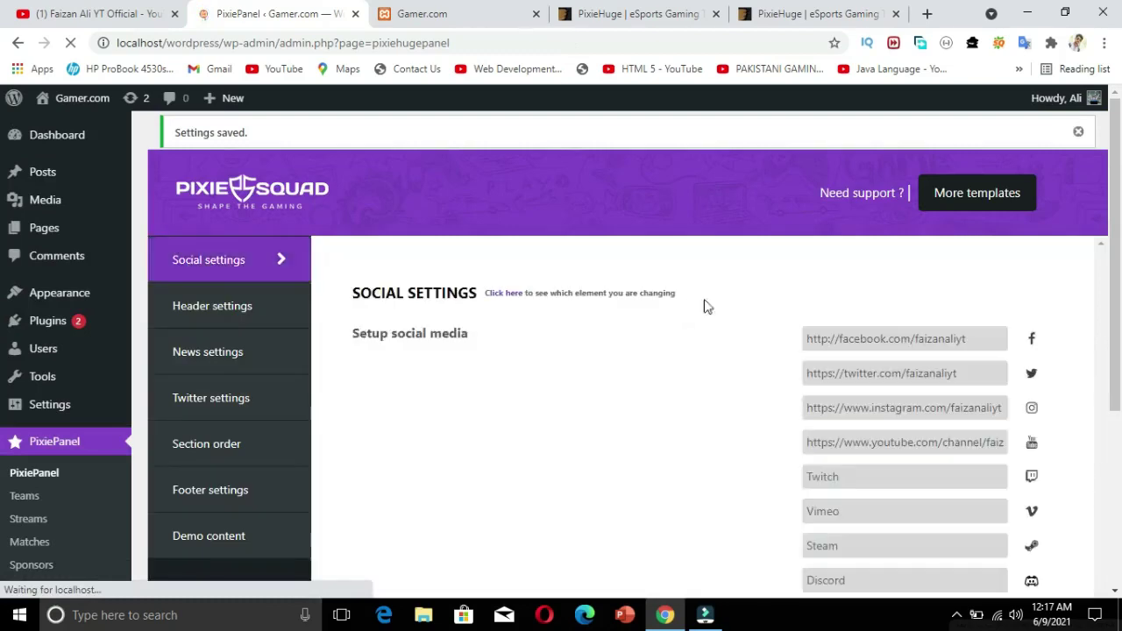
click(292, 309)
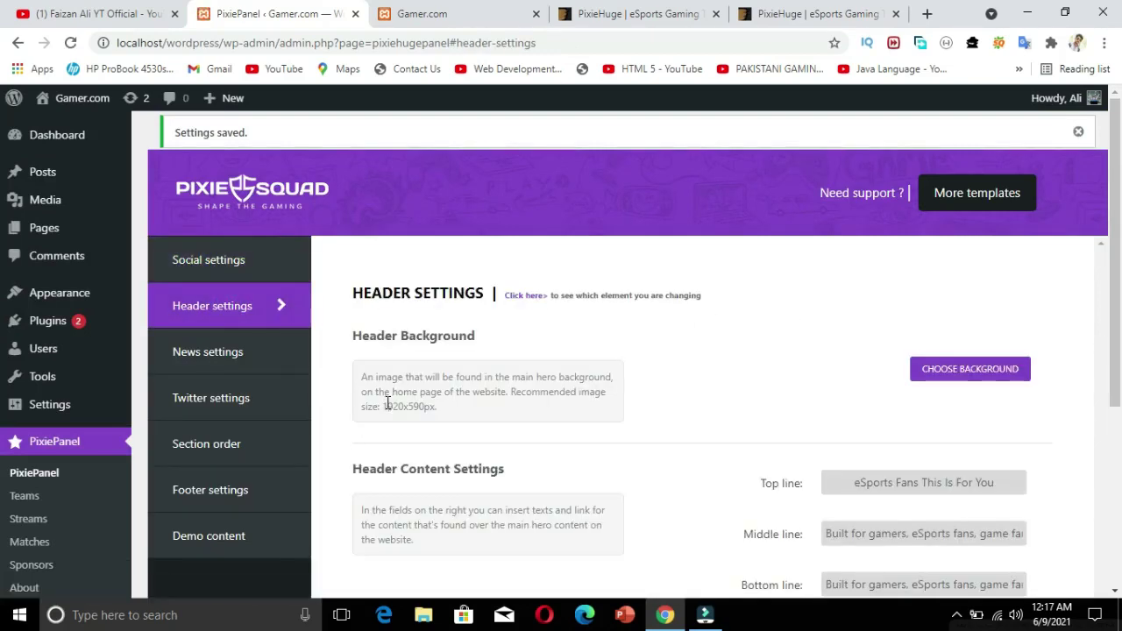
drag(387, 409, 425, 409)
- Search Google for "background gaming images" in a new tab
click(927, 13)
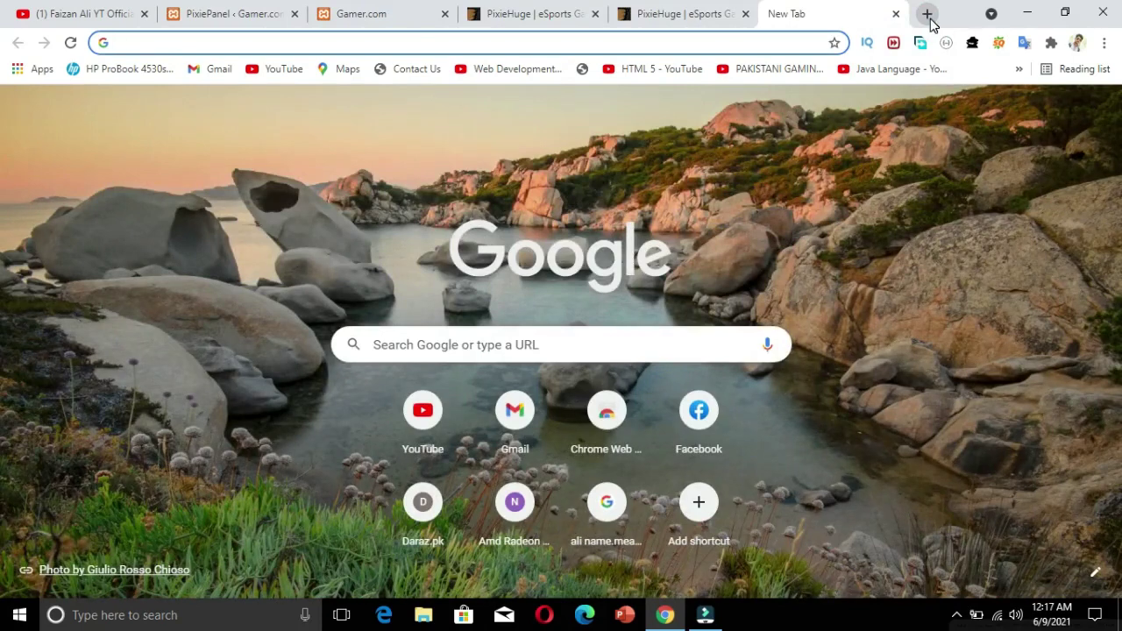
text(backgroun)
text(f)
key(BackSpace)
key(BackSpace)
text(g h)
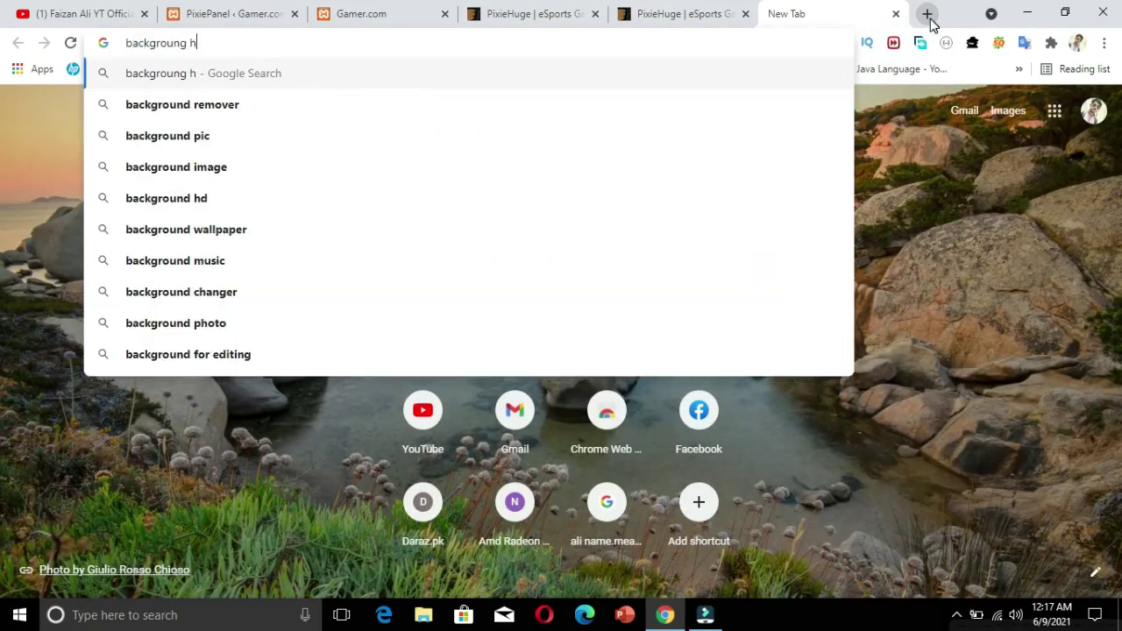
key(Down)
key(Down)
key(Return)
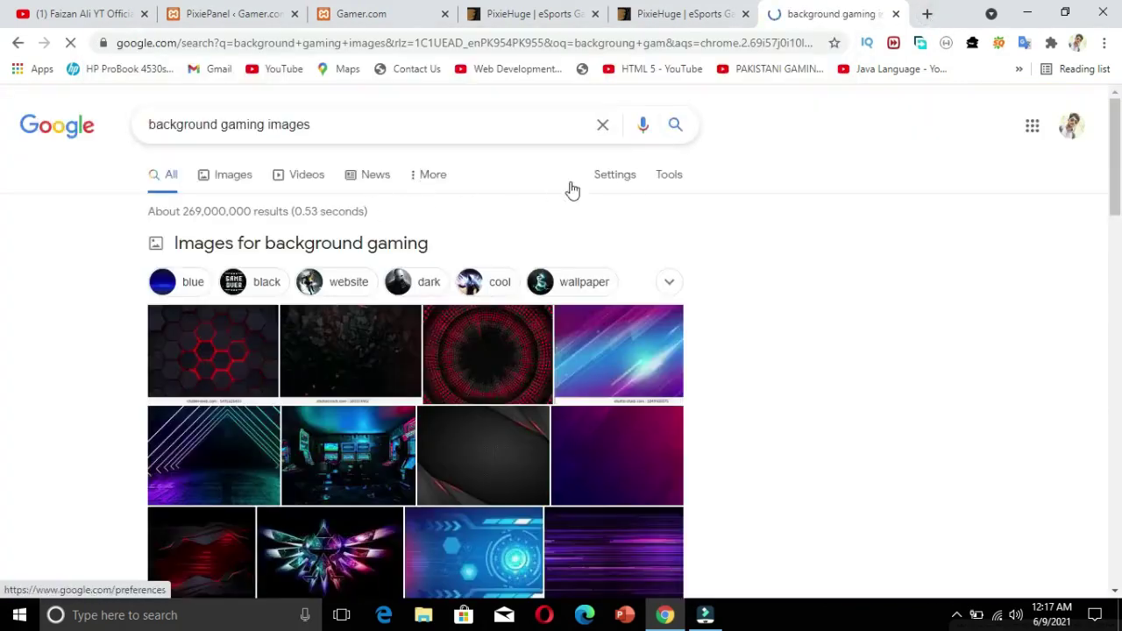
click(609, 178)
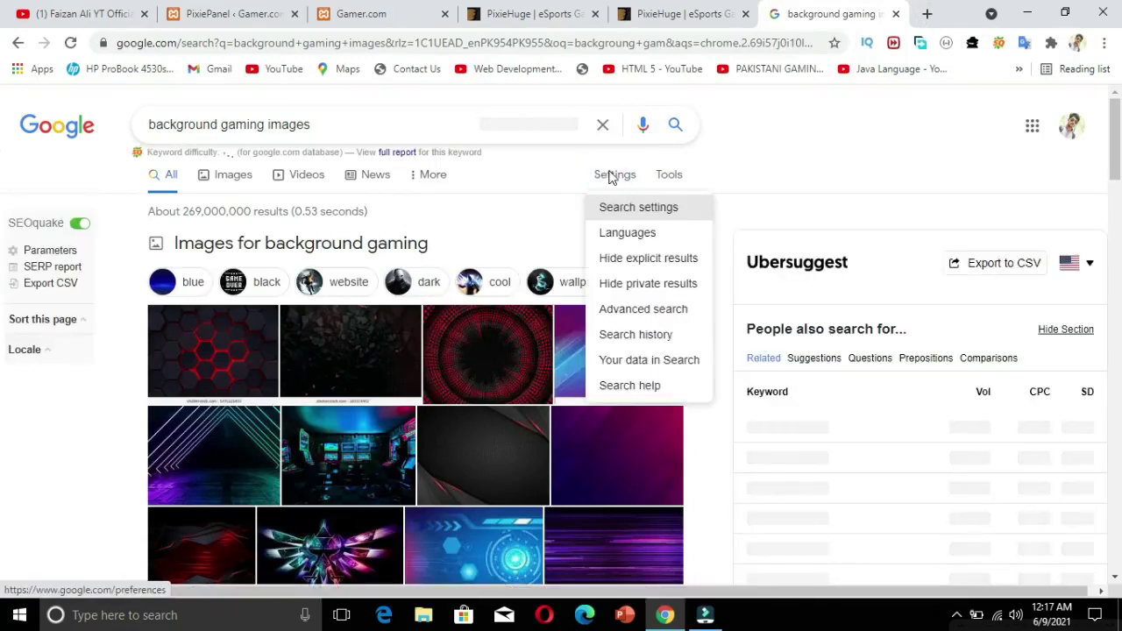
click(664, 182)
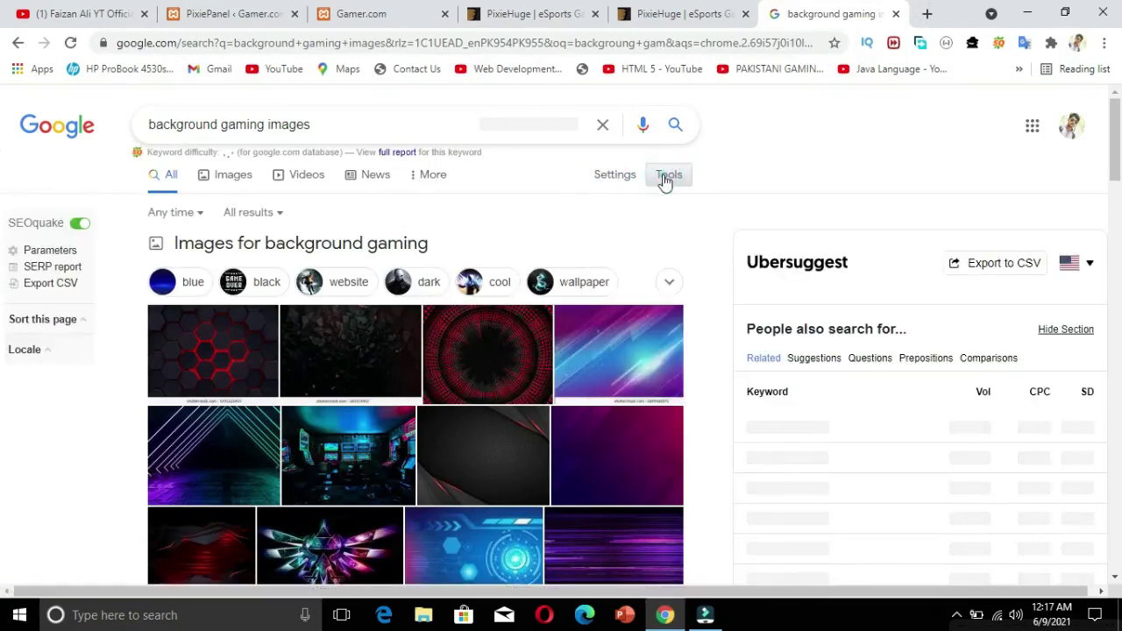
click(189, 215)
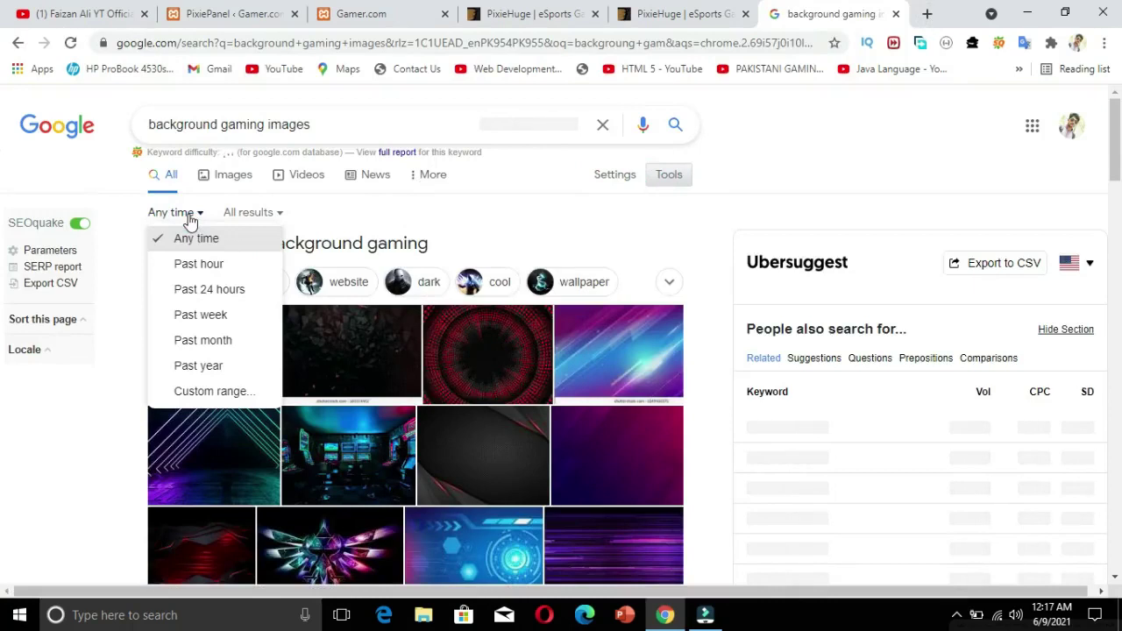
click(189, 217)
click(233, 212)
click(242, 212)
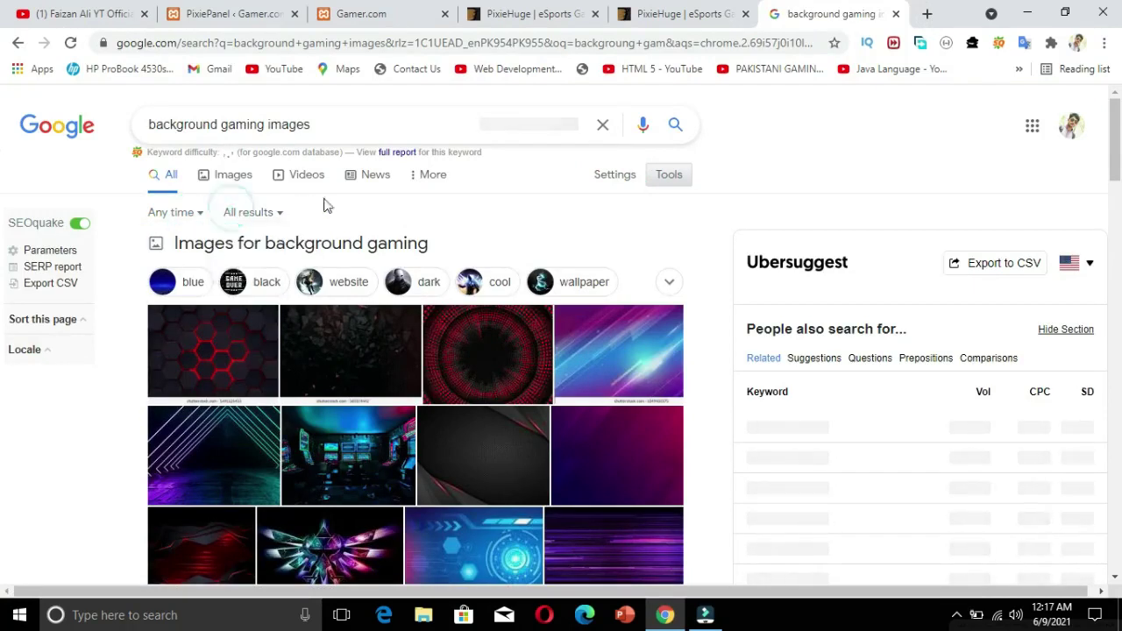
click(433, 178)
drag(433, 180, 520, 176)
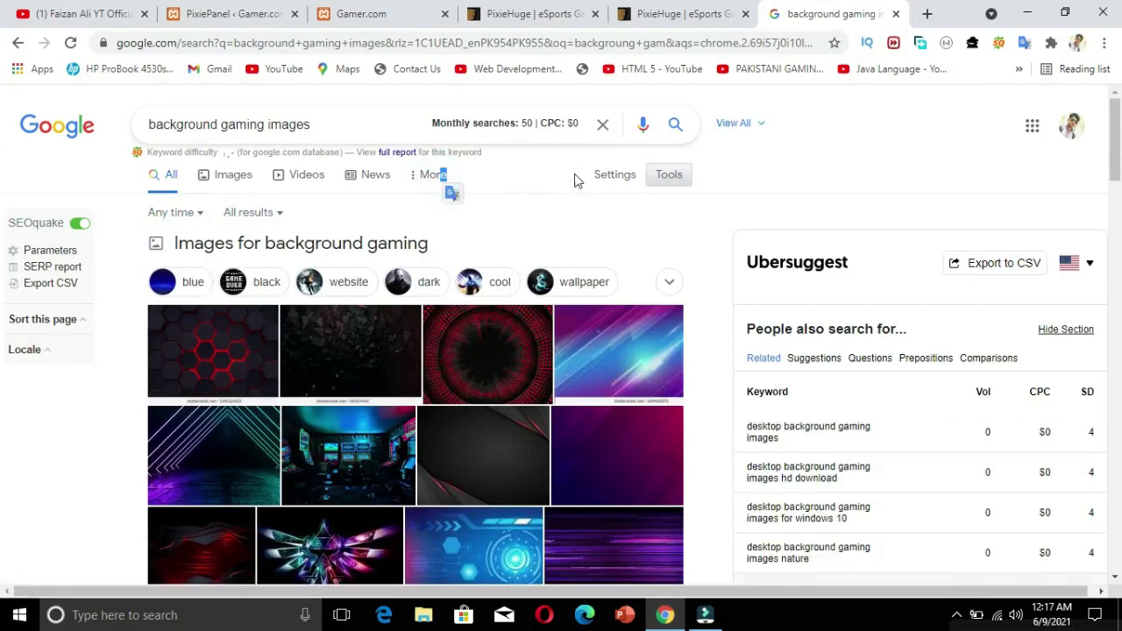
click(610, 175)
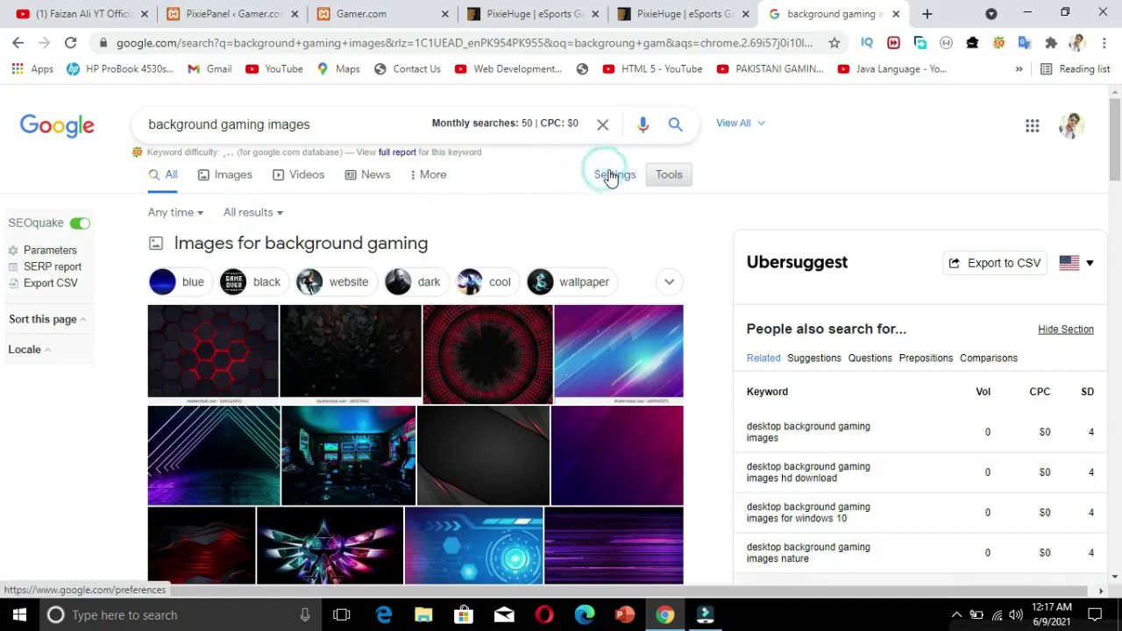
click(611, 175)
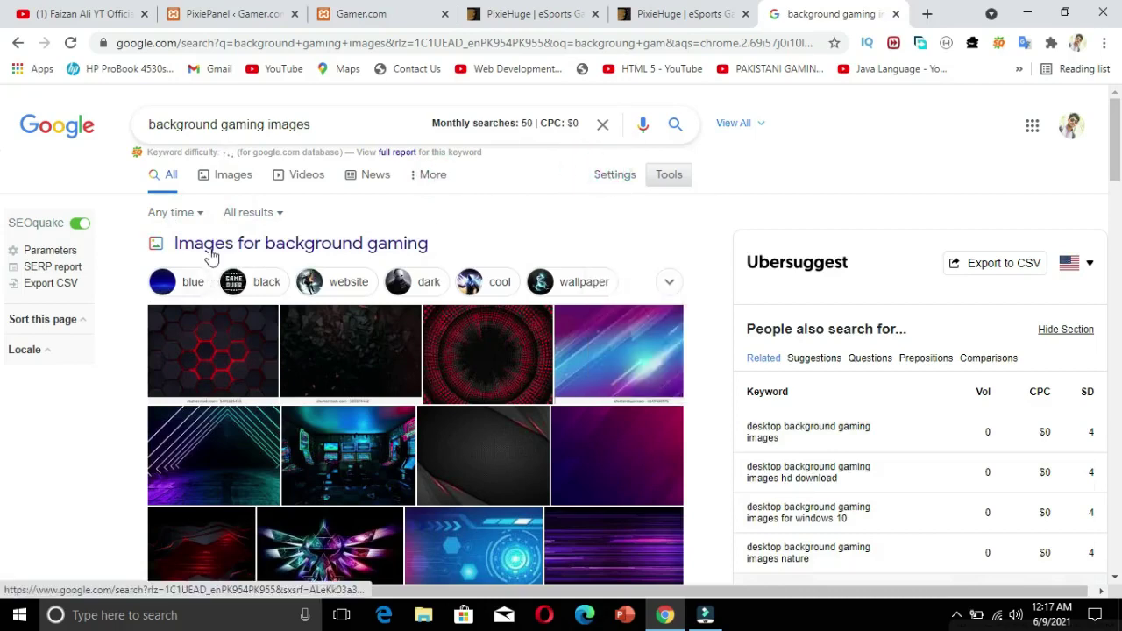
- Show the full image results for the background gaming images search
click(209, 250)
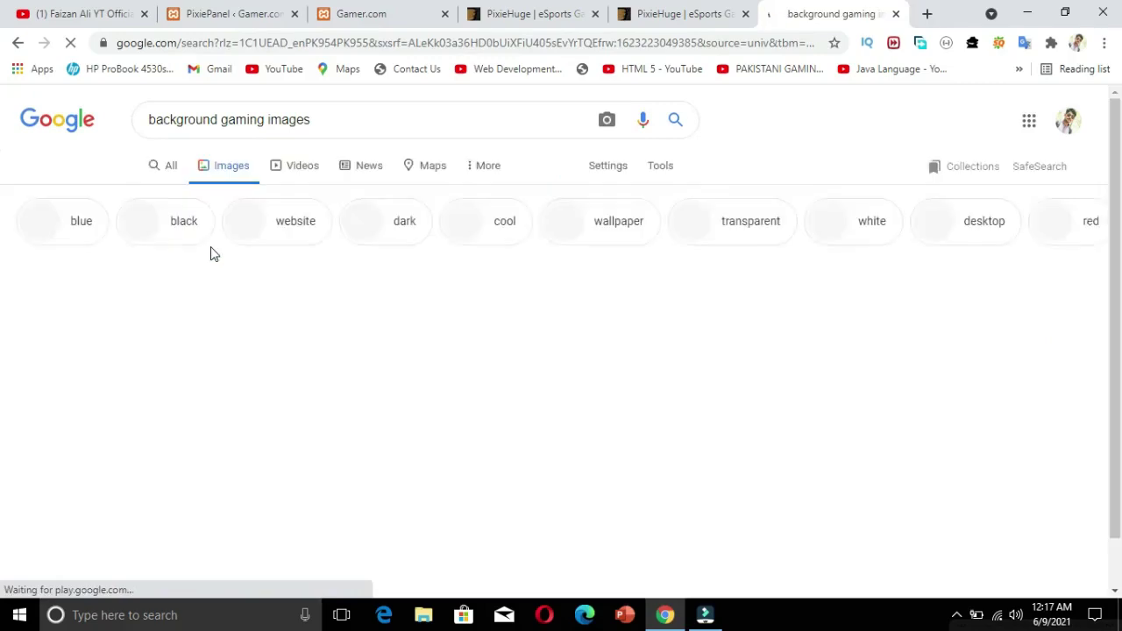
click(485, 172)
click(613, 166)
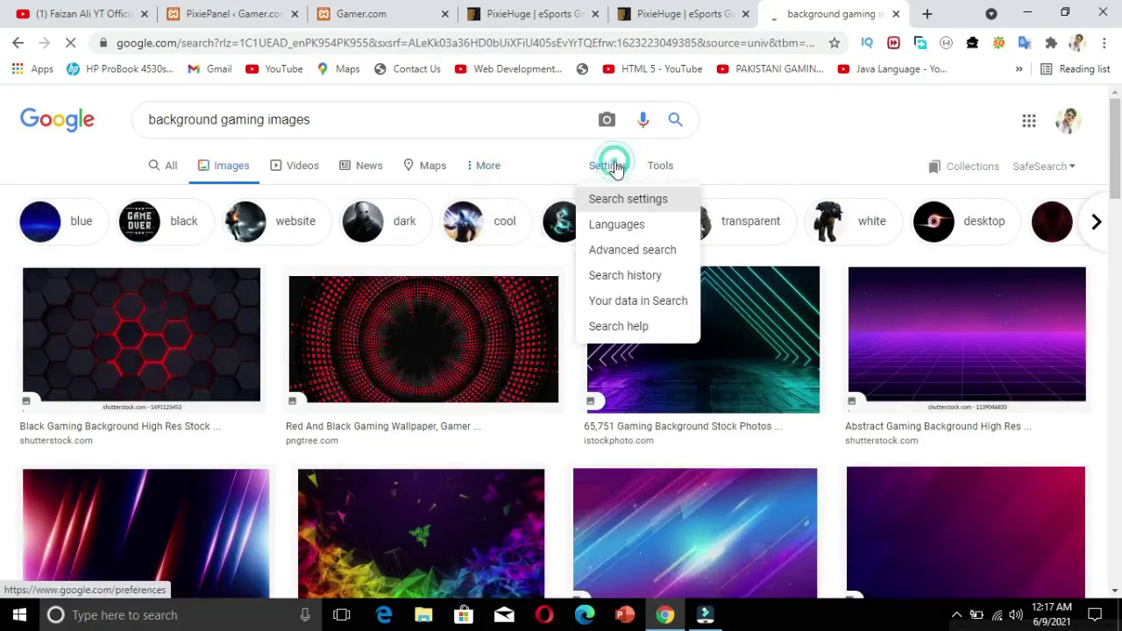
click(636, 203)
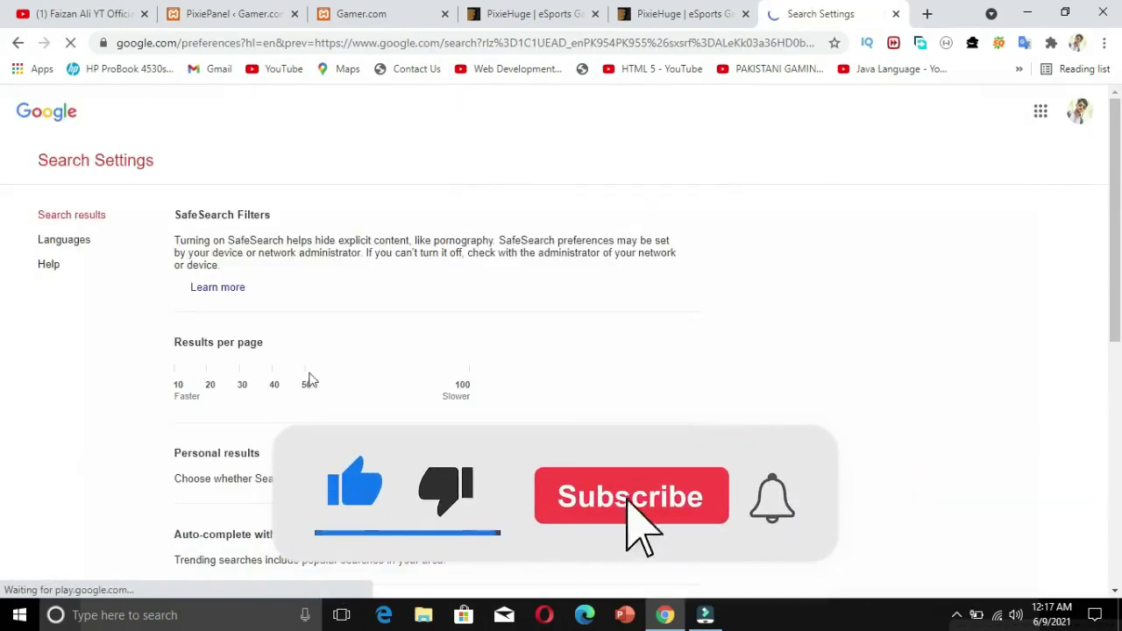
scroll(5, 393, down, 4)
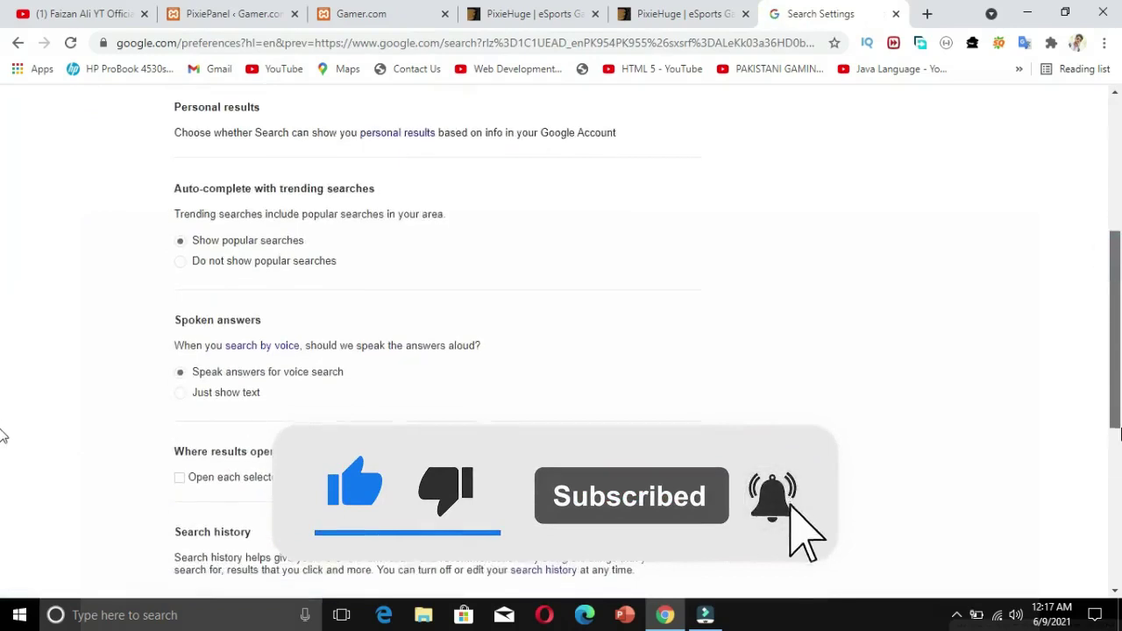
scroll(3, 435, down, 5)
scroll(3, 223, up, 9)
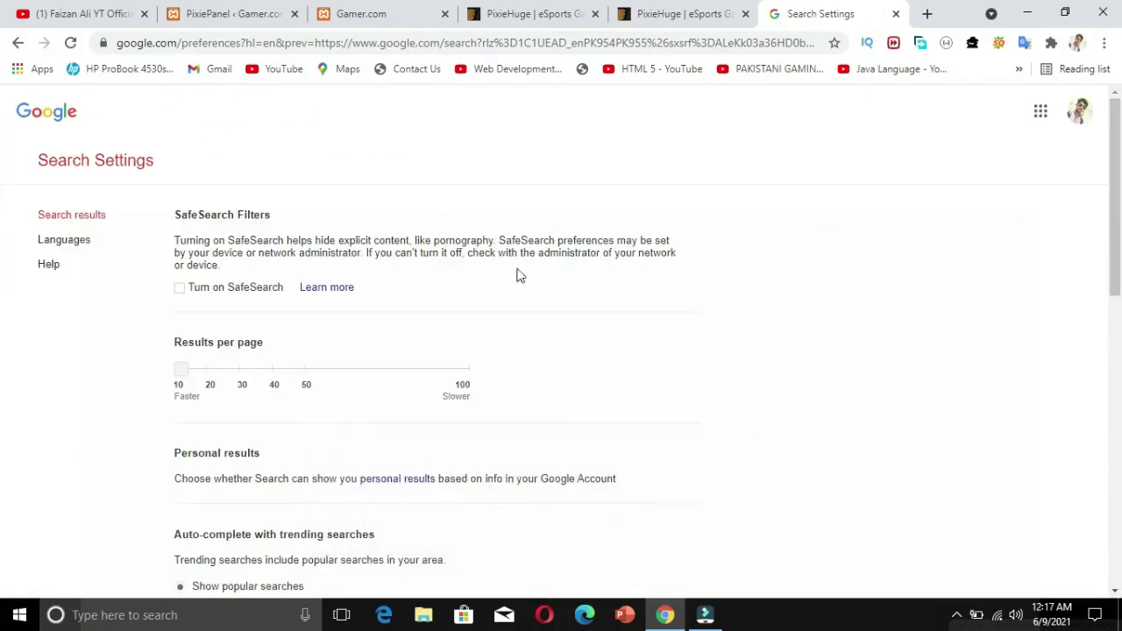
click(17, 42)
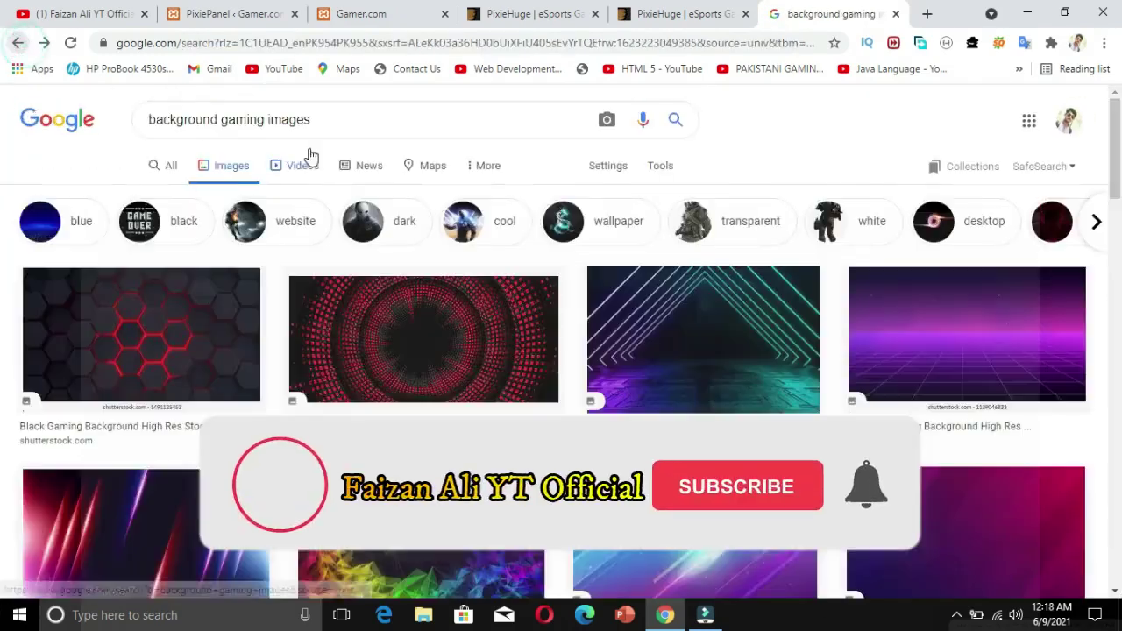
- Filter the image results by size to show only Large images
click(664, 168)
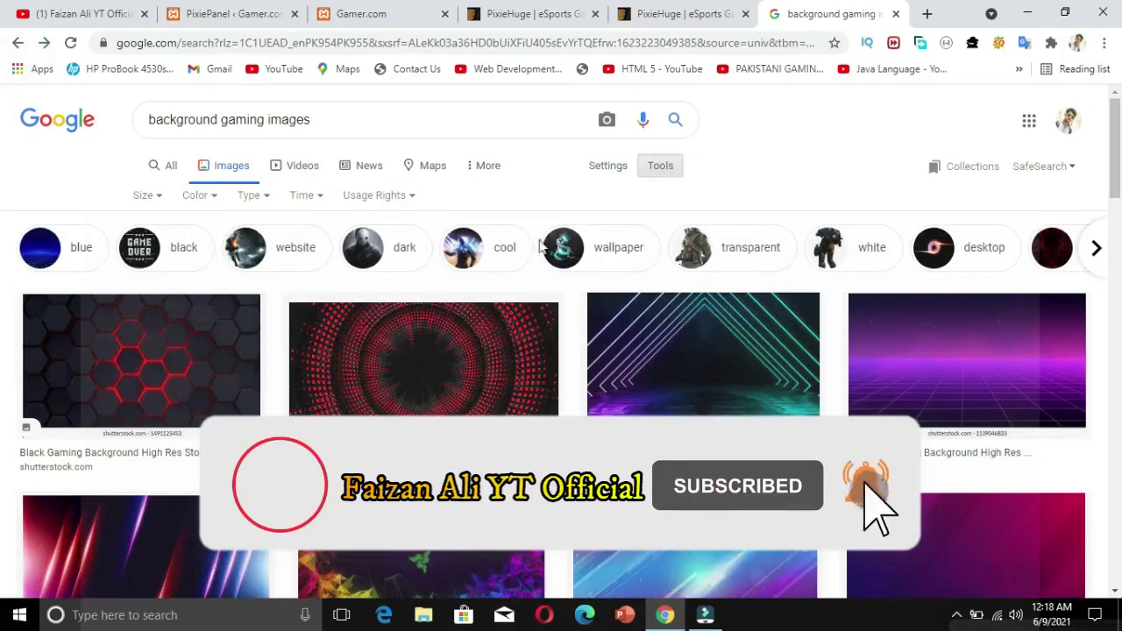
click(147, 197)
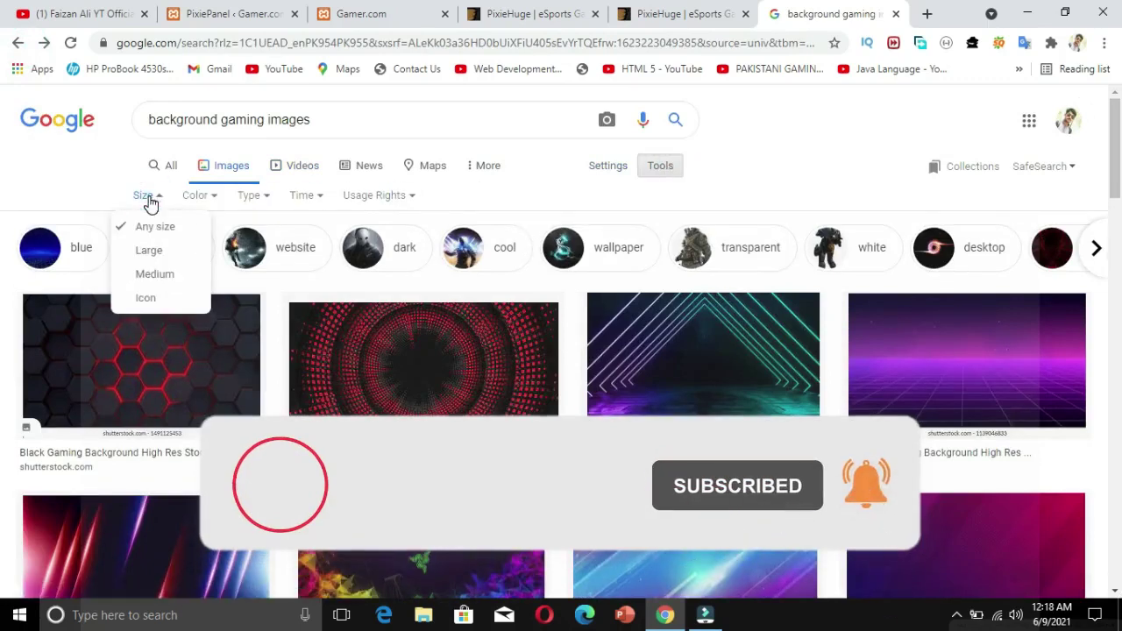
click(149, 251)
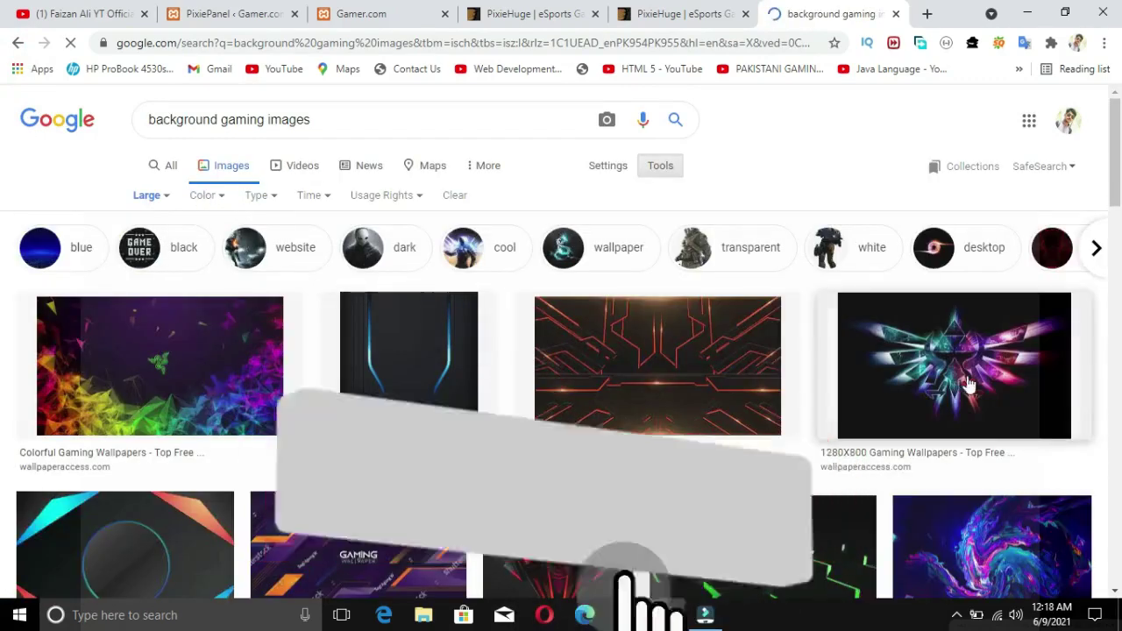
- Browse the large image results for a gaming picture suitable as the site's header background
scroll(4, 244, down, 4)
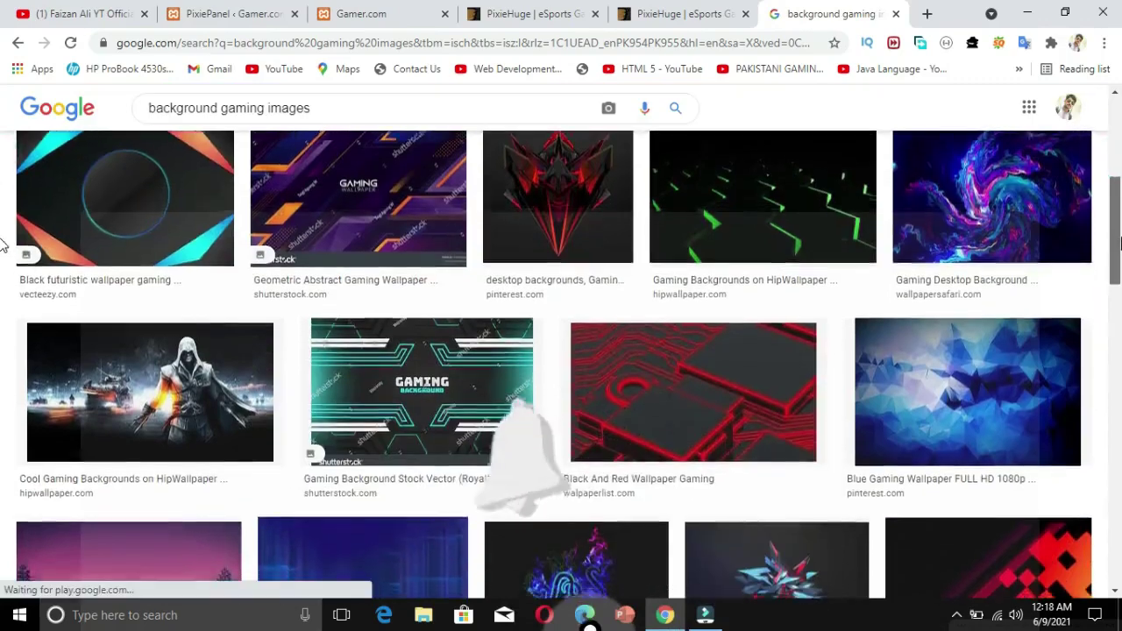
scroll(4, 243, down, 9)
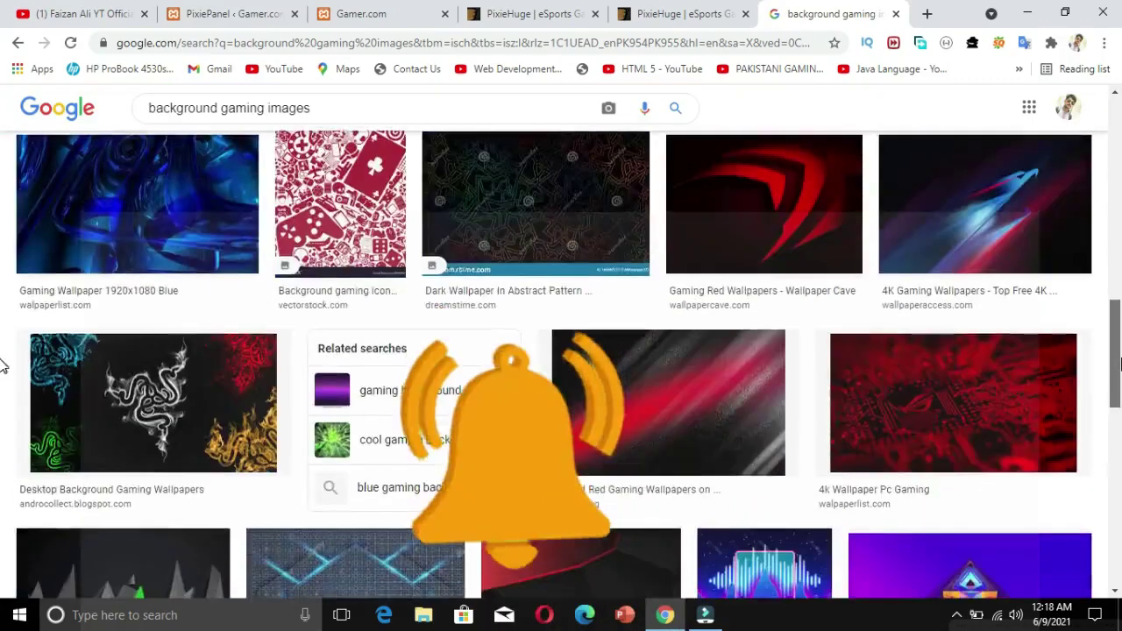
scroll(5, 366, down, 10)
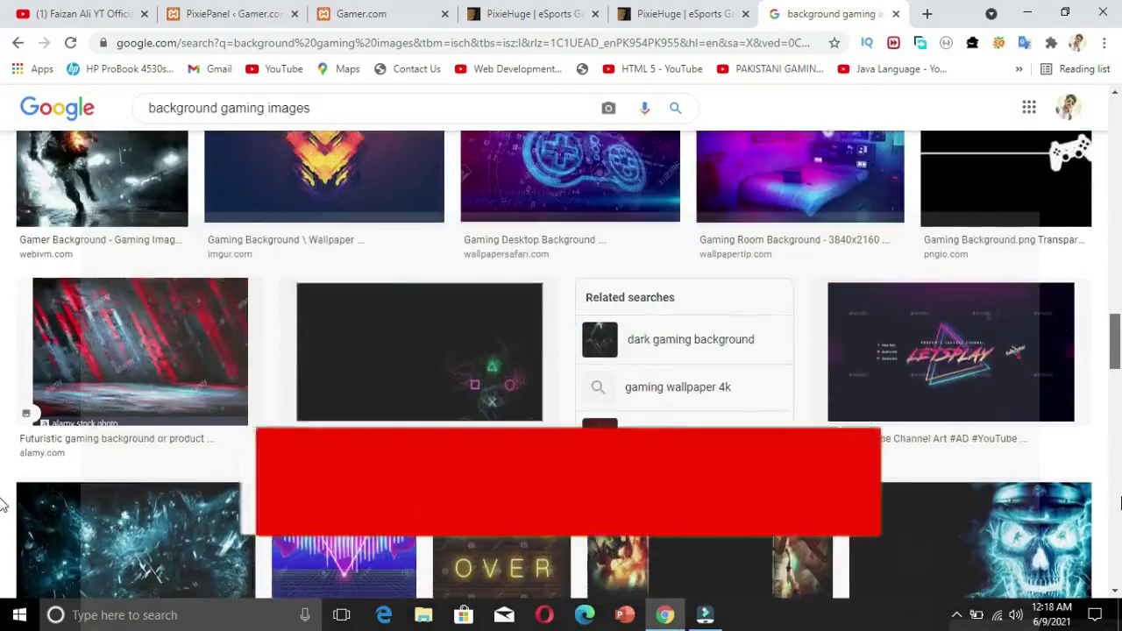
scroll(4, 505, down, 4)
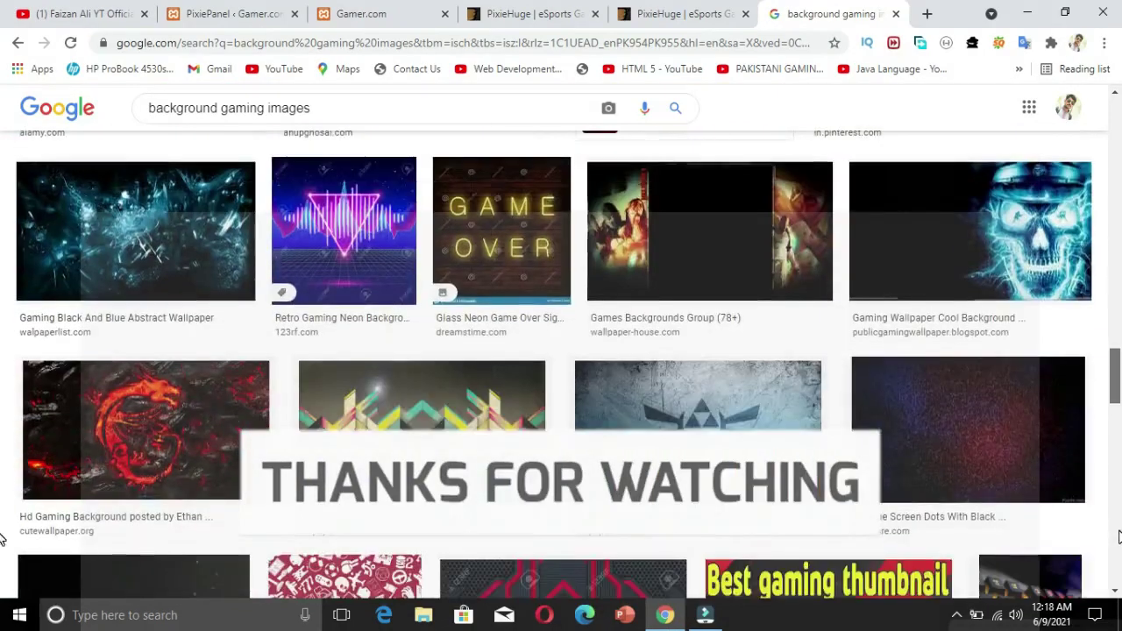
scroll(2, 541, down, 8)
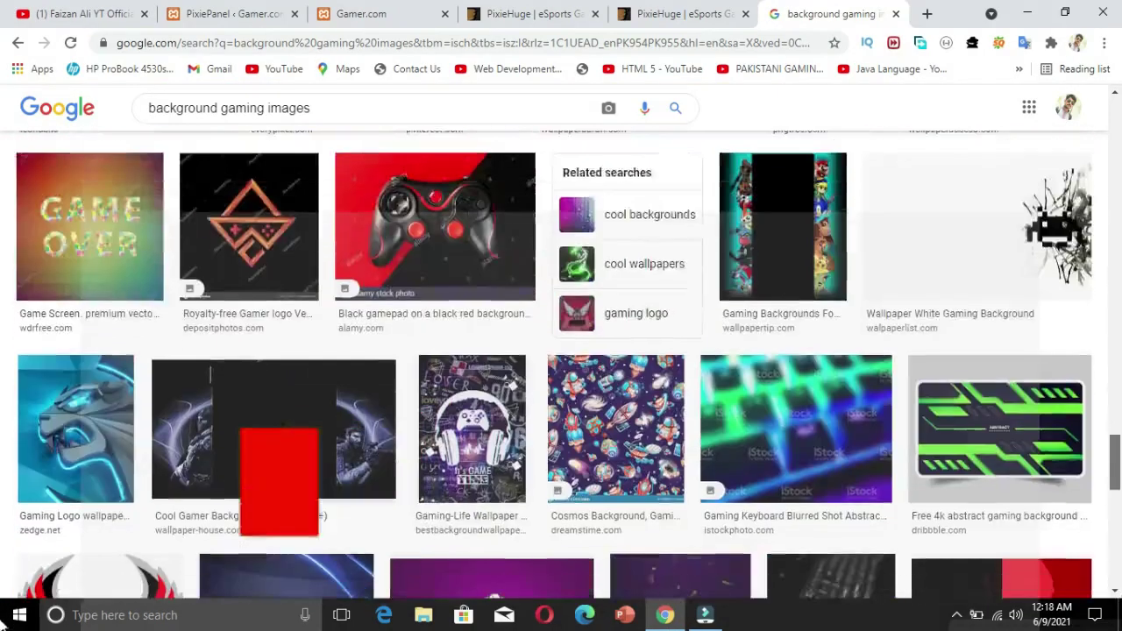
scroll(4, 616, down, 2)
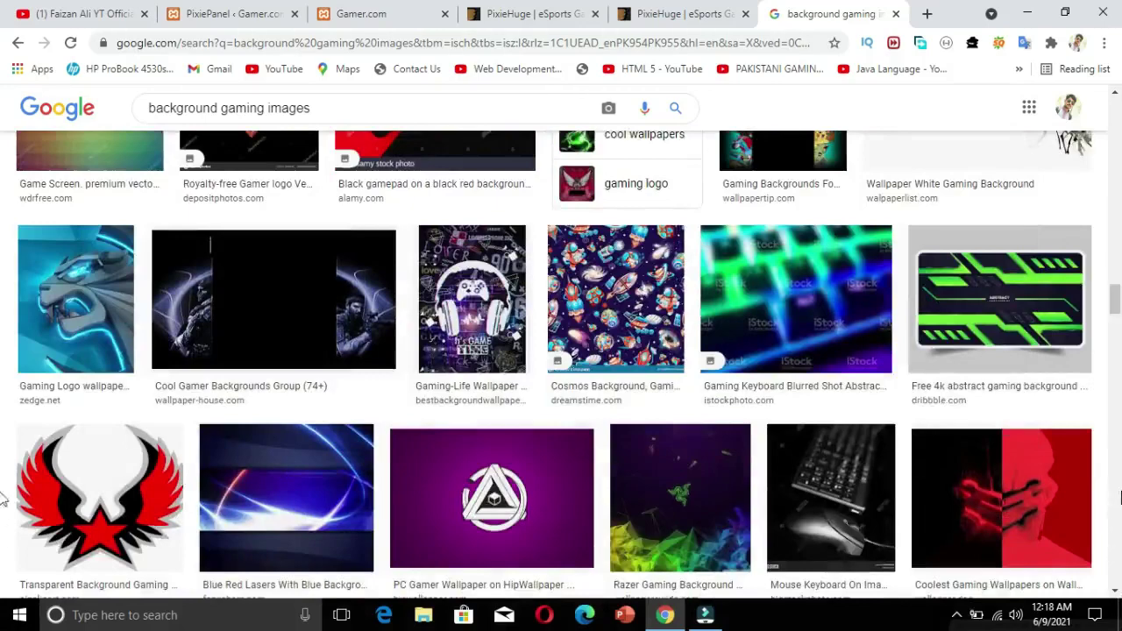
- Browse further through the large image results and preview the Spacestation Gaming astronaut wallpaper as a possible header background
scroll(3, 317, down, 15)
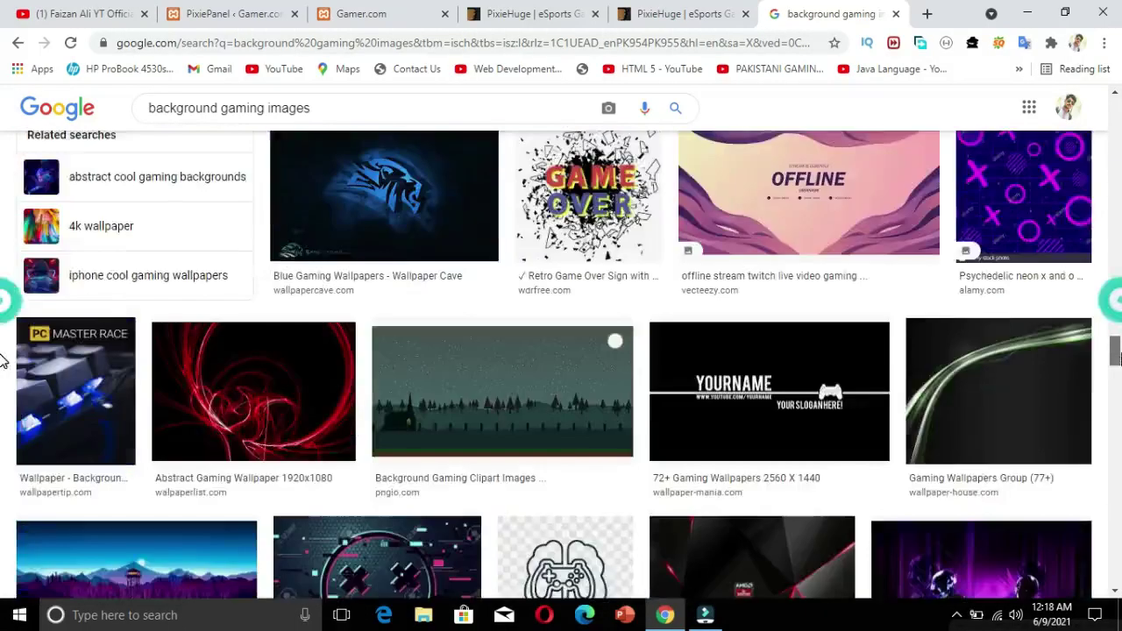
scroll(2, 432, up, 3)
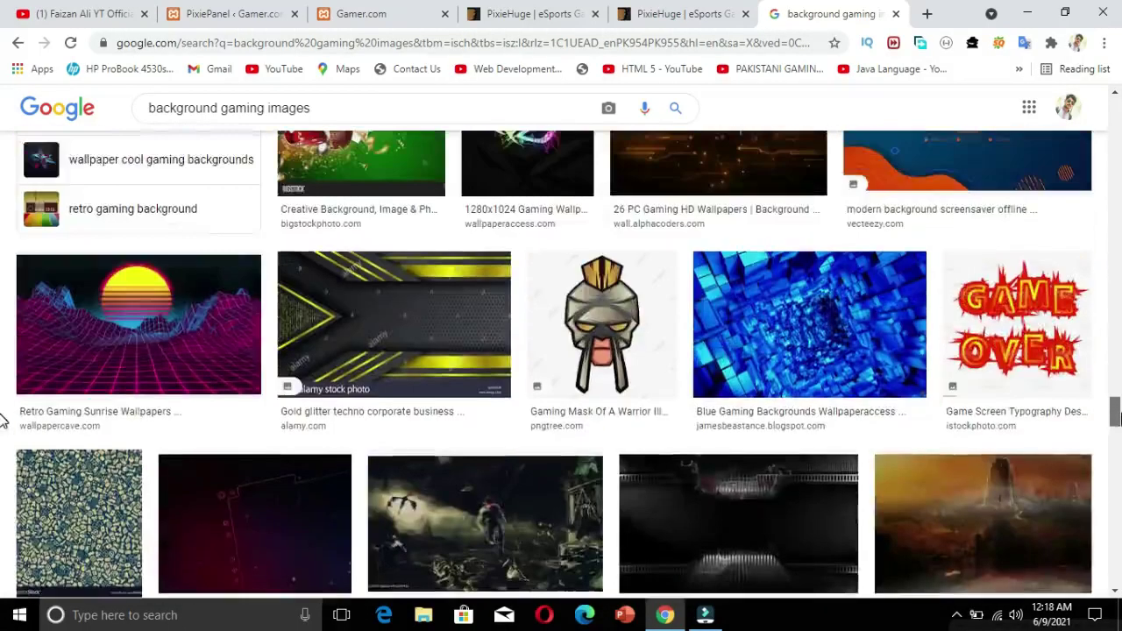
scroll(7, 463, down, 12)
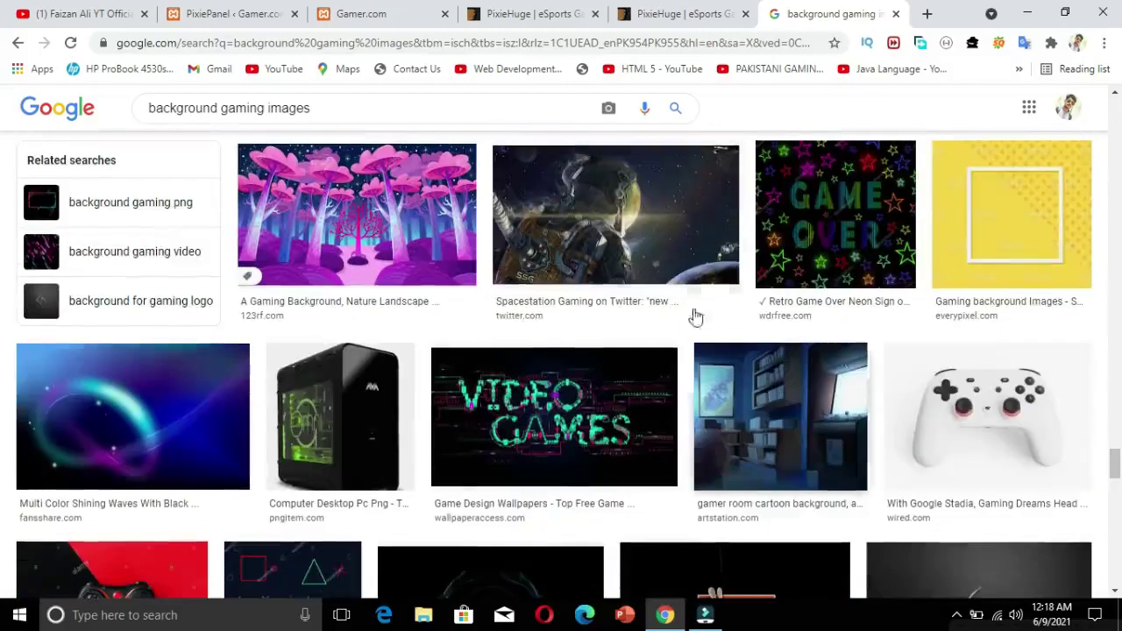
click(649, 252)
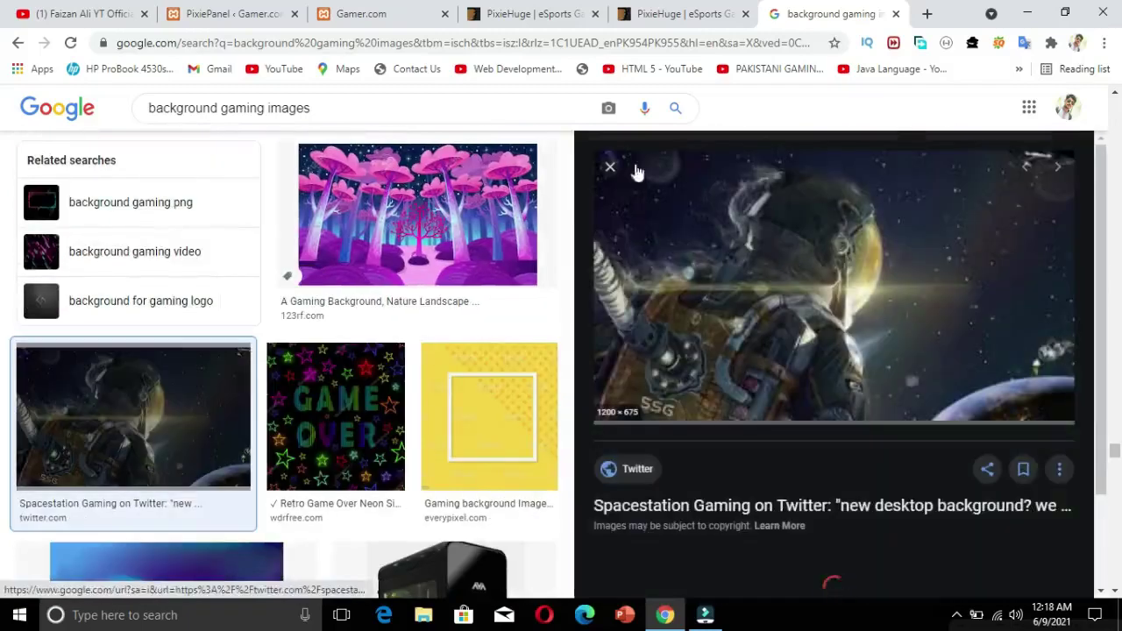
click(610, 168)
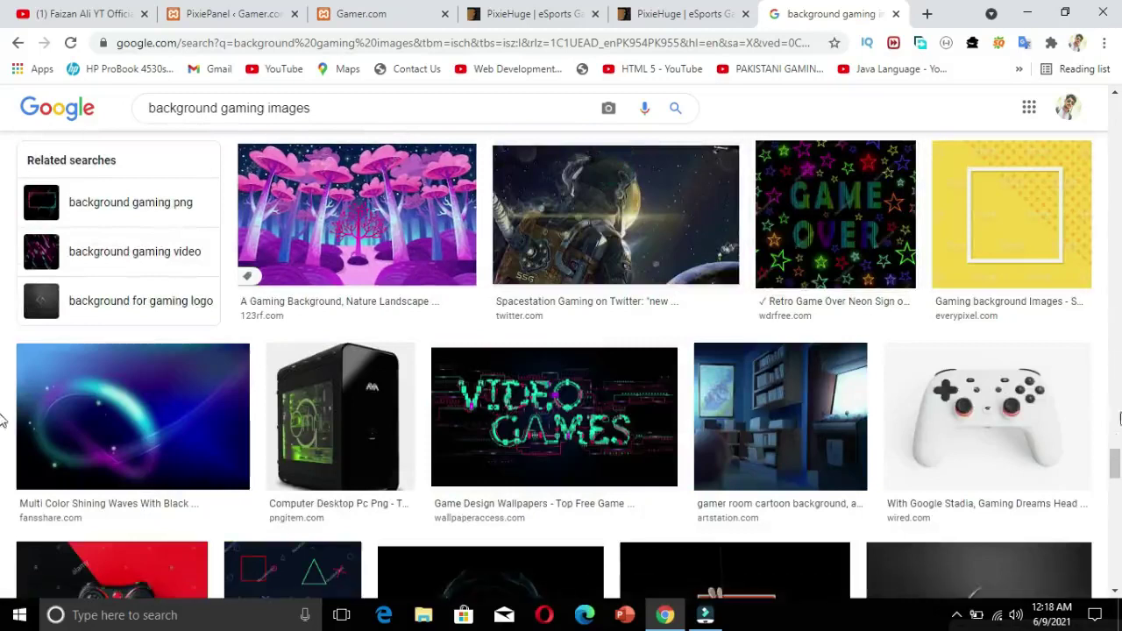
scroll(1117, 485, up, 10)
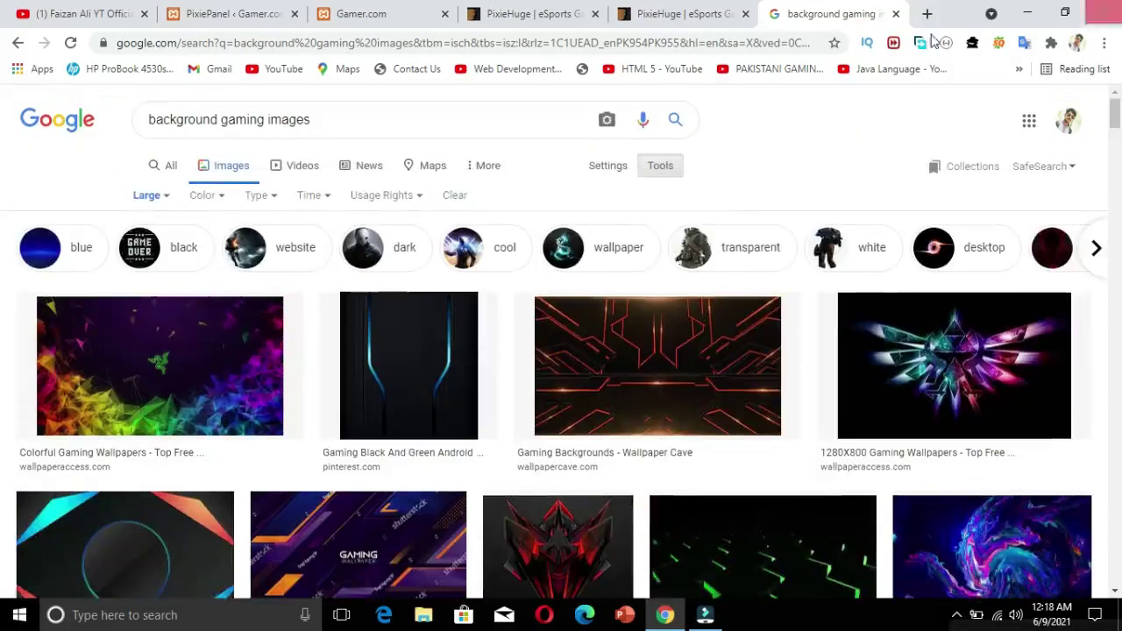
- Look through the type, usage rights and color filters, and set the image size filter to Any size
click(277, 196)
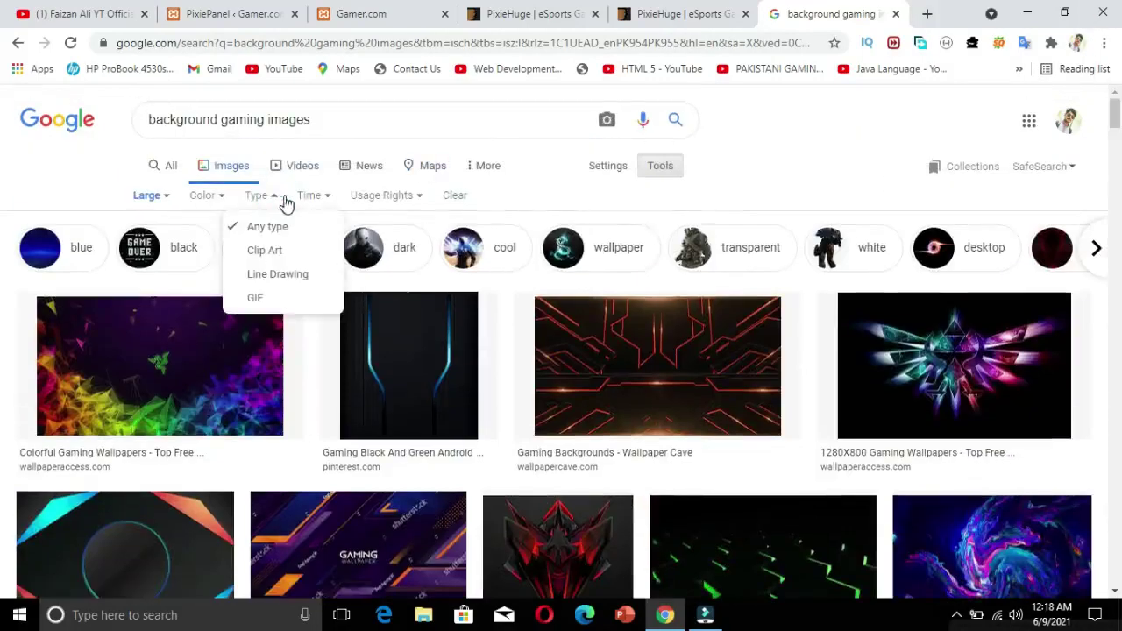
click(394, 196)
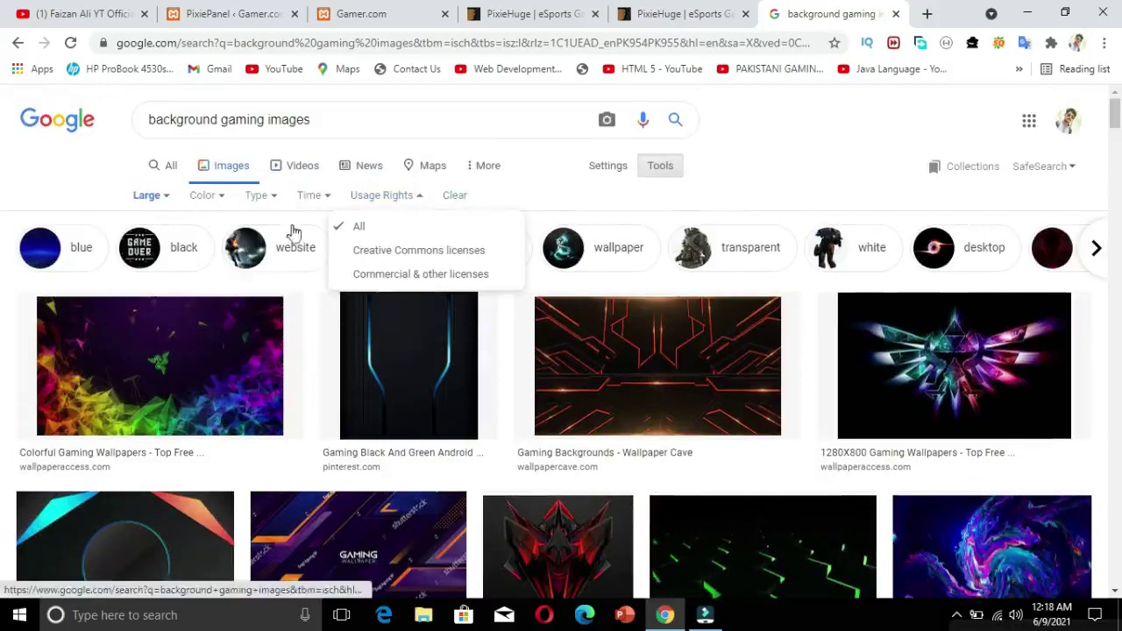
click(266, 195)
click(209, 196)
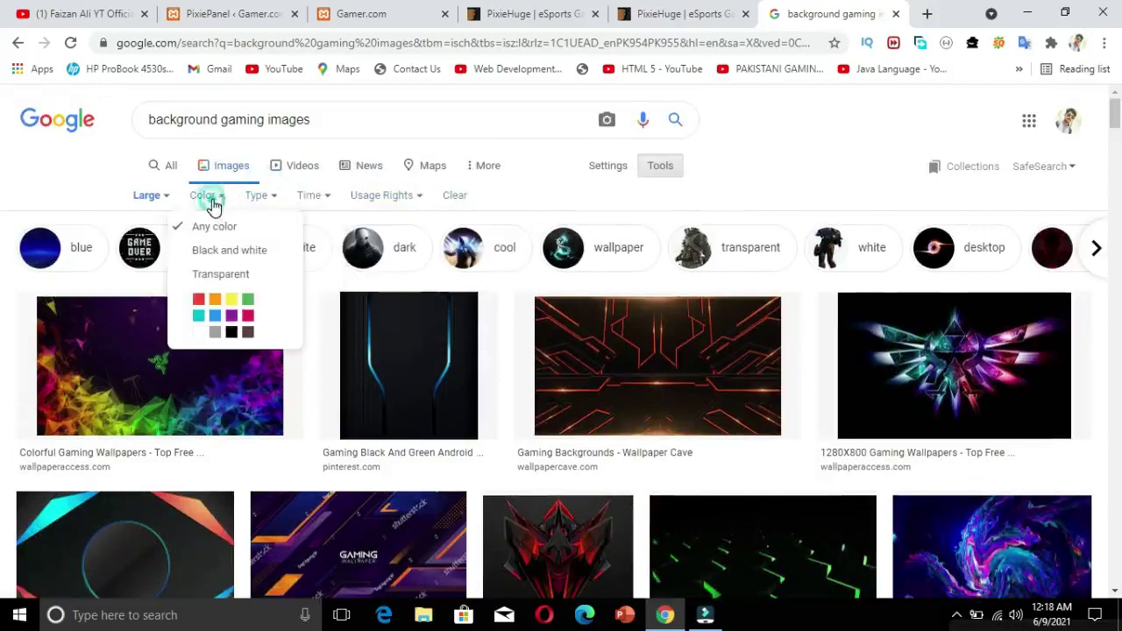
click(166, 200)
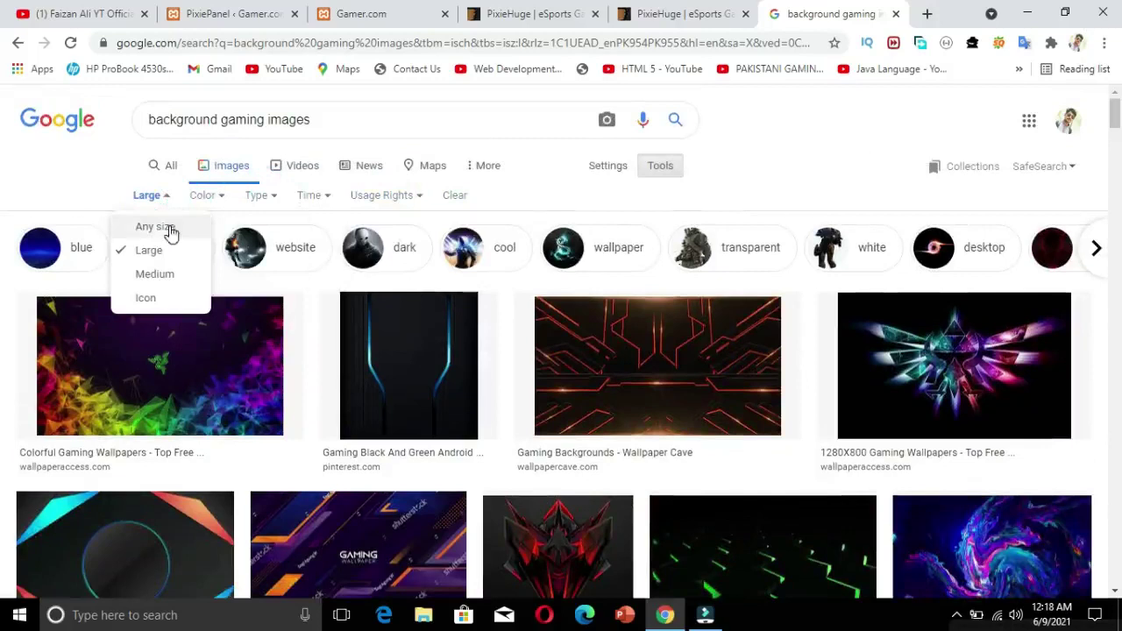
click(170, 228)
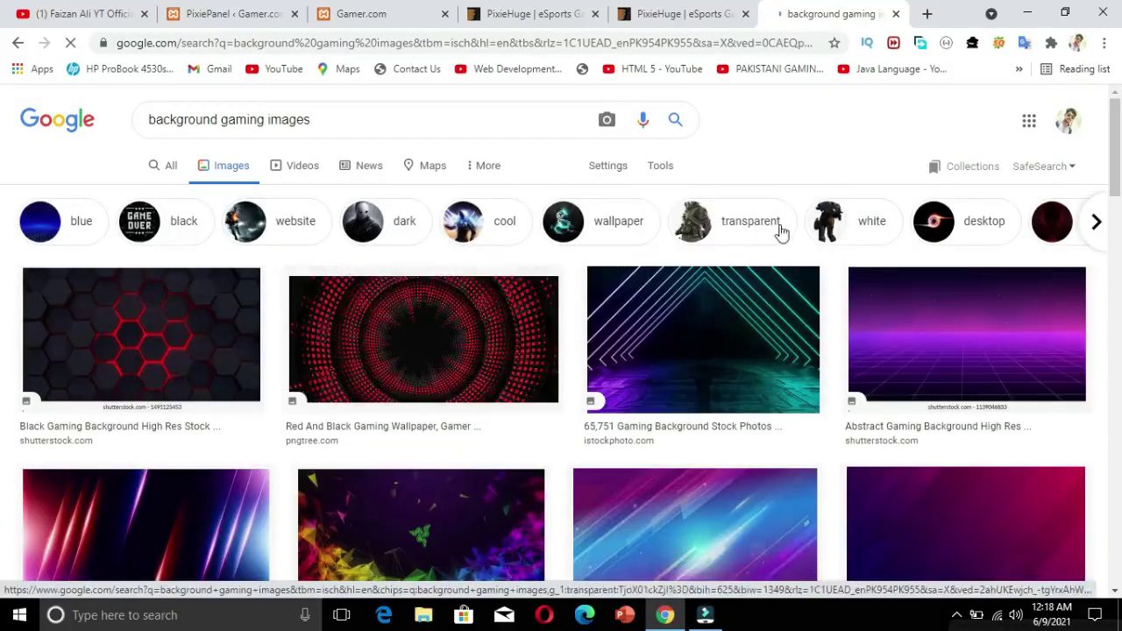
- Check the header on the Gamer.com homepage and open Unsplash's background images page in a new tab by searching for "unsplash background"
click(565, 7)
click(373, 9)
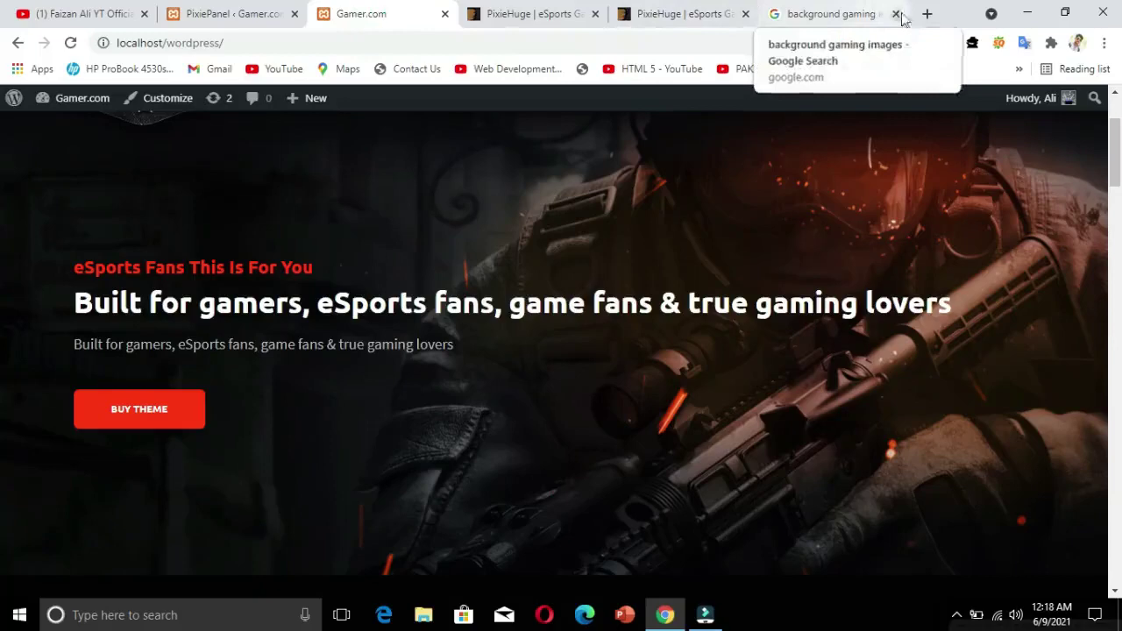
click(929, 14)
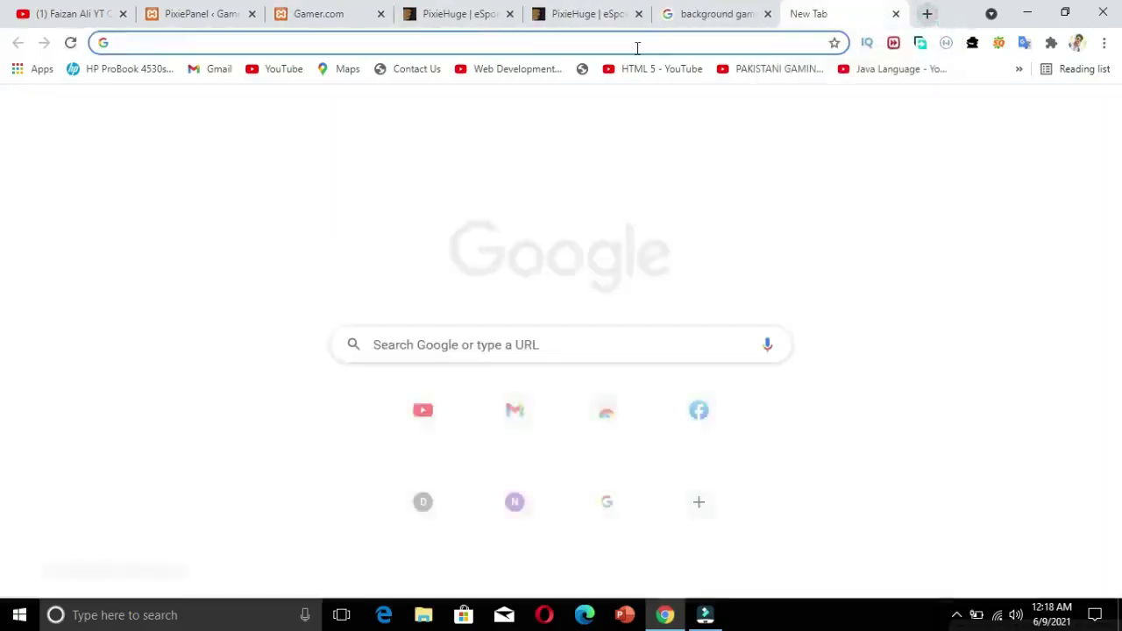
text(unsplas)
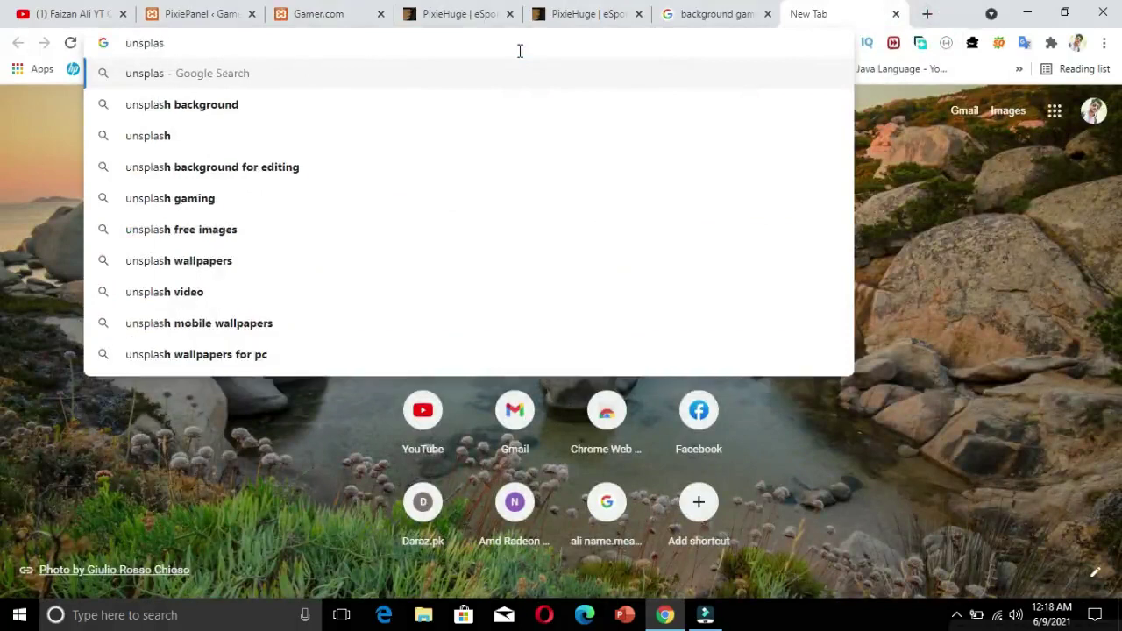
key(Down)
key(Return)
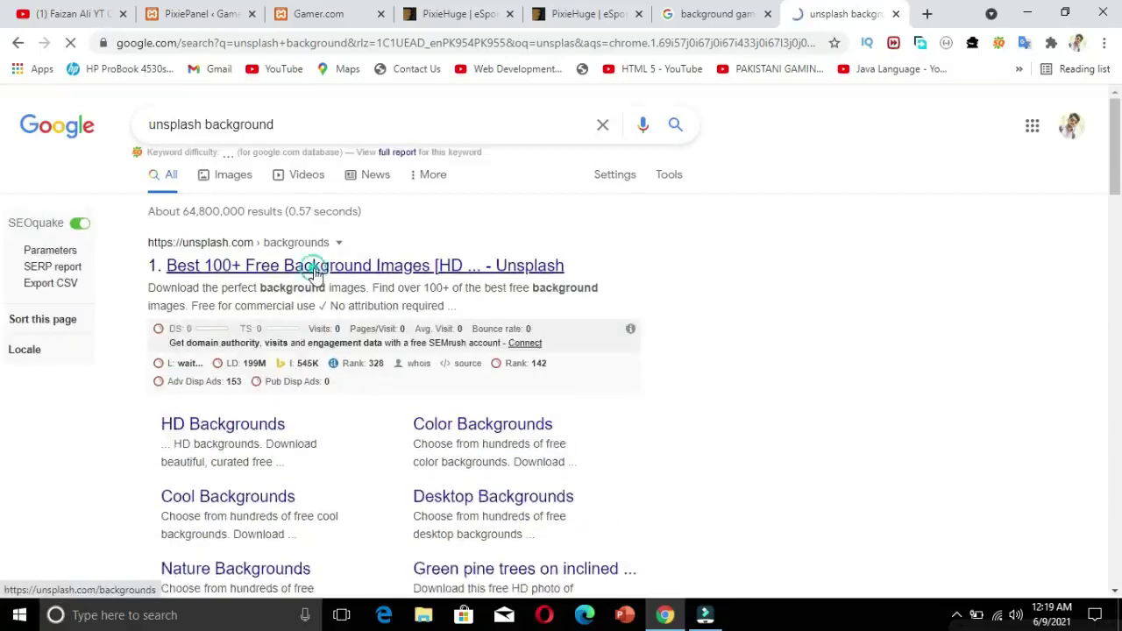
click(315, 274)
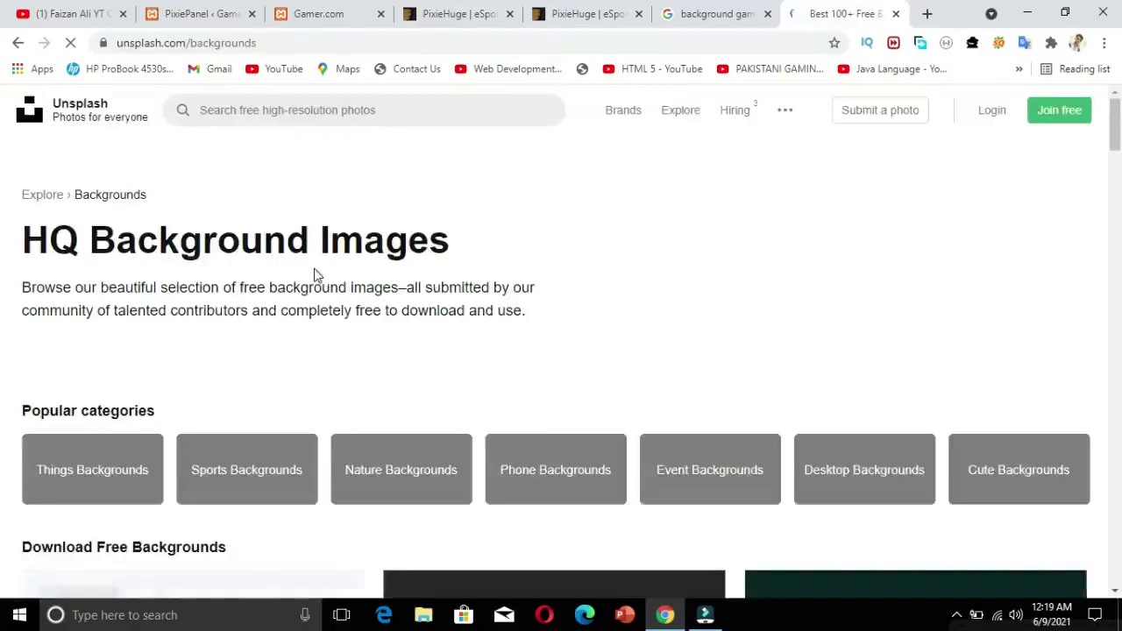
- Search Unsplash for "gaming backgrounds"
click(421, 146)
text(gaminf)
key(BackSpace)
text(g backgrounds)
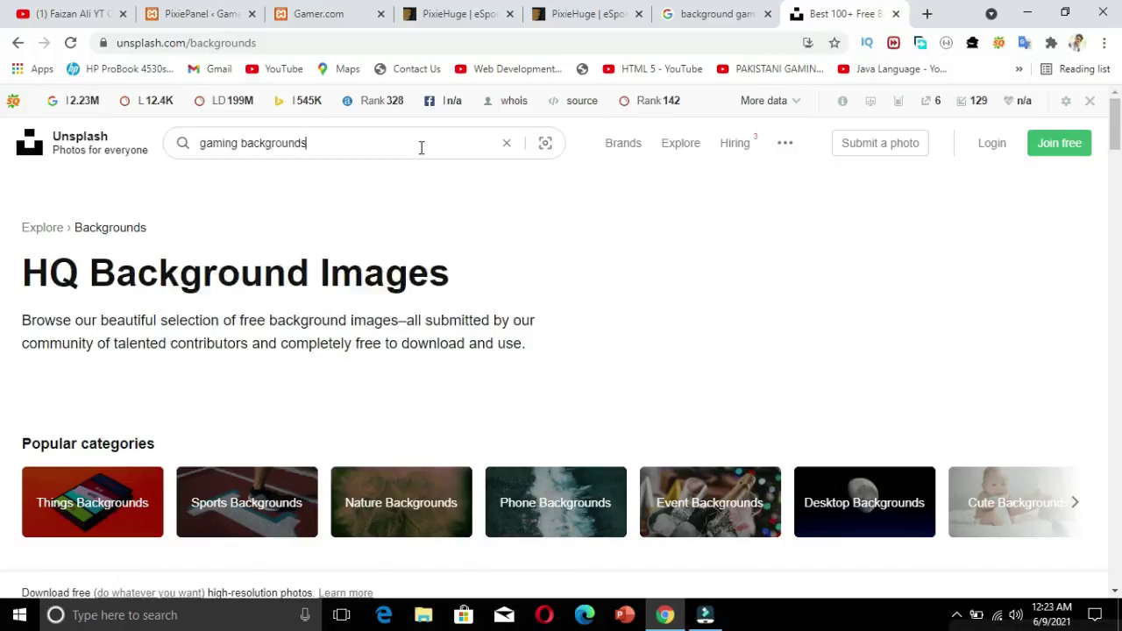
key(Return)
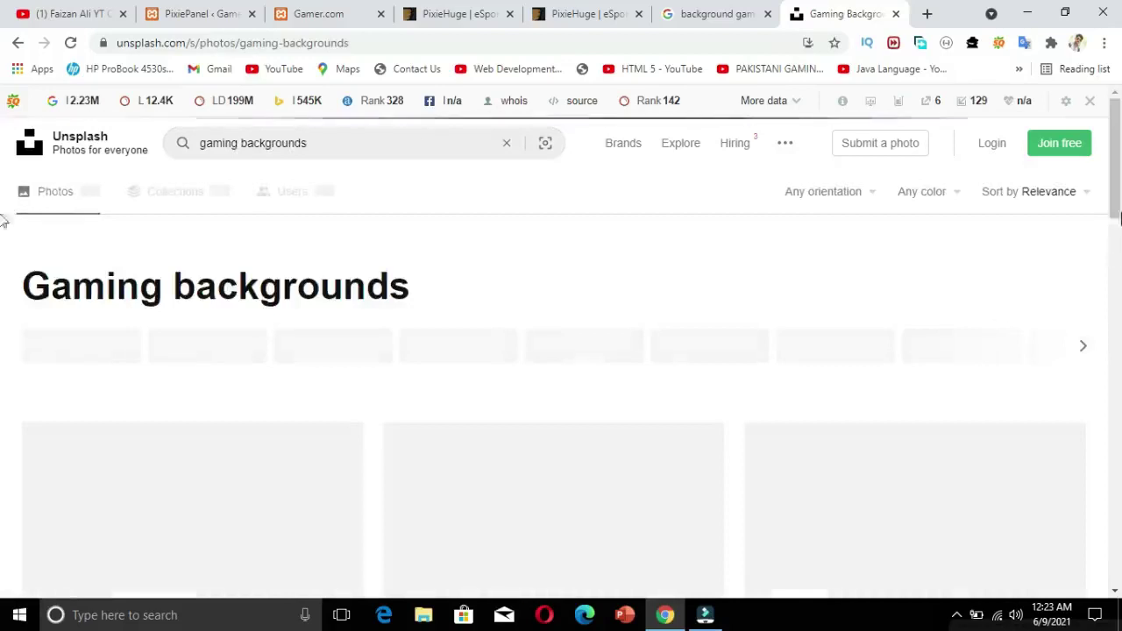
- Browse the Unsplash gaming background photos and limit the results to Landscape orientation
scroll(2, 180, down, 1)
scroll(2, 180, down, 3)
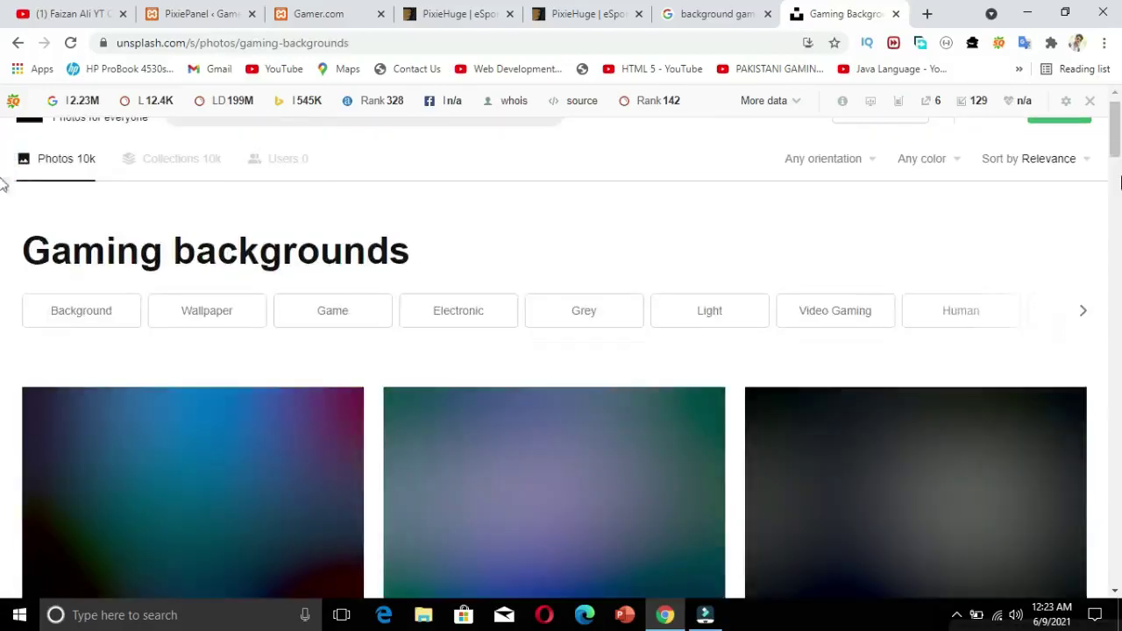
scroll(3, 206, down, 5)
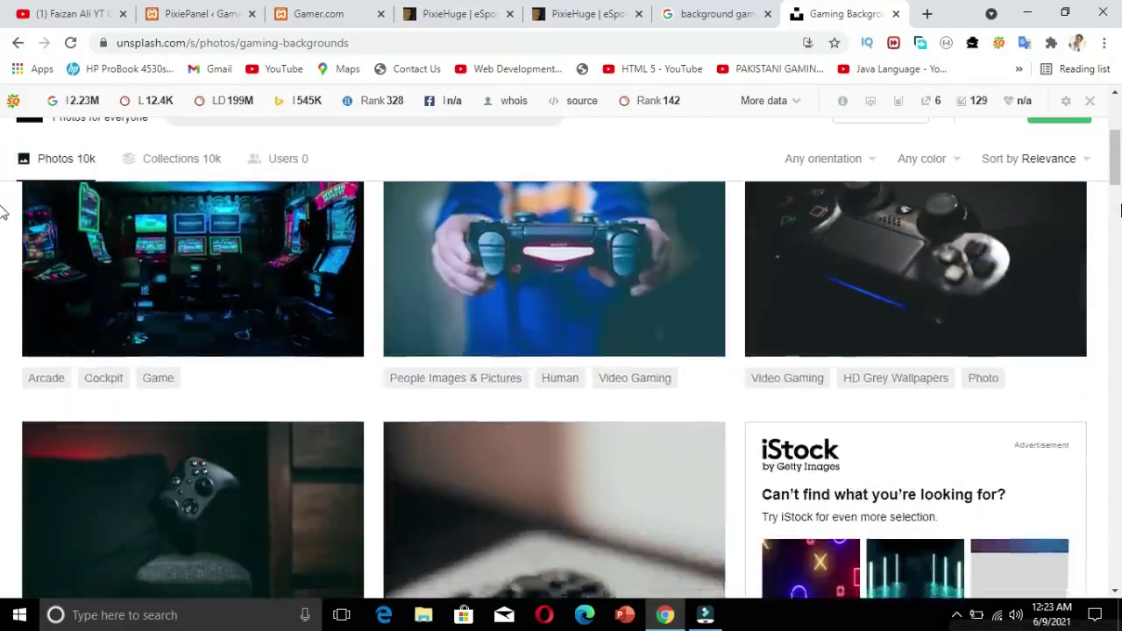
scroll(3, 253, down, 1)
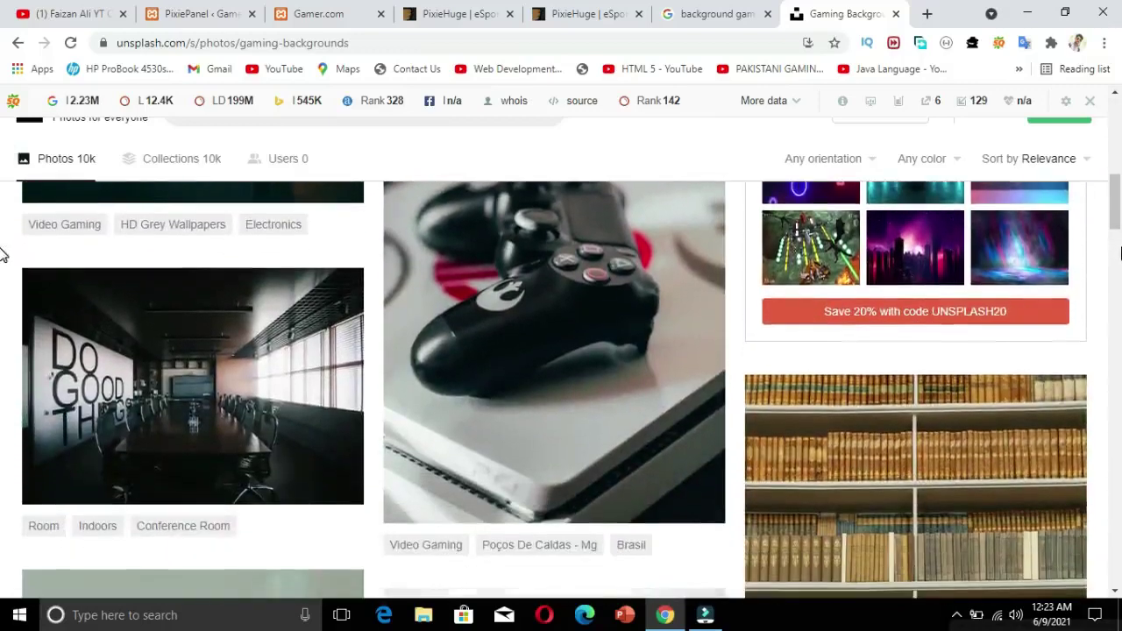
scroll(2, 253, up, 4)
scroll(2, 272, down, 7)
scroll(2, 298, down, 10)
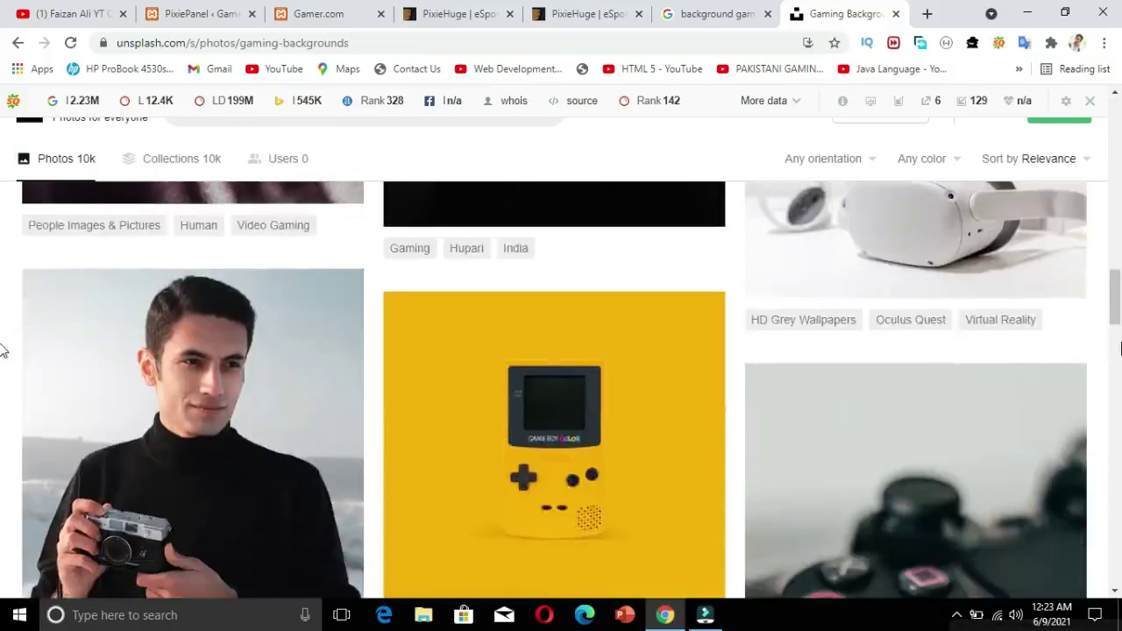
scroll(3, 388, down, 7)
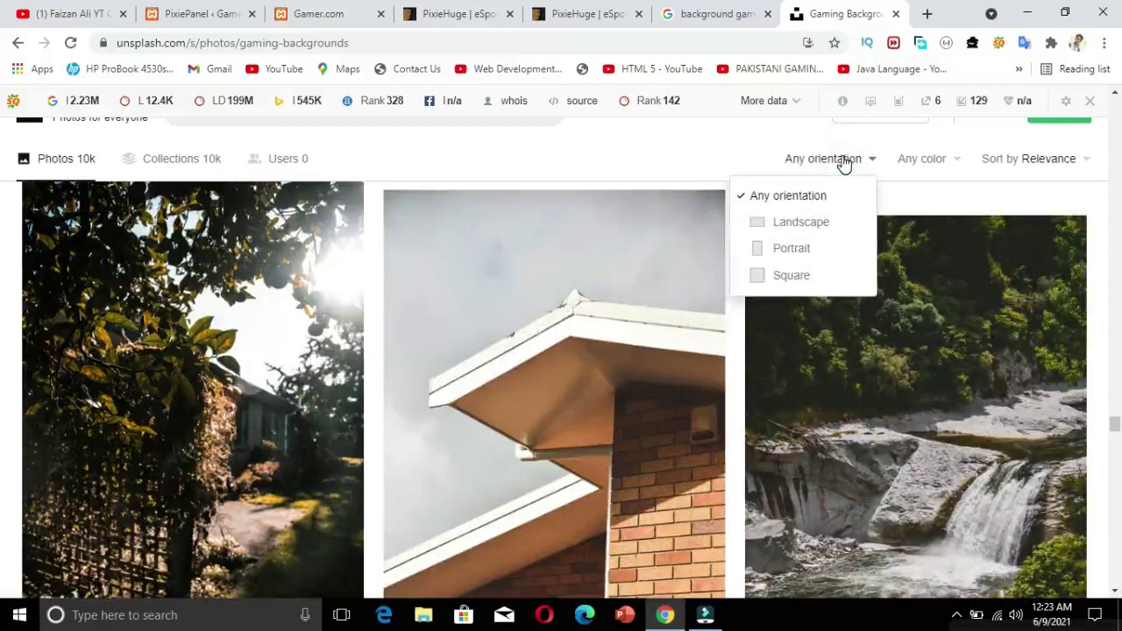
click(824, 226)
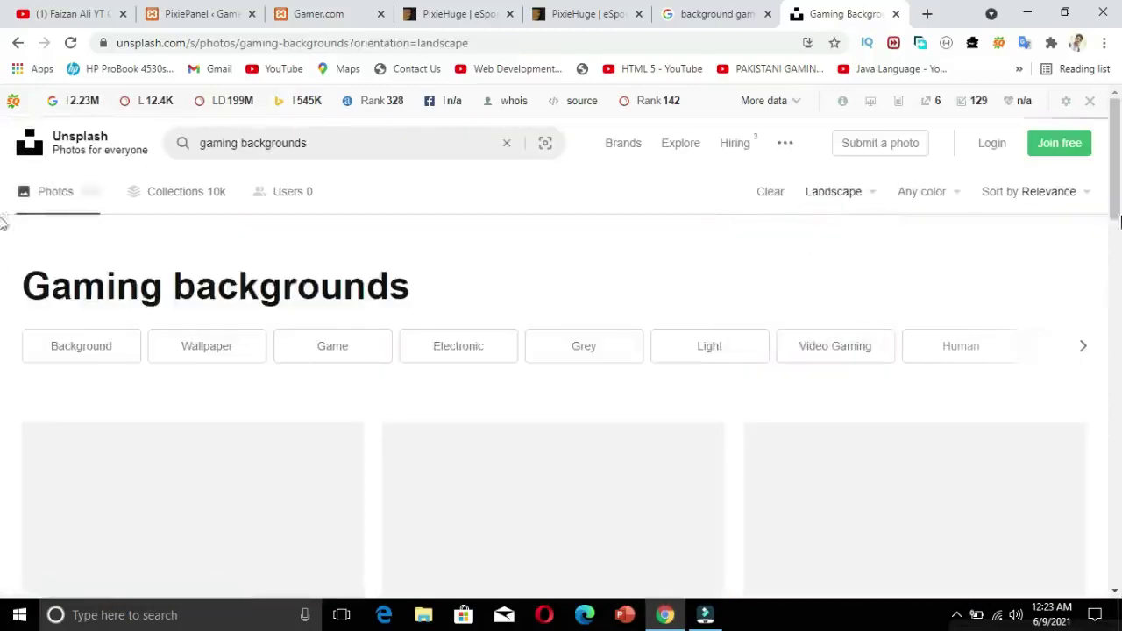
- Examine the landscape gaming photos for one that suits the website's header background
scroll(3, 176, down, 5)
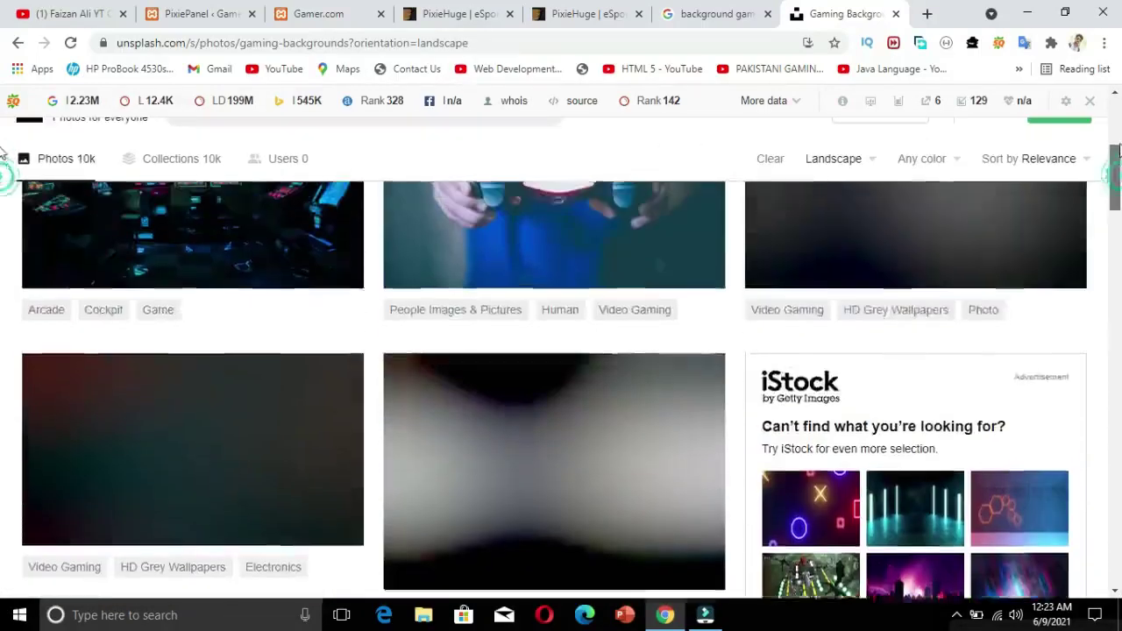
drag(1116, 150, 1118, 182)
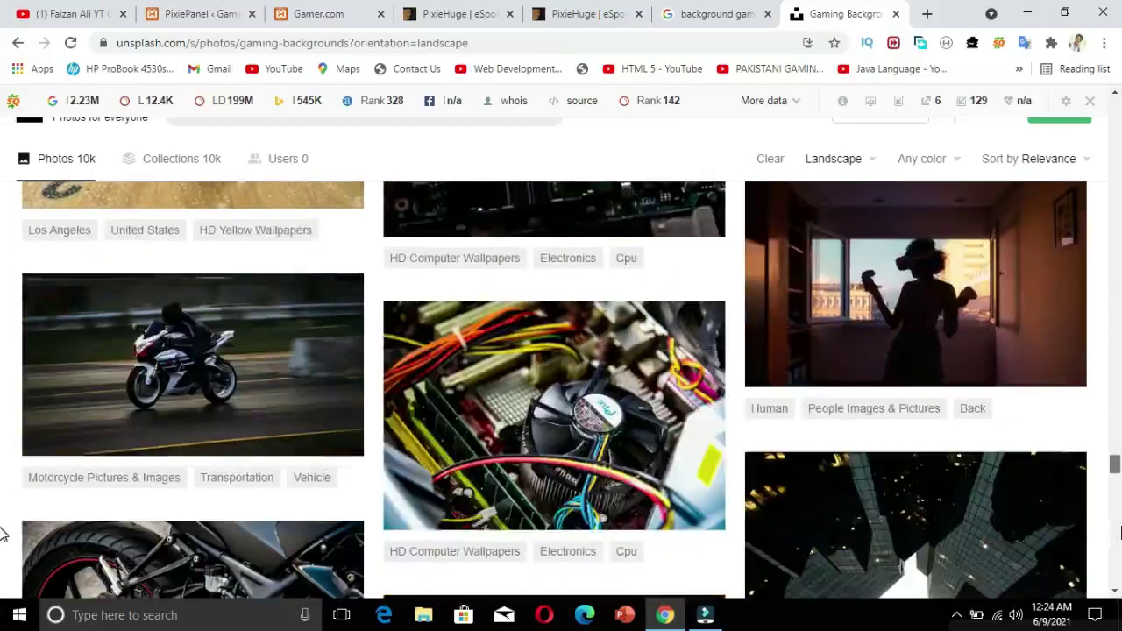
scroll(3, 546, down, 15)
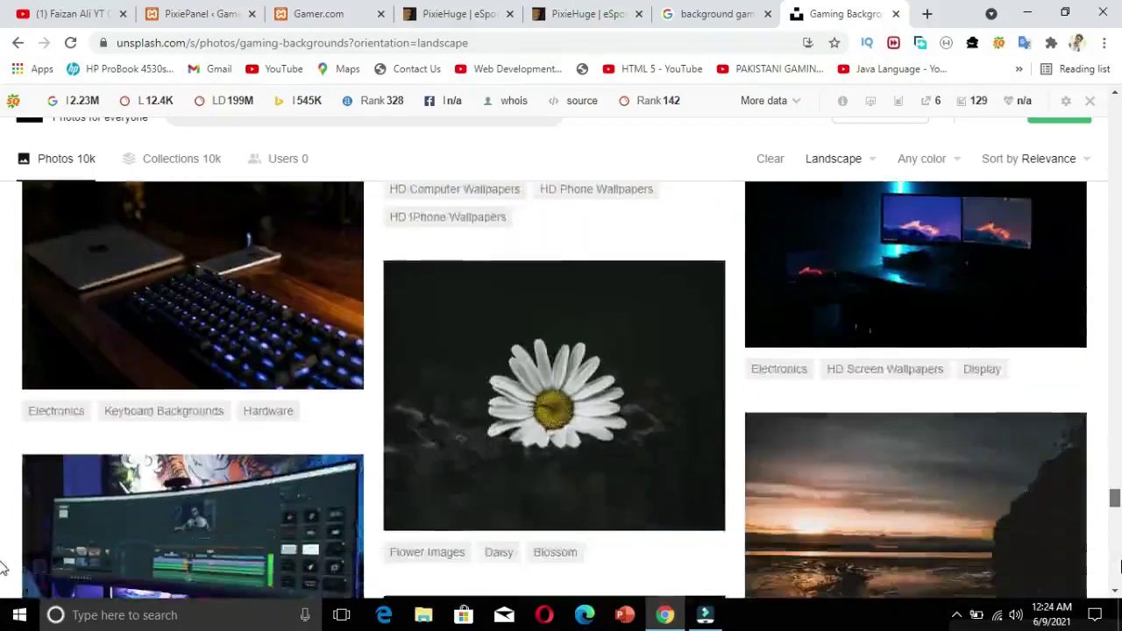
scroll(2, 581, down, 15)
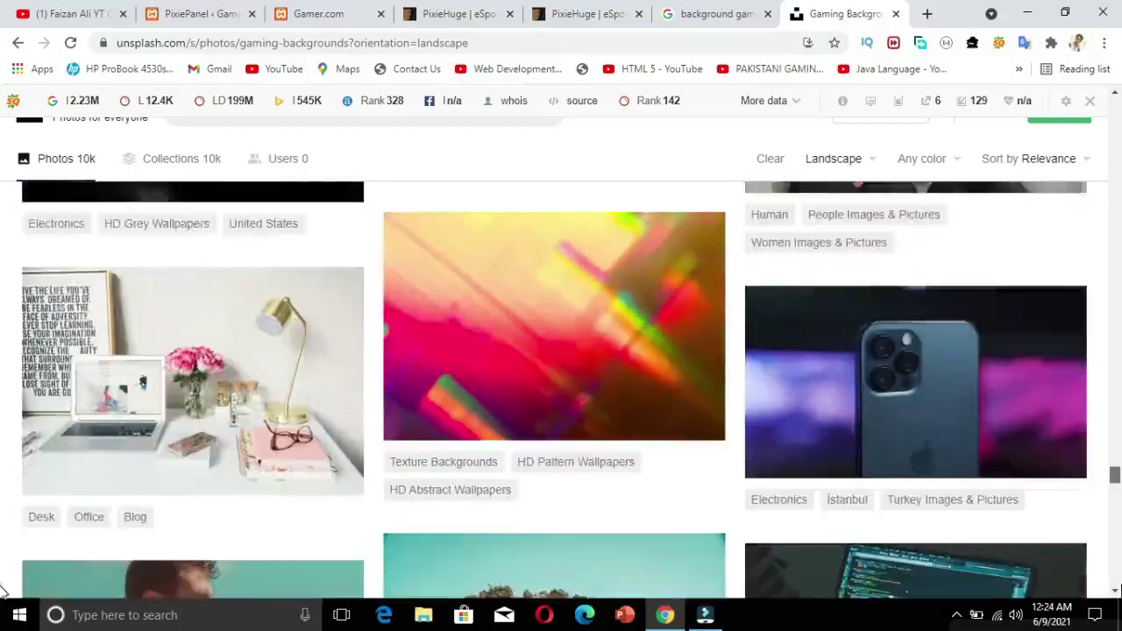
scroll(4, 618, down, 10)
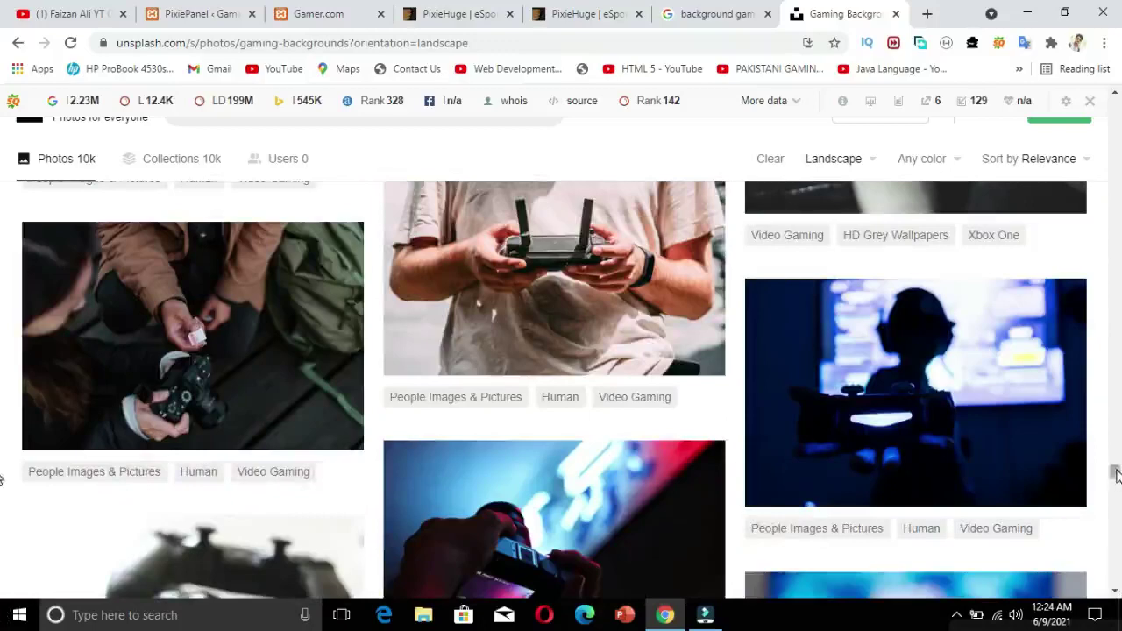
scroll(3, 491, down, 5)
scroll(2, 491, down, 10)
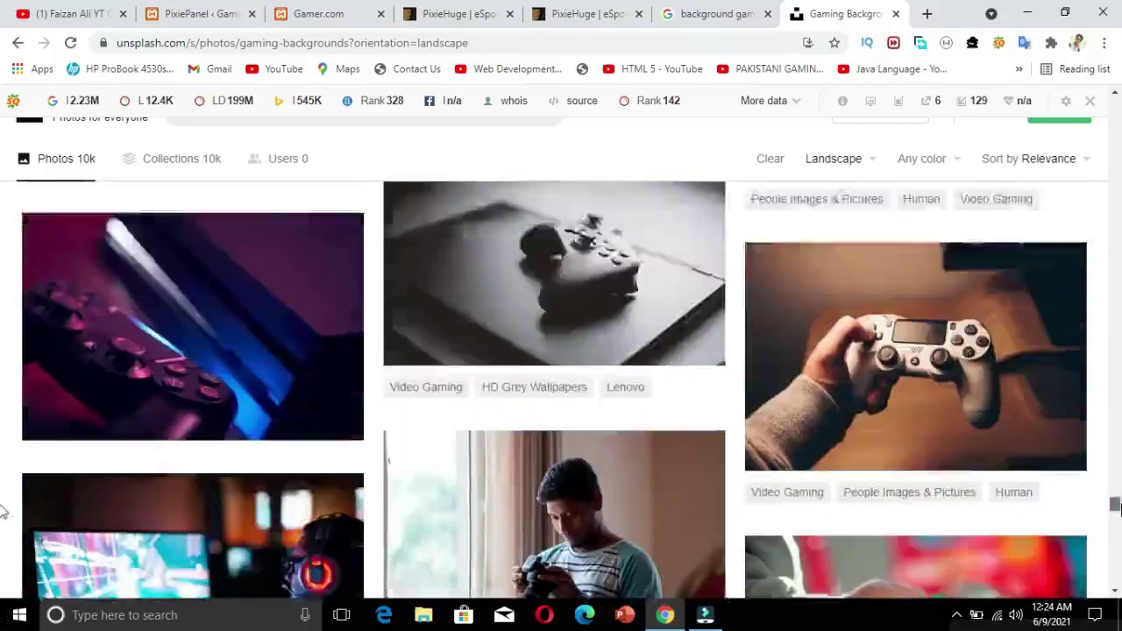
scroll(937, 455, down, 6)
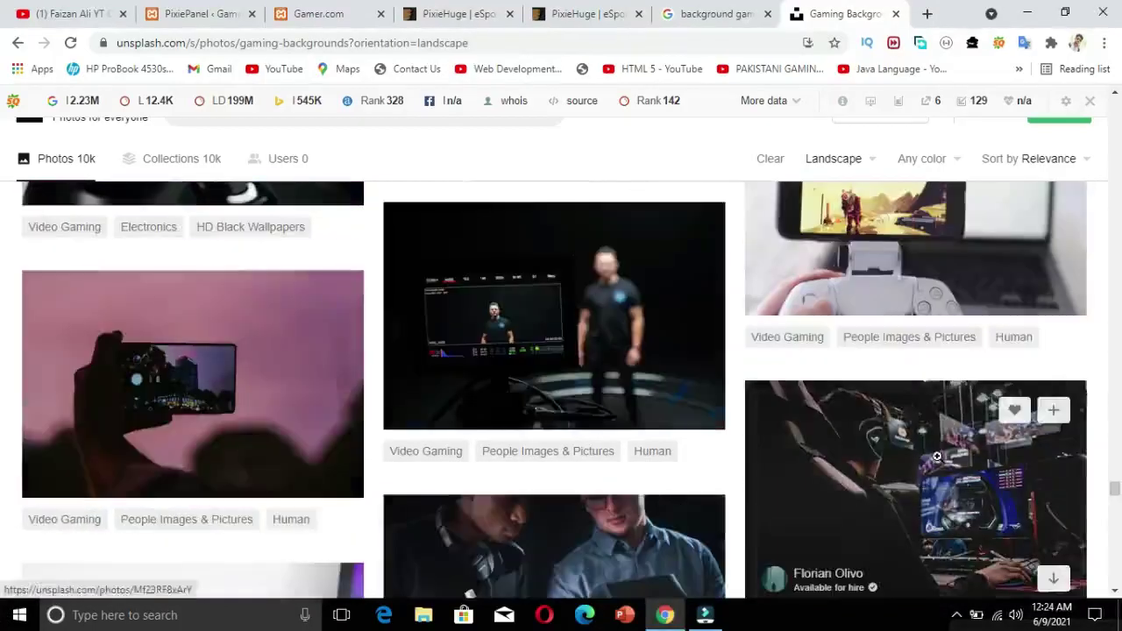
- Open the photo of a gamer with a headset playing at a computer and download it with Free Download Manager
click(937, 456)
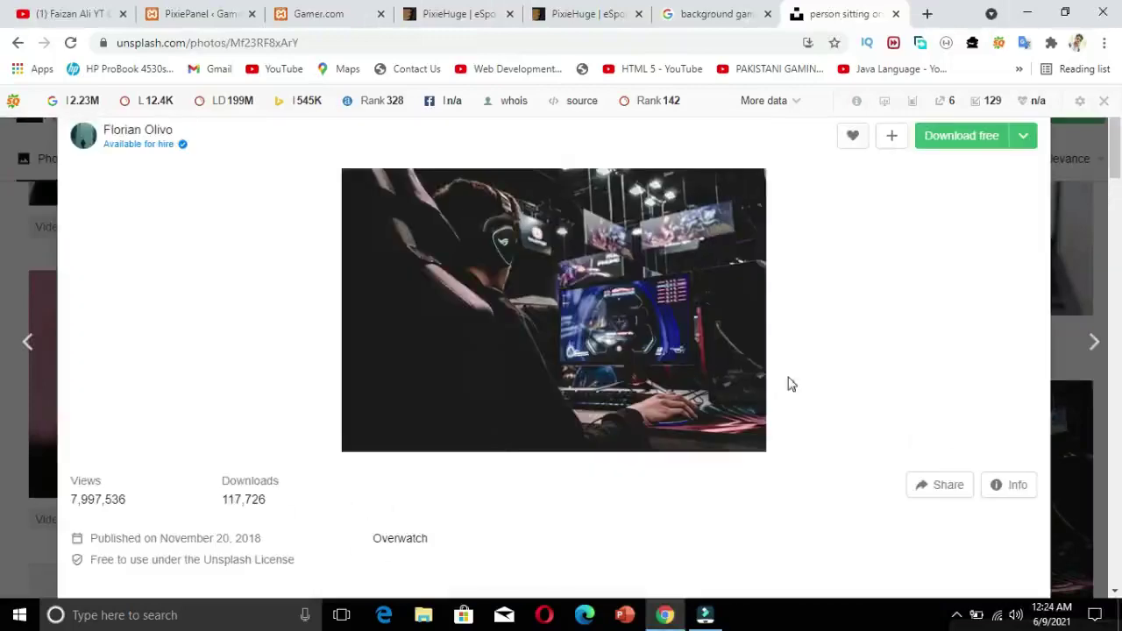
click(984, 137)
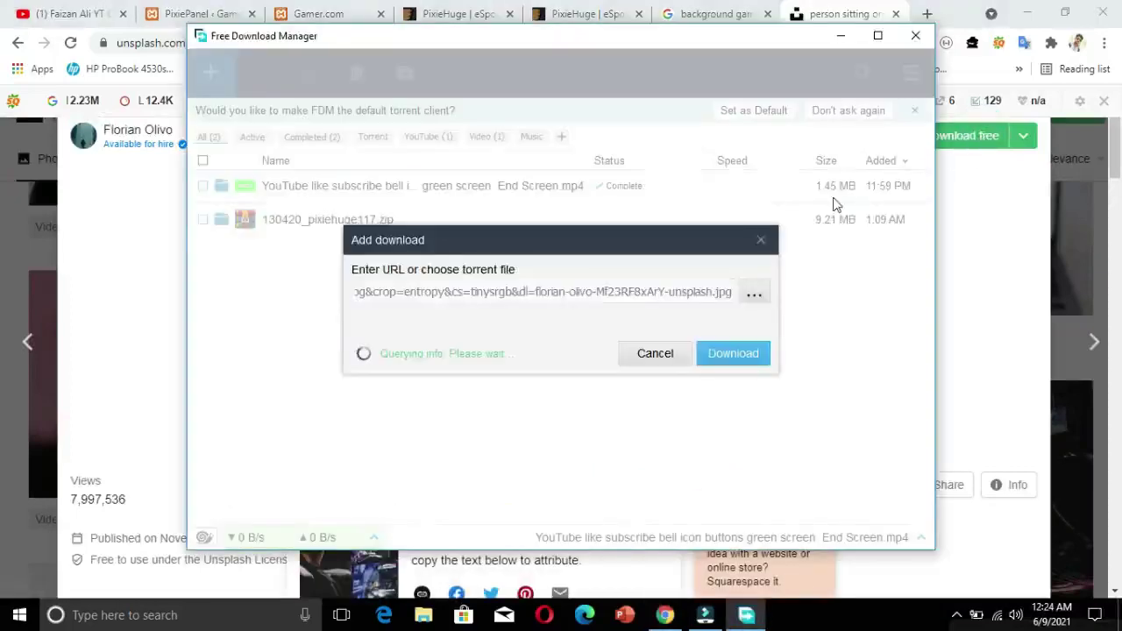
click(754, 391)
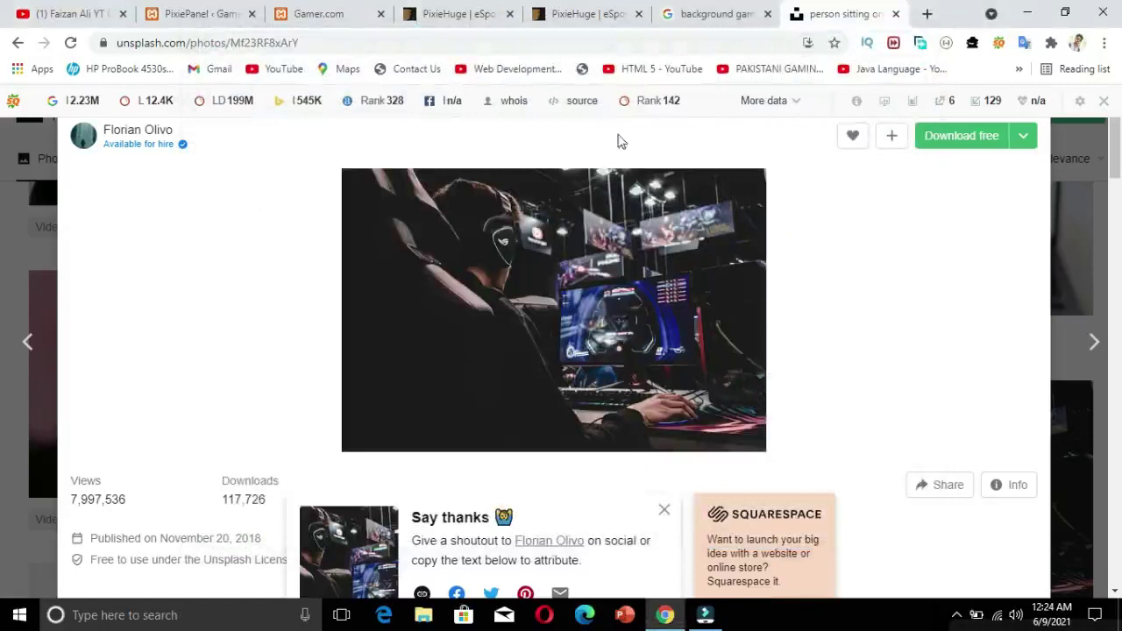
- Return to PixiePanel's header settings, upload the downloaded Unsplash gamer photo from the Desktop, and choose it as the header background
click(580, 12)
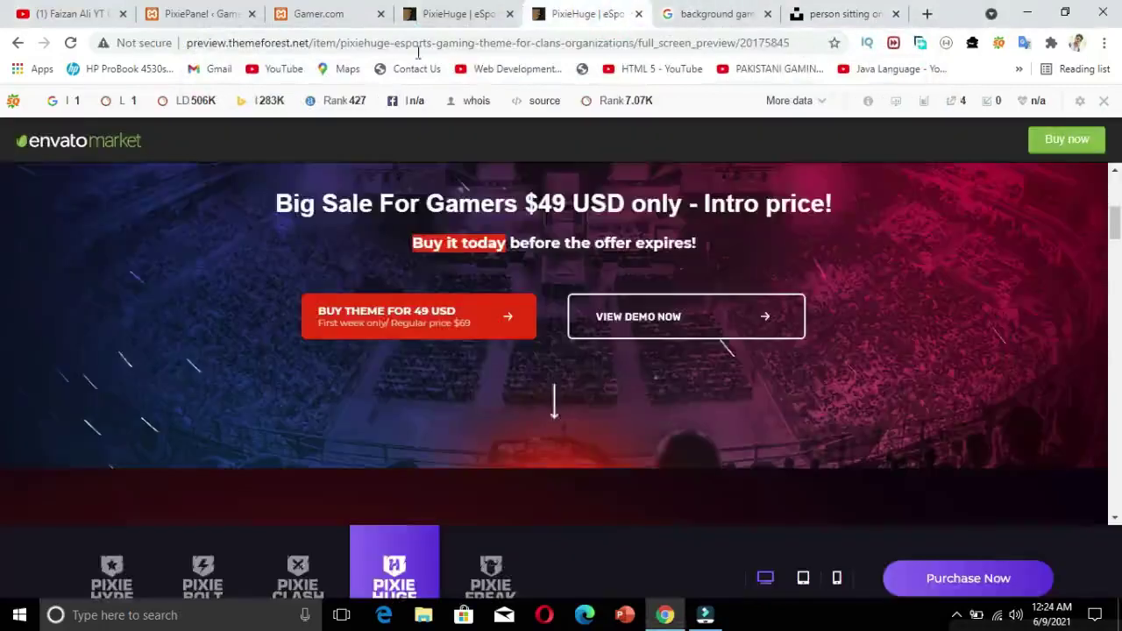
click(429, 12)
click(278, 11)
click(218, 12)
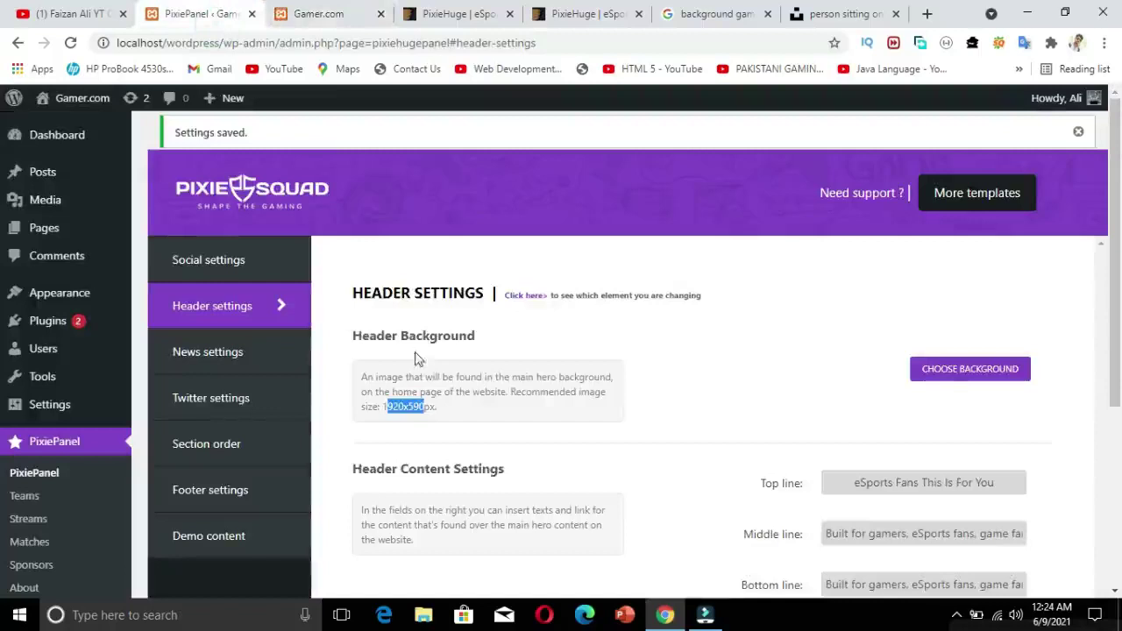
click(945, 373)
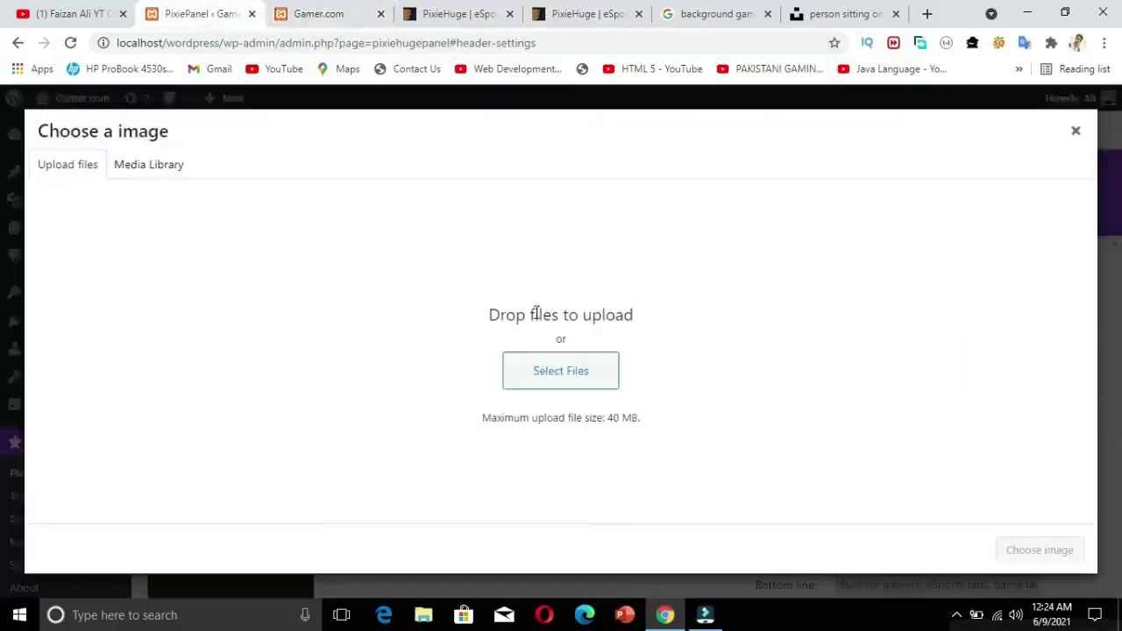
click(541, 364)
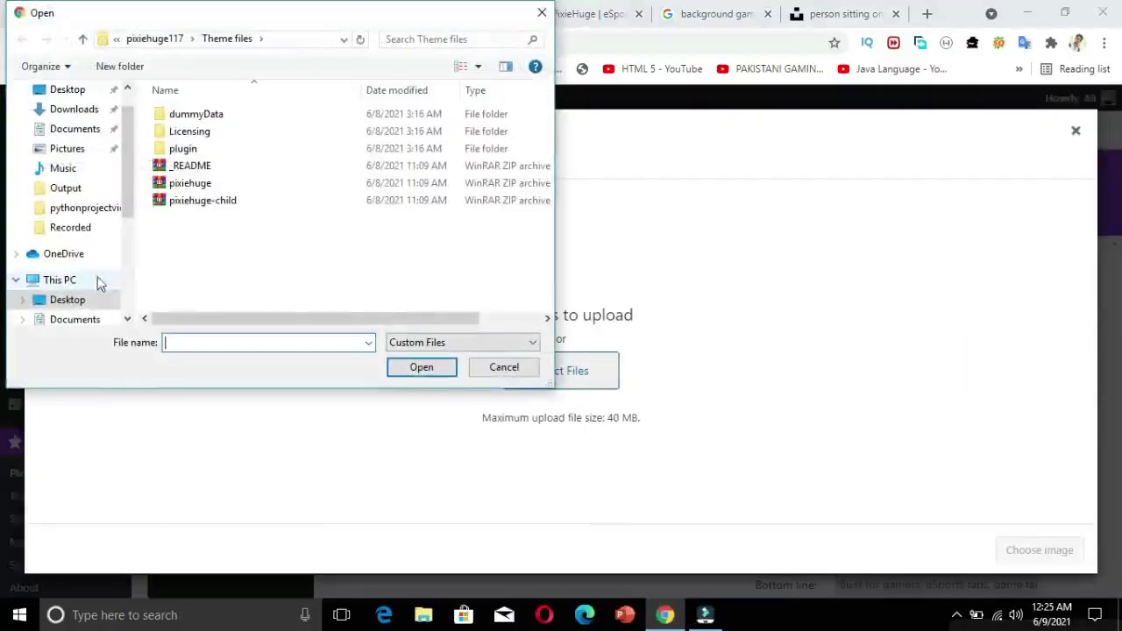
click(53, 299)
click(485, 149)
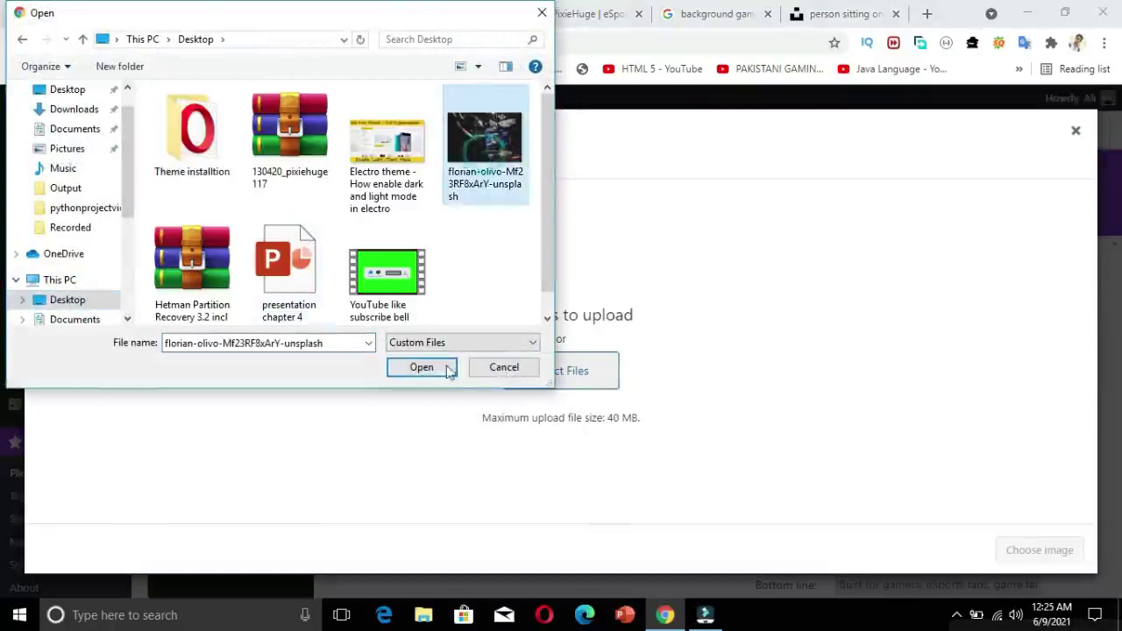
click(421, 366)
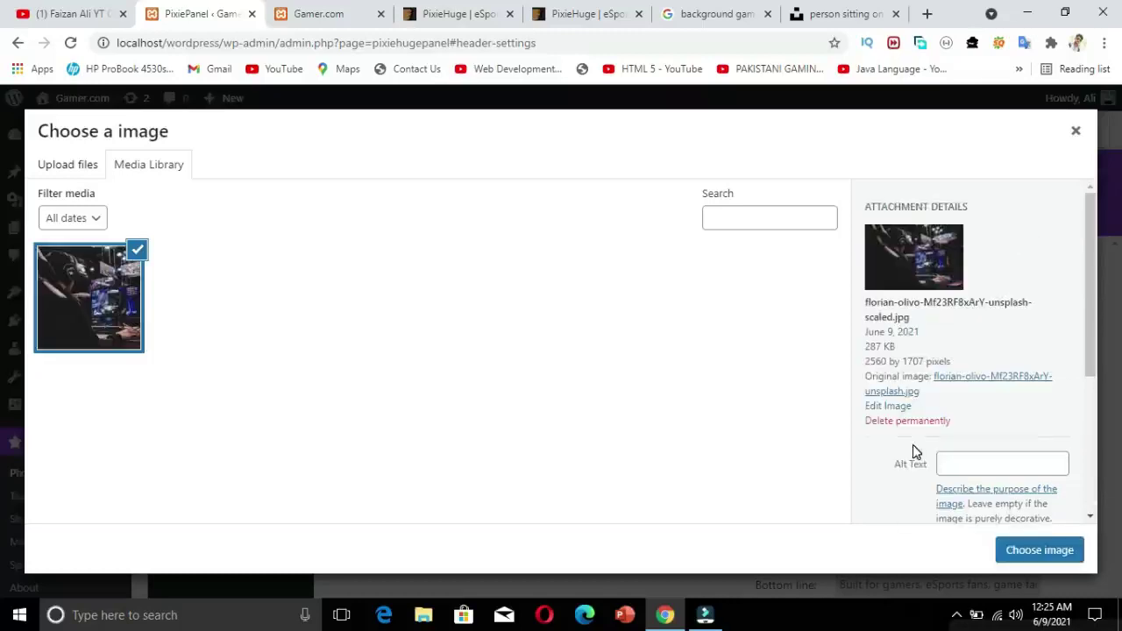
click(1016, 554)
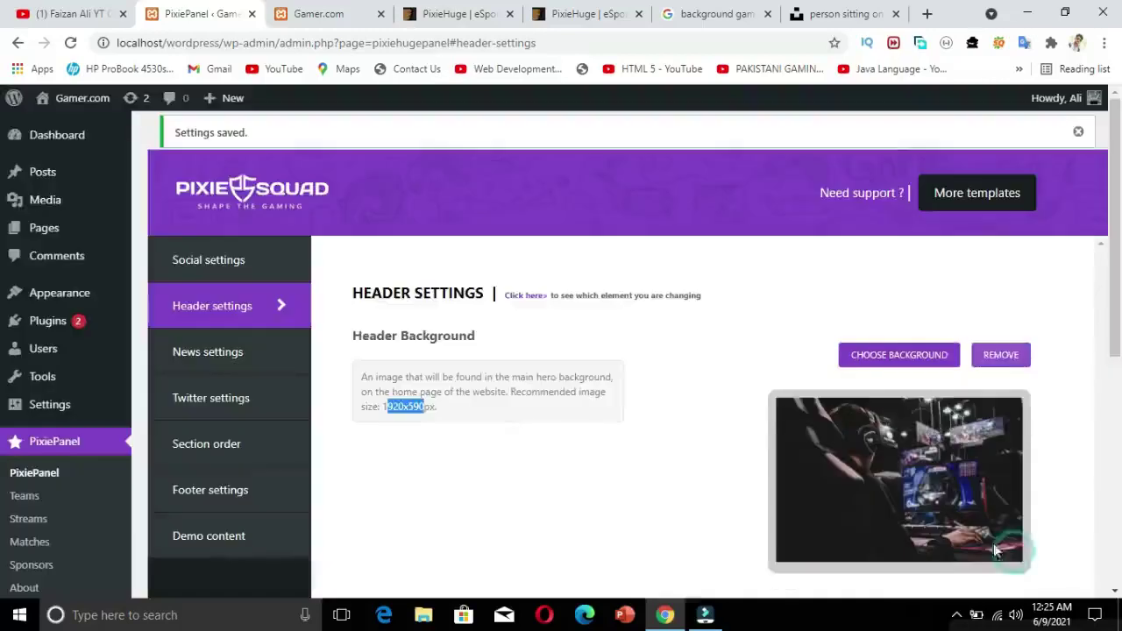
- Save the header settings and reload the Gamer.com home page to check the new hero background
drag(1105, 308, 1119, 526)
click(395, 470)
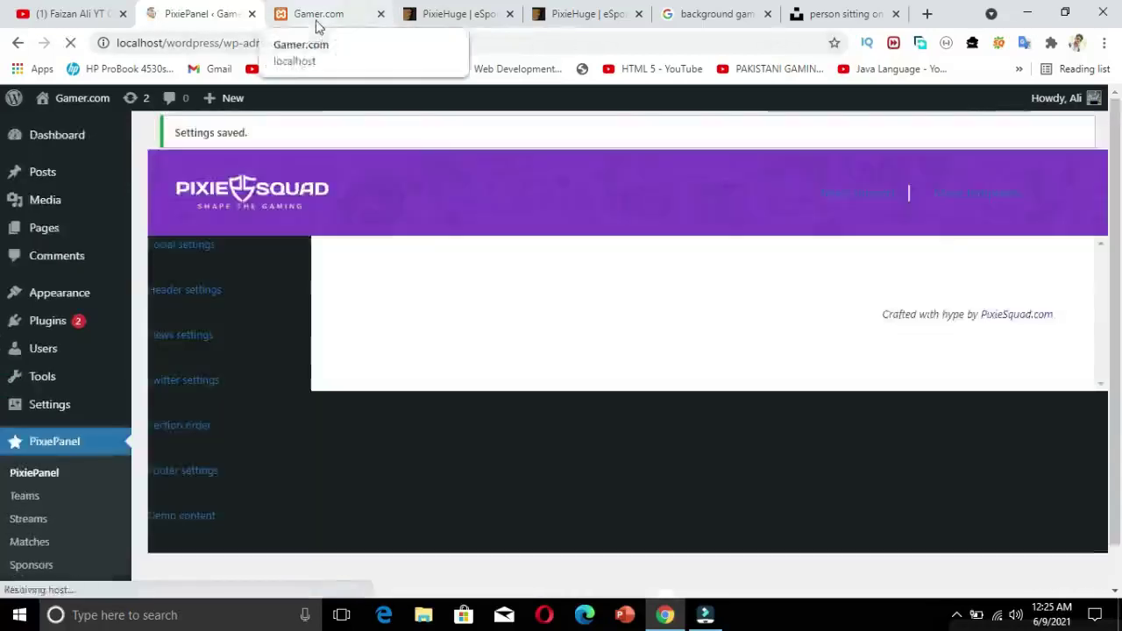
click(314, 16)
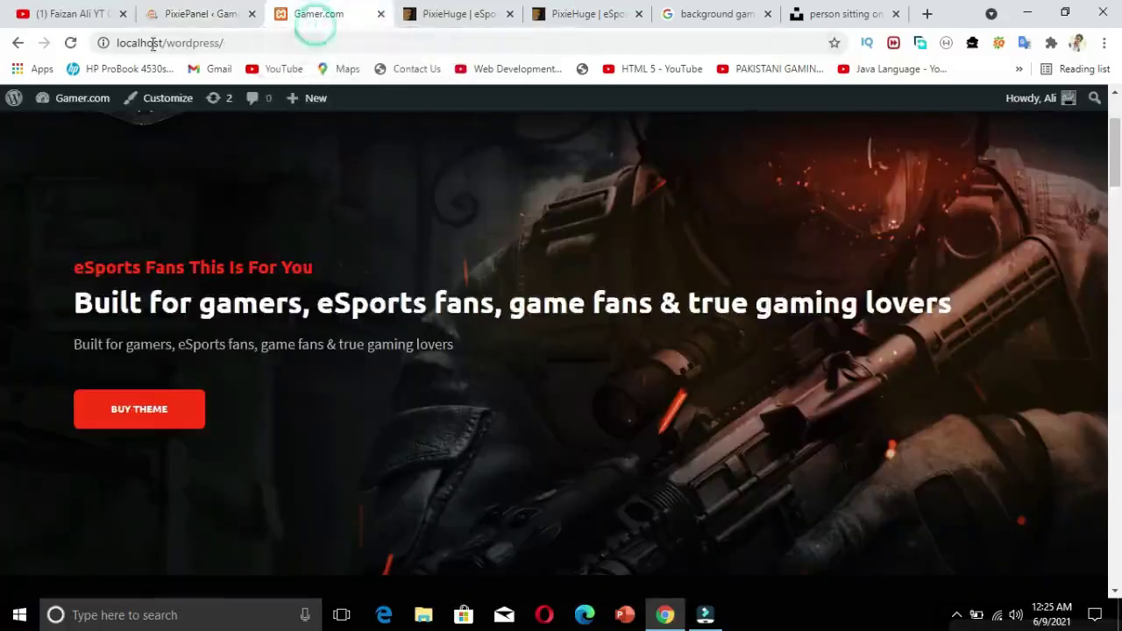
click(70, 44)
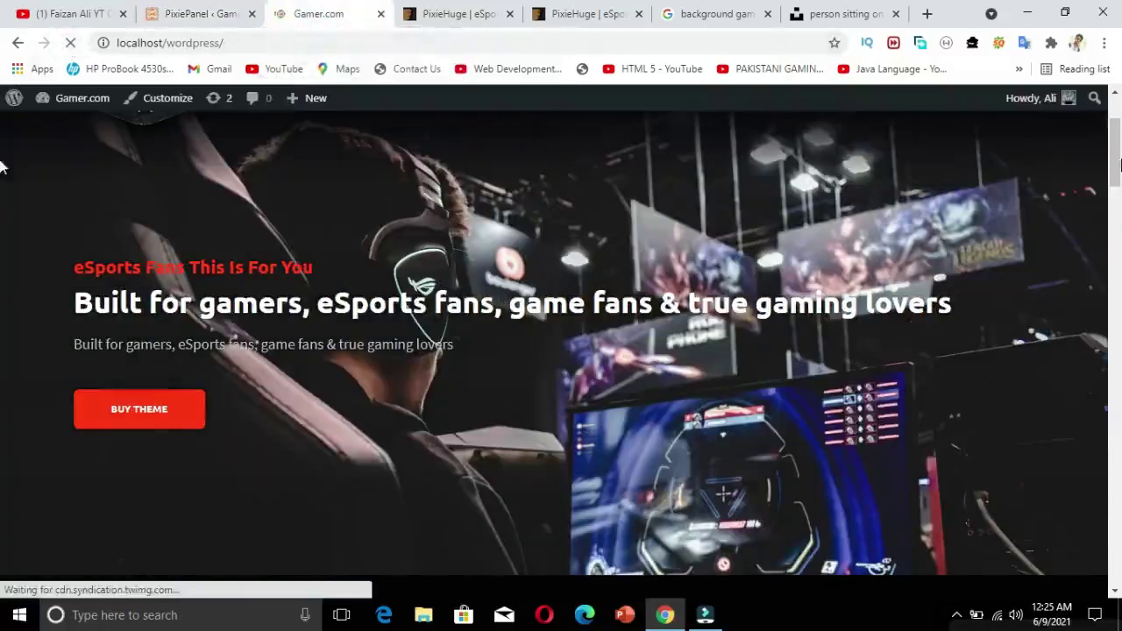
scroll(3, 217, down, 4)
scroll(3, 217, up, 6)
scroll(1, 184, down, 4)
scroll(3, 167, up, 3)
scroll(1, 167, up, 2)
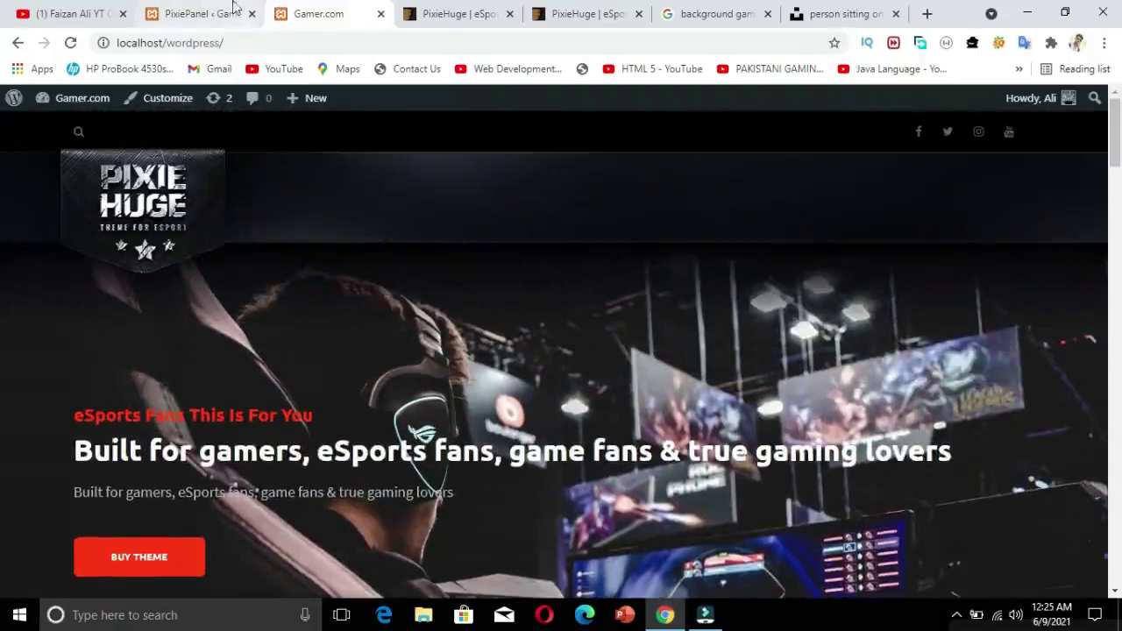
- Compare the Top, Middle and Bottom line texts in PixiePanel's header content settings with the hero text on the home page
click(208, 16)
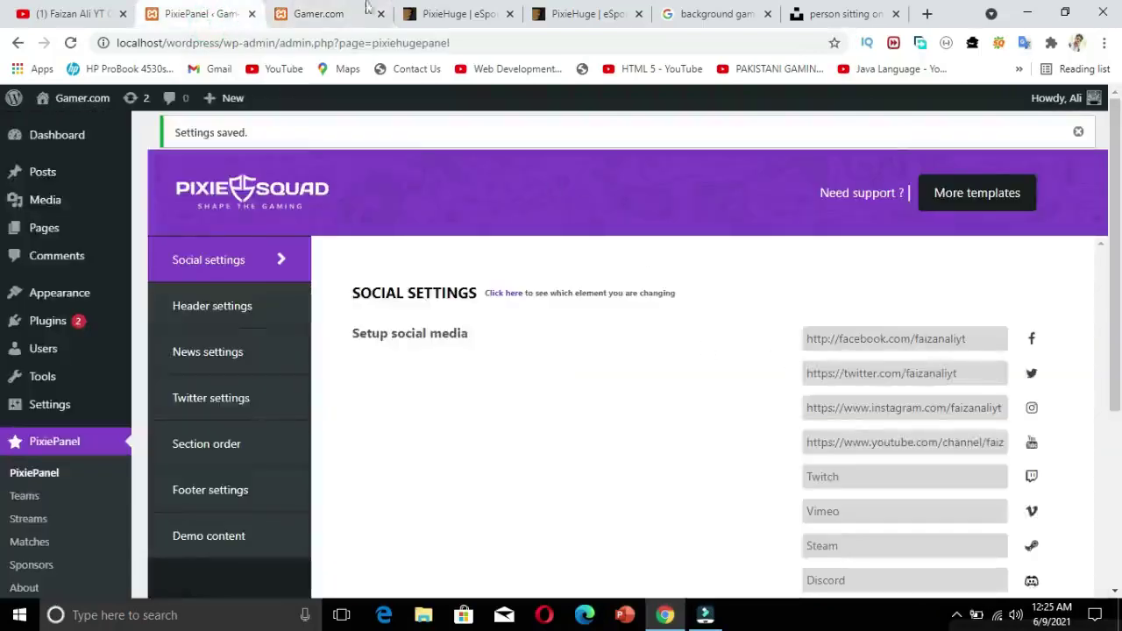
click(333, 14)
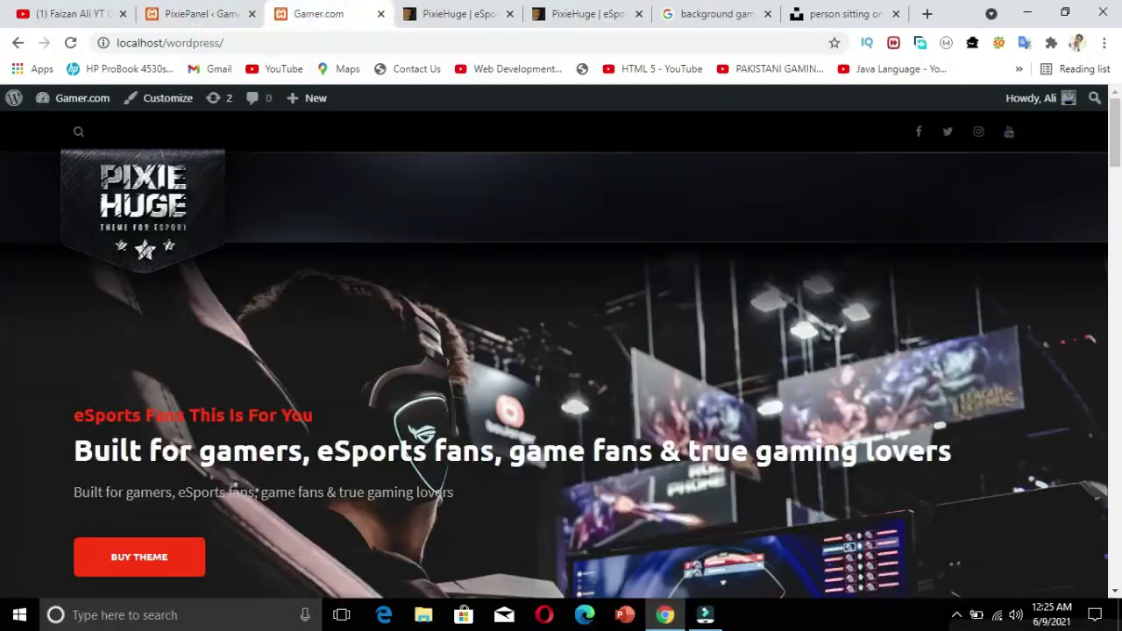
click(208, 14)
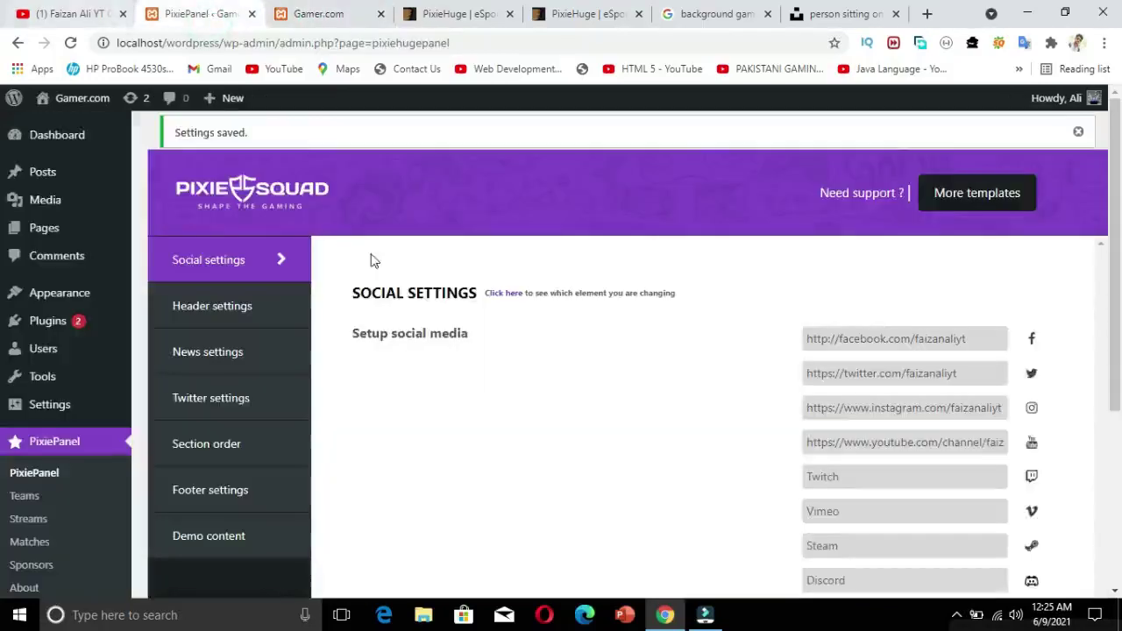
click(201, 302)
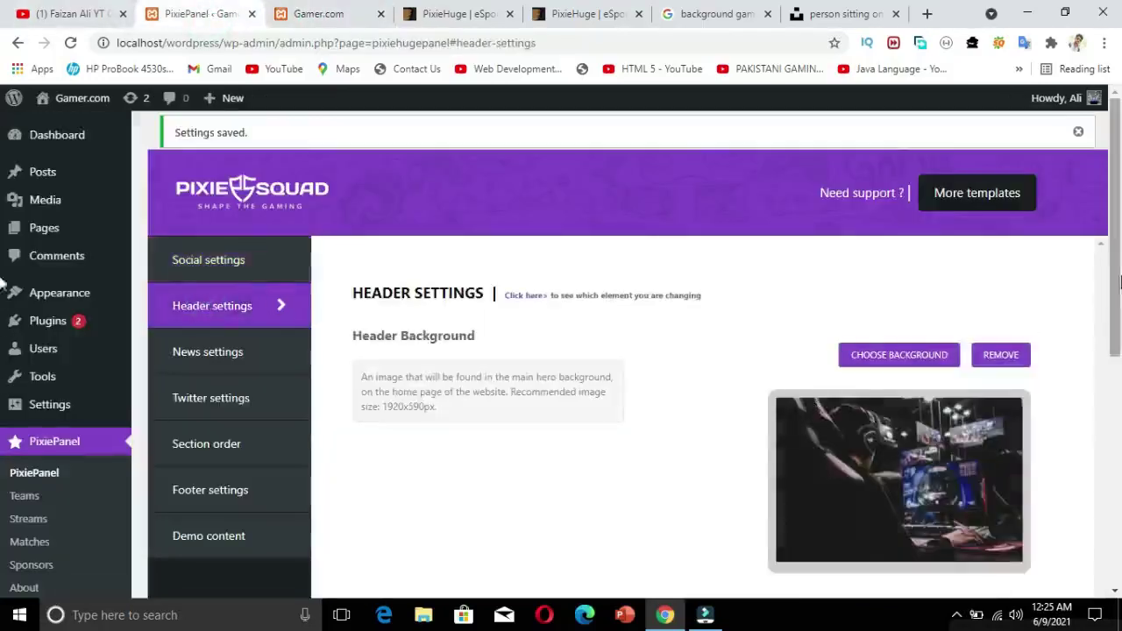
scroll(2, 443, down, 4)
drag(841, 287, 1022, 260)
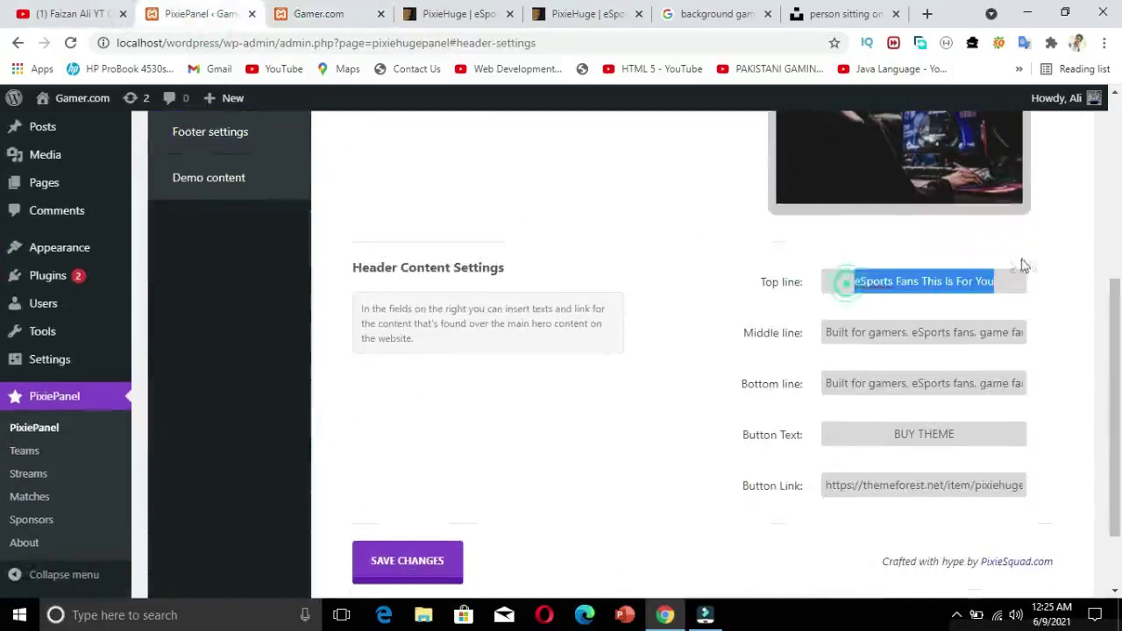
click(863, 342)
click(316, 14)
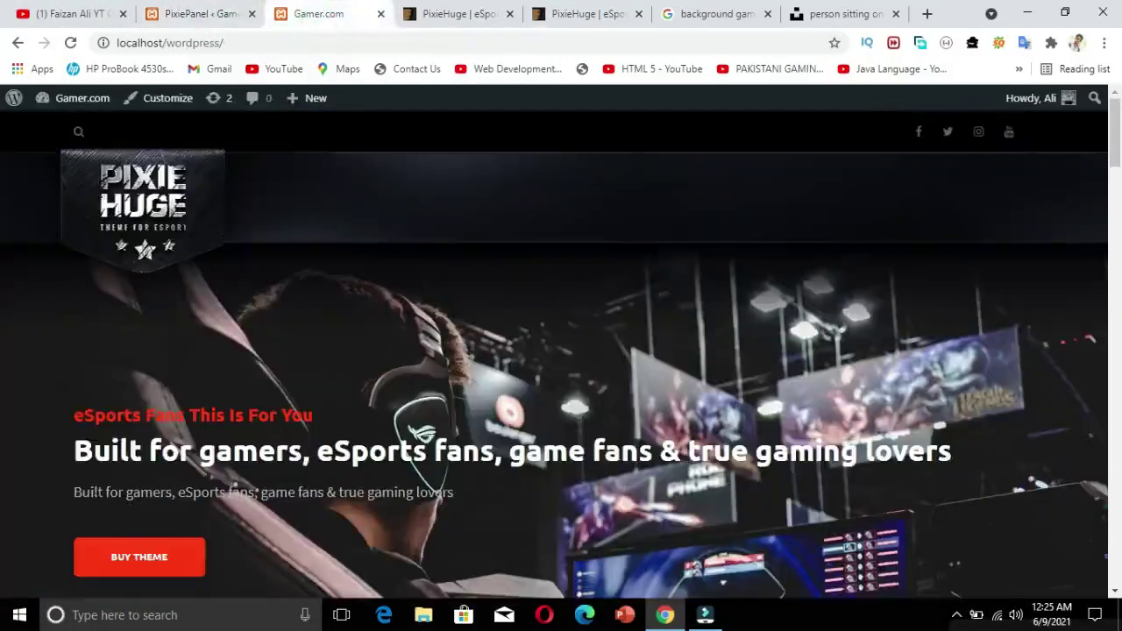
click(202, 14)
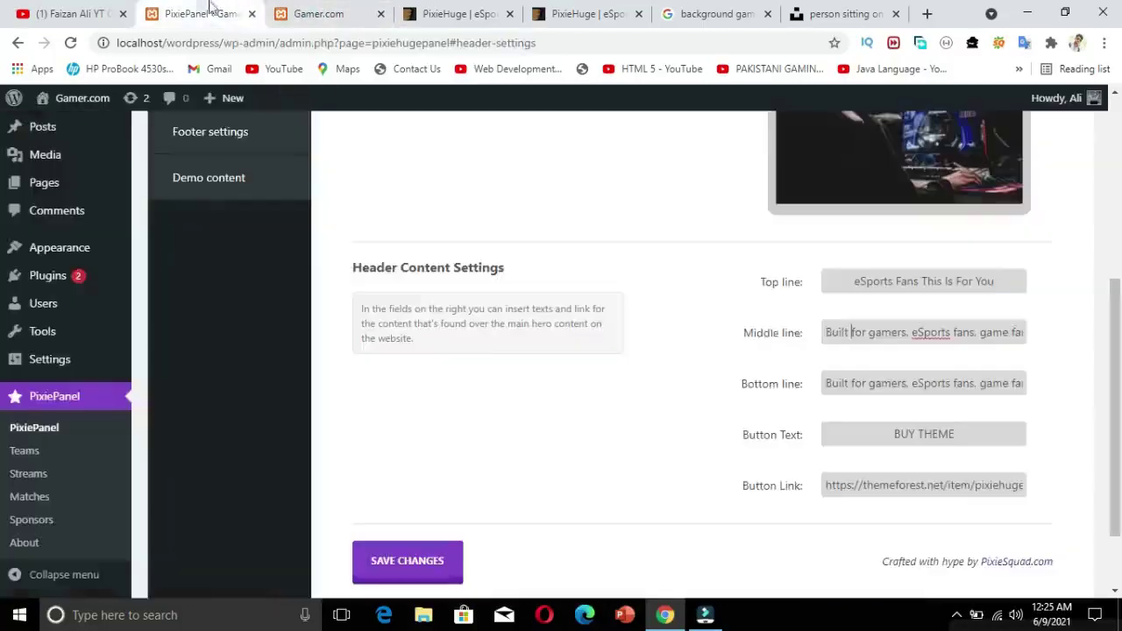
drag(832, 329, 1074, 350)
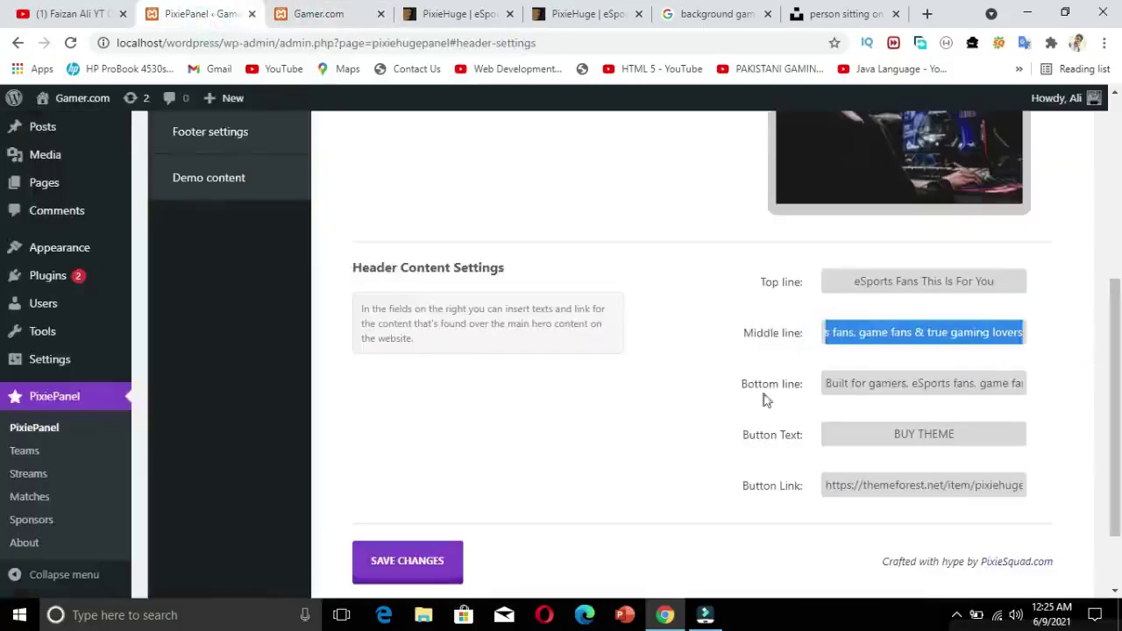
click(831, 383)
drag(860, 386, 1043, 394)
- Clear the header's Button Text and Button Link, save the changes, and reload the home page to check the hero section
drag(893, 434, 957, 431)
key(BackSpace)
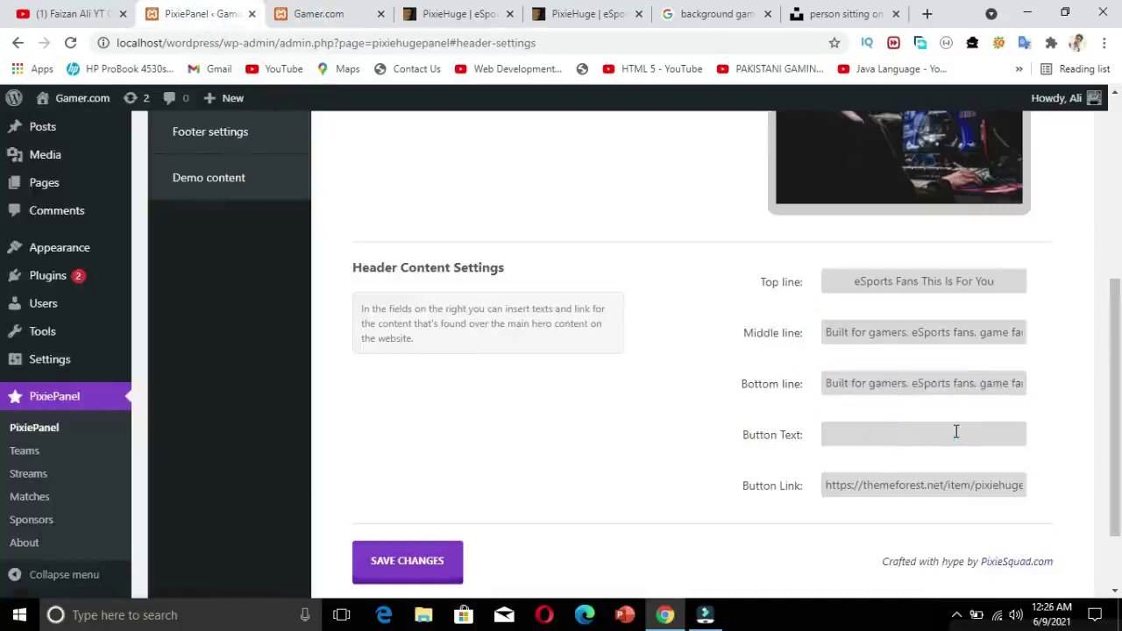
click(318, 13)
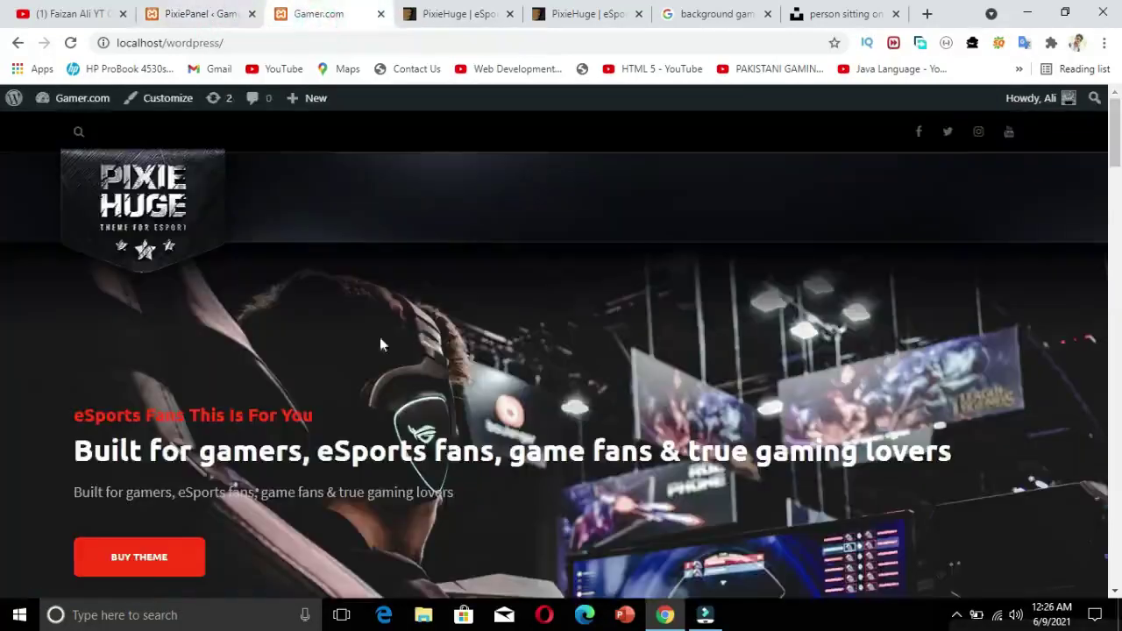
click(201, 13)
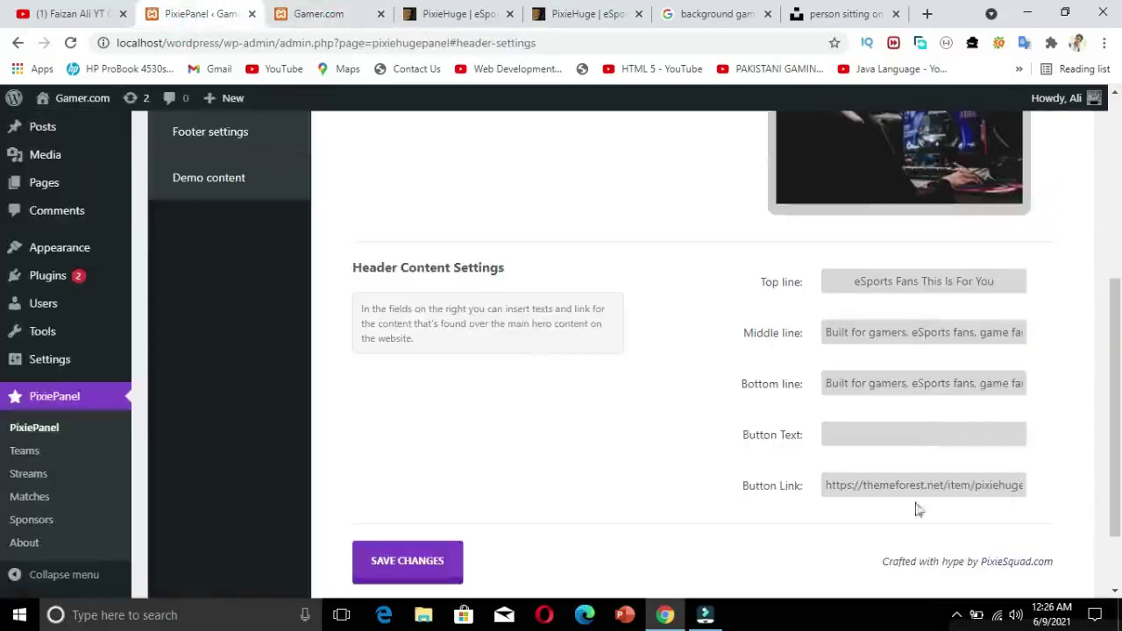
drag(824, 487, 1120, 500)
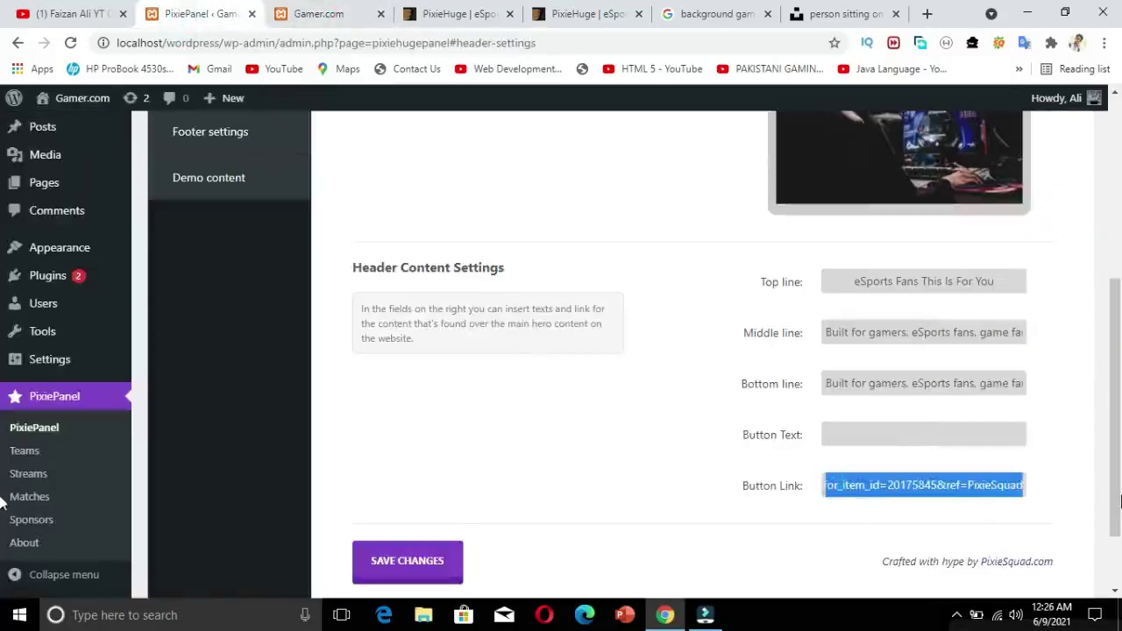
key(BackSpace)
click(384, 571)
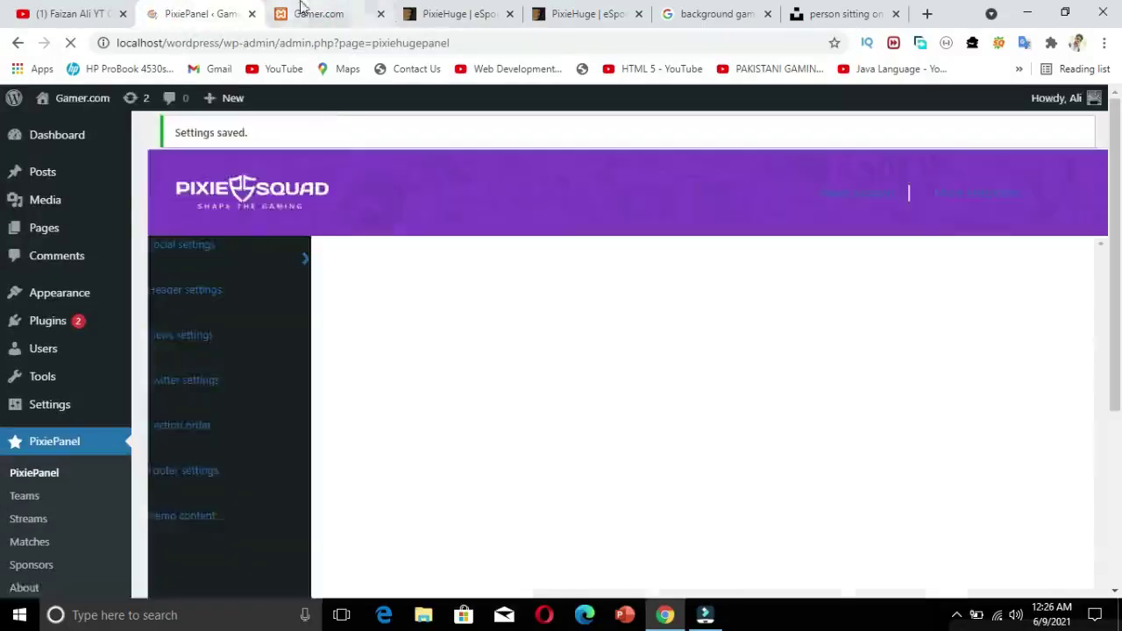
click(307, 12)
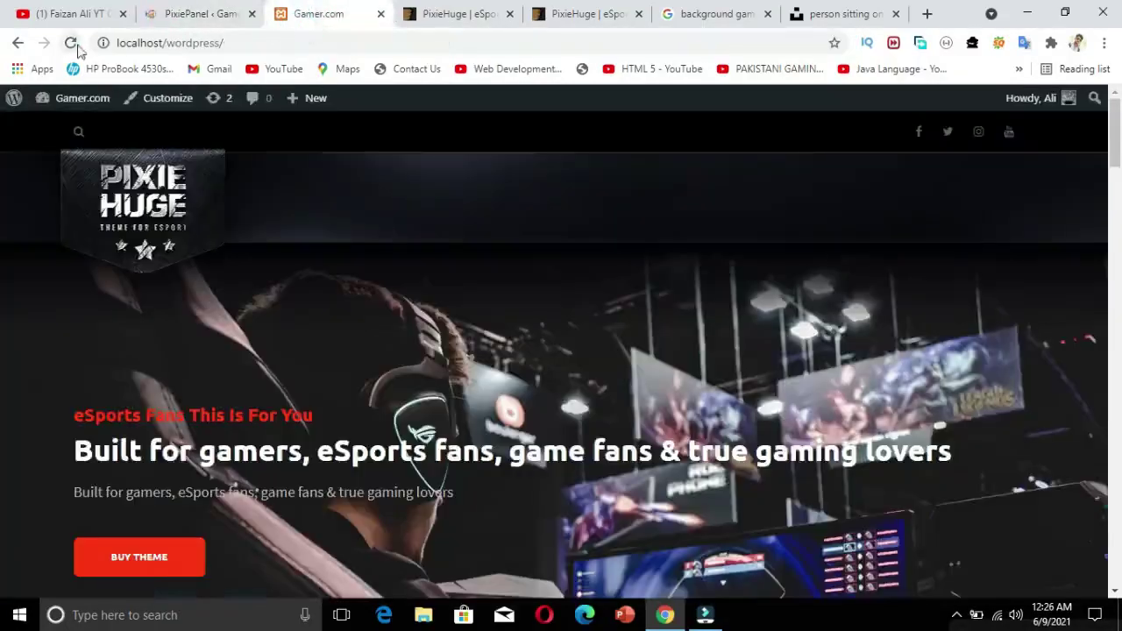
click(70, 42)
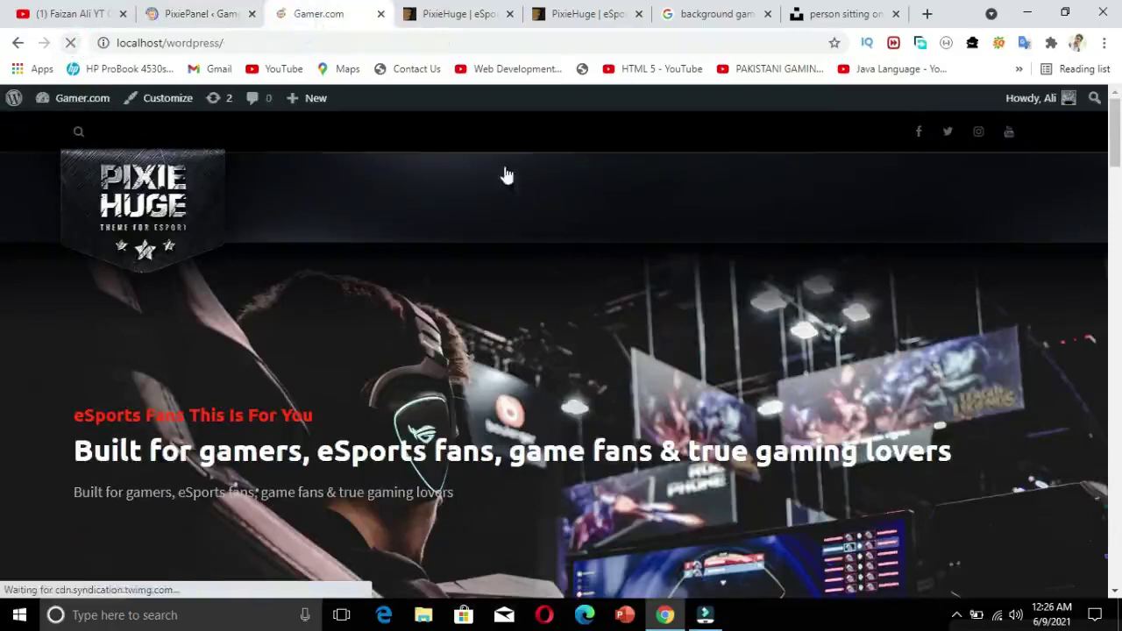
scroll(1094, 158, down, 3)
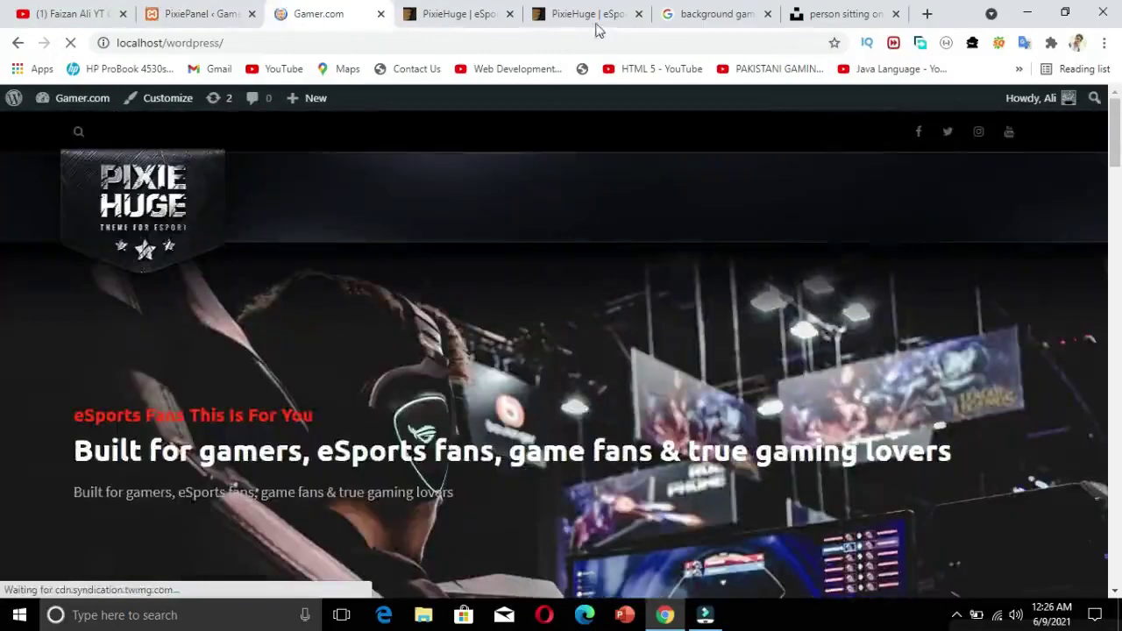
- In the header content settings, set the Button Text to "Go to Youtube" and enter the YouTube channel's URL as the Button Link
click(201, 14)
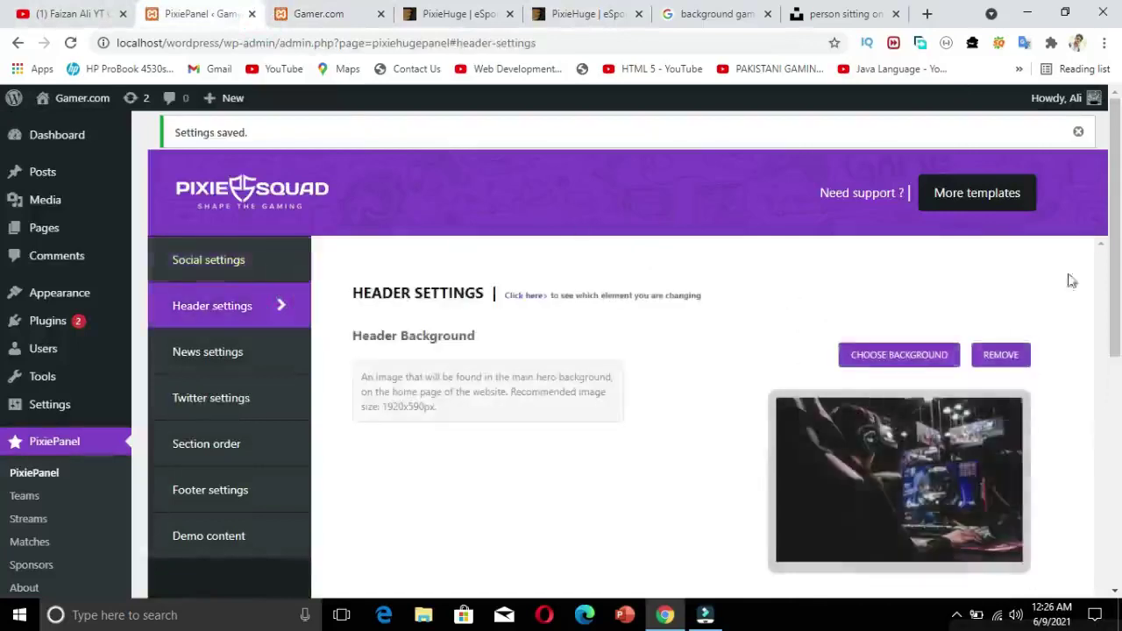
scroll(1069, 280, down, 4)
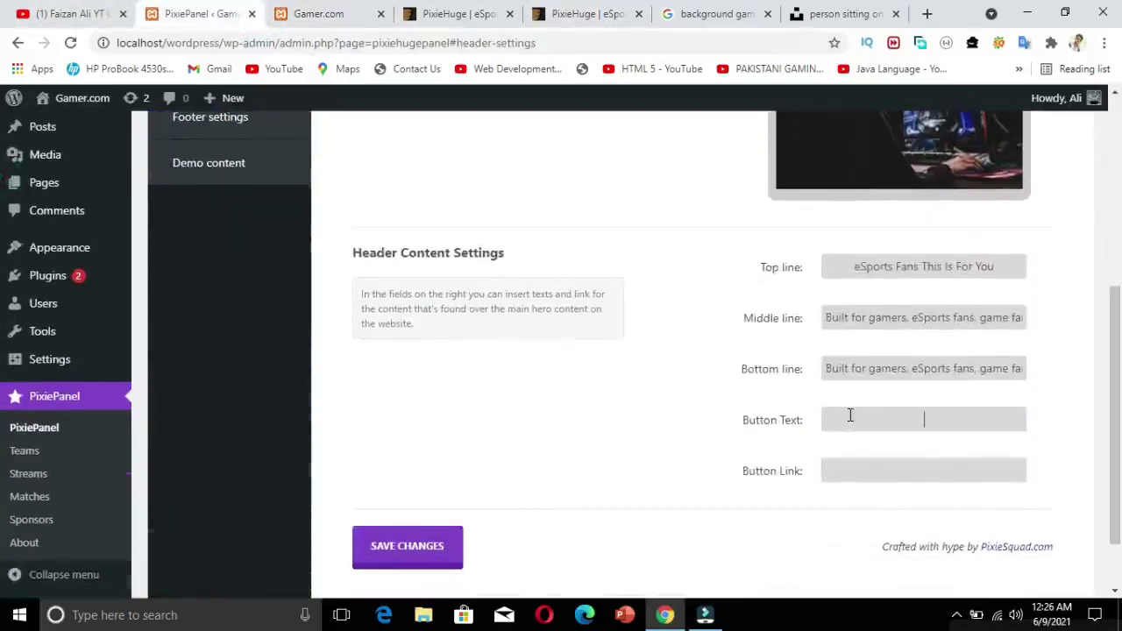
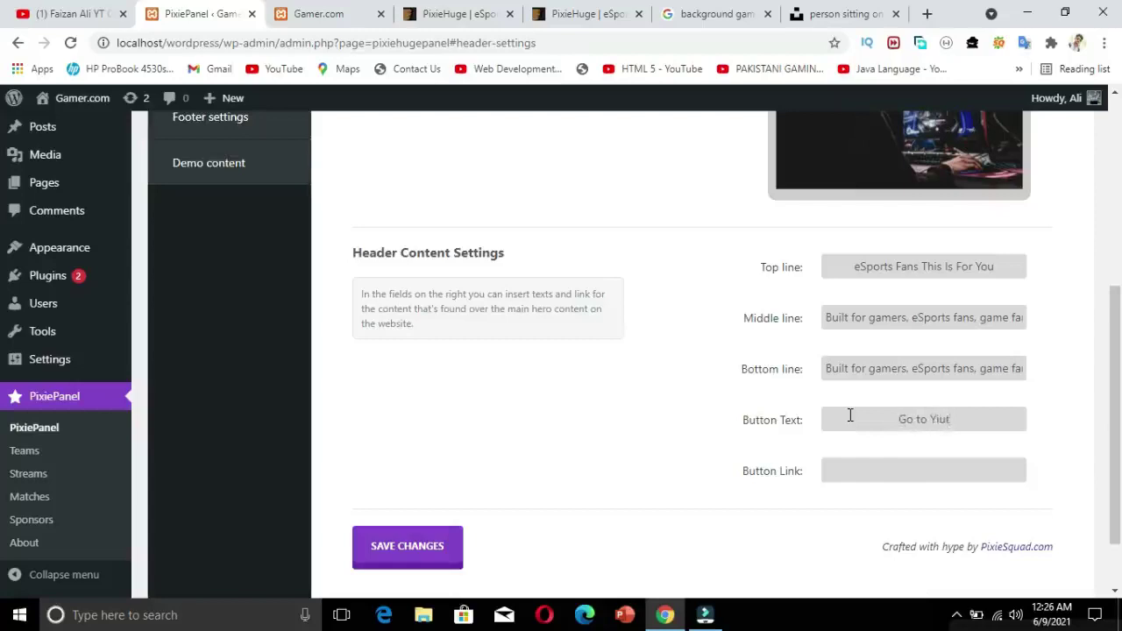
text(ut)
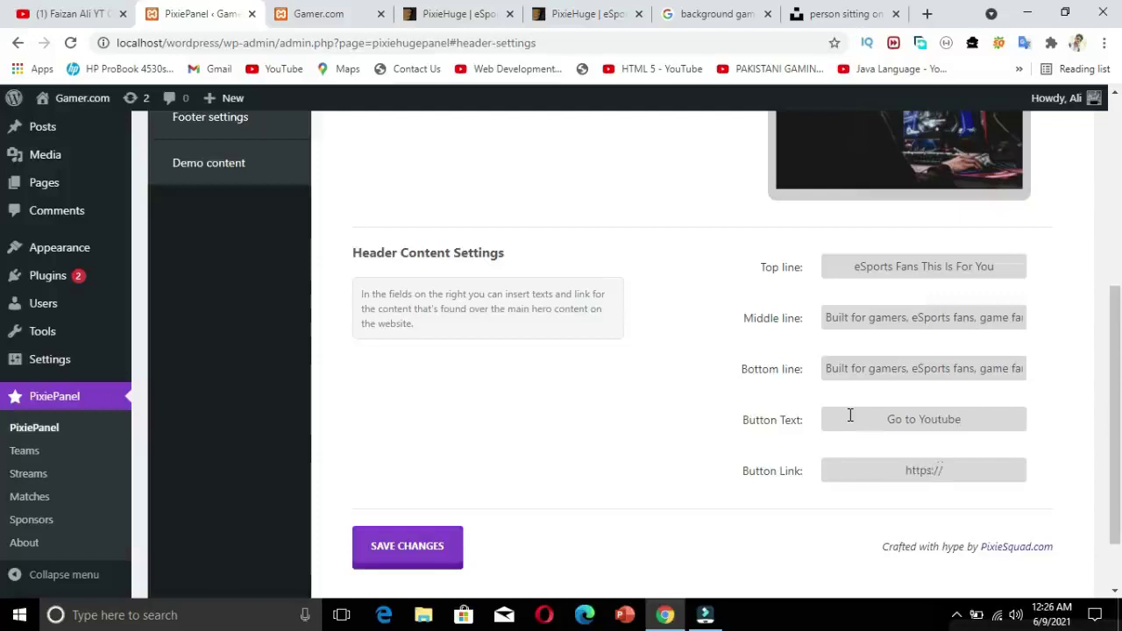
text(e)
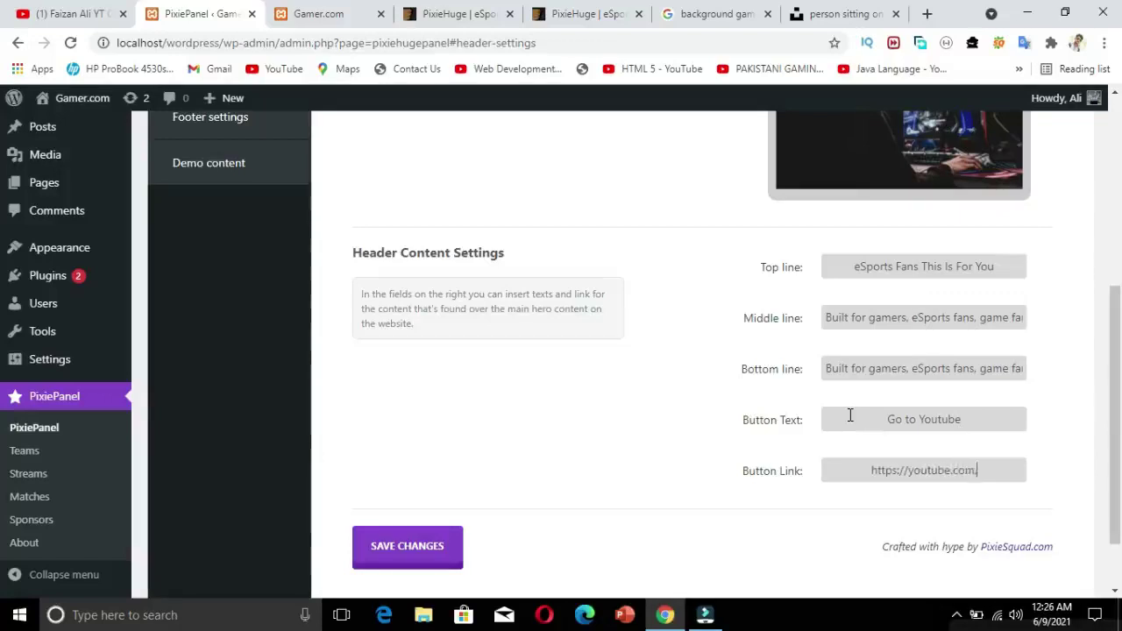
text(.com/faizanaliyt)
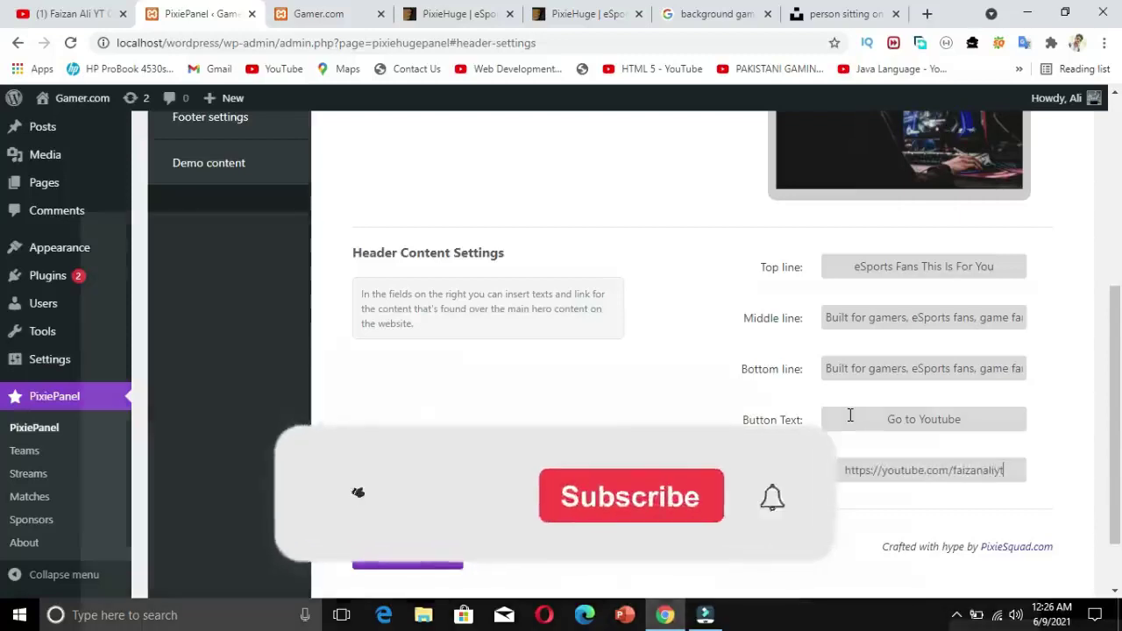
text(officia)
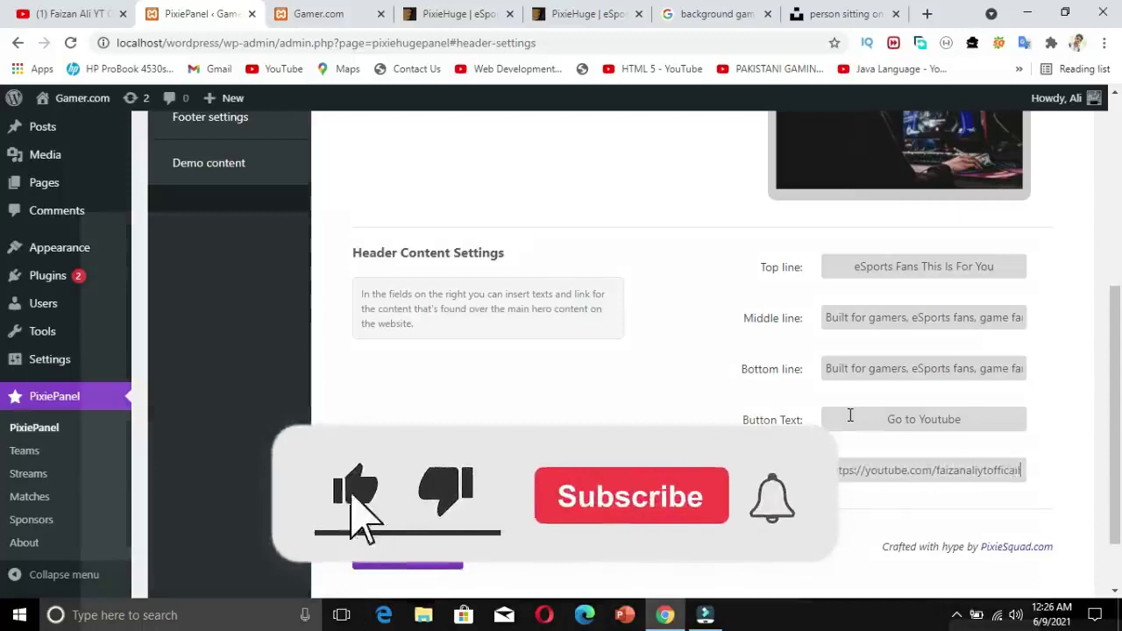
text(l)
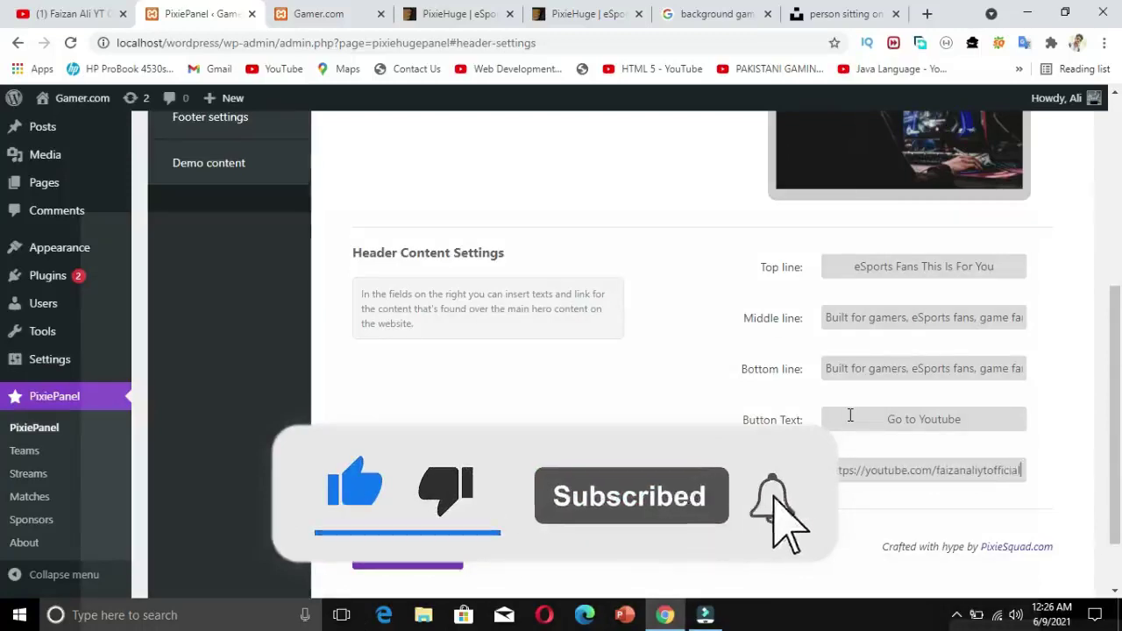
- Save the header settings and reload the Gamer.com home page to check the hero's "Go to Youtube" button
click(426, 563)
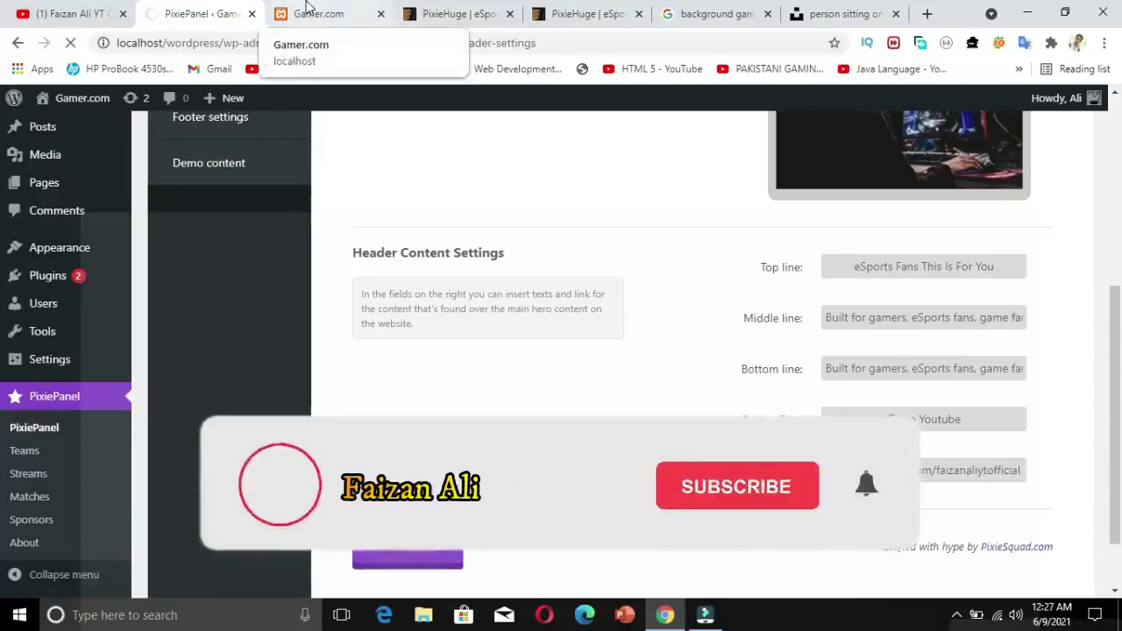
click(308, 11)
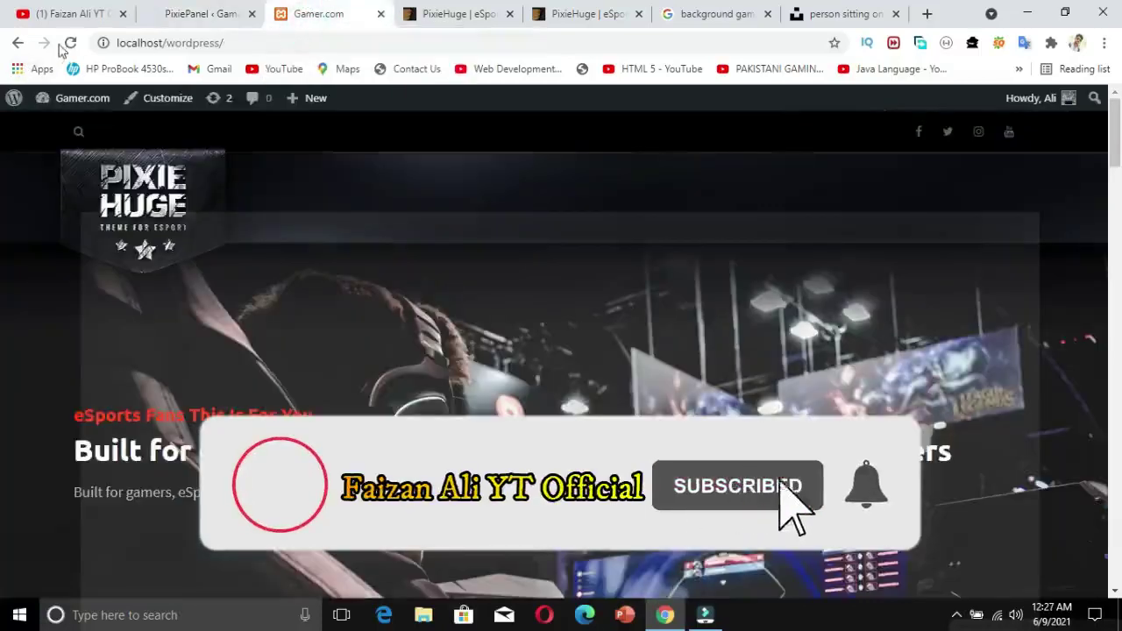
click(196, 11)
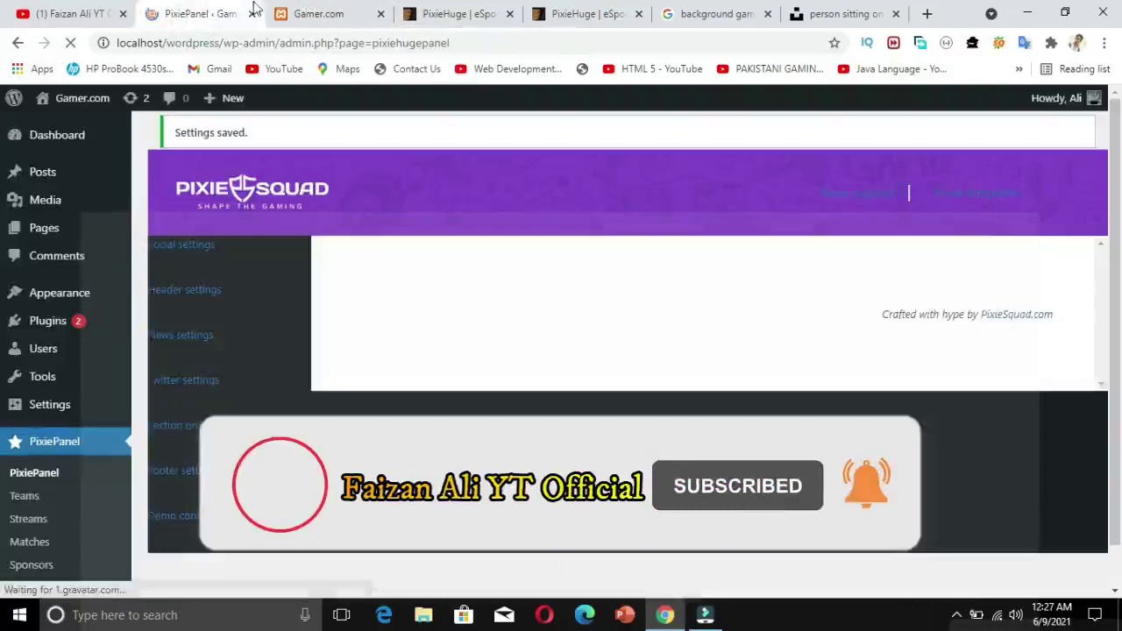
click(280, 19)
click(70, 42)
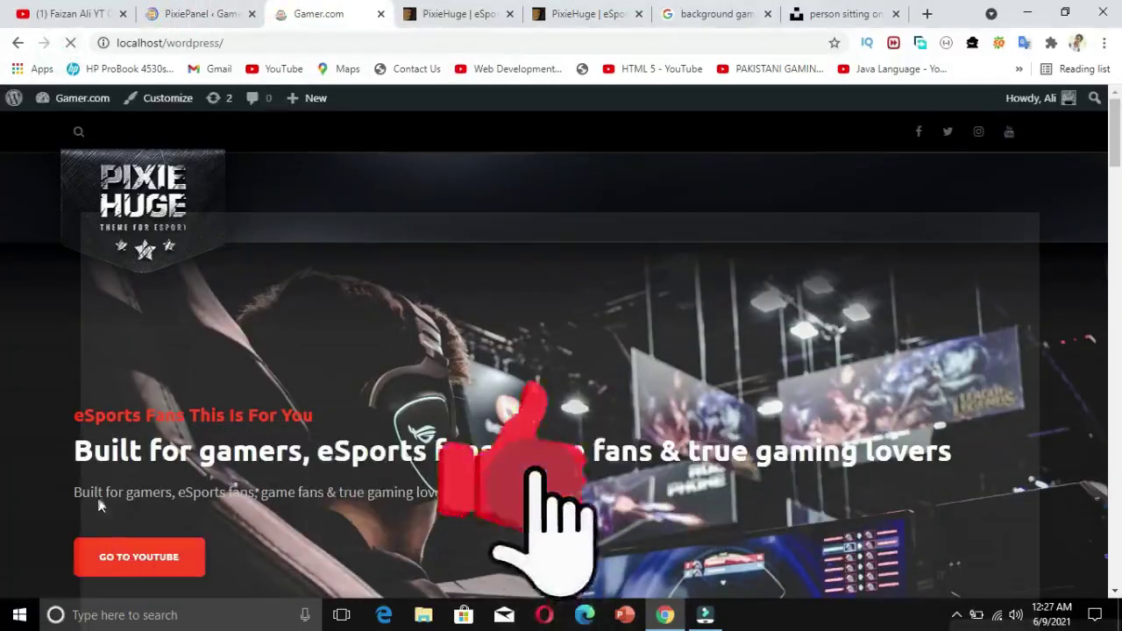
- Review the header content settings in PixiePanel and open the News settings
click(195, 14)
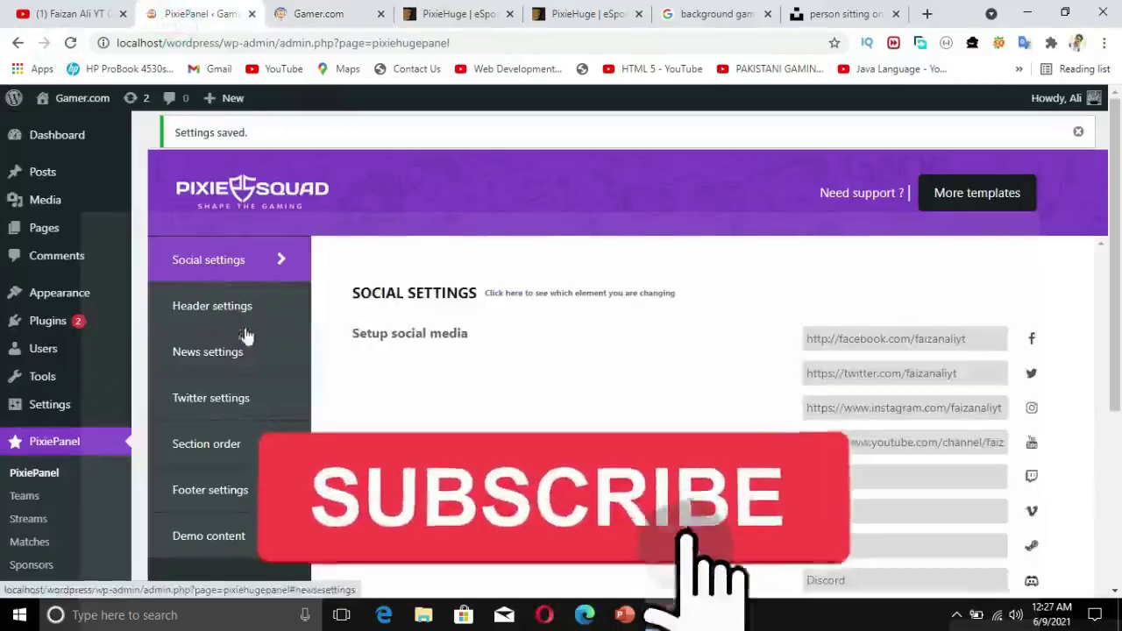
click(253, 295)
scroll(848, 381, down, 5)
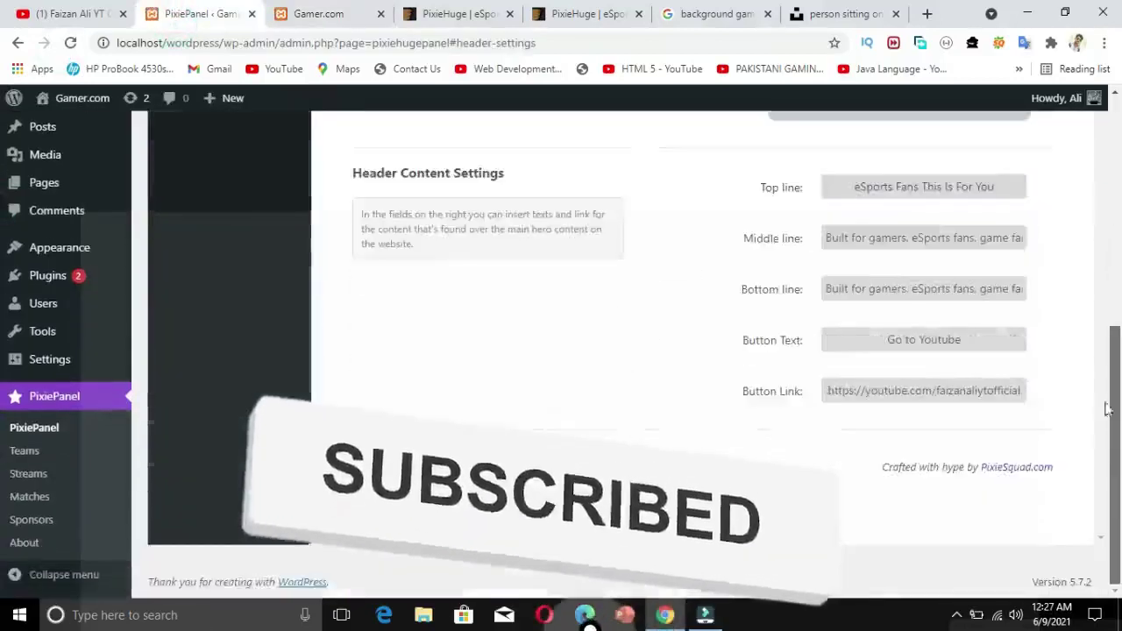
click(407, 552)
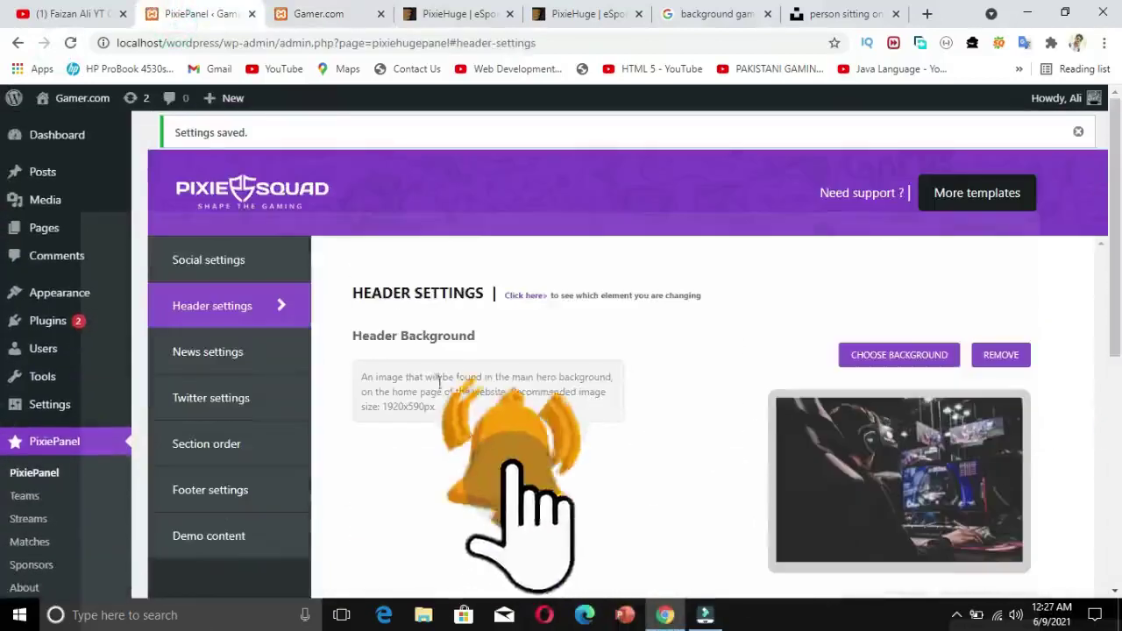
click(244, 356)
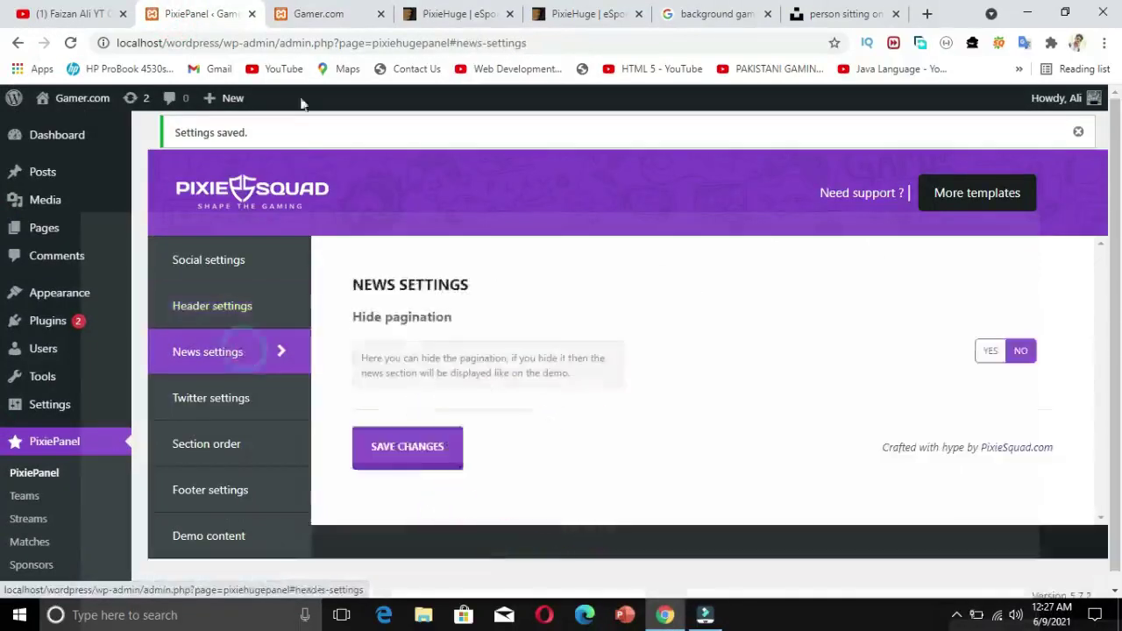
- Examine the Latest news section on the Gamer.com home page and glance at the PixieHuge theme's ThemeForest page
click(318, 16)
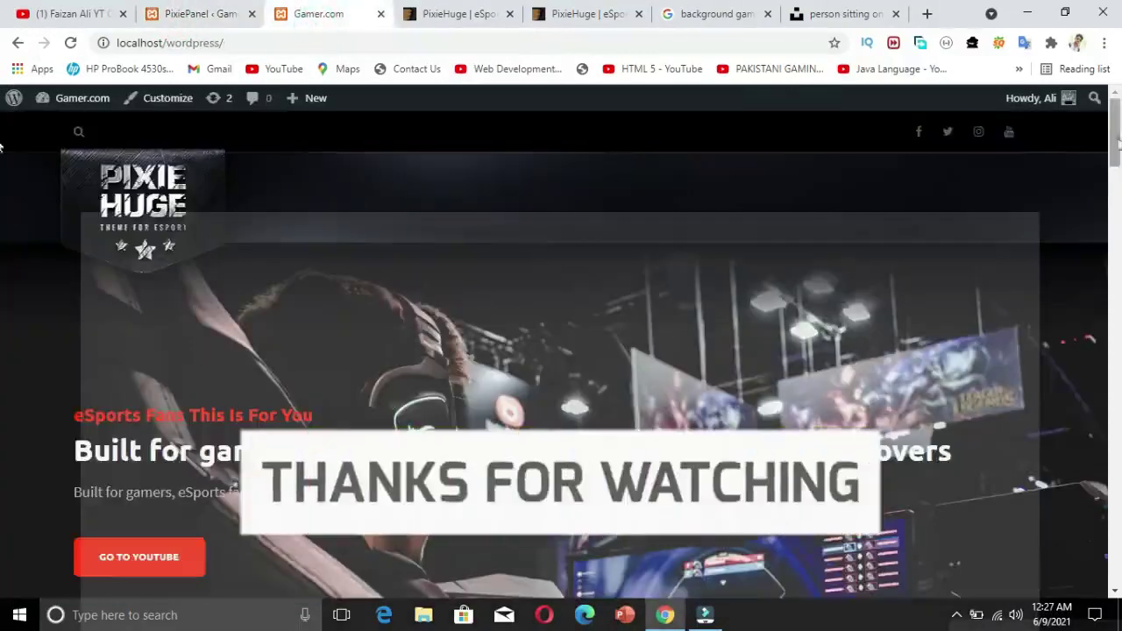
scroll(419, 351, down, 6)
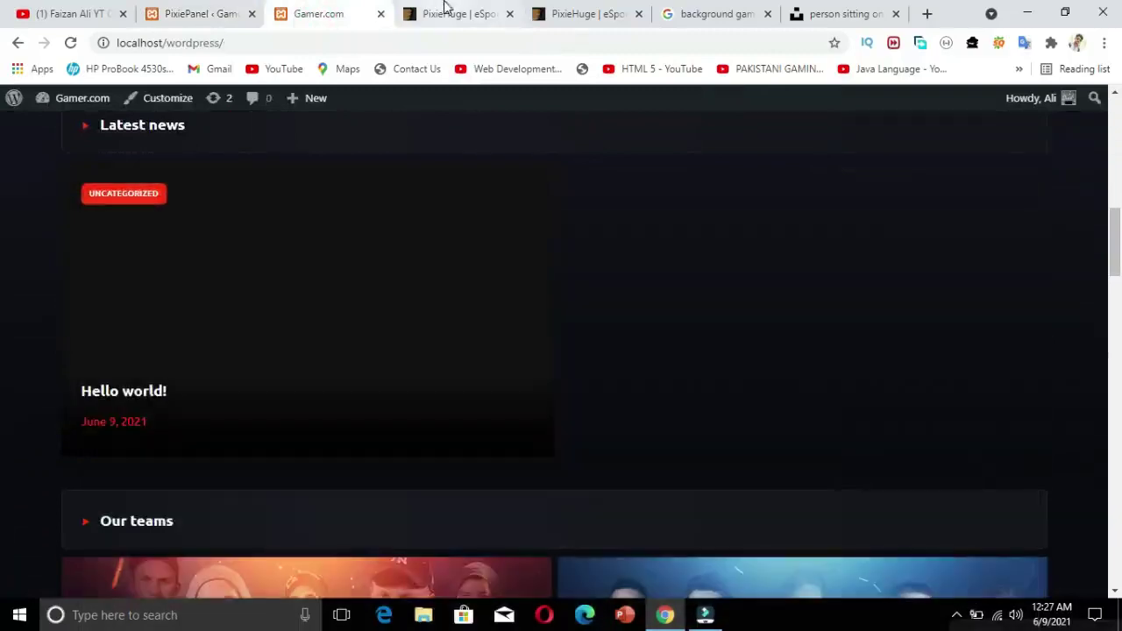
click(444, 10)
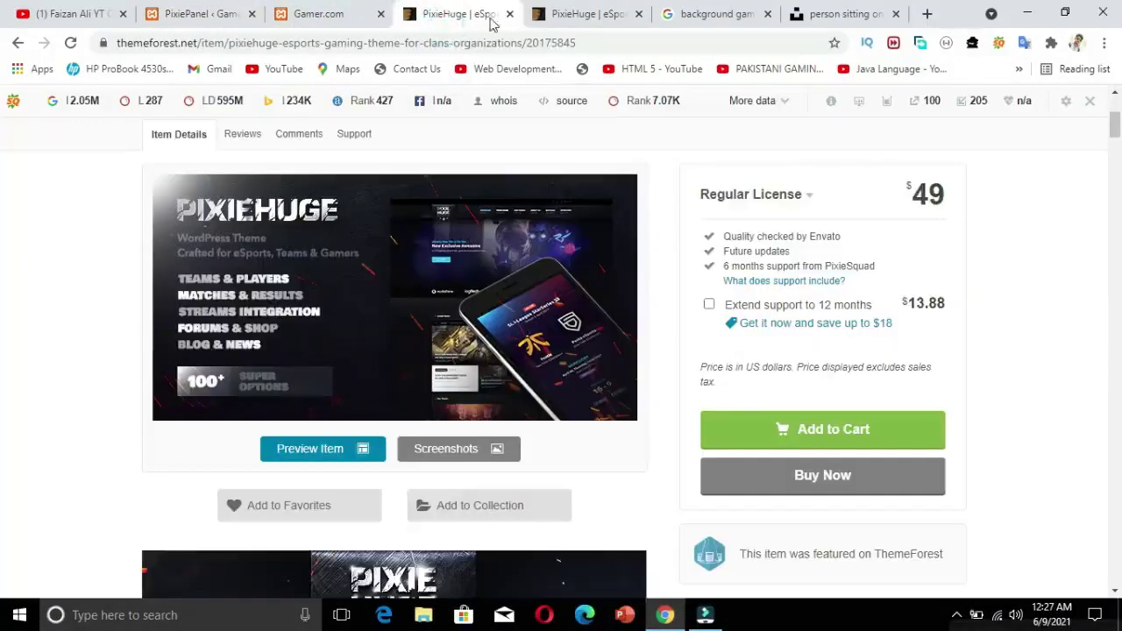
click(320, 14)
scroll(1, 240, up, 6)
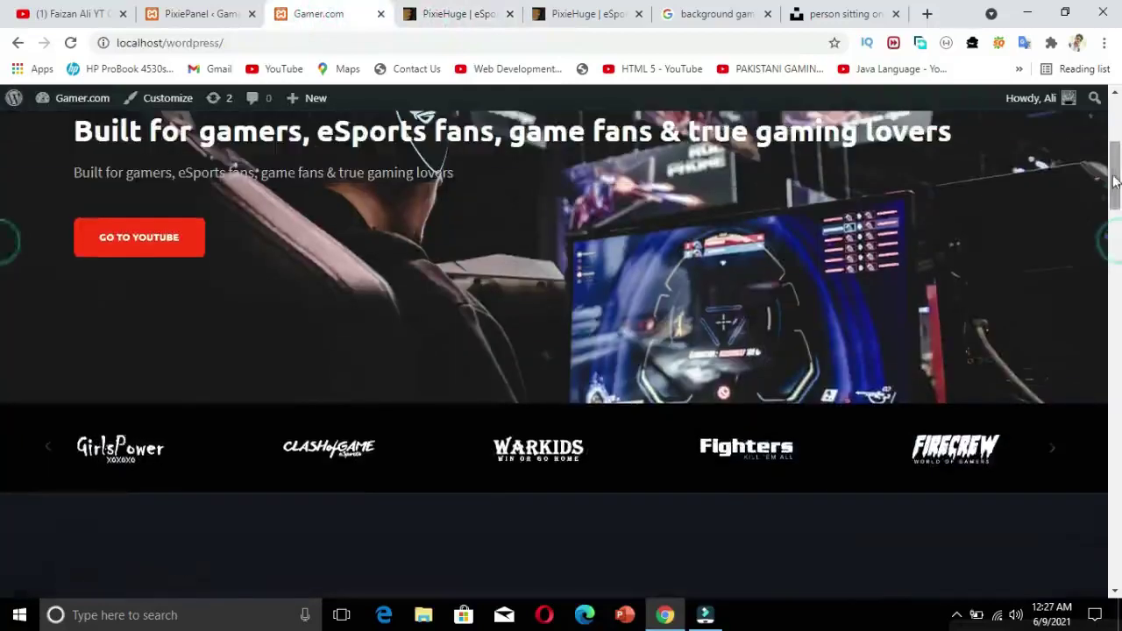
- Start a new WordPress post from the admin page and close the two PixieHuge theme pages
click(208, 10)
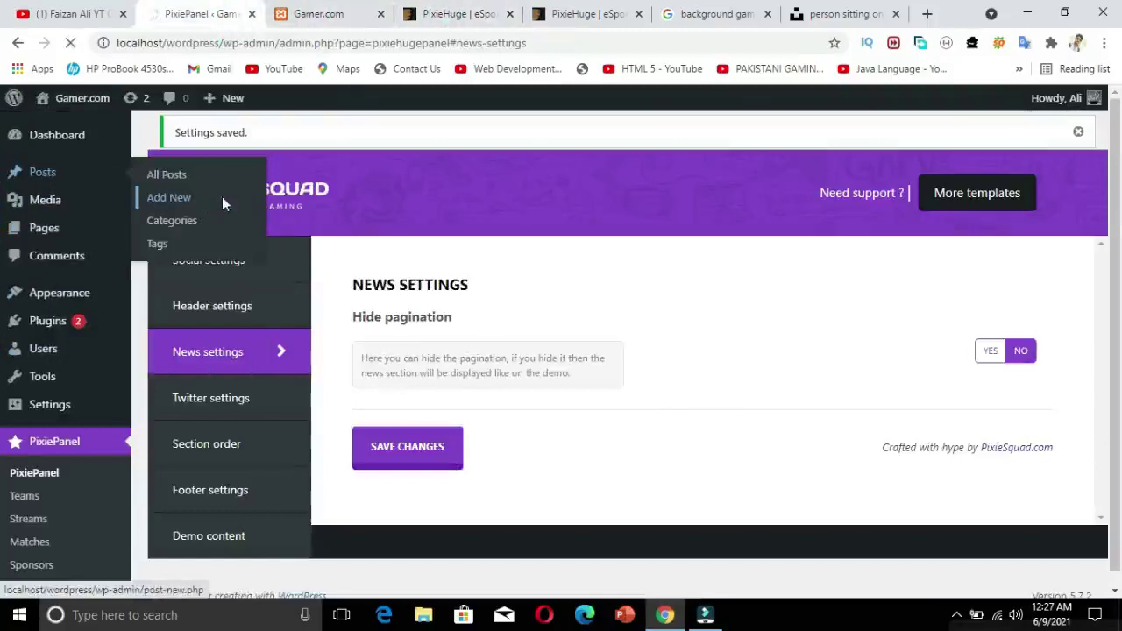
click(313, 10)
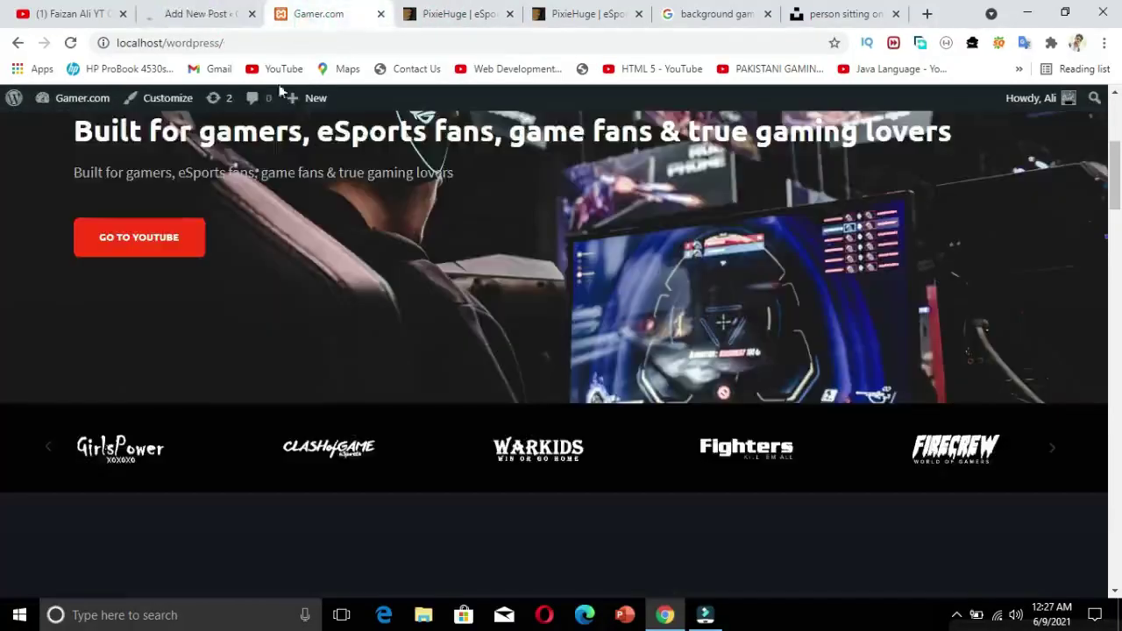
click(508, 15)
click(508, 15)
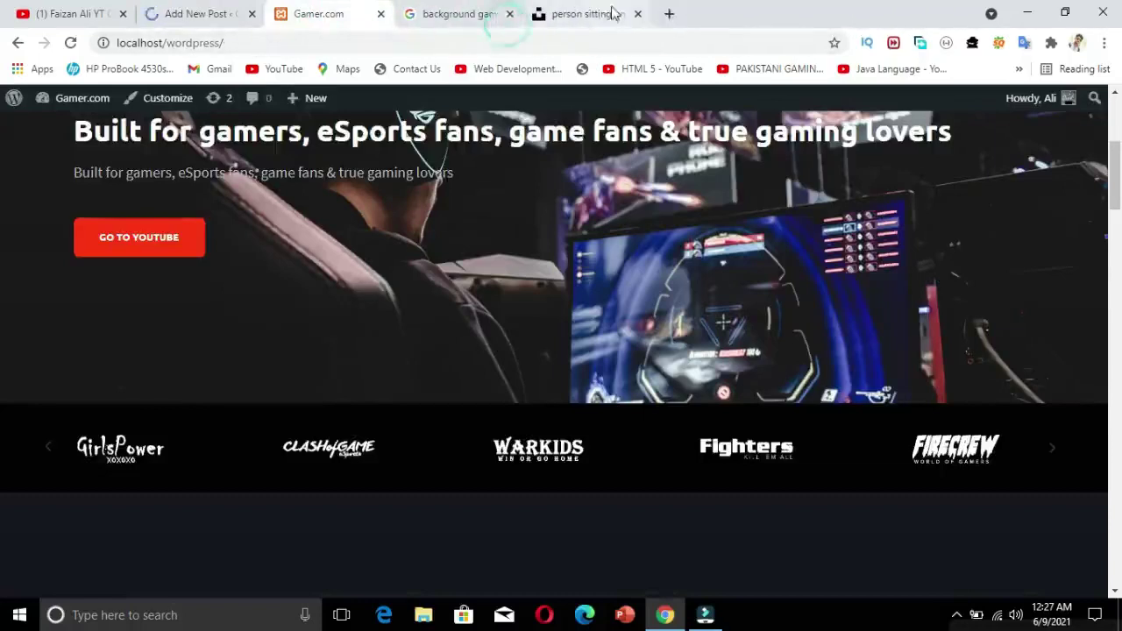
- Search Google for "gaming" on a new page and browse the results, including the Firstpost gaming entry, for post content
click(669, 16)
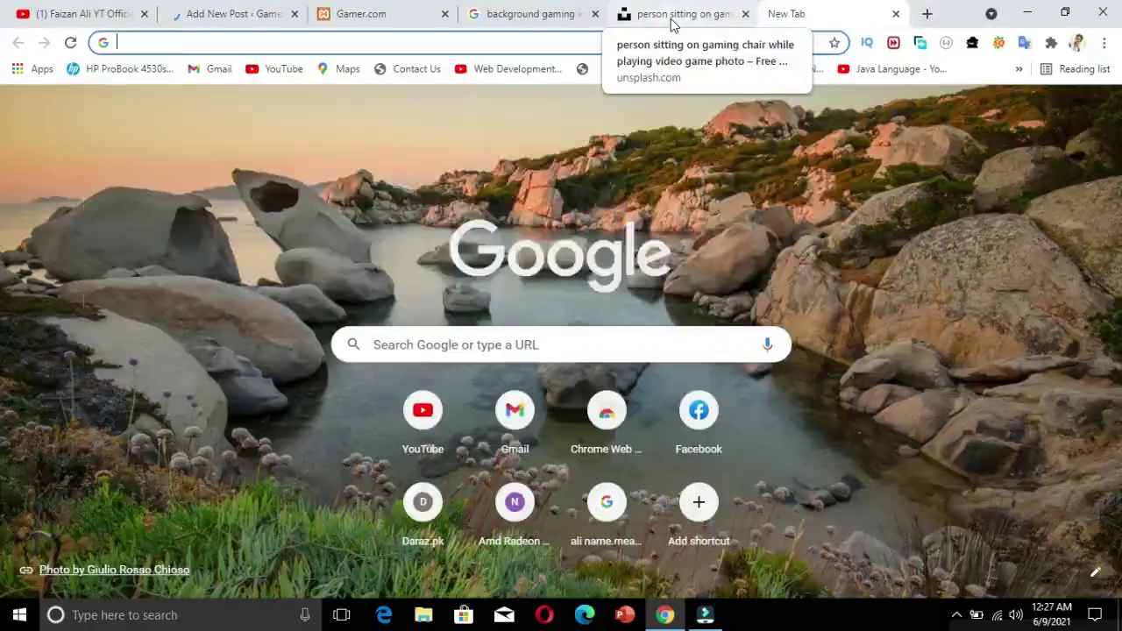
click(665, 616)
click(665, 616)
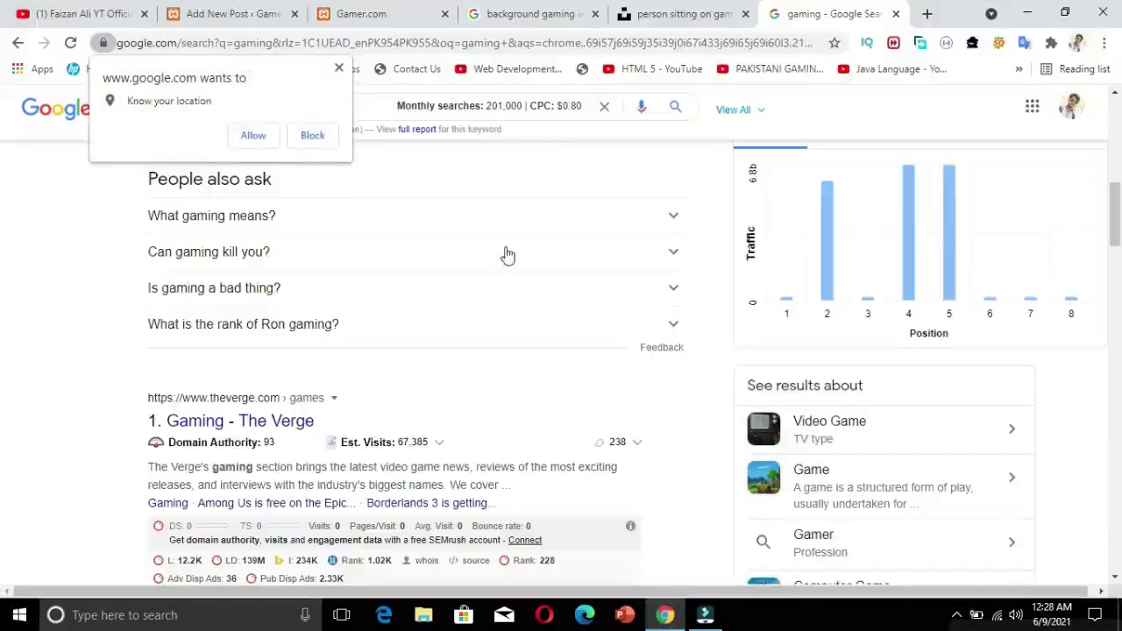
click(338, 67)
drag(1118, 208, 1118, 444)
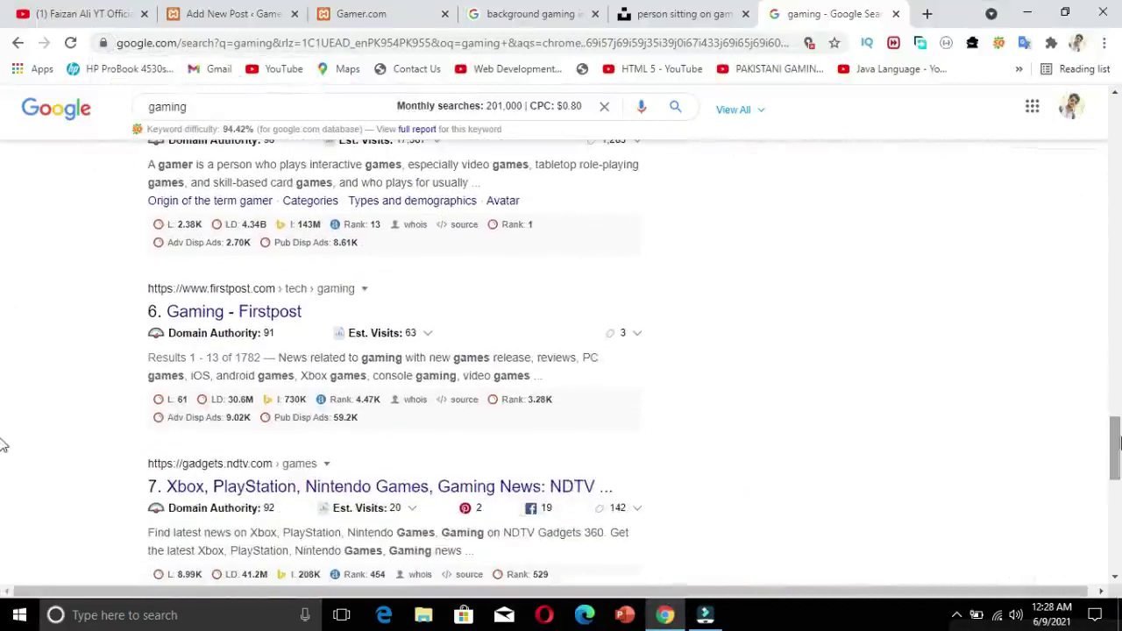
click(276, 312)
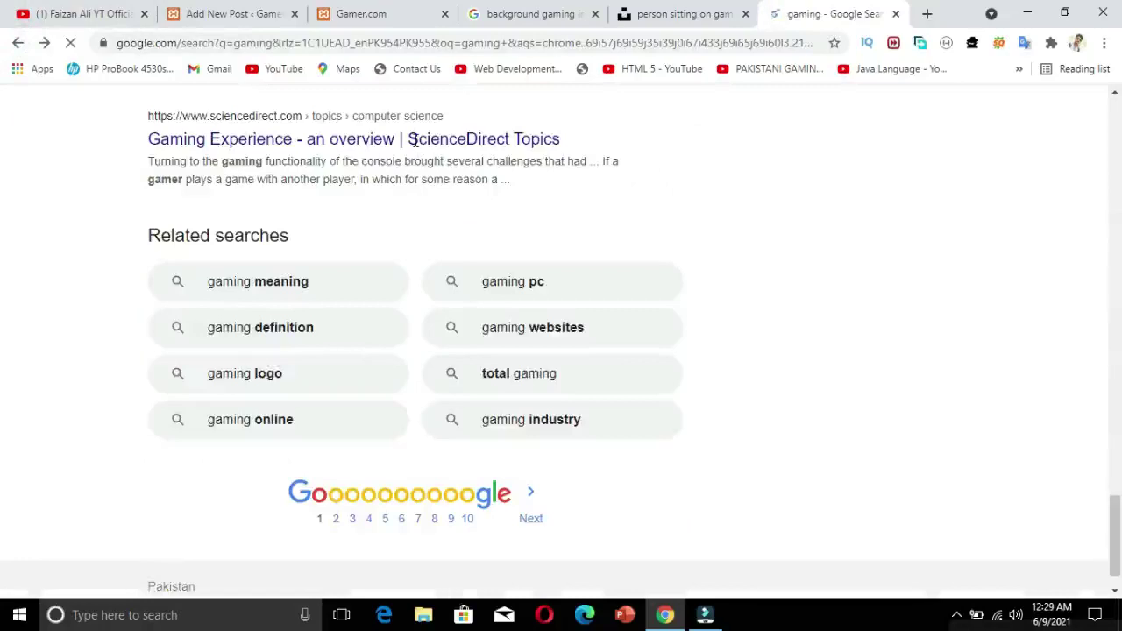
drag(1115, 526, 1095, 192)
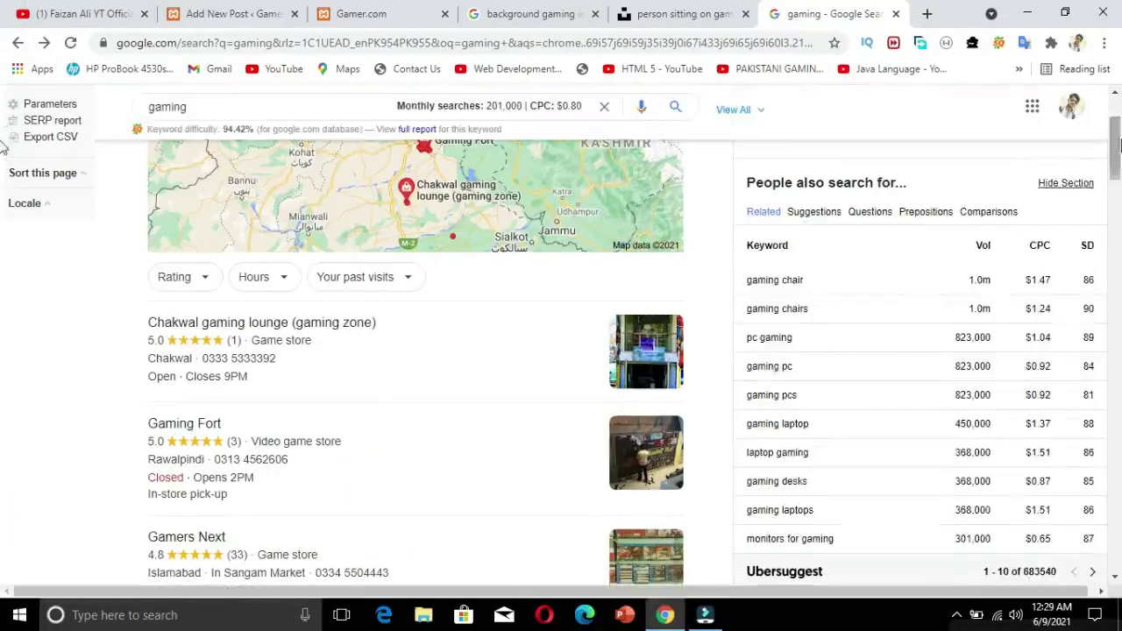
drag(1115, 136, 1115, 110)
- Replace the Google query with the suggested search "pubg game download for pc" and run it
triple_click(354, 137)
key(BackSpace)
text(pub)
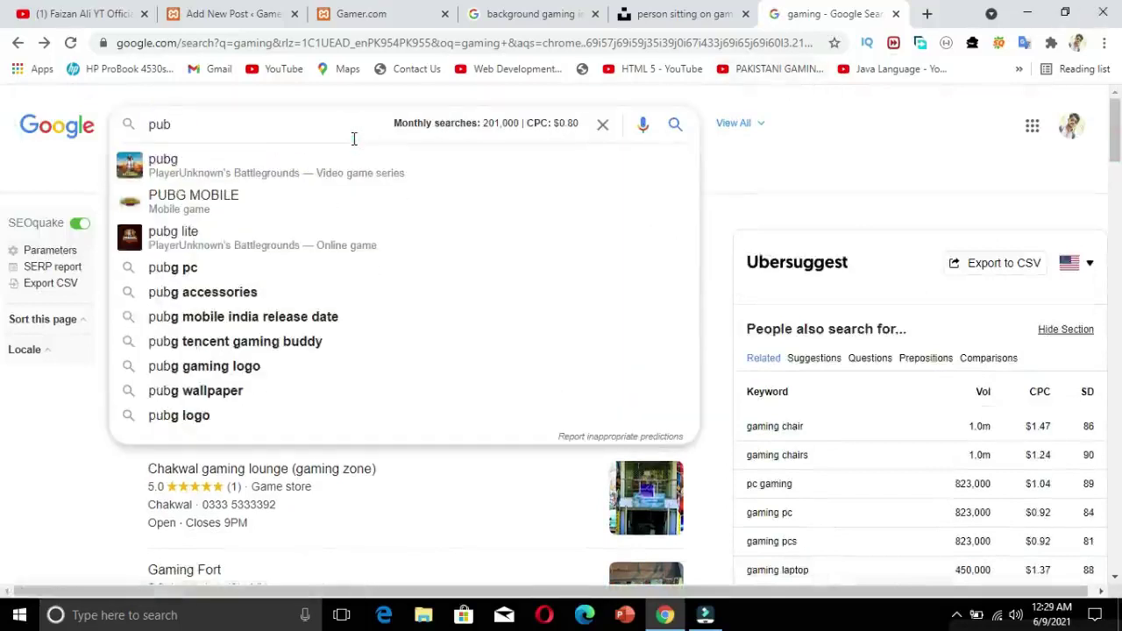
text(g )
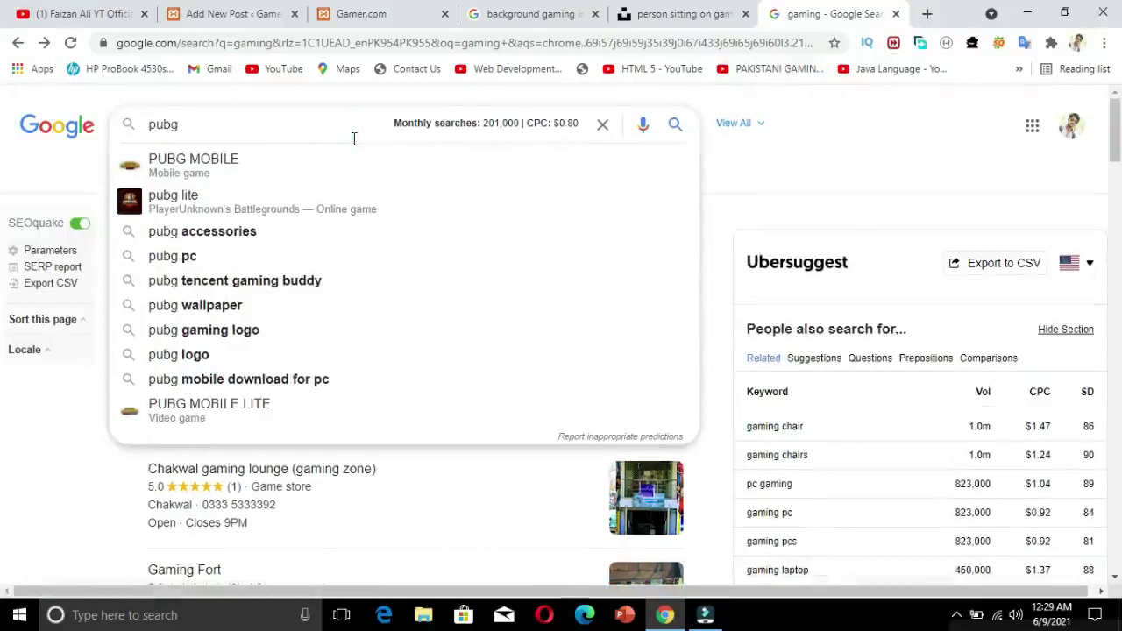
text(gam)
key(Down)
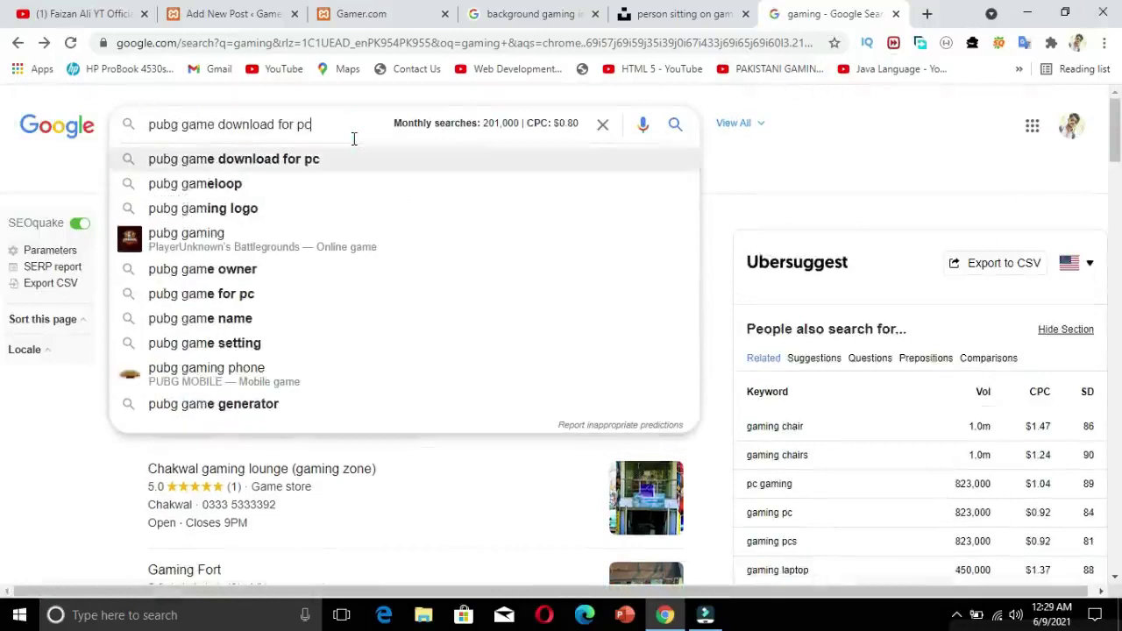
key(Return)
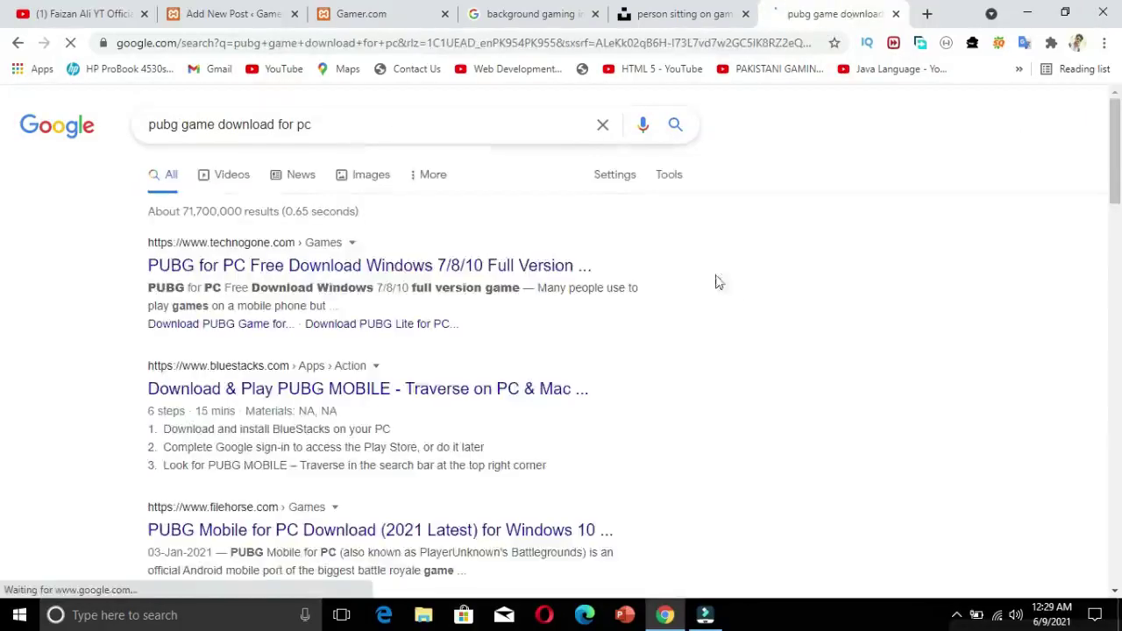
- Open the Techworm article on the PUBG PC download from the search results and skim its beginning
drag(1113, 180, 1106, 358)
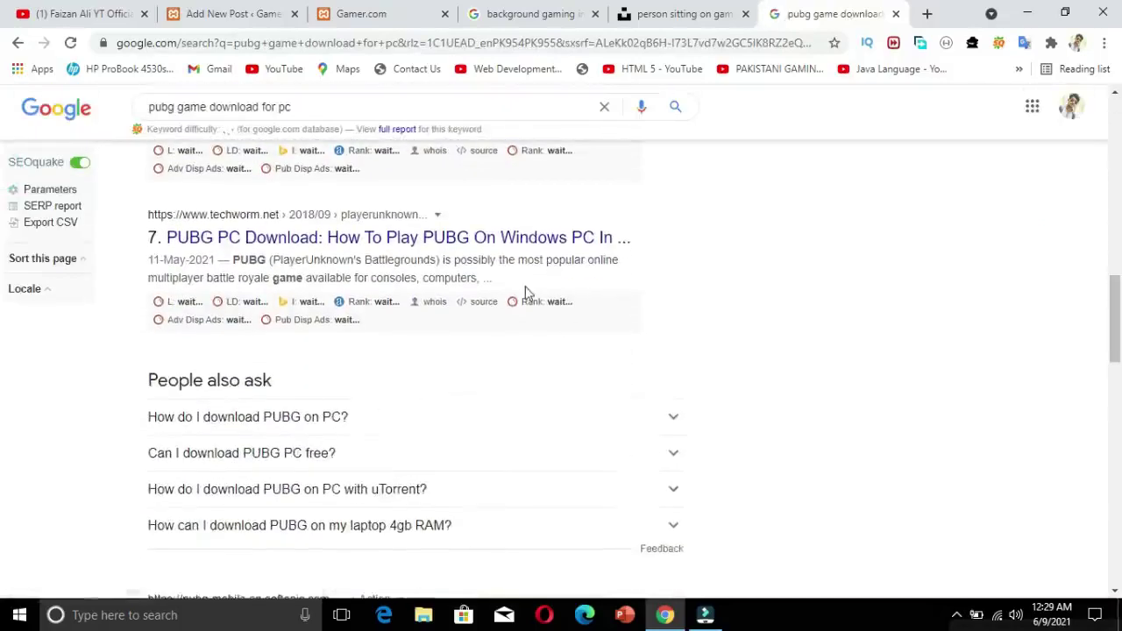
click(509, 240)
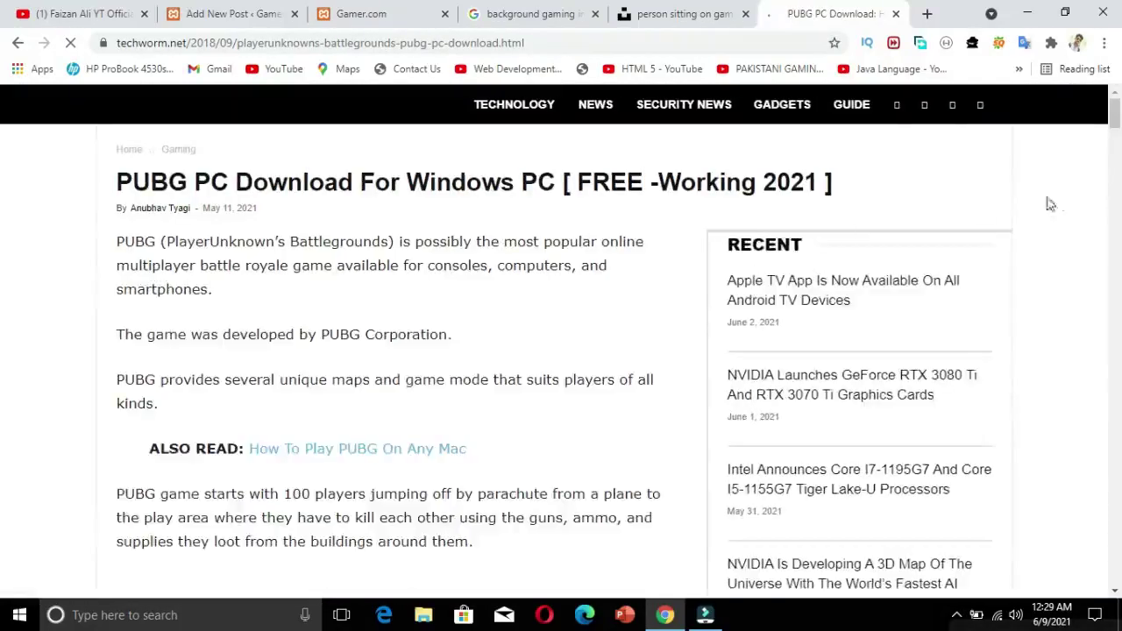
scroll(1117, 141, down, 3)
drag(1117, 140, 1118, 116)
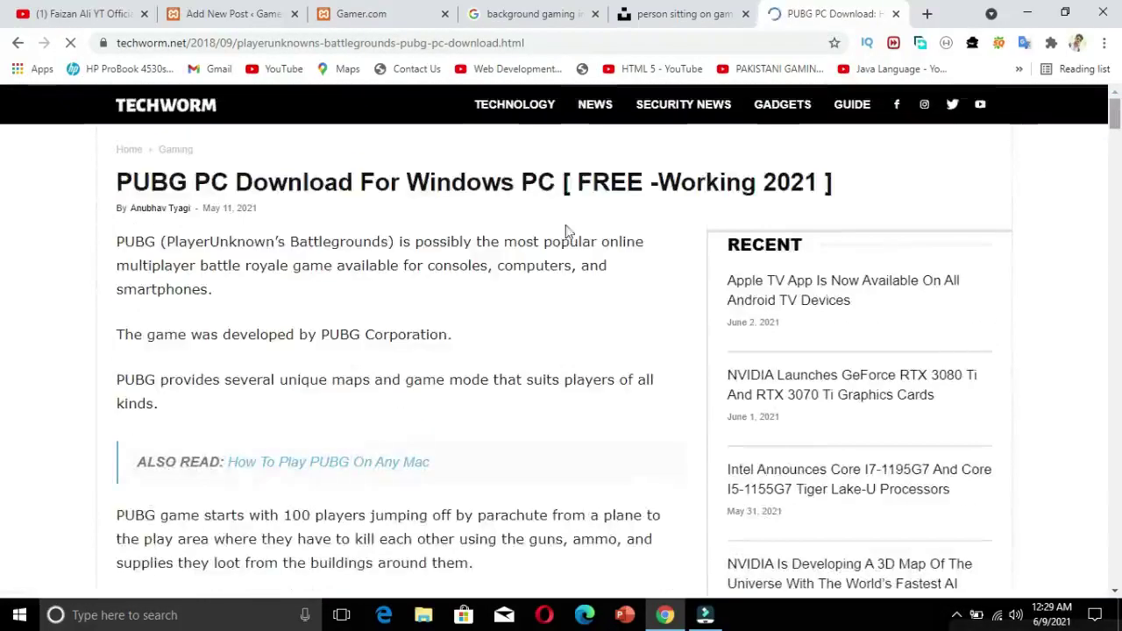
- Copy the Techworm article's headline "PUBG PC Download For Windows PC [ FREE -Working 2021 ]" into the new post as its title
drag(117, 215, 838, 234)
key(ctrl+c)
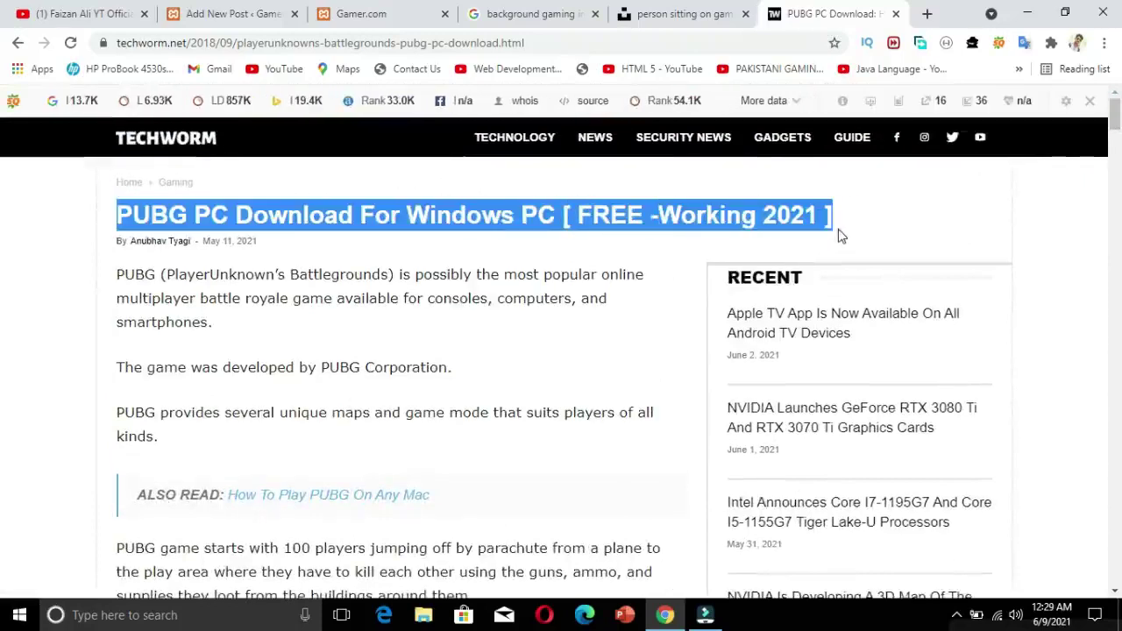
click(223, 14)
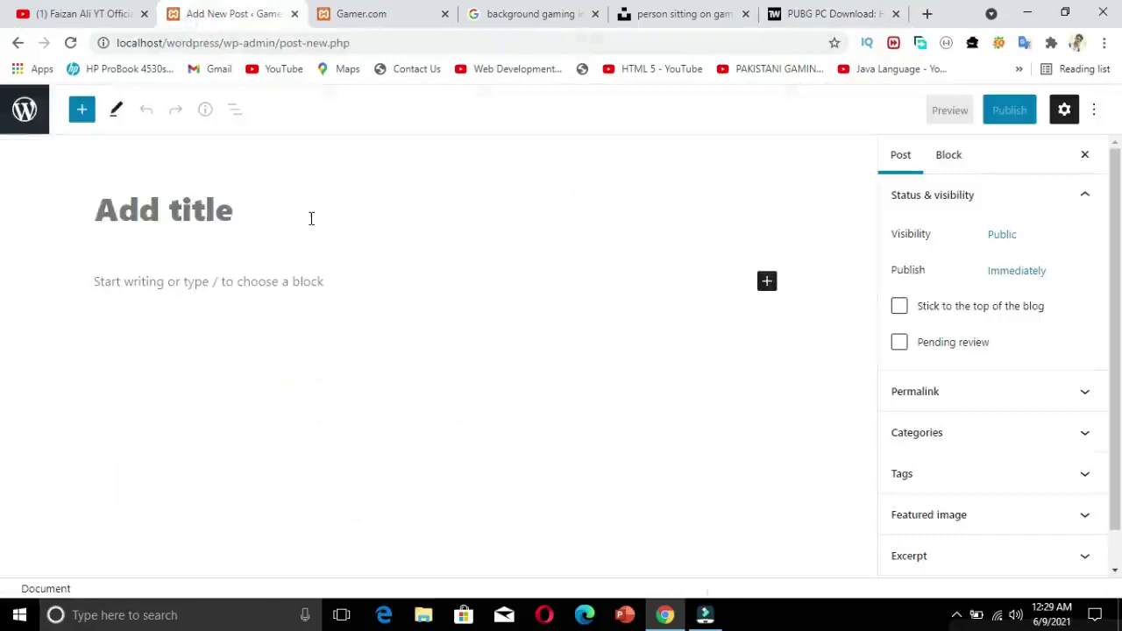
key(ctrl+v)
click(153, 328)
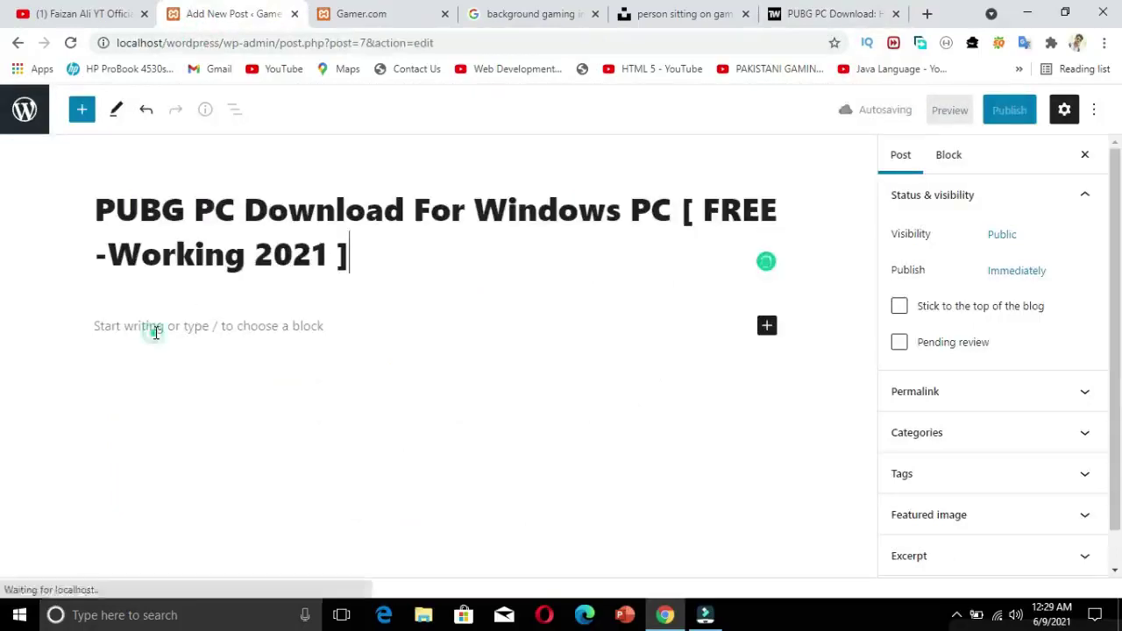
- Copy the Techworm article's opening paragraphs, from "PUBG (PlayerUnknown's Battlegrounds)" through "players of all kinds.", into the new post's body
click(355, 21)
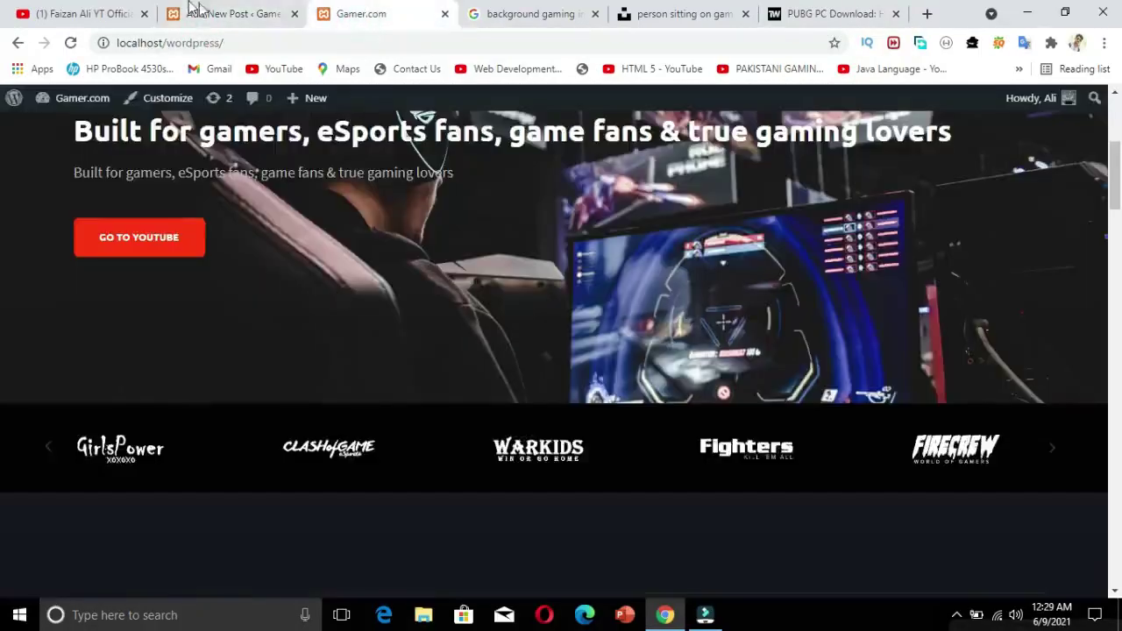
click(531, 18)
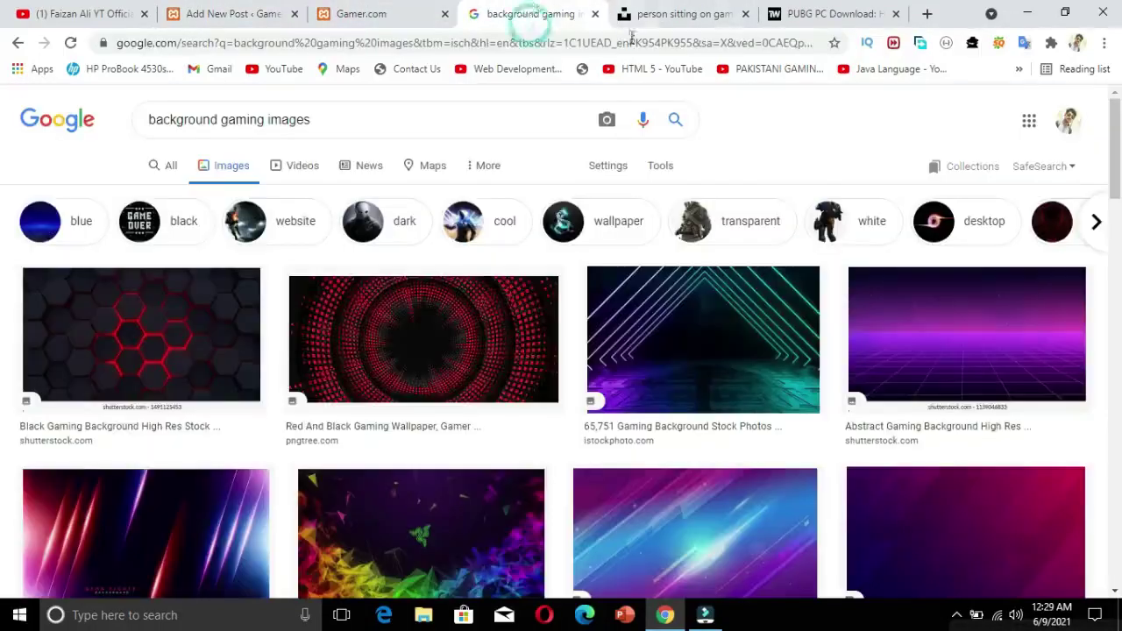
click(675, 15)
click(811, 11)
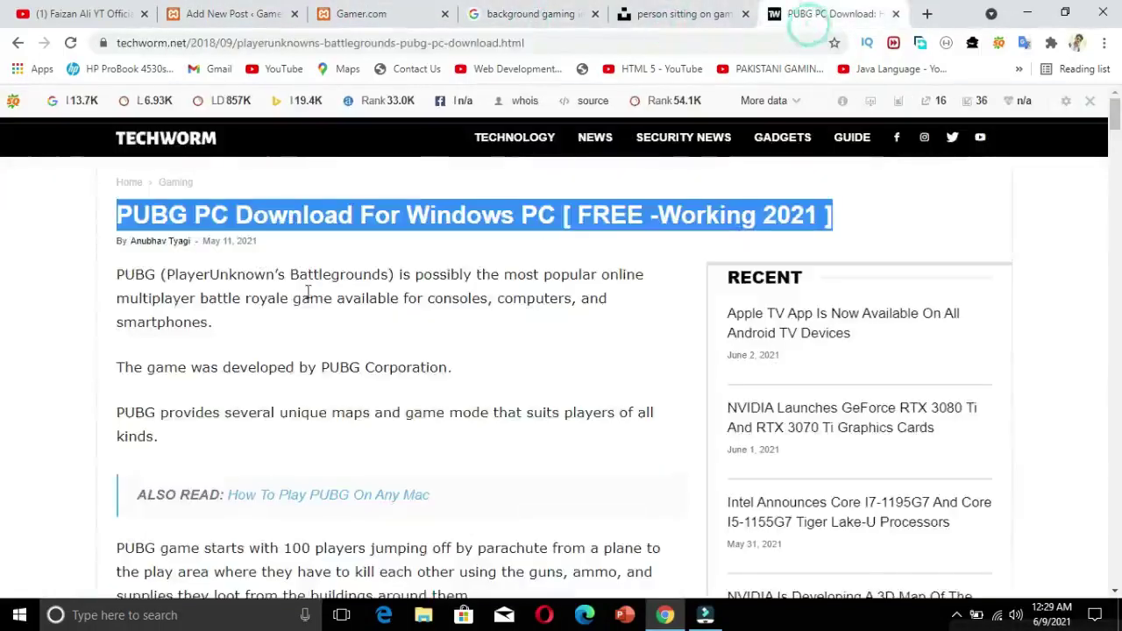
drag(120, 277, 213, 435)
key(ctrl+c)
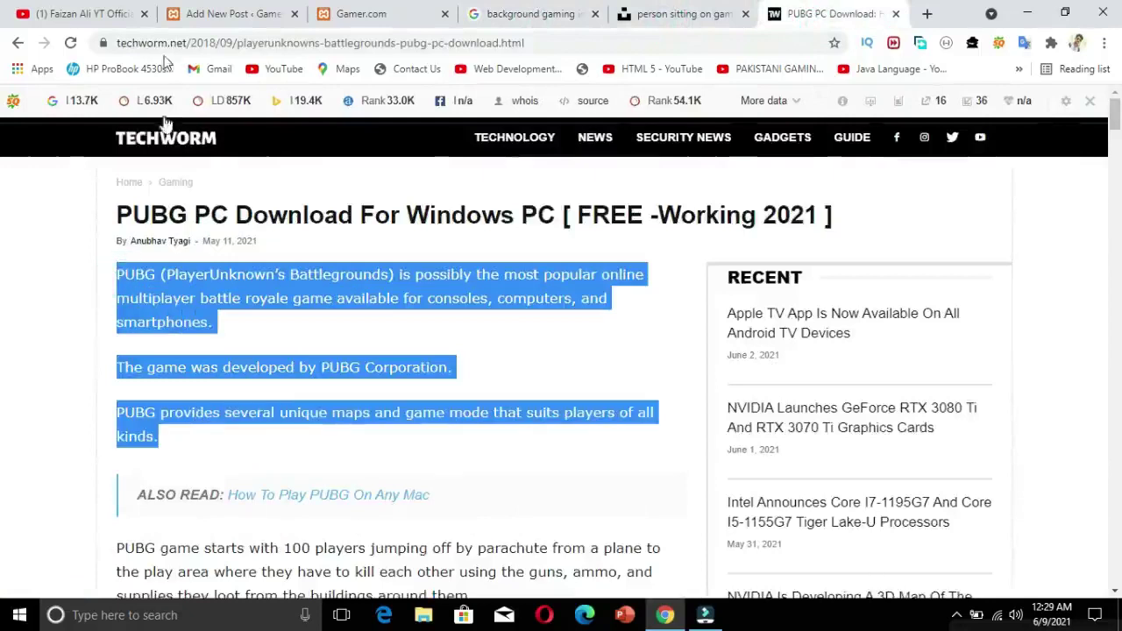
click(230, 14)
click(311, 314)
key(ctrl+v)
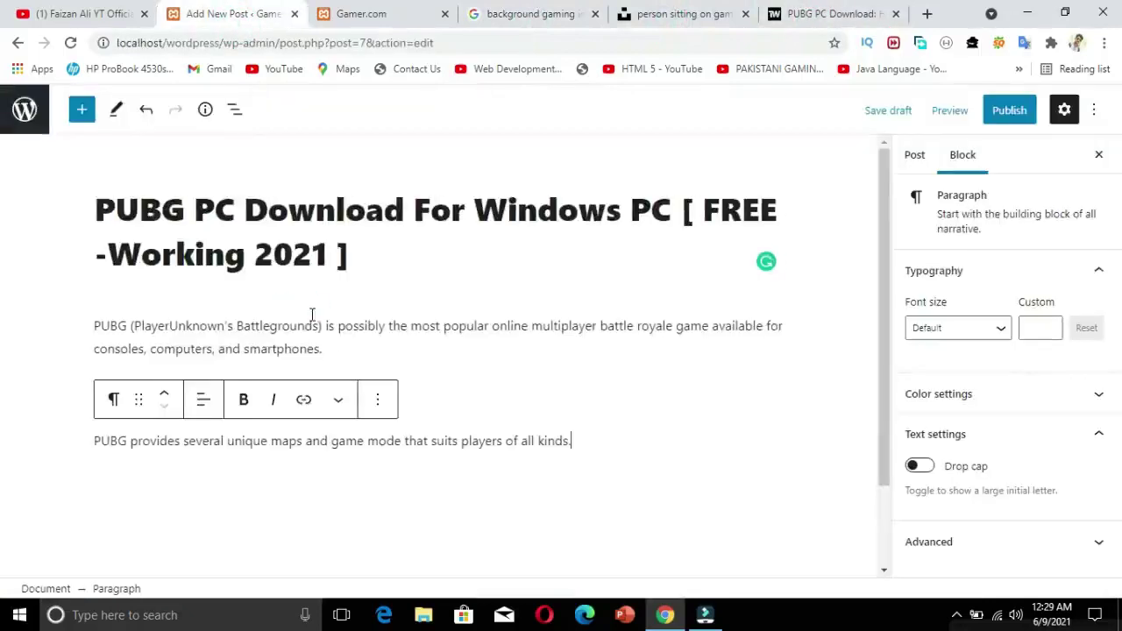
- Copy the Techworm article's "ALSO READ: How To Play PUBG On Any Mac" line into a new paragraph at the end of the post
click(407, 361)
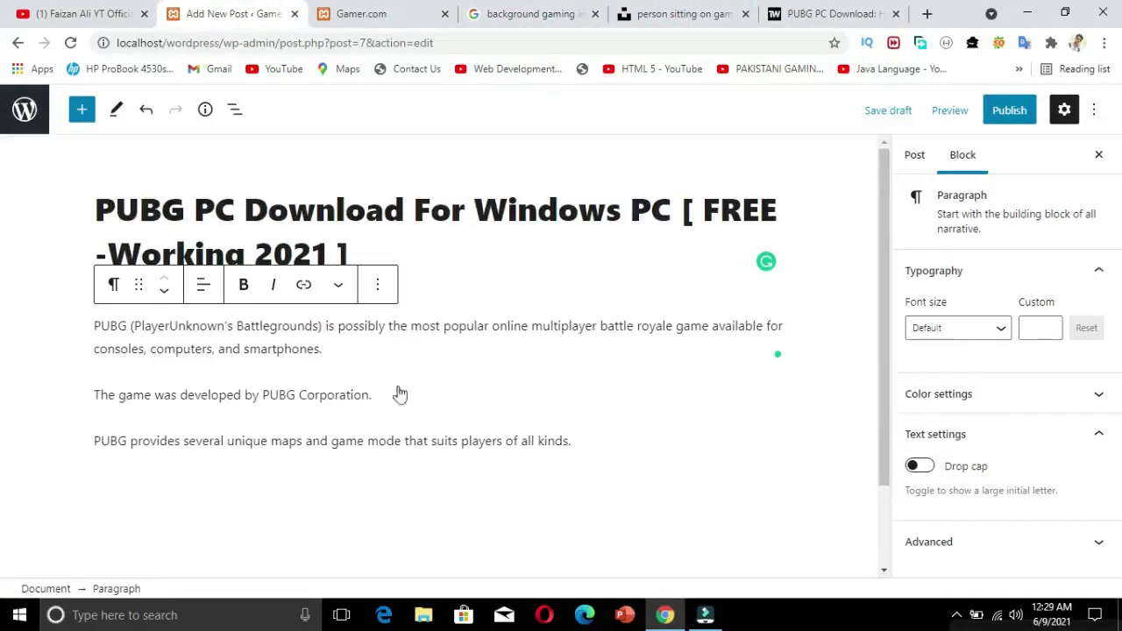
click(610, 438)
key(Return)
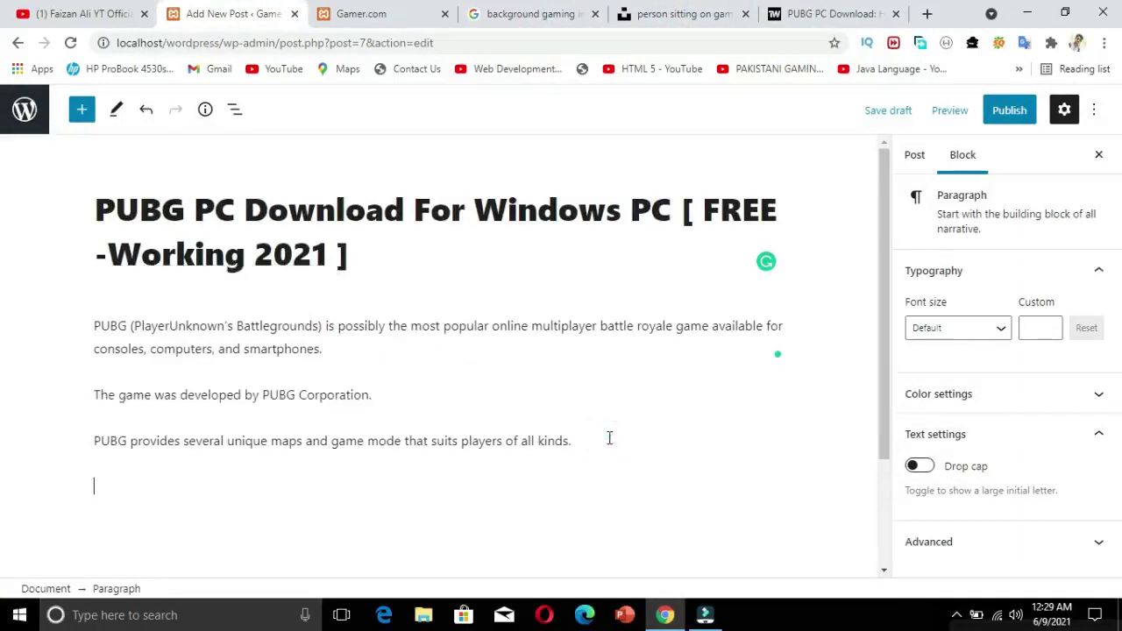
click(822, 13)
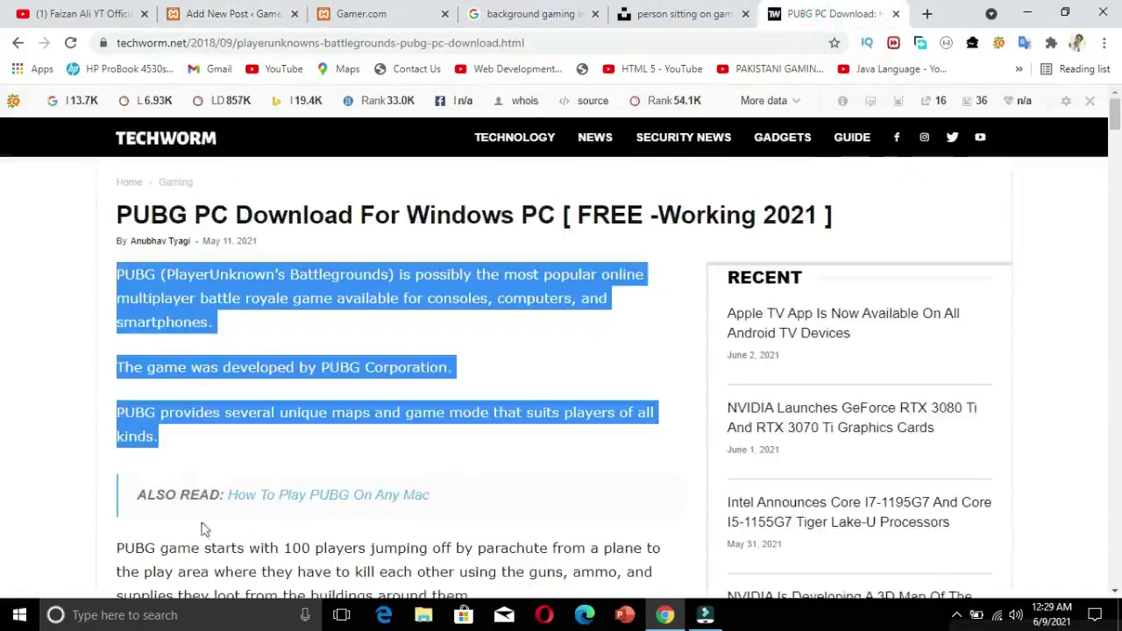
drag(138, 498, 455, 495)
key(ctrl+c)
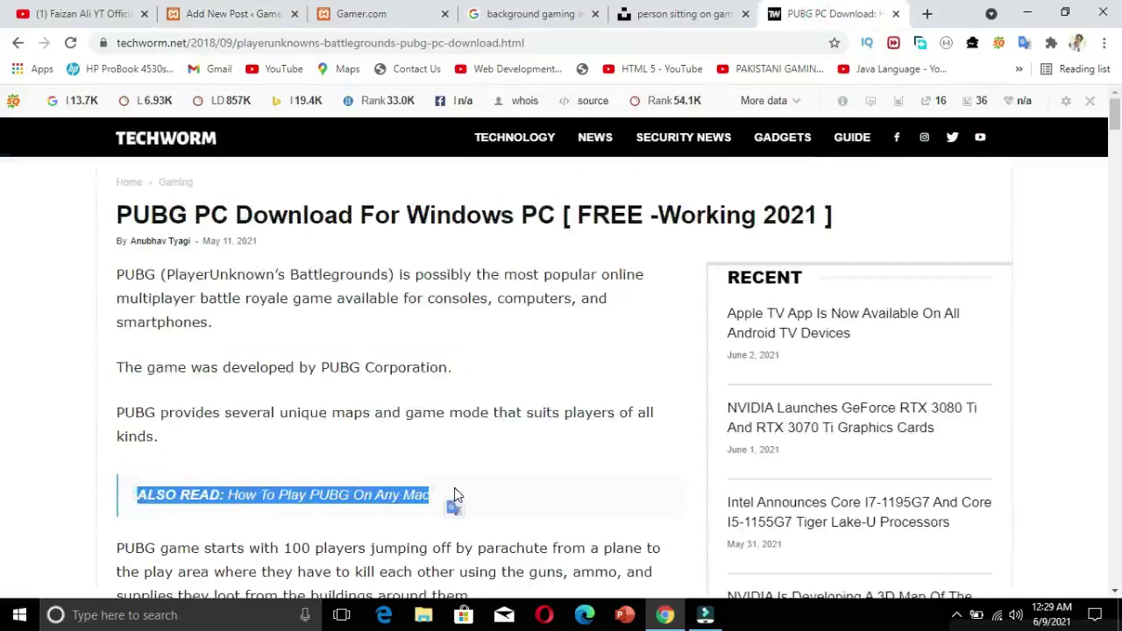
click(672, 14)
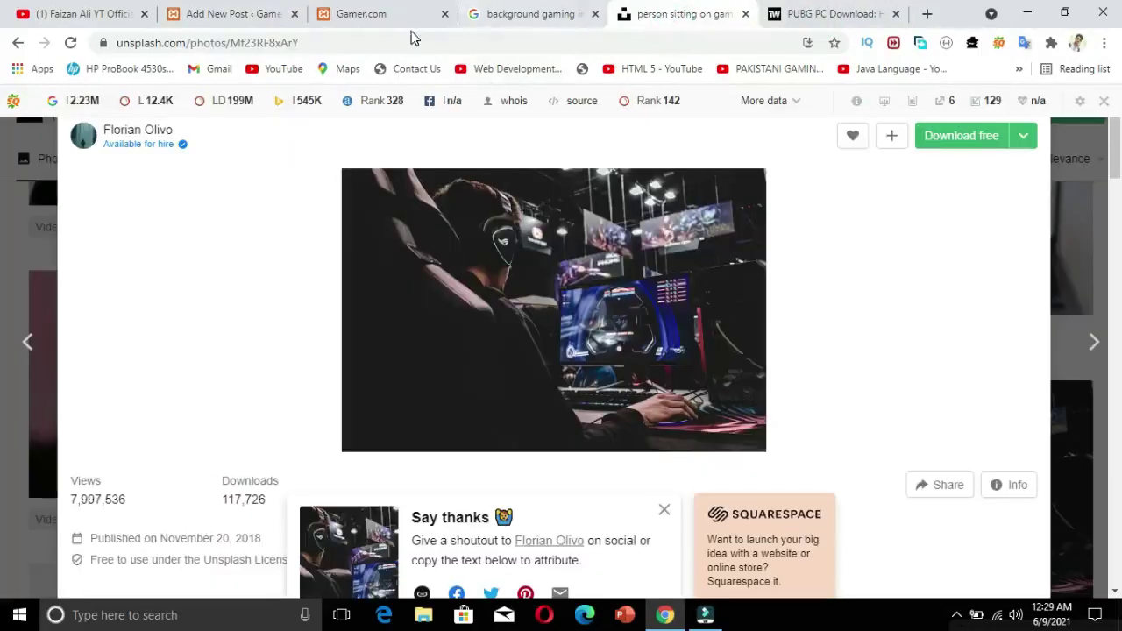
click(191, 15)
key(ctrl+v)
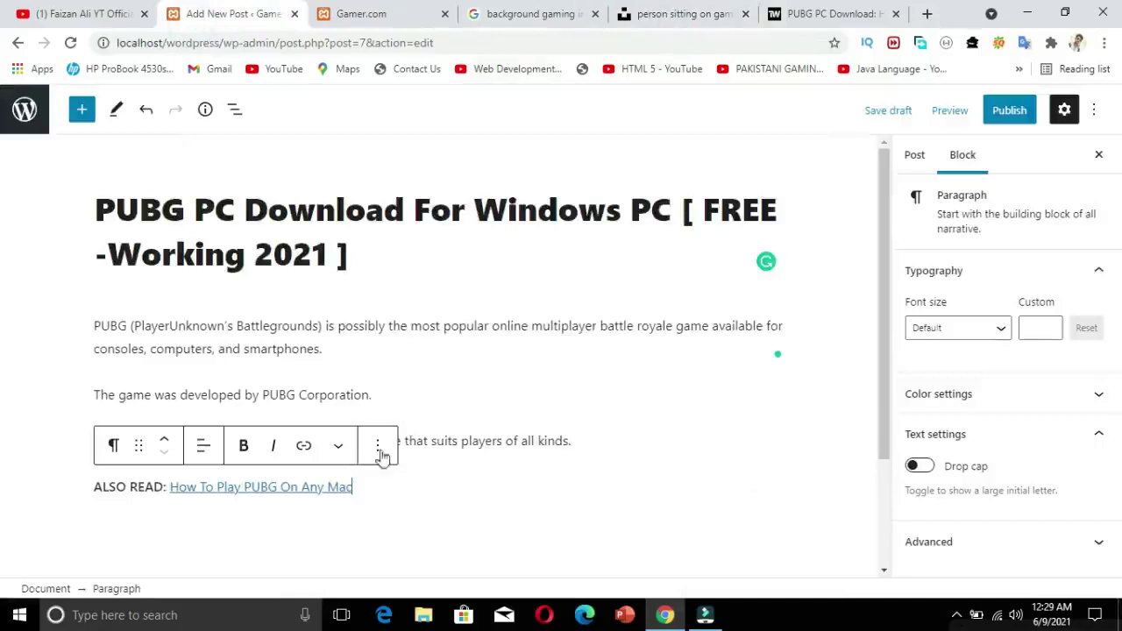
drag(366, 485, 82, 483)
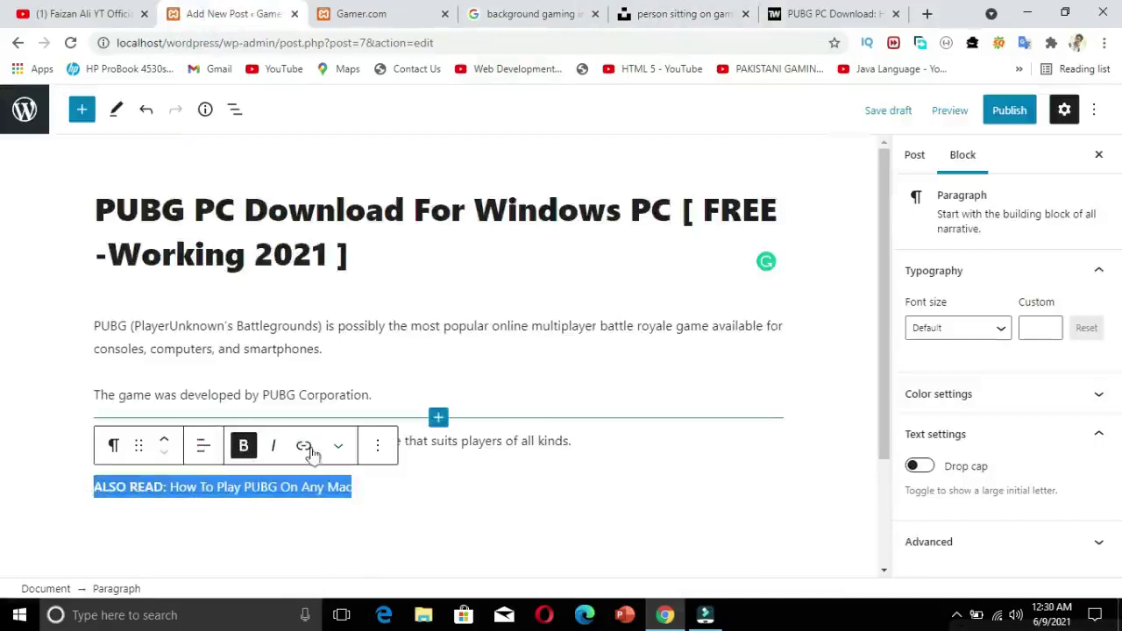
click(378, 447)
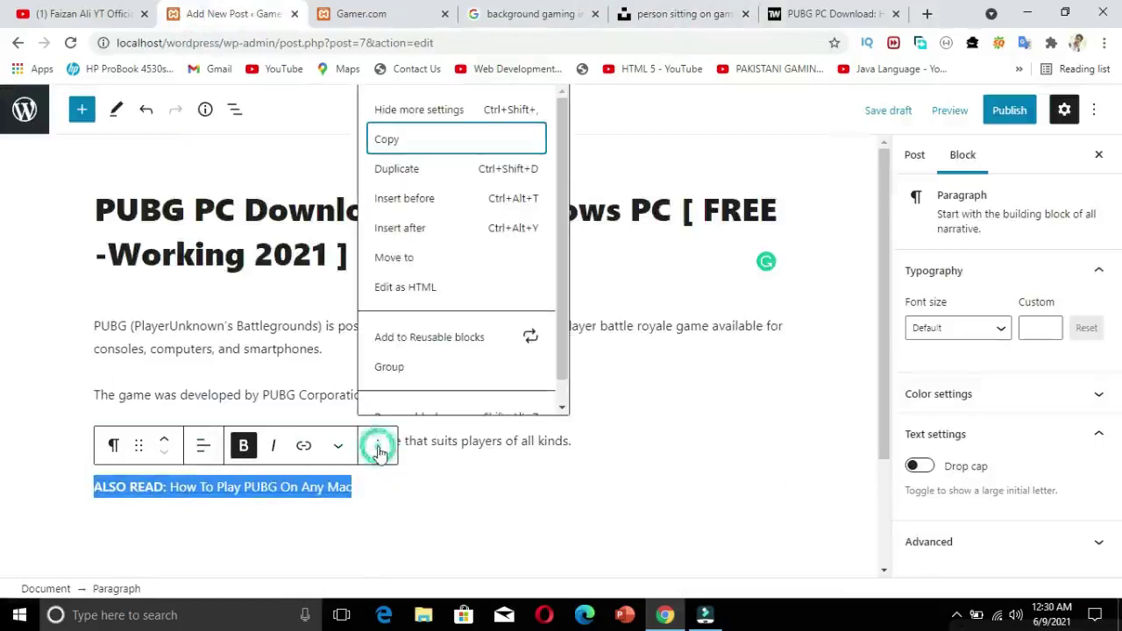
drag(561, 223, 393, 333)
click(337, 446)
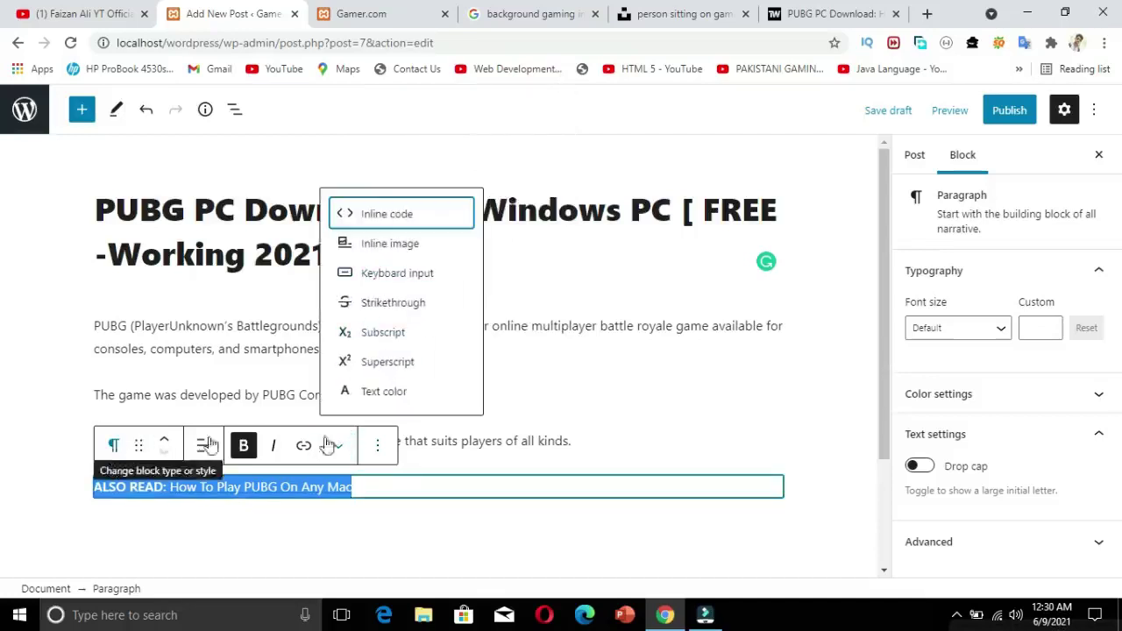
drag(888, 219, 940, 434)
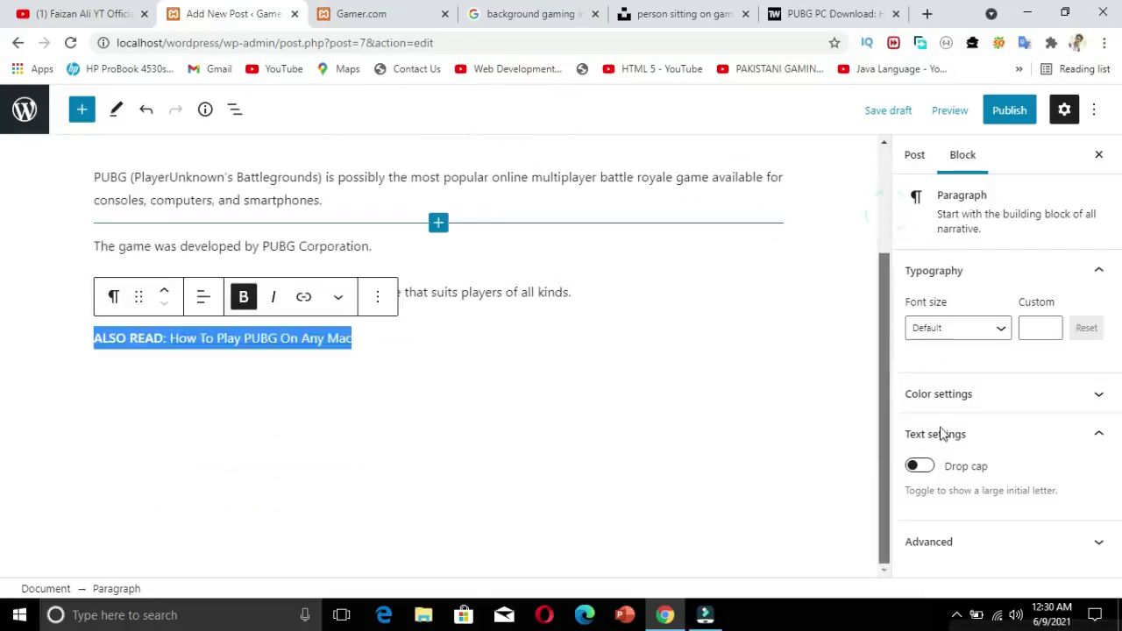
click(946, 327)
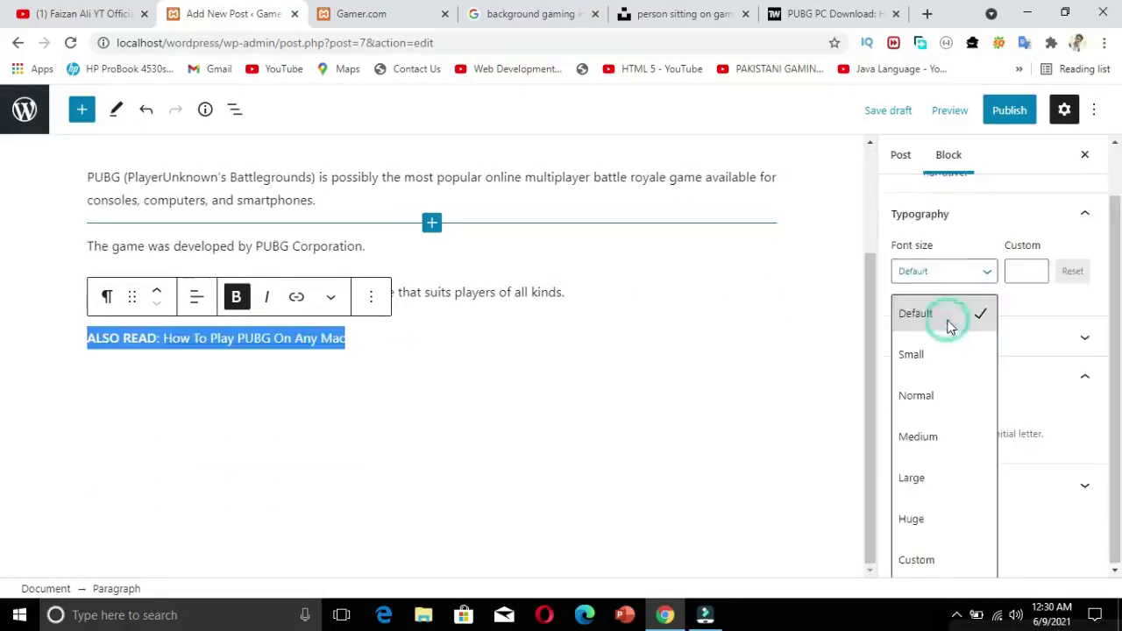
click(949, 327)
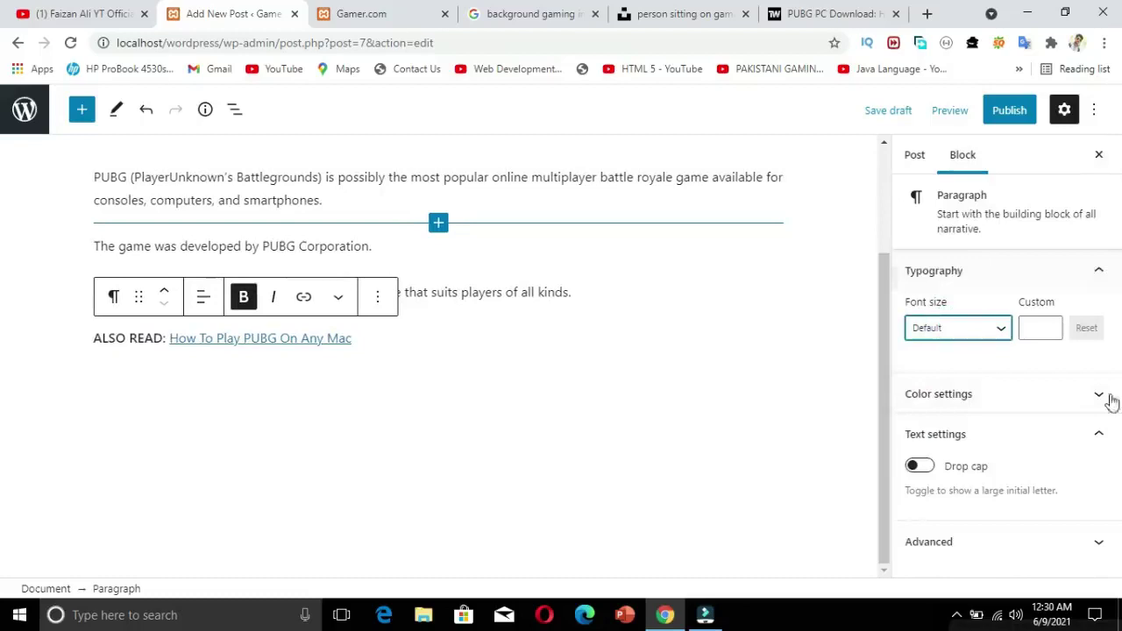
- Transform the "ALSO READ: How To Play PUBG On Any Mac" paragraph into a Quote block without a citation
click(381, 337)
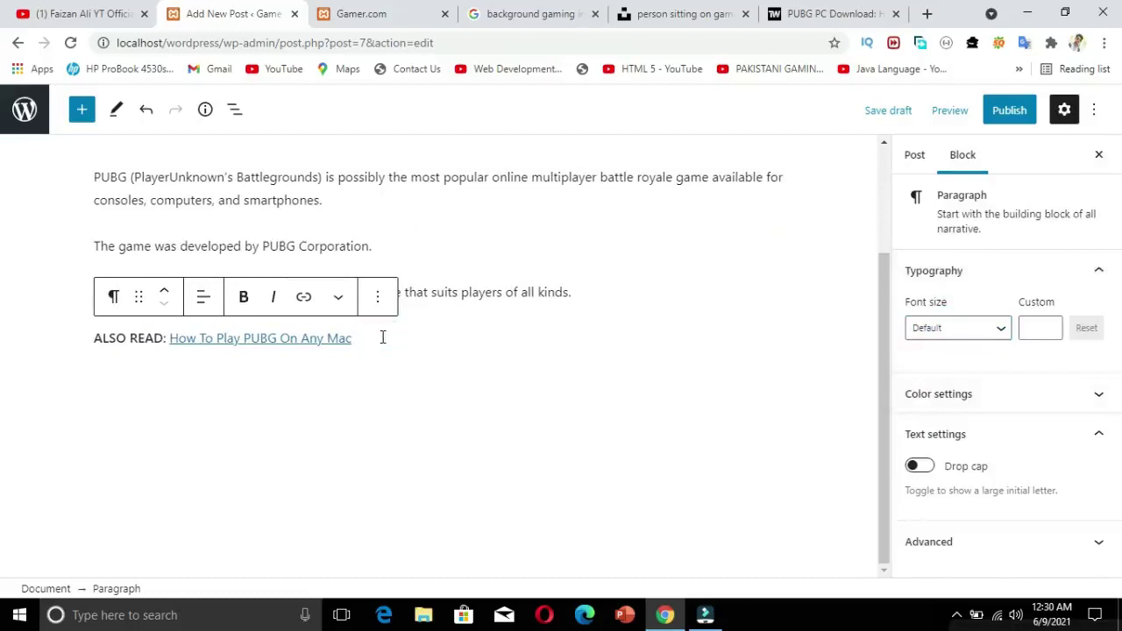
click(113, 297)
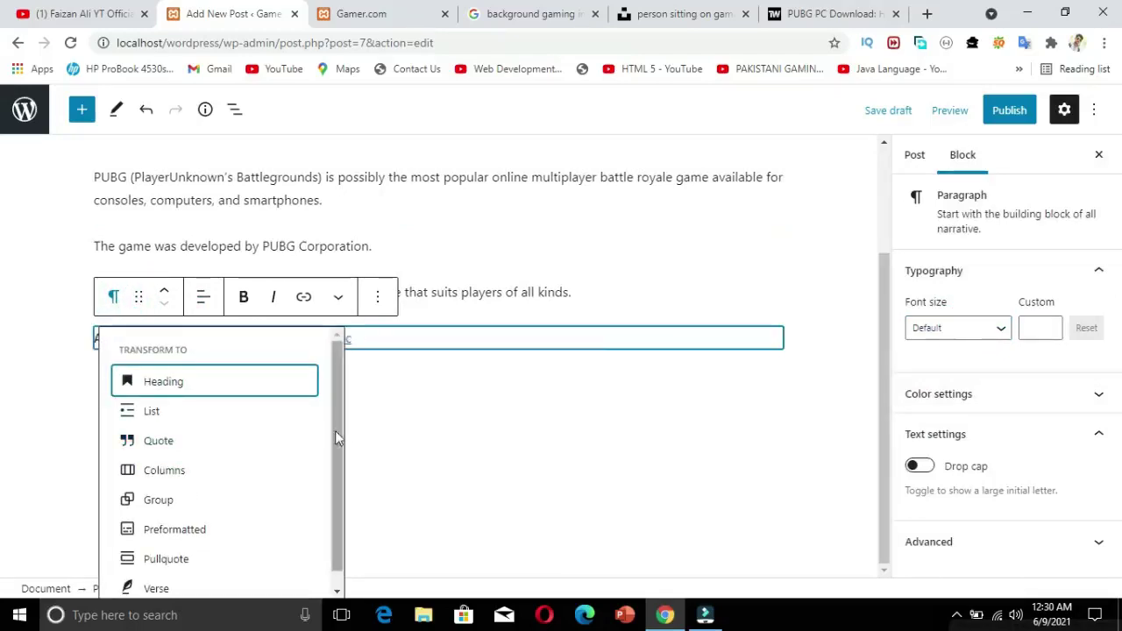
drag(335, 430, 332, 447)
click(259, 427)
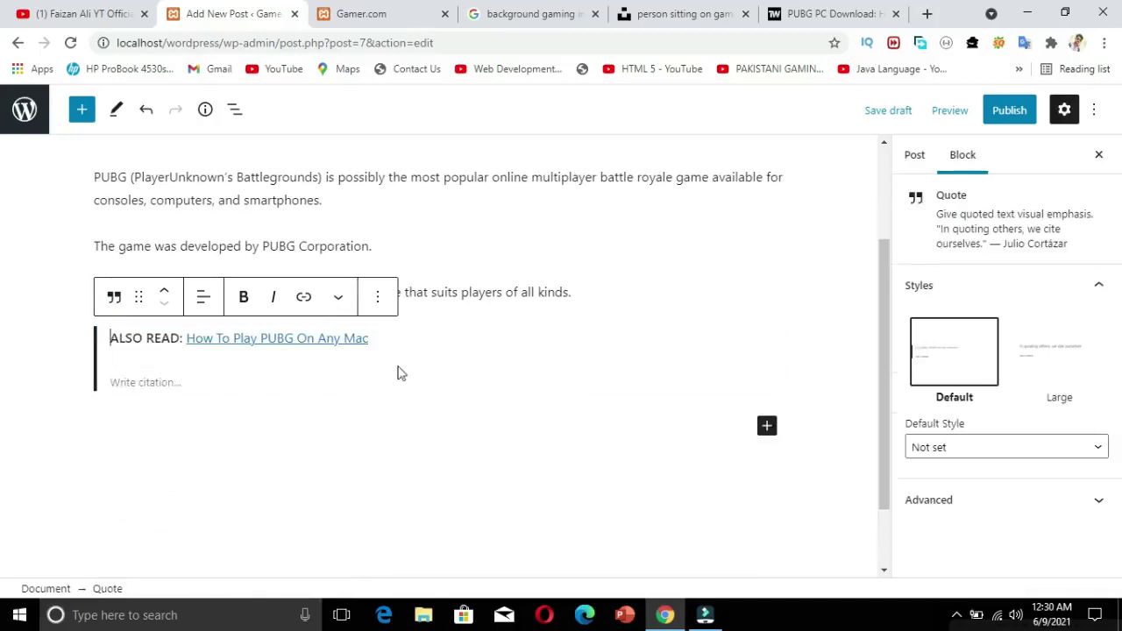
click(277, 401)
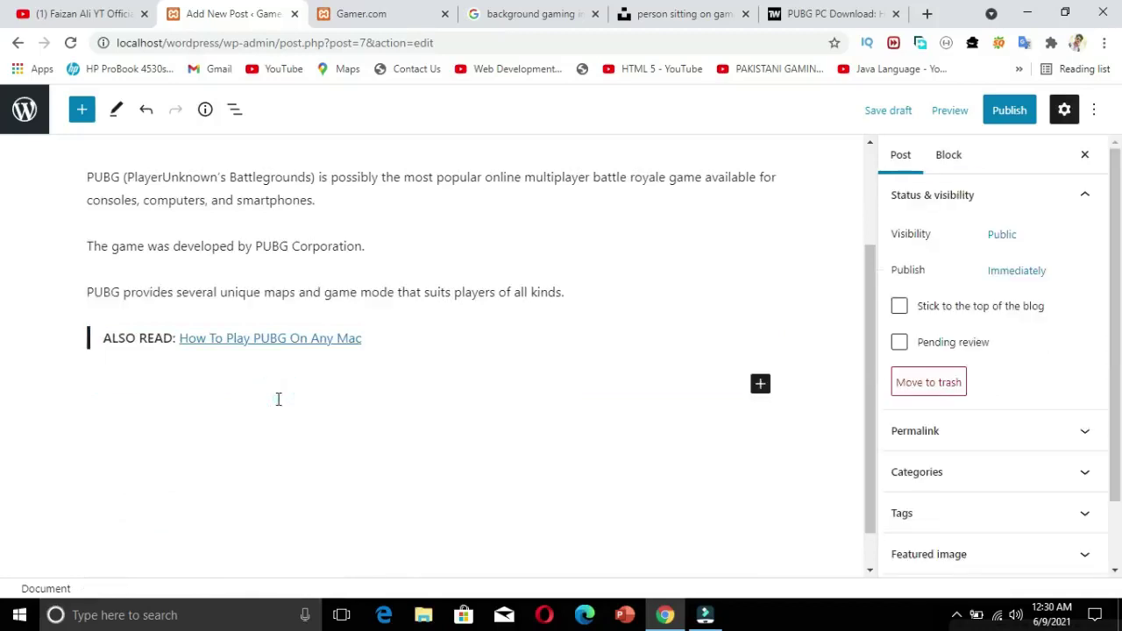
- Remove the extra line from the "ALSO READ" quote and start an empty paragraph below it
click(417, 344)
key(Return)
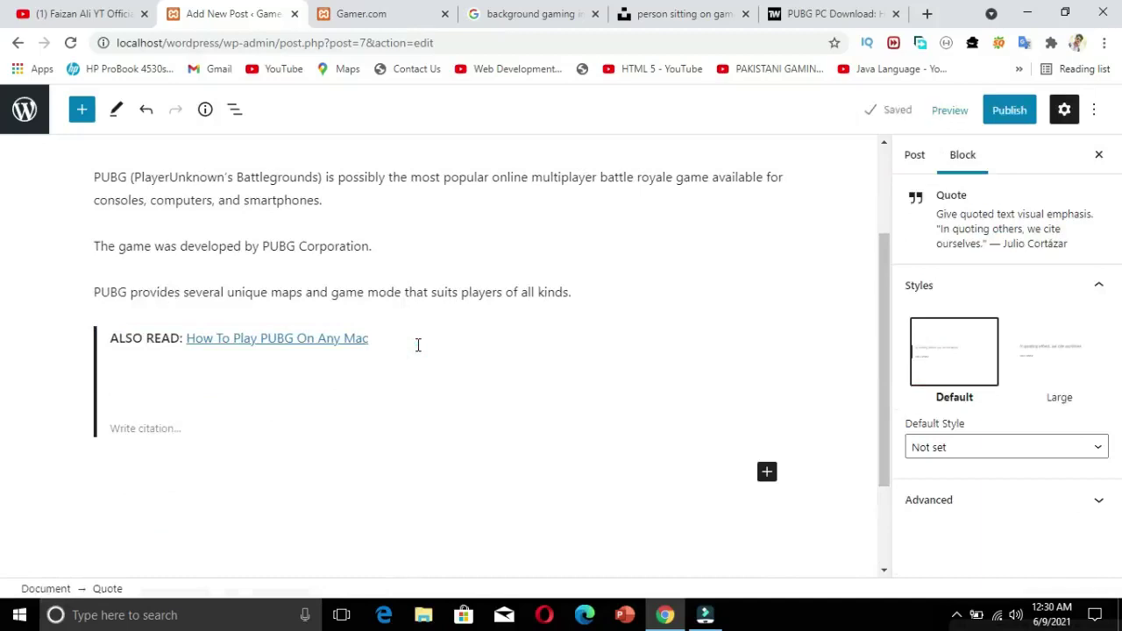
key(BackSpace)
click(122, 428)
text(=)
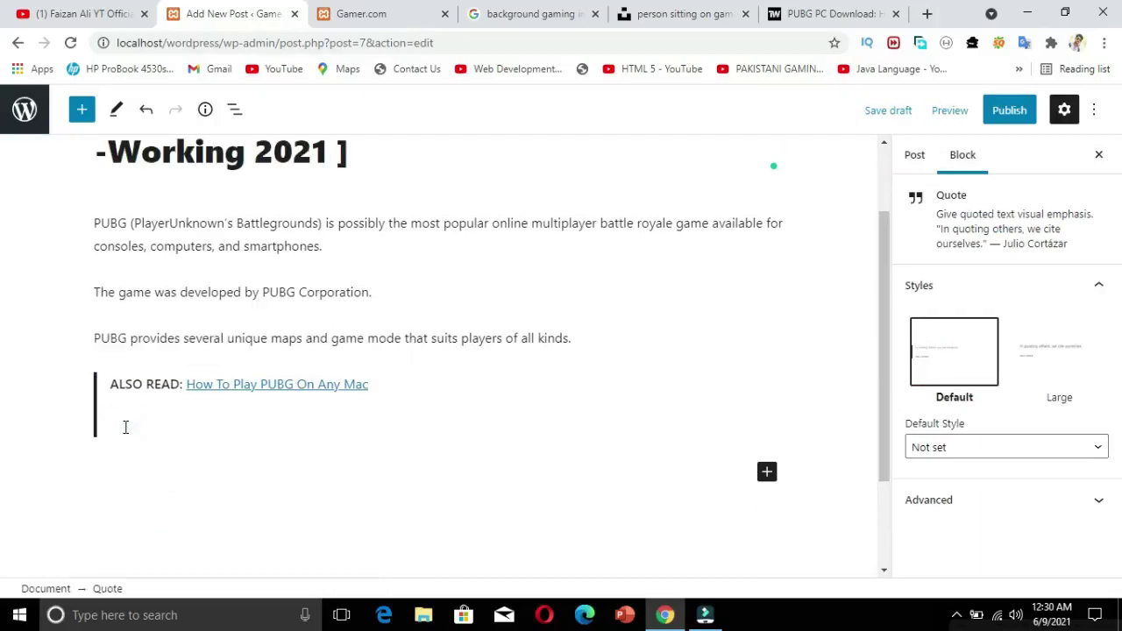
click(102, 463)
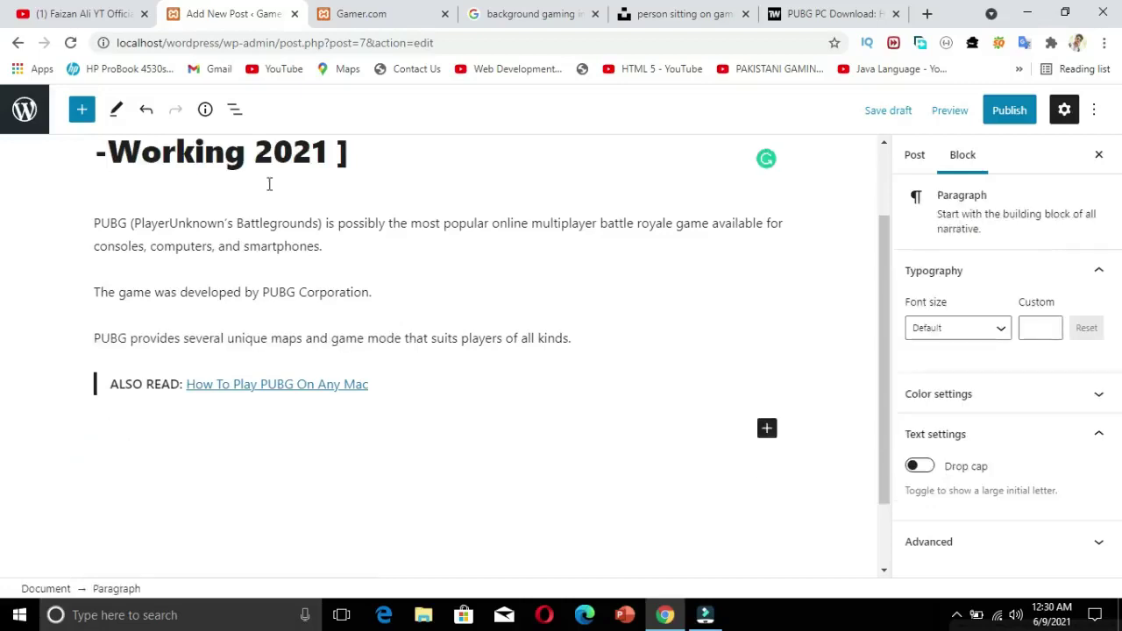
- Copy the Techworm article text from the play area sentence through "almost any Windows computer." and paste it below the post's quote
click(386, 10)
click(648, 11)
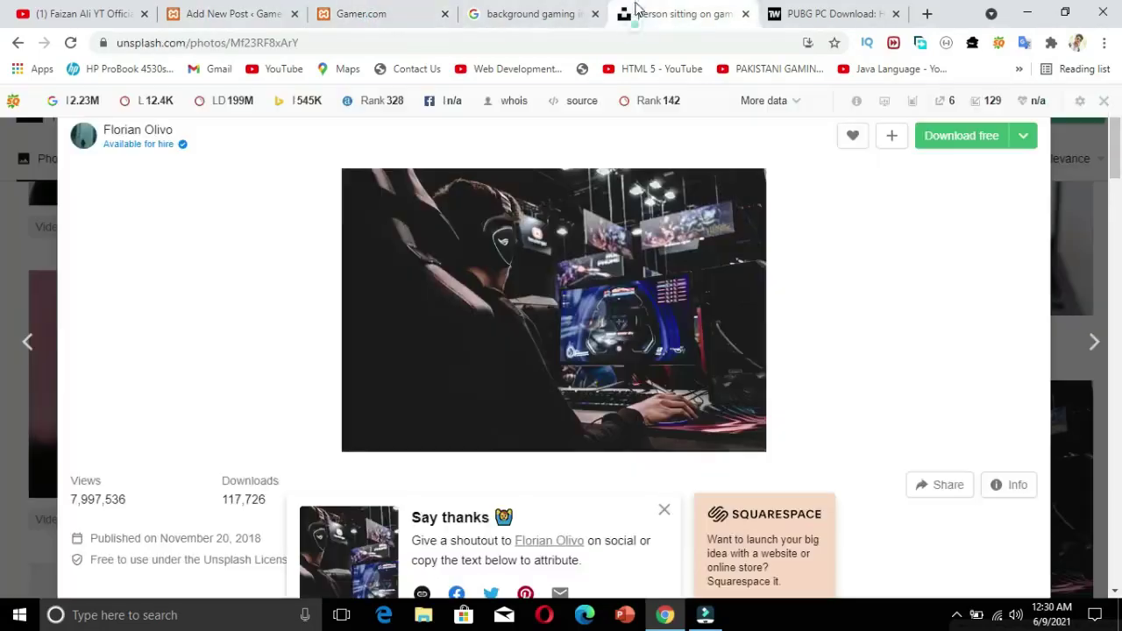
click(826, 13)
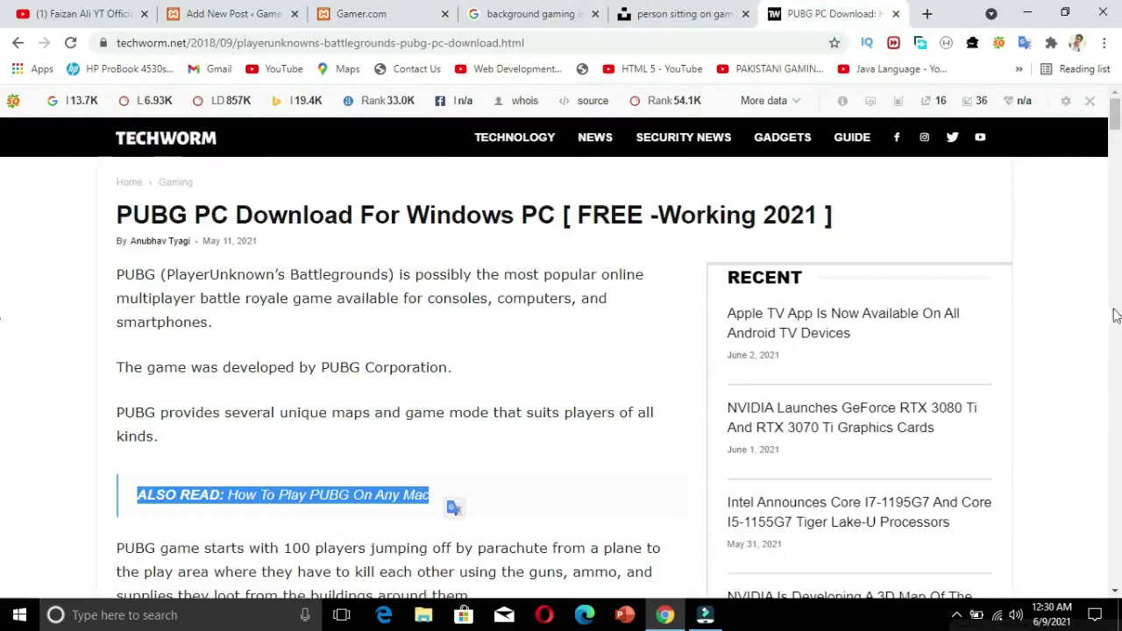
drag(1116, 123, 1118, 157)
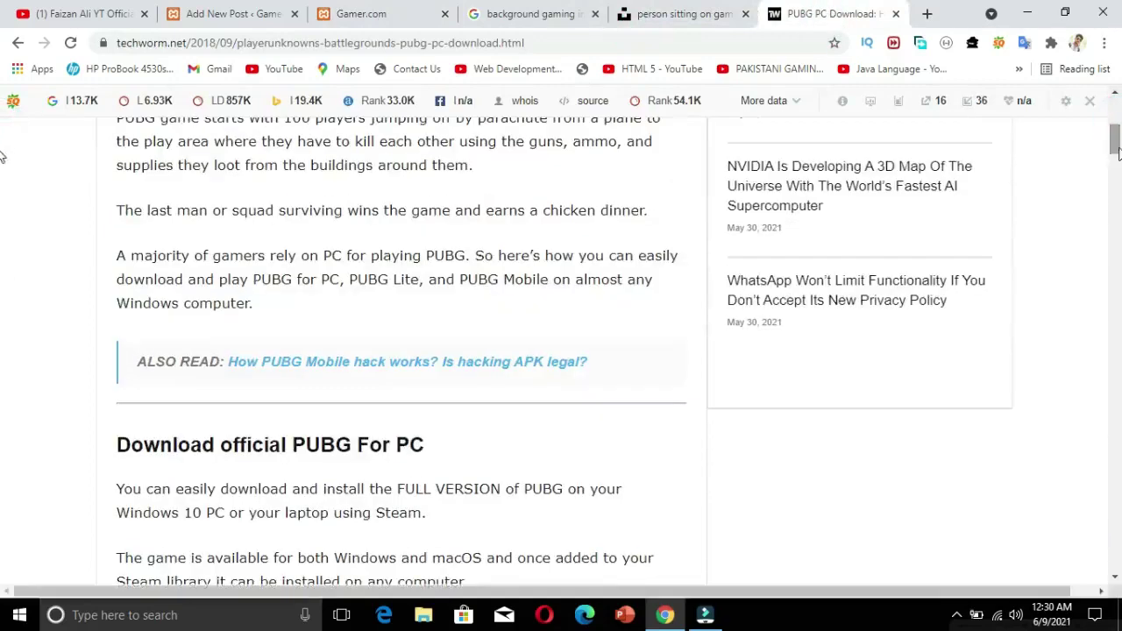
drag(123, 140, 392, 305)
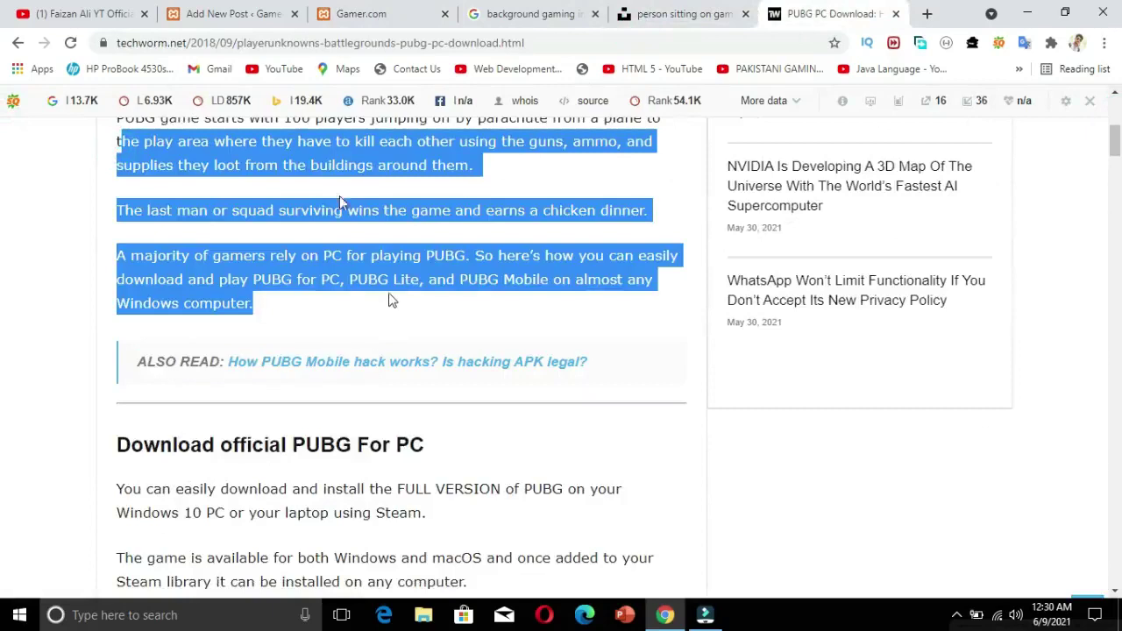
click(232, 13)
click(244, 478)
key(ctrl+v)
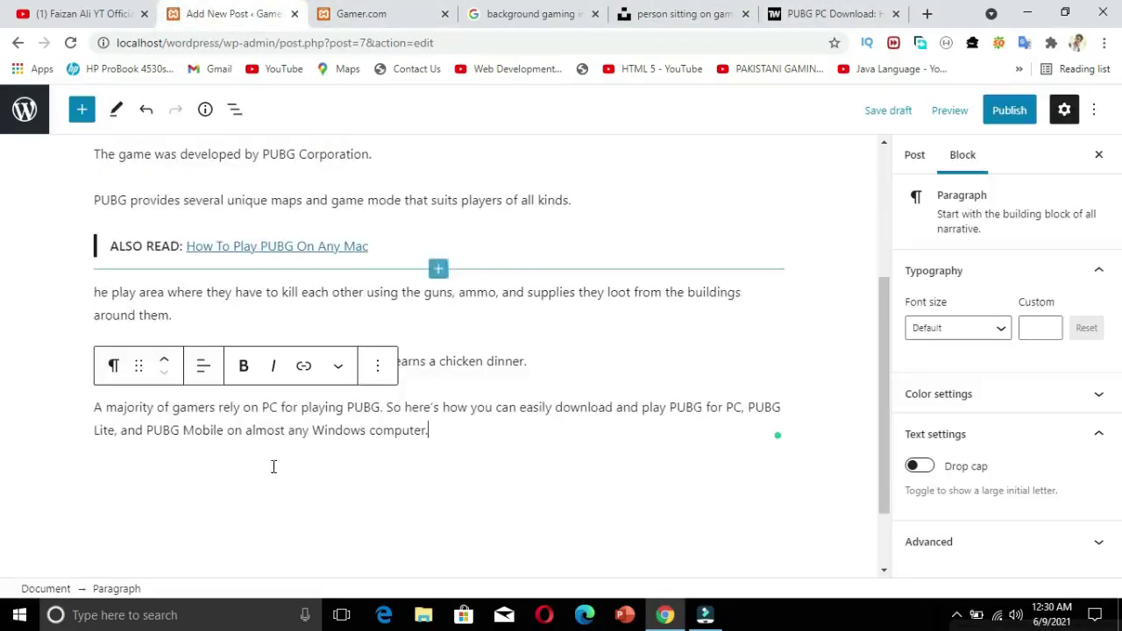
key(Return)
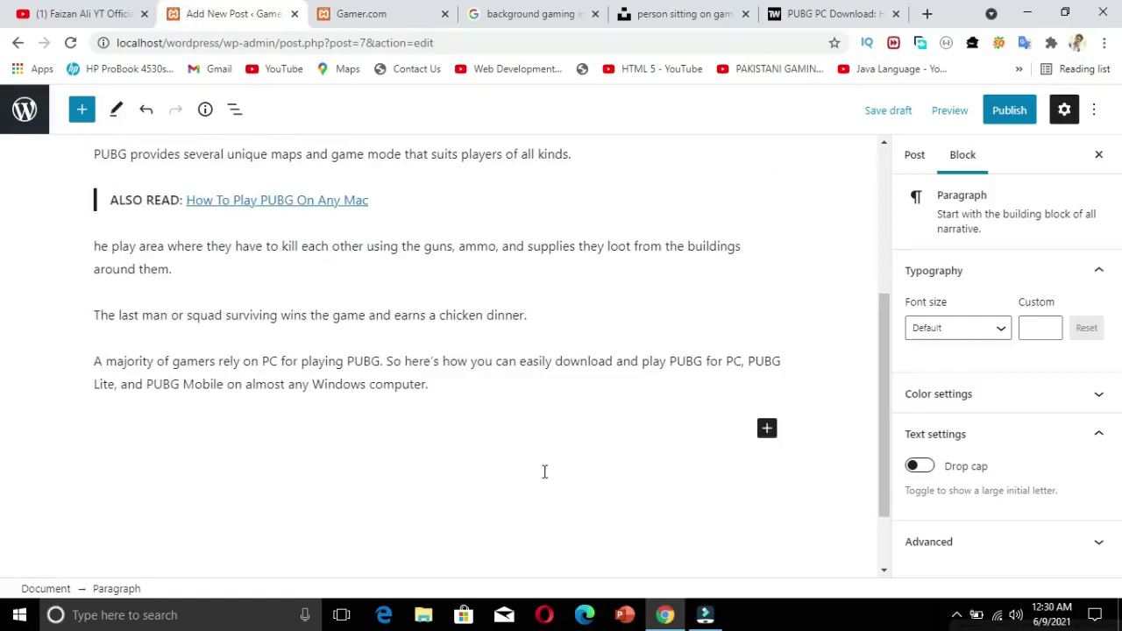
- Insert an image block below the pasted paragraphs and upload the desktop picture "Electro theme - How enable dark and light mode in electro"
click(156, 430)
click(82, 110)
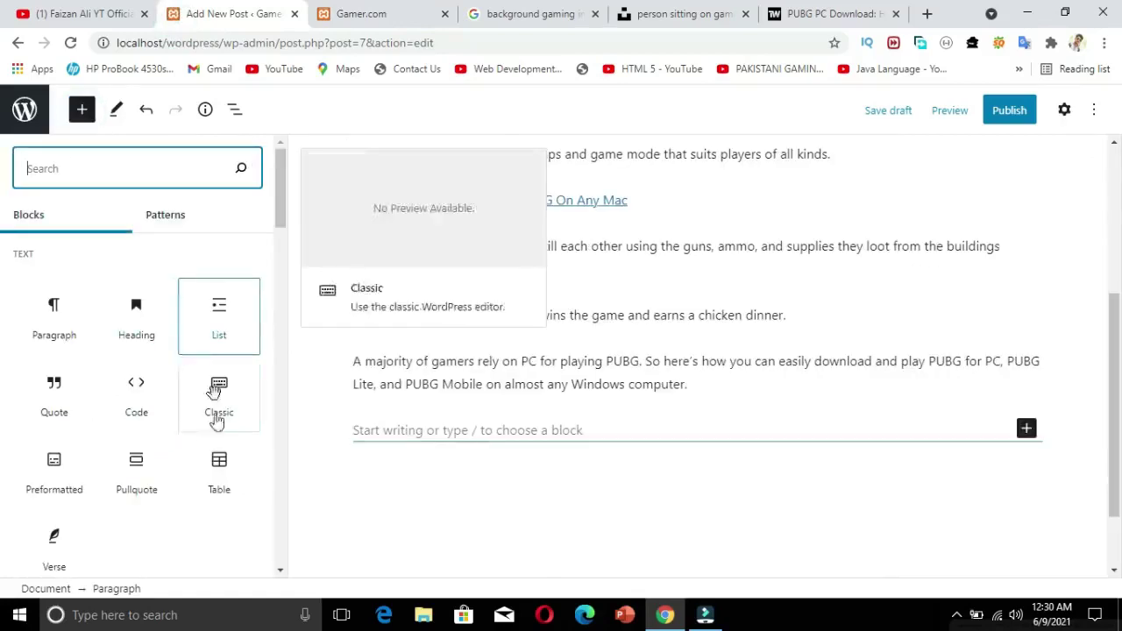
click(282, 221)
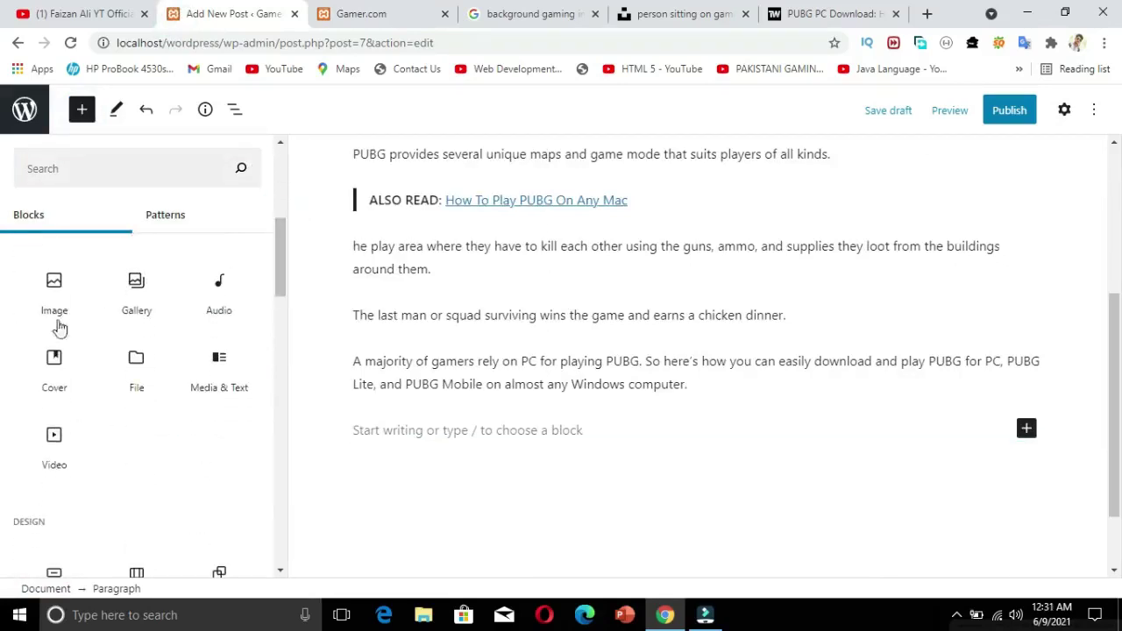
click(53, 307)
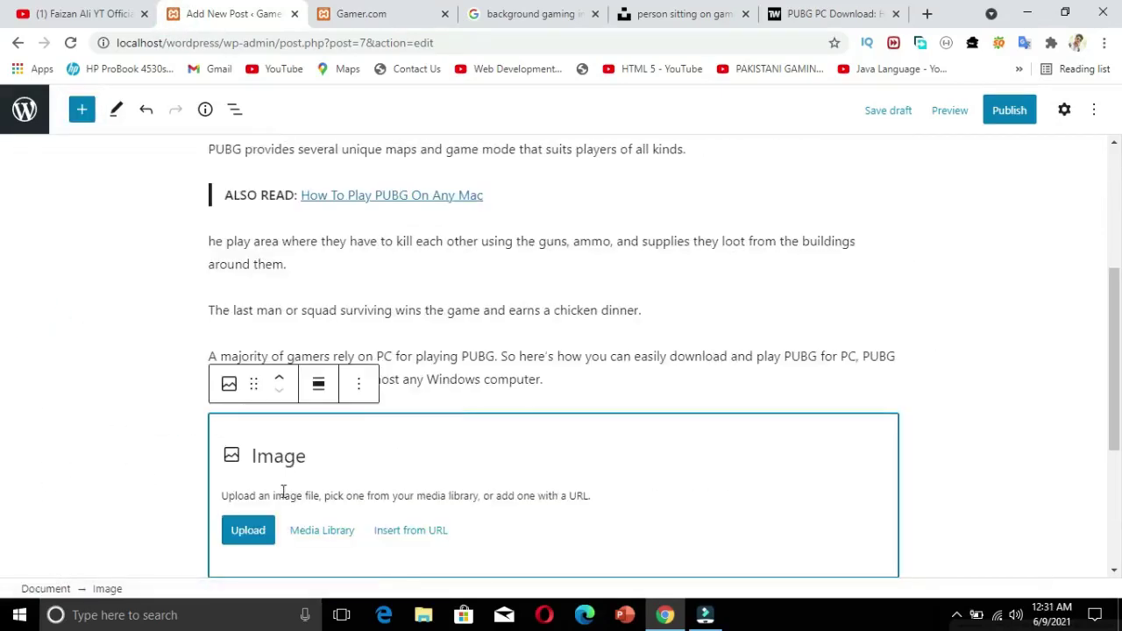
click(250, 531)
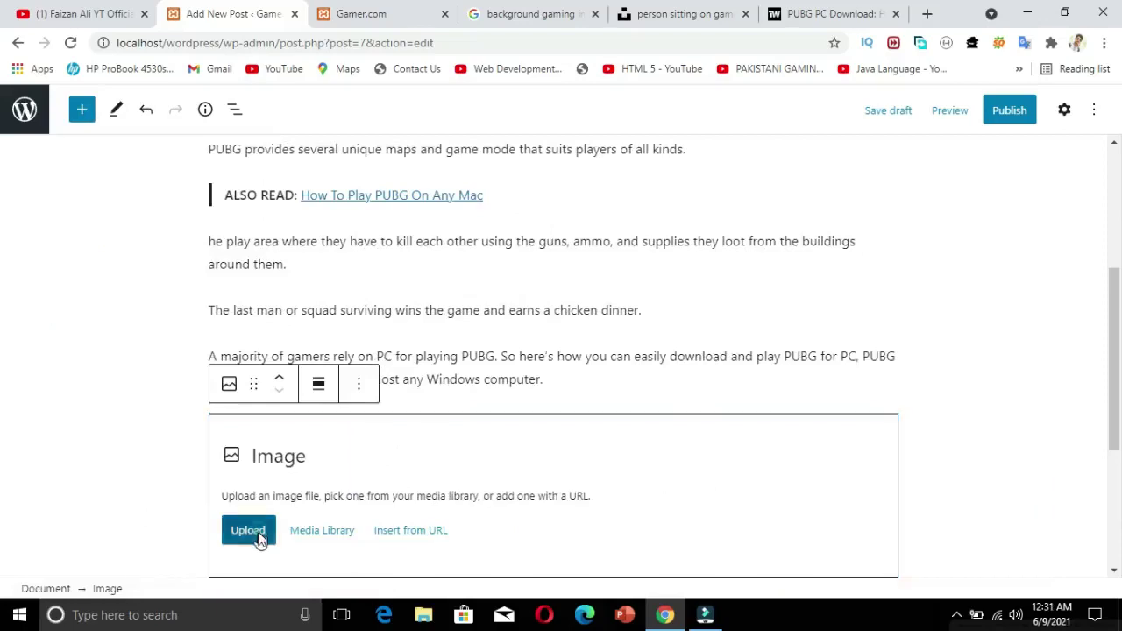
click(321, 191)
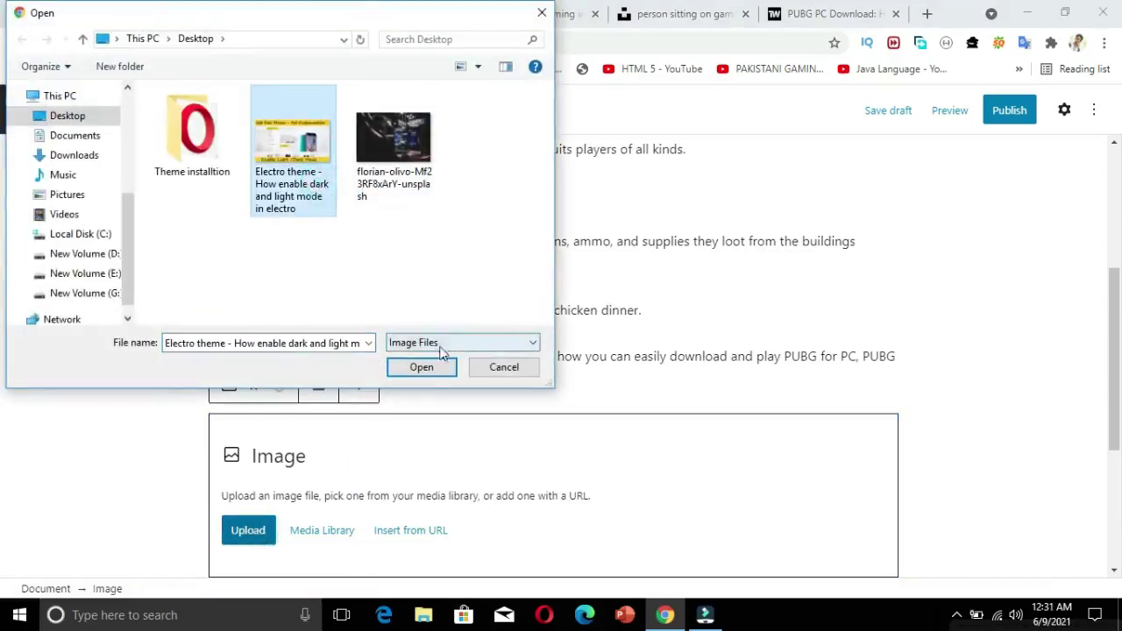
click(420, 366)
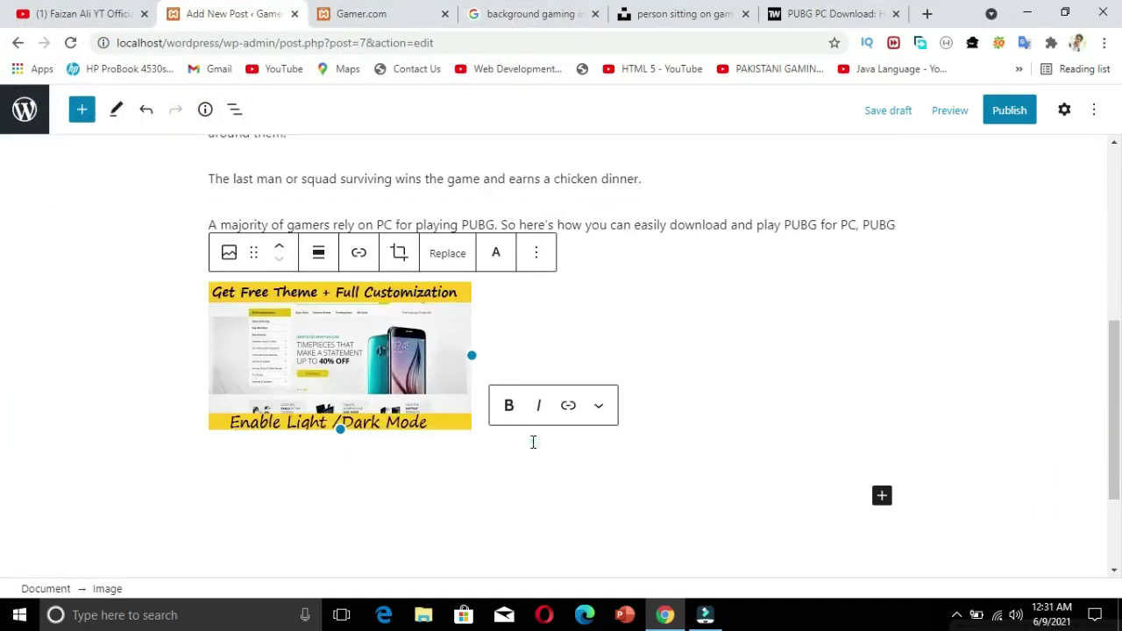
- Examine the inserted image's block settings, including the image size options and dimensions
click(1001, 116)
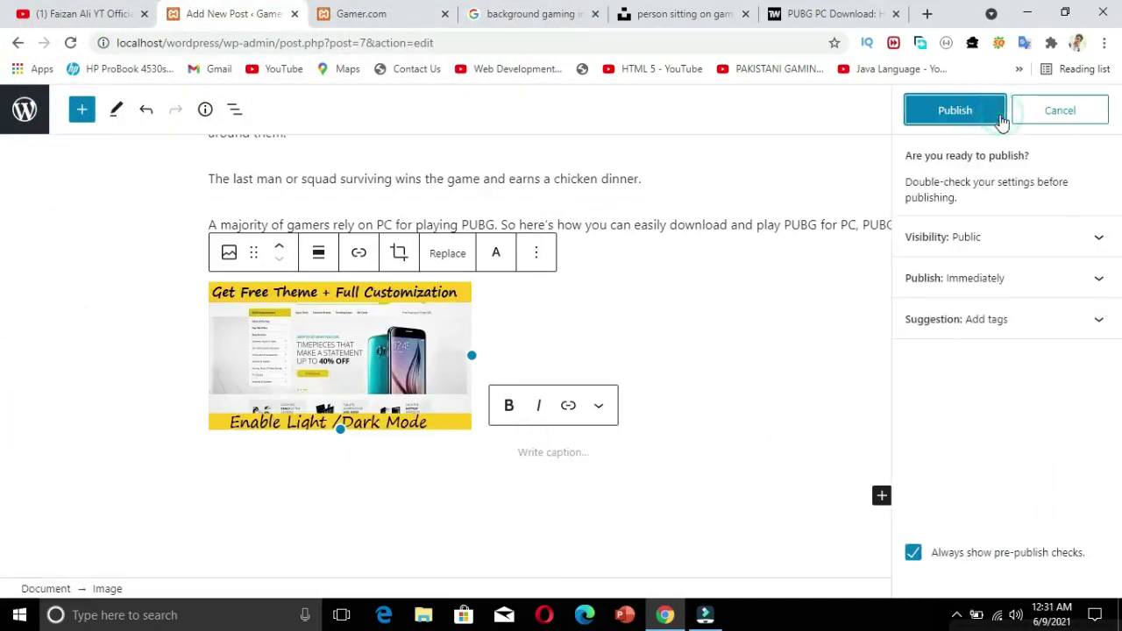
click(1059, 111)
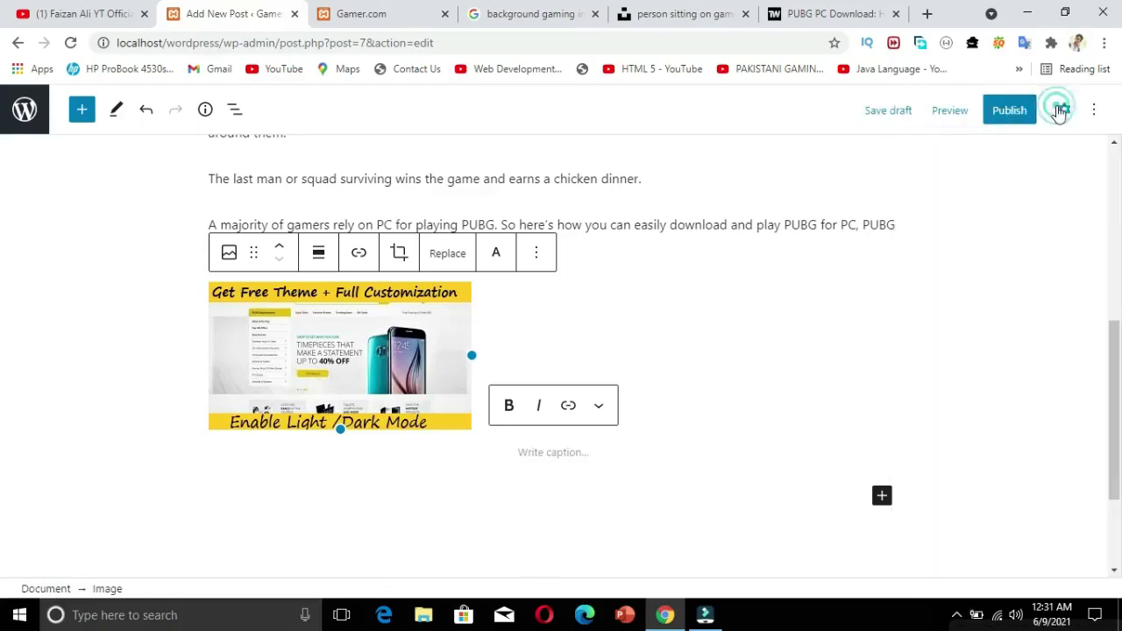
click(1064, 111)
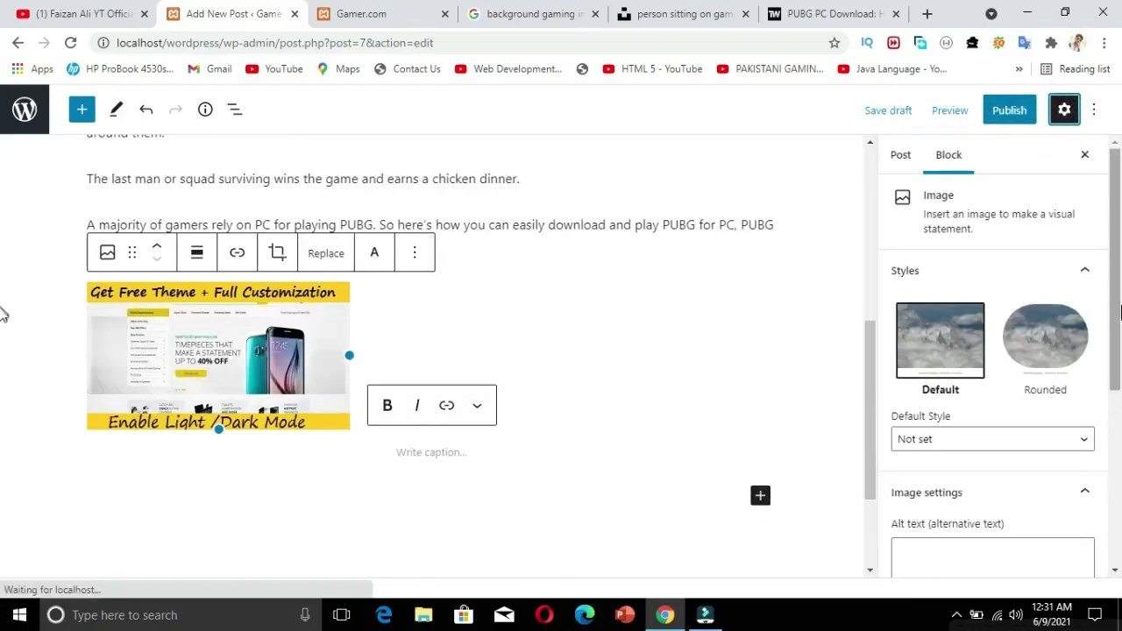
scroll(1113, 302, down, 3)
drag(1120, 302, 1119, 379)
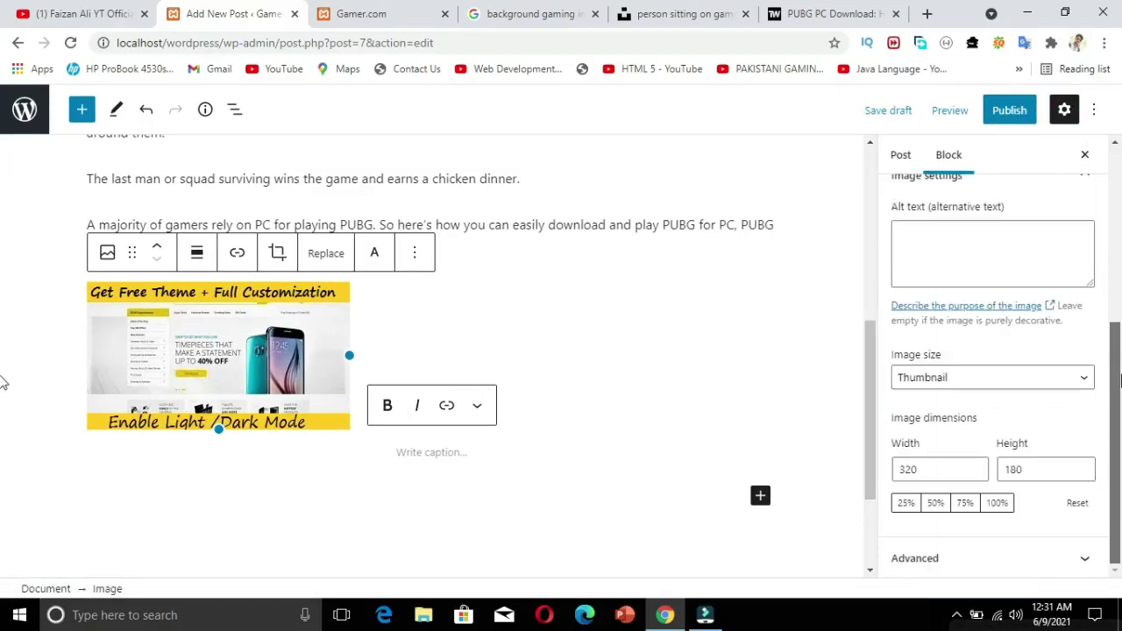
click(951, 383)
click(944, 381)
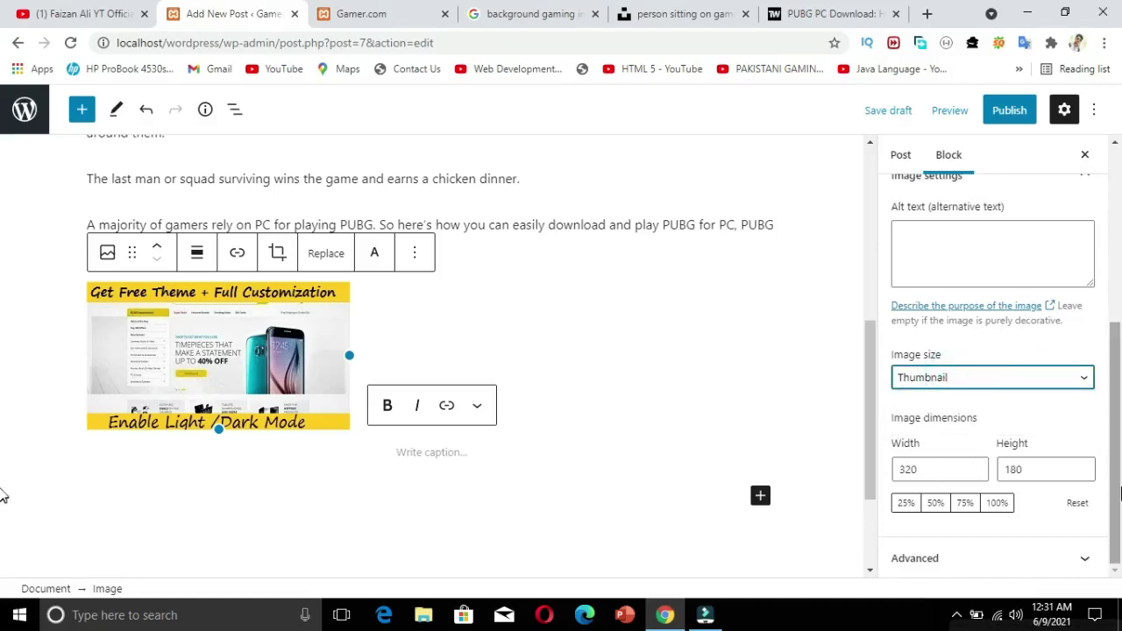
scroll(1113, 455, up, 4)
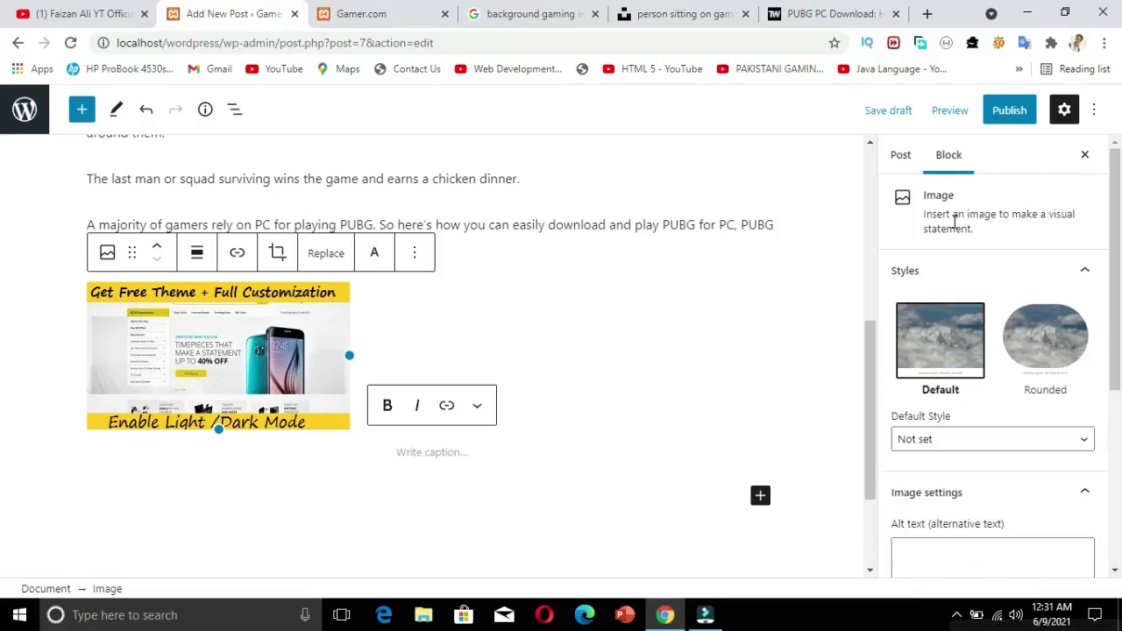
- Set the gamer-at-computer photo from the media library as the post's featured image
click(892, 155)
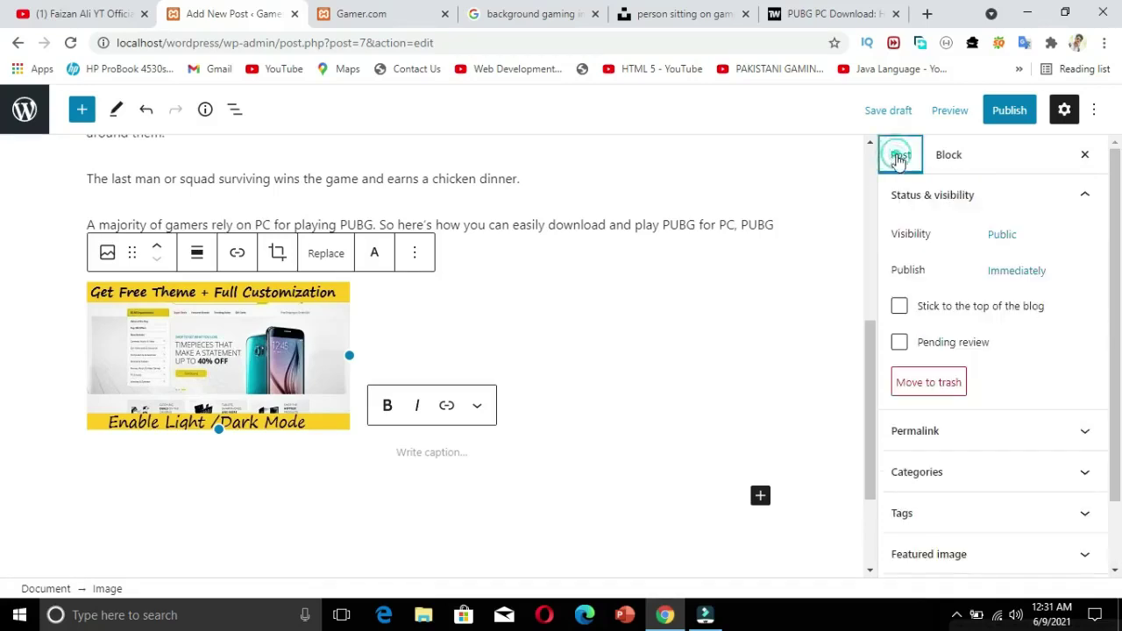
scroll(999, 474, down, 2)
click(973, 474)
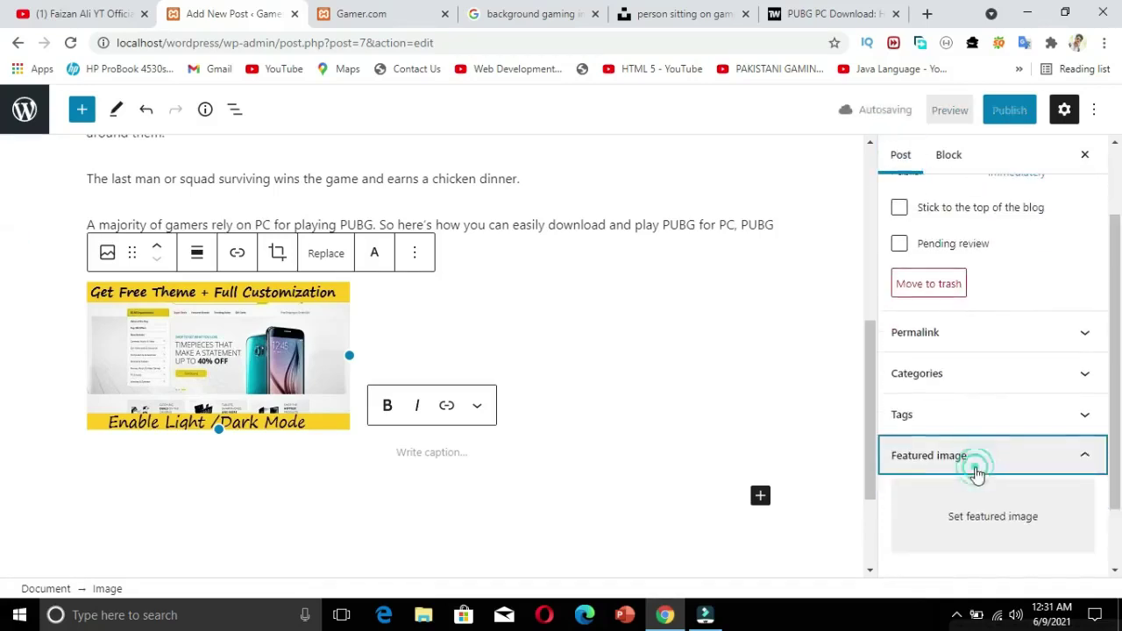
click(974, 533)
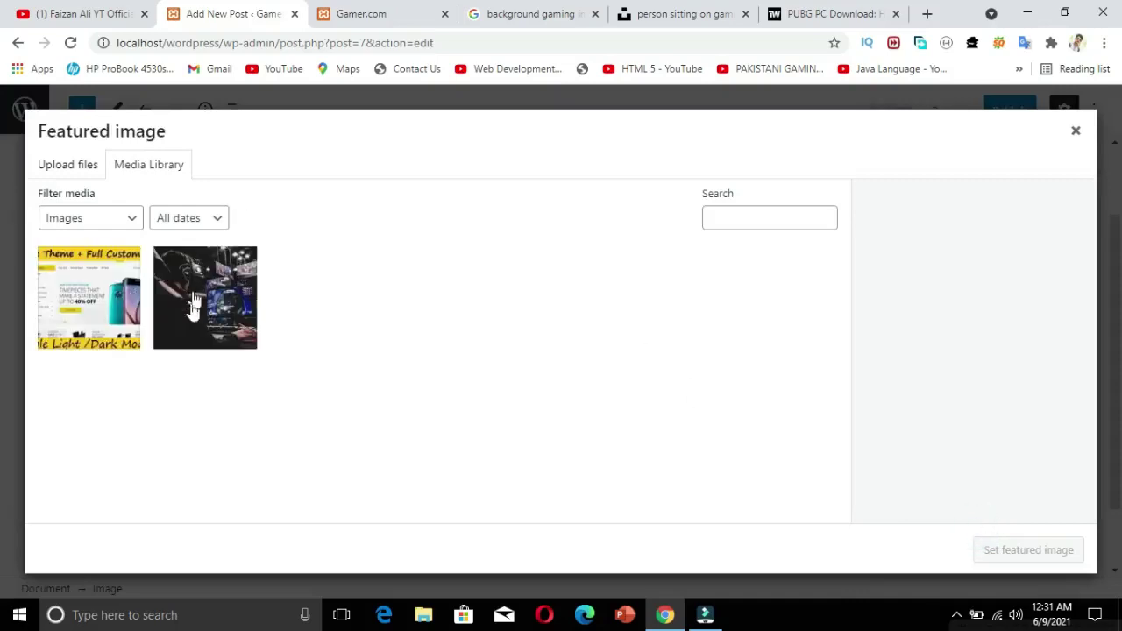
click(193, 302)
click(1019, 552)
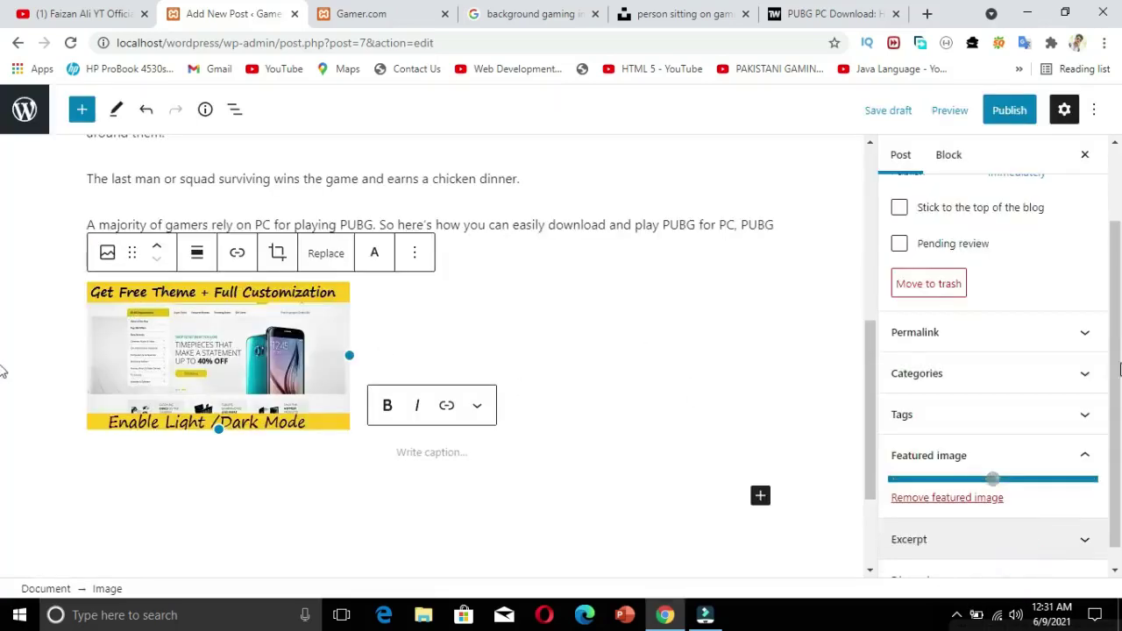
- Add a new category named "Gaming" and assign it to the post
drag(1120, 370, 1120, 398)
click(946, 461)
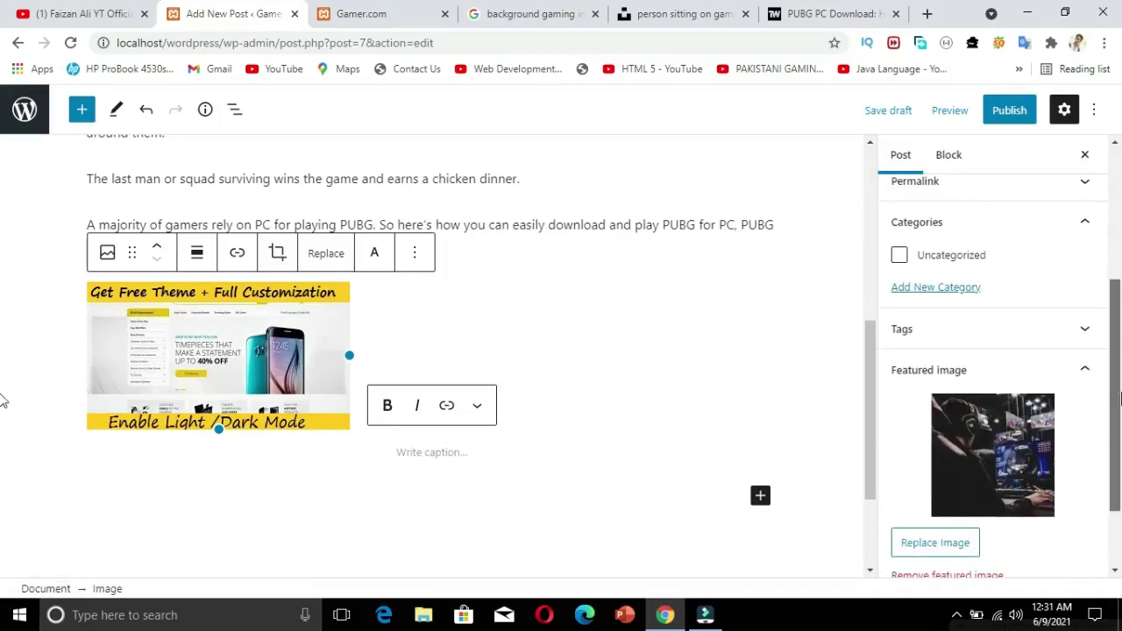
click(936, 288)
click(927, 338)
text(Gaming)
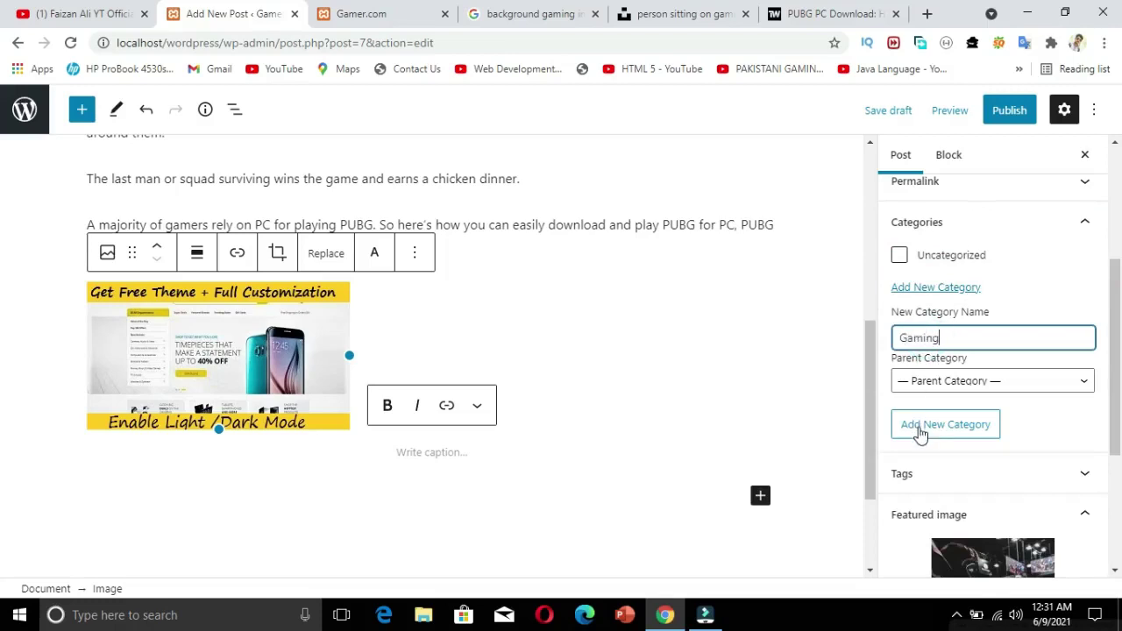
click(919, 428)
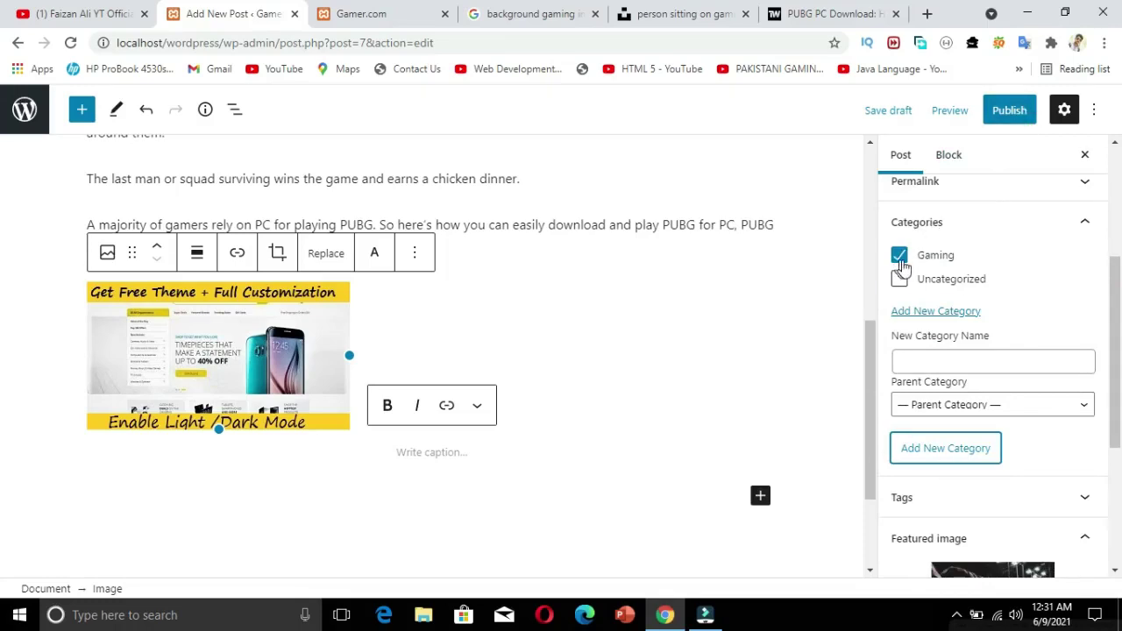
- Publish the post and reload the site's homepage to check its Latest news section
click(1014, 117)
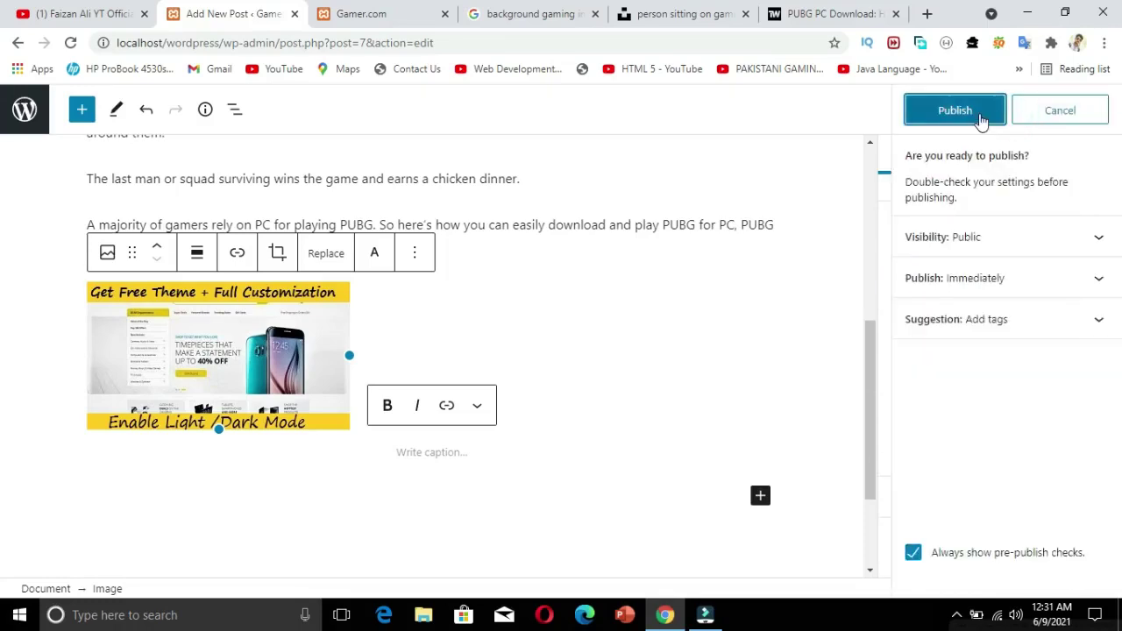
click(981, 117)
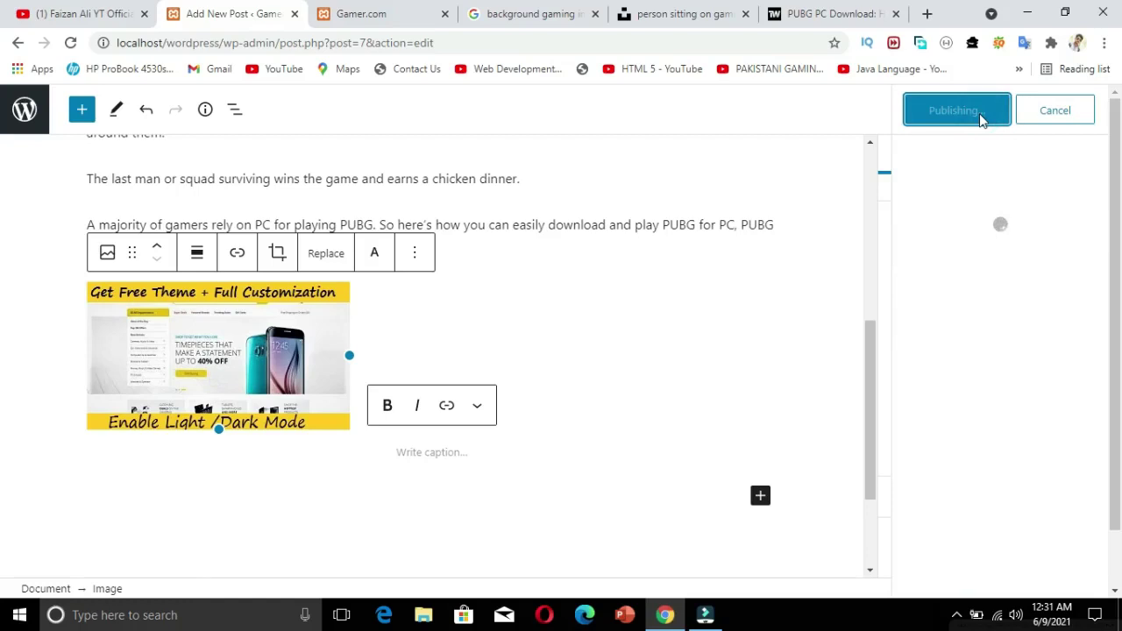
click(383, 20)
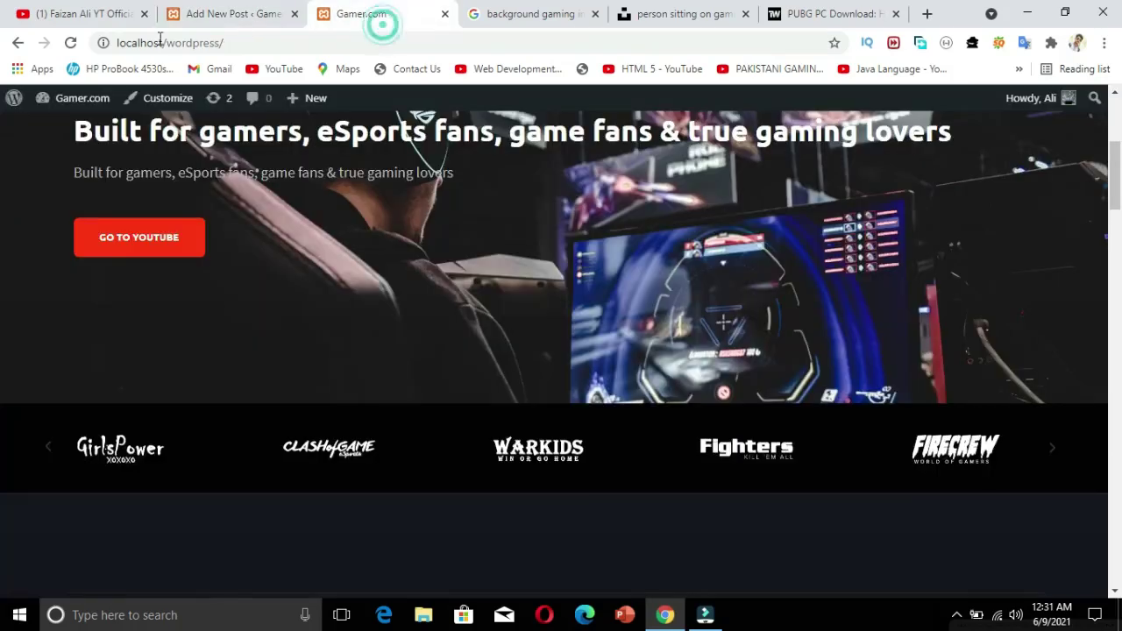
click(70, 43)
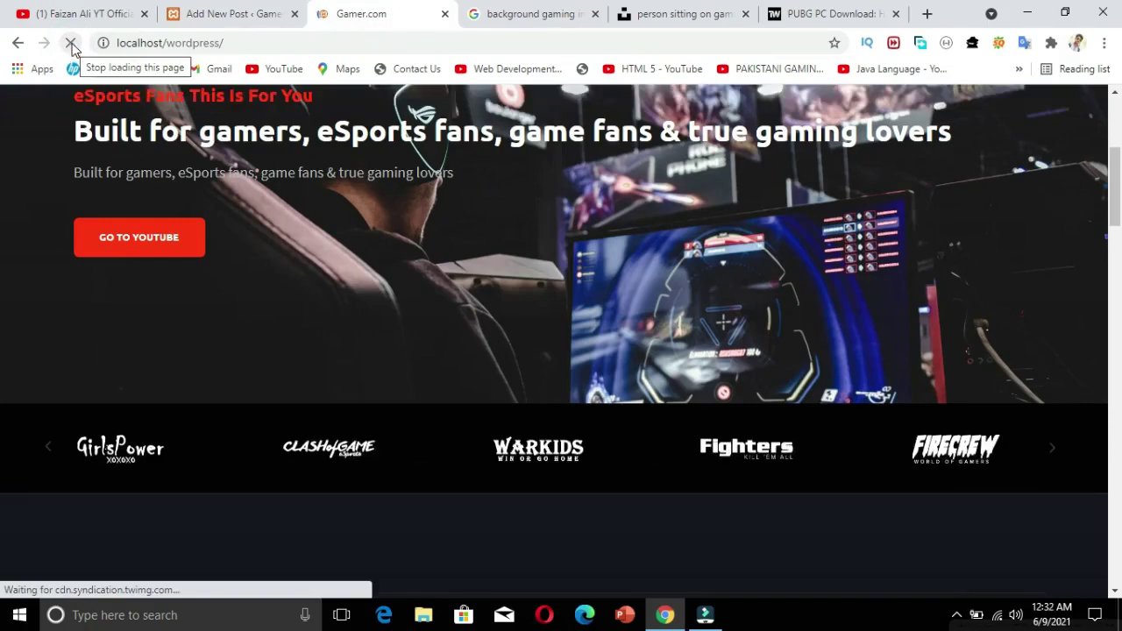
scroll(1, 183, down, 6)
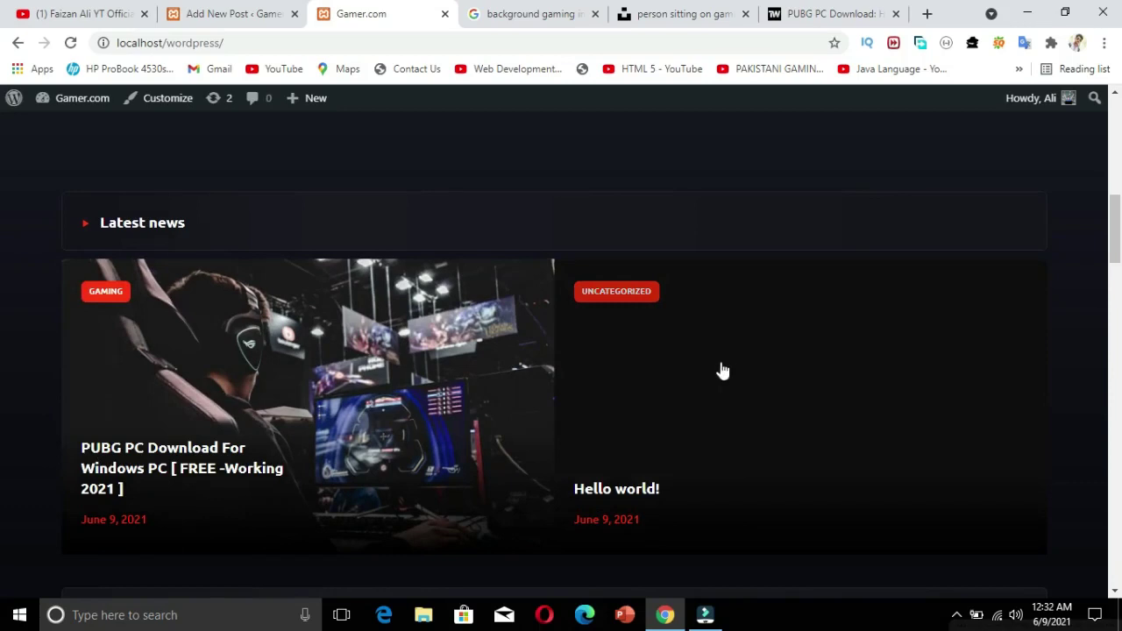
- Return to the PixiePanel news settings and switch Hide pagination to Yes and back to No
click(215, 14)
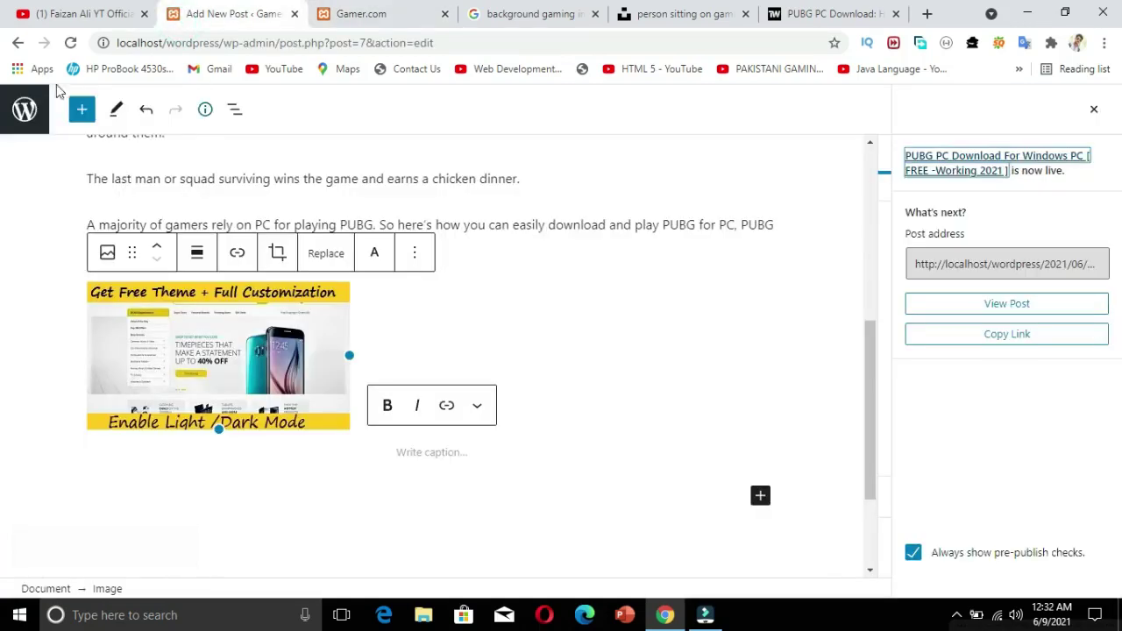
click(18, 42)
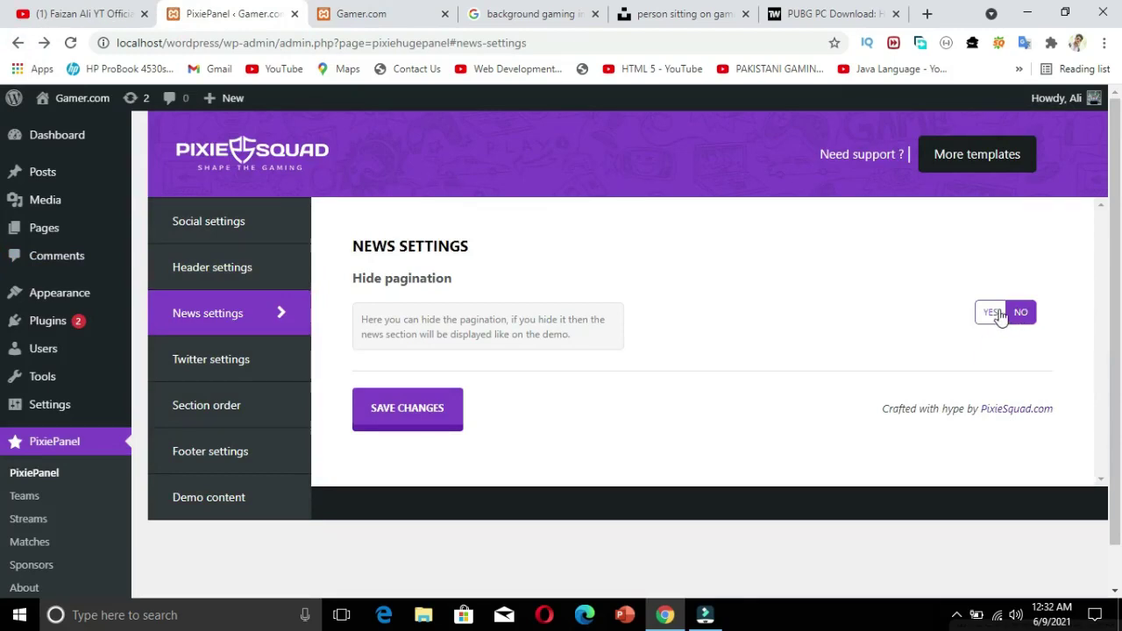
click(994, 312)
click(1020, 313)
- Open the Twitter settings and compare them with the tweets section on the site's homepage
click(238, 359)
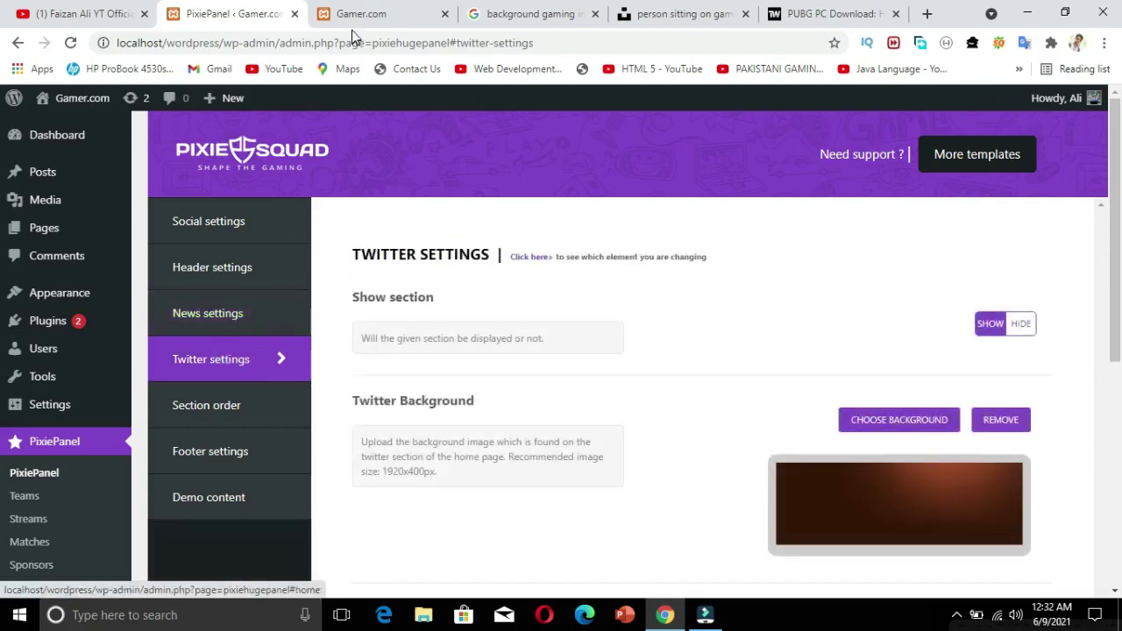
click(359, 14)
drag(1115, 225, 1119, 442)
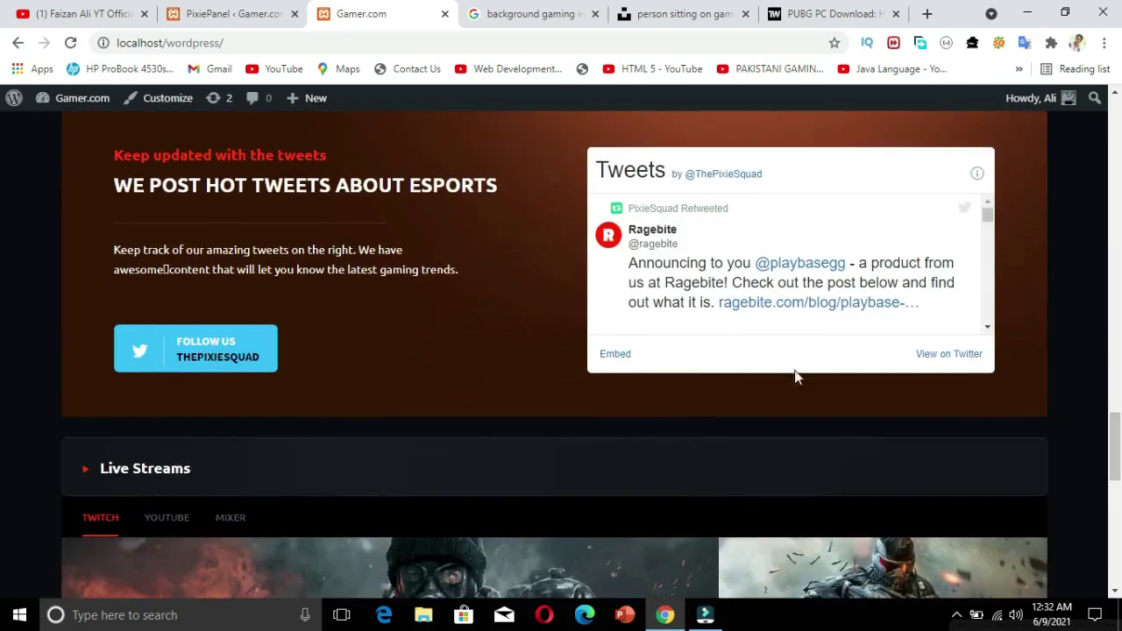
click(250, 7)
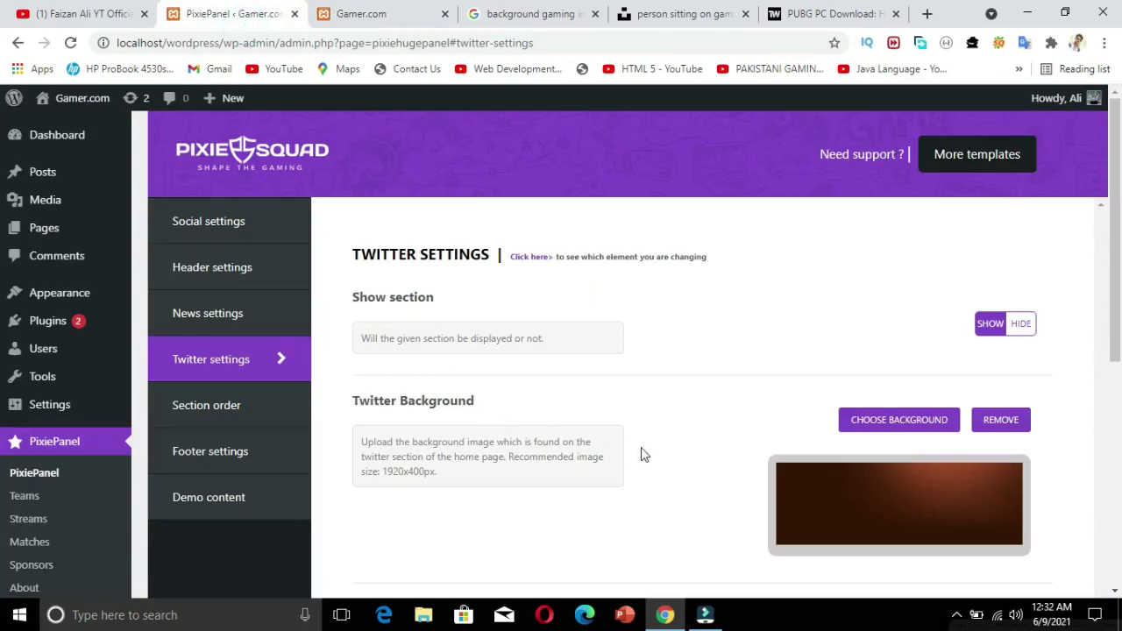
scroll(885, 263, down, 1)
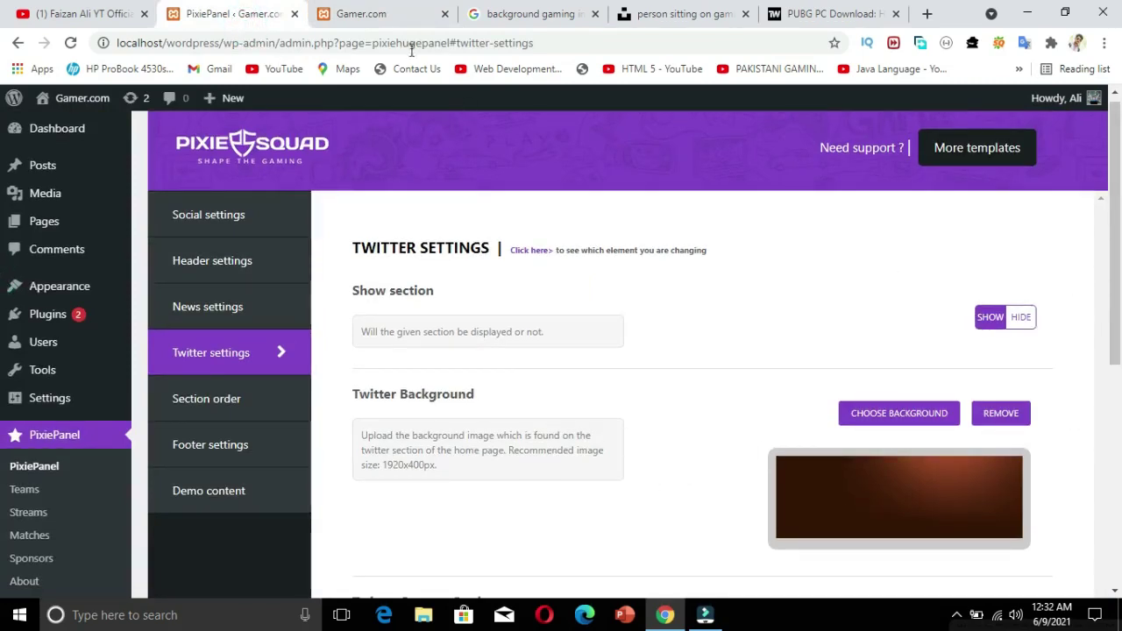
click(381, 15)
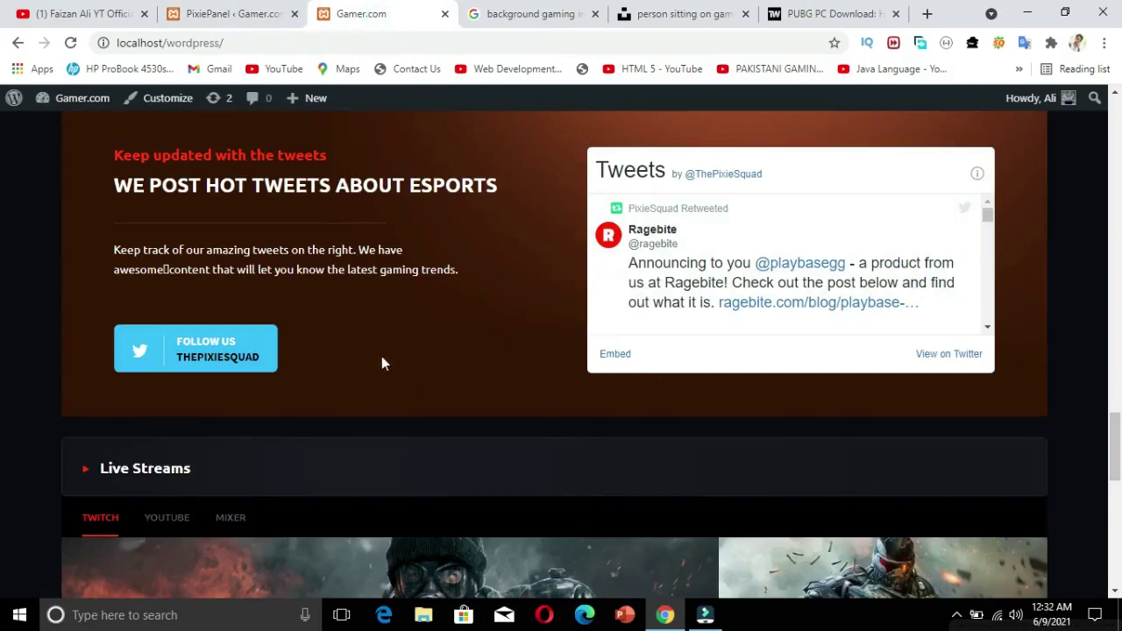
click(230, 13)
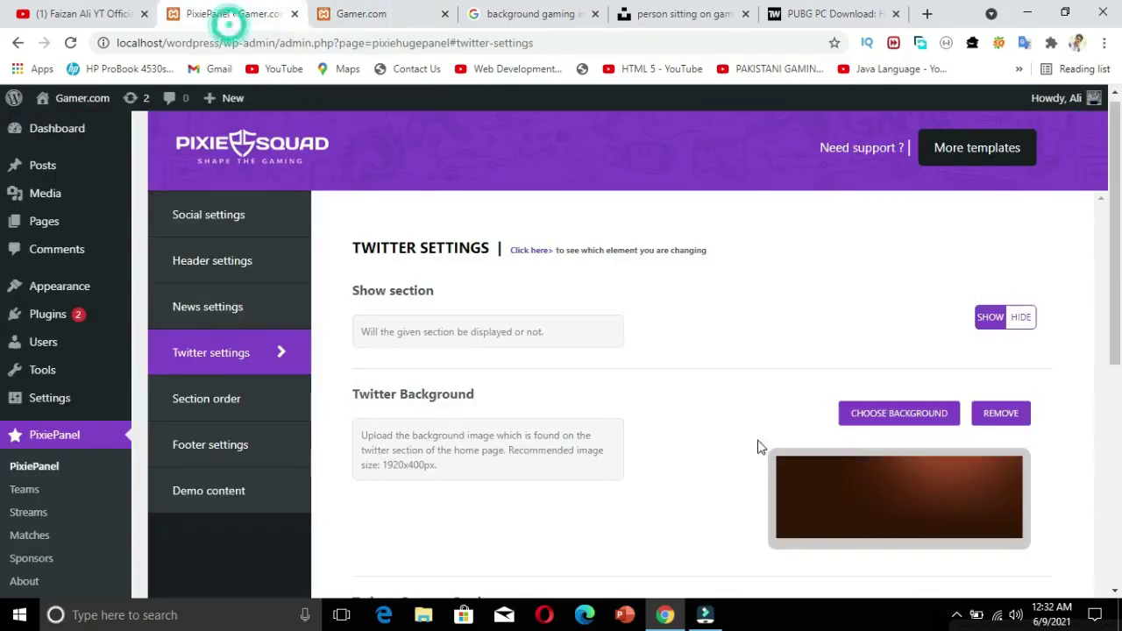
click(894, 416)
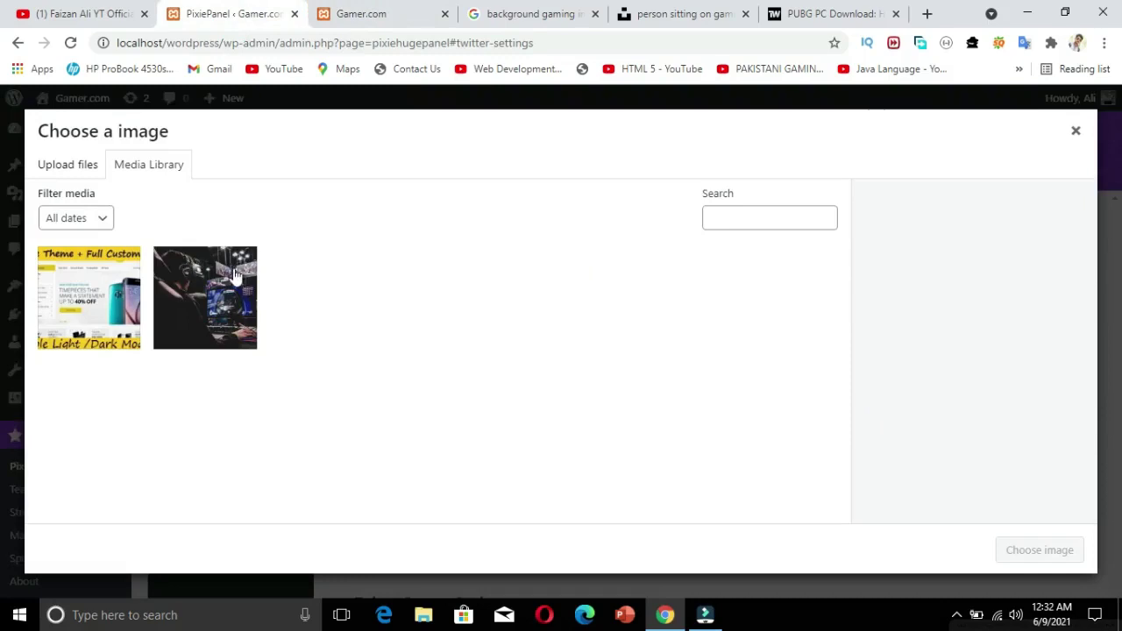
click(235, 275)
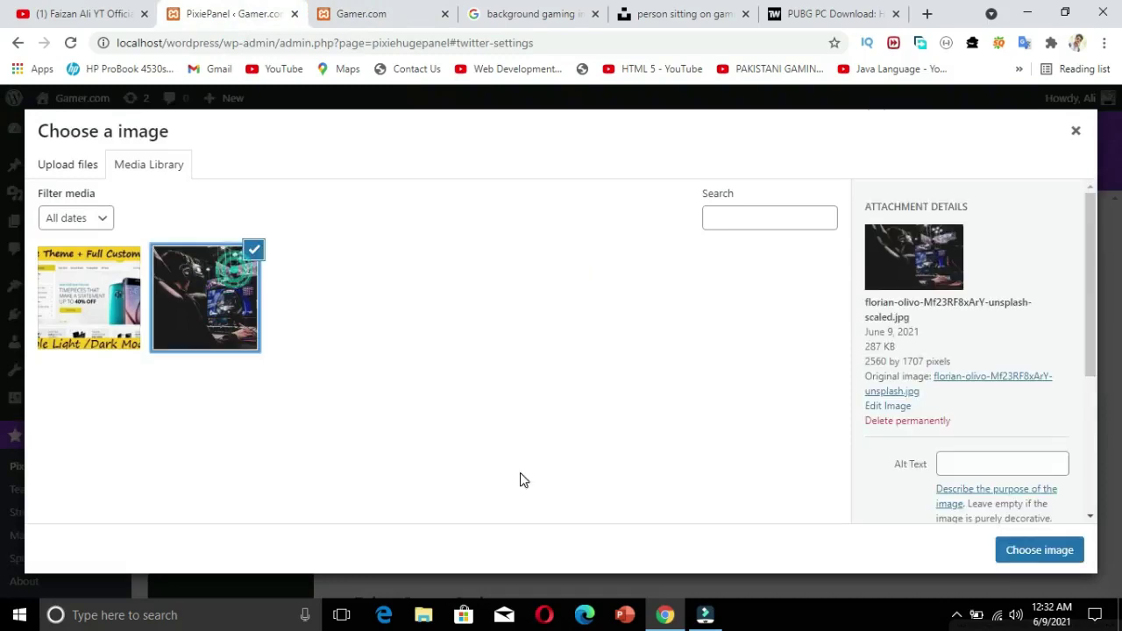
click(209, 317)
click(1074, 131)
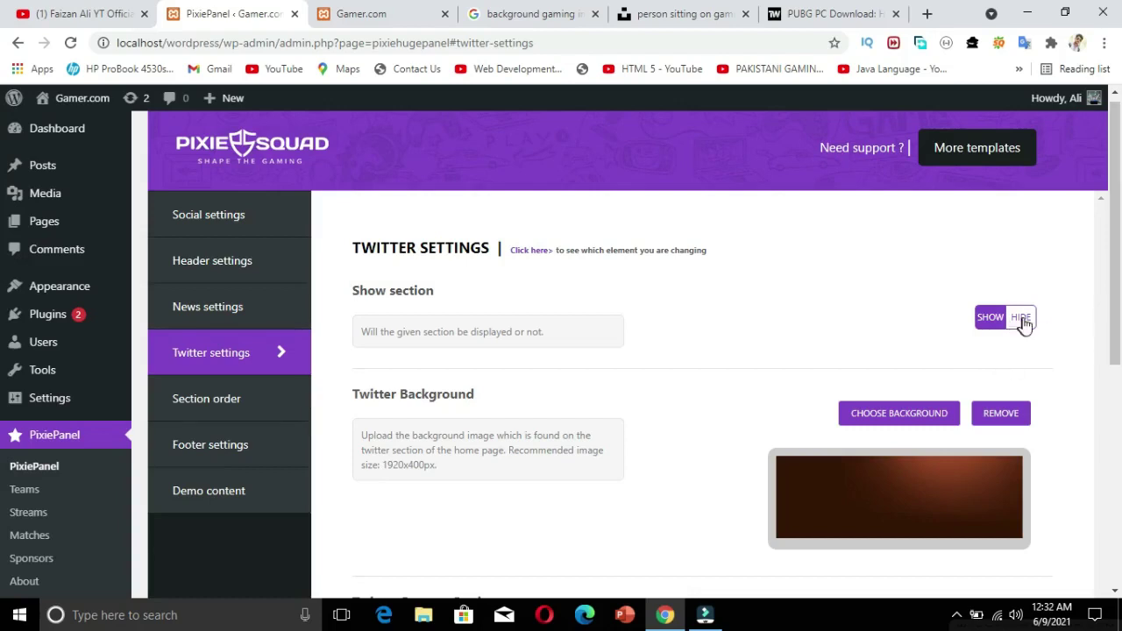
- Examine the title, subtitle and text in the Twitter content settings against the homepage's tweets section
scroll(1016, 321, down, 4)
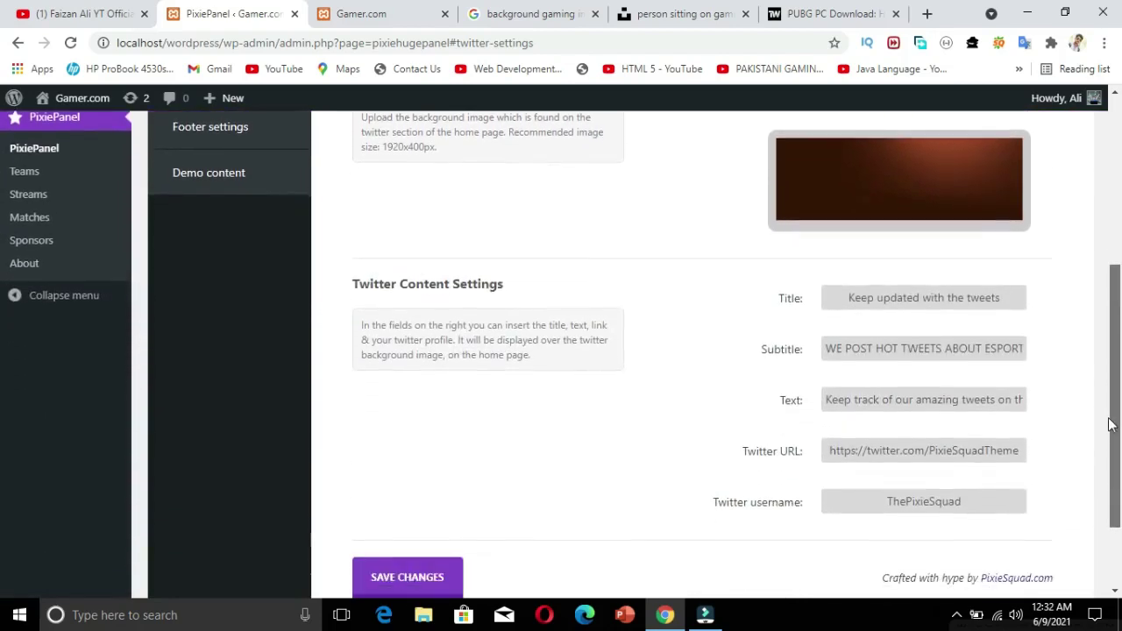
drag(851, 297, 1004, 307)
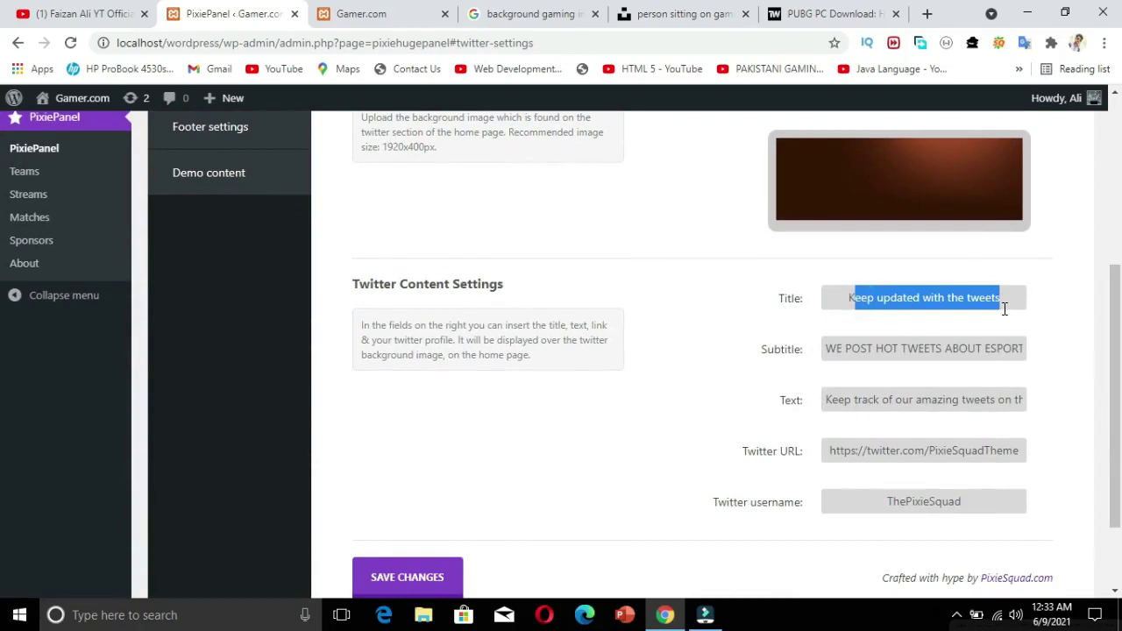
click(399, 12)
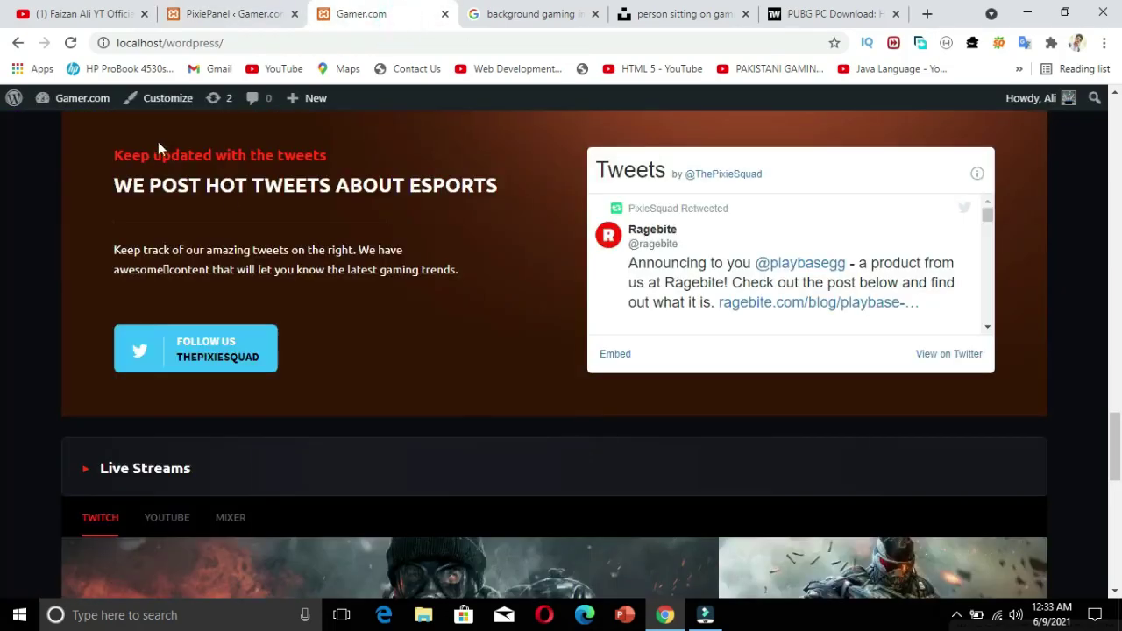
click(232, 13)
drag(834, 349, 959, 349)
drag(866, 400, 938, 400)
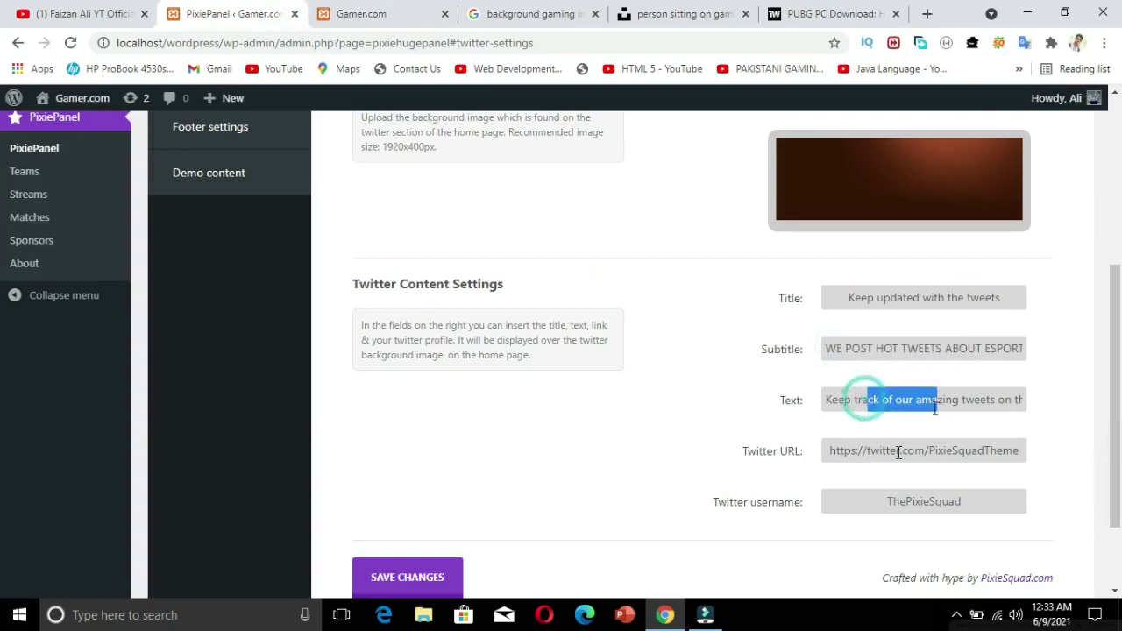
- Replace the profile handle at the end of the Twitter URL with the site owner's own handle
click(830, 450)
click(1016, 450)
key(BackSpace)
key(BackSpace)
key(BackSpace)
key(BackSpace)
key(BackSpace)
key(BackSpace)
key(BackSpace)
key(BackSpace)
key(BackSpace)
key(BackSpace)
key(BackSpace)
key(BackSpace)
key(BackSpace)
key(BackSpace)
key(BackSpace)
key(BackSpace)
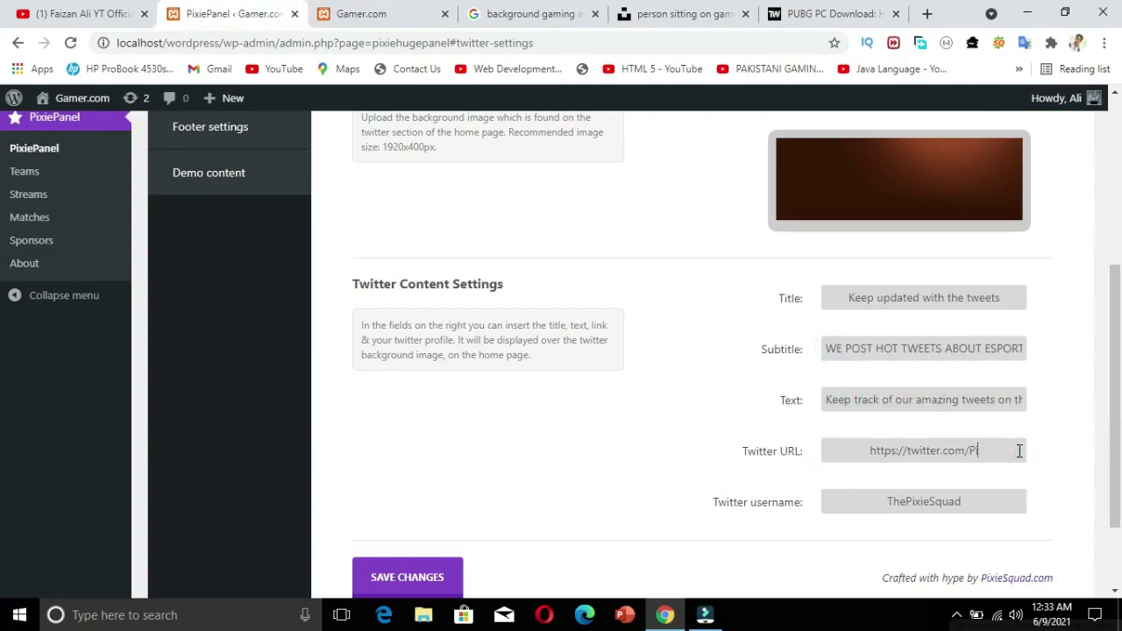
text(faizanaliyt)
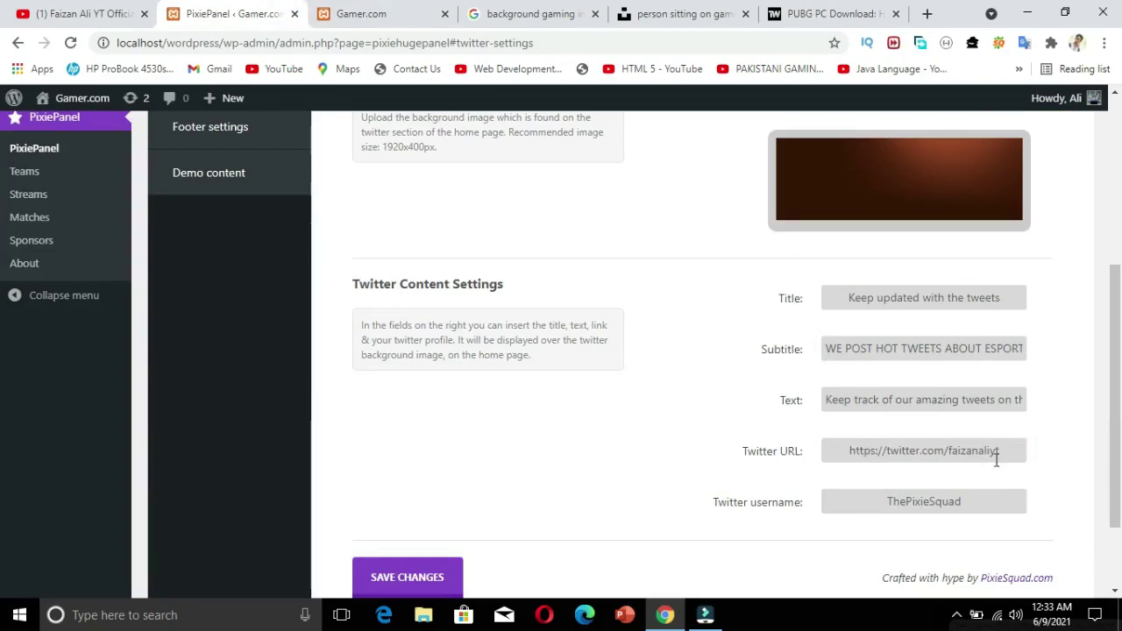
- Save the site owner's channel name as the Twitter username and reload the homepage to check its tweets section
double_click(956, 502)
key(BackSpace)
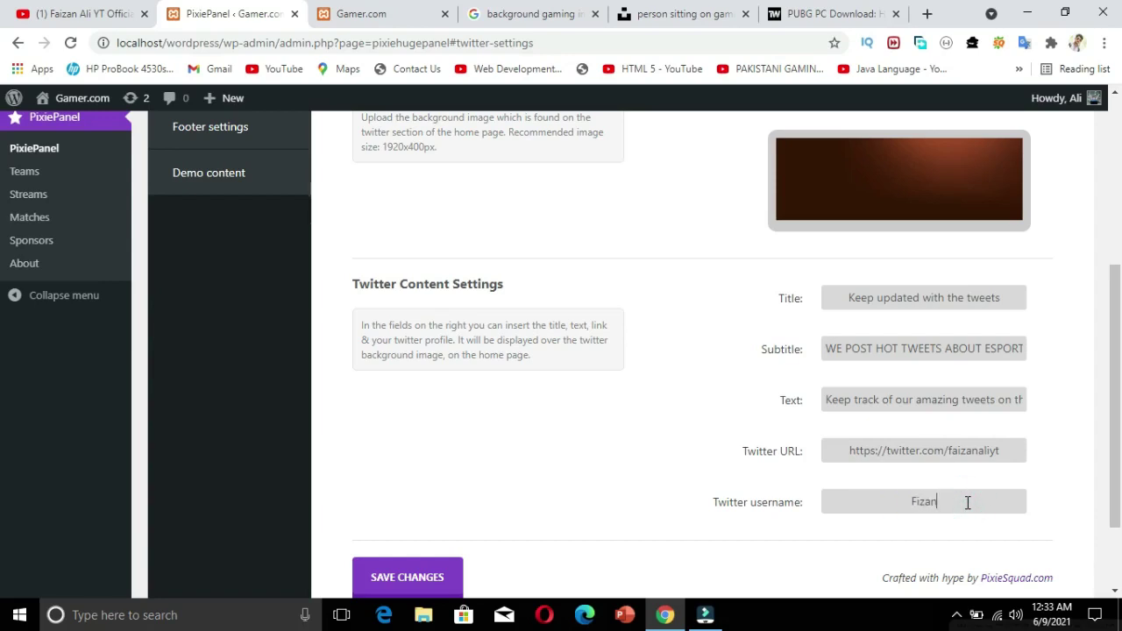
text(Faizan Ali yt)
click(407, 576)
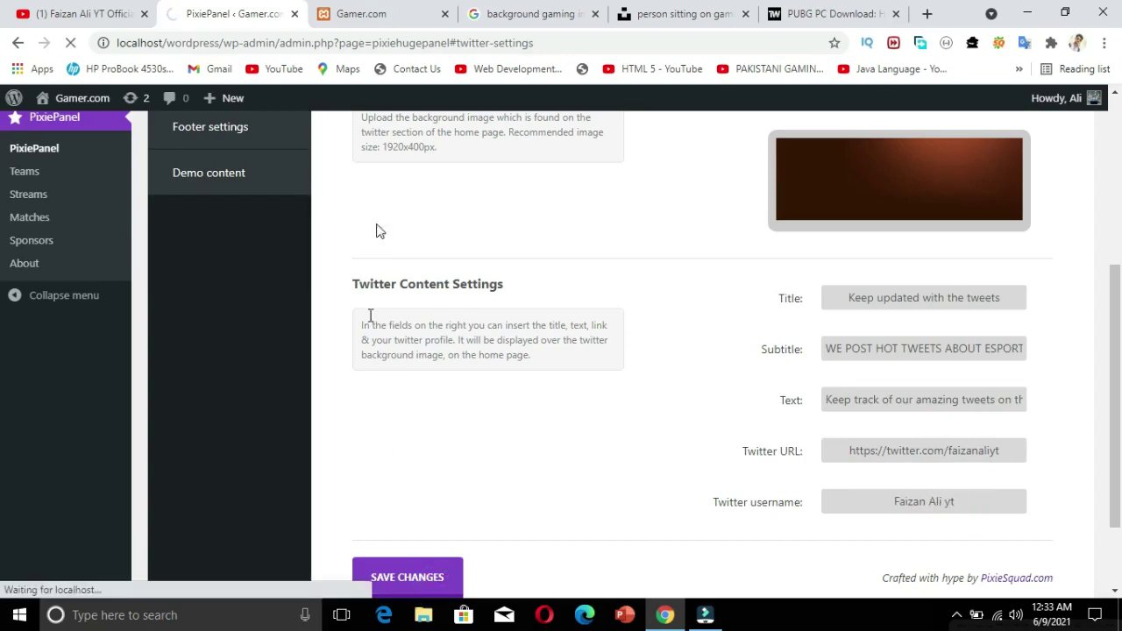
click(361, 14)
click(71, 43)
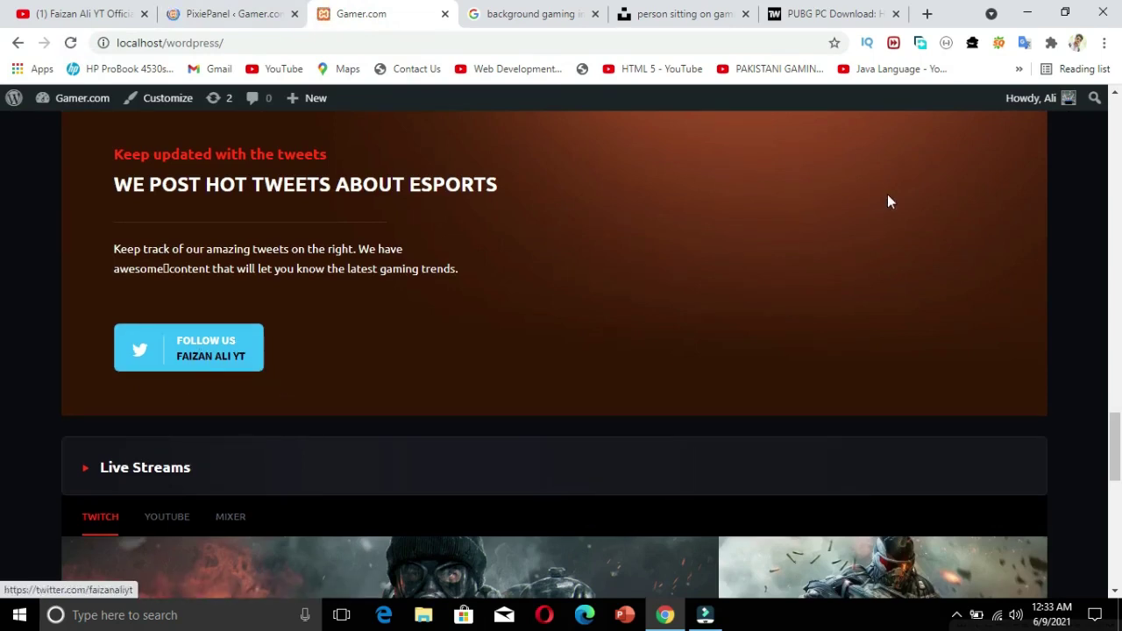
- Open the section order settings and compare the listed order with the sections on the homepage
click(221, 11)
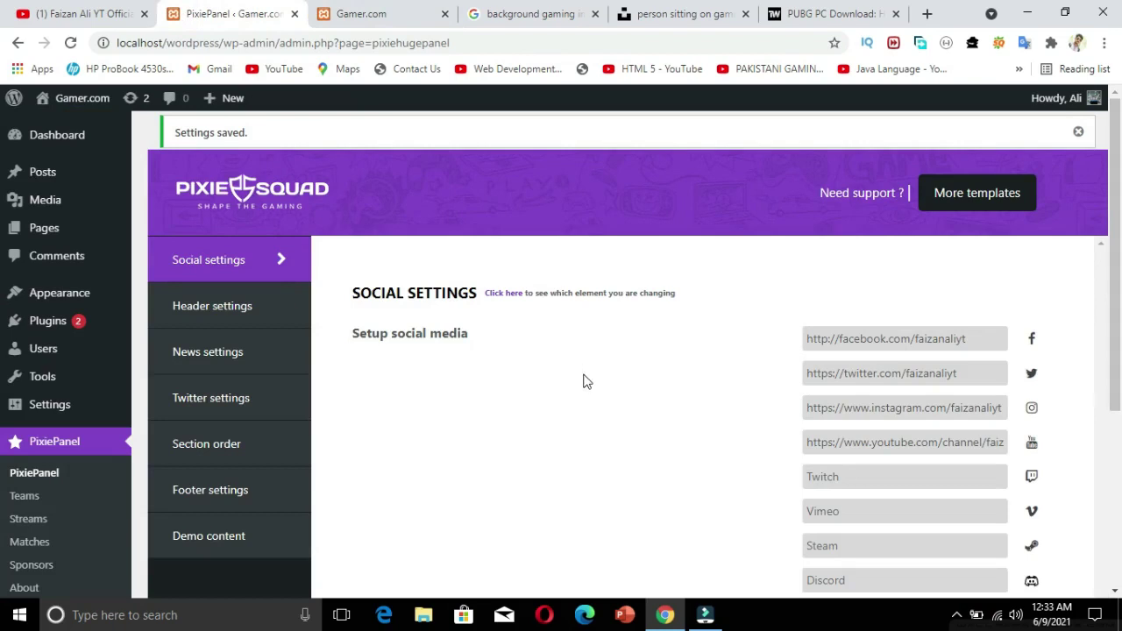
click(233, 438)
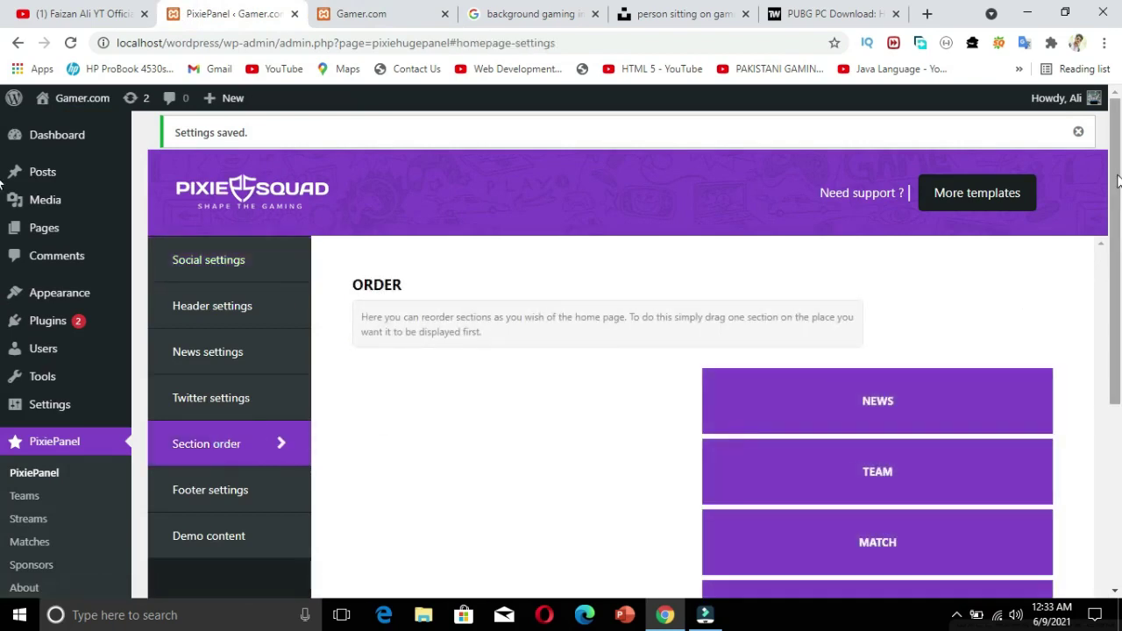
scroll(1117, 179, down, 3)
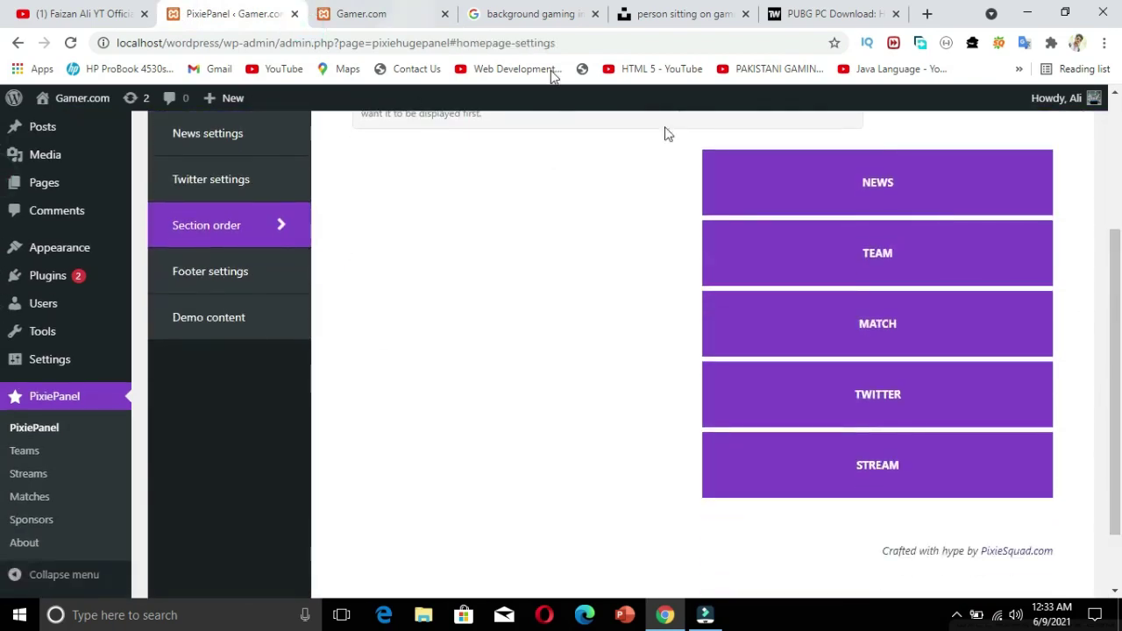
click(350, 14)
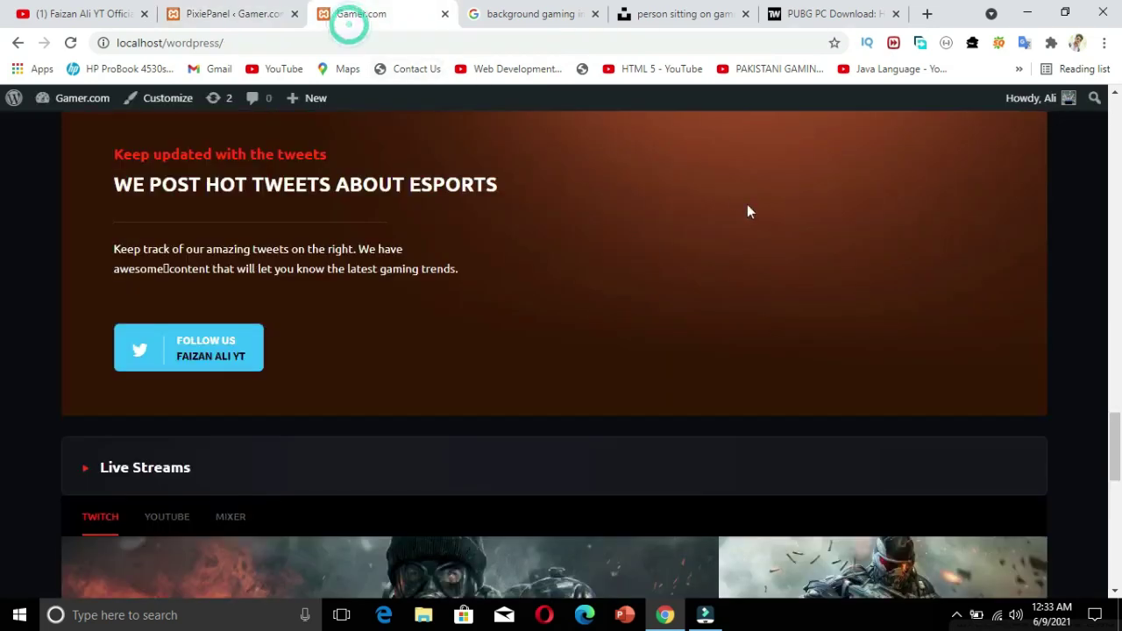
scroll(1061, 236, up, 15)
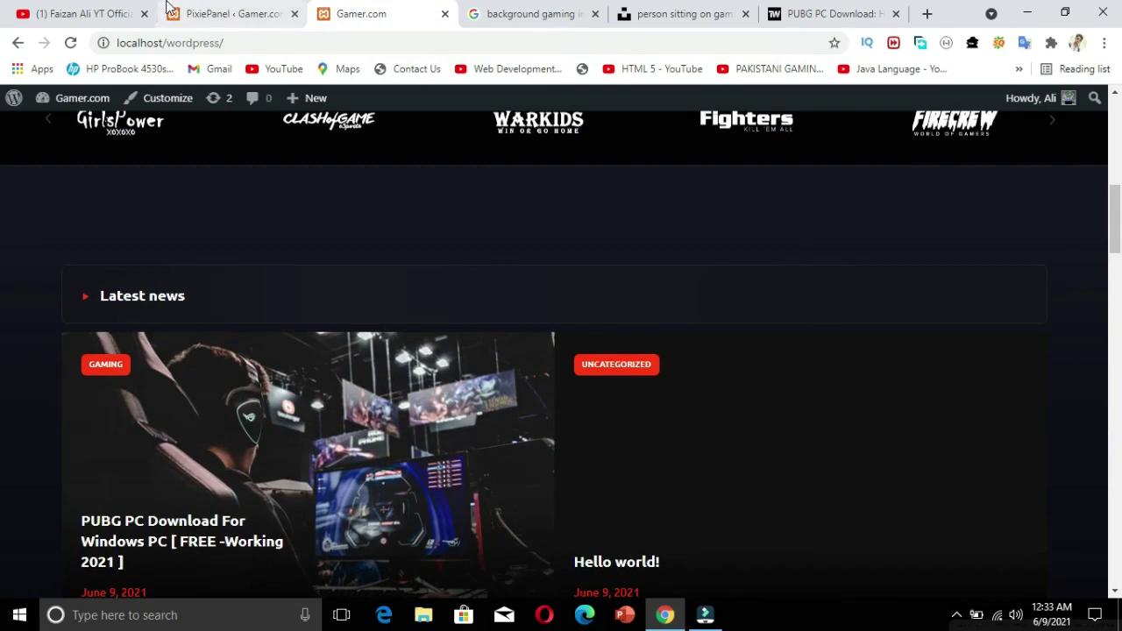
- Reorder the homepage sections as Stream, Match, Team, News, Twitter
click(232, 14)
mouse_move(879, 180)
mouse_down()
mouse_move(882, 470)
mouse_move(888, 167)
mouse_move(888, 180)
mouse_up()
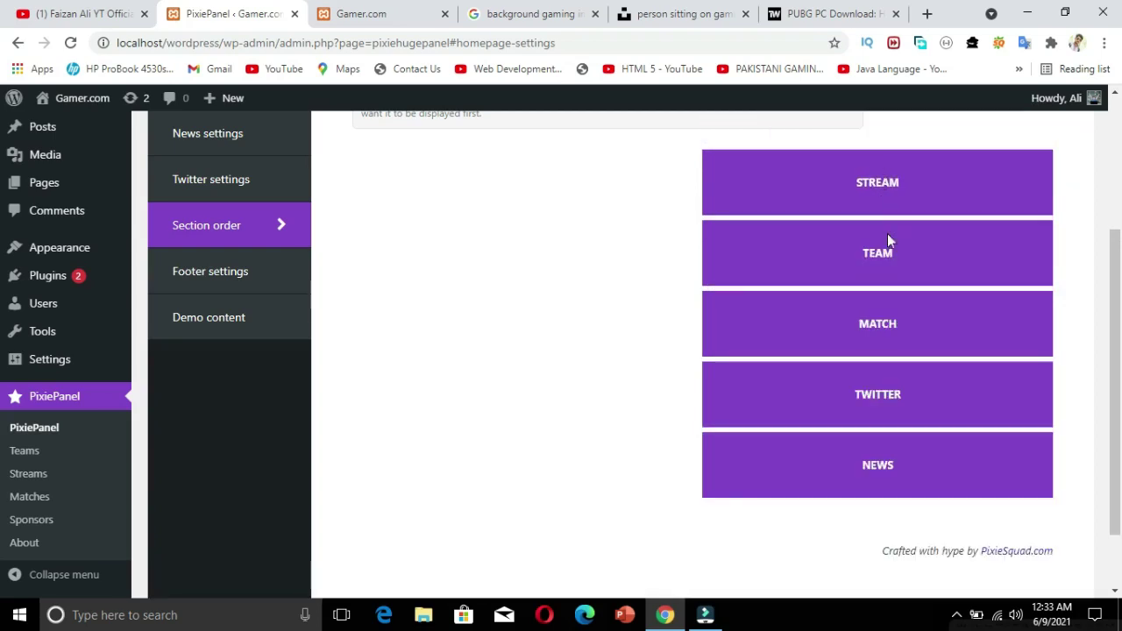
drag(890, 324, 886, 252)
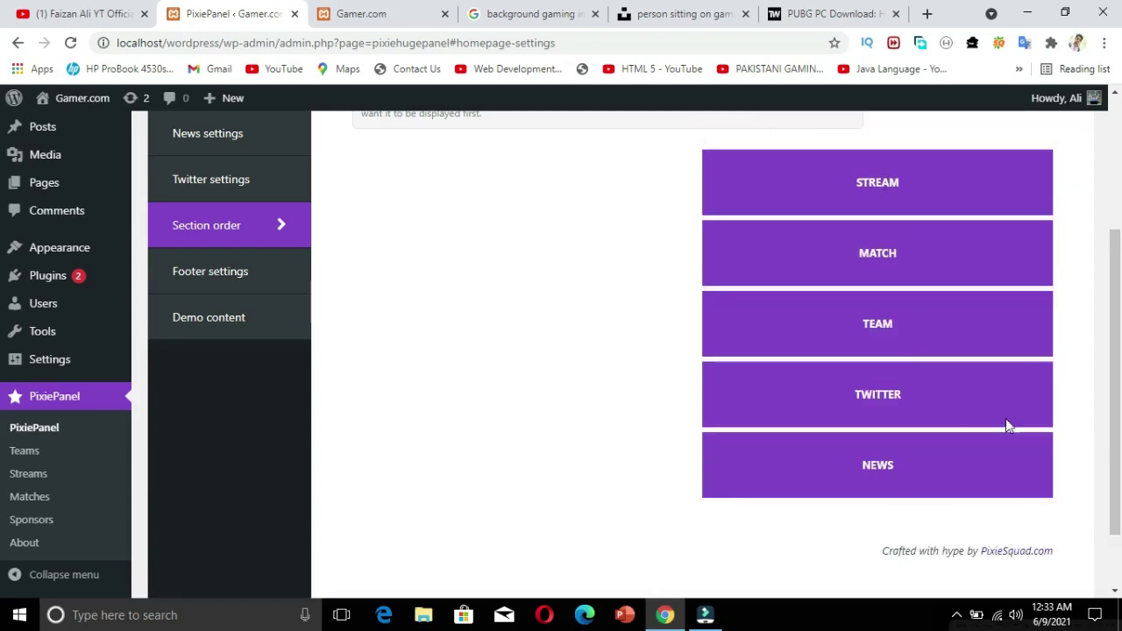
scroll(1006, 425, down, 2)
drag(881, 306, 921, 402)
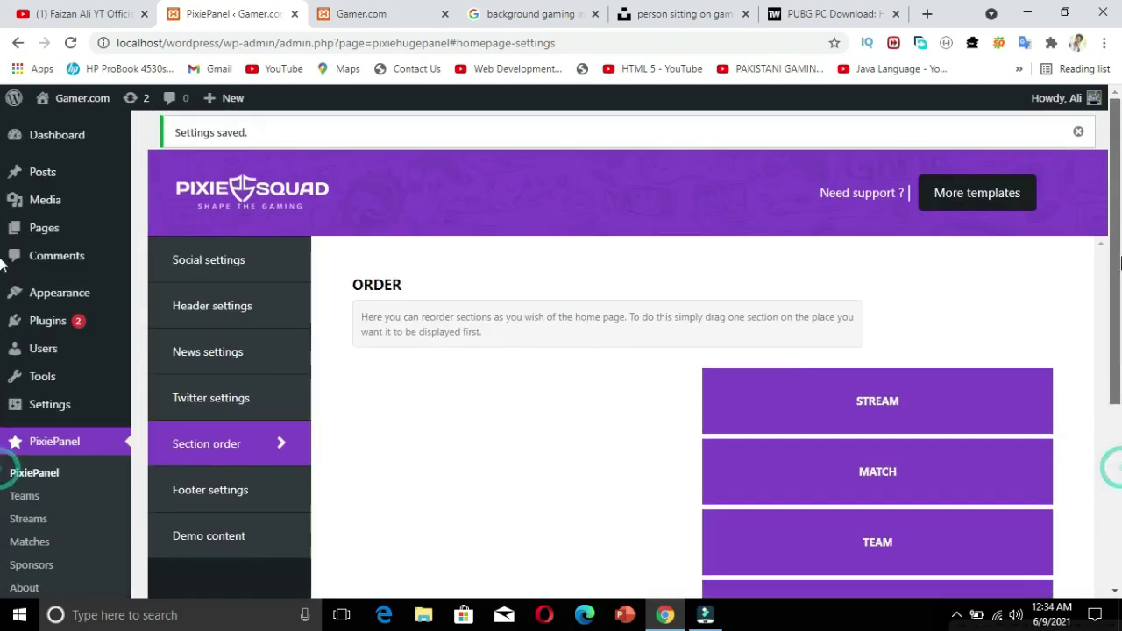
drag(1111, 125, 1111, 306)
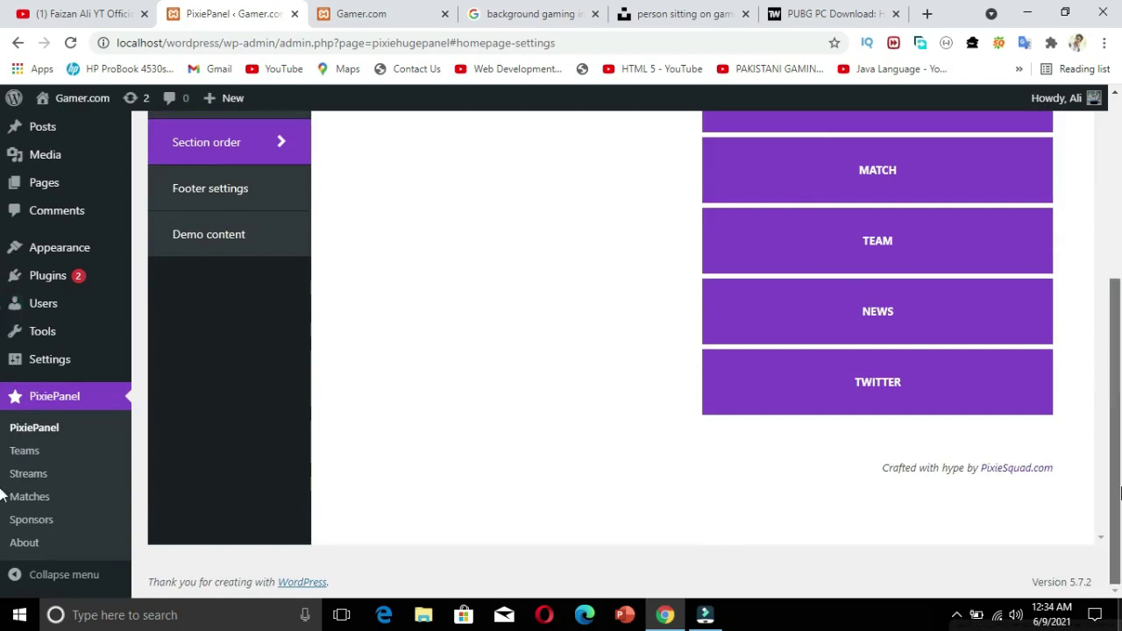
- Open the footer settings and examine their About Us fields against the footer of the reloaded homepage
scroll(9, 526, up, 4)
click(241, 489)
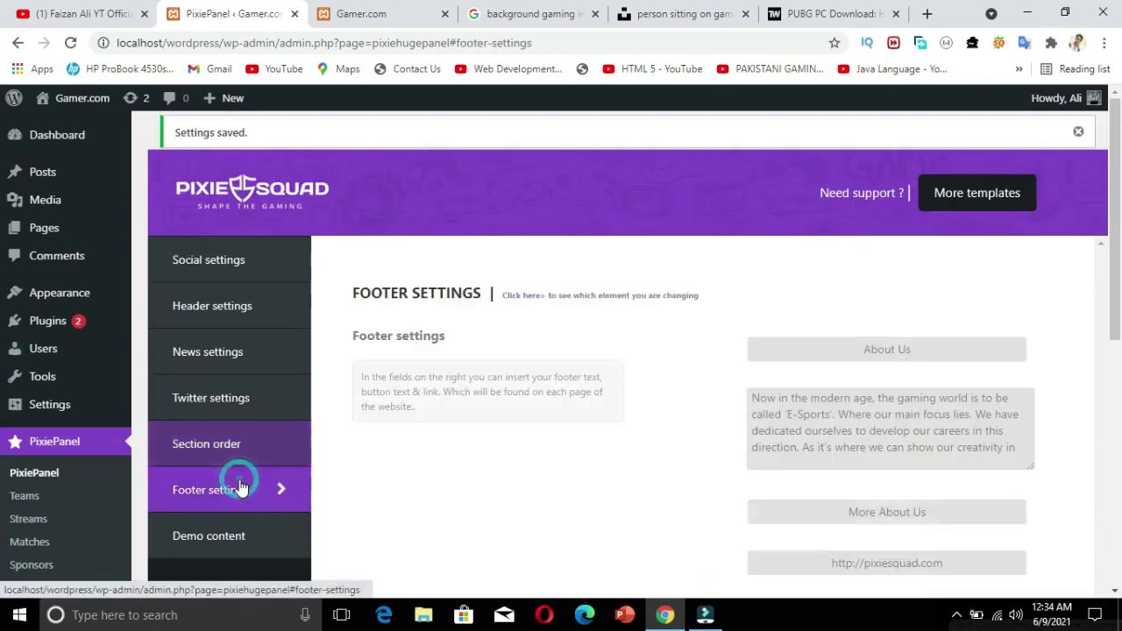
click(316, 11)
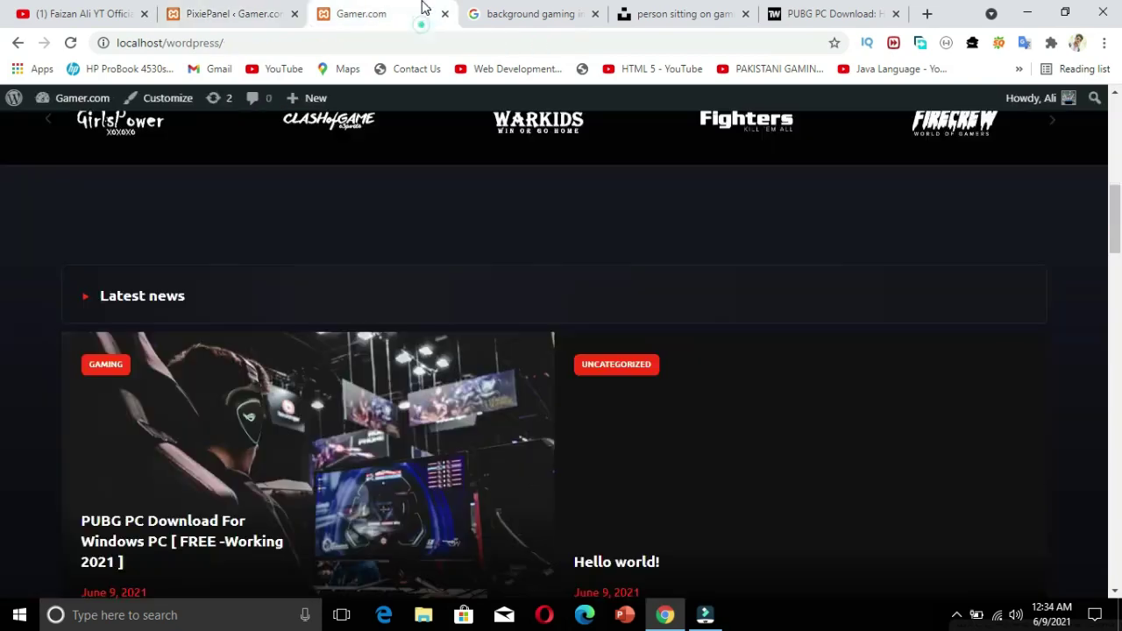
click(96, 44)
click(70, 42)
click(263, 14)
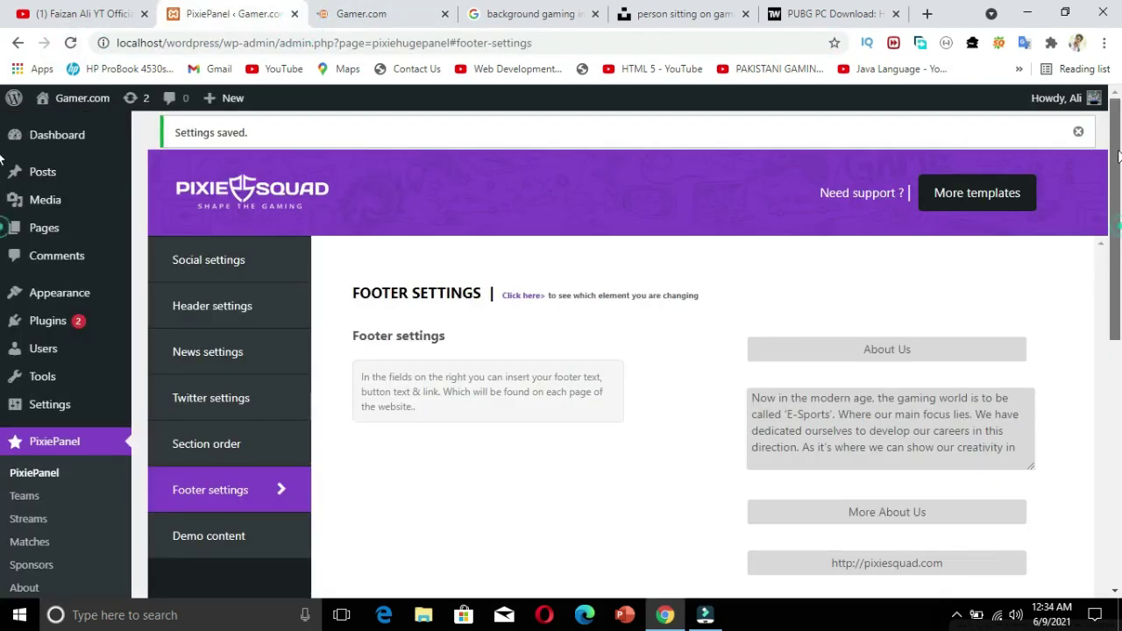
scroll(905, 184, down, 1)
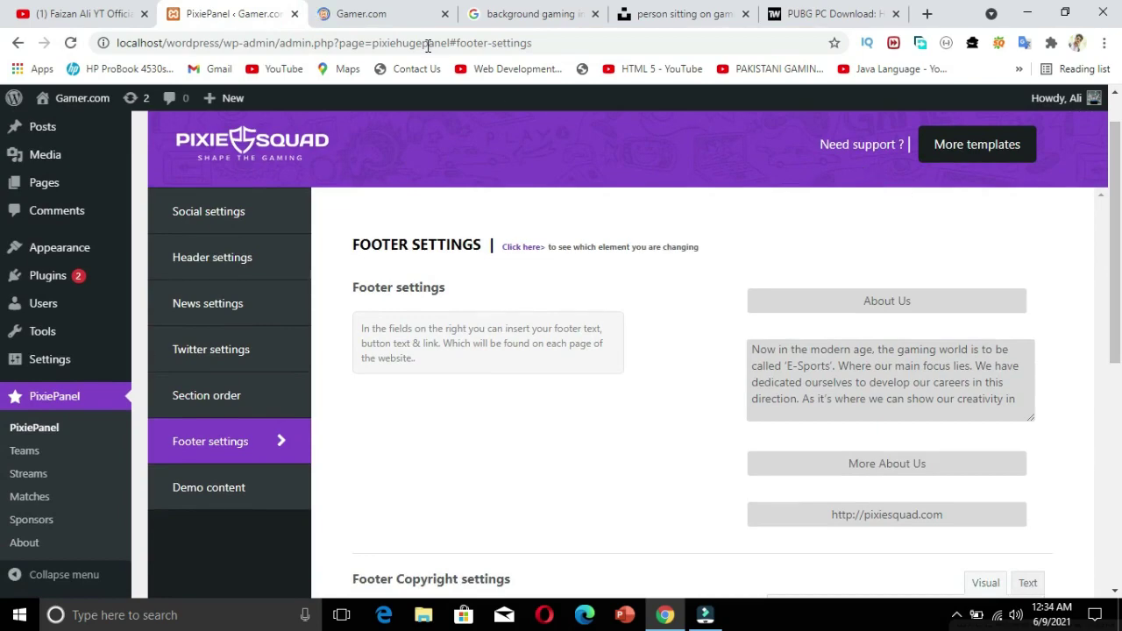
click(377, 11)
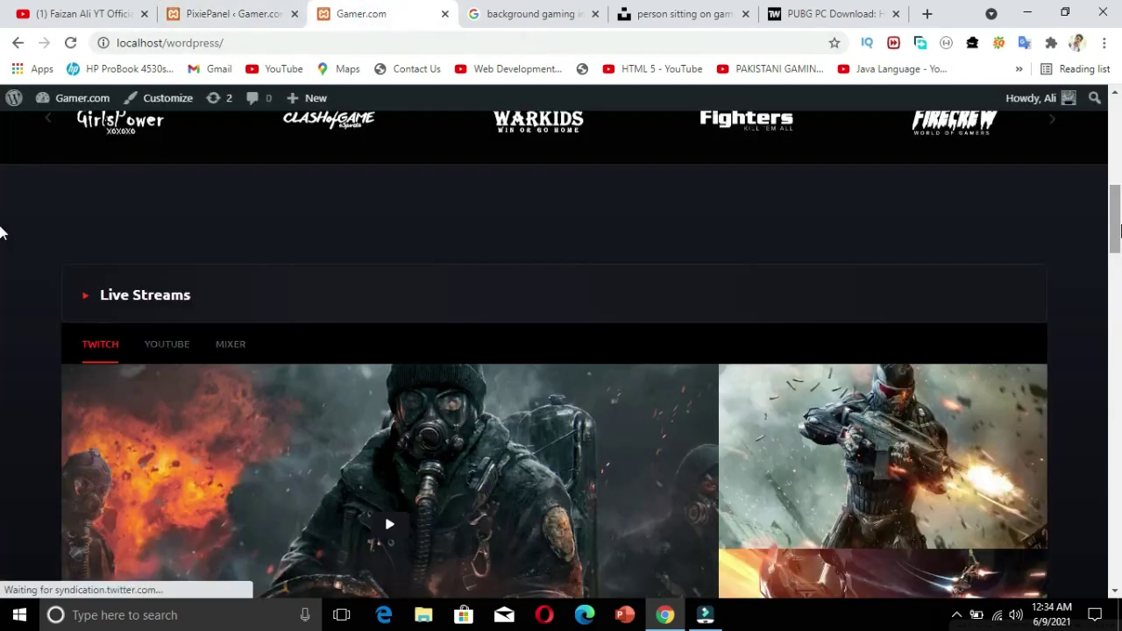
scroll(1, 230, down, 20)
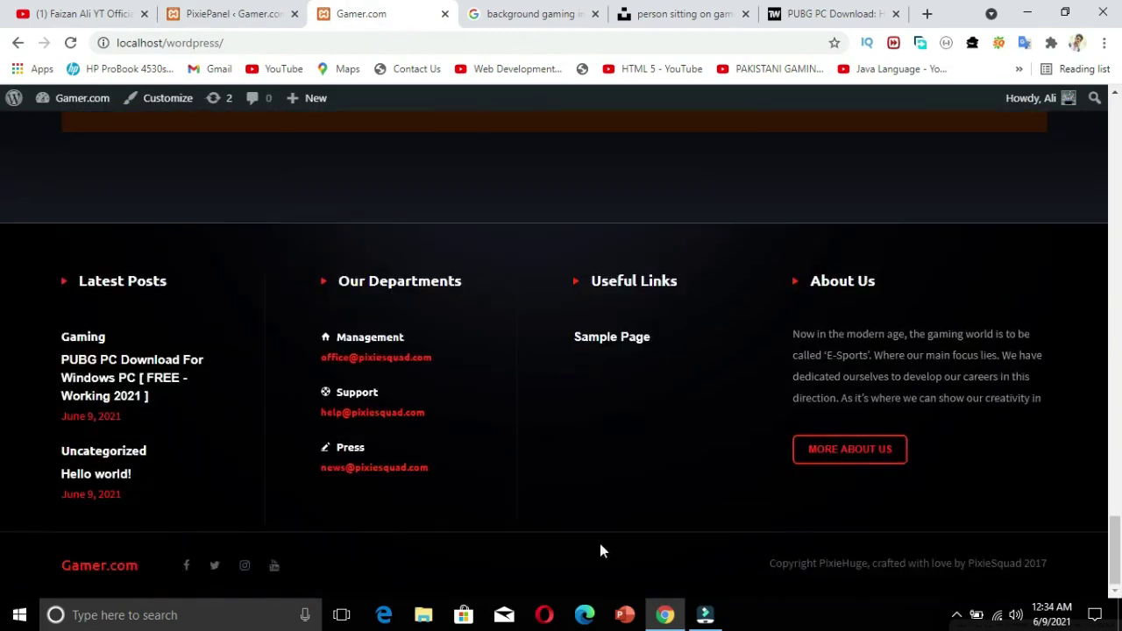
- Compare the About Us heading, description and button text in the footer settings with the homepage footer
click(211, 14)
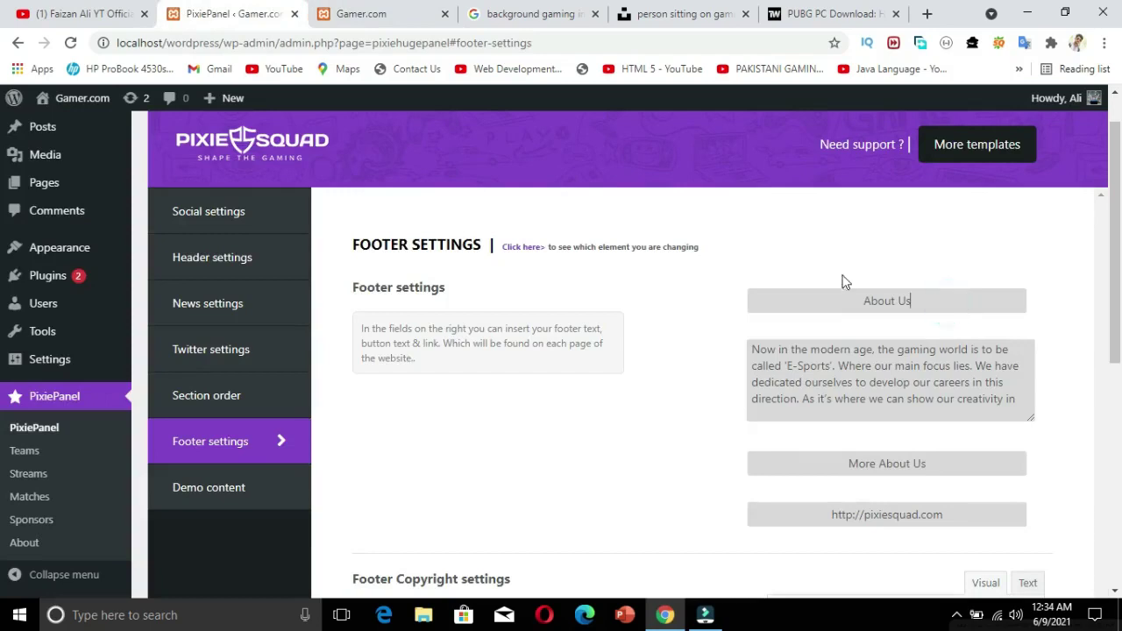
click(394, 42)
click(387, 16)
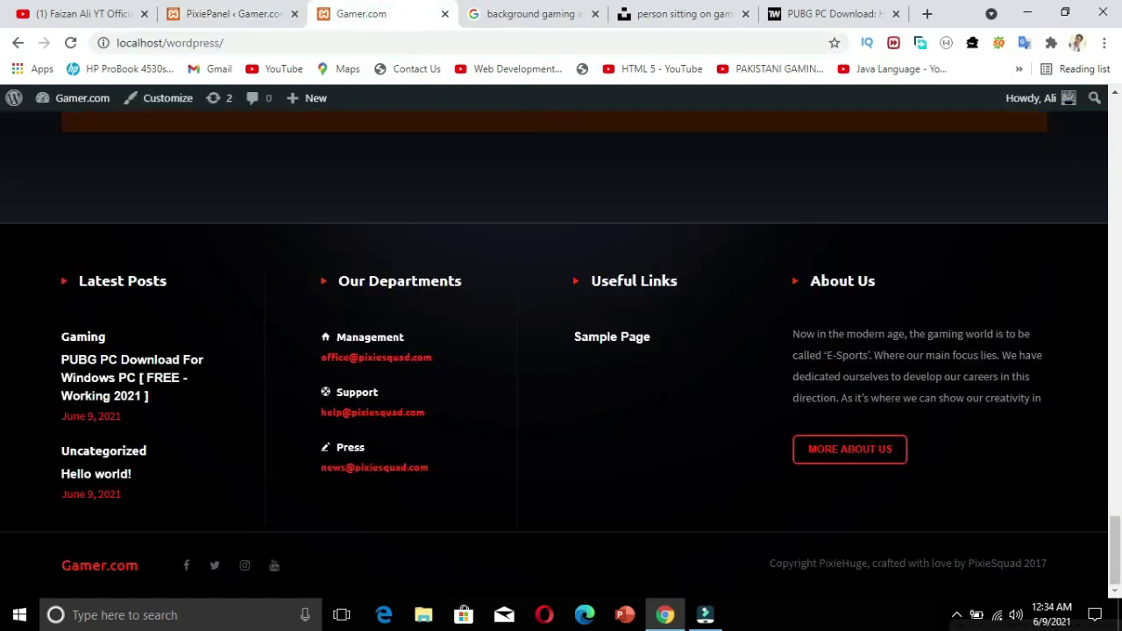
click(210, 14)
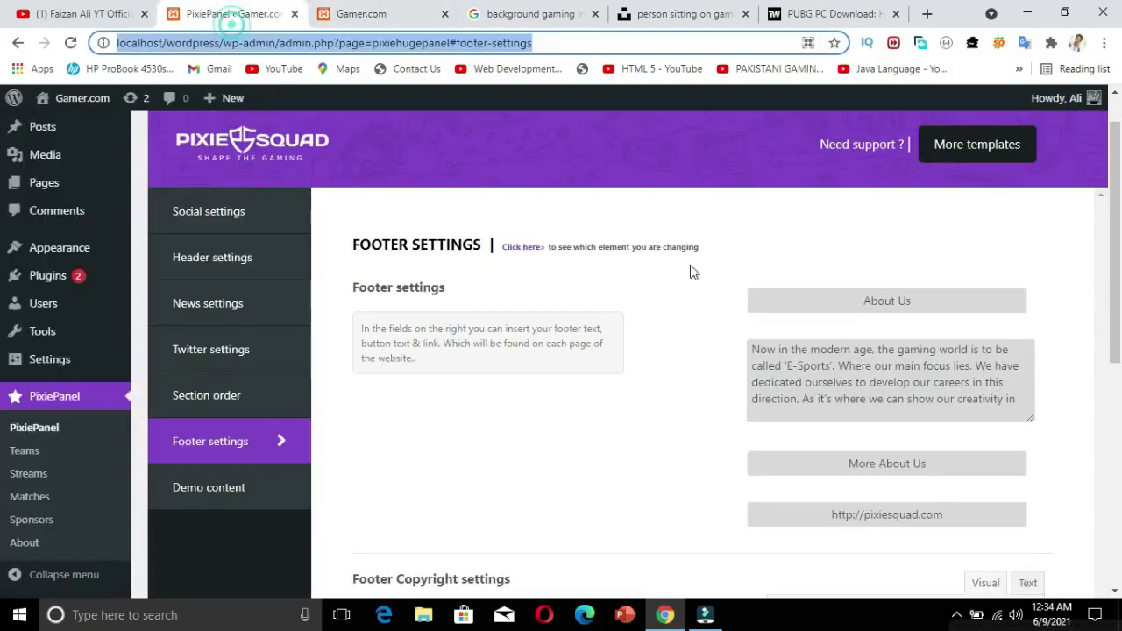
click(889, 294)
drag(752, 349, 1019, 408)
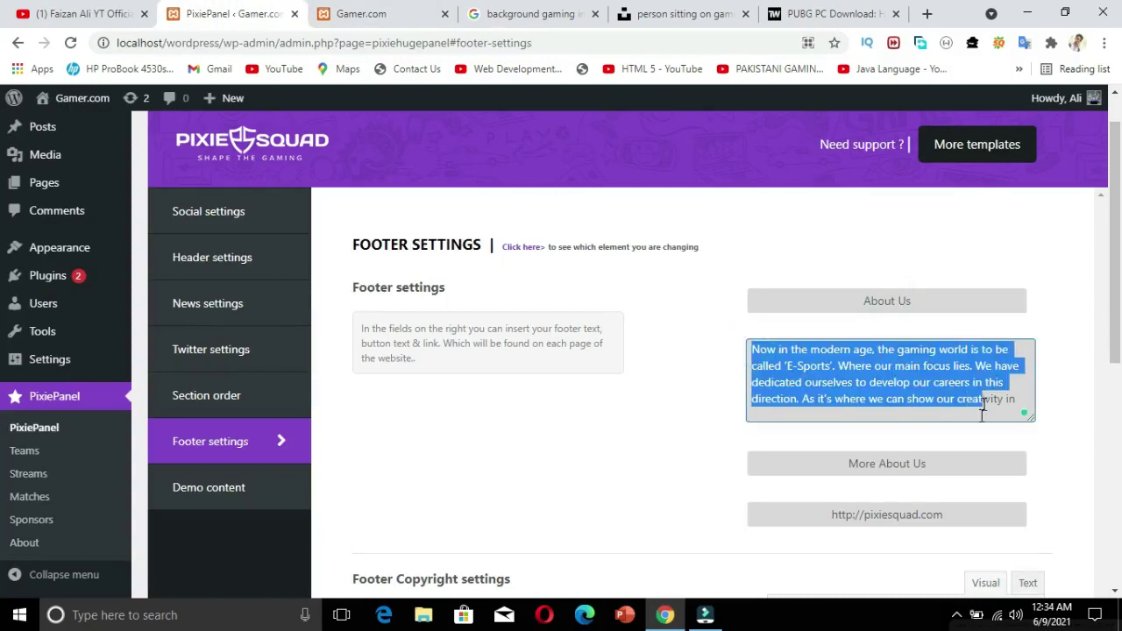
triple_click(953, 464)
drag(832, 515, 952, 518)
click(947, 521)
click(918, 516)
key(BackSpace)
key(BackSpace)
key(BackSpace)
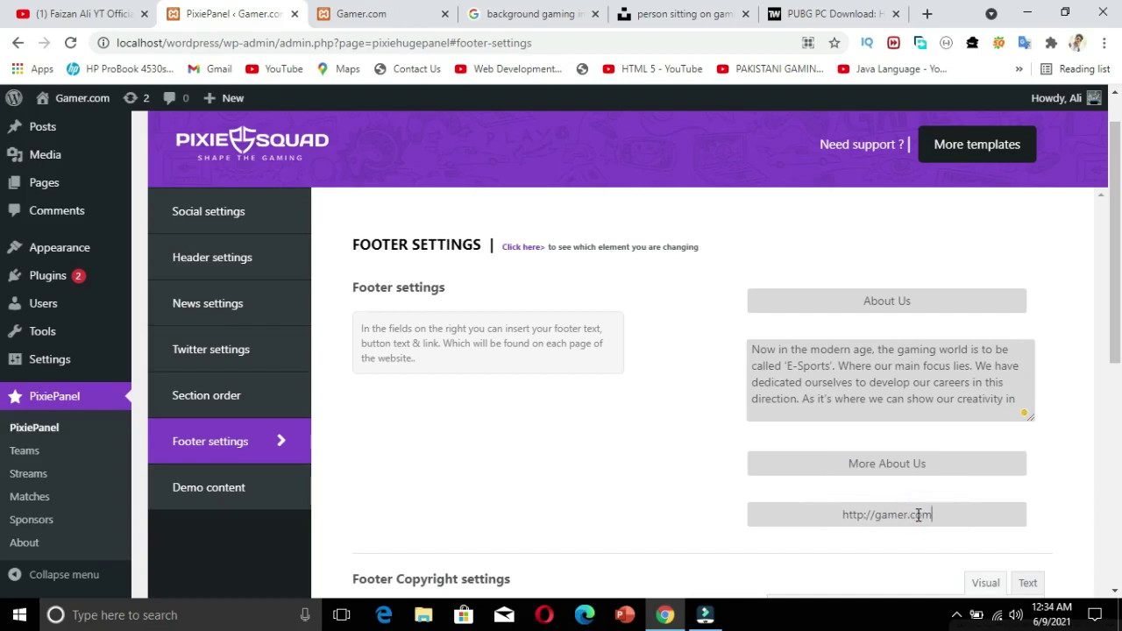
text(out)
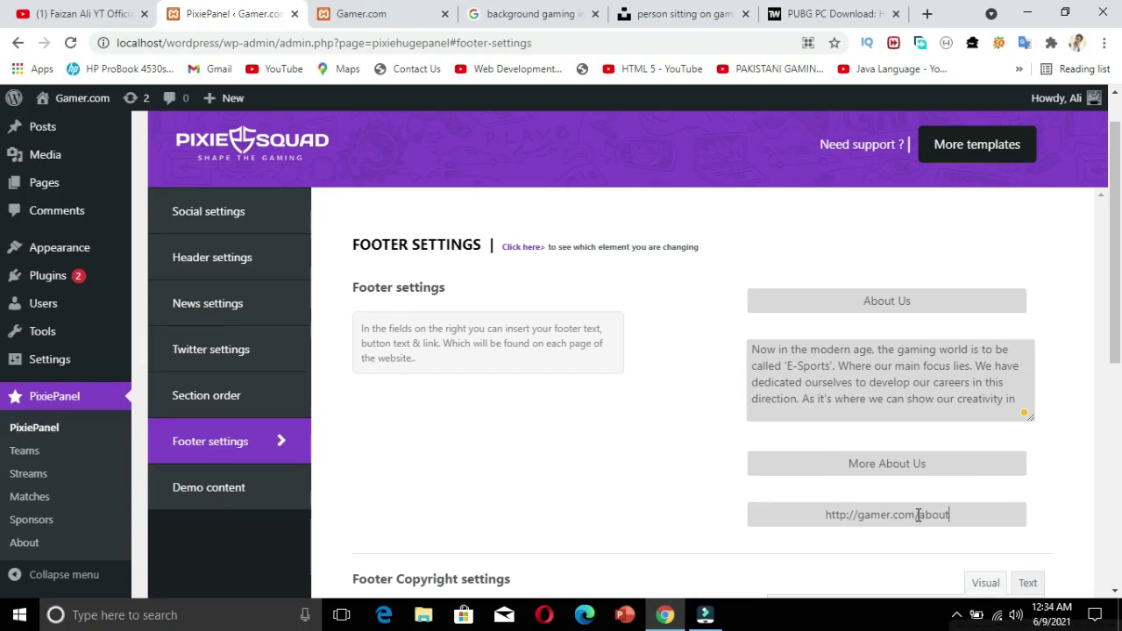
text(.)
text(html)
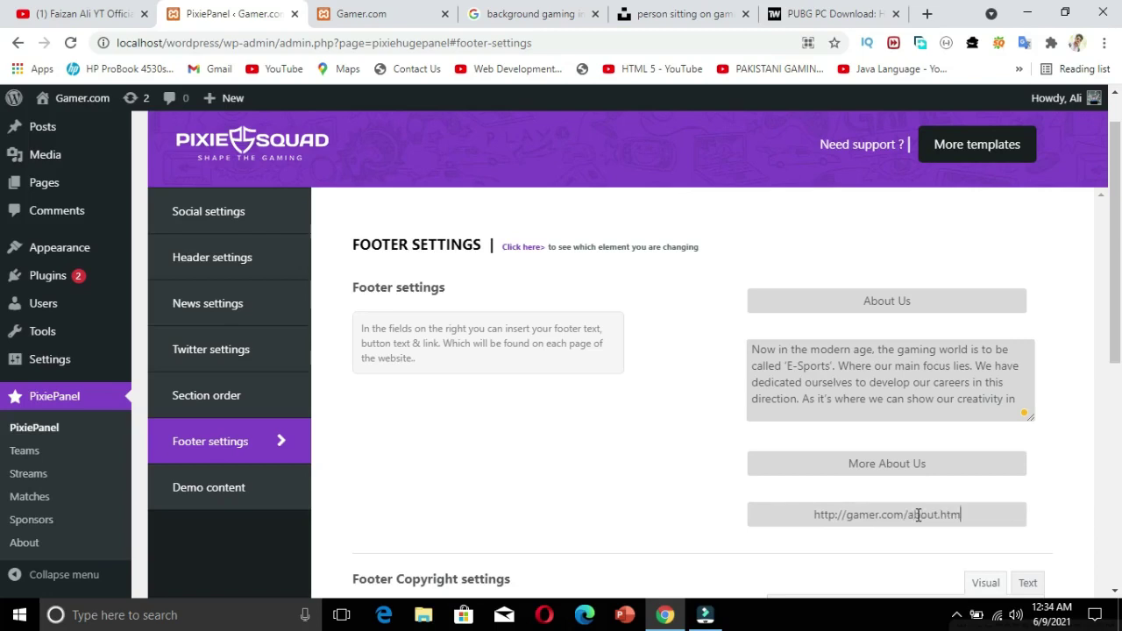
key(BackSpace)
key(BackSpace)
key(BackSpace)
key(BackSpace)
key(BackSpace)
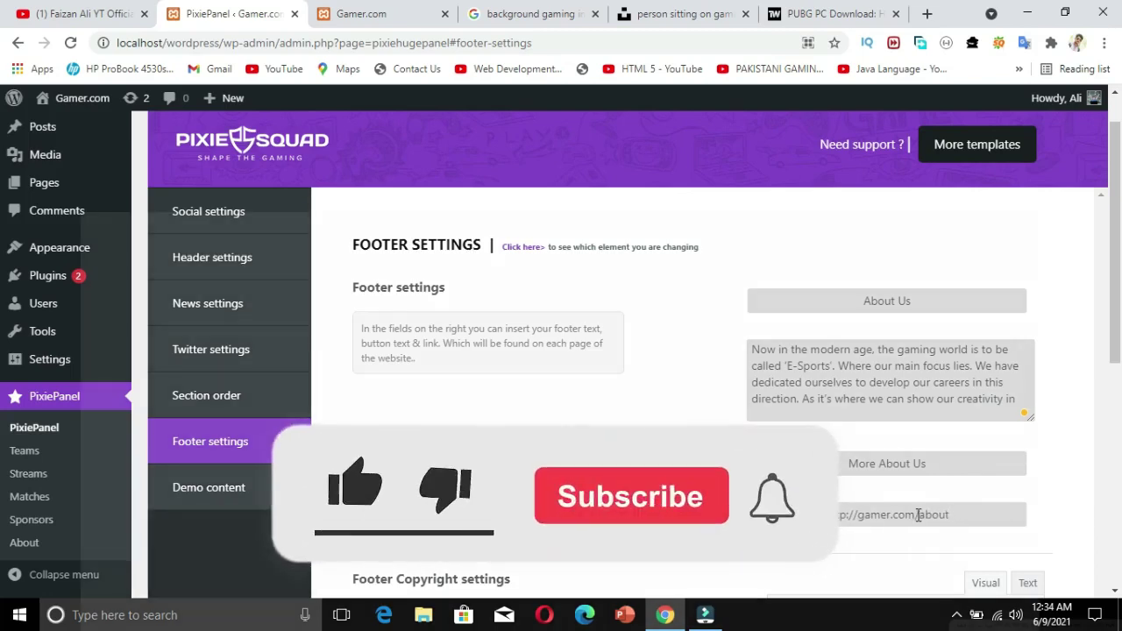
- Return to the footer settings and replace PixieHuge with Gamer.com in the footer copyright text
click(257, 487)
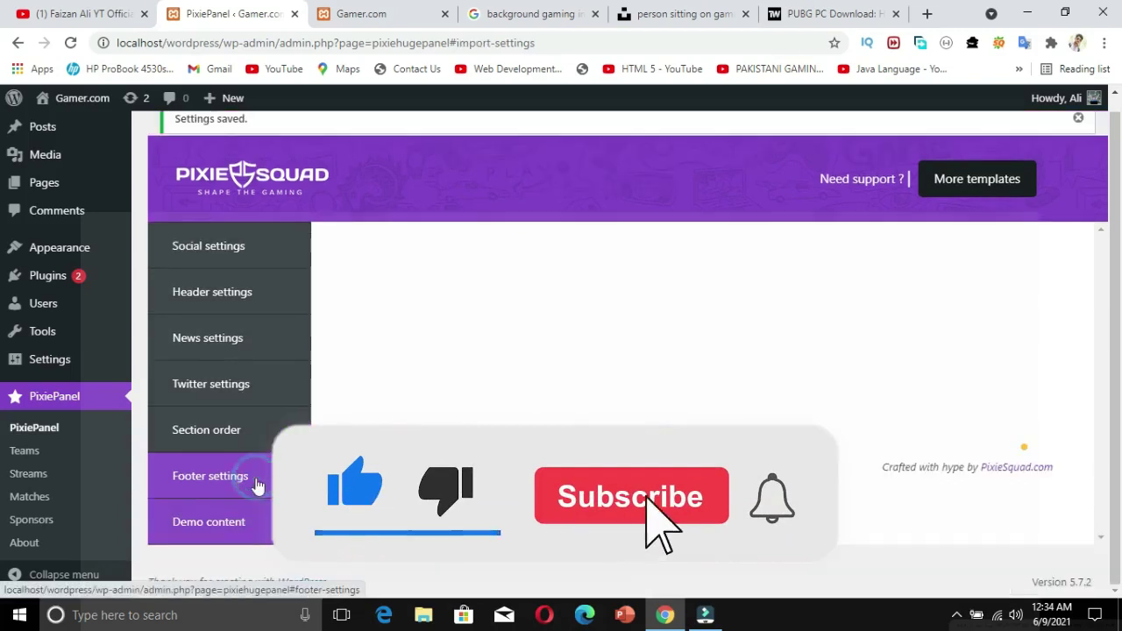
click(238, 476)
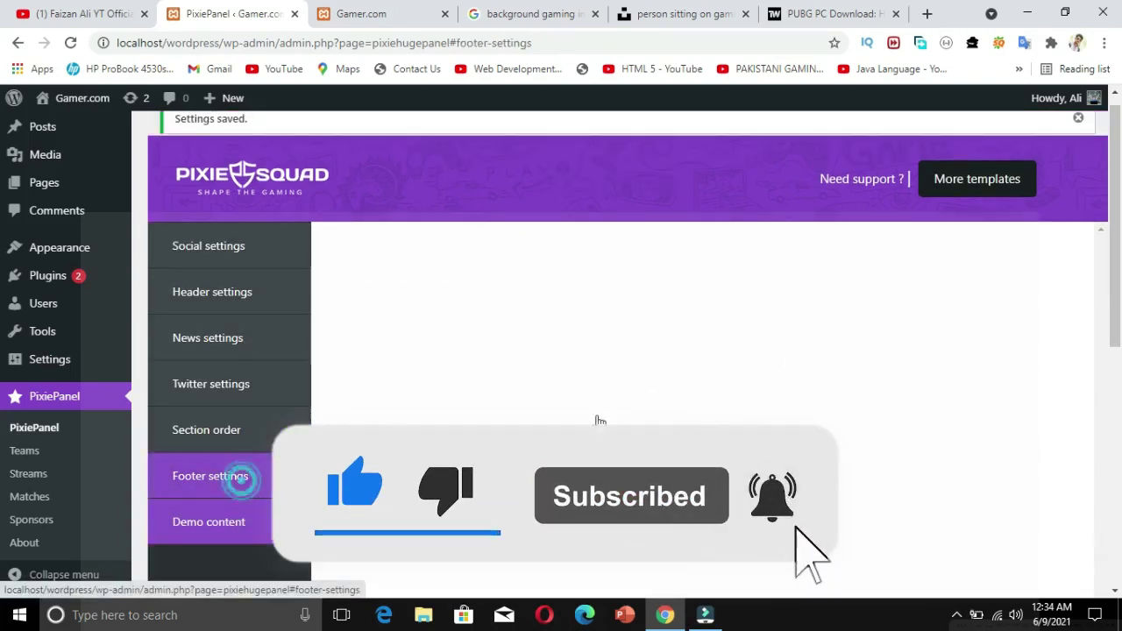
scroll(561, 395, down, 4)
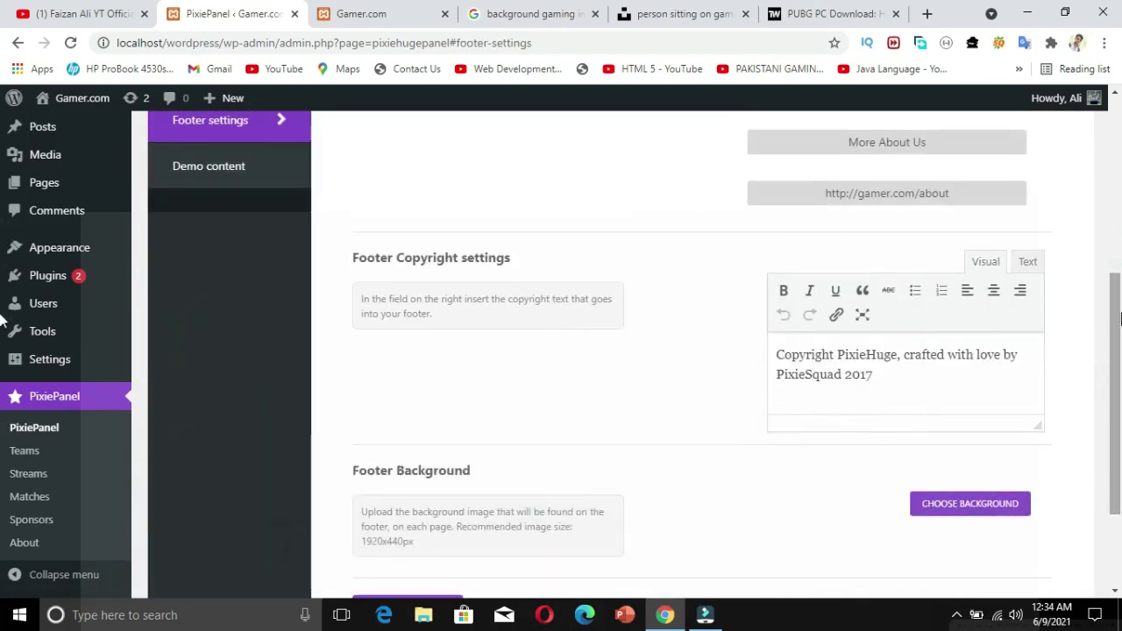
scroll(1116, 348, up, 1)
scroll(1118, 349, down, 1)
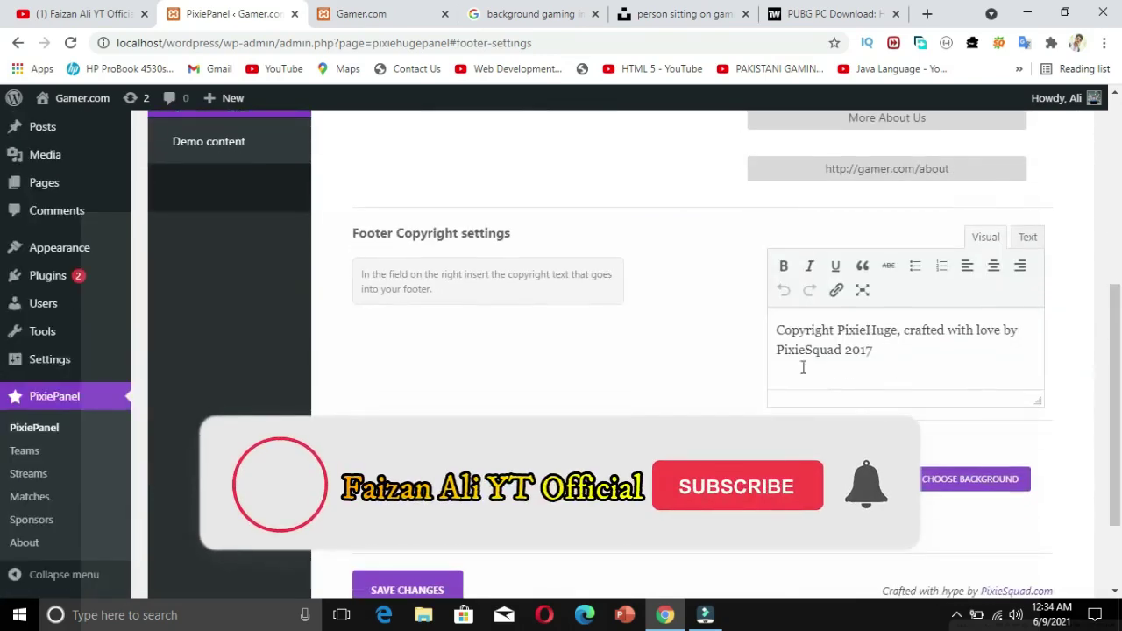
drag(837, 330, 899, 330)
key(BackSpace)
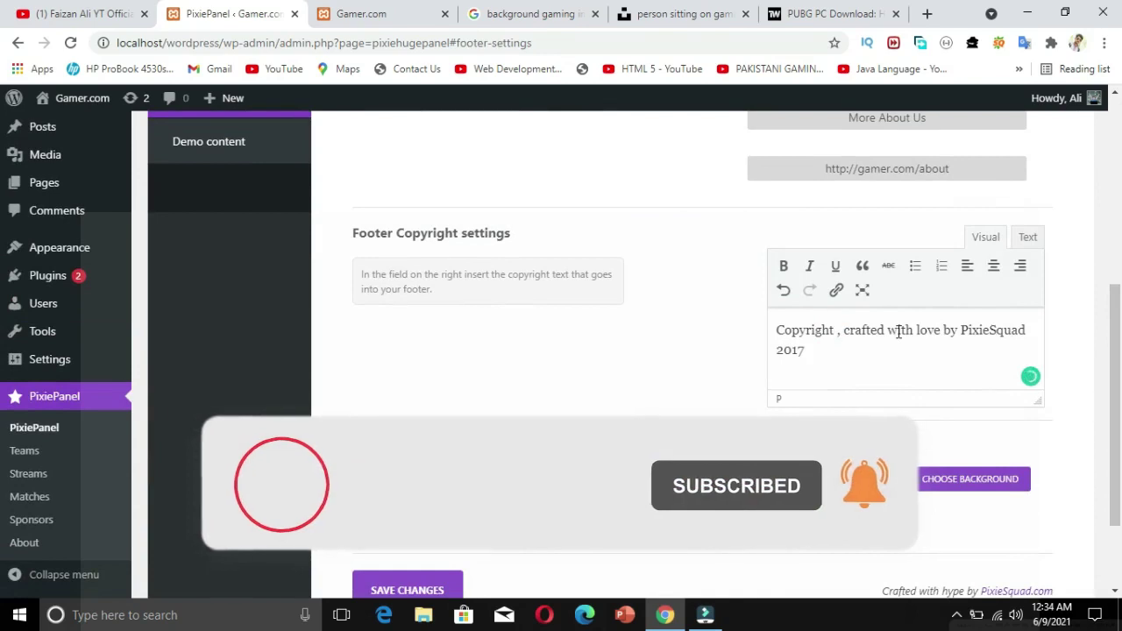
text(Gamer)
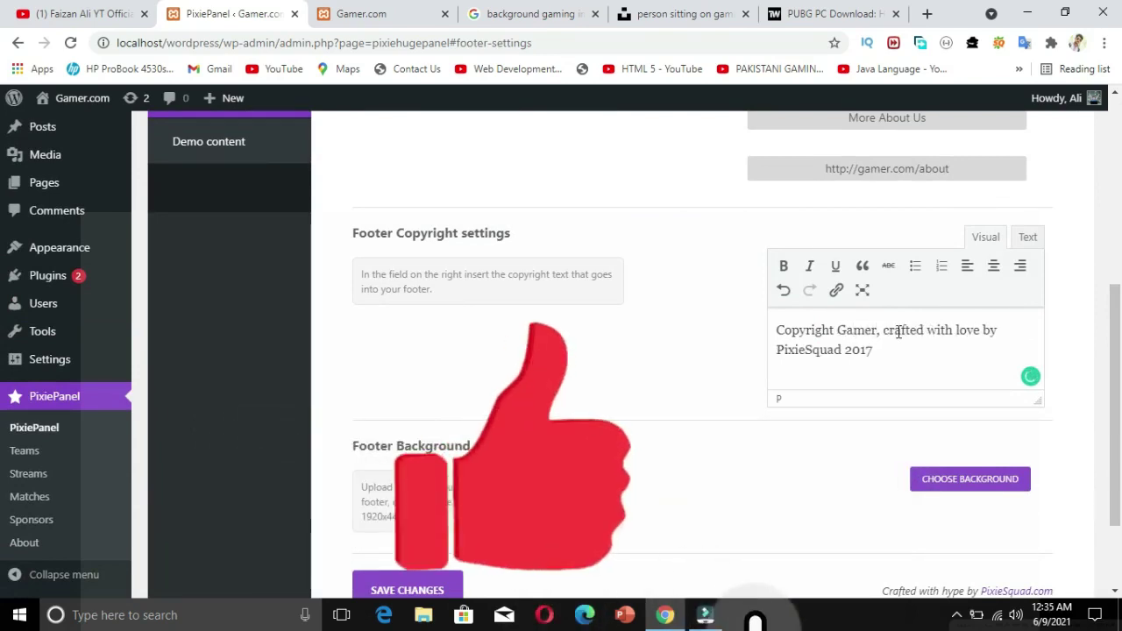
text(.com)
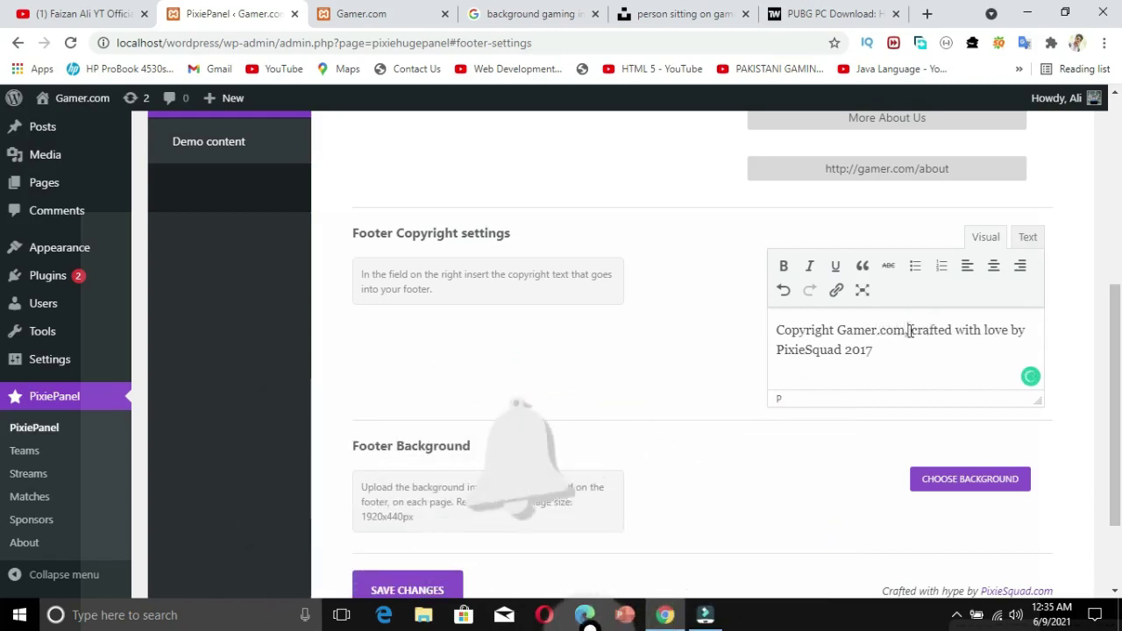
- Remove the crafted-by credit and replace the word Copyright with &copy; so the footer text reads "&copy; Gamer.com"
drag(908, 330, 904, 366)
key(BackSpace)
key(BackSpace)
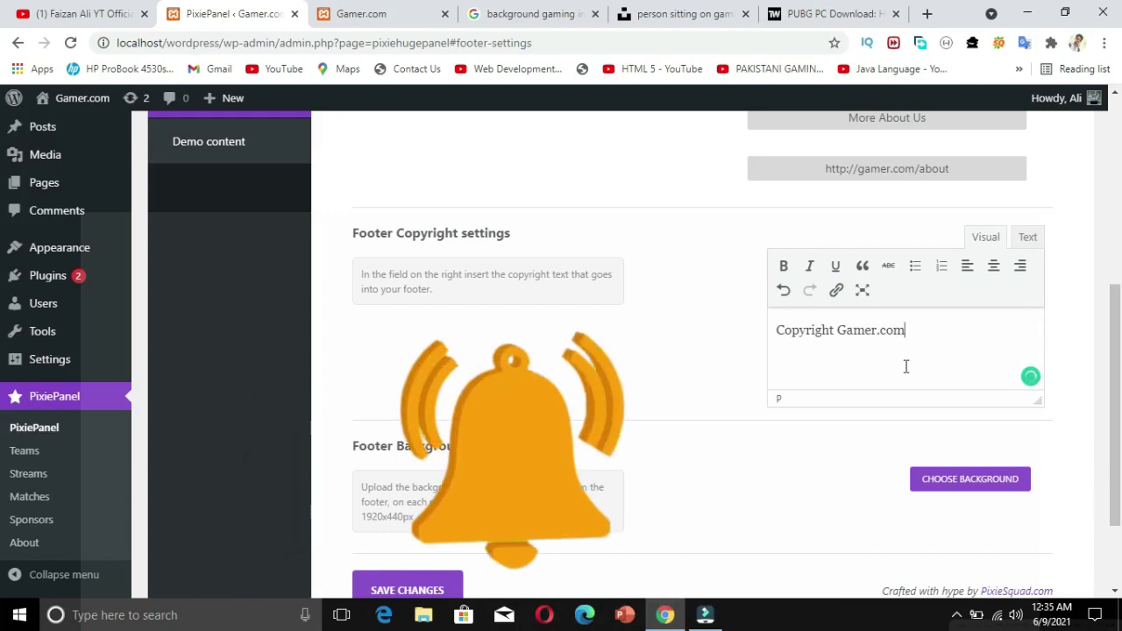
key(BackSpace)
key(BackSpace)
key(BackSpace)
key(BackSpace)
key(BackSpace)
key(BackSpace)
key(BackSpace)
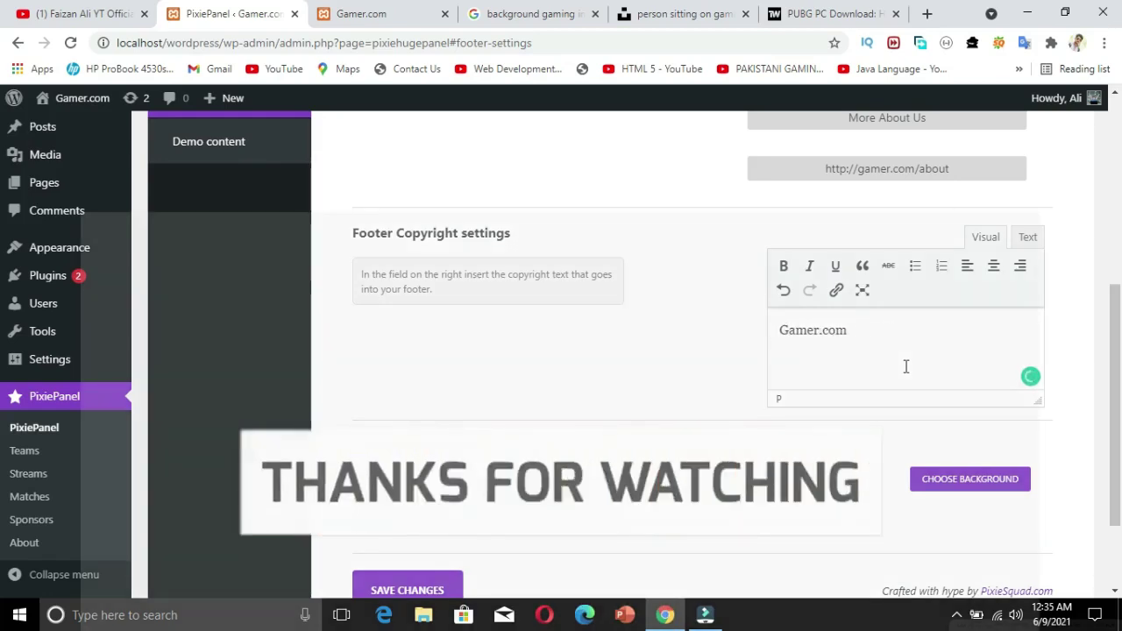
text(&copy;)
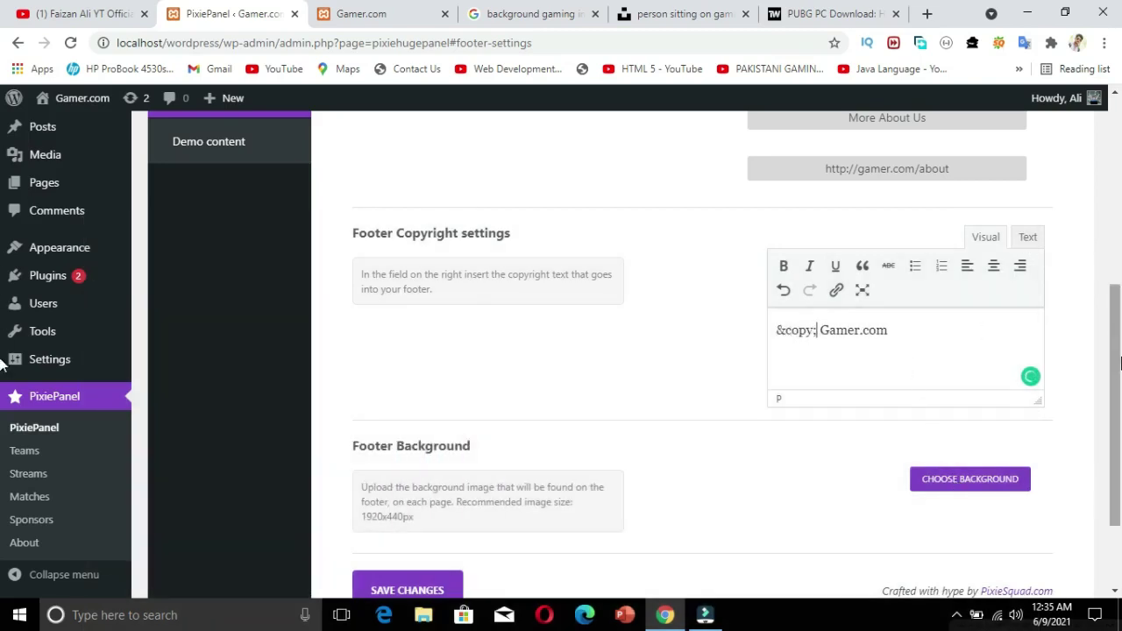
- Save the footer settings and reload the homepage to check the copyright line in its footer
scroll(613, 368, down, 2)
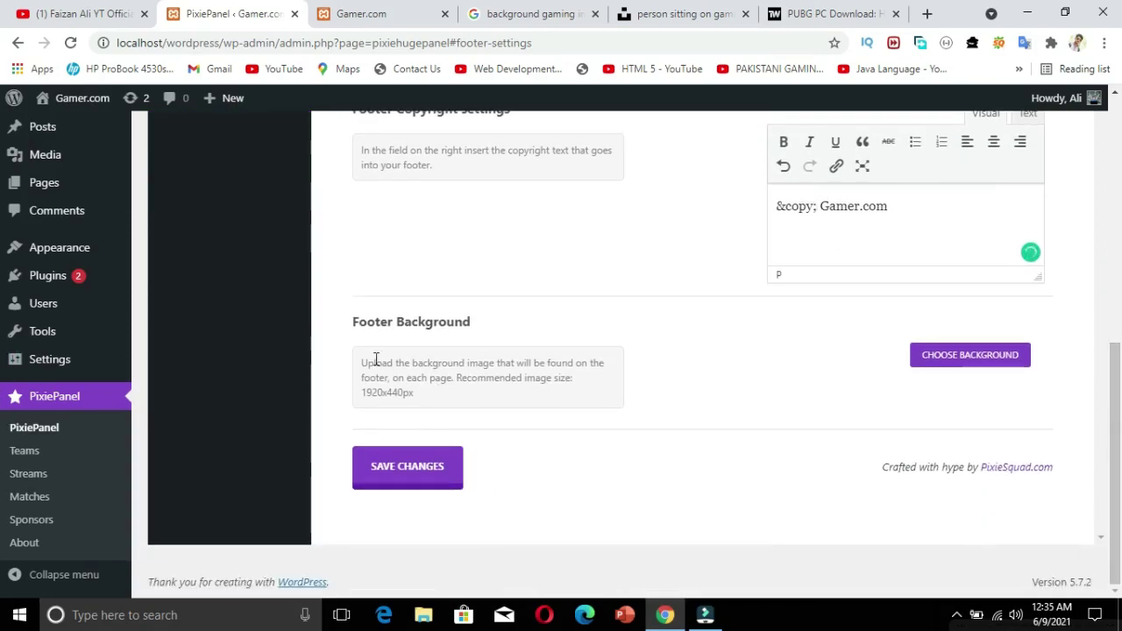
click(361, 13)
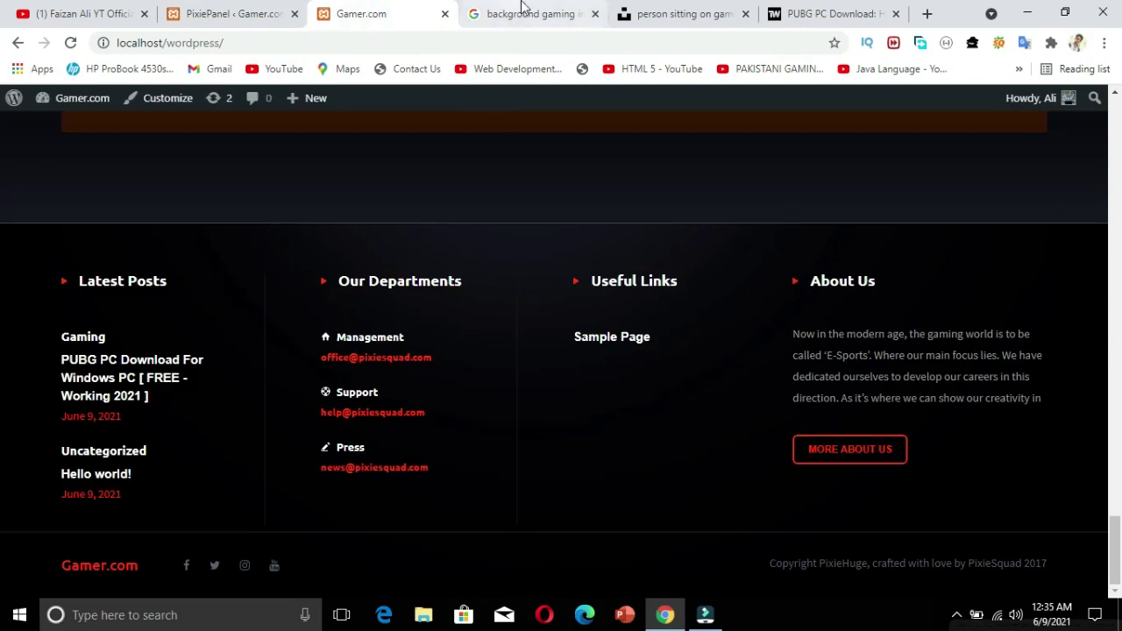
click(186, 13)
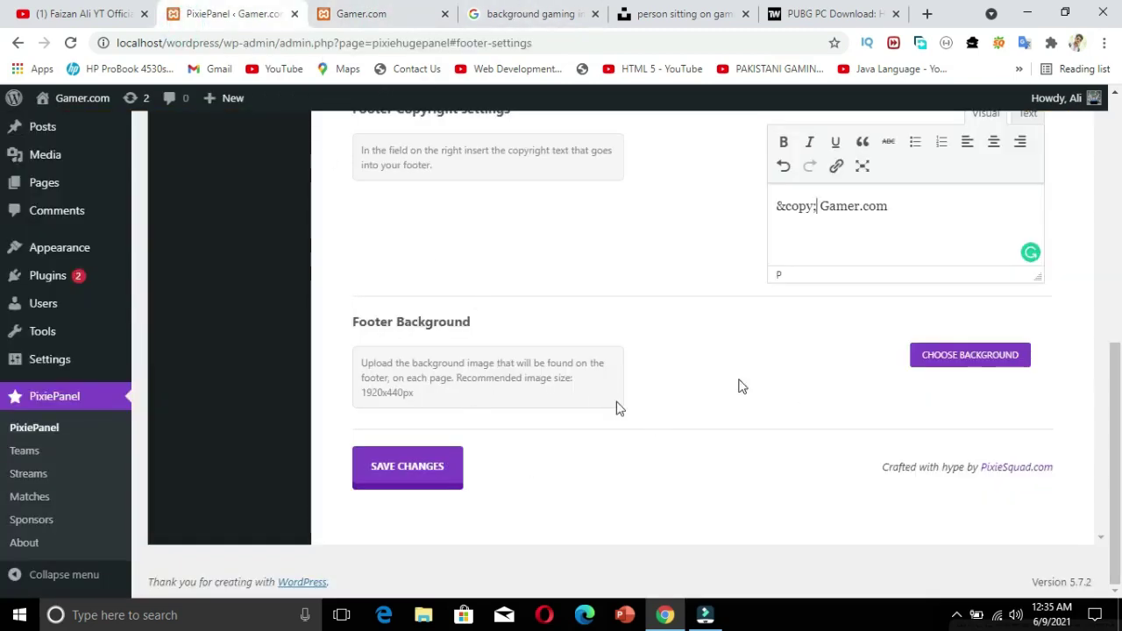
click(453, 464)
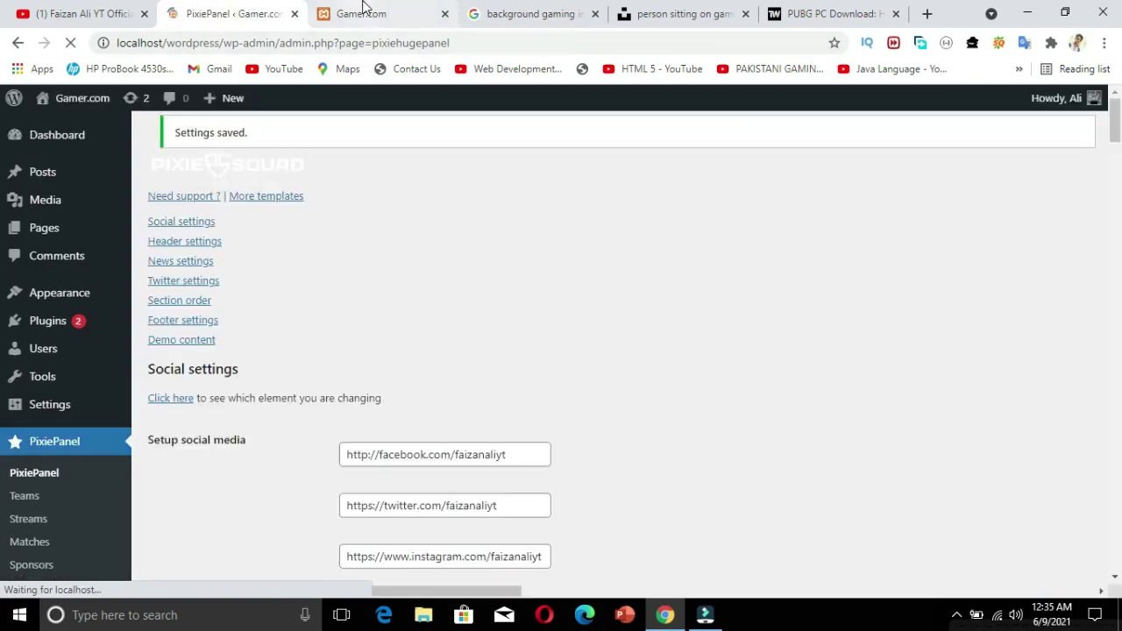
click(363, 10)
click(68, 44)
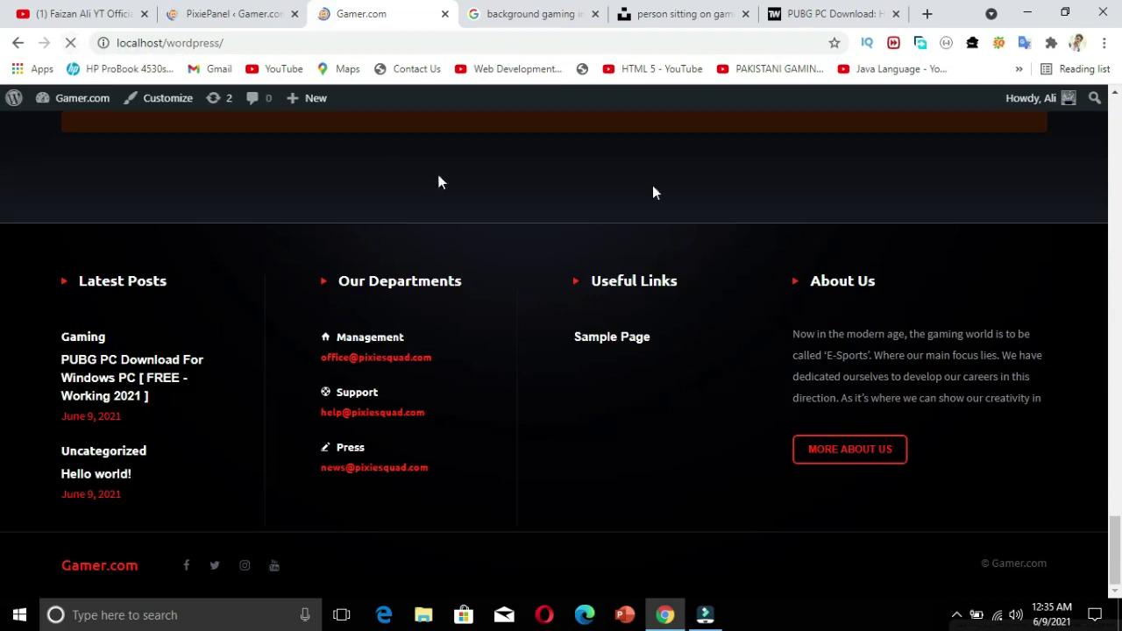
scroll(0, 351, up, 5)
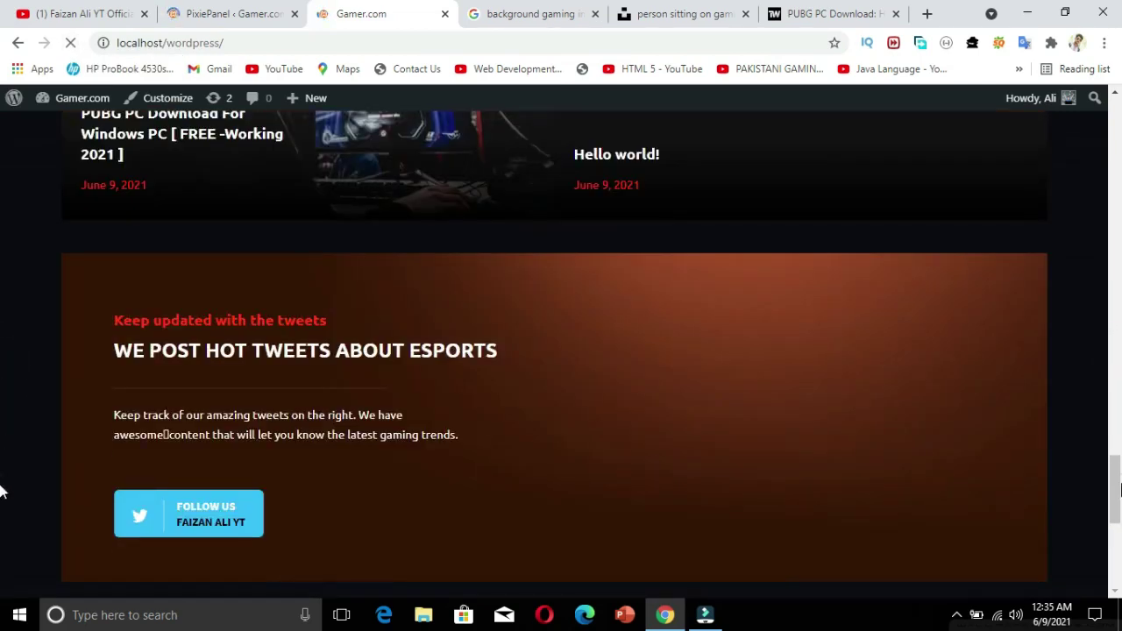
scroll(0, 490, down, 5)
double_click(1019, 564)
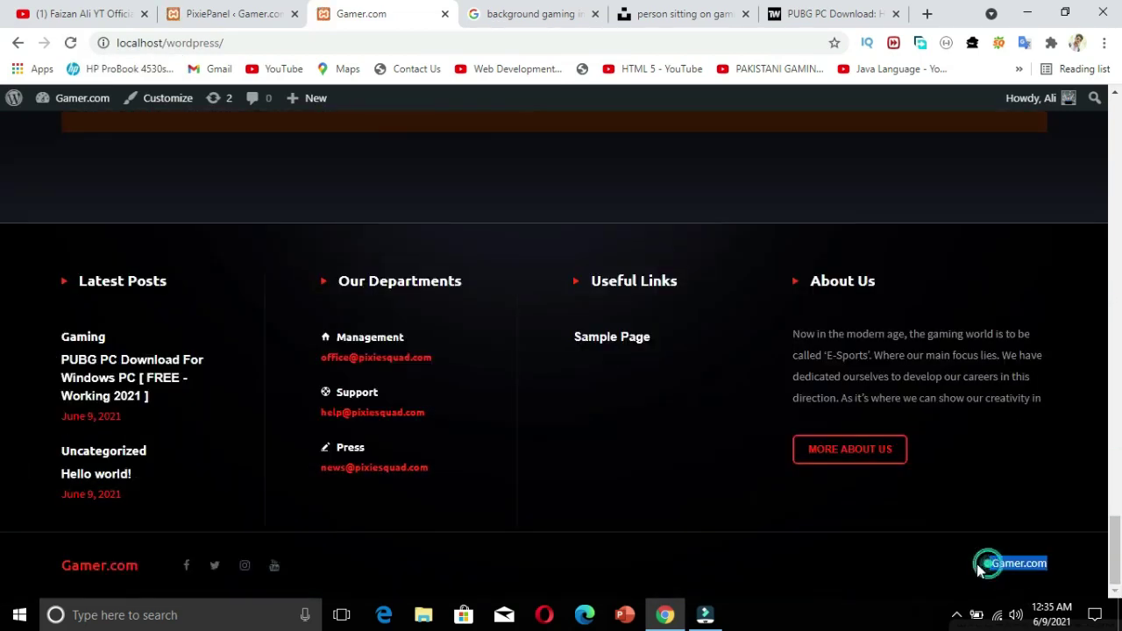
click(1062, 573)
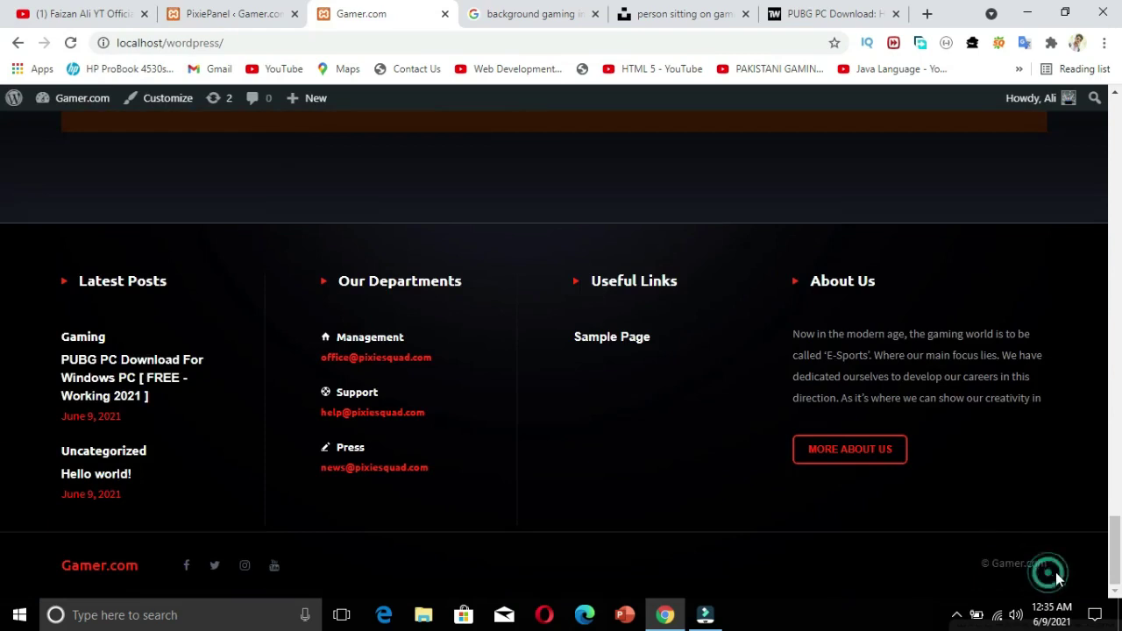
- Examine the homepage from the top, including the sponsor logo carousel and the Live Streams section
drag(1115, 548, 1116, 127)
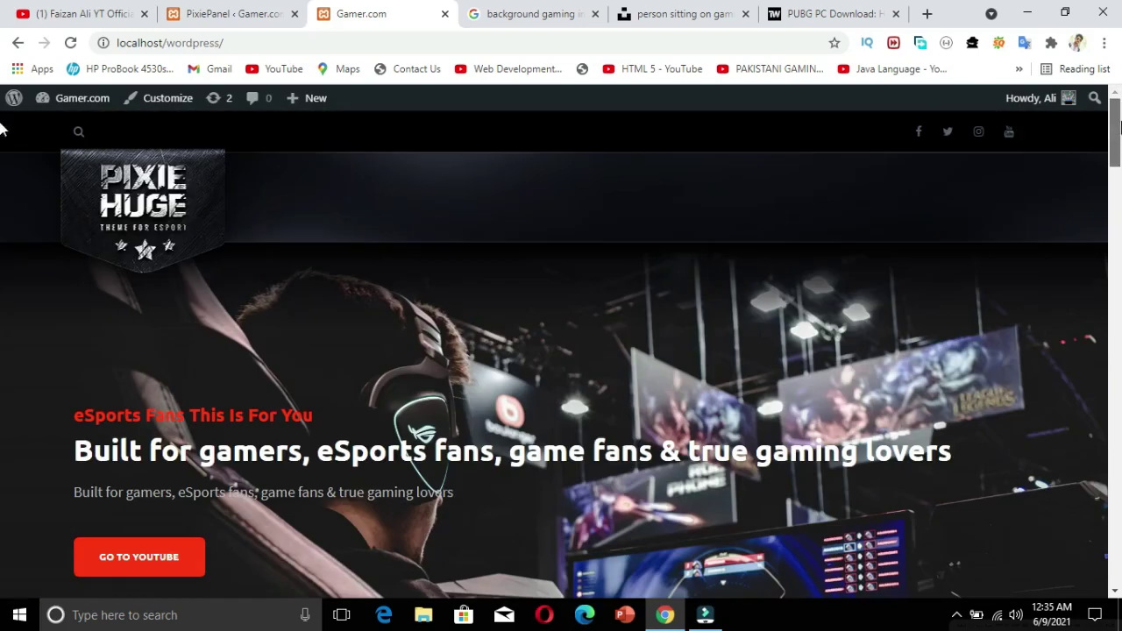
click(193, 11)
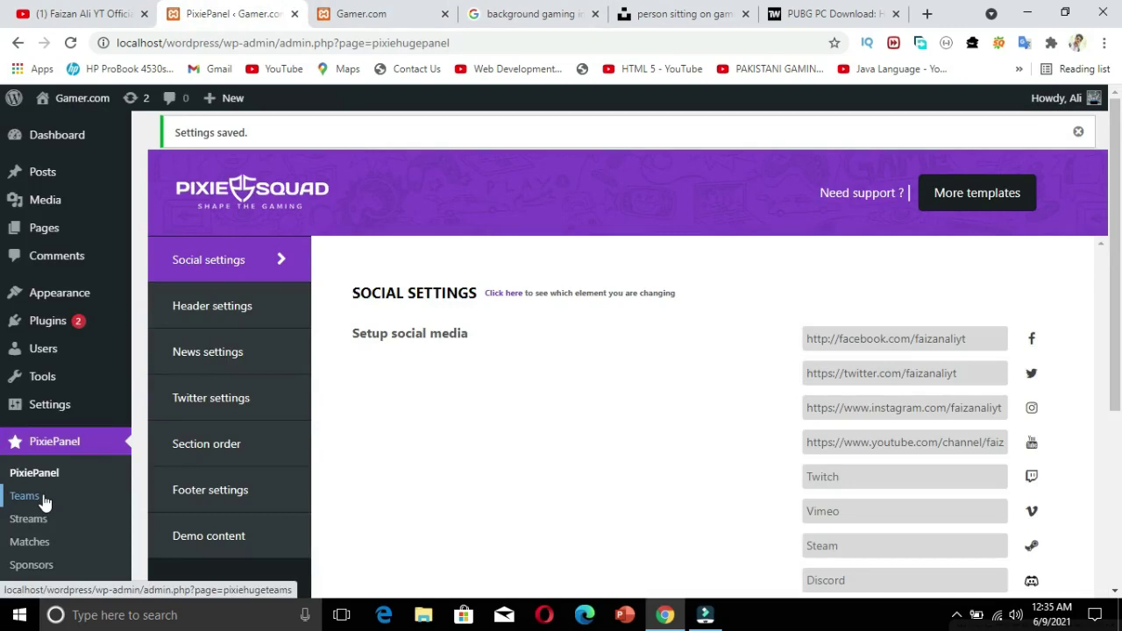
click(377, 15)
scroll(0, 175, down, 3)
drag(1117, 192, 1117, 228)
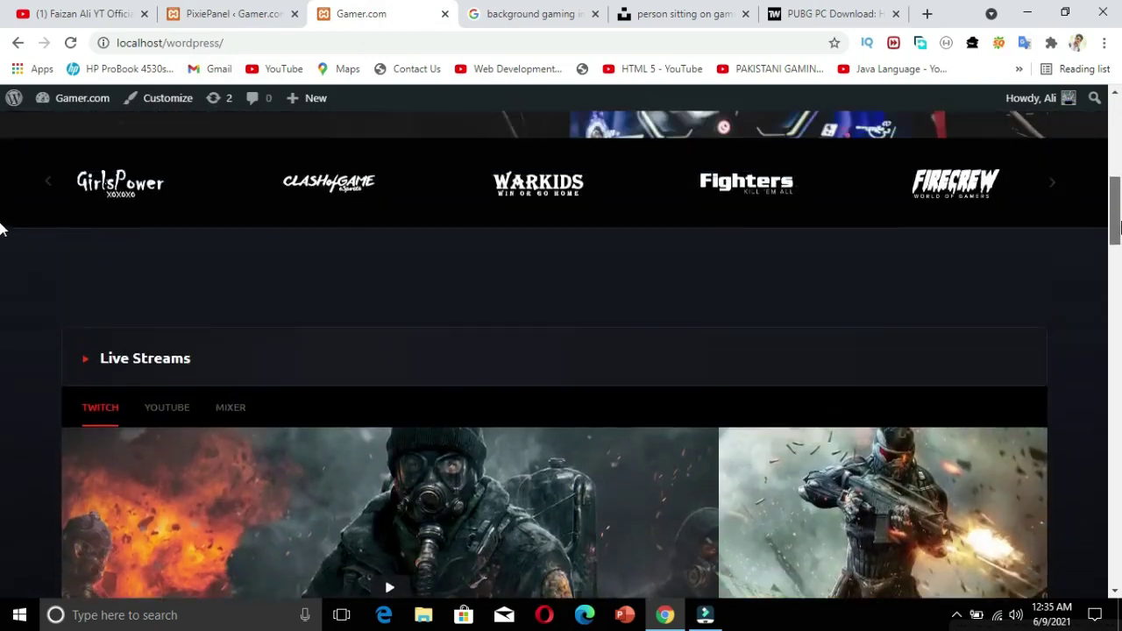
click(1055, 185)
click(1055, 186)
click(1056, 187)
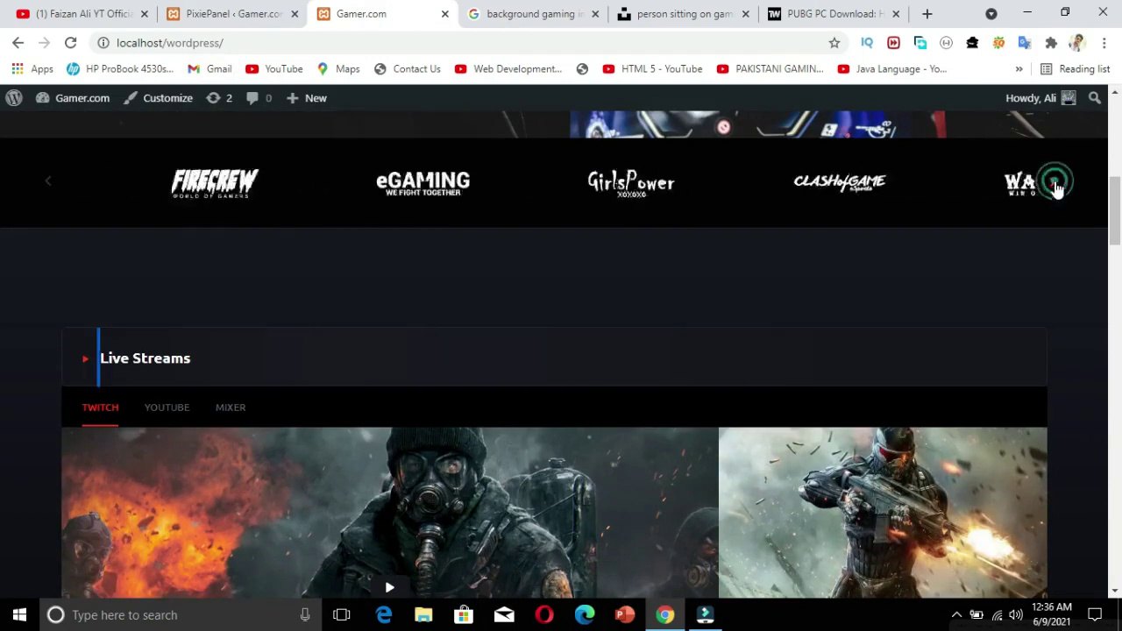
scroll(3, 198, down, 2)
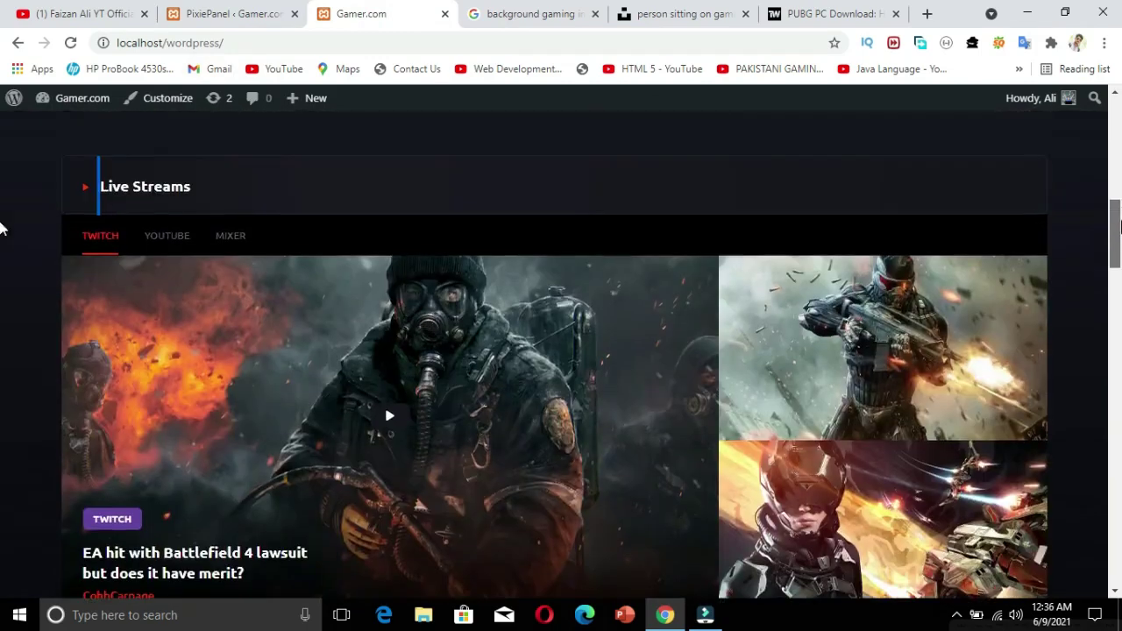
- Open PixiePanel's Streams page and look over its general settings for section visibility and heading
click(207, 10)
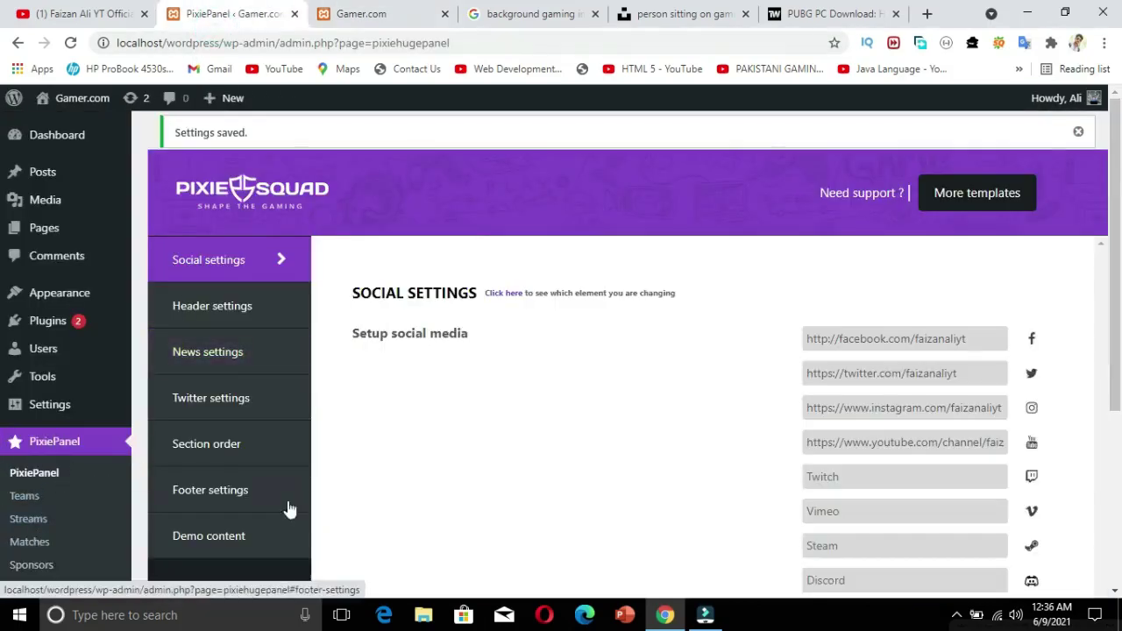
scroll(1119, 279, down, 1)
scroll(767, 351, down, 2)
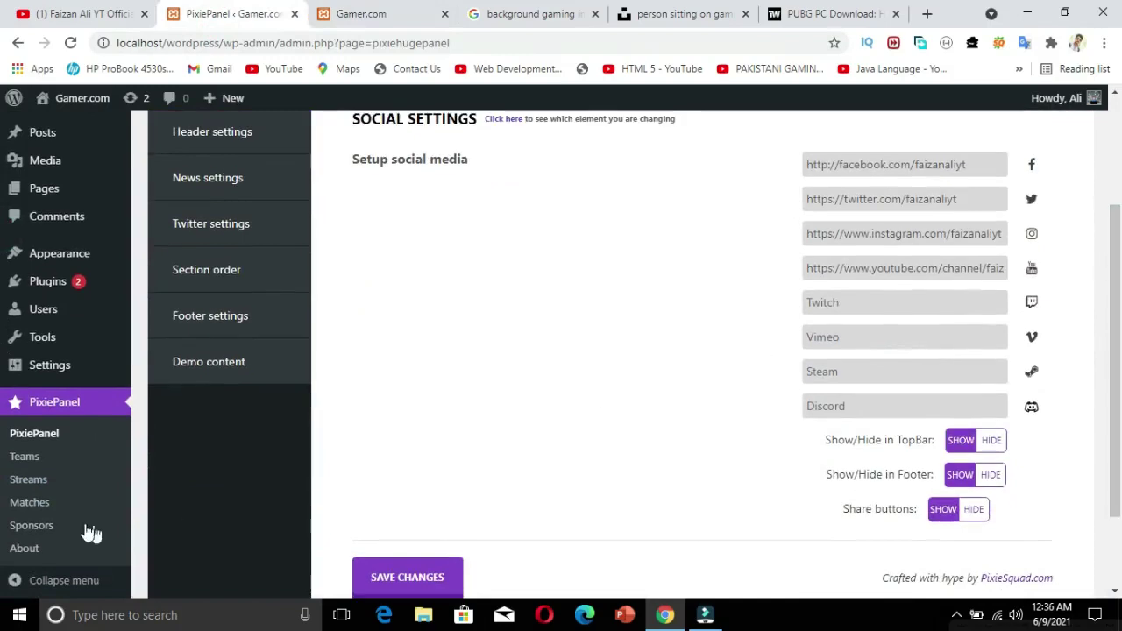
click(36, 483)
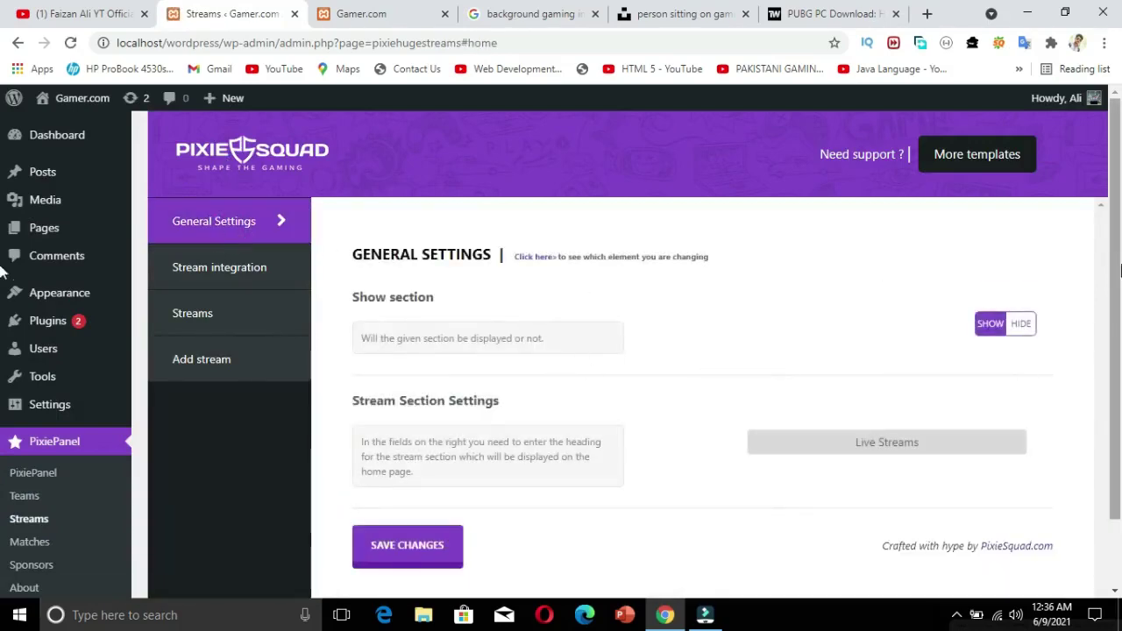
scroll(824, 387, down, 1)
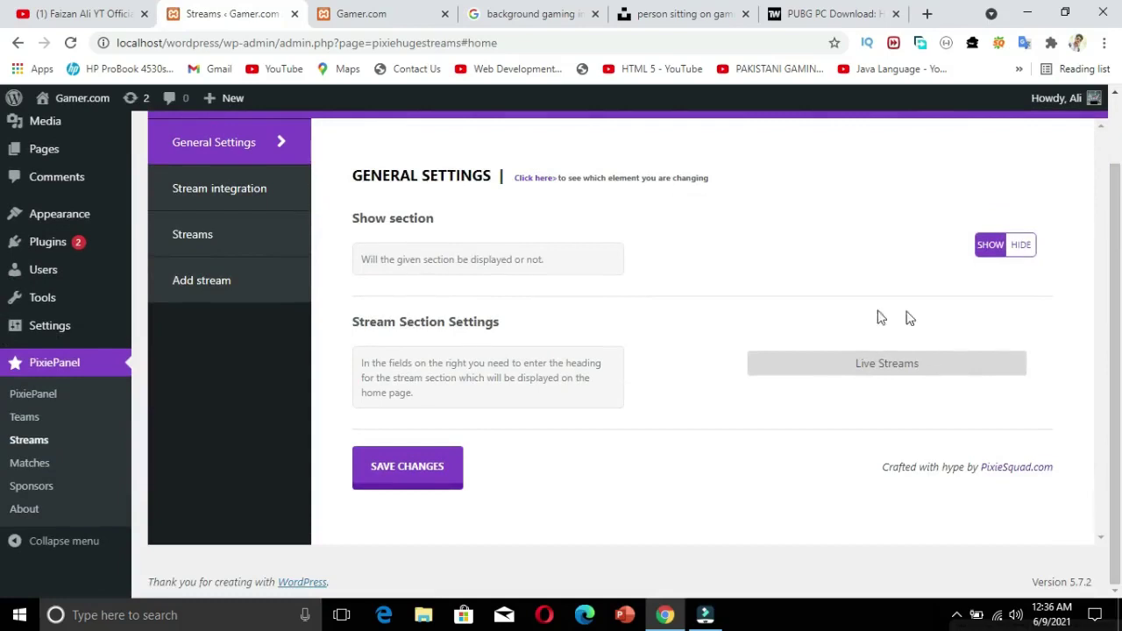
- Compare the homepage's Live Streams heading with the general stream settings, and view the YouTube key field in Stream integration
click(408, 17)
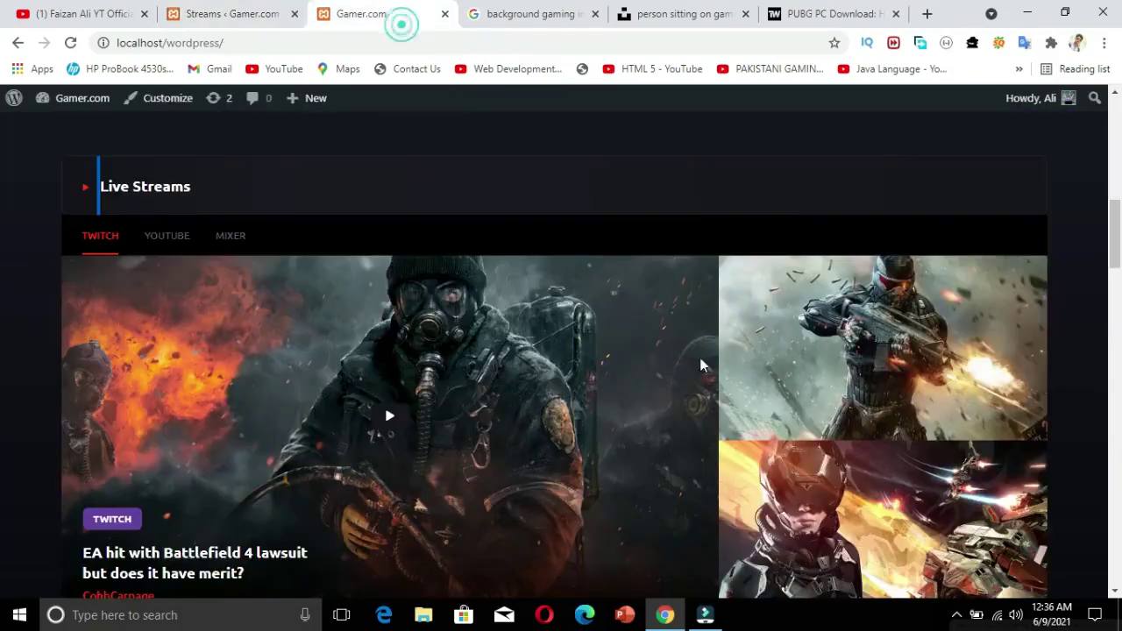
click(215, 12)
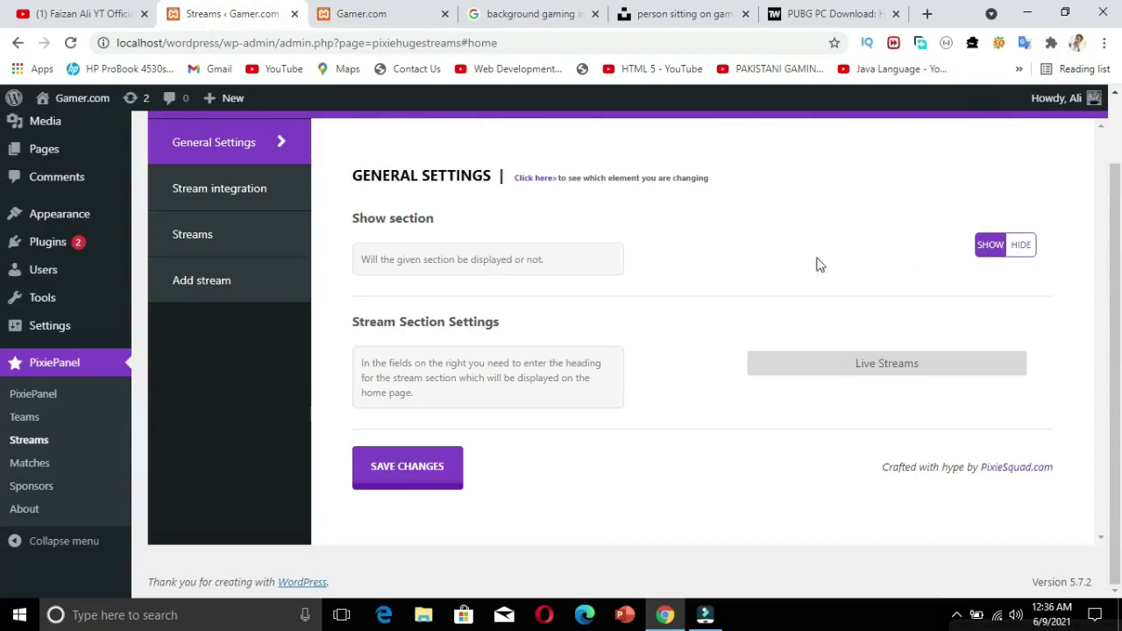
click(272, 200)
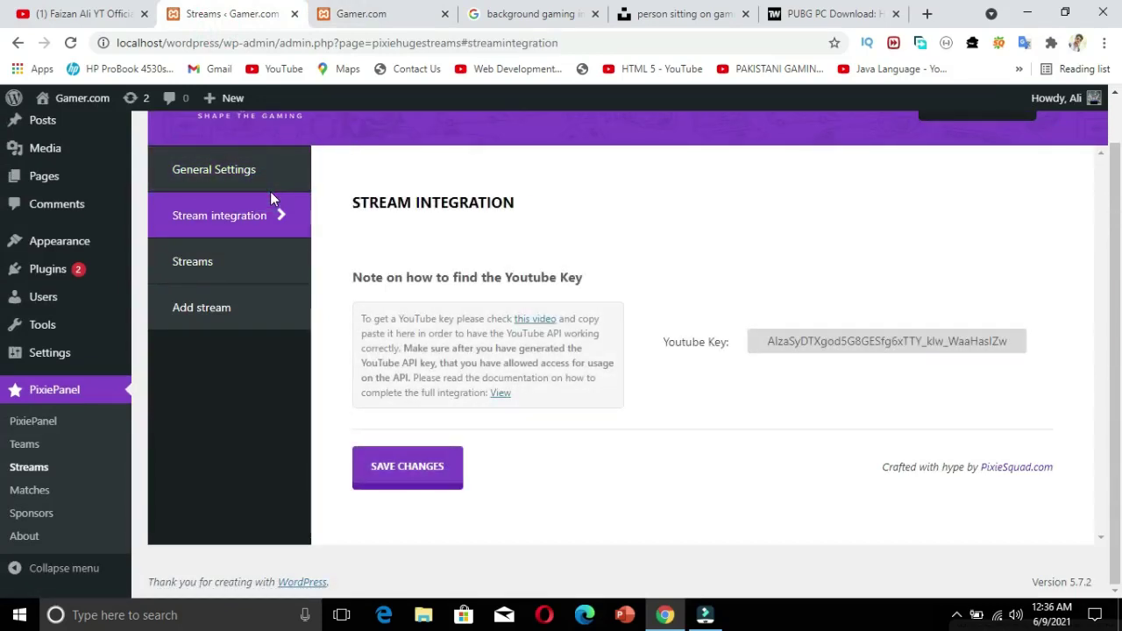
drag(770, 342, 1014, 334)
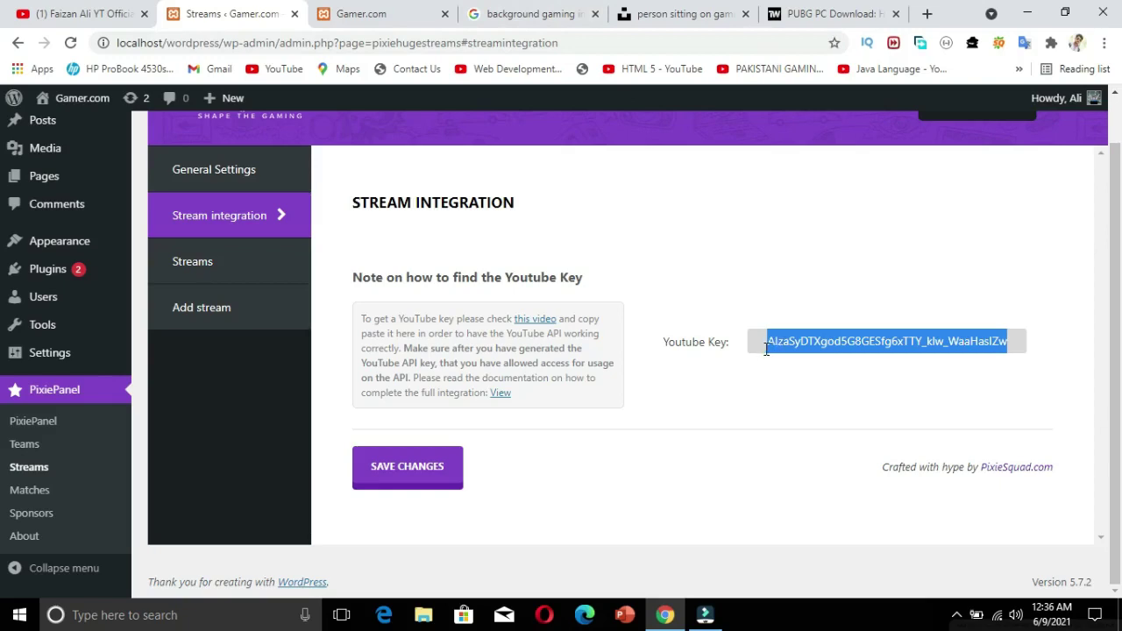
click(430, 272)
- Look over the list of existing streams and the form for adding a stream
mouse_move(248, 268)
mouse_down()
mouse_move(383, 391)
mouse_move(260, 276)
mouse_up()
click(261, 275)
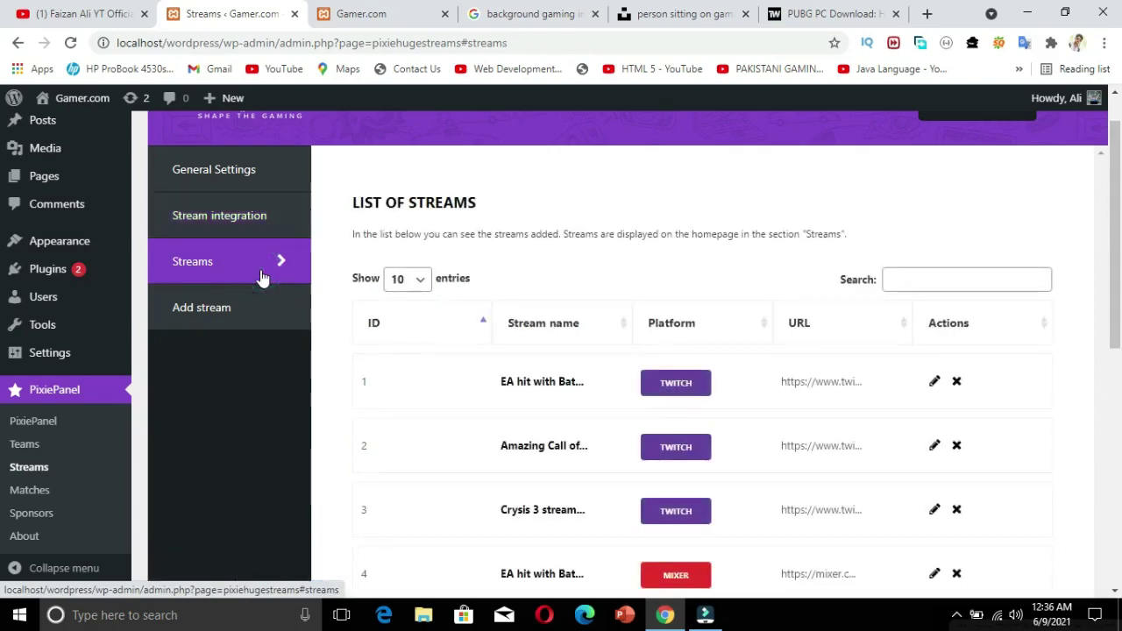
drag(1118, 316, 1120, 396)
drag(1117, 269, 1120, 209)
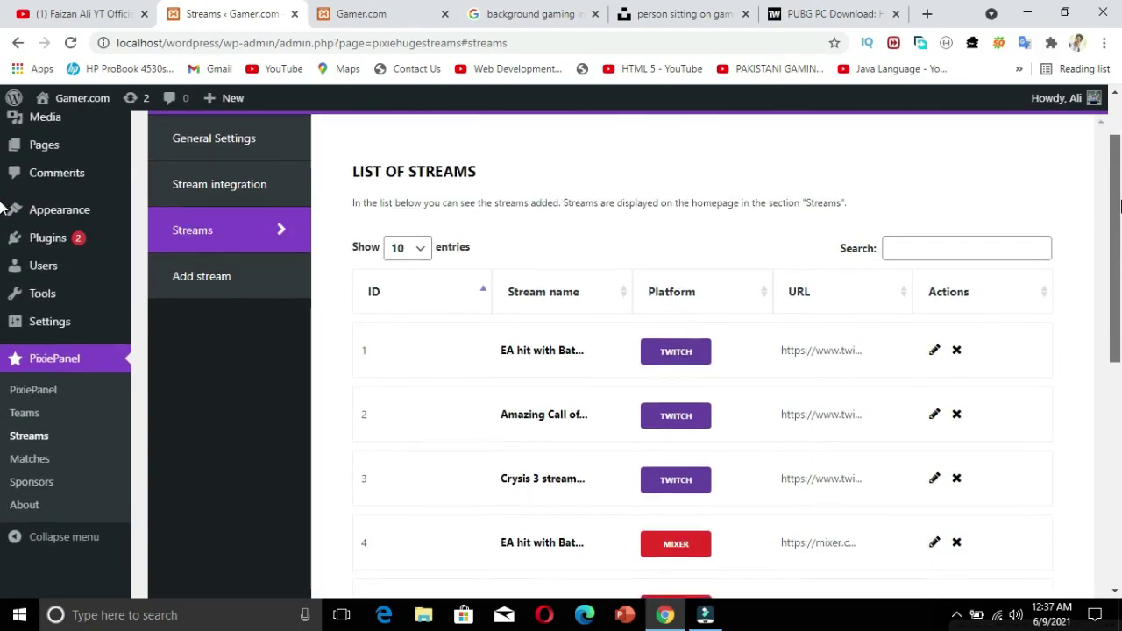
click(226, 279)
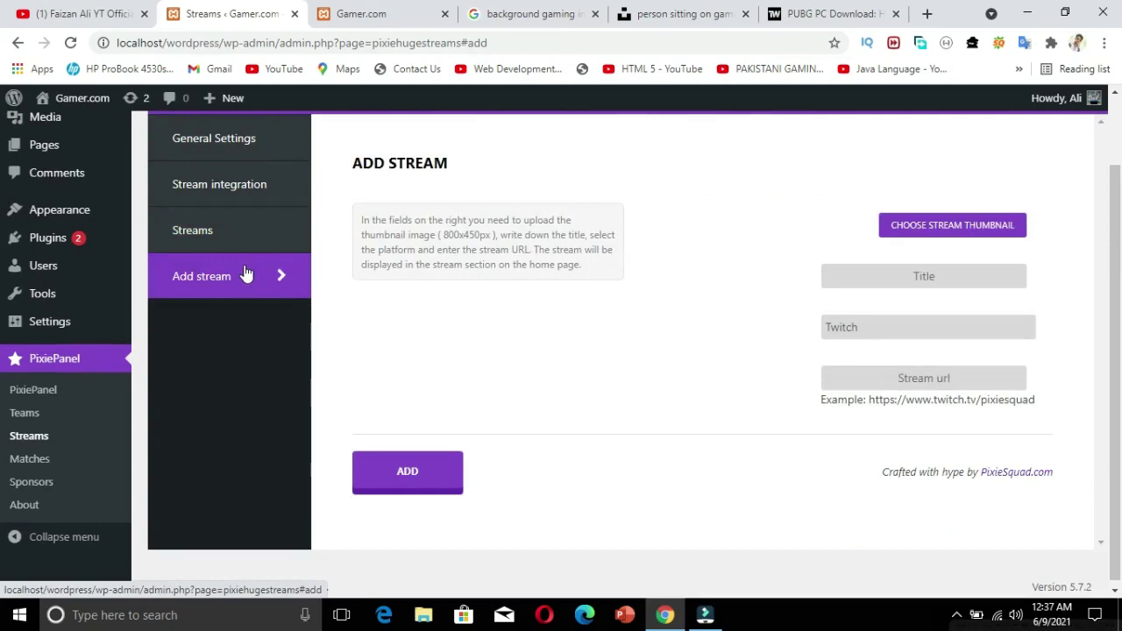
click(222, 241)
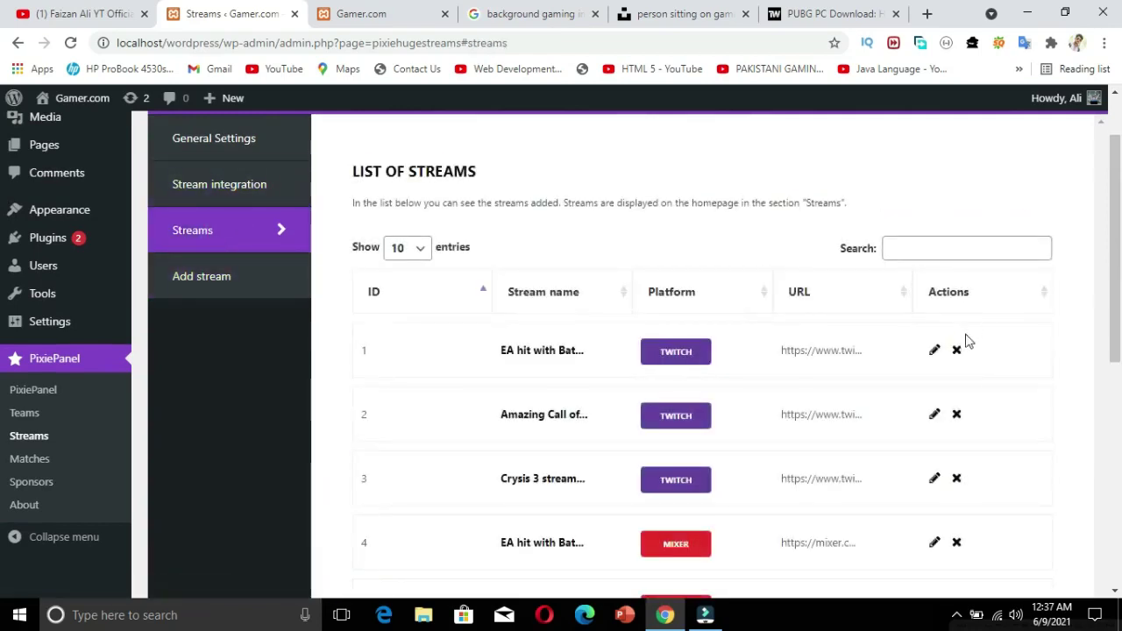
click(210, 290)
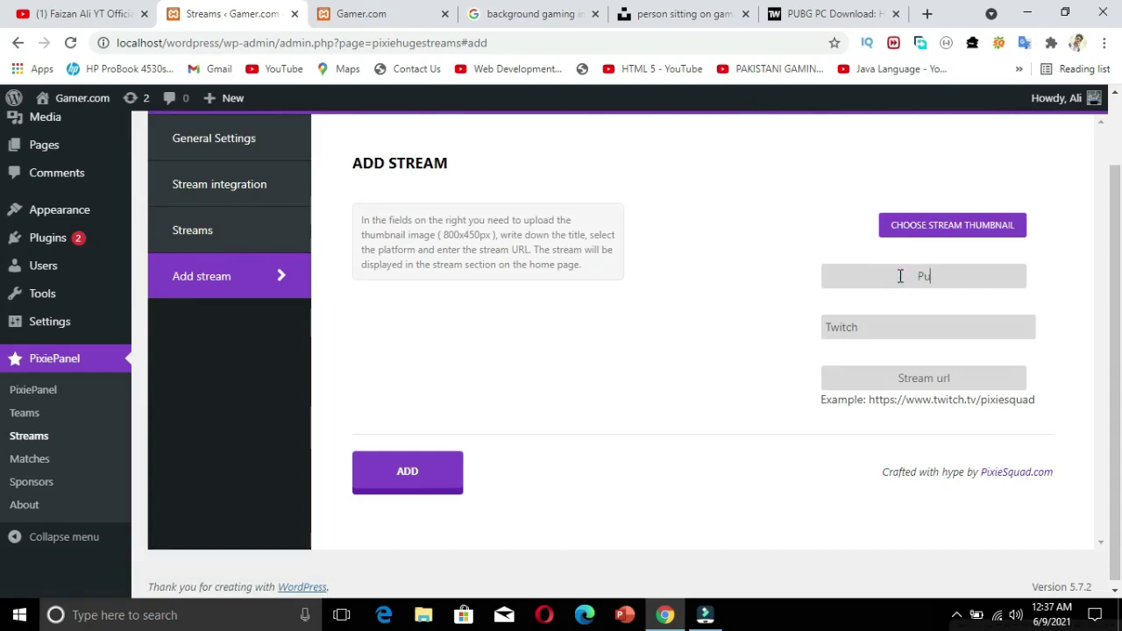
text(reams)
click(872, 334)
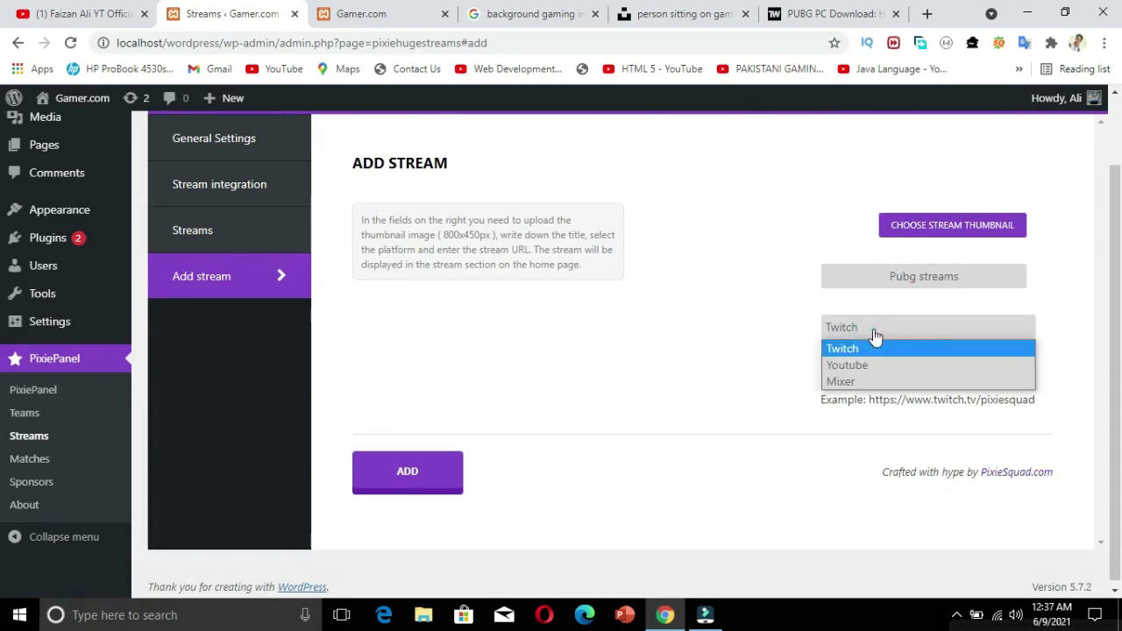
click(869, 364)
click(883, 375)
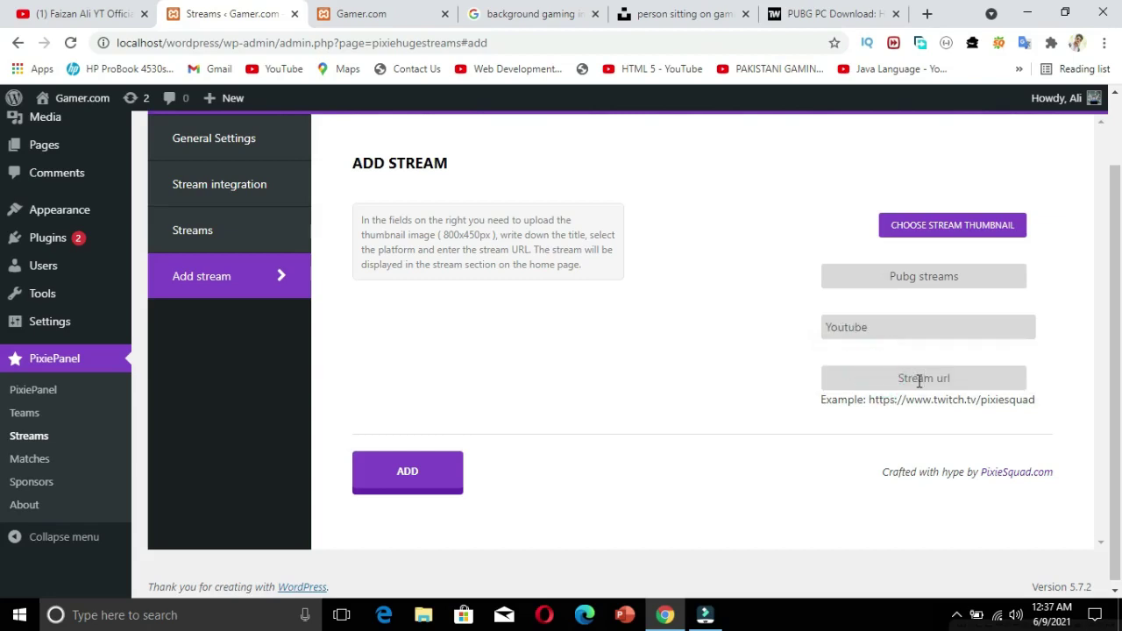
text(https://youtube.com)
- Set the dark gaming photo from the media library as the stream thumbnail and submit the new stream
click(920, 229)
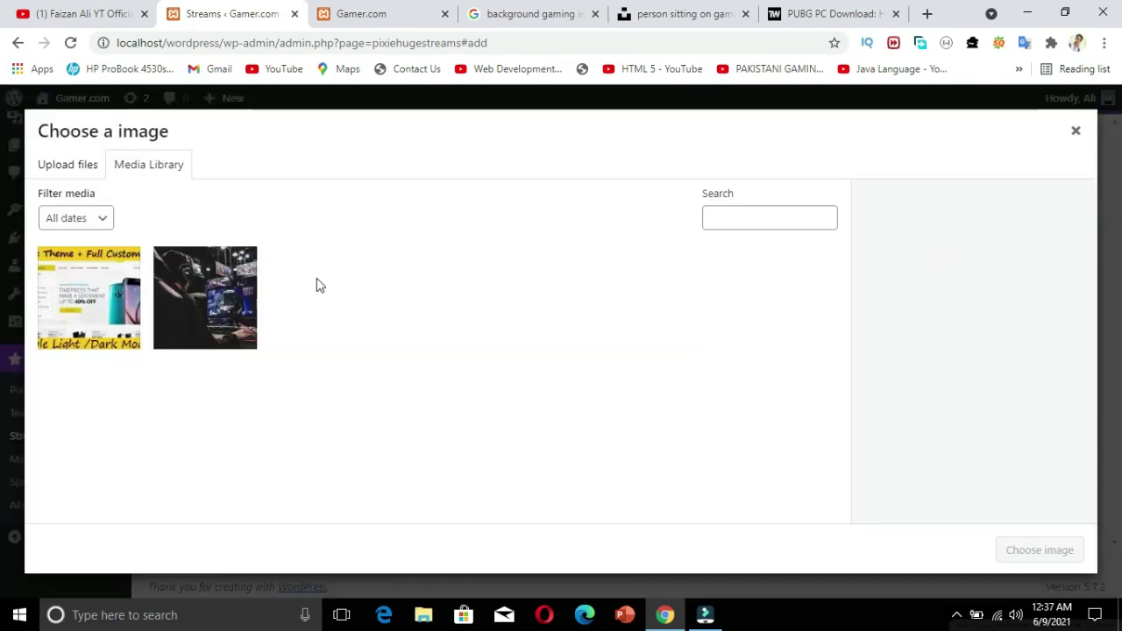
click(210, 302)
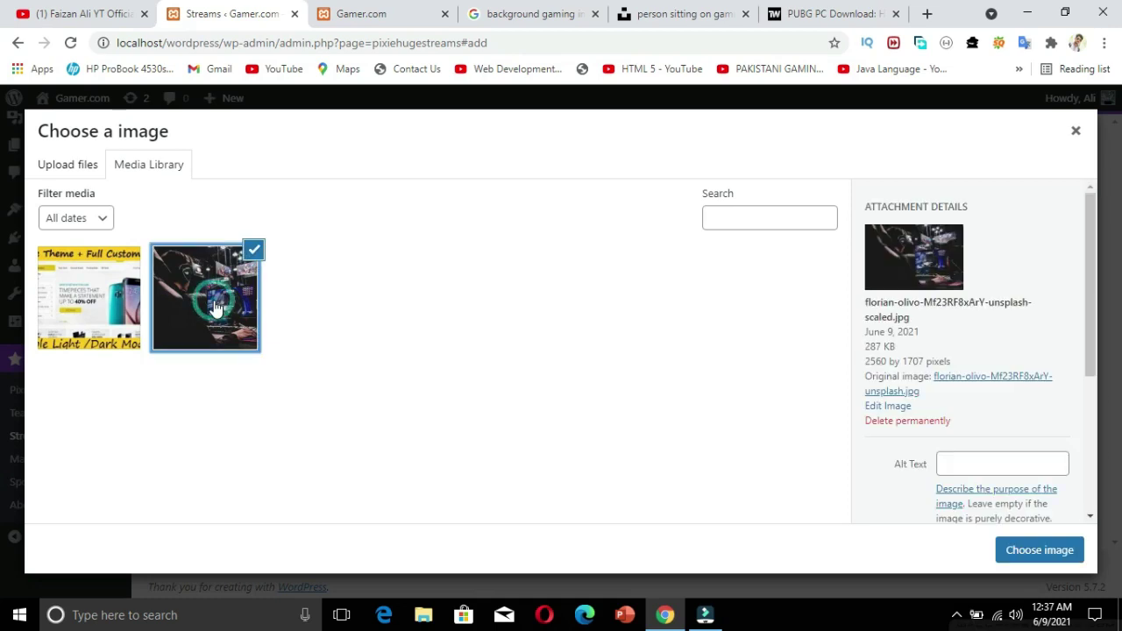
click(1040, 550)
scroll(2, 344, down, 2)
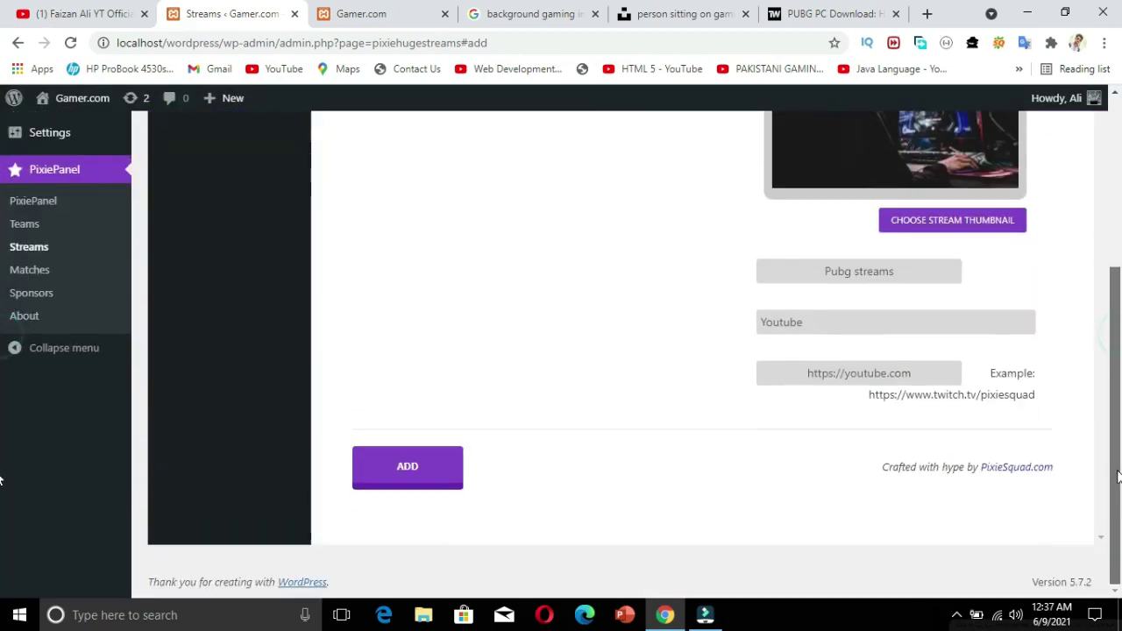
click(433, 481)
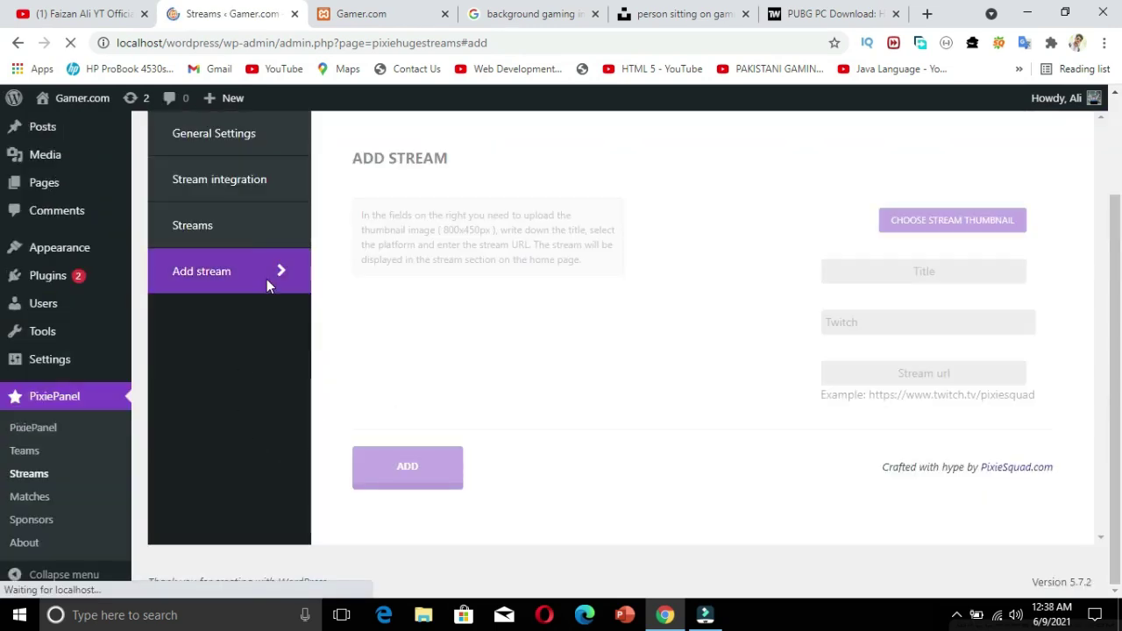
- Browse the list of streams, trying 100 entries per page and settling on 25
click(238, 224)
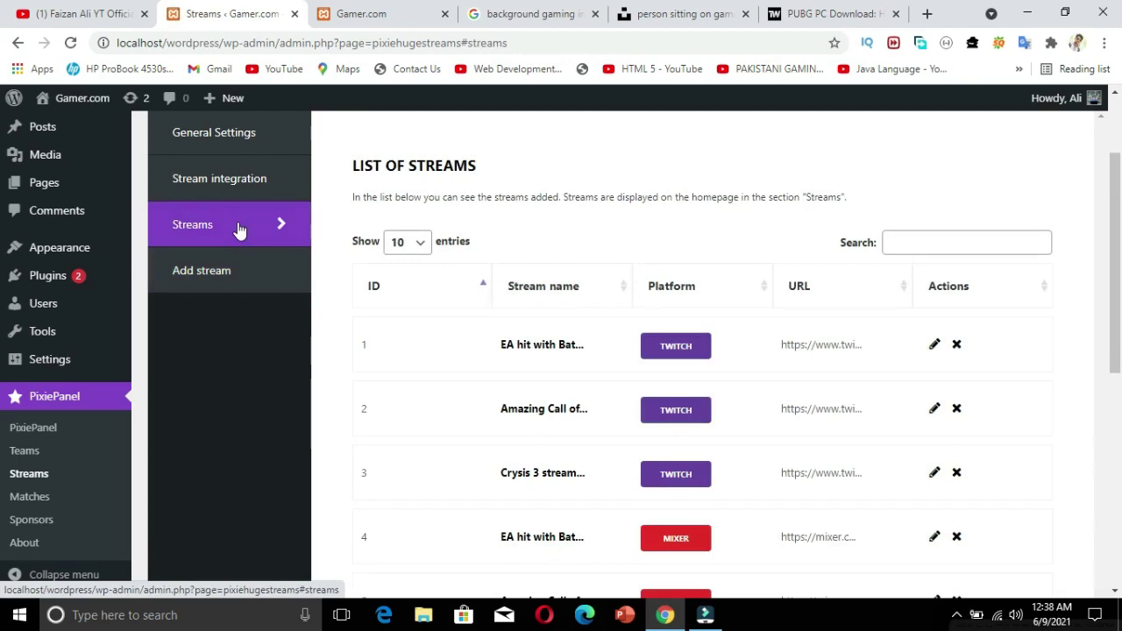
drag(1120, 294, 1106, 258)
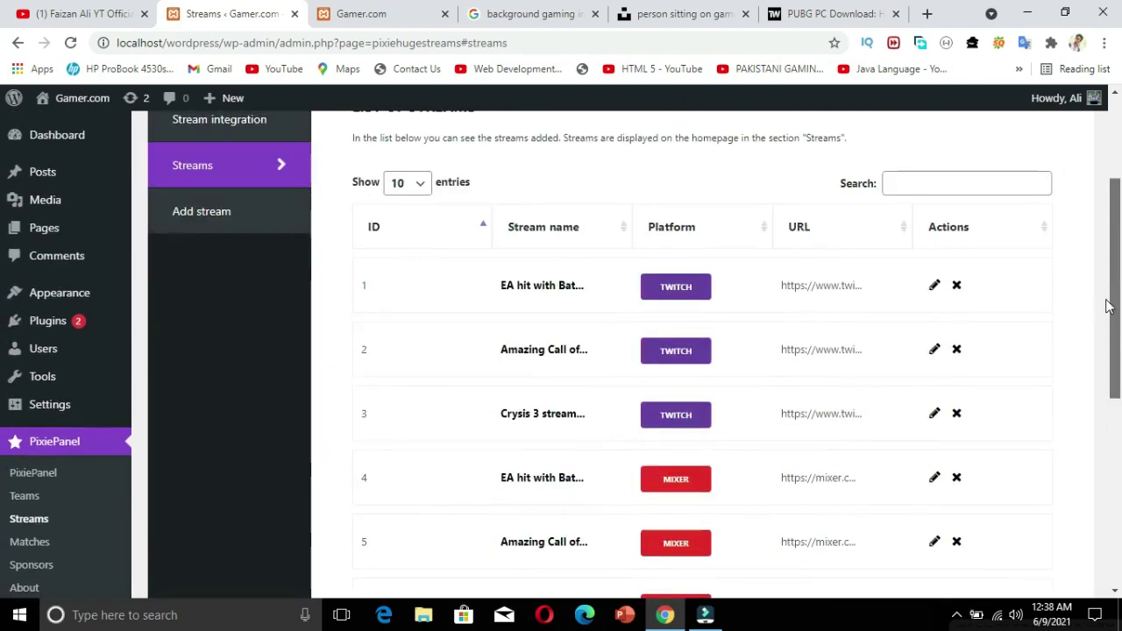
click(417, 184)
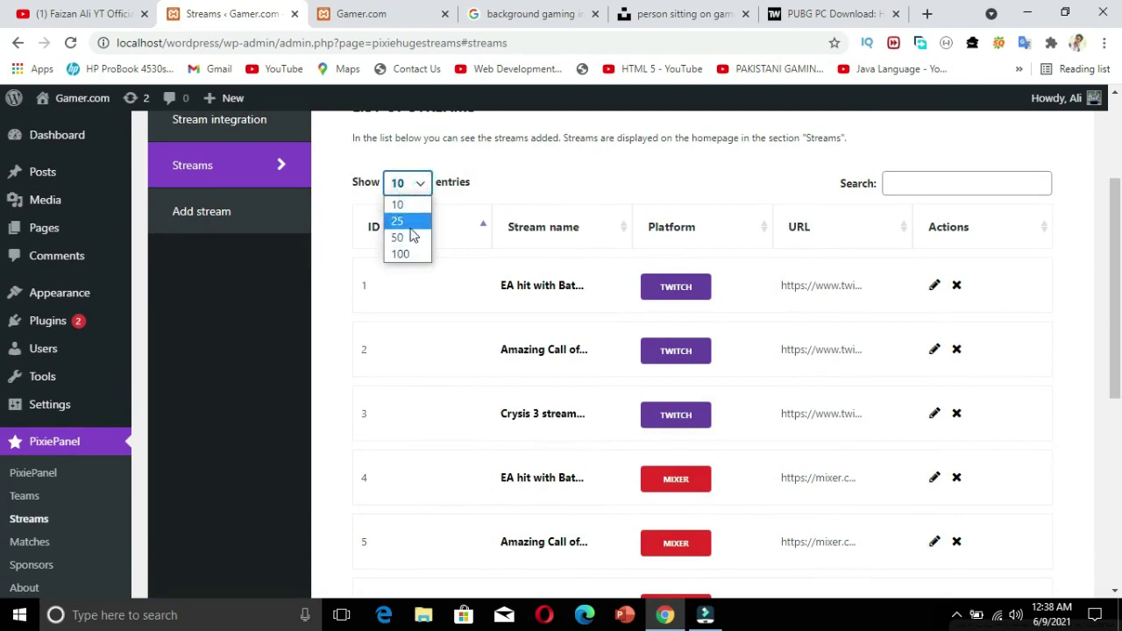
click(408, 254)
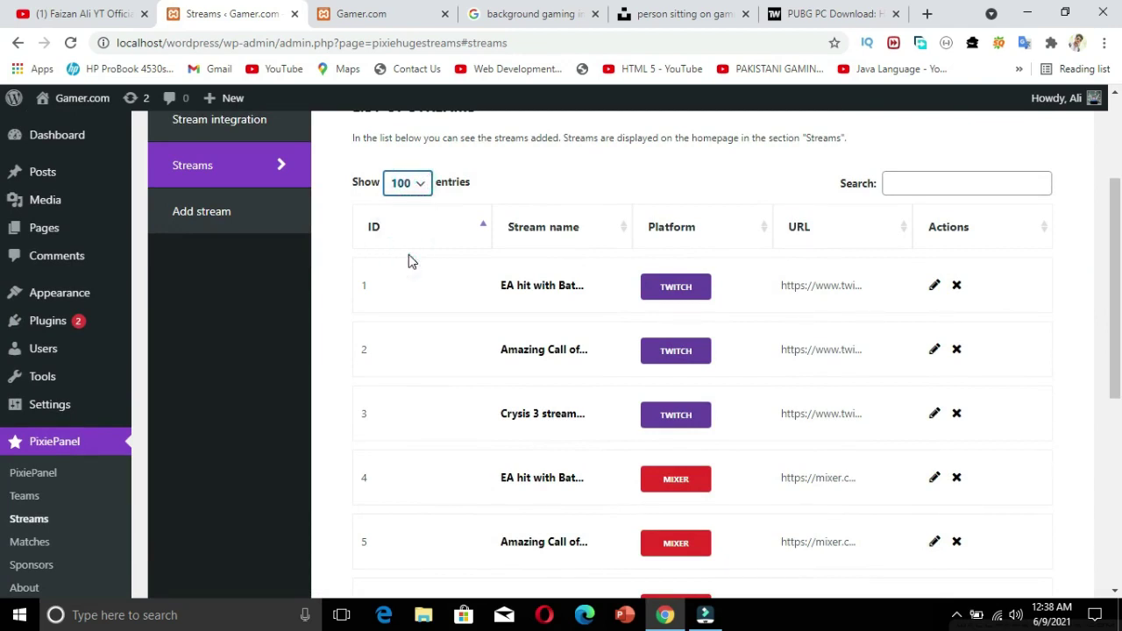
click(409, 185)
click(417, 224)
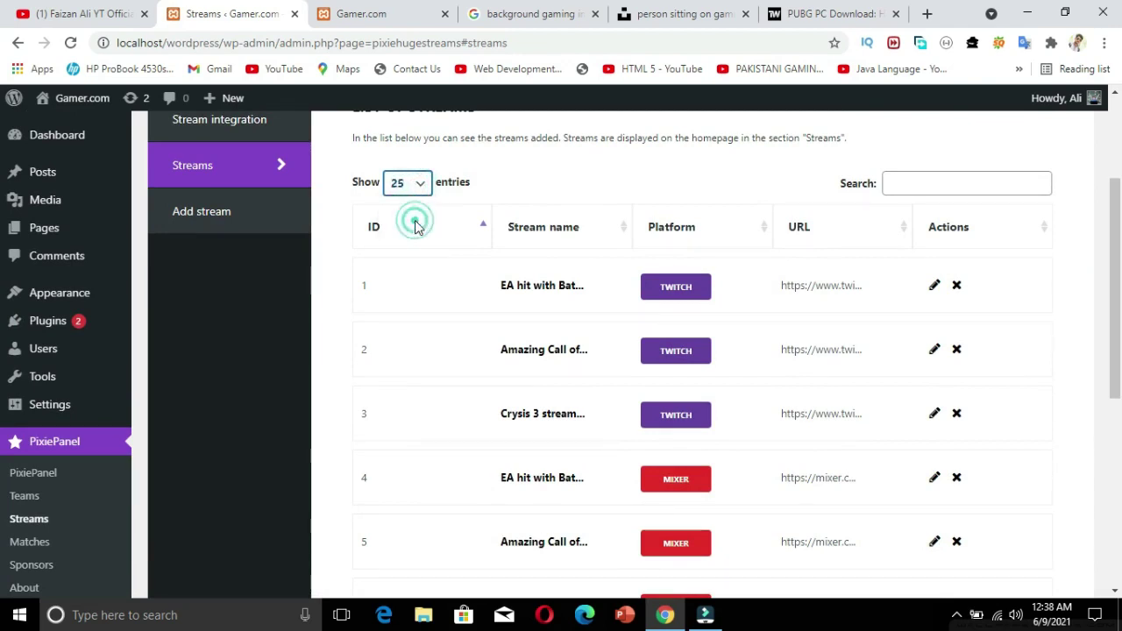
- Search the list of streams for "pu" to find the newly added Pubg stream
click(974, 191)
text(pub)
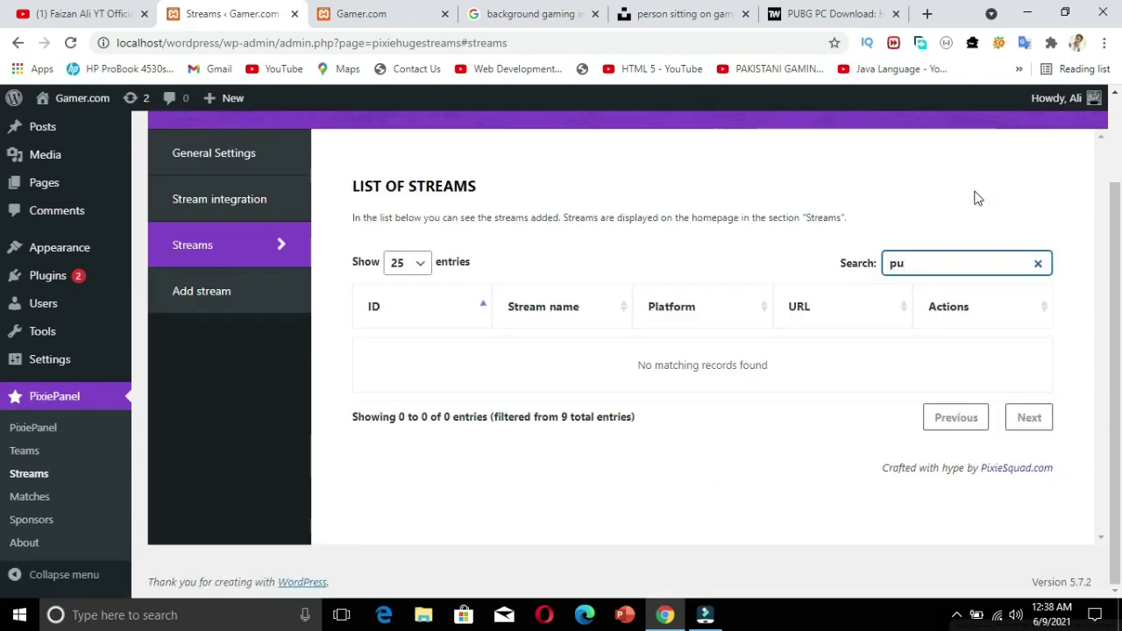
key(BackSpace)
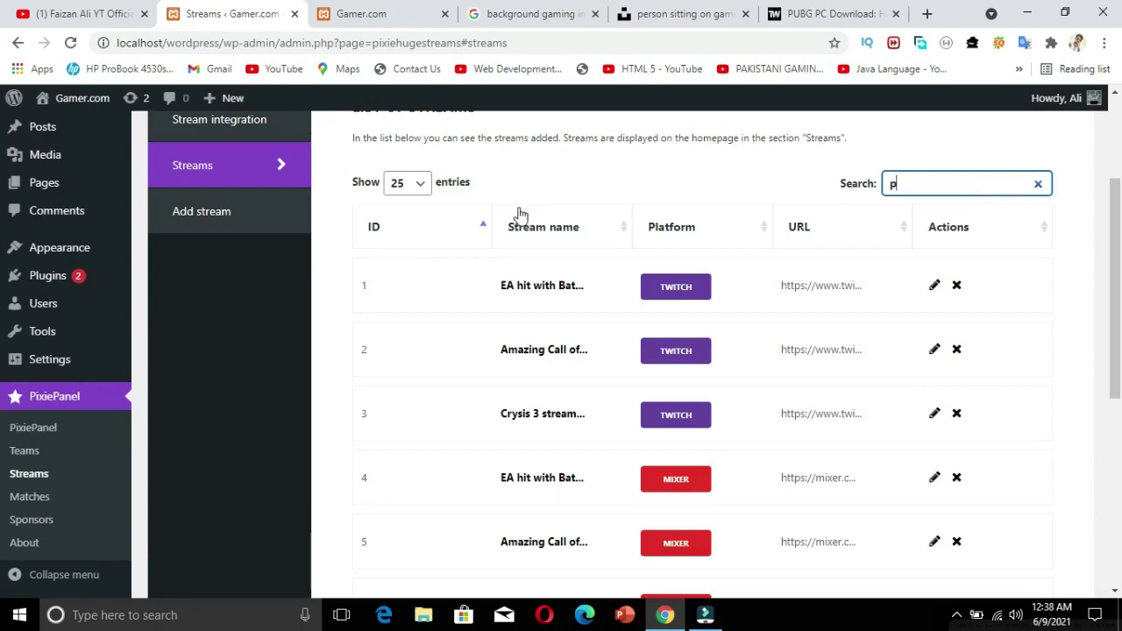
- Reload the Streams page, search its list for "pu" again and clear the search
click(238, 215)
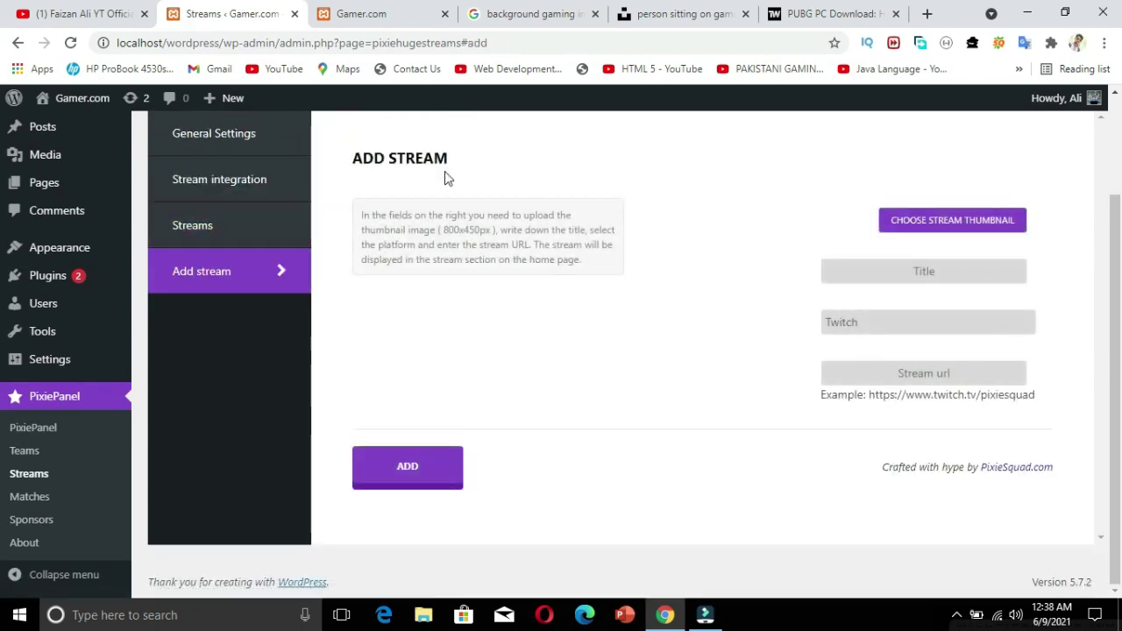
click(69, 43)
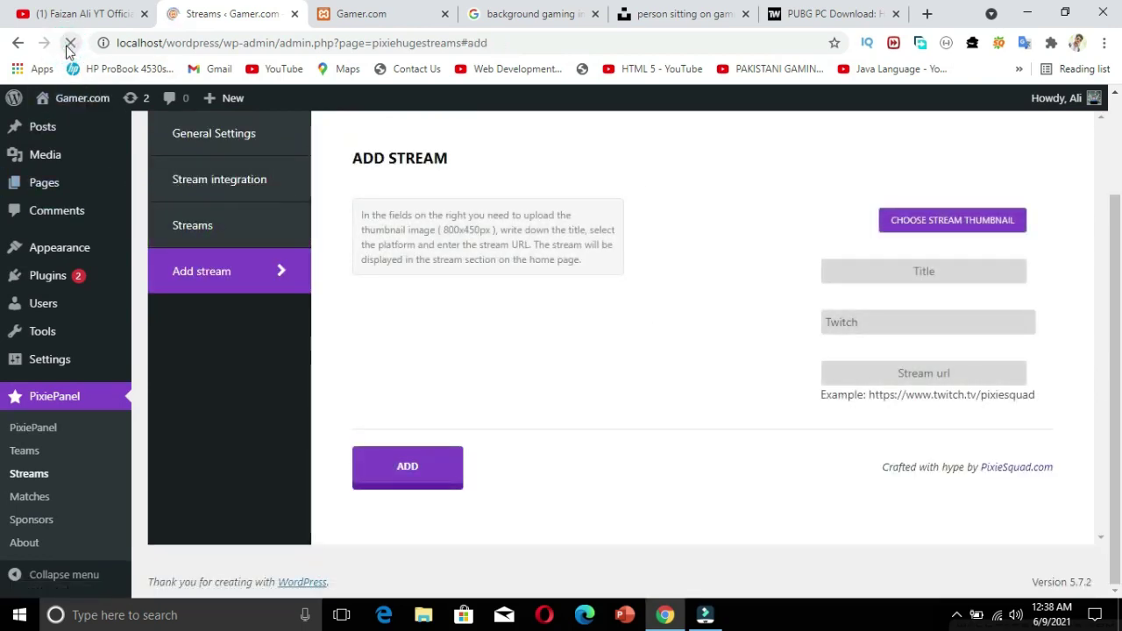
click(221, 235)
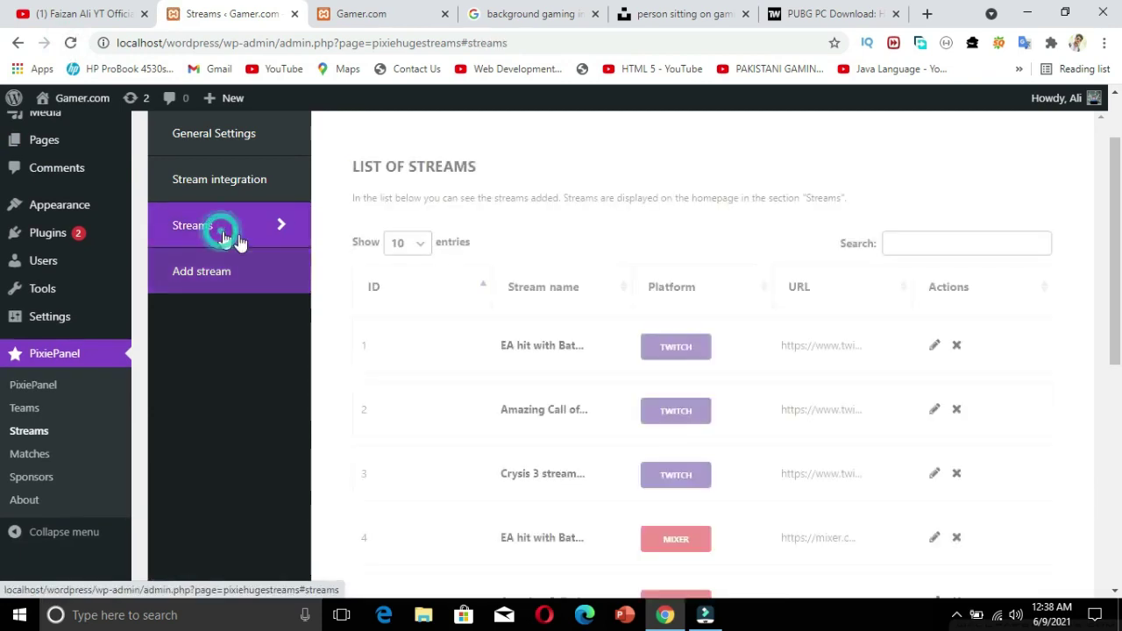
drag(1120, 213, 1119, 238)
click(1020, 189)
click(1008, 197)
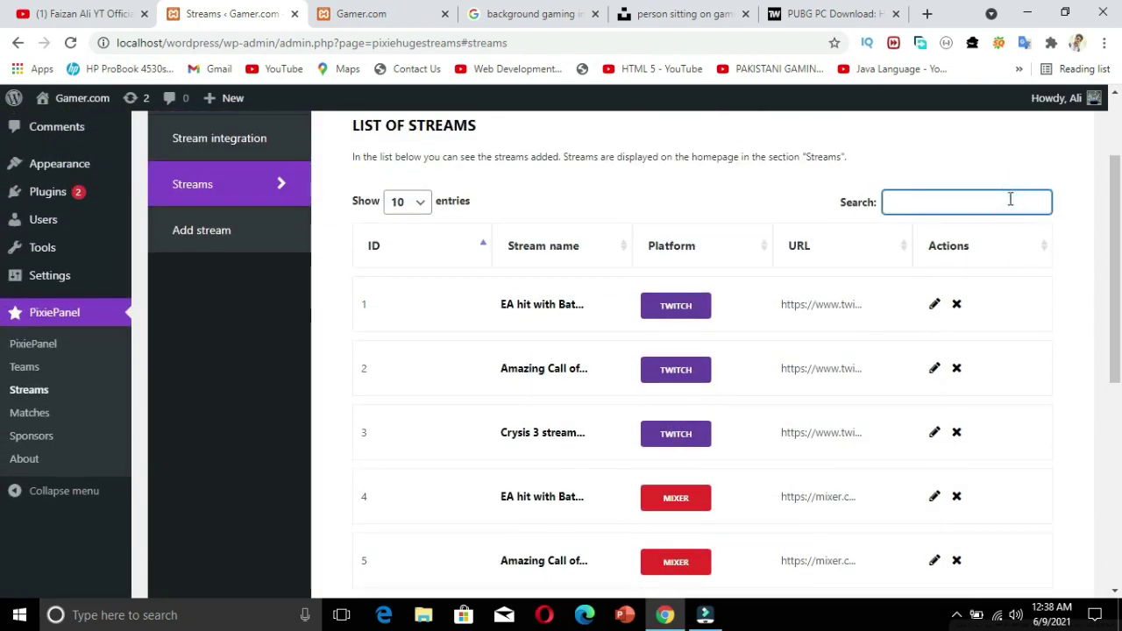
text(pu)
key(BackSpace)
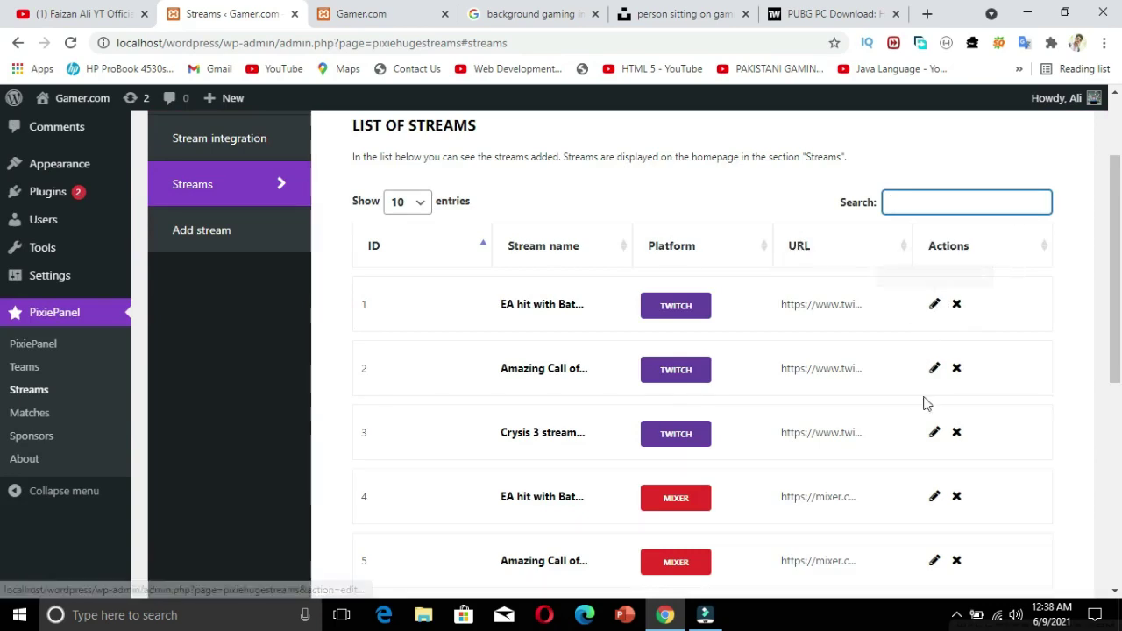
- Open the first Twitch stream for editing and review its thumbnail, title and stream URL
click(935, 304)
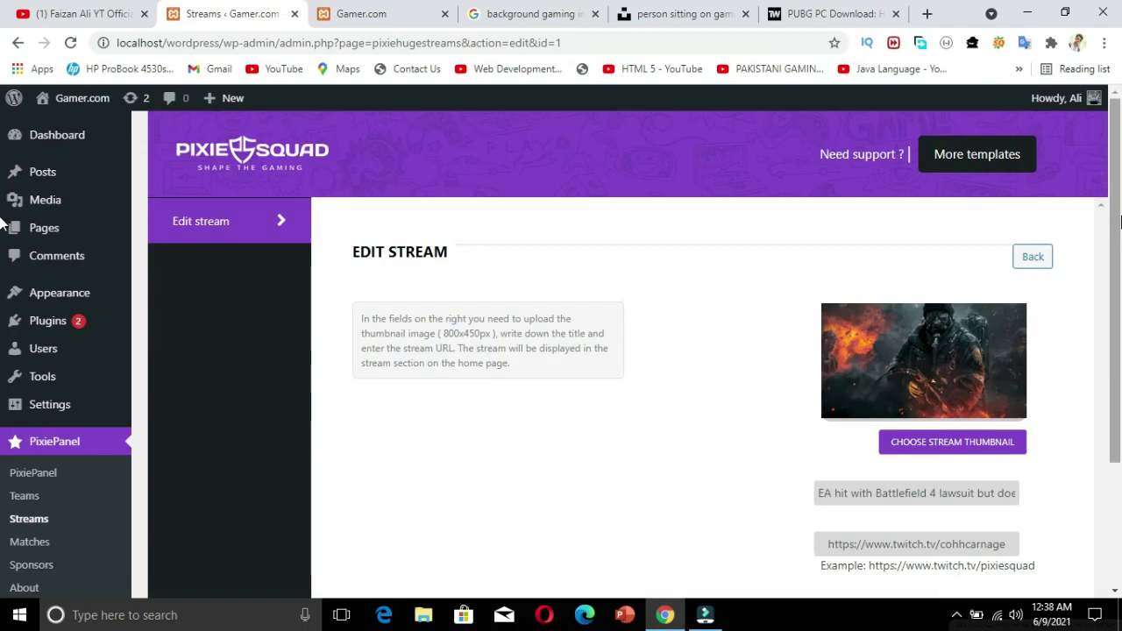
scroll(1034, 358, down, 3)
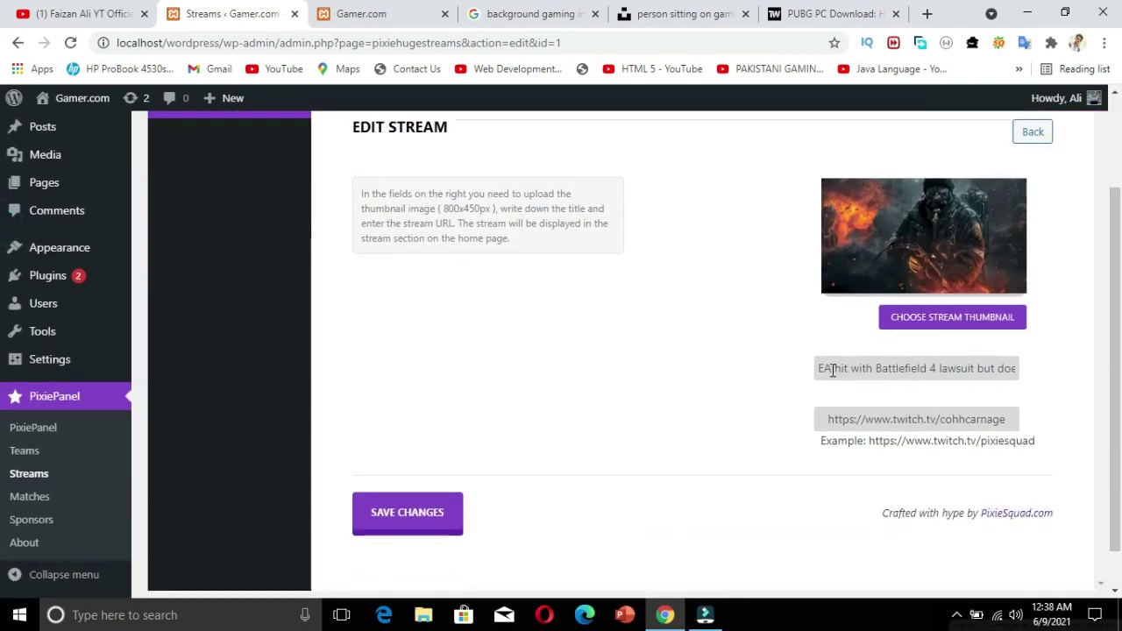
drag(817, 369, 1068, 377)
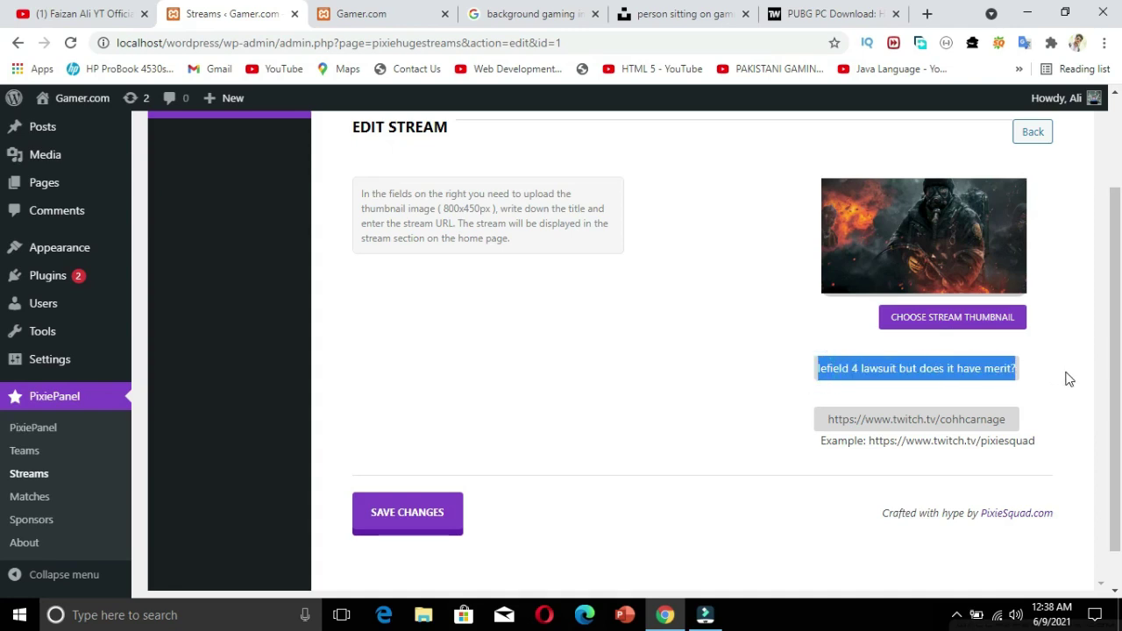
drag(828, 419, 1085, 413)
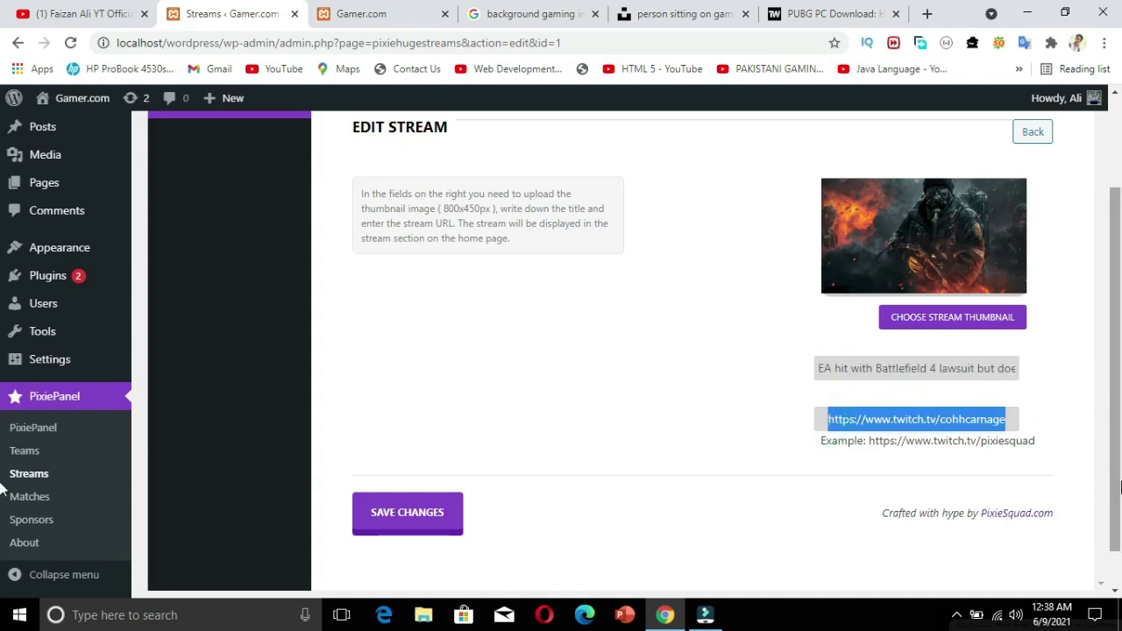
scroll(1117, 481, up, 3)
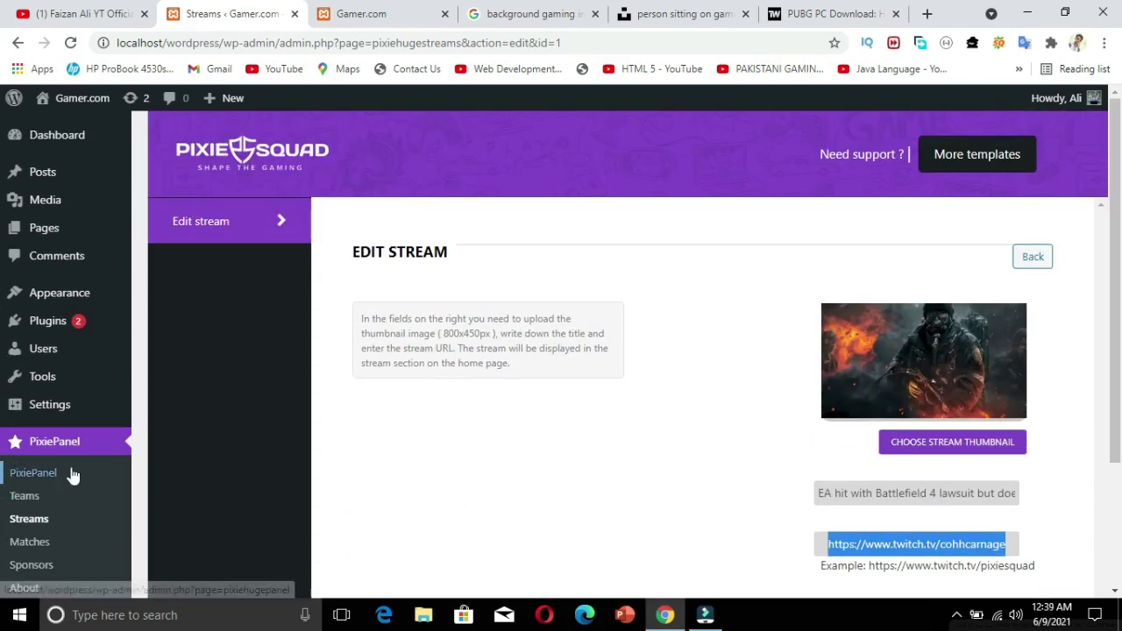
- View the Live Streams and upcoming matches sections on the homepage
click(350, 14)
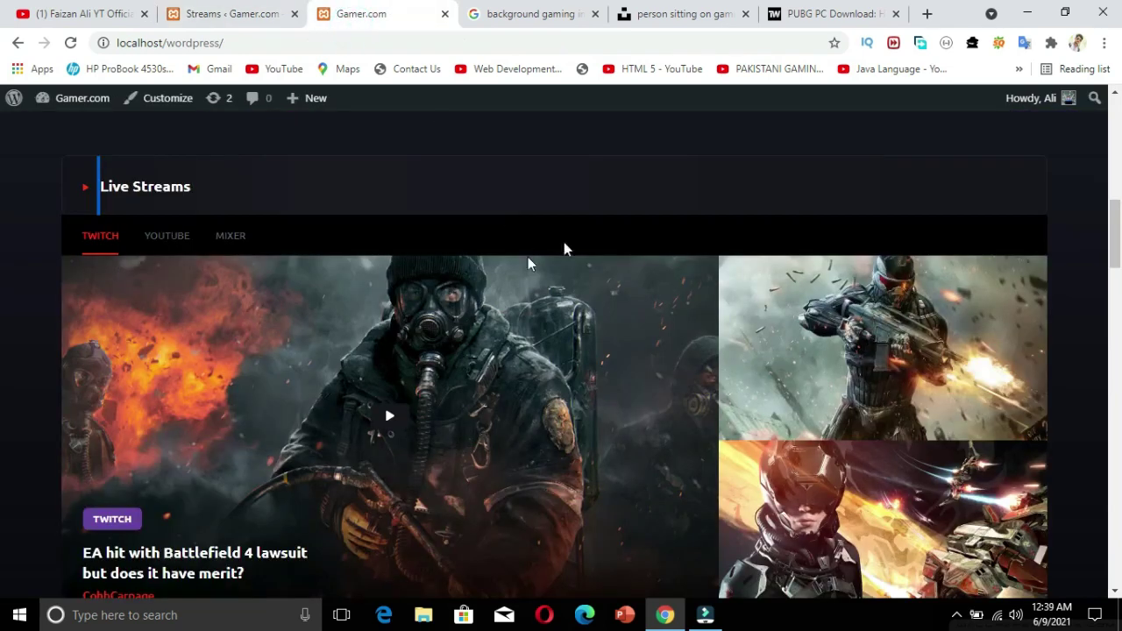
scroll(0, 211, down, 4)
scroll(0, 280, up, 4)
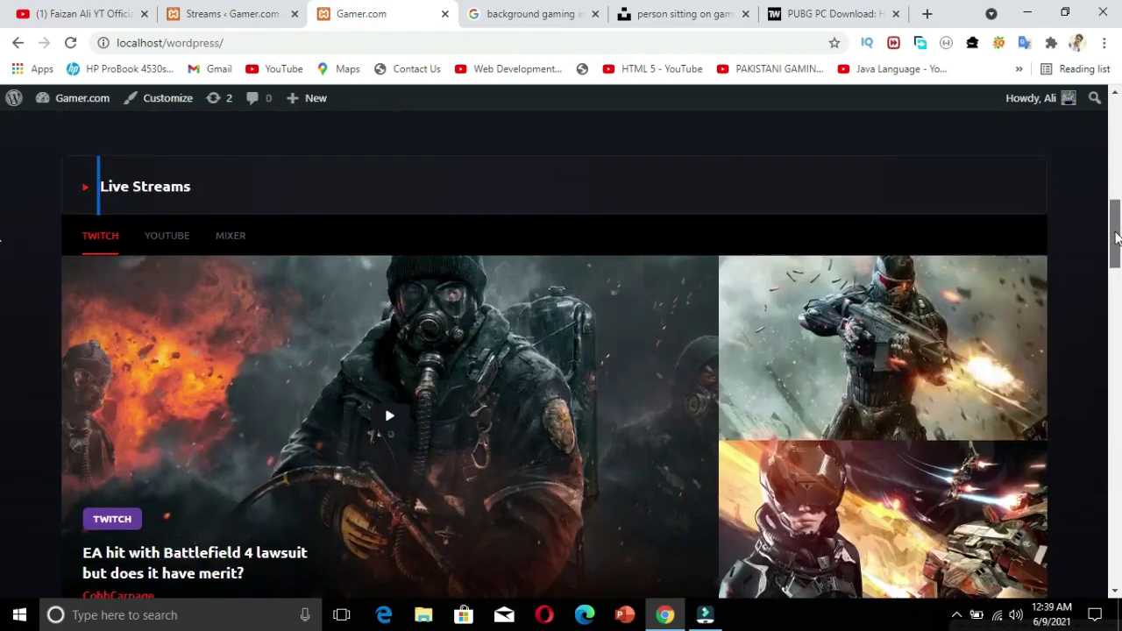
scroll(0, 320, down, 6)
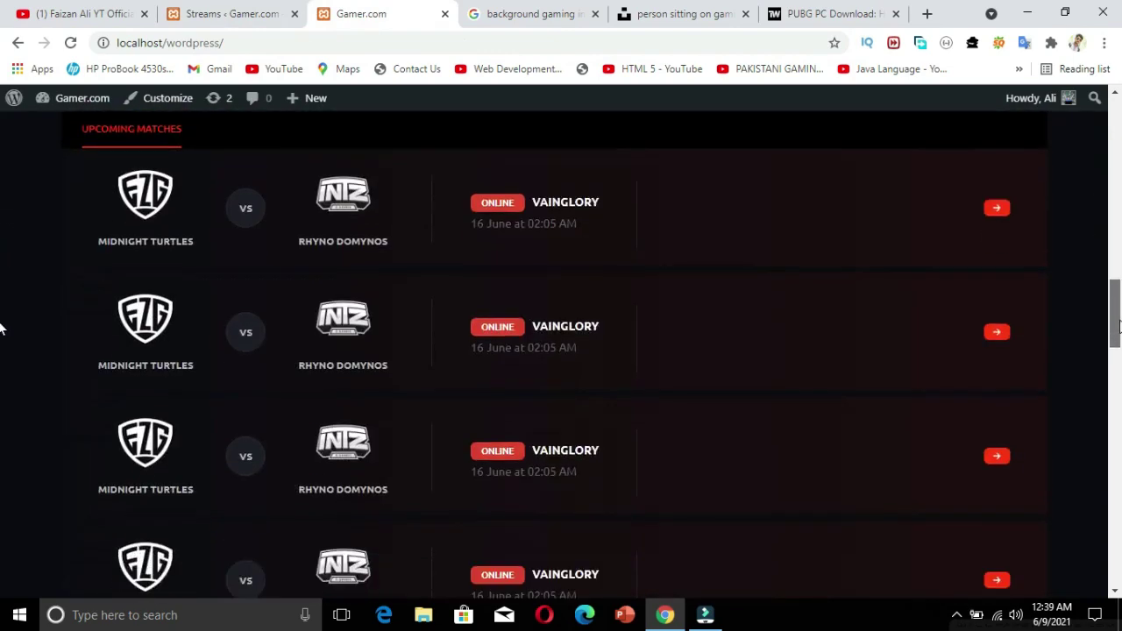
- Set the team page heading to "Teams" in the PixiePanel team settings and save the changes
scroll(0, 312, up, 2)
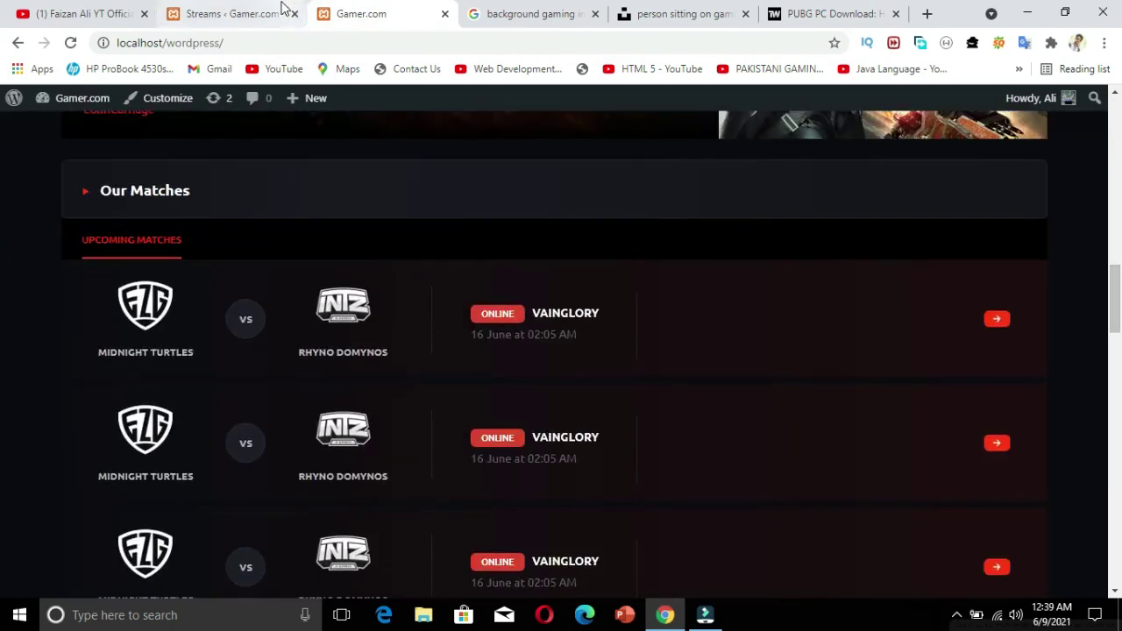
click(282, 9)
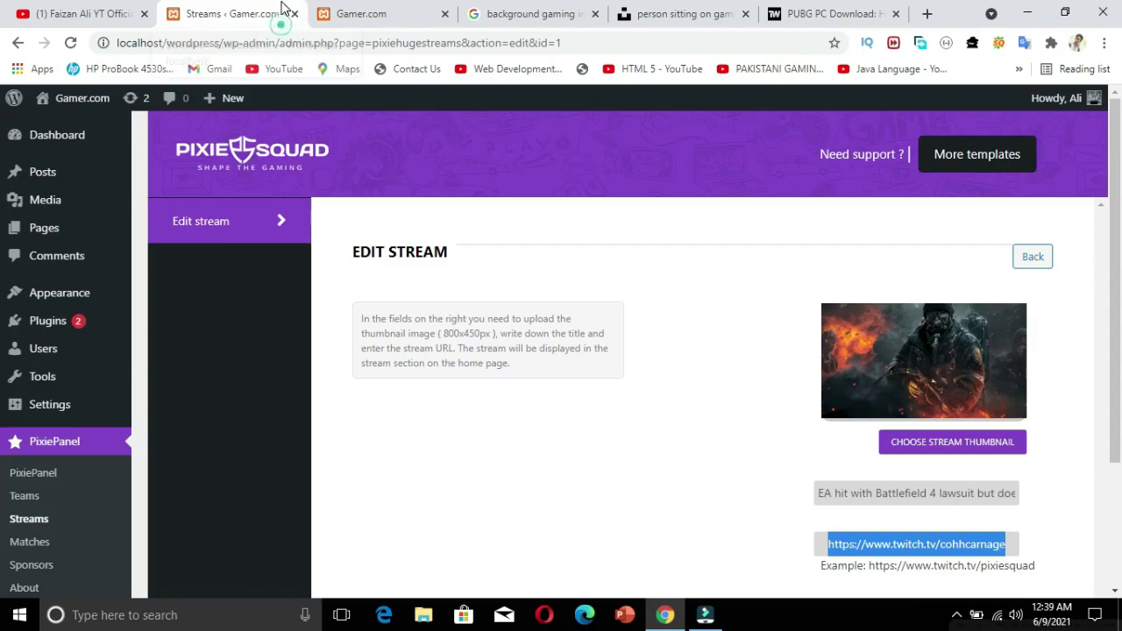
click(36, 498)
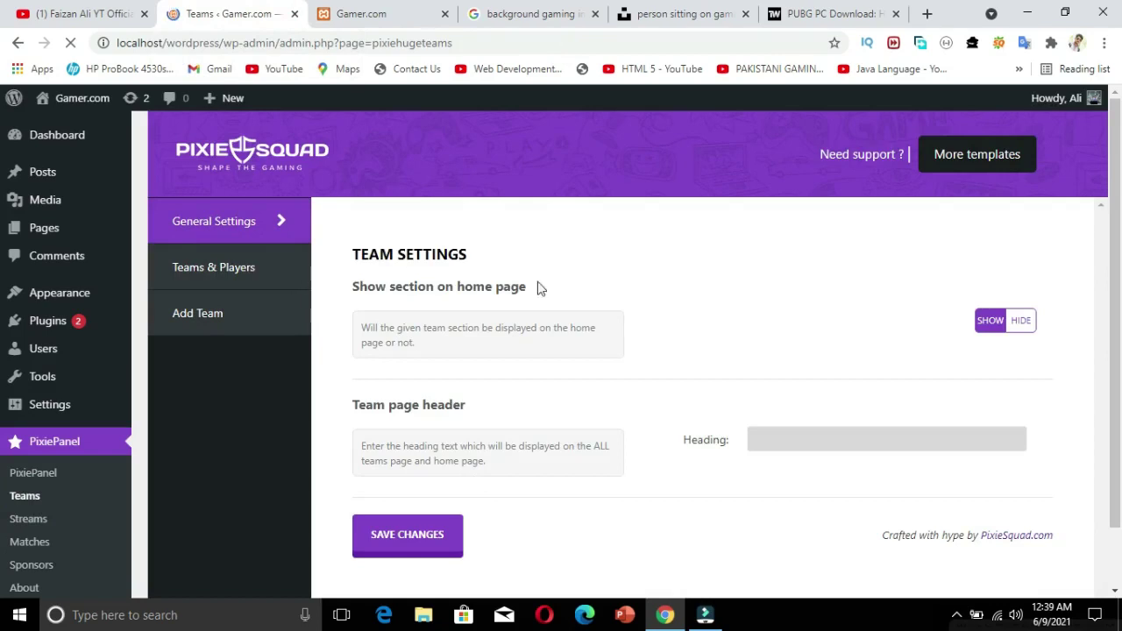
scroll(1120, 230, down, 1)
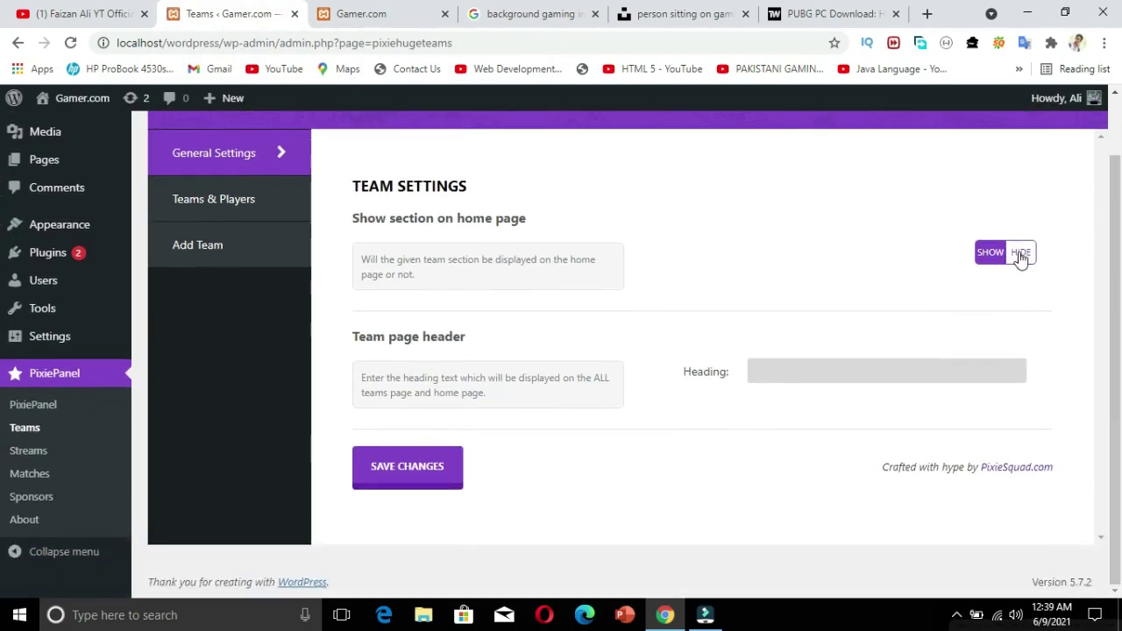
click(775, 371)
click(423, 466)
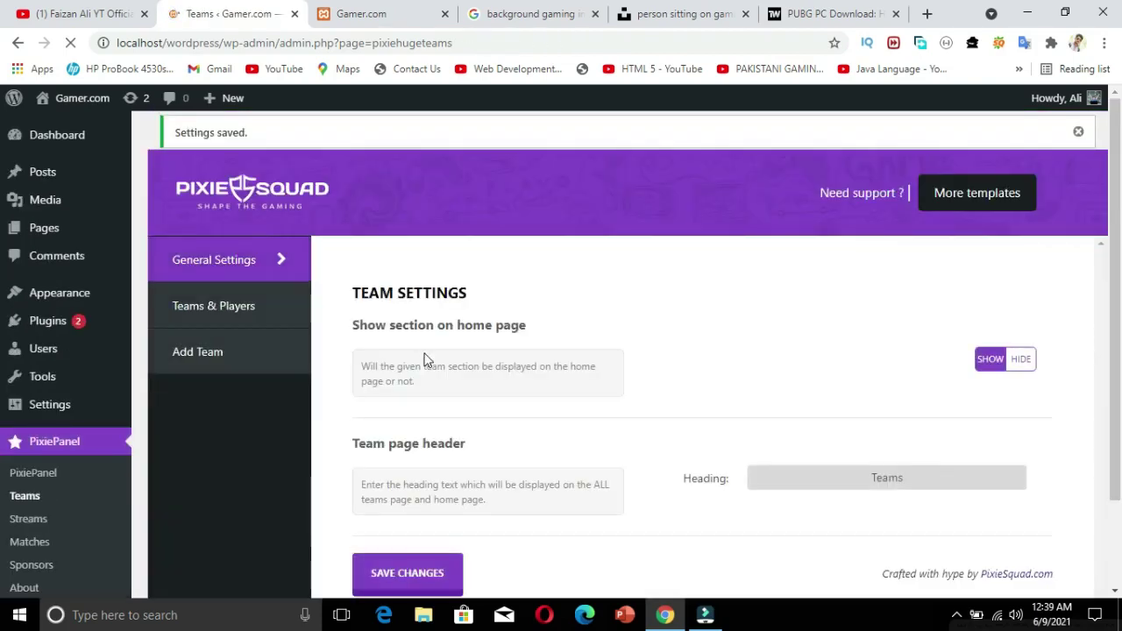
- Open the Midnight Turtles team for editing from the team list and review its news tag and organization membership option
click(248, 314)
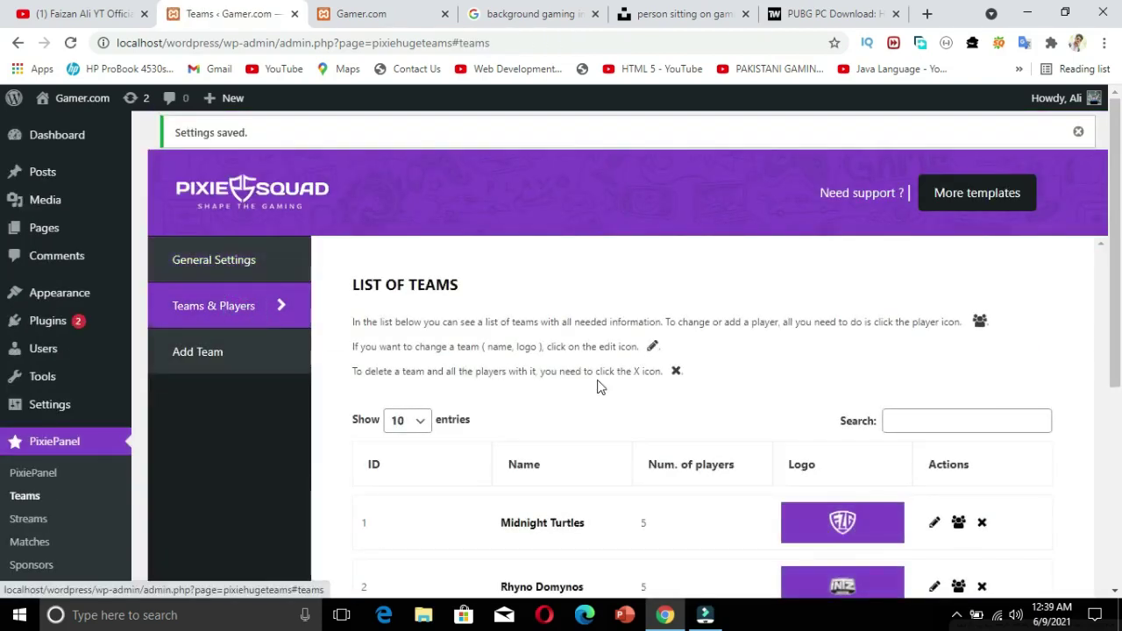
scroll(2, 296, down, 3)
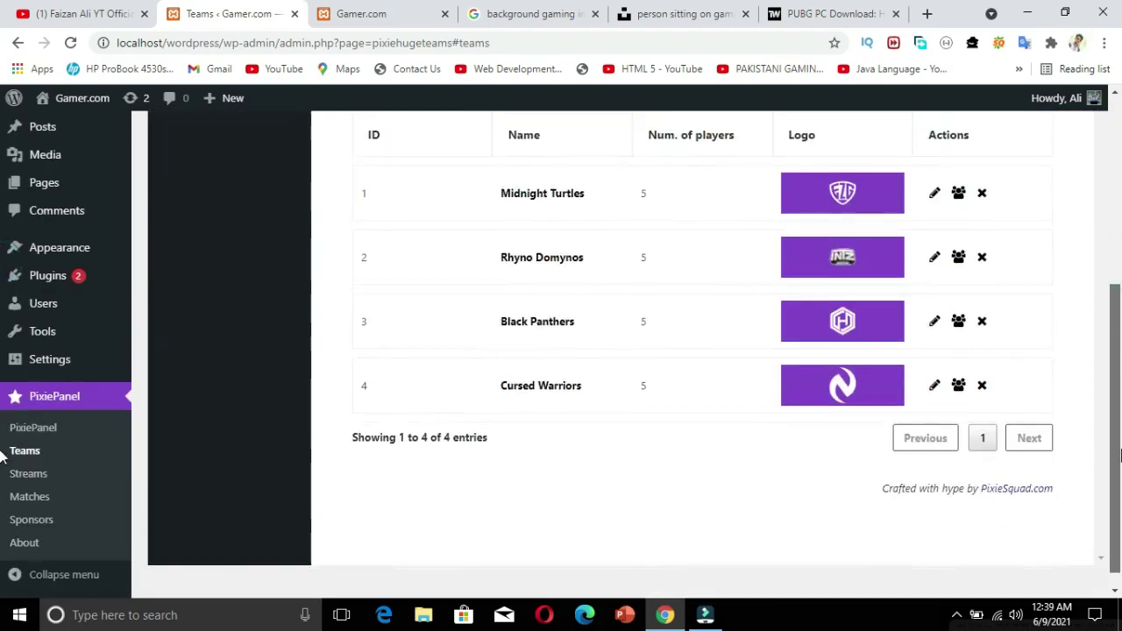
scroll(672, 320, up, 1)
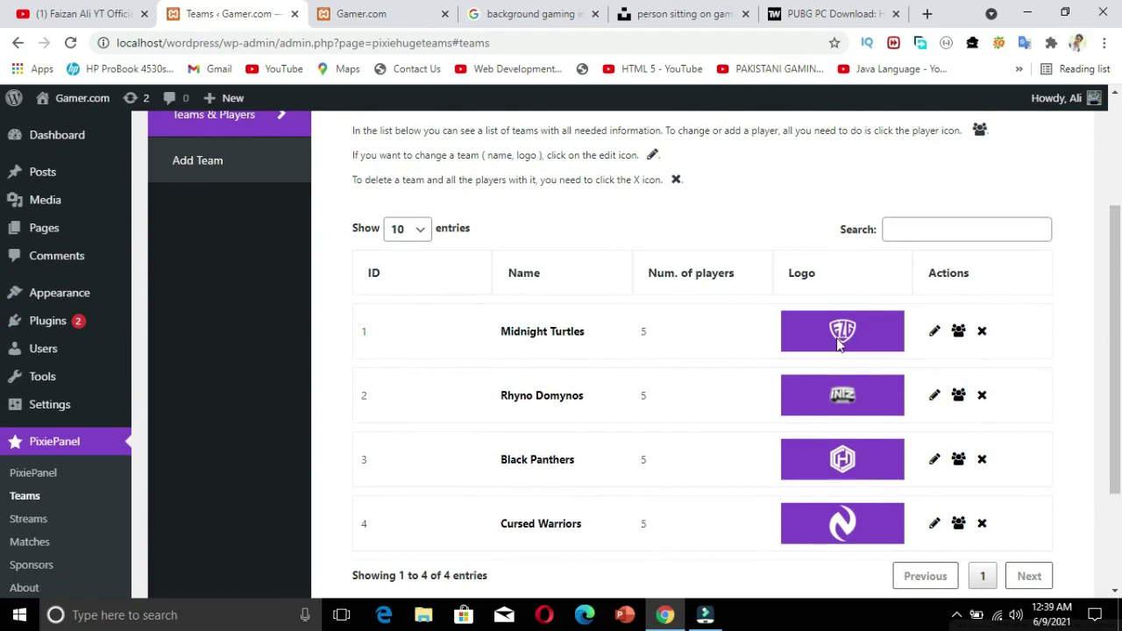
click(932, 334)
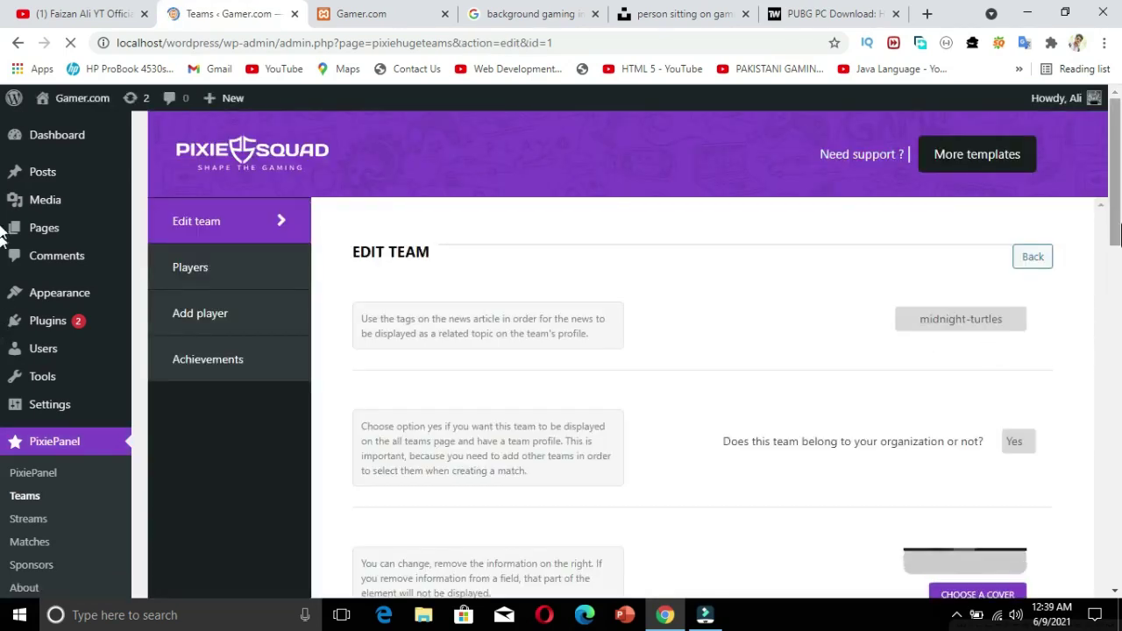
scroll(4, 210, down, 1)
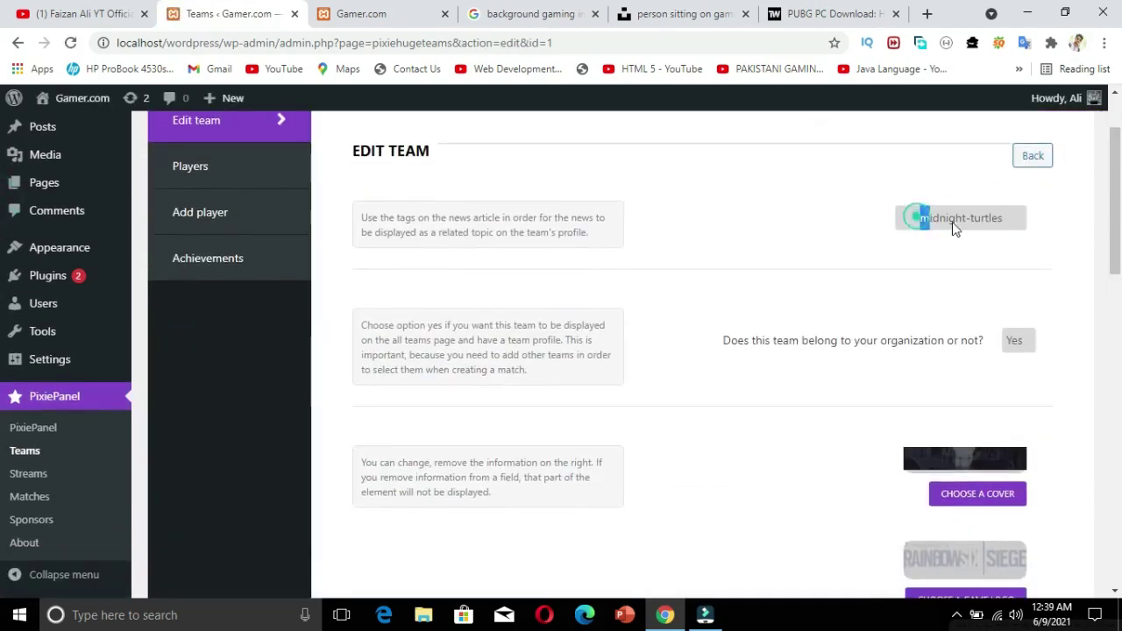
drag(919, 218, 1023, 225)
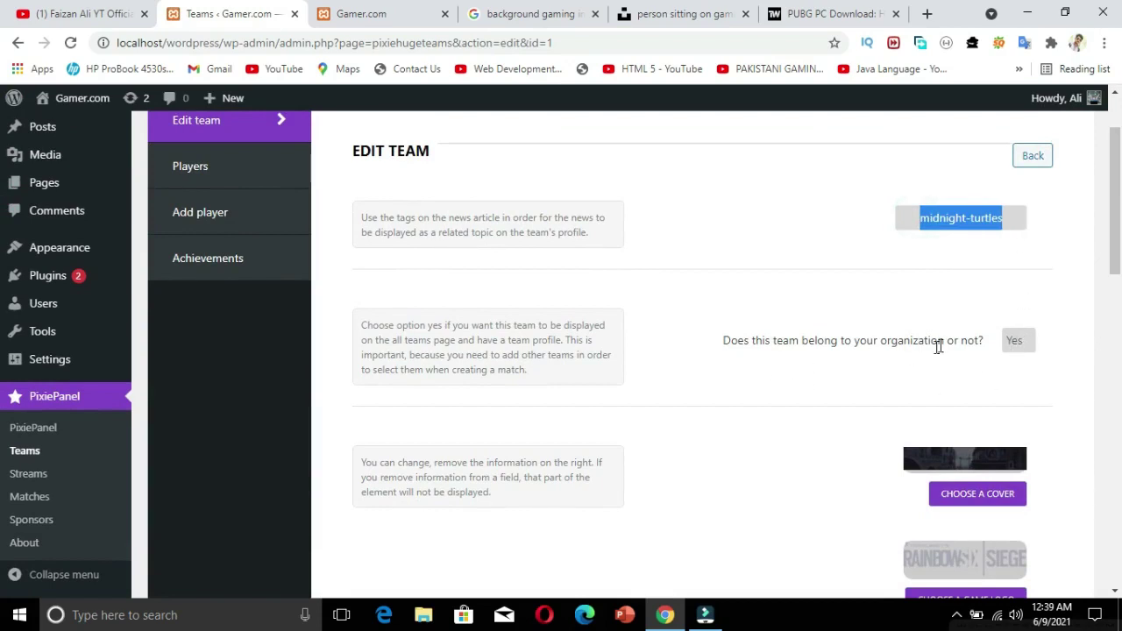
click(1017, 341)
click(1017, 343)
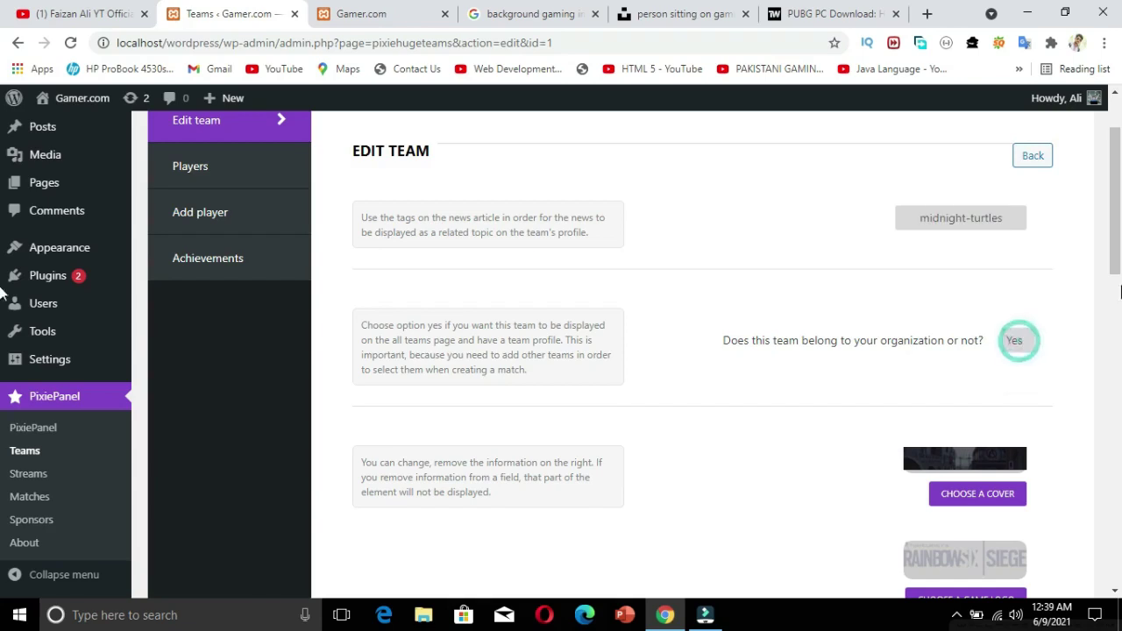
- Review the Midnight Turtles team's cover, game logo, team logo, banner, name and subtitle
scroll(990, 341, down, 2)
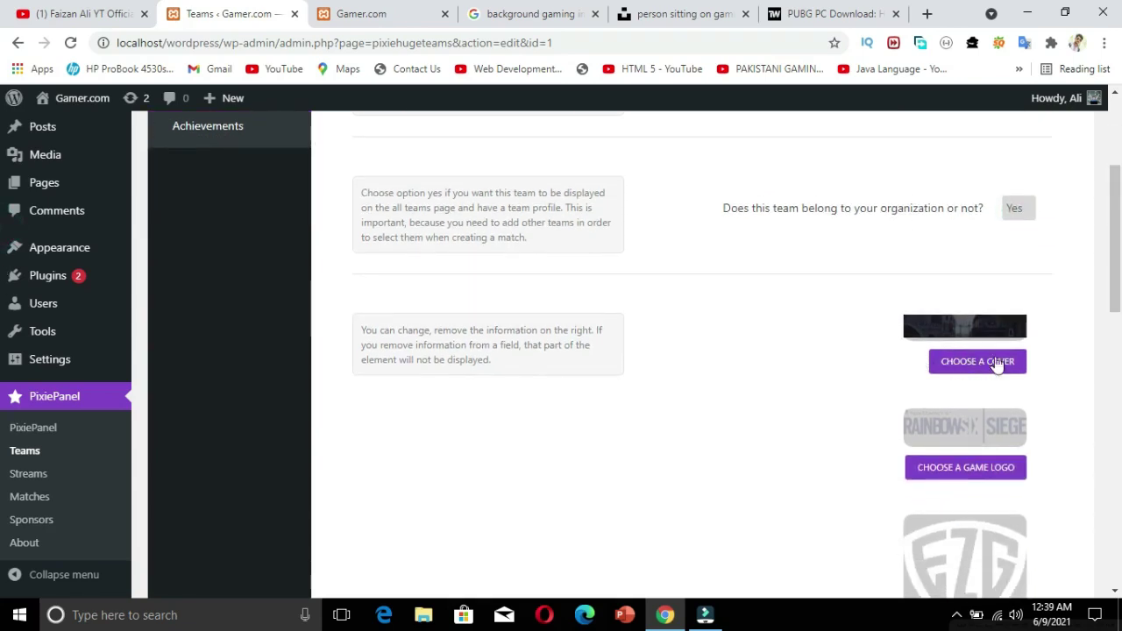
scroll(1008, 333, down, 2)
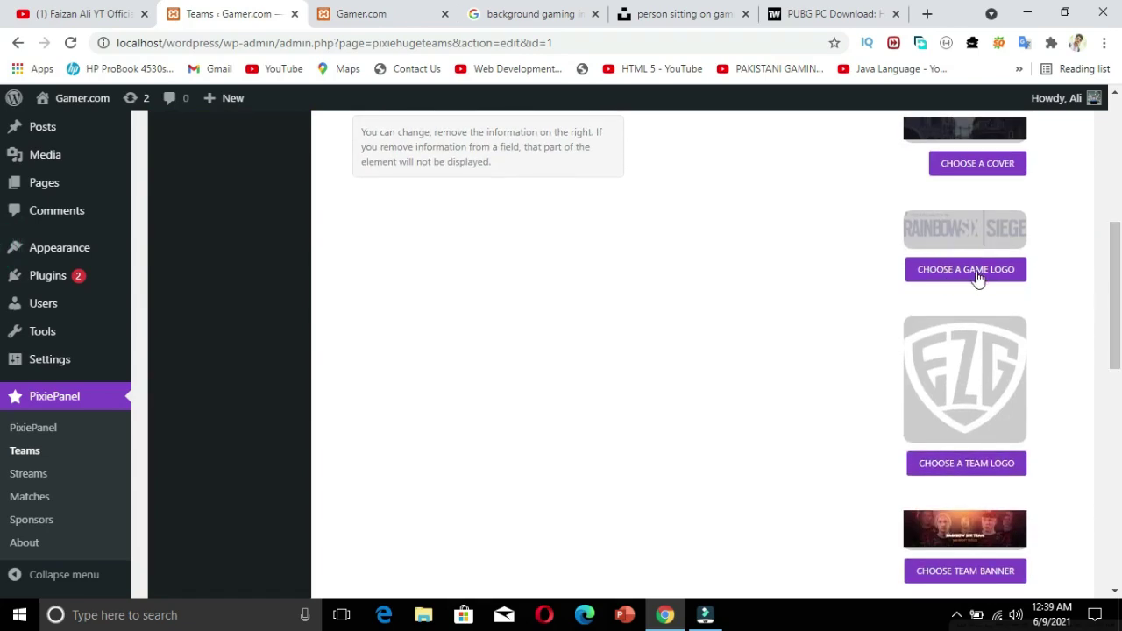
drag(1111, 295, 1120, 328)
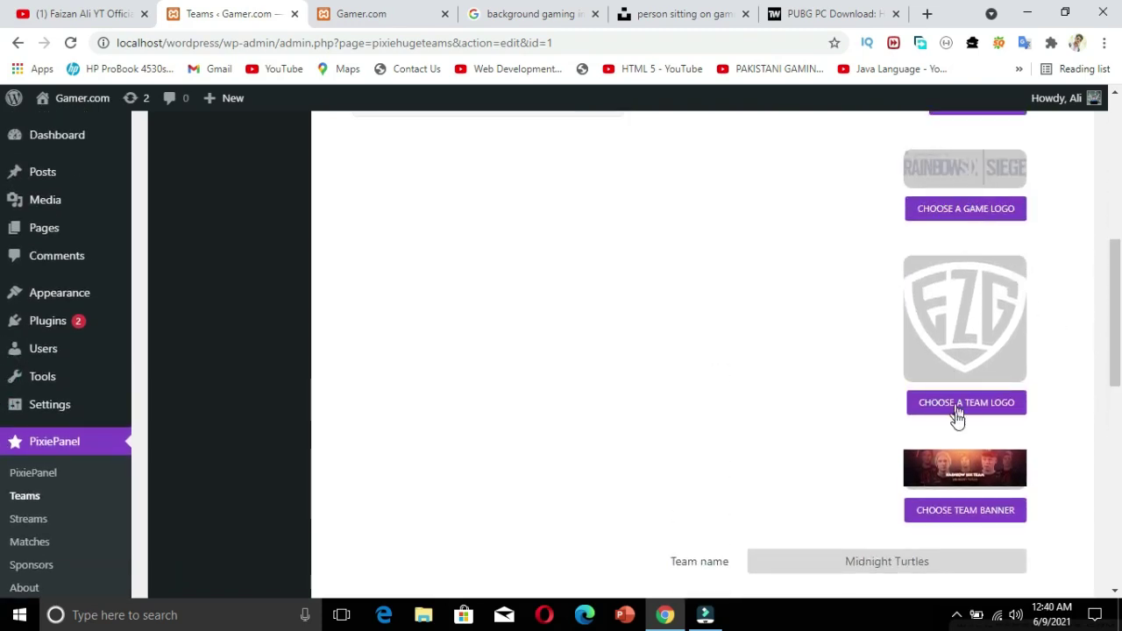
scroll(929, 349, down, 3)
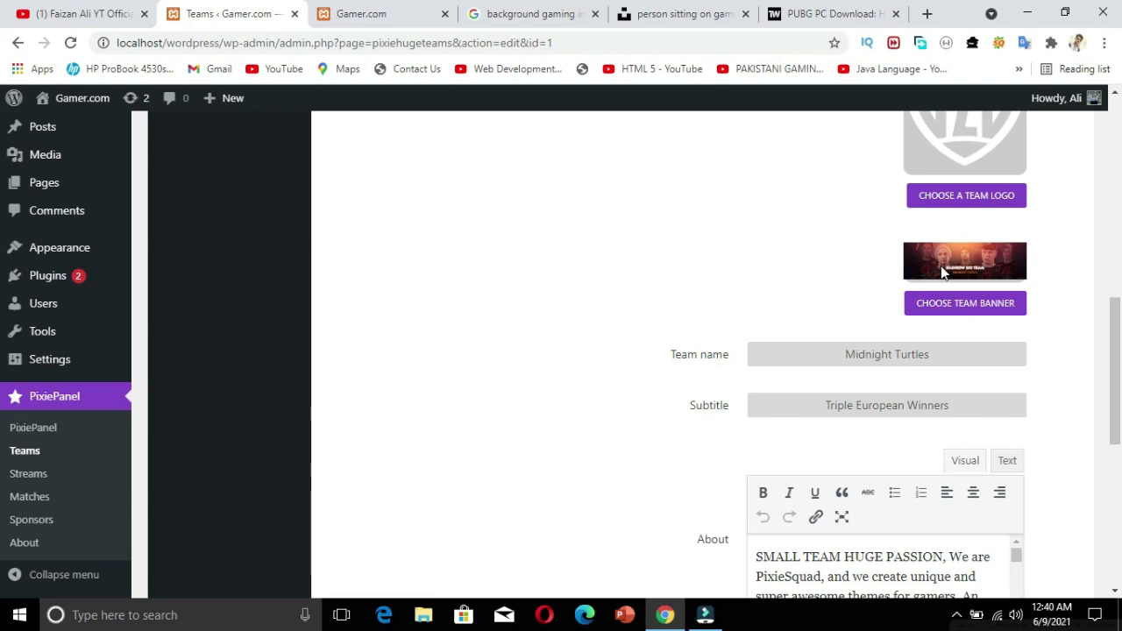
drag(847, 362, 956, 353)
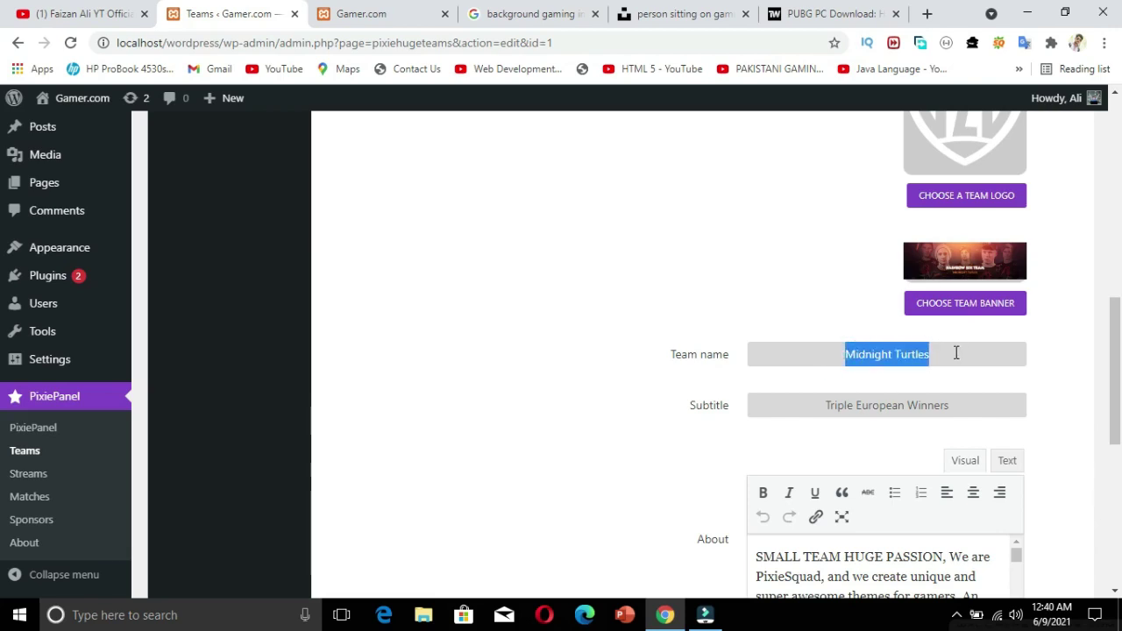
drag(825, 405, 964, 404)
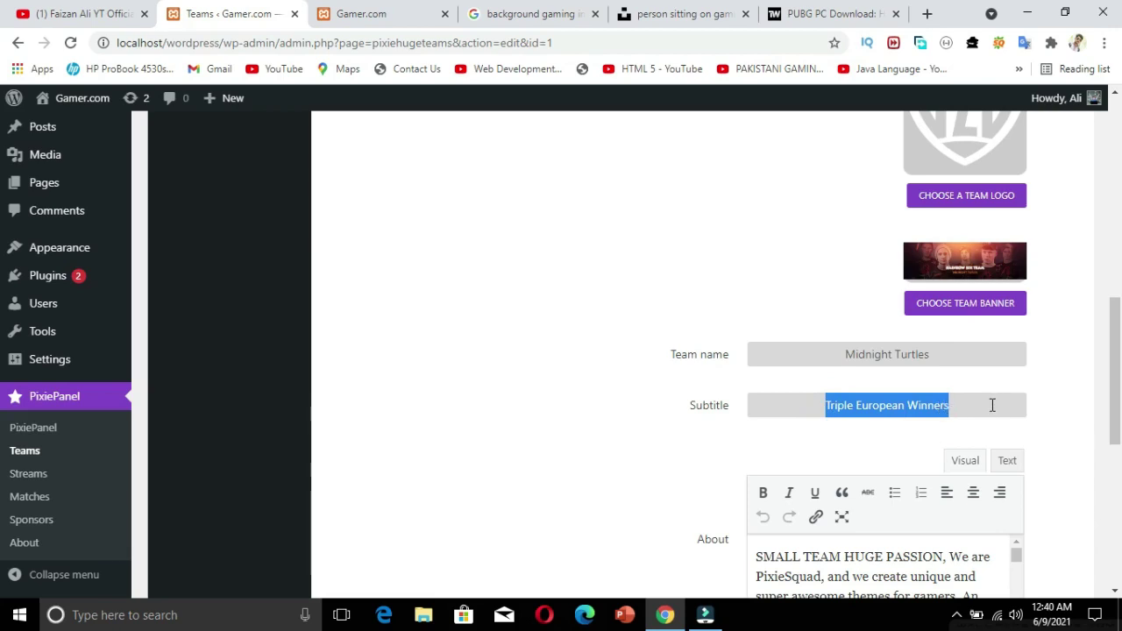
- Review the team's About text, founding year, country, wins, losses and ties
scroll(855, 359, down, 3)
drag(763, 263, 864, 283)
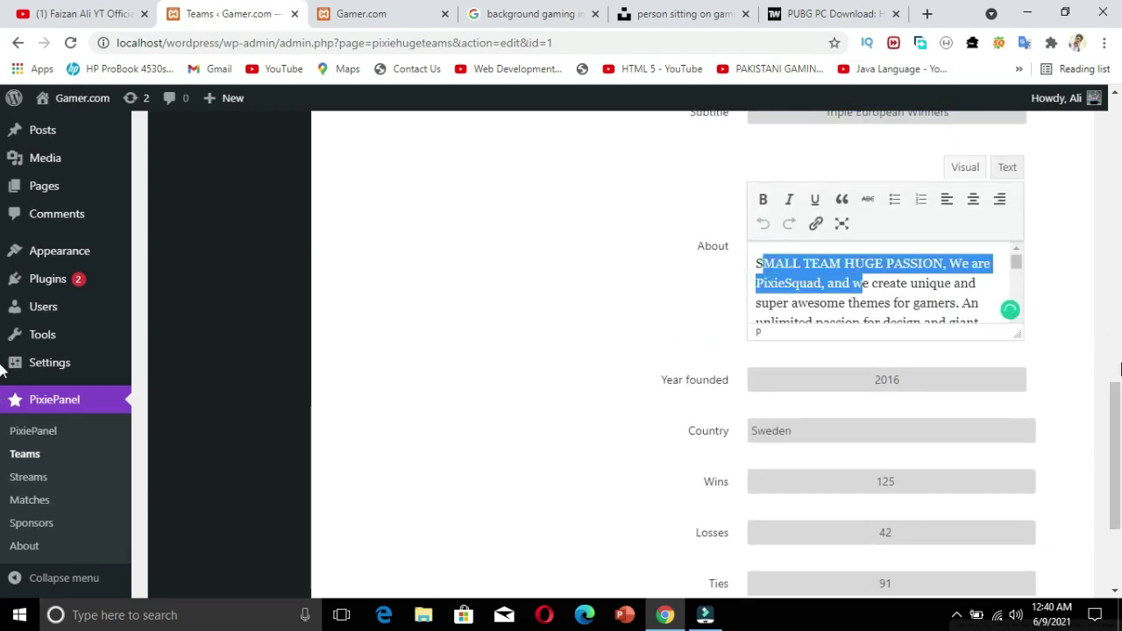
scroll(933, 311, down, 1)
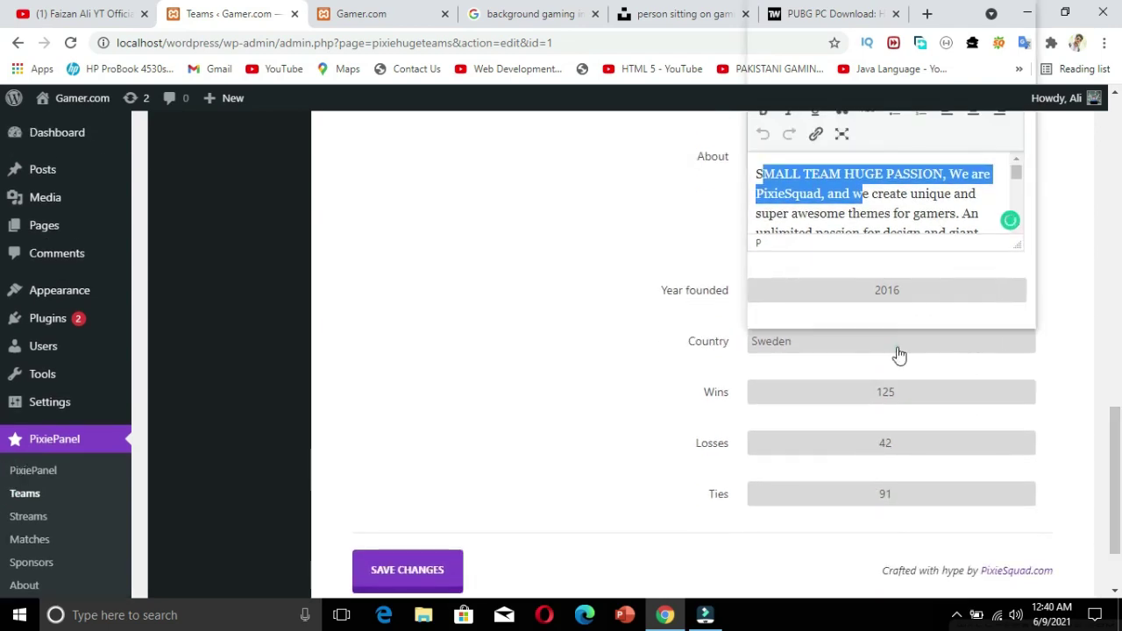
click(897, 345)
click(904, 391)
click(891, 435)
click(901, 495)
drag(1115, 504, 1116, 140)
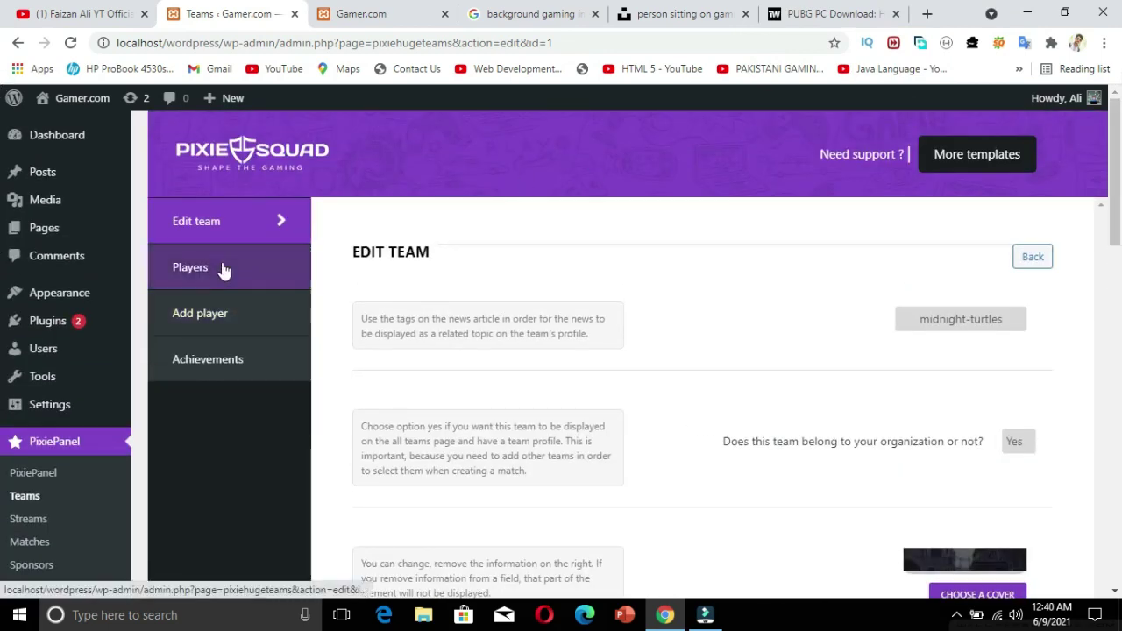
- Look through the Midnight Turtles team's player list and its list of achievements
click(215, 227)
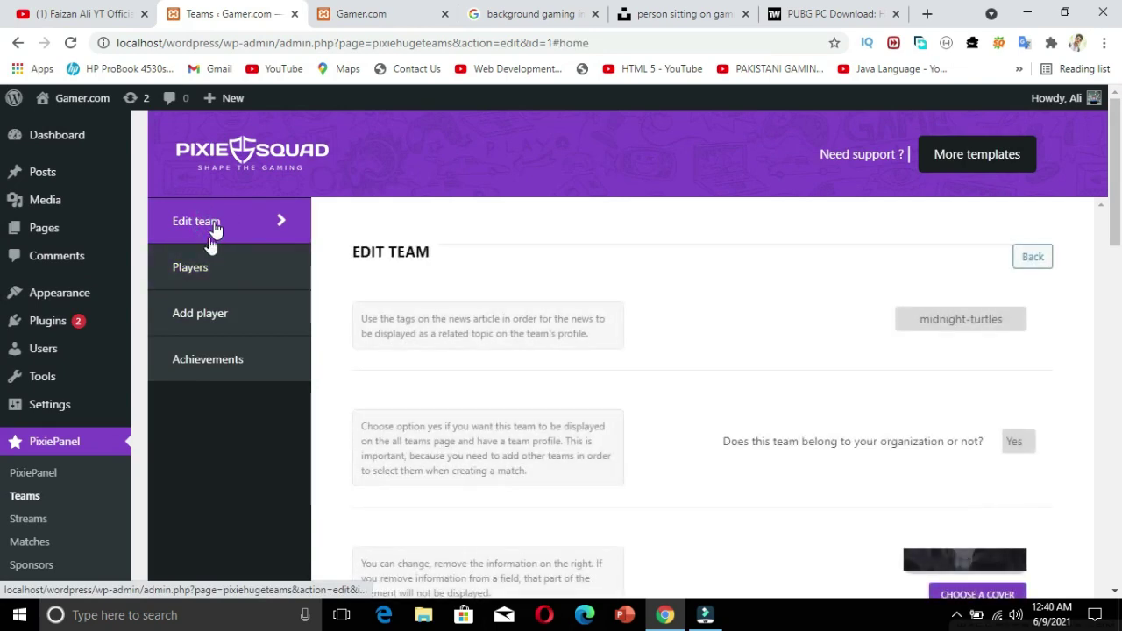
click(188, 279)
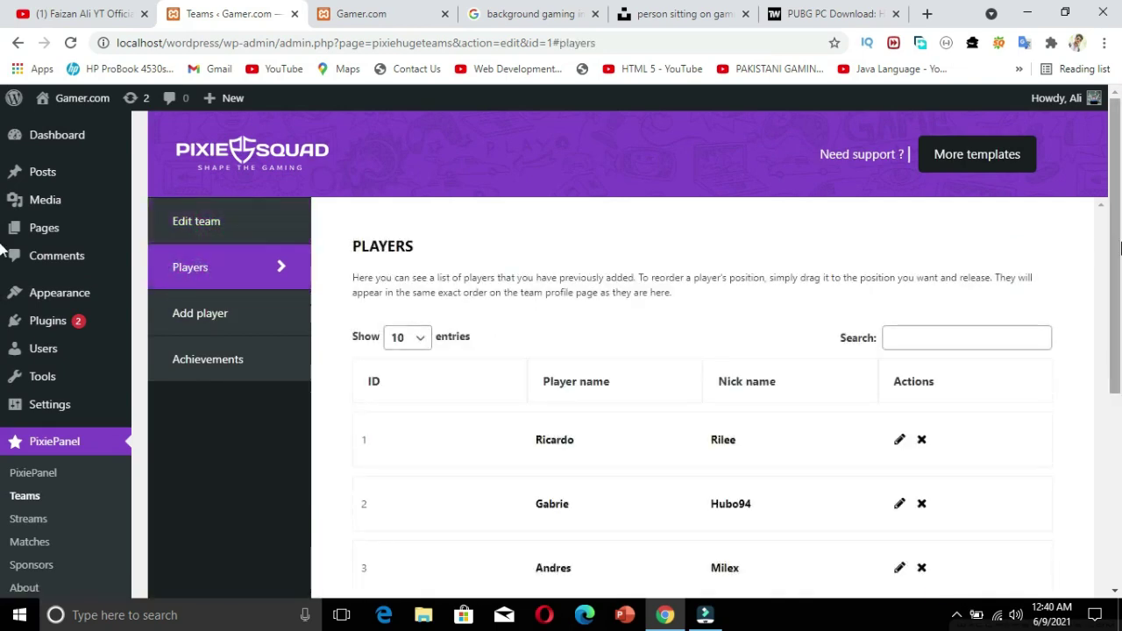
scroll(1120, 248, down, 2)
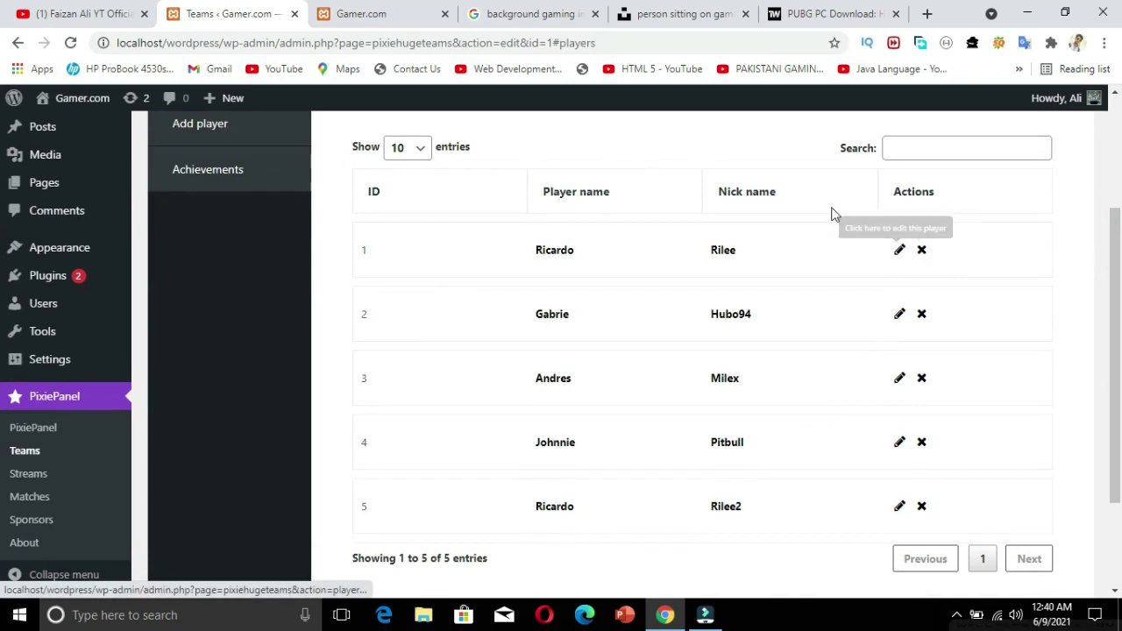
click(249, 143)
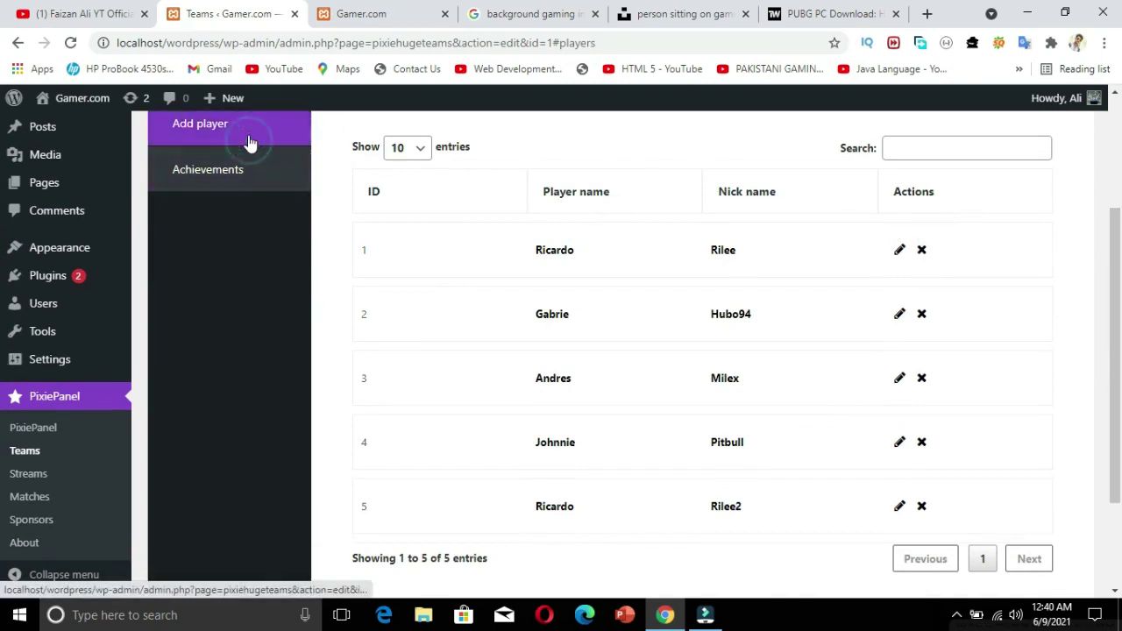
click(241, 175)
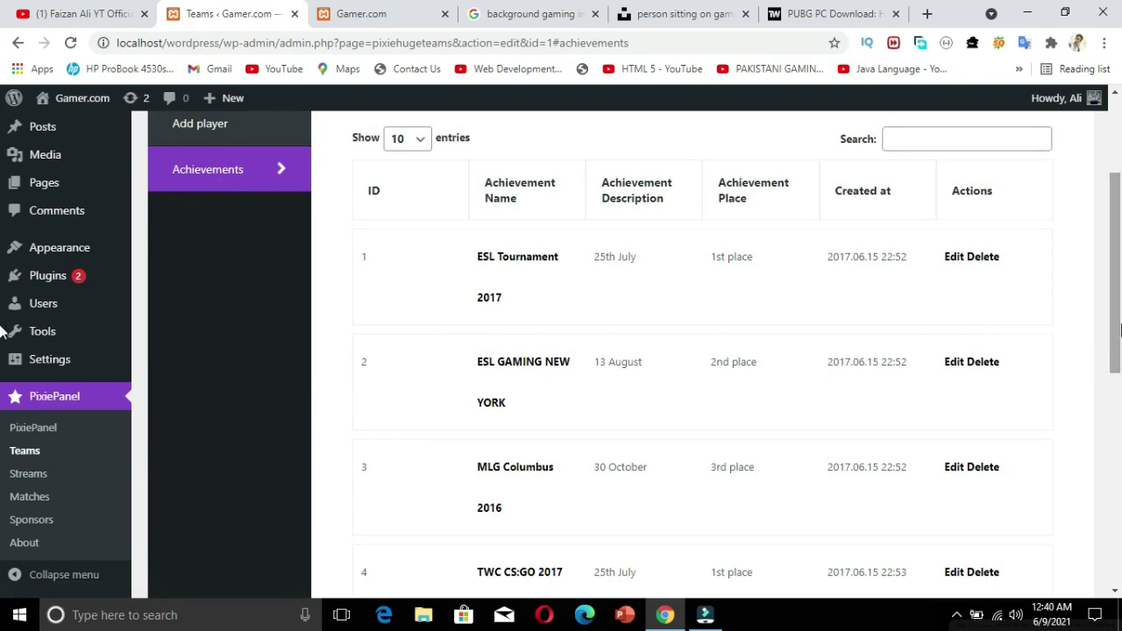
drag(1114, 320, 1094, 163)
- Return to the list of teams and view the form for adding a new team
click(18, 43)
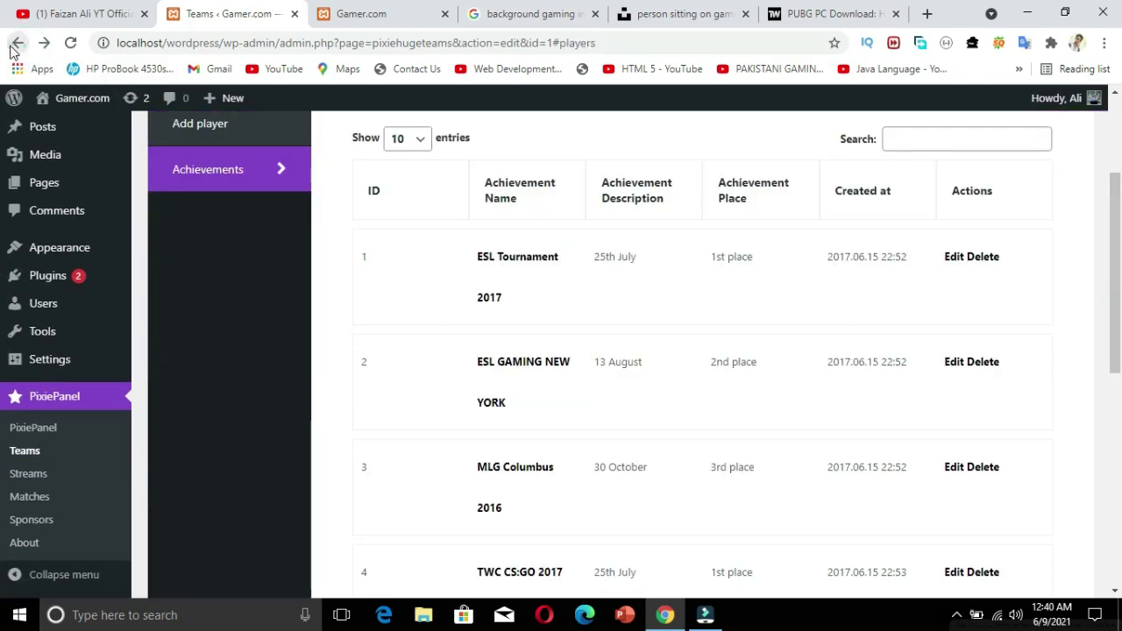
click(17, 43)
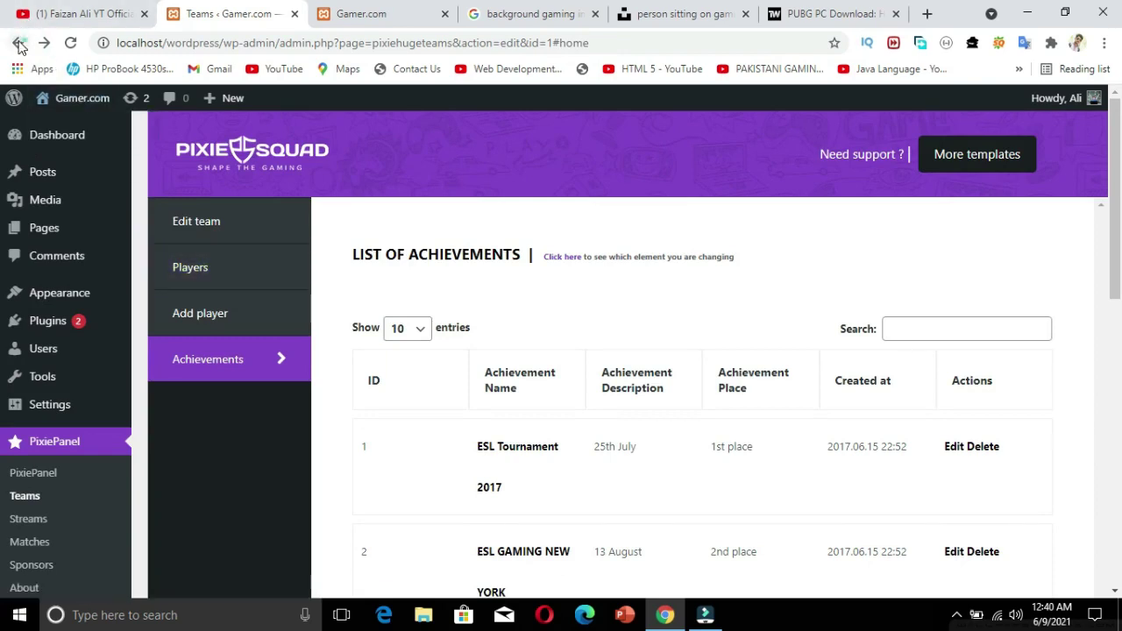
click(21, 48)
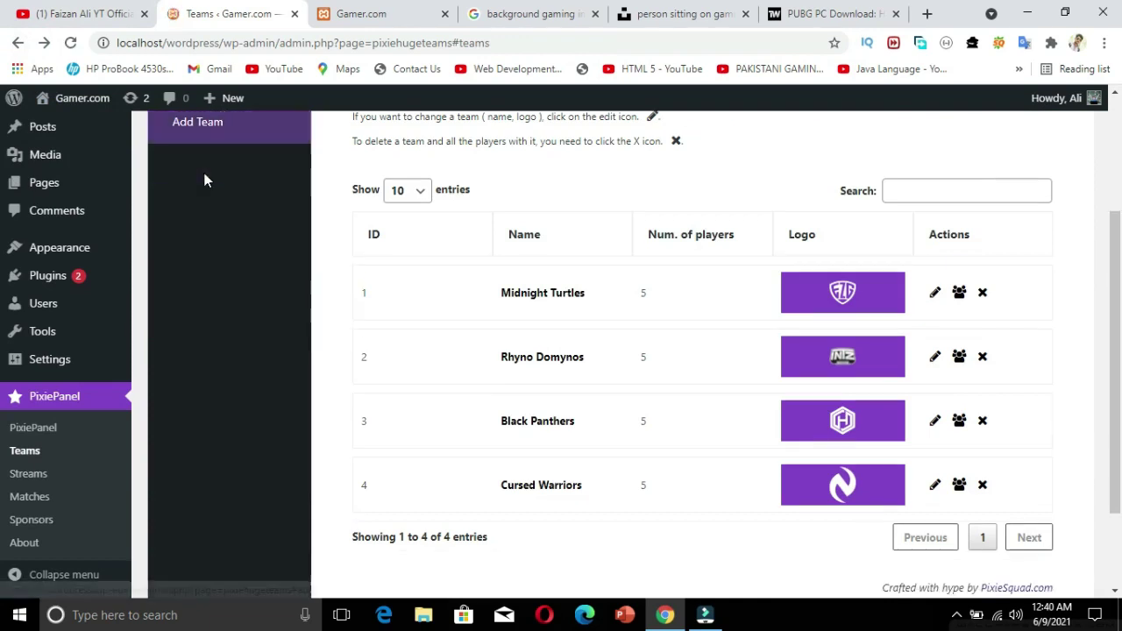
click(207, 143)
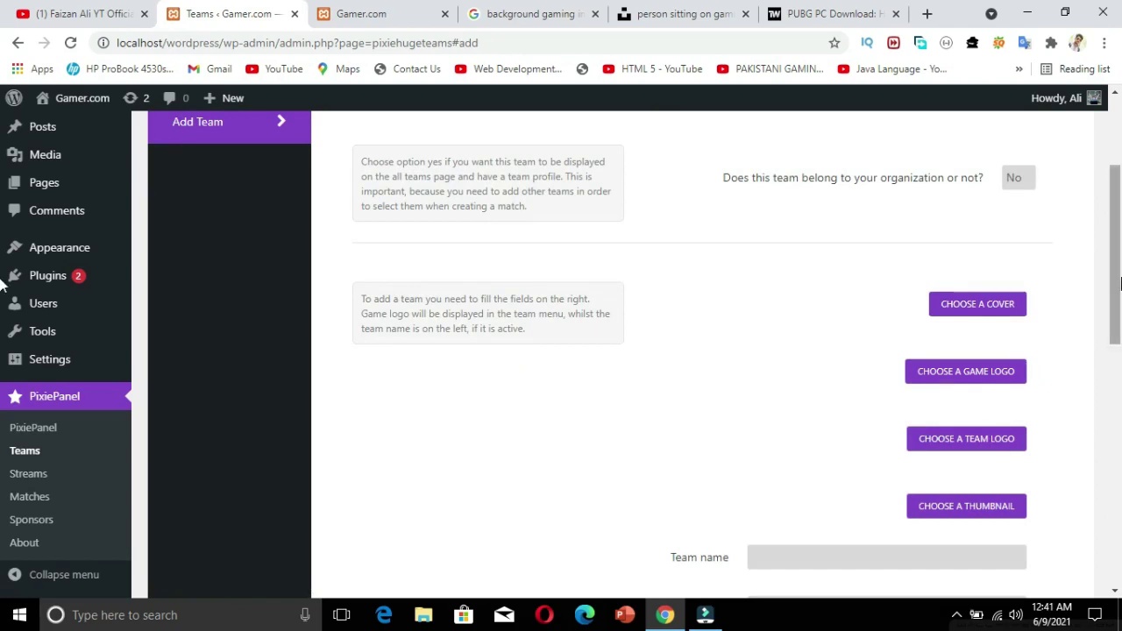
drag(1119, 282, 1119, 321)
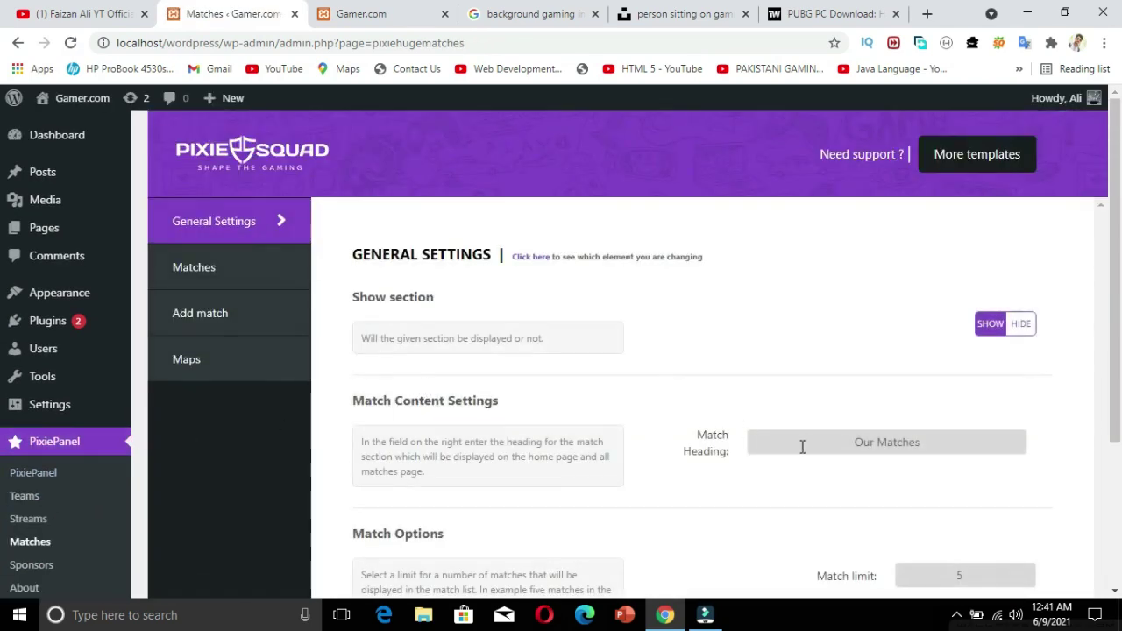
- Review the general settings for matches, the list of matches and the form for adding a match
scroll(1015, 409, down, 3)
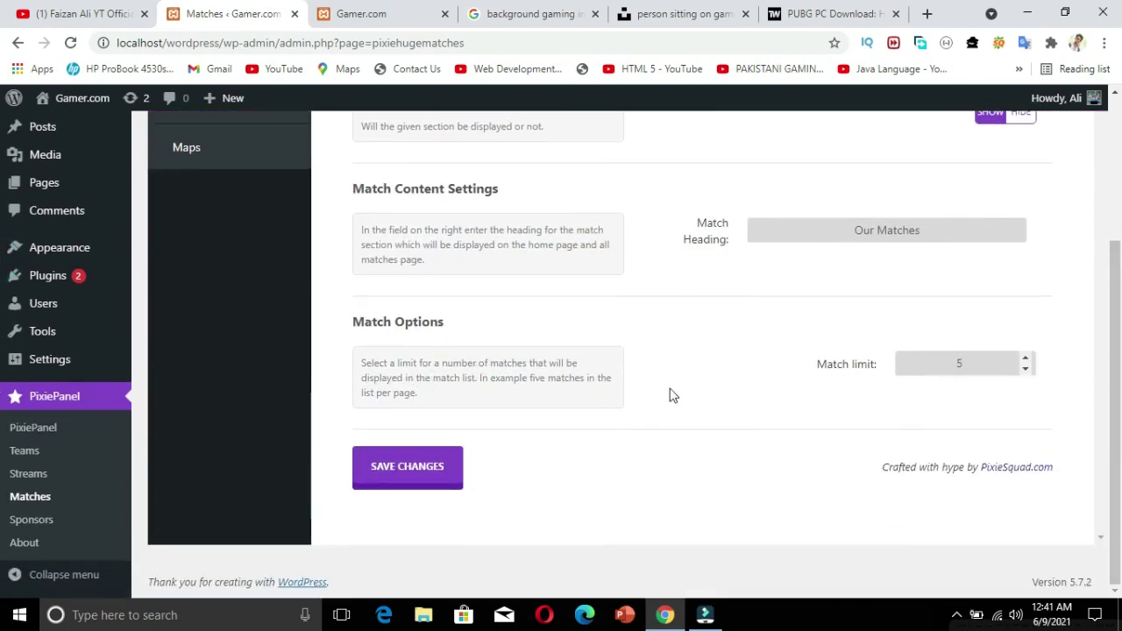
drag(1114, 388, 1118, 323)
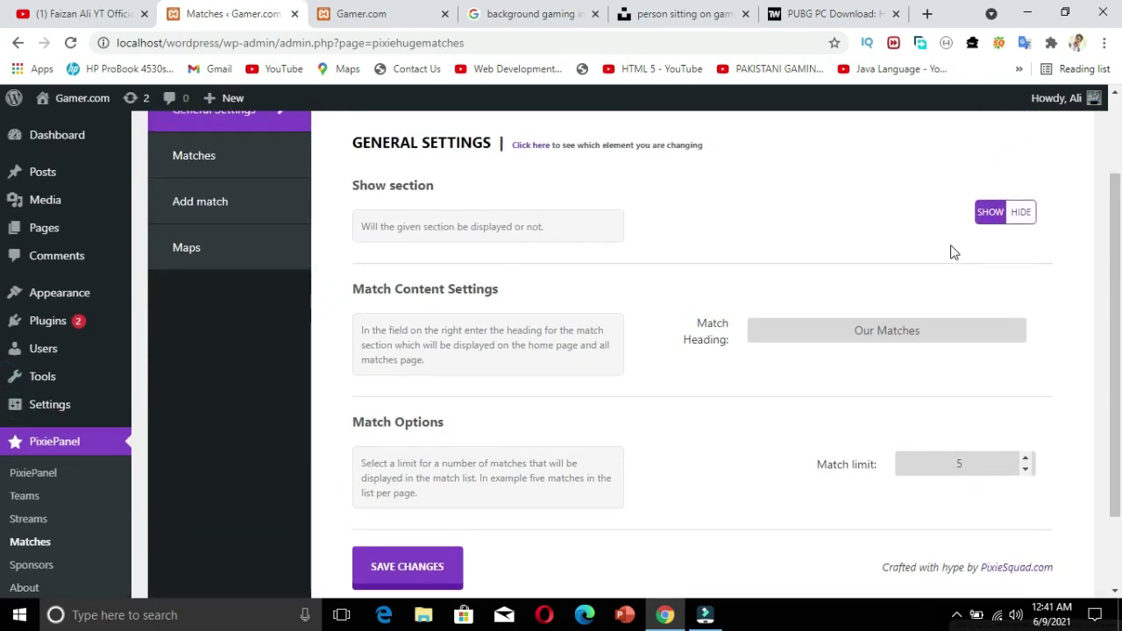
click(244, 155)
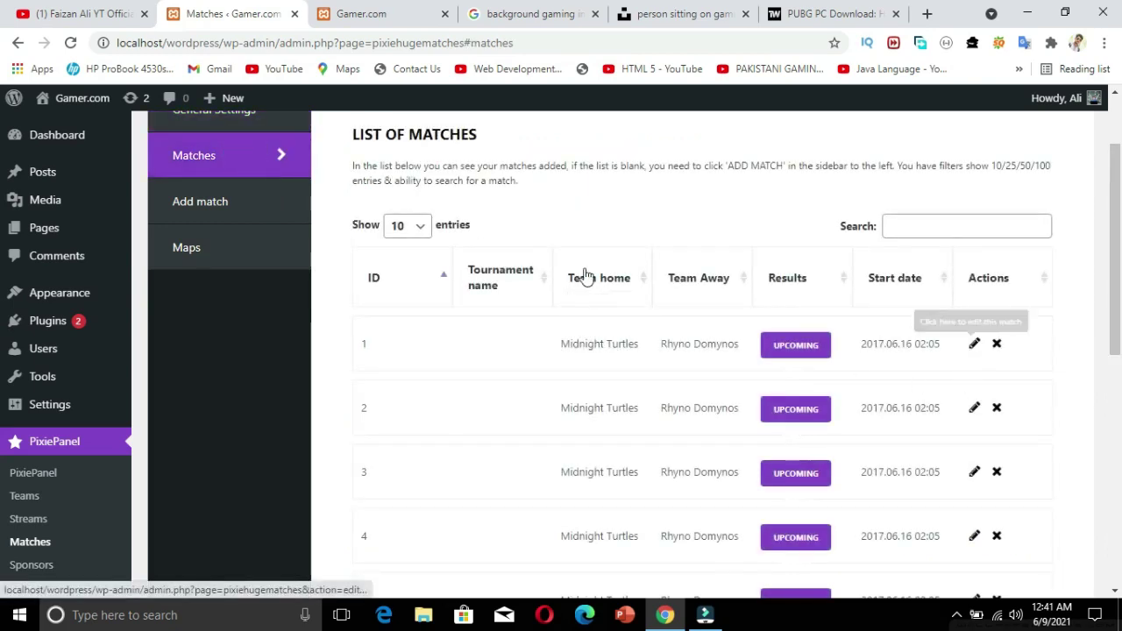
click(280, 198)
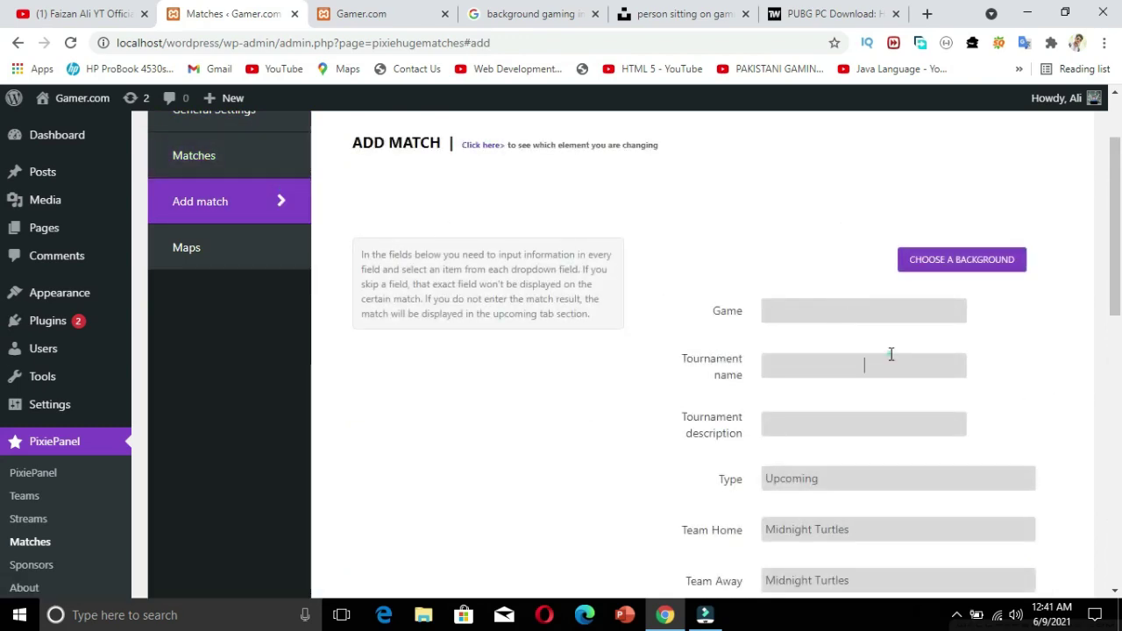
- Examine the add match form's tournament fields and the choices for match type, home team and away team
scroll(890, 354, down, 2)
click(814, 263)
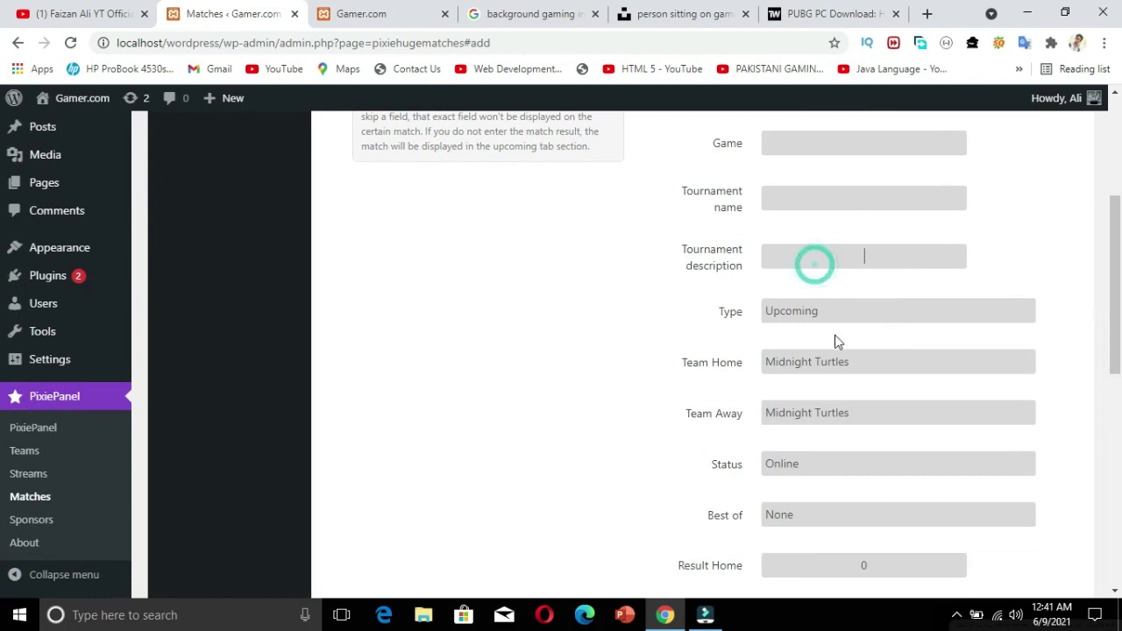
click(835, 313)
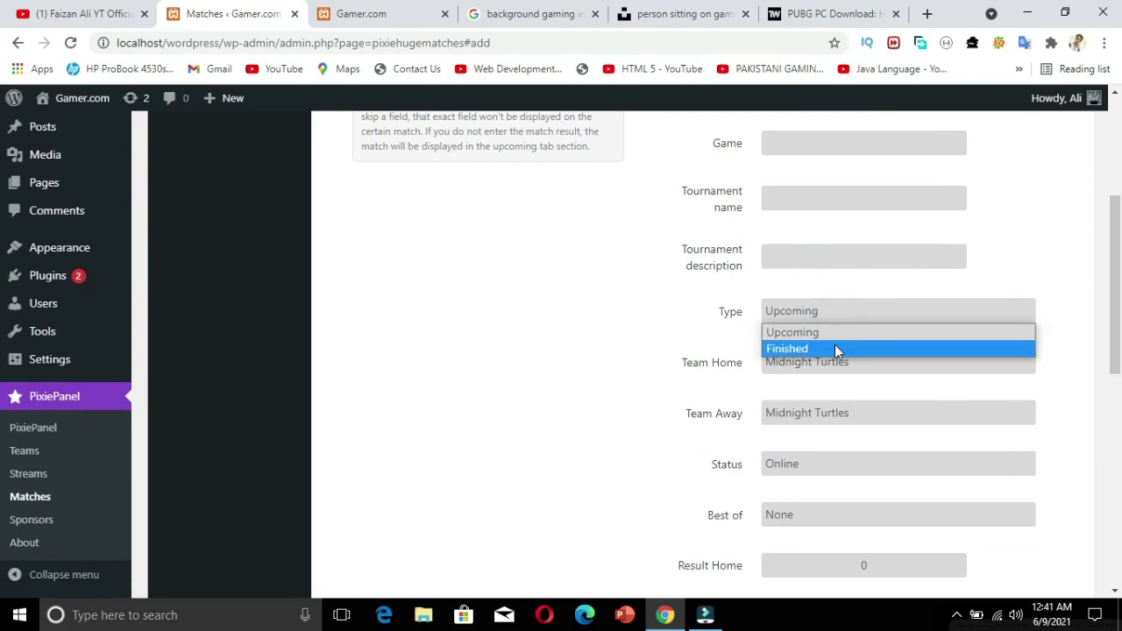
click(847, 313)
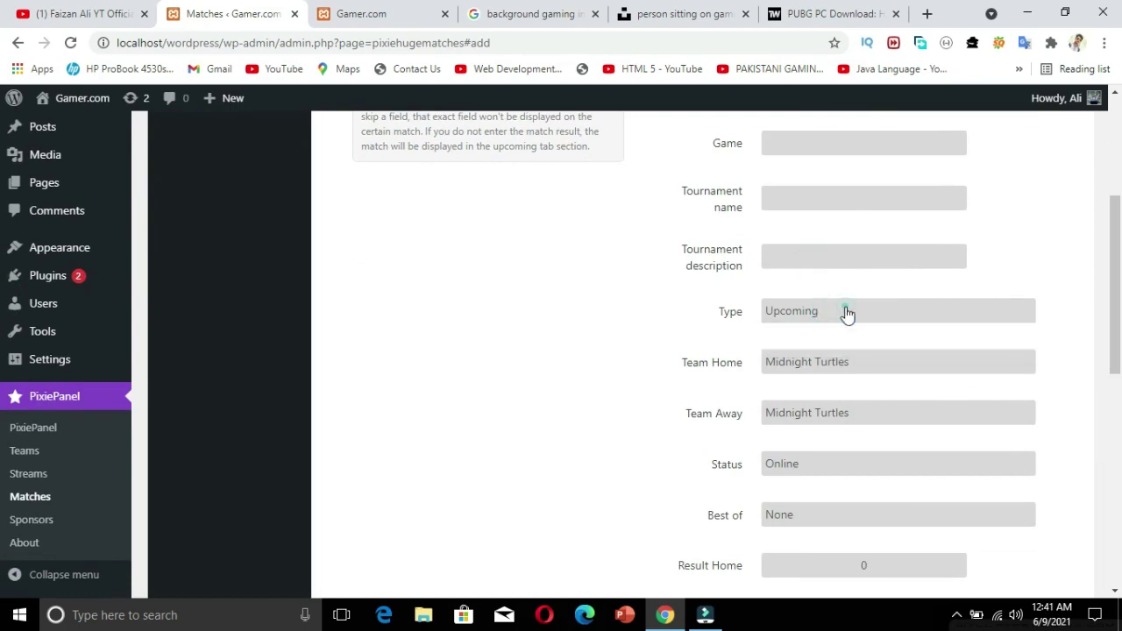
click(843, 369)
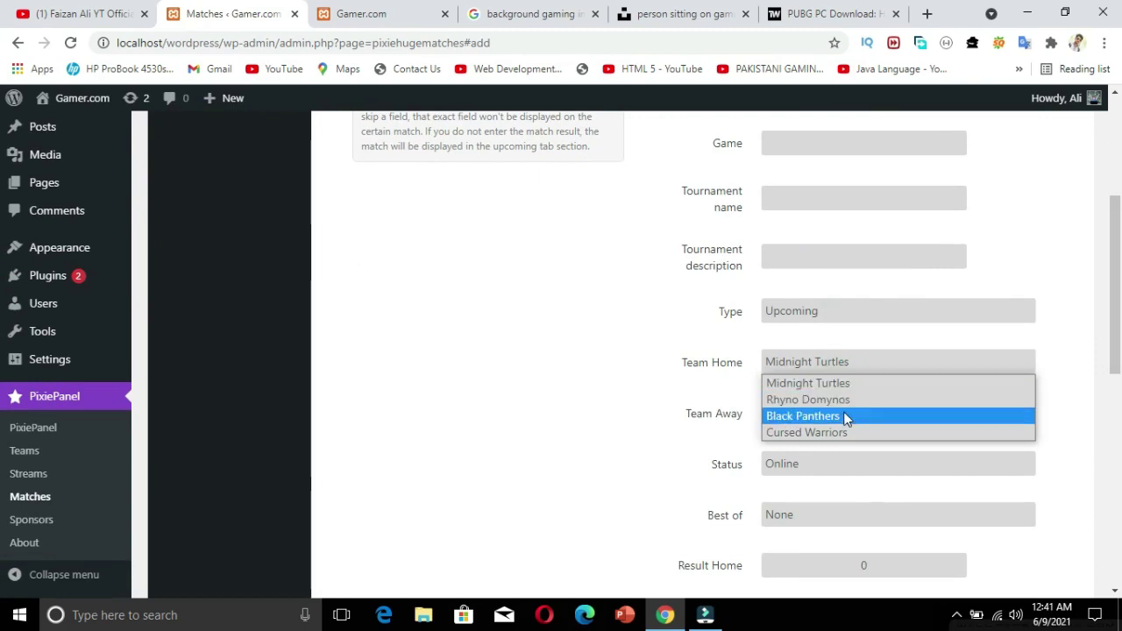
click(686, 432)
click(789, 423)
click(789, 423)
click(789, 425)
click(789, 425)
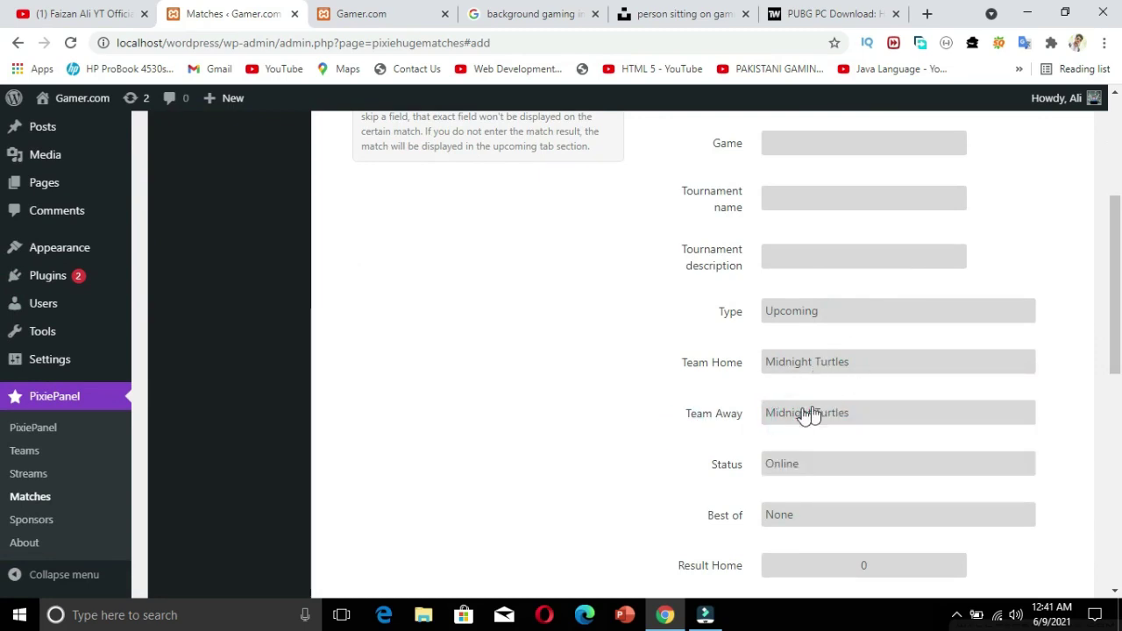
- Examine the match form's status, best-of choices, results, start date, article link, map scores and stream choices
scroll(1049, 312, down, 2)
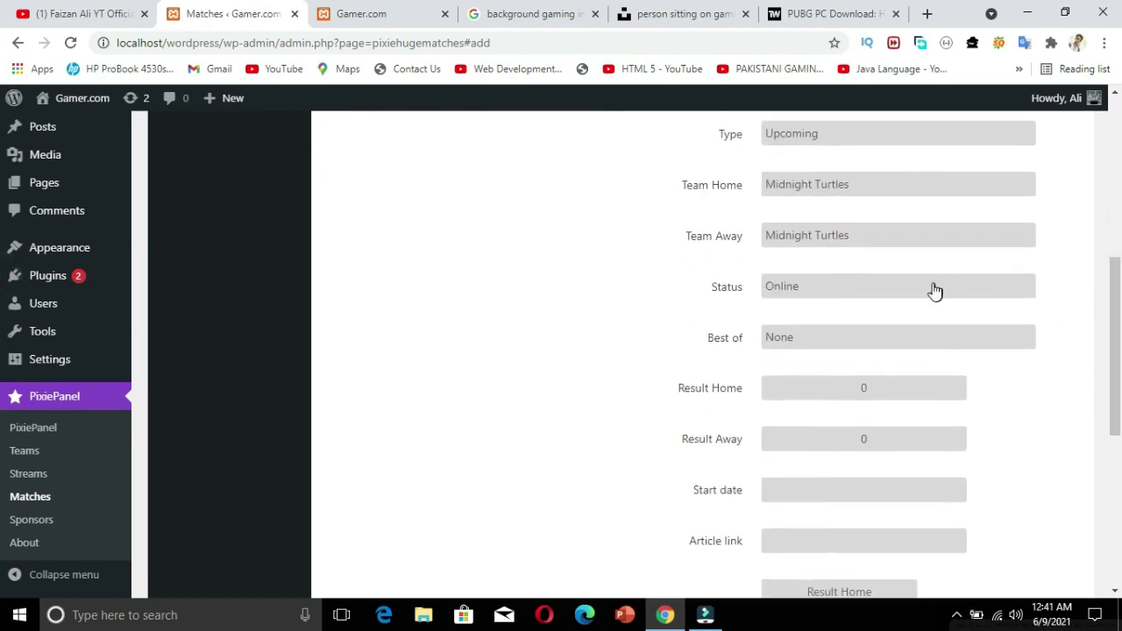
click(931, 343)
click(929, 340)
click(929, 340)
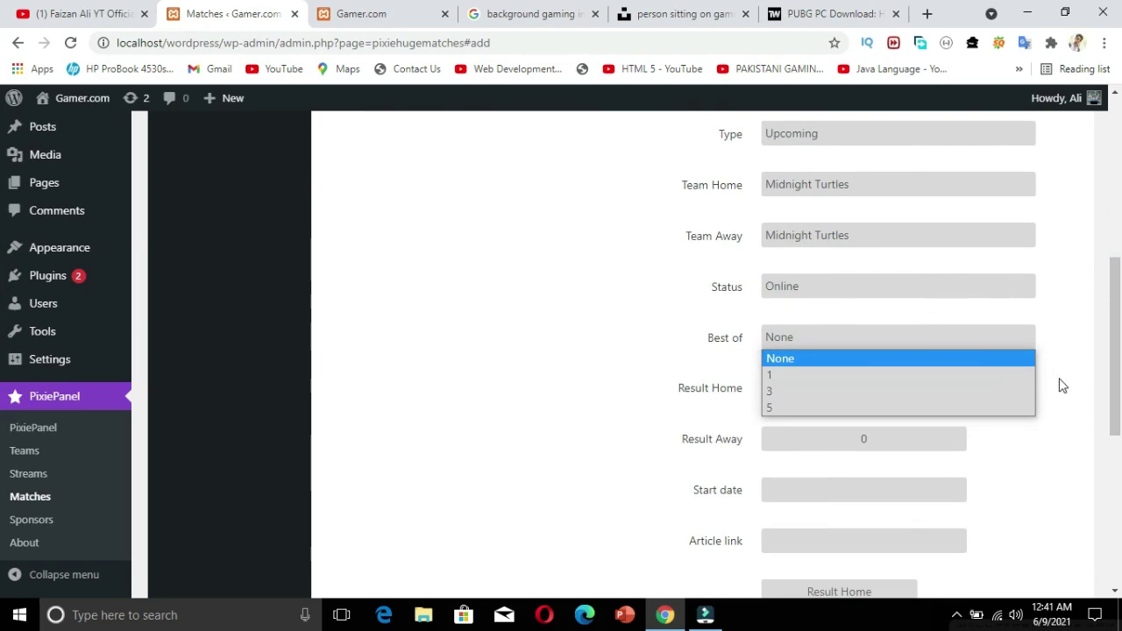
drag(1116, 346, 1120, 419)
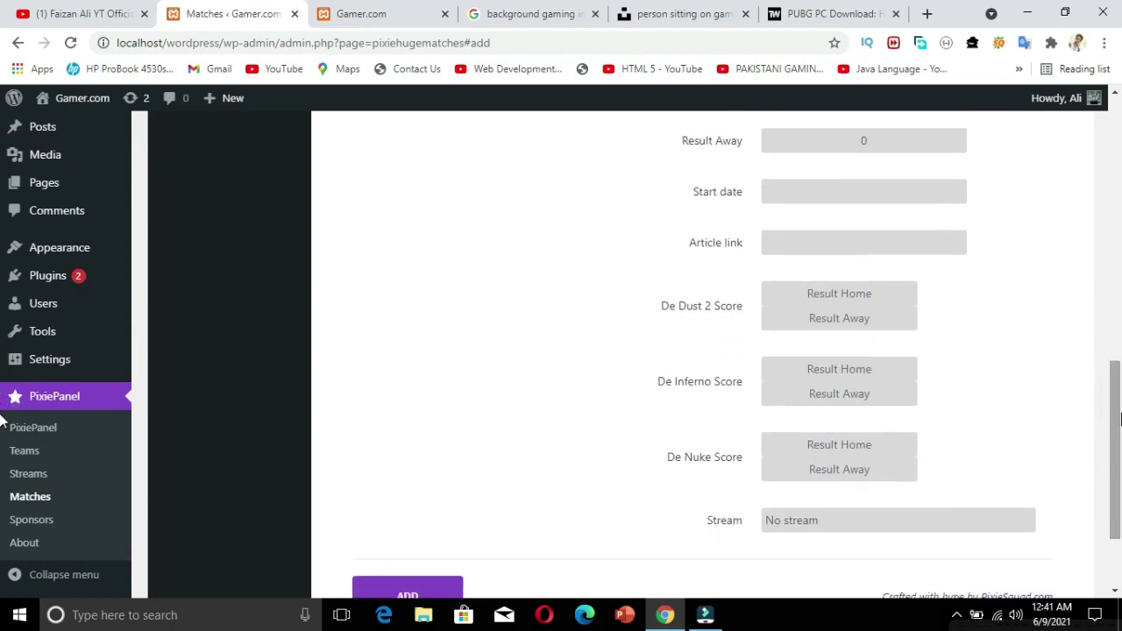
click(897, 236)
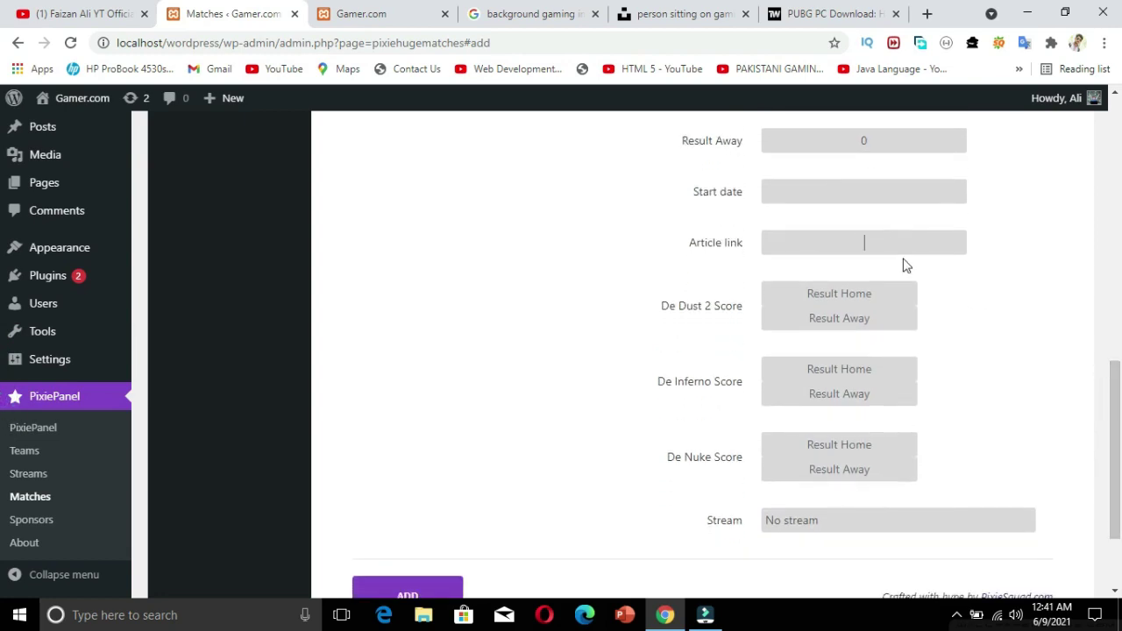
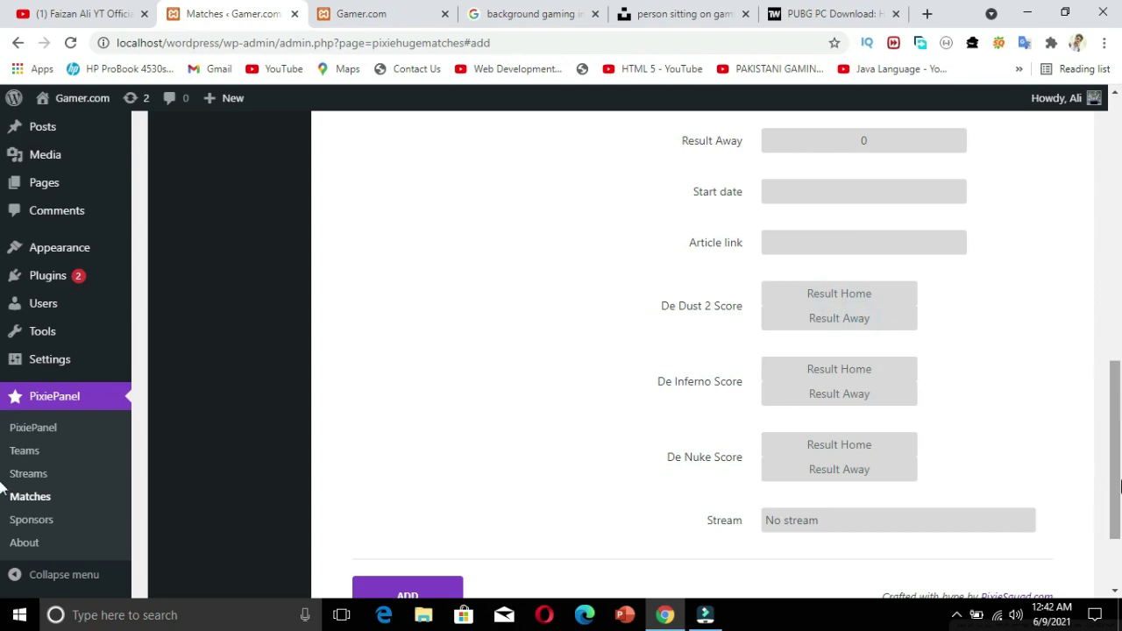
drag(1114, 445, 1114, 476)
click(884, 445)
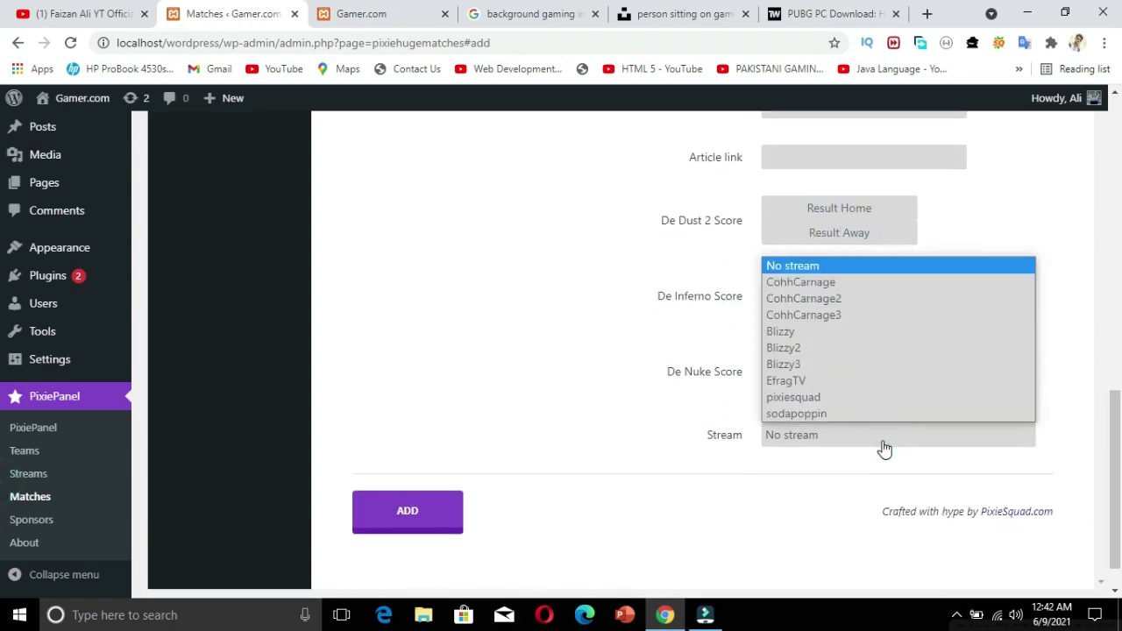
click(1073, 460)
drag(1118, 487, 1094, 201)
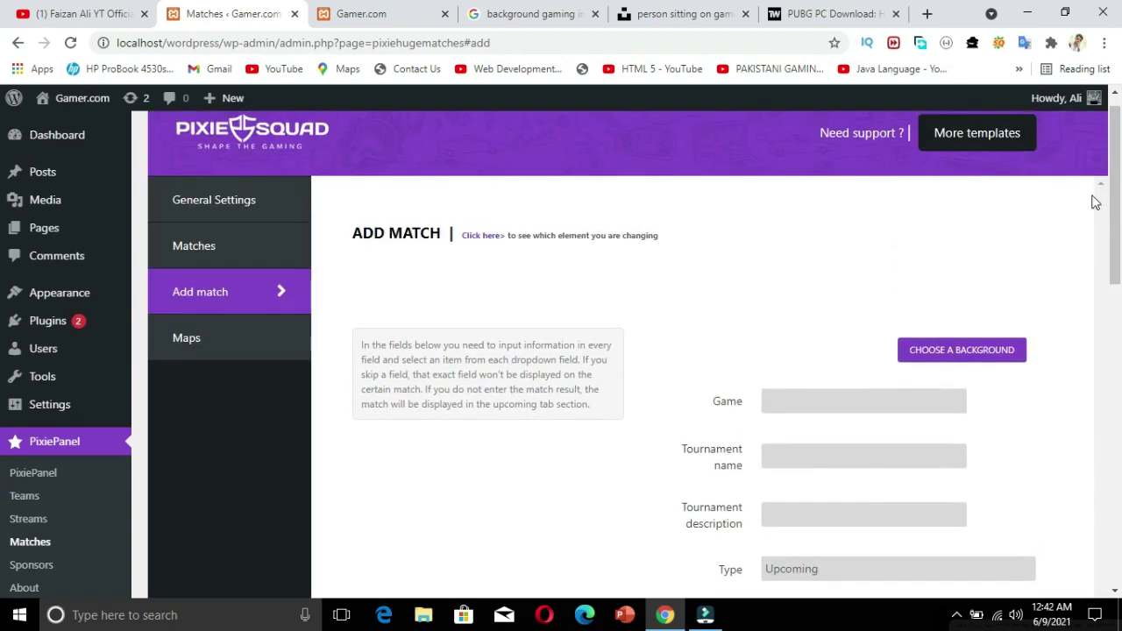
- View the list of maps and the list of matches, and return to the form for adding a match
click(187, 339)
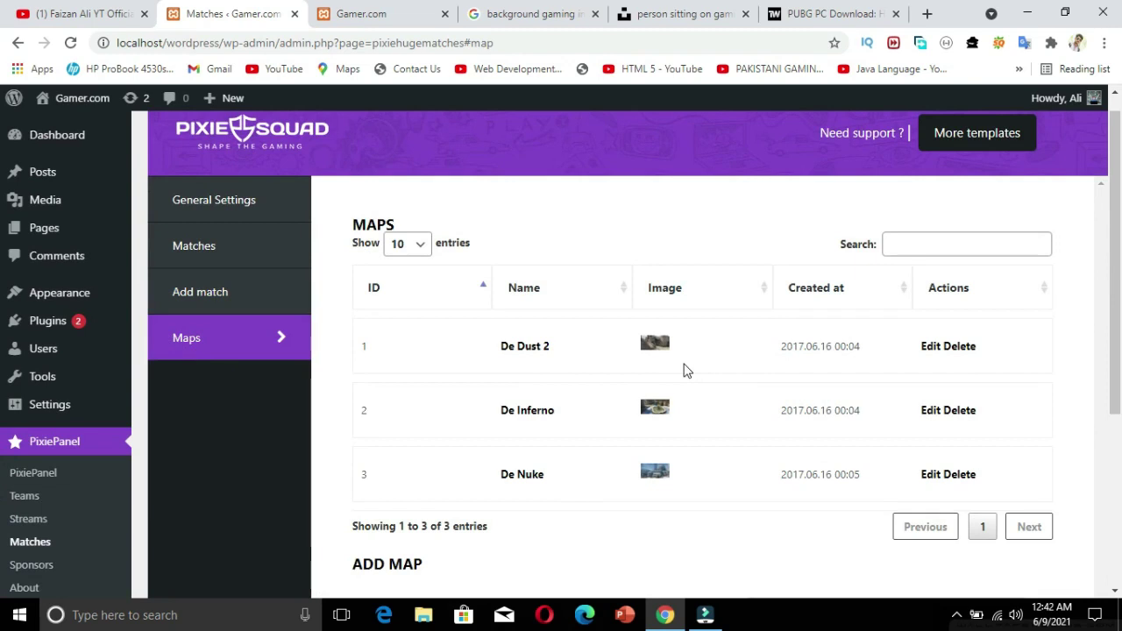
mouse_move(1114, 350)
mouse_down()
mouse_move(1115, 460)
mouse_move(1115, 338)
mouse_up()
click(218, 262)
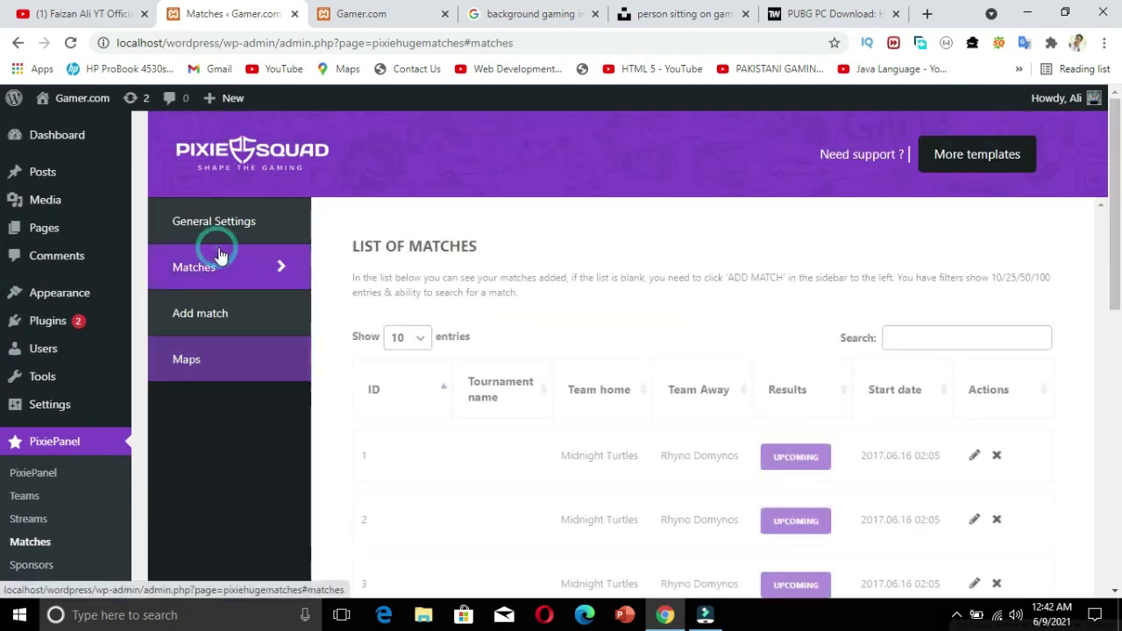
click(260, 339)
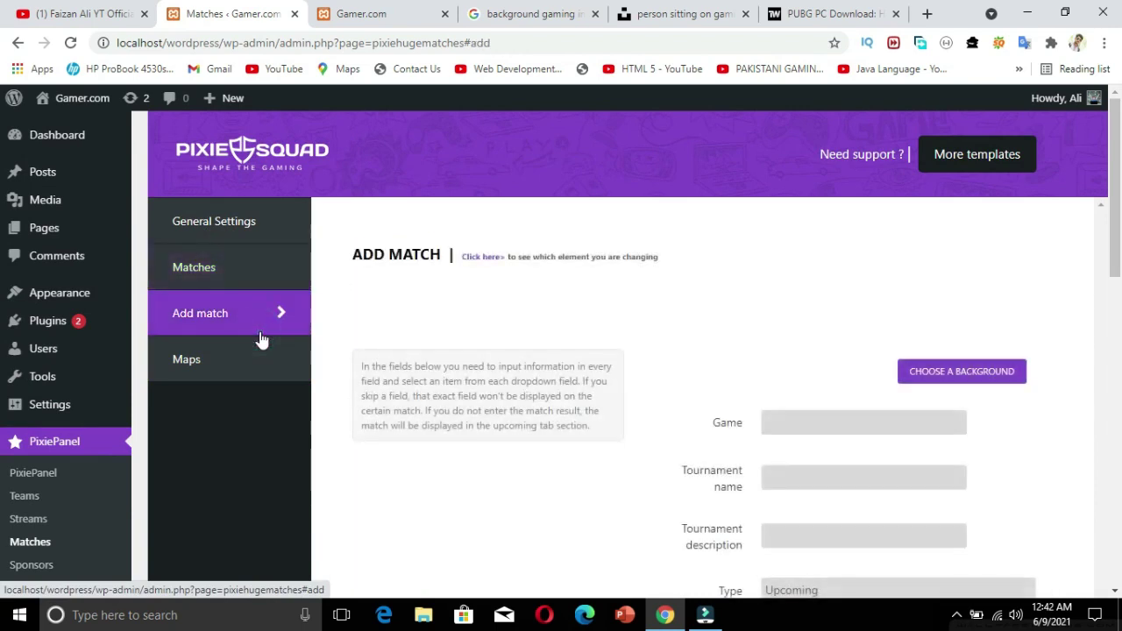
click(222, 290)
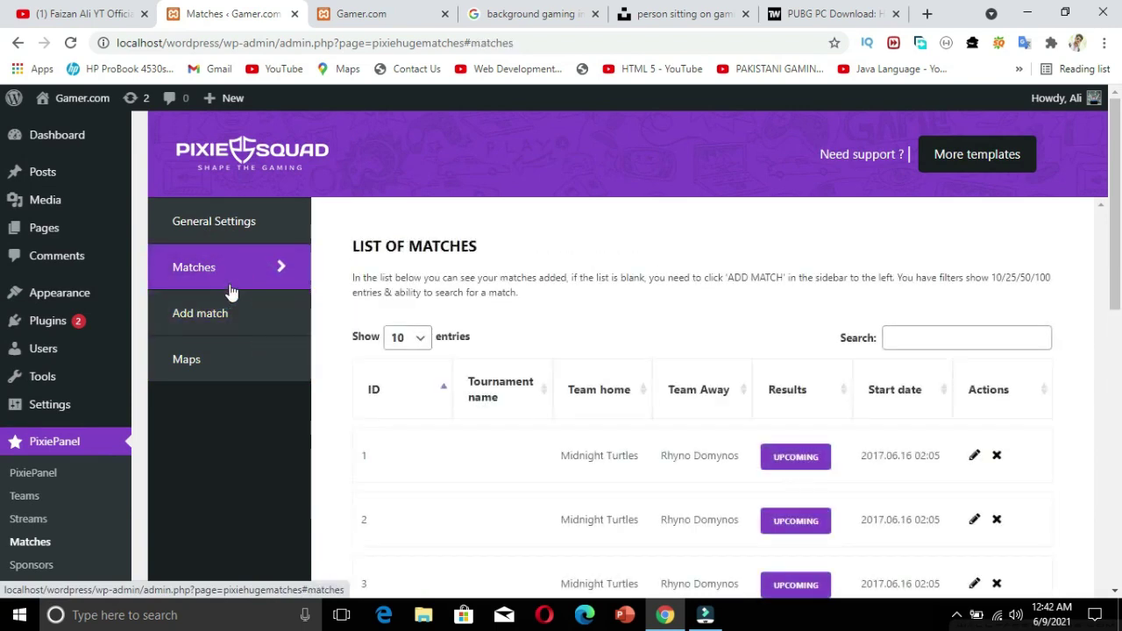
click(268, 315)
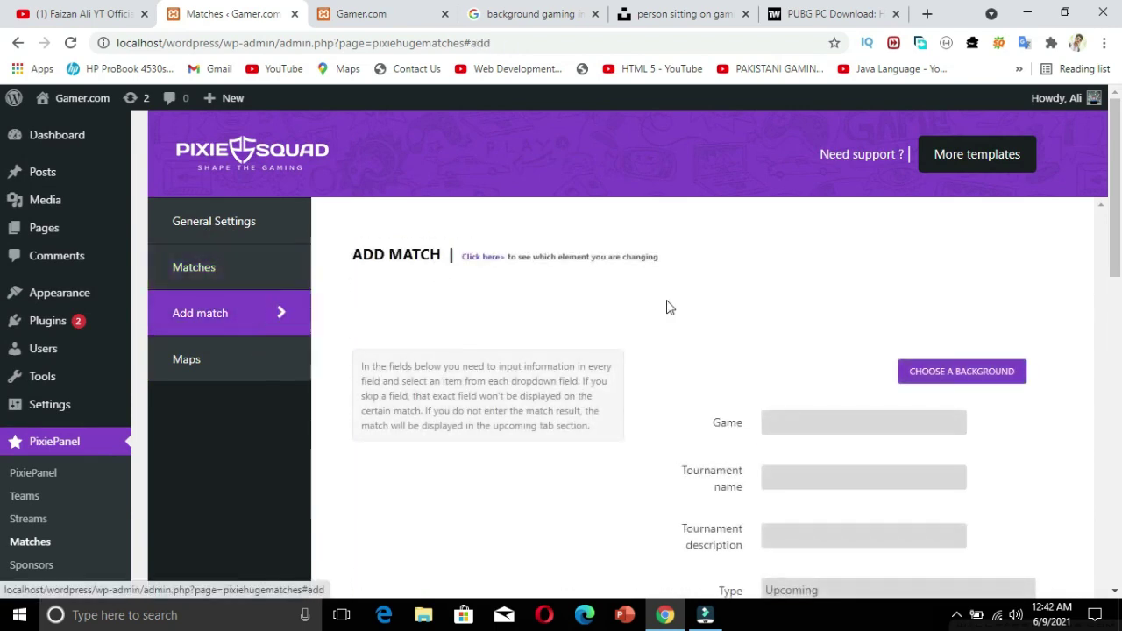
- Try selecting Rhyno Domynos as the home team and Black Panthers as the away team in the add match form
scroll(1091, 351, down, 4)
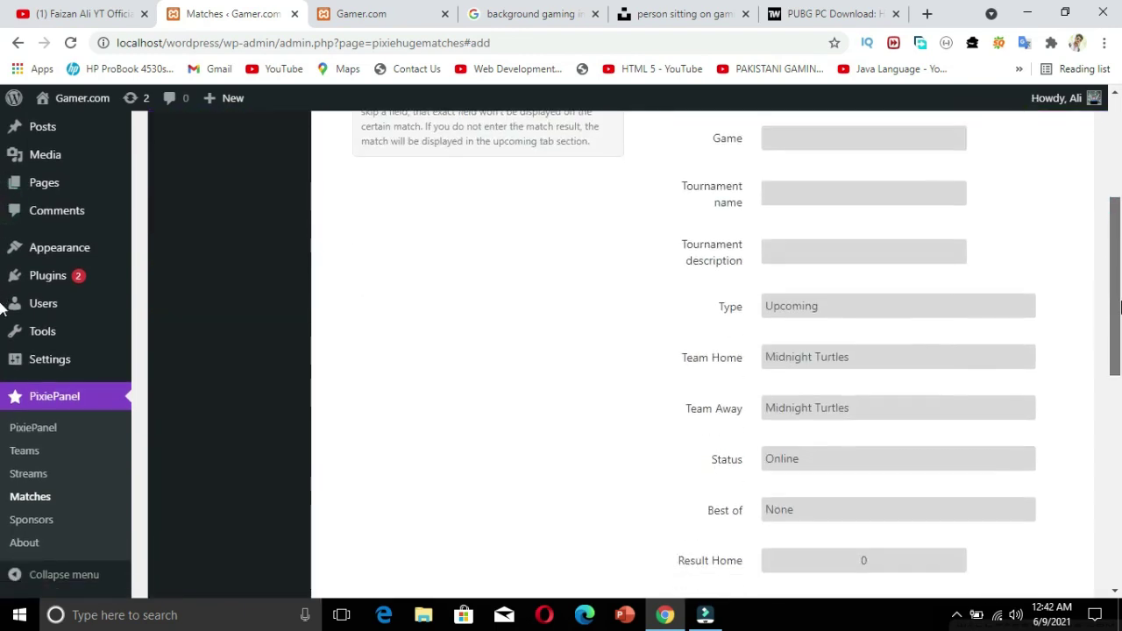
click(944, 326)
click(926, 350)
click(931, 312)
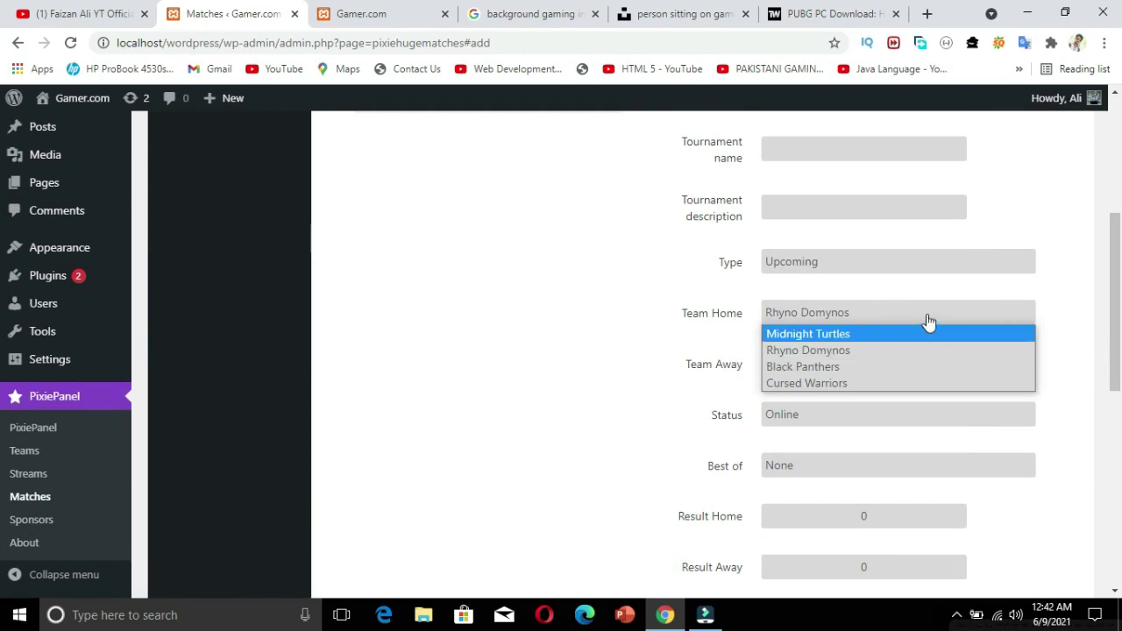
click(926, 313)
click(914, 374)
click(887, 420)
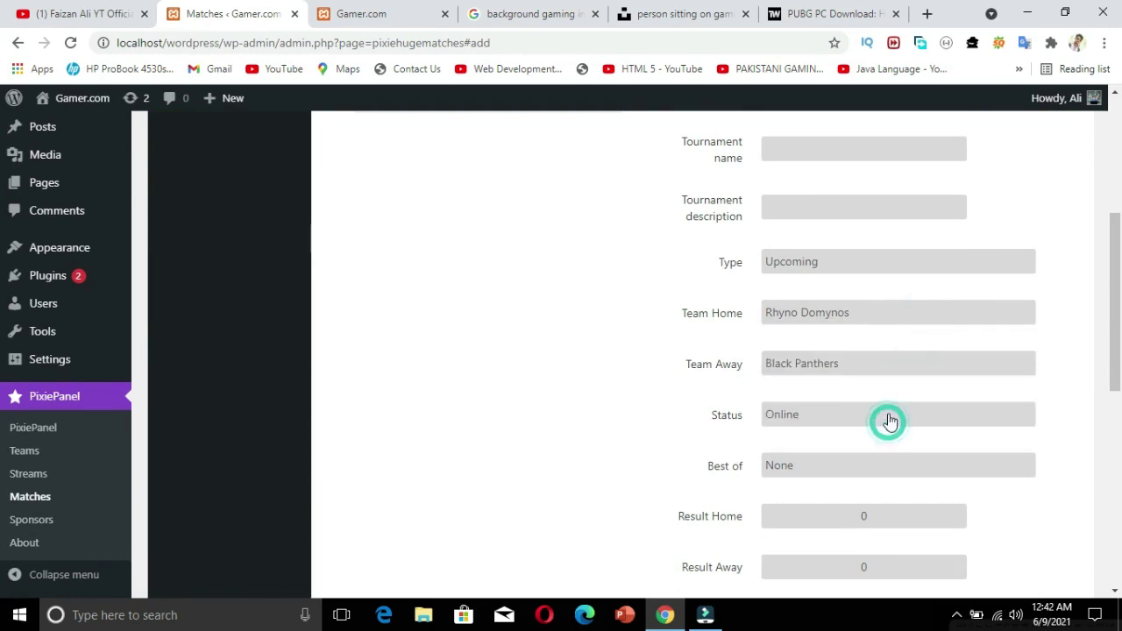
scroll(2, 386, up, 4)
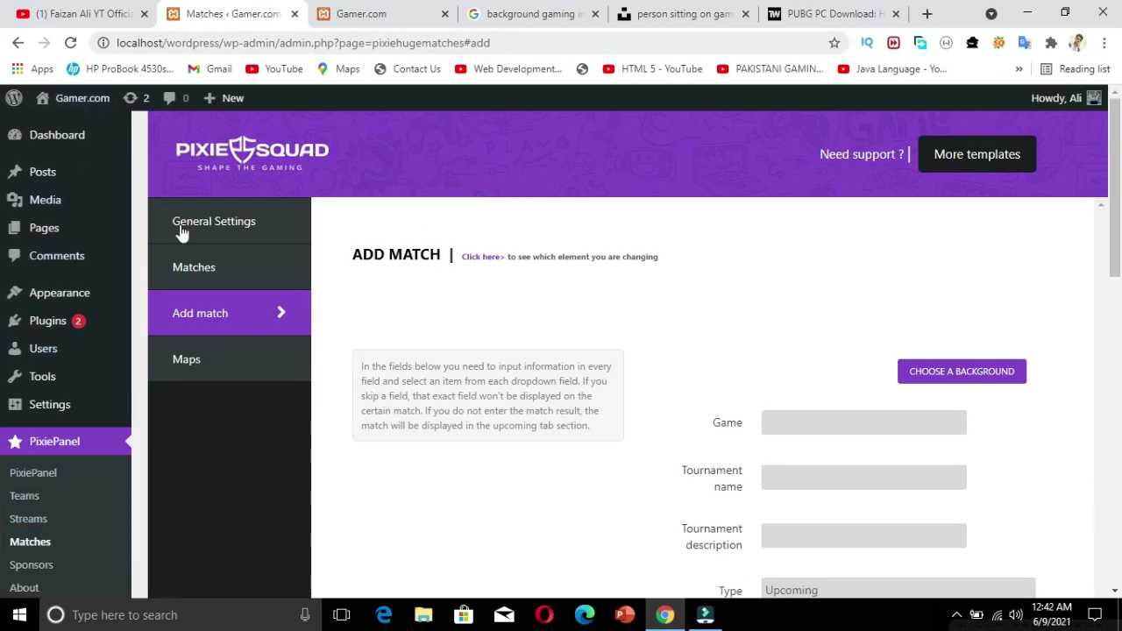
- Open the sponsor settings and review the header sponsor section, sponsor cover, custom section and ad space
click(36, 568)
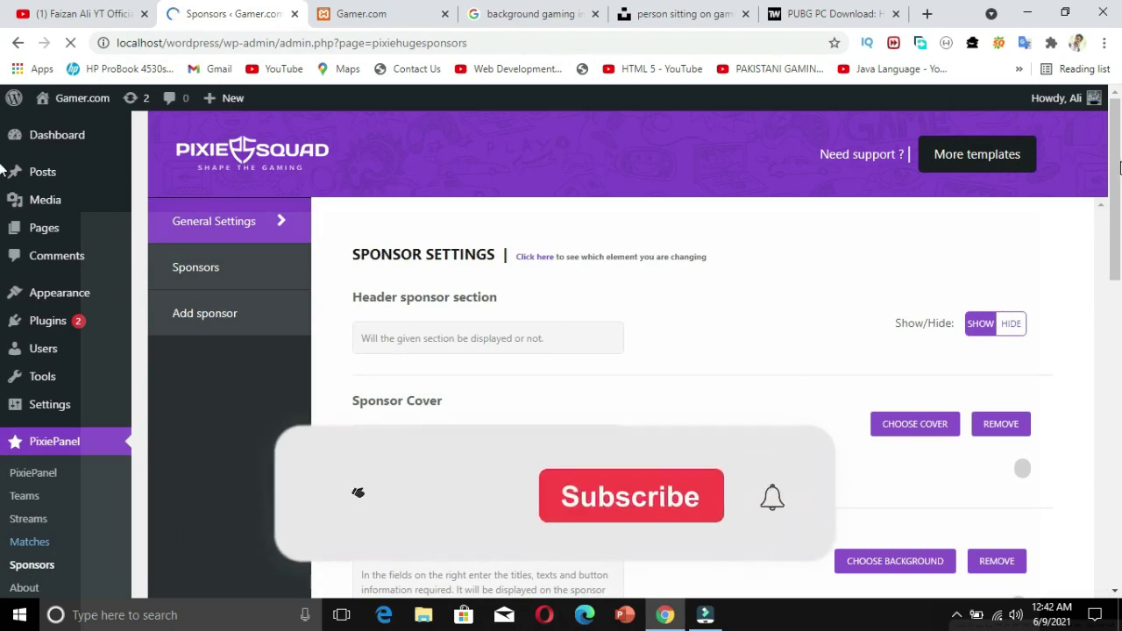
scroll(2, 262, down, 10)
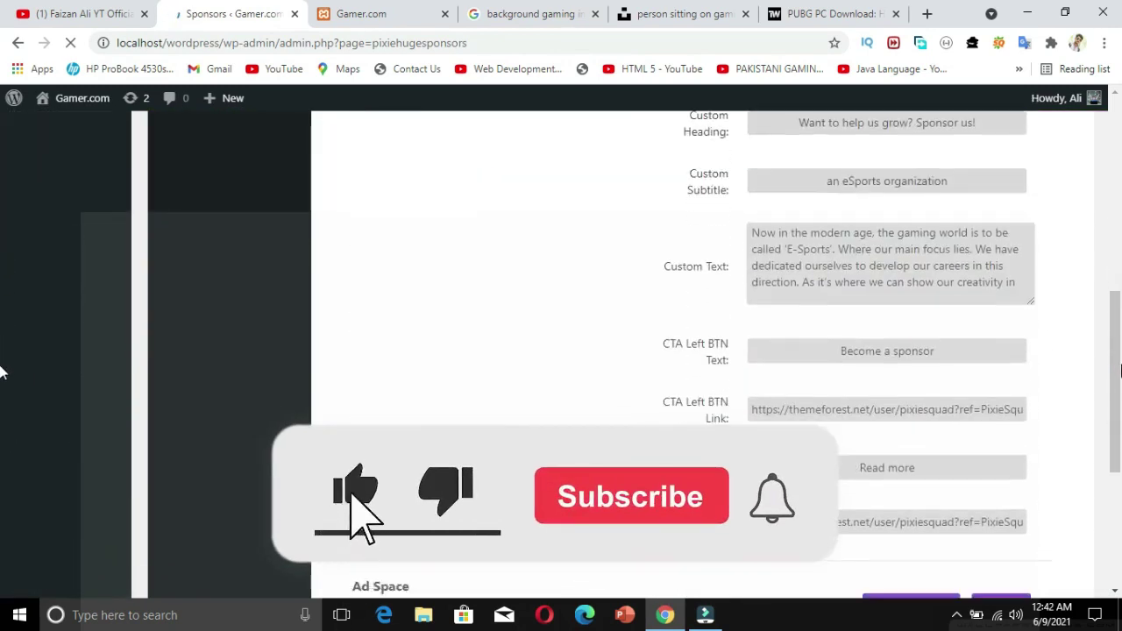
scroll(1, 372, down, 4)
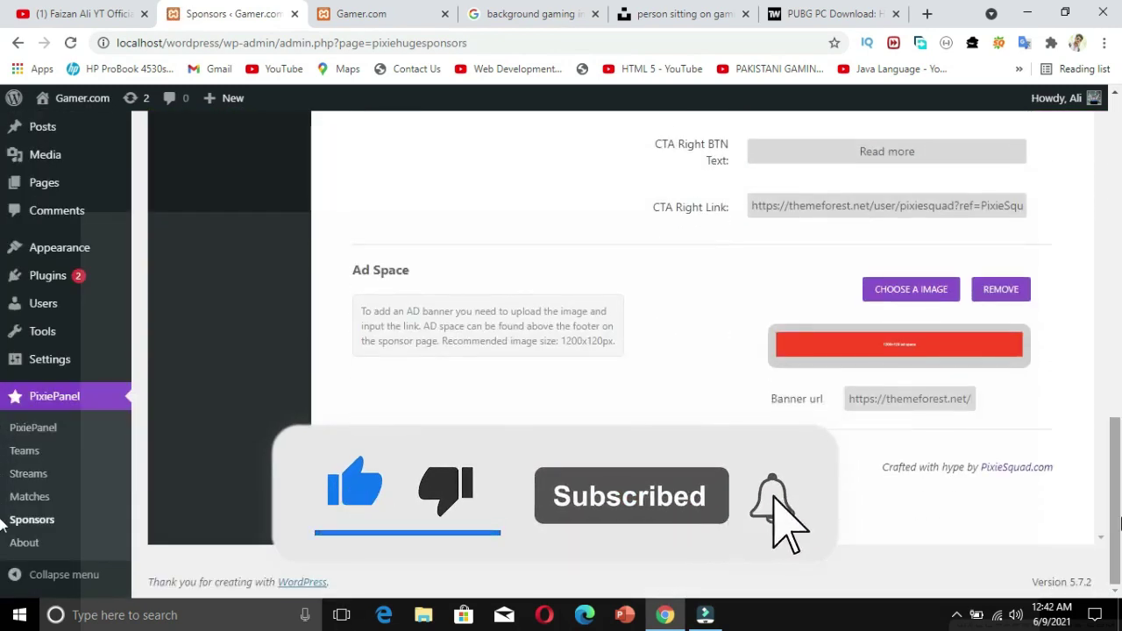
scroll(1084, 251, up, 15)
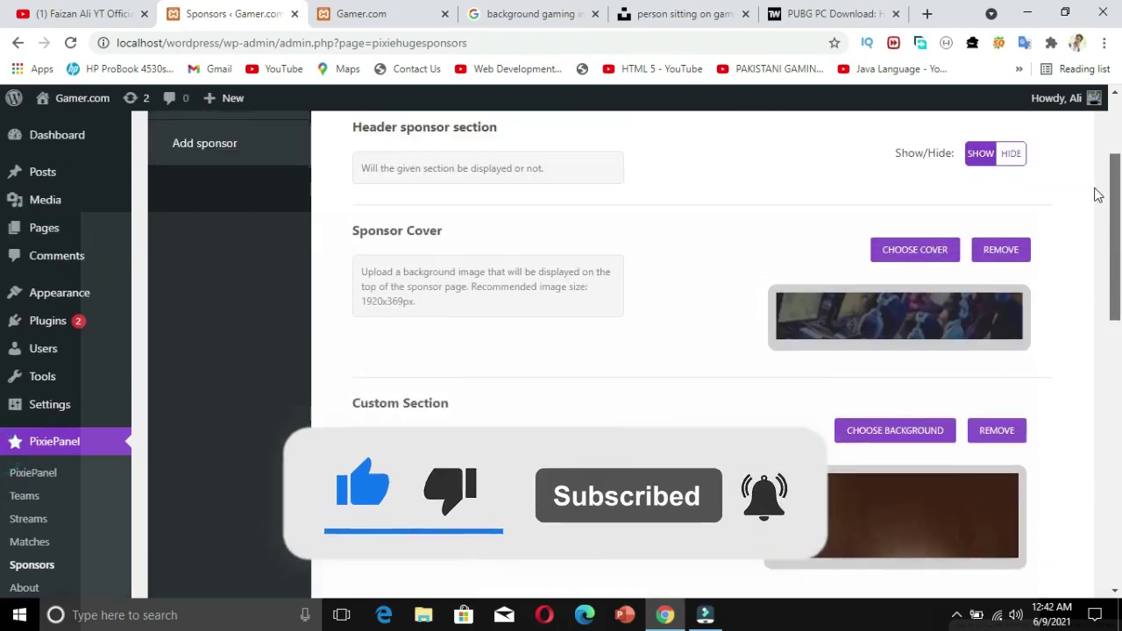
scroll(1098, 175, up, 3)
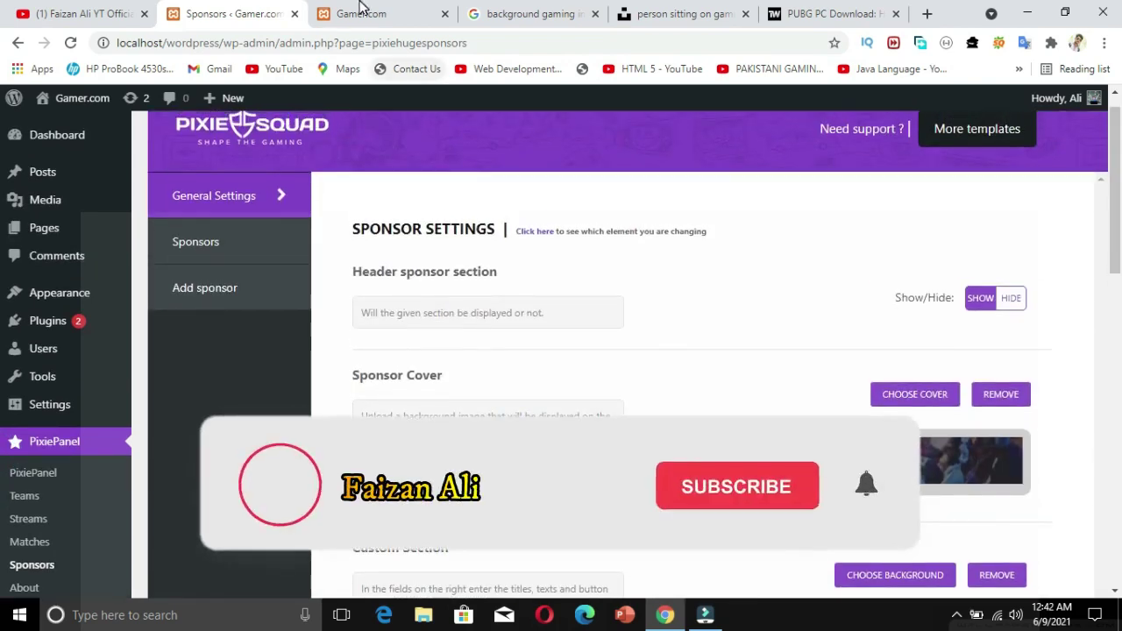
- Look through the site's homepage and compare it with the general sponsor settings
click(359, 14)
scroll(2, 454, down, 5)
drag(1116, 452, 1116, 205)
click(235, 13)
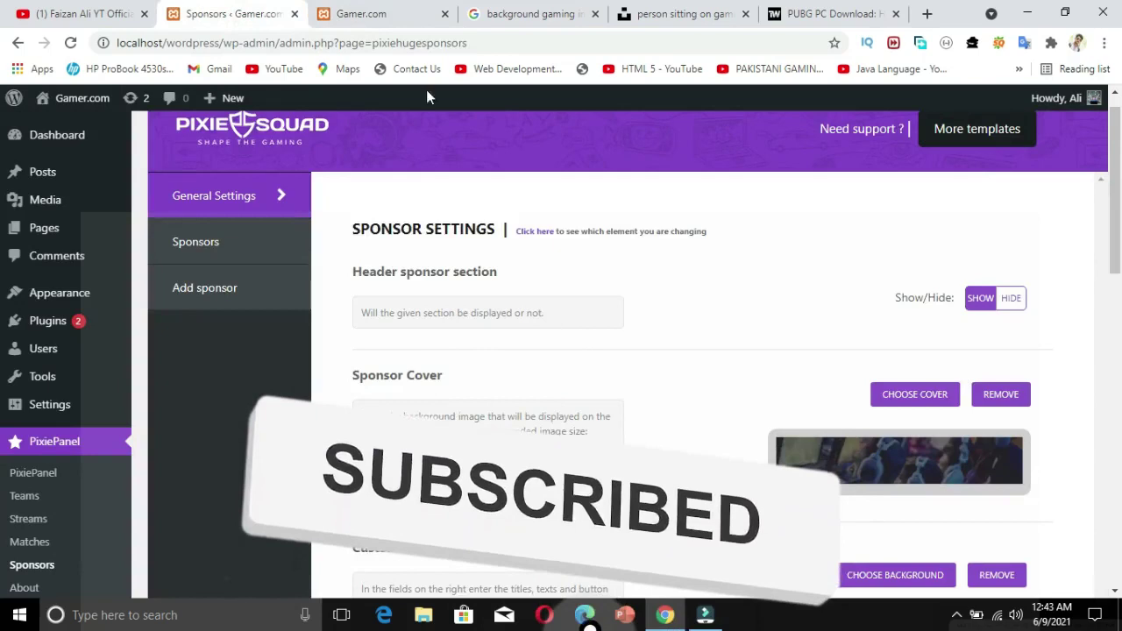
click(363, 21)
click(243, 21)
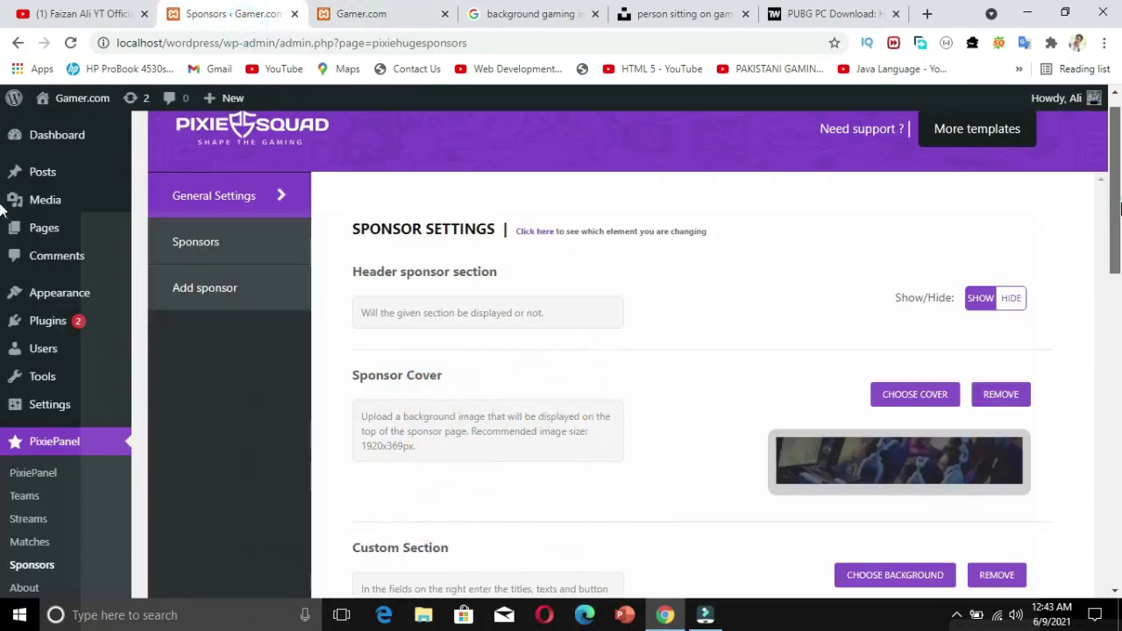
- Review the sponsor custom section's background, heading, subtitle and text, and locate the sponsor logo strip on the homepage
scroll(1119, 208, down, 4)
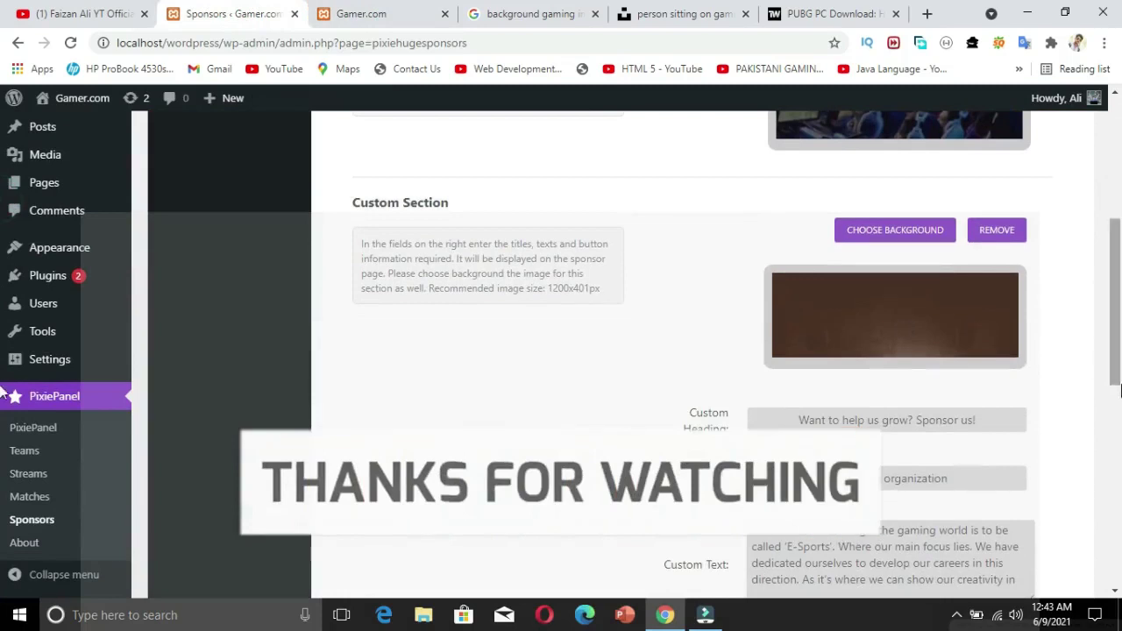
scroll(1119, 392, down, 2)
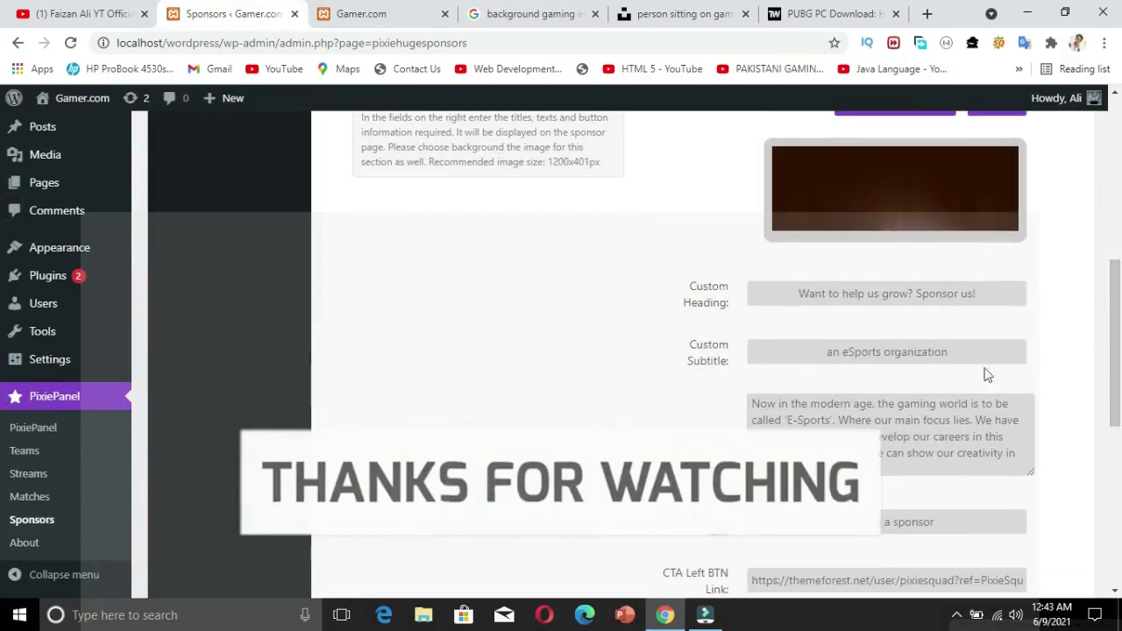
click(385, 10)
mouse_move(1119, 151)
mouse_down()
mouse_move(1119, 558)
mouse_move(1117, 153)
mouse_up()
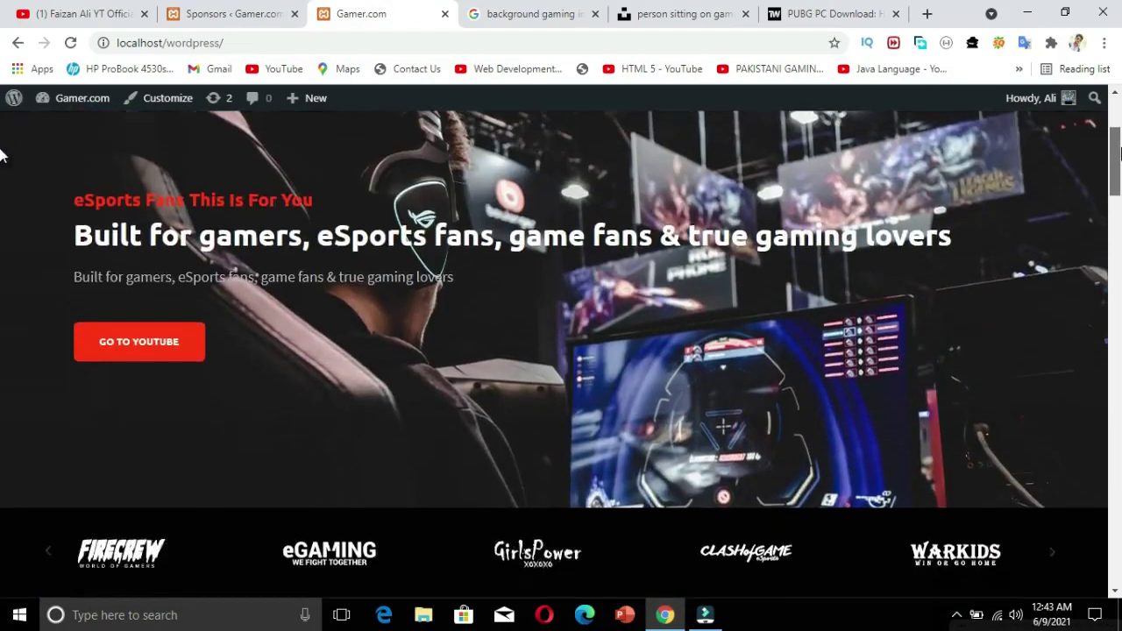
scroll(3, 167, down, 2)
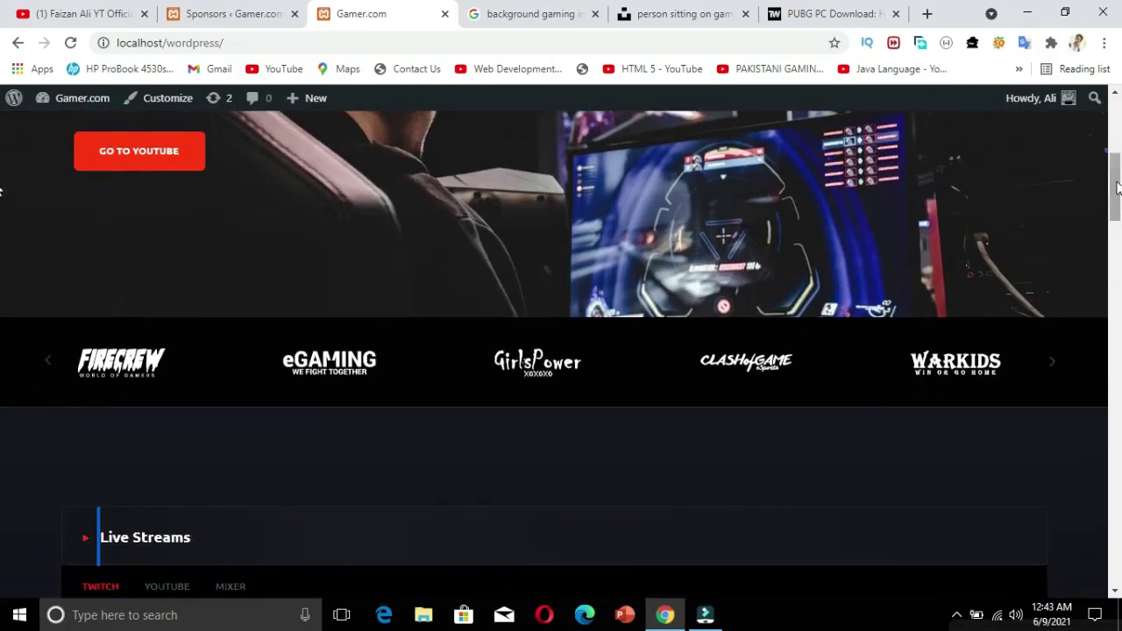
scroll(3, 191, up, 4)
scroll(2, 463, down, 14)
scroll(866, 193, up, 6)
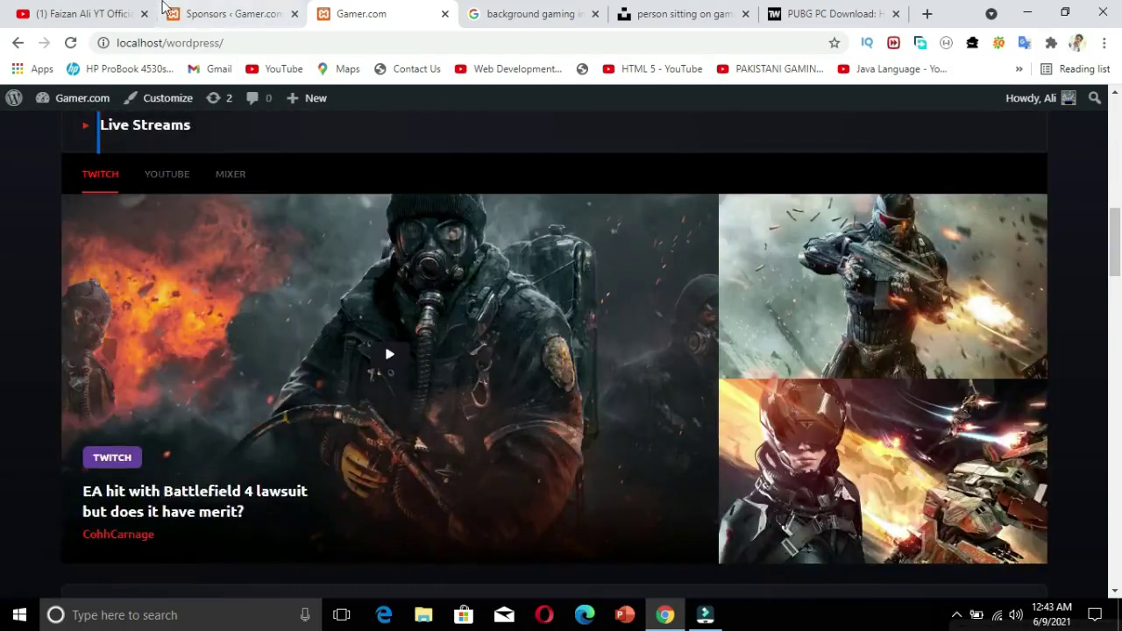
- Return to the sponsor settings and review the custom section's call-to-action button texts, links and the ad space banner
click(211, 14)
scroll(1060, 274, up, 5)
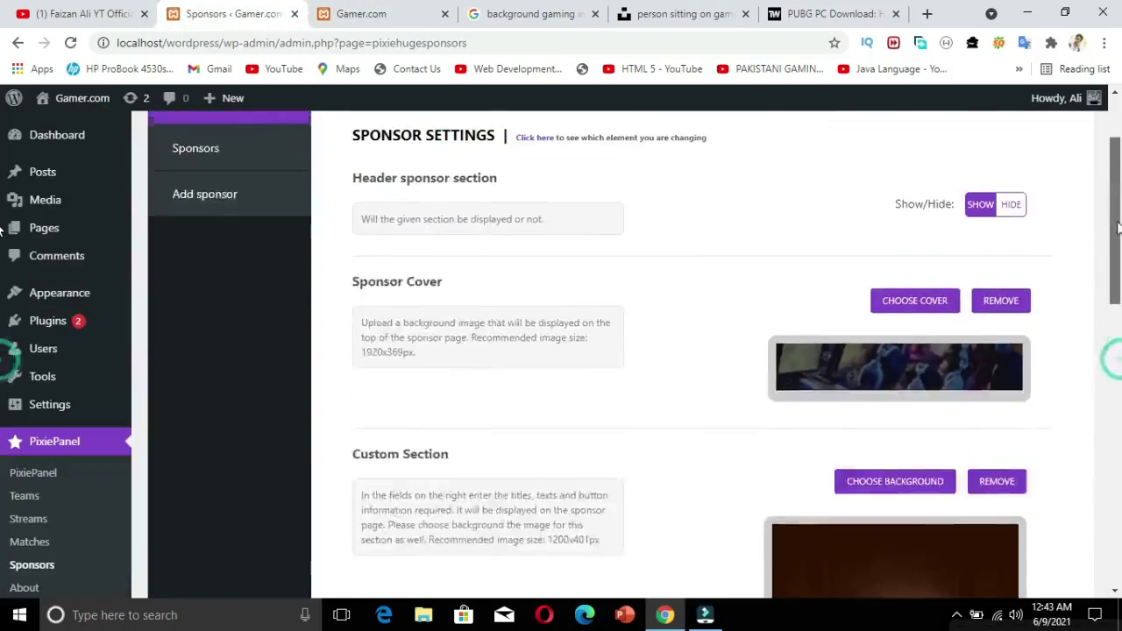
drag(1115, 280, 1118, 509)
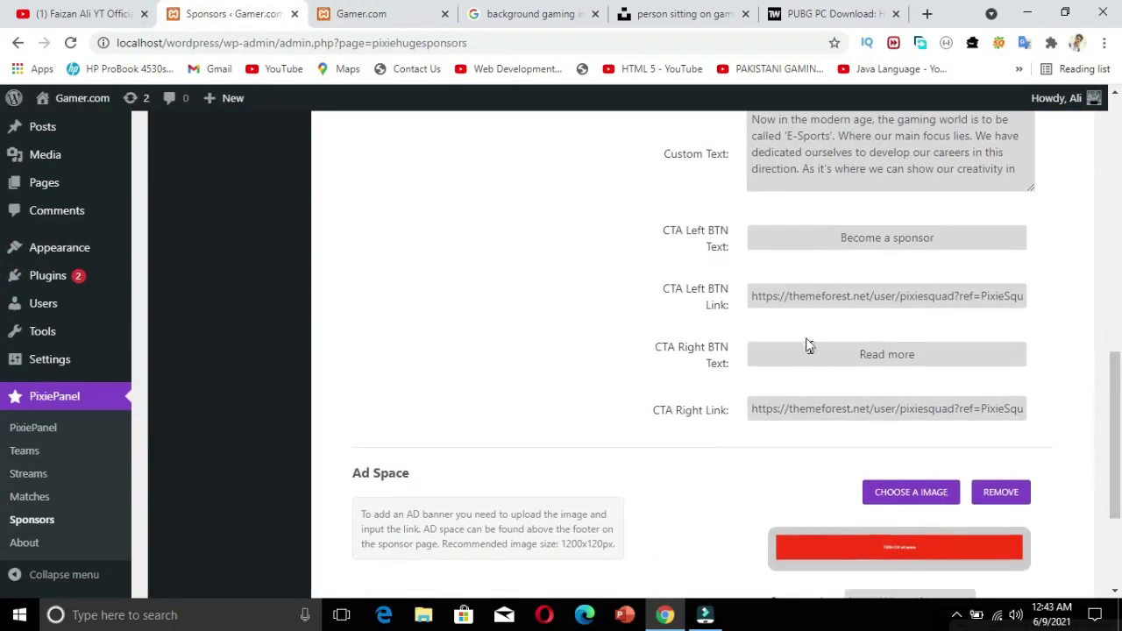
- Clear the links of both the left and right call-to-action buttons in the sponsor custom section
triple_click(808, 299)
key(BackSpace)
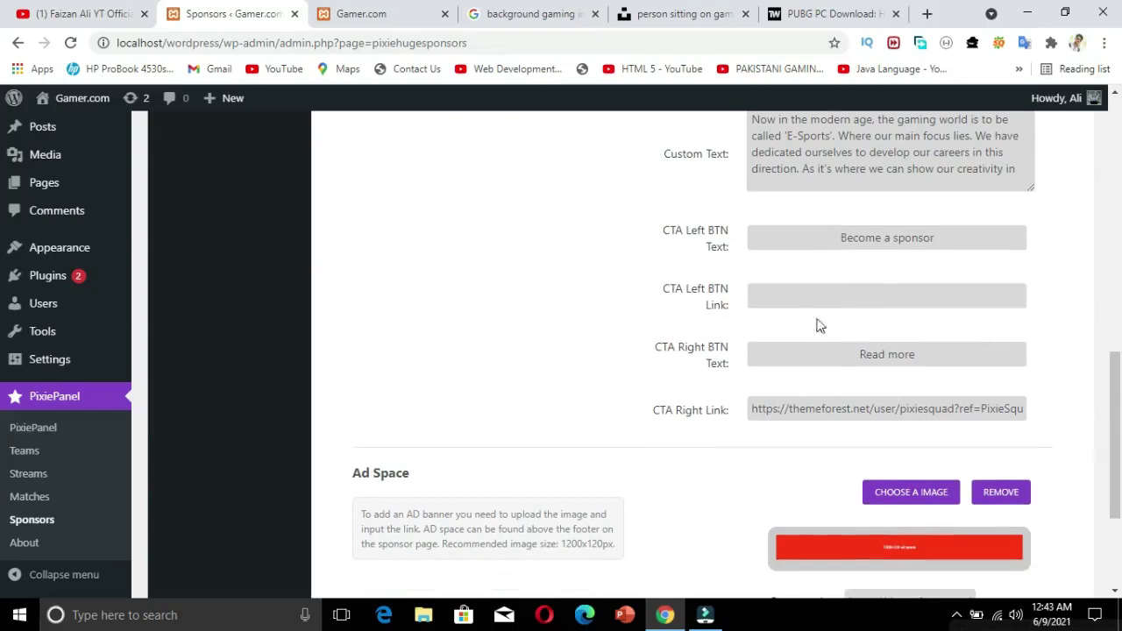
triple_click(841, 410)
key(BackSpace)
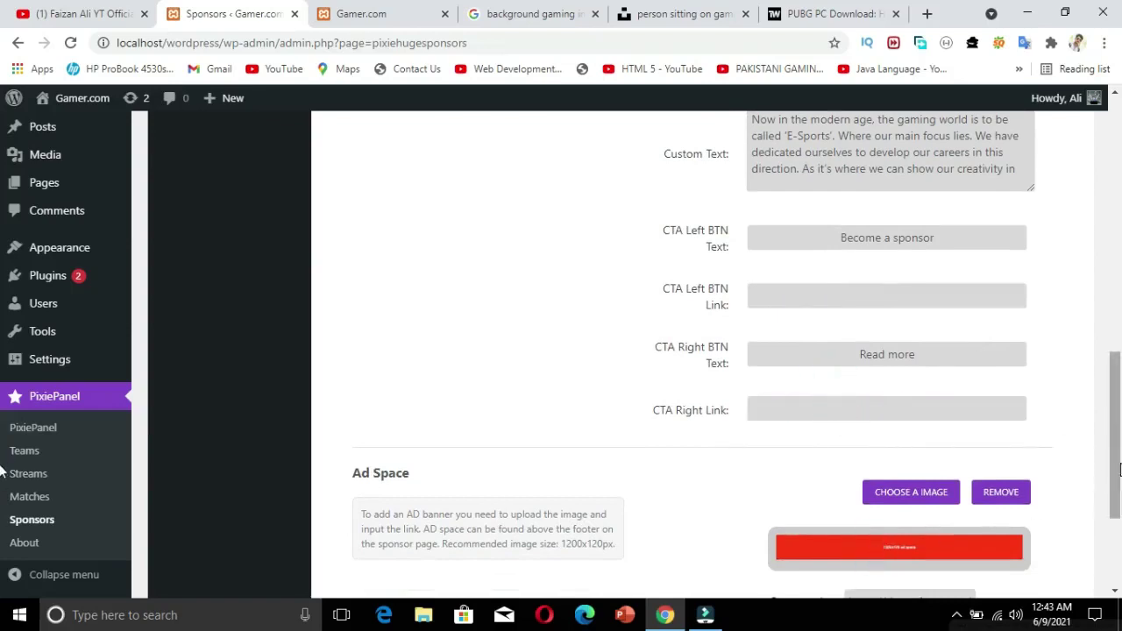
- Clear the banner URL of the sponsor page's ad space
scroll(873, 552, down, 3)
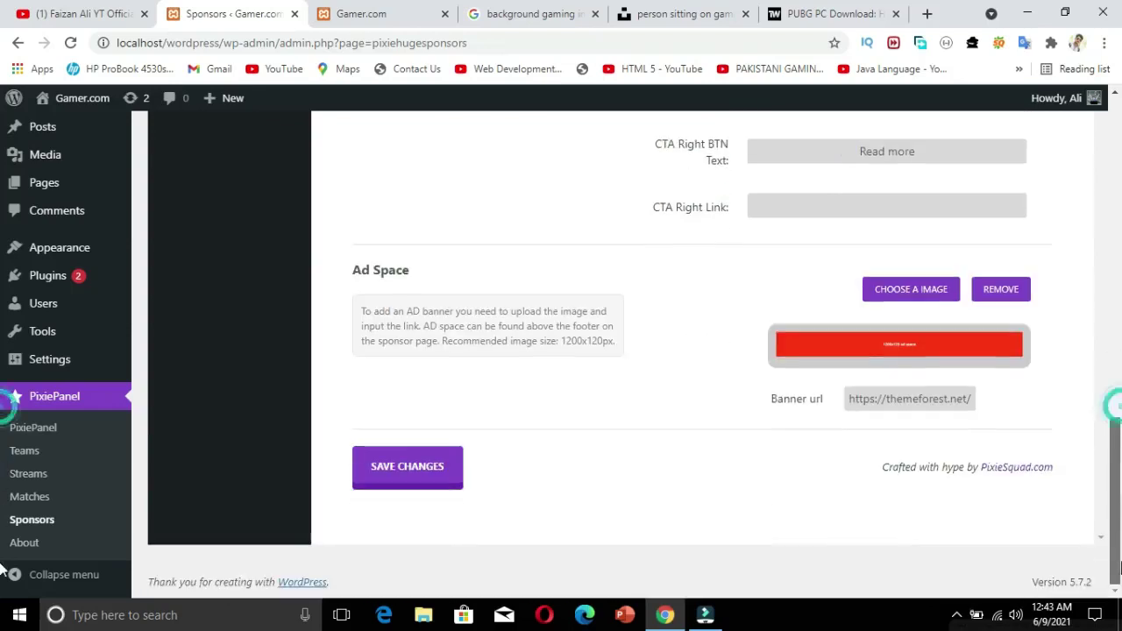
double_click(892, 399)
key(ctrl+v)
key(ctrl+a)
key(BackSpace)
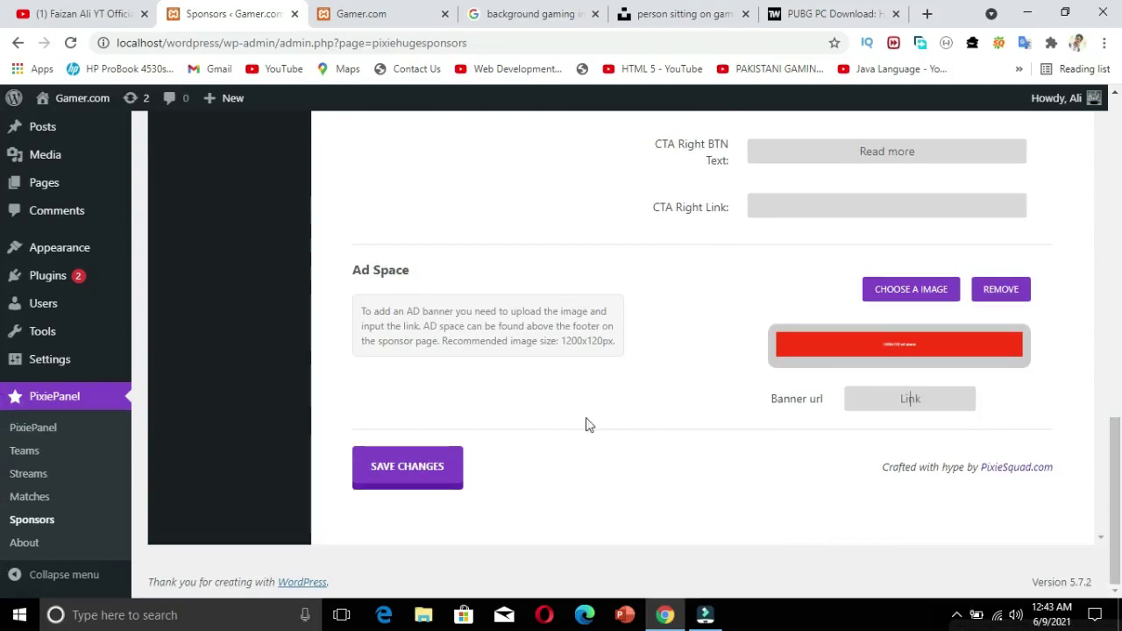
- Look through the site's homepage from the hero section down to the footer
click(401, 12)
drag(1114, 263, 1104, 107)
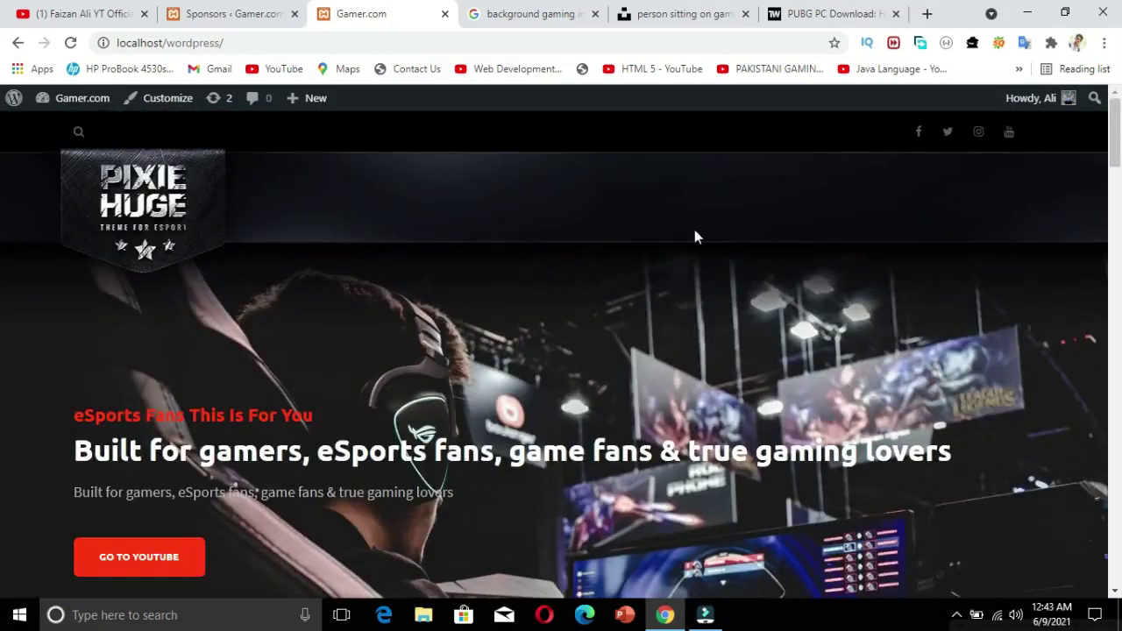
drag(1114, 147, 1078, 579)
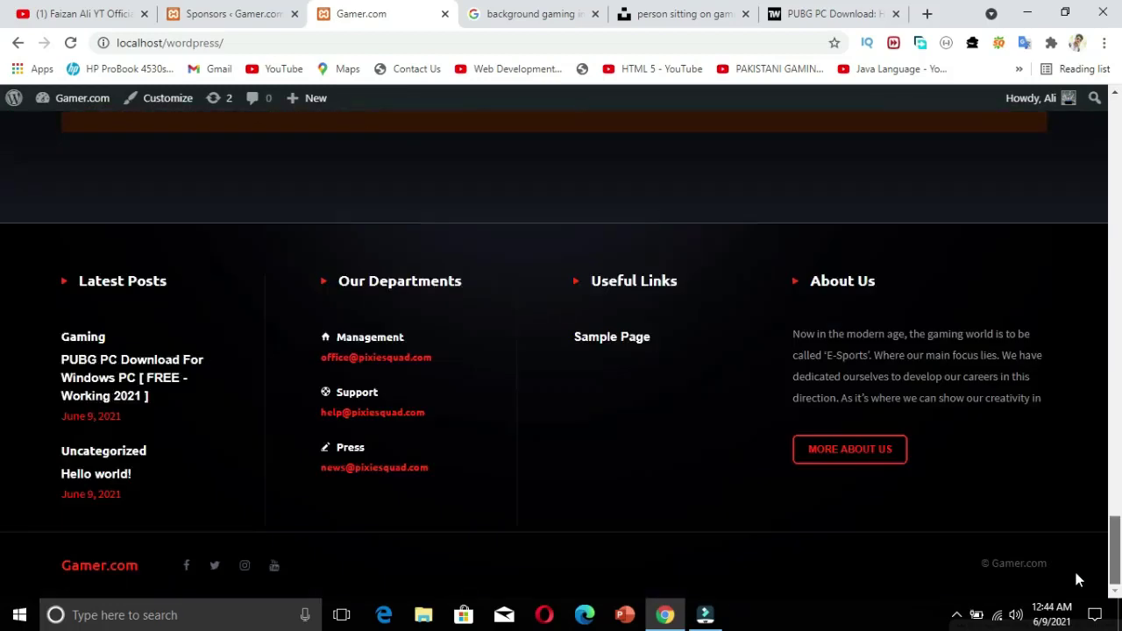
key(Home)
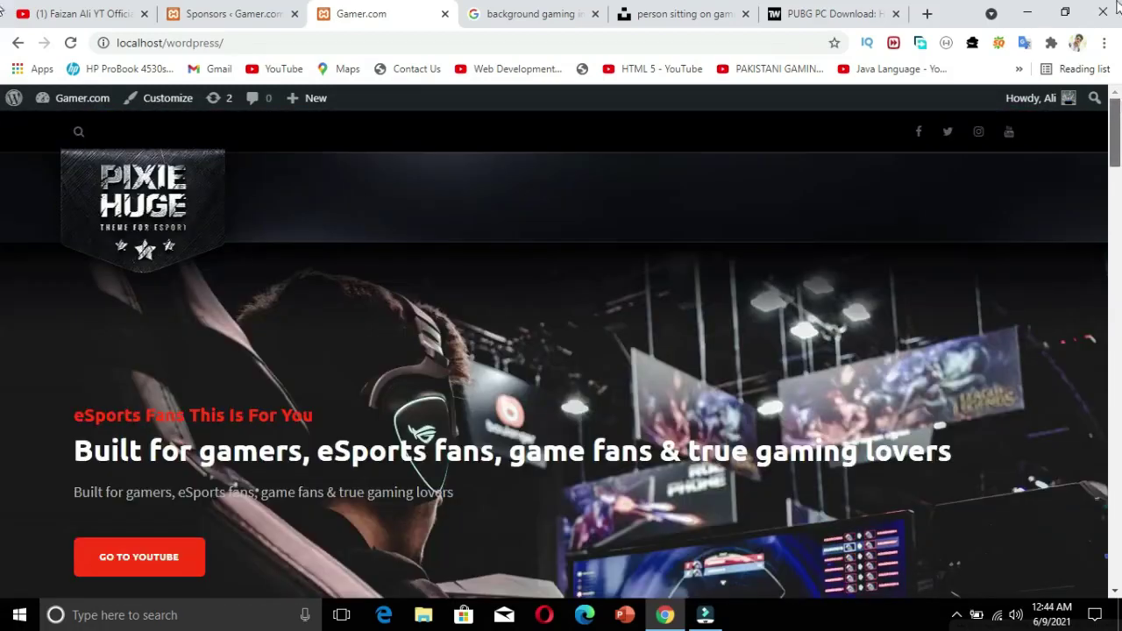
- Open the list of sponsors in the sponsor settings and compare it with the logo strip on the homepage
click(221, 17)
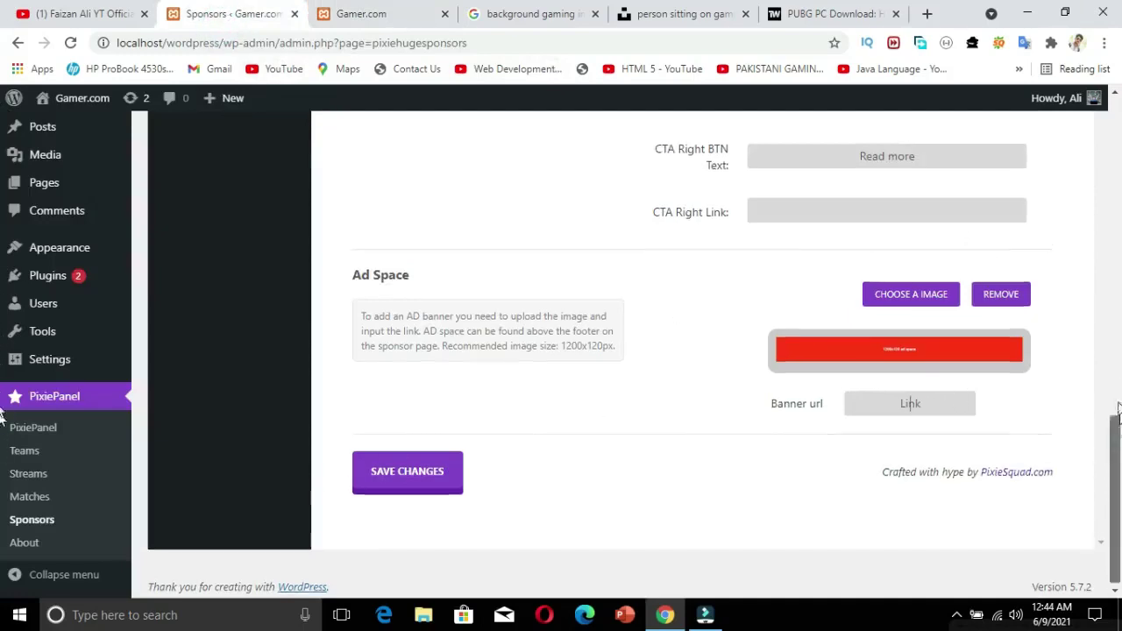
scroll(1078, 260, up, 10)
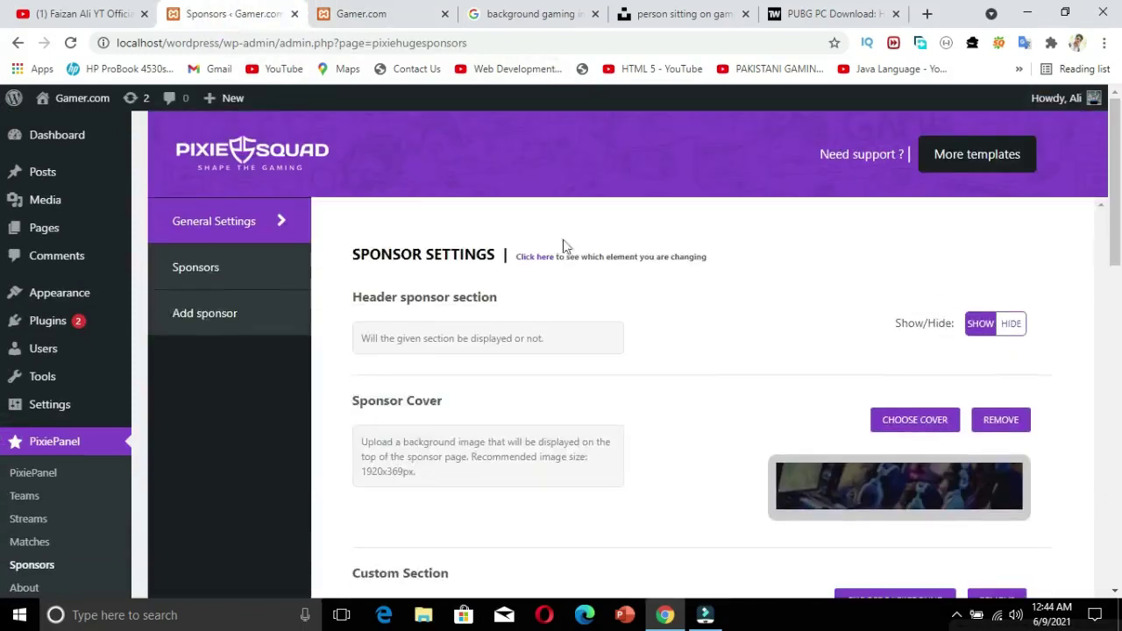
click(192, 276)
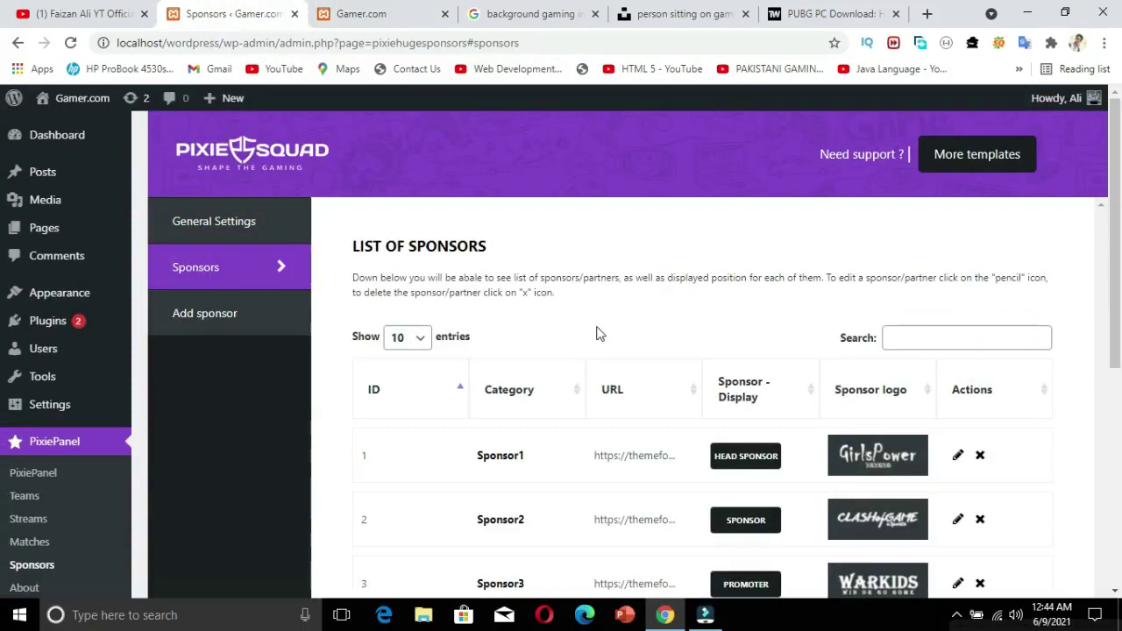
click(395, 14)
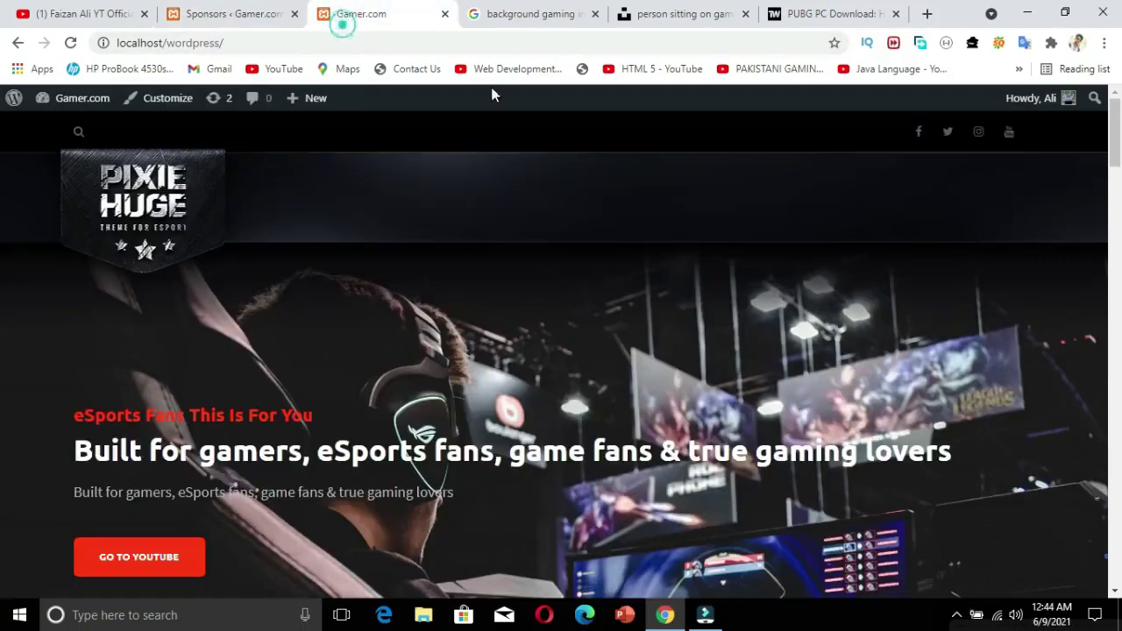
scroll(2, 215, down, 6)
scroll(2, 214, down, 2)
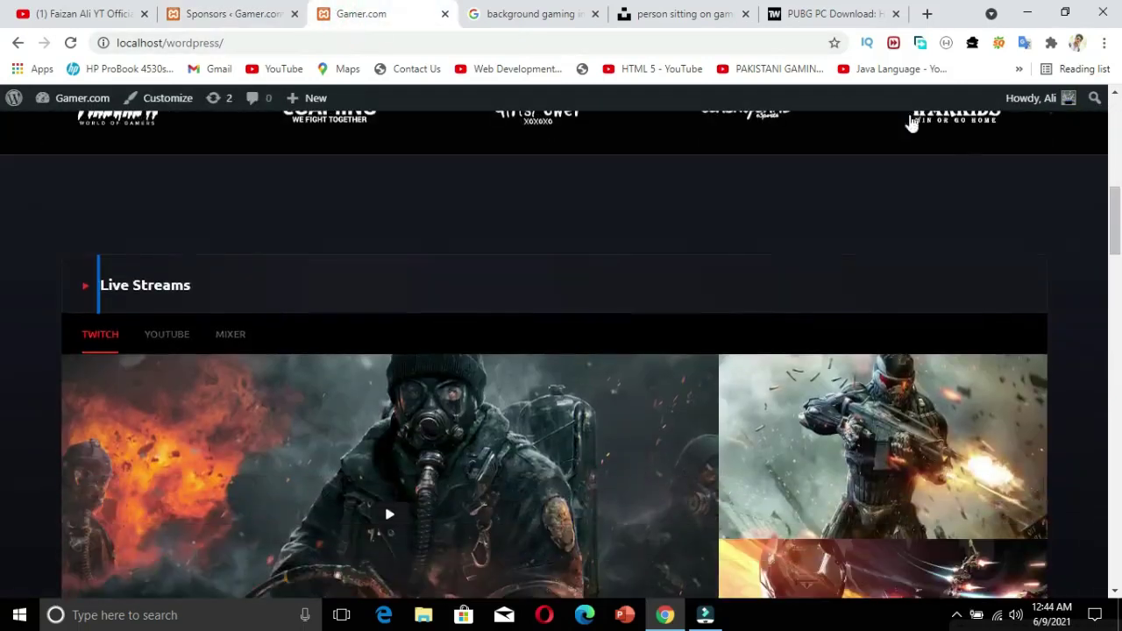
click(232, 14)
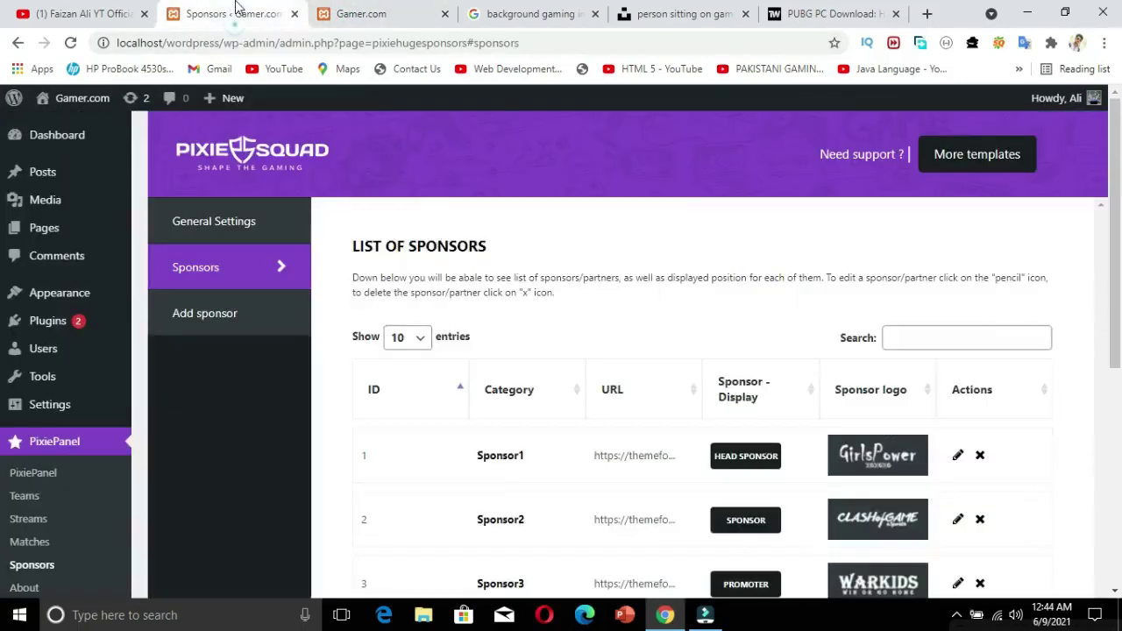
scroll(2, 264, down, 2)
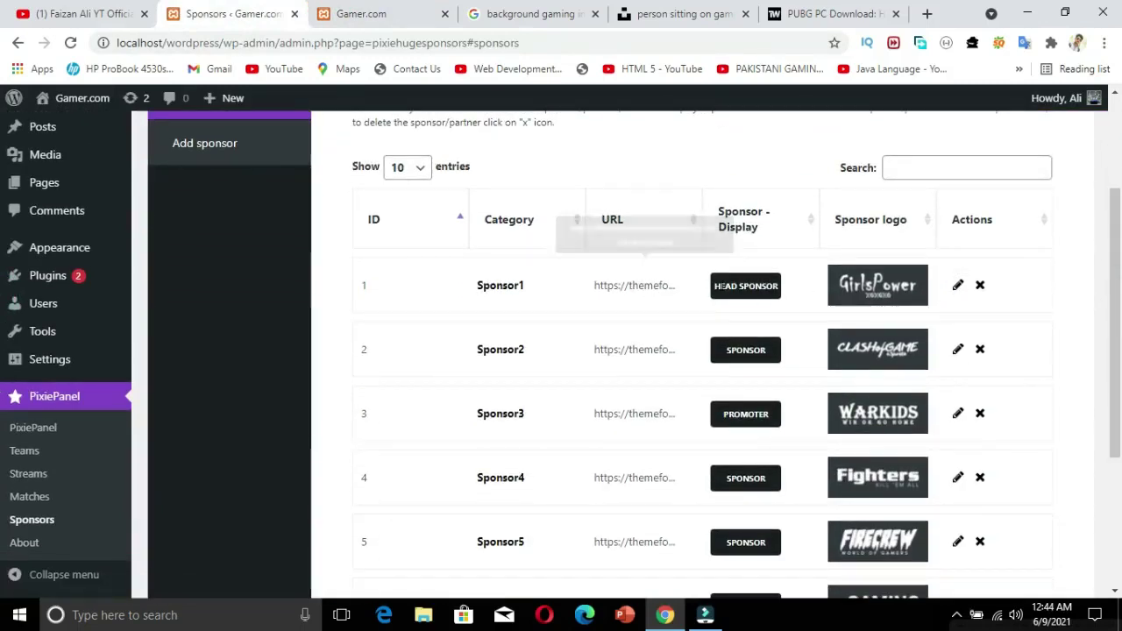
- Review the form for adding a sponsor, including its type options and social link fields, and return to the sponsor list
click(293, 170)
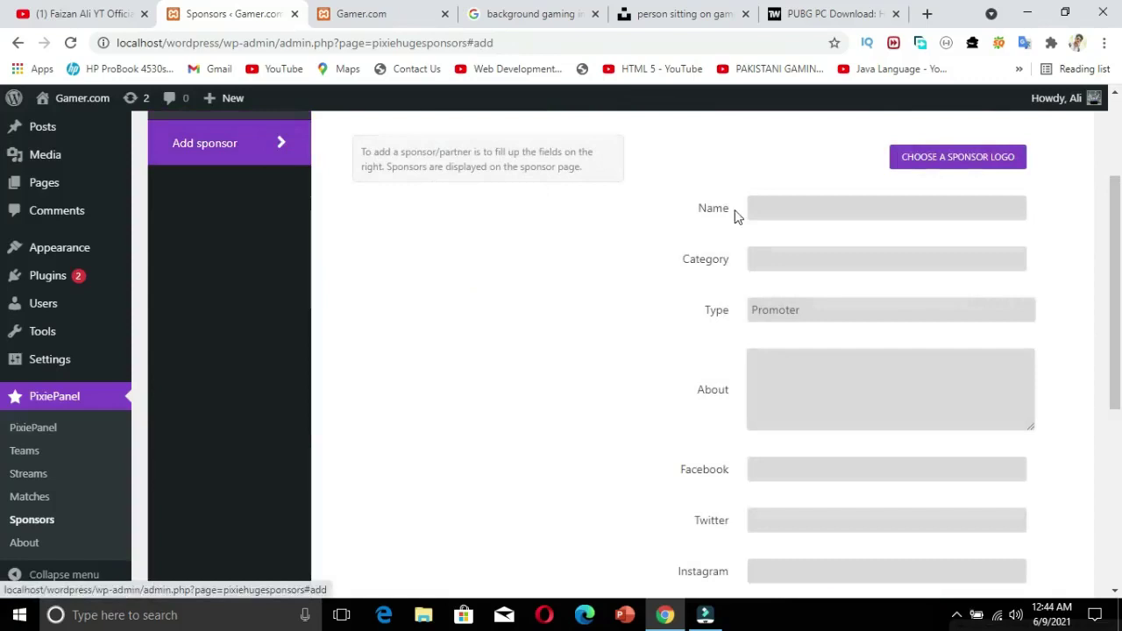
click(764, 208)
click(776, 310)
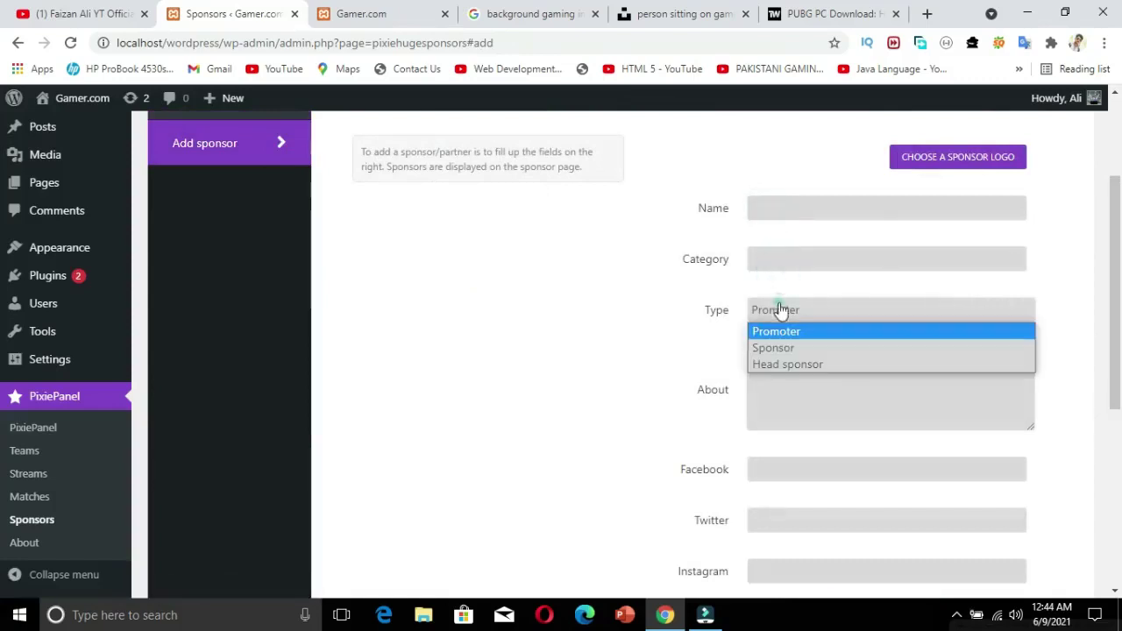
click(783, 388)
drag(1118, 312, 1120, 388)
scroll(1120, 389, down, 2)
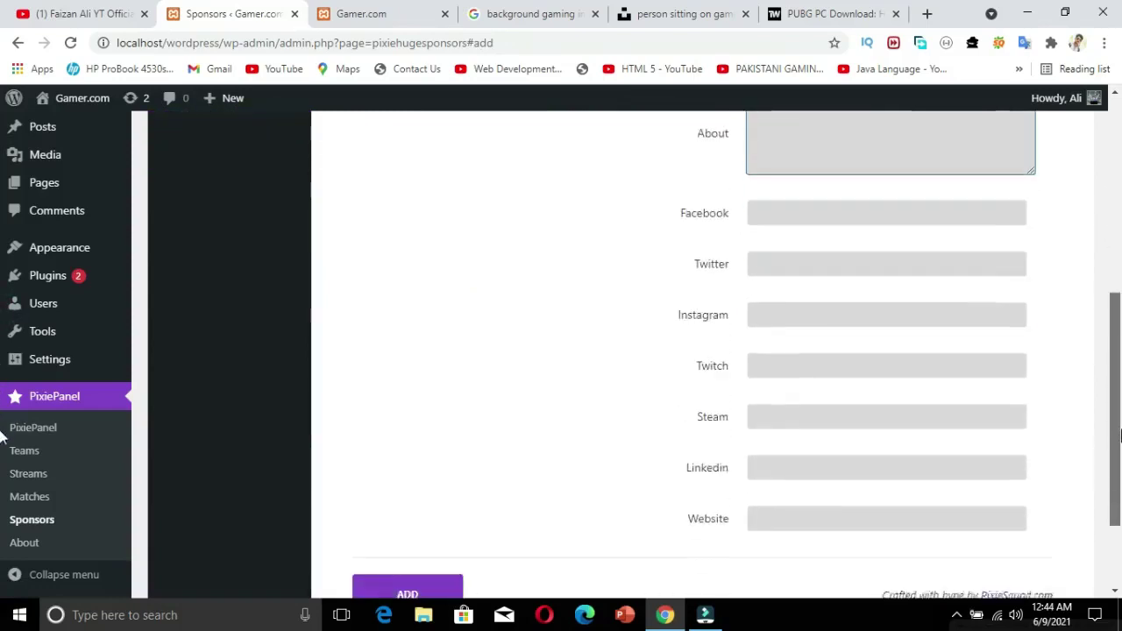
scroll(1120, 377, up, 1)
scroll(1120, 379, up, 5)
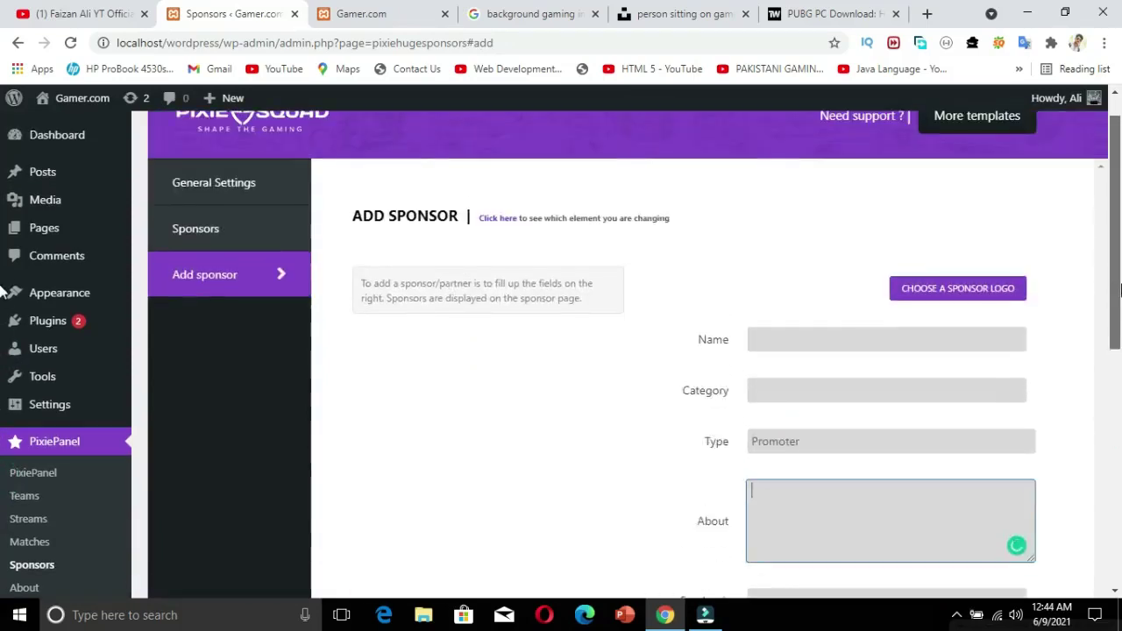
click(221, 277)
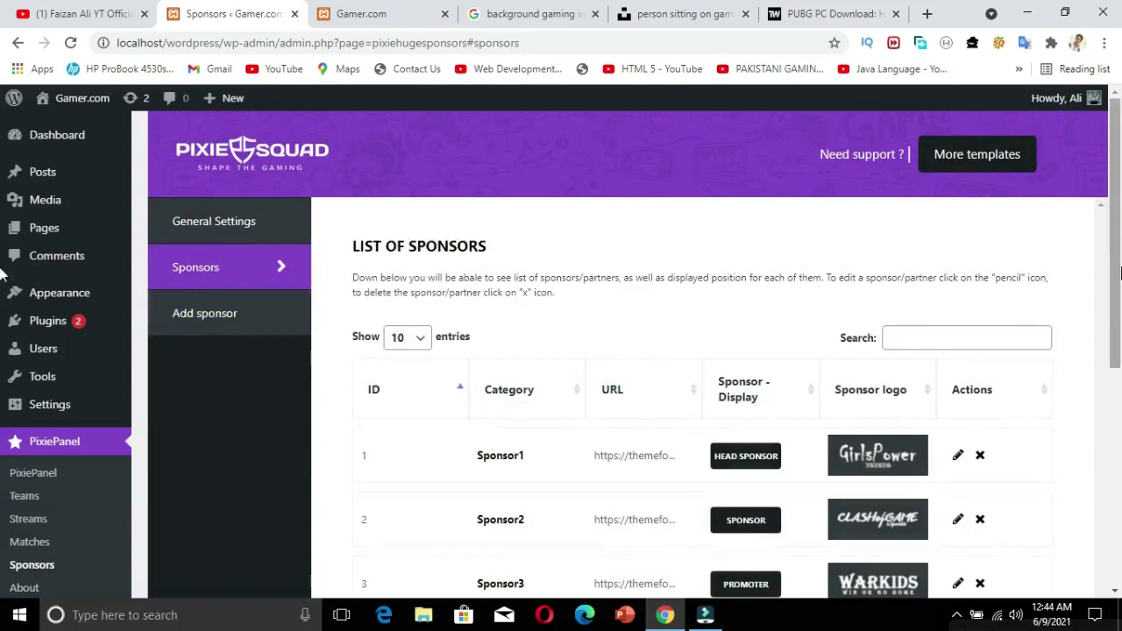
scroll(955, 260, down, 3)
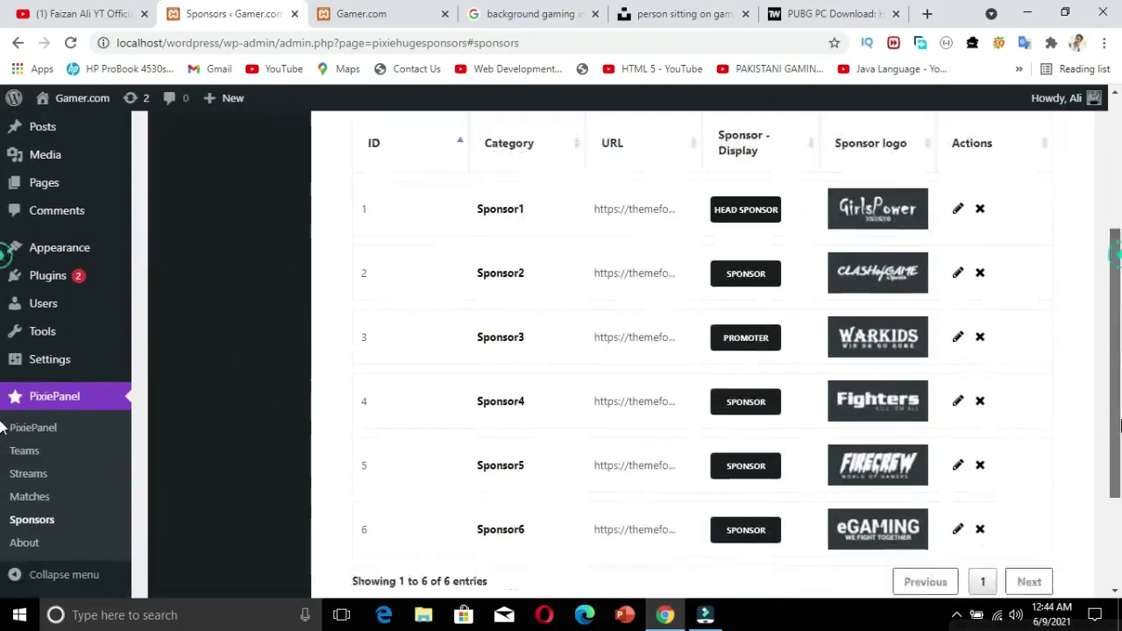
- Open the About settings and review the general settings, the board member list and the form for adding a member
click(48, 552)
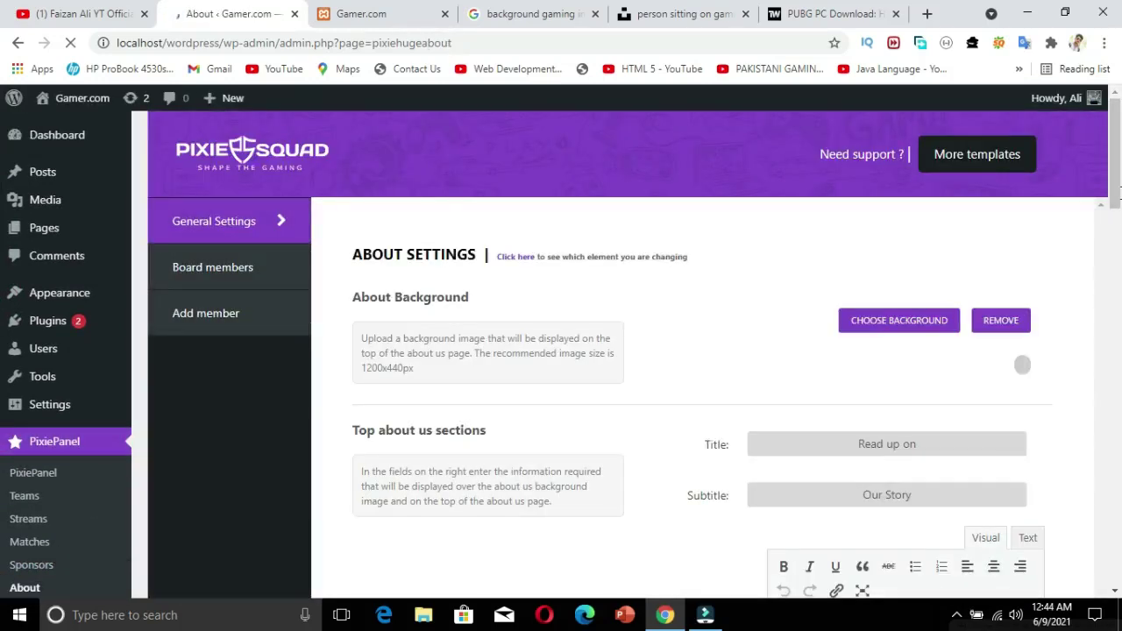
drag(1119, 133, 1109, 540)
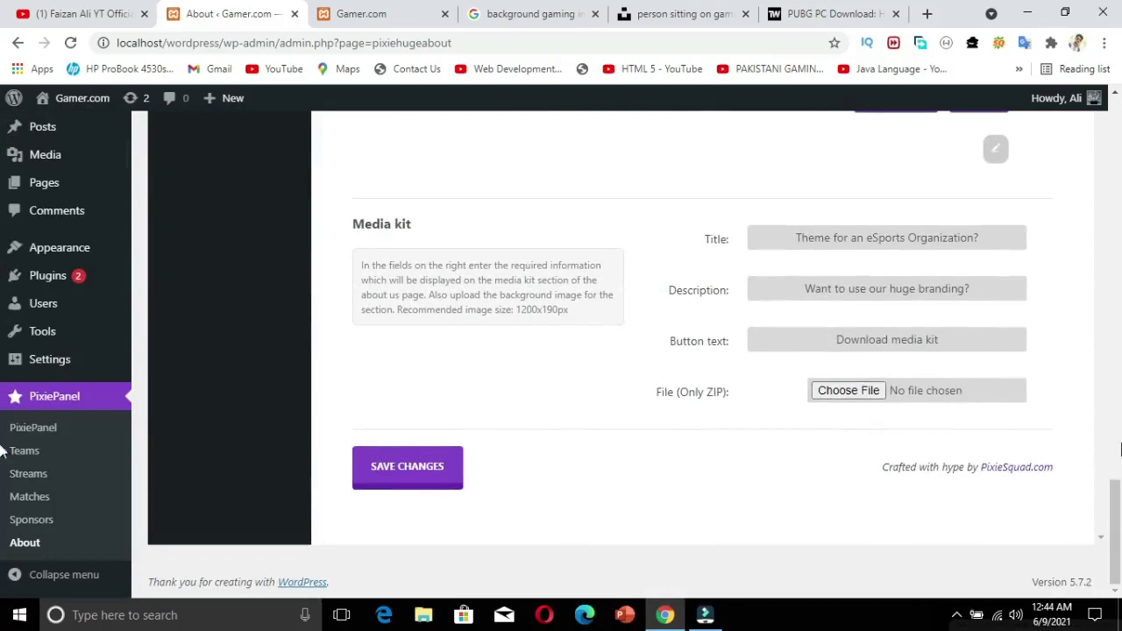
scroll(723, 308, up, 20)
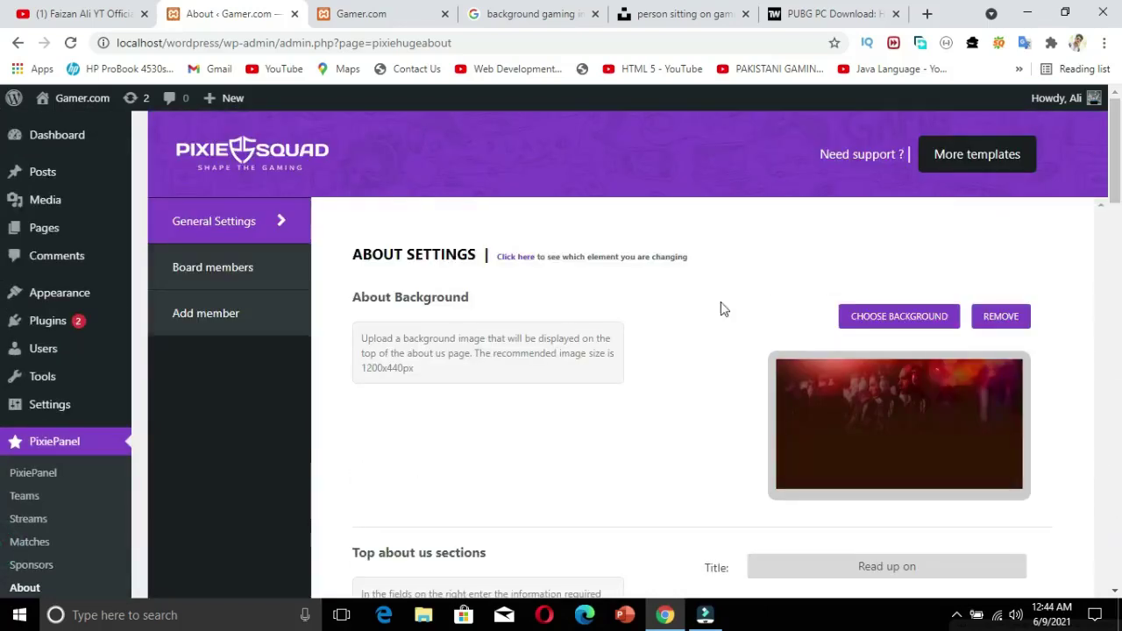
click(246, 271)
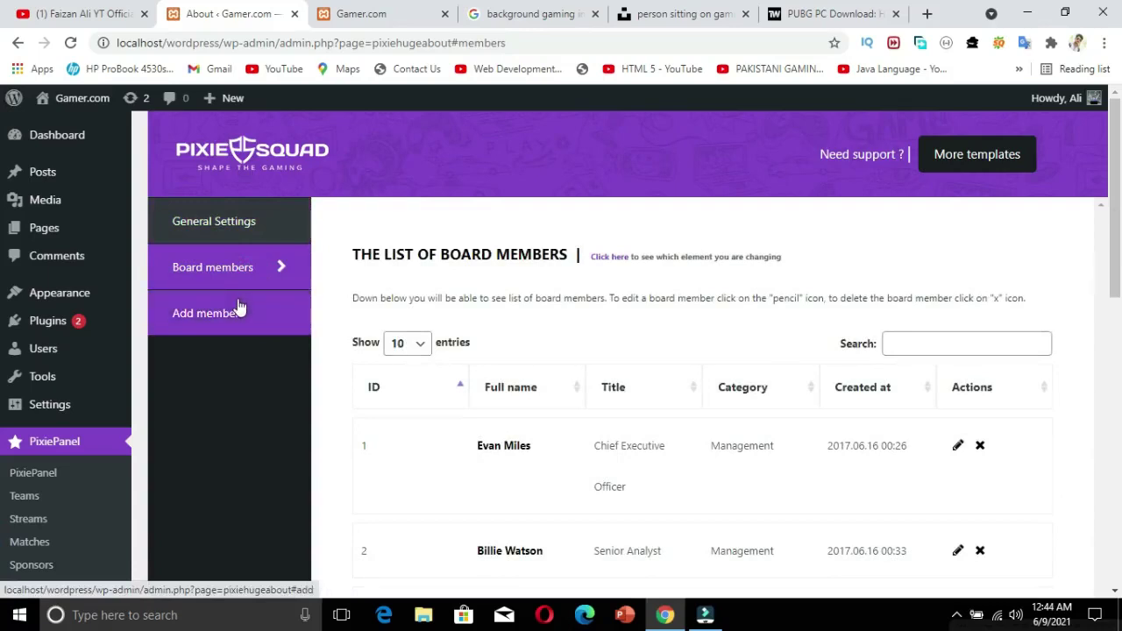
click(239, 307)
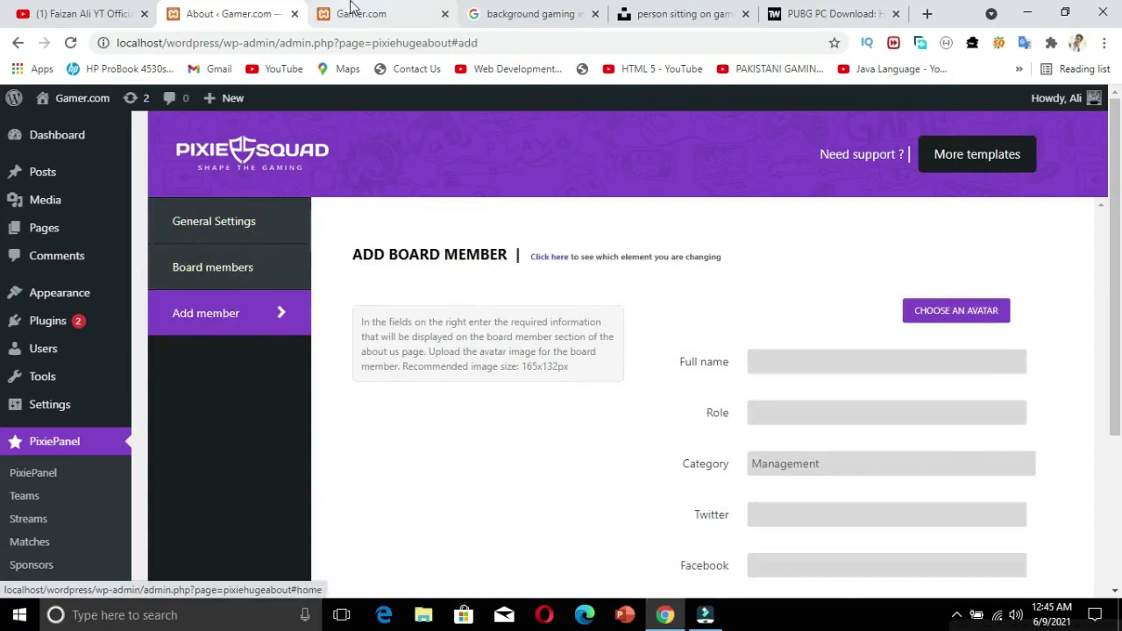
- Check the top of the homepage and return to the form for adding a board member
click(350, 13)
scroll(0, 246, up, 10)
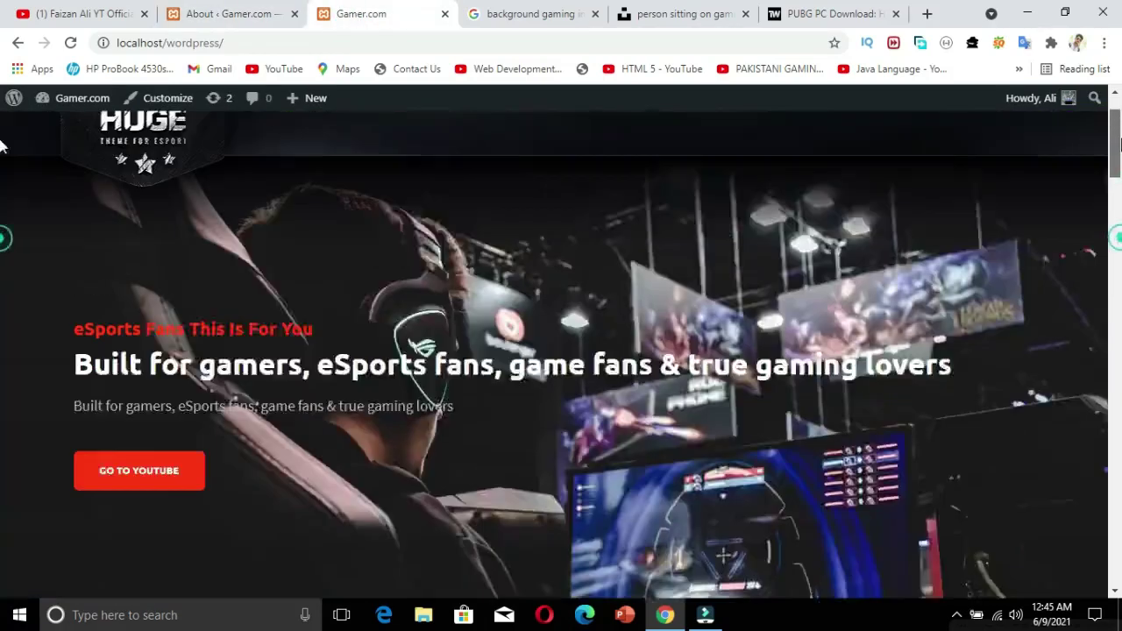
click(173, 10)
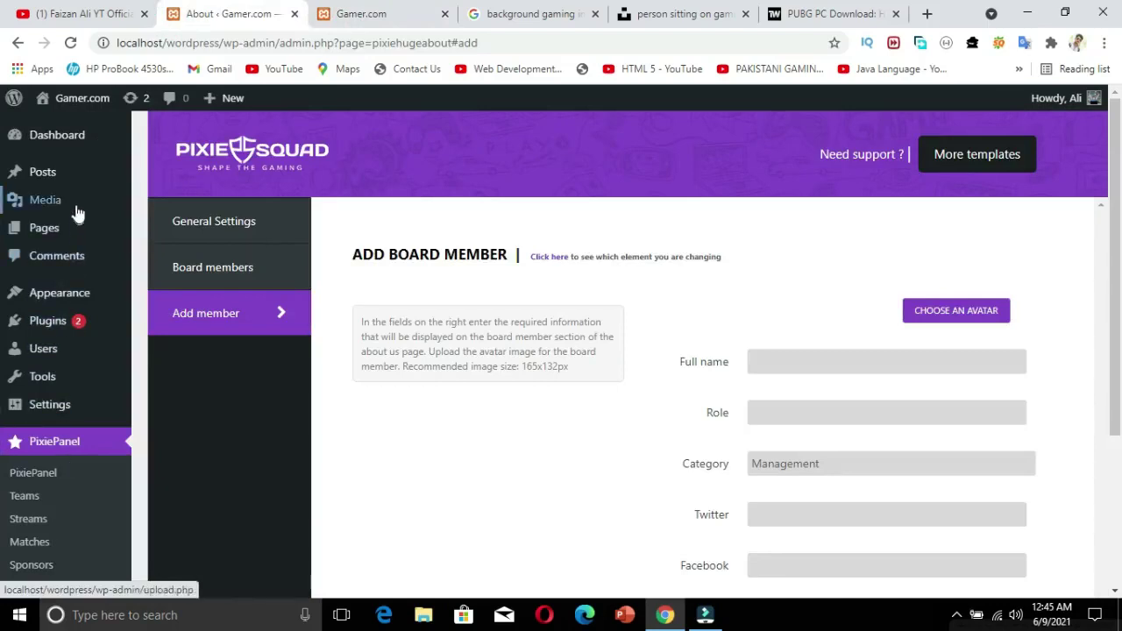
- Create a new page titled "Home" and publish it
mouse_move(70, 229)
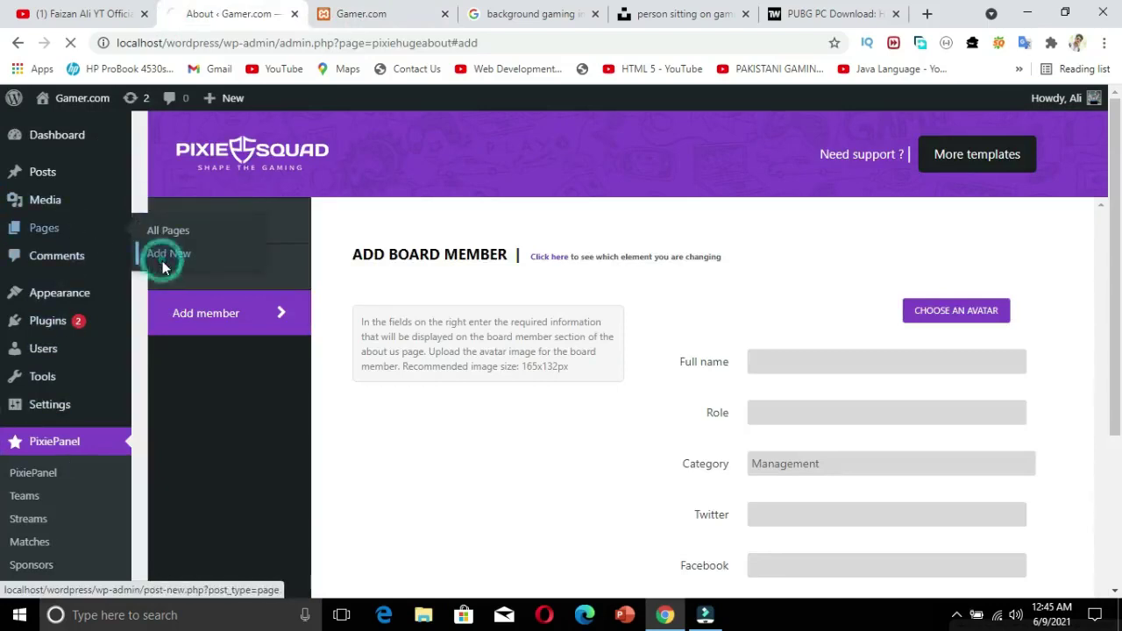
click(167, 254)
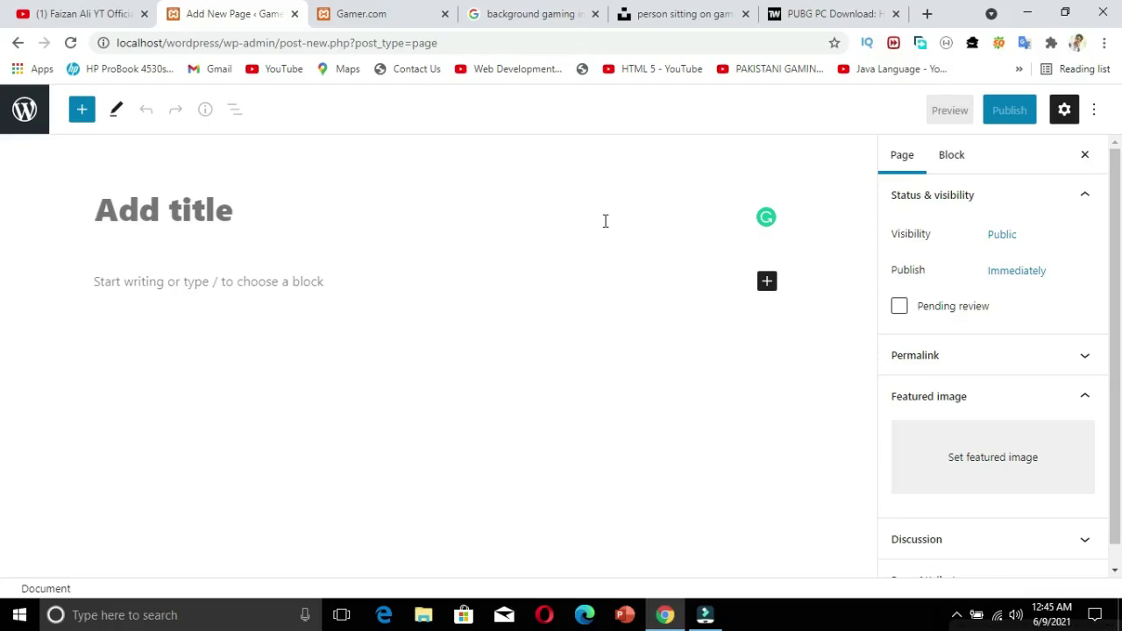
text(Home)
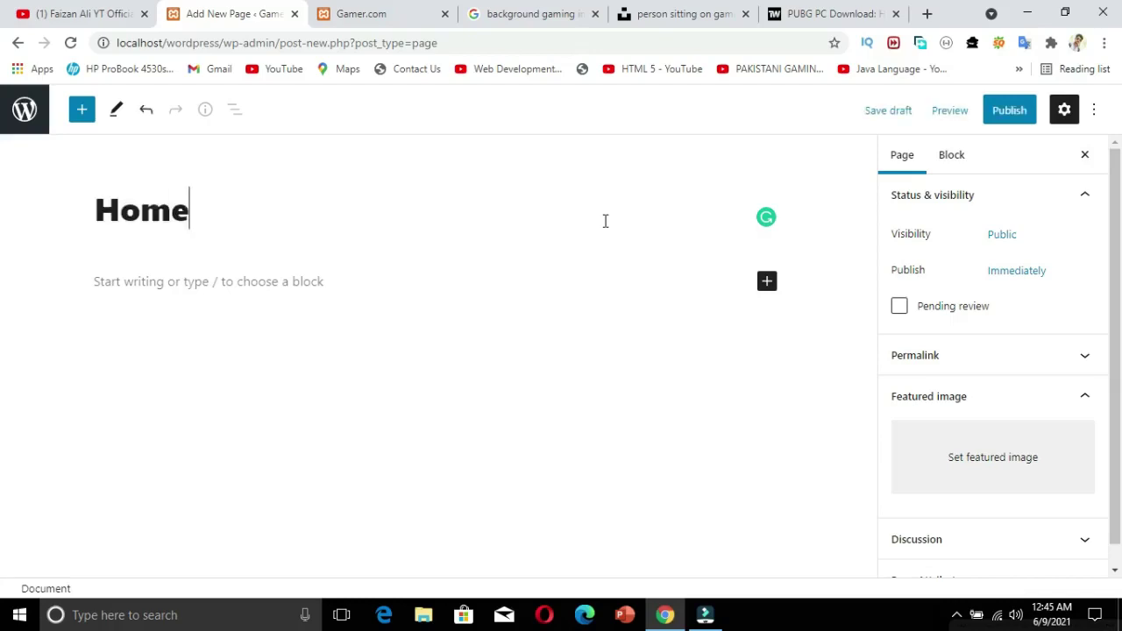
click(1024, 106)
click(963, 111)
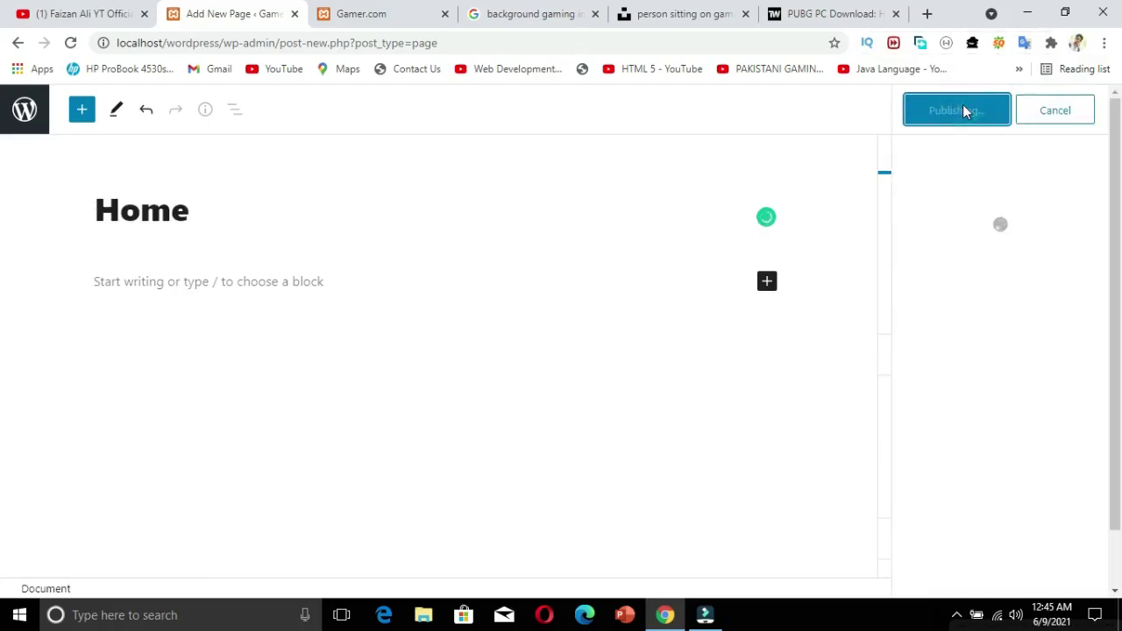
- Open the list of all pages and change the Privacy Policy page's status to Published through Quick Edit
click(16, 44)
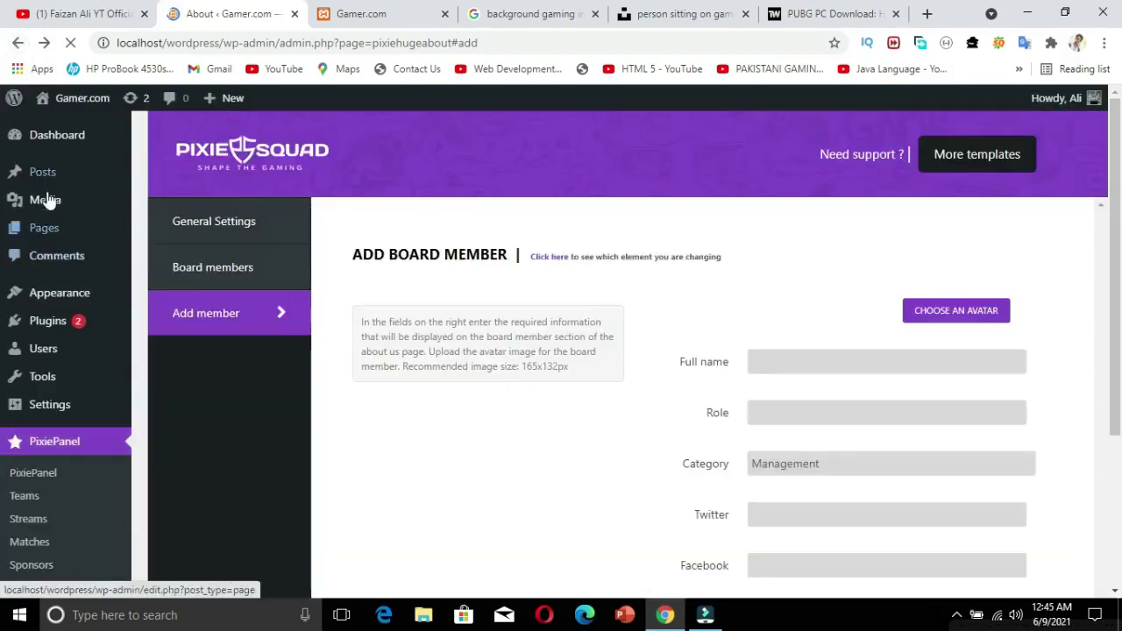
mouse_move(50, 231)
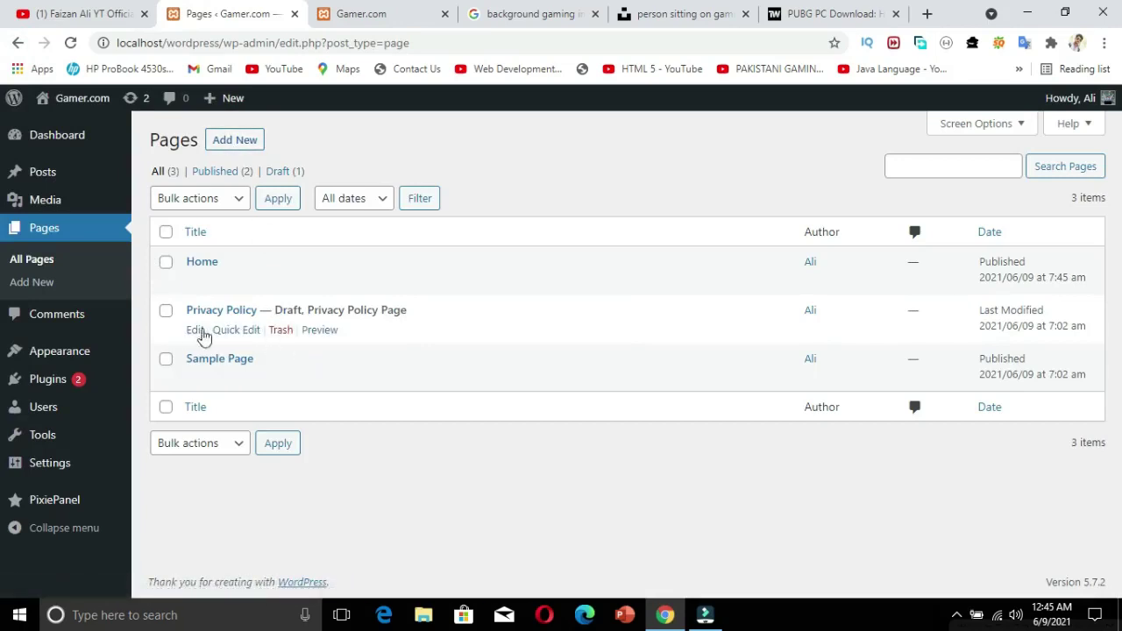
click(221, 330)
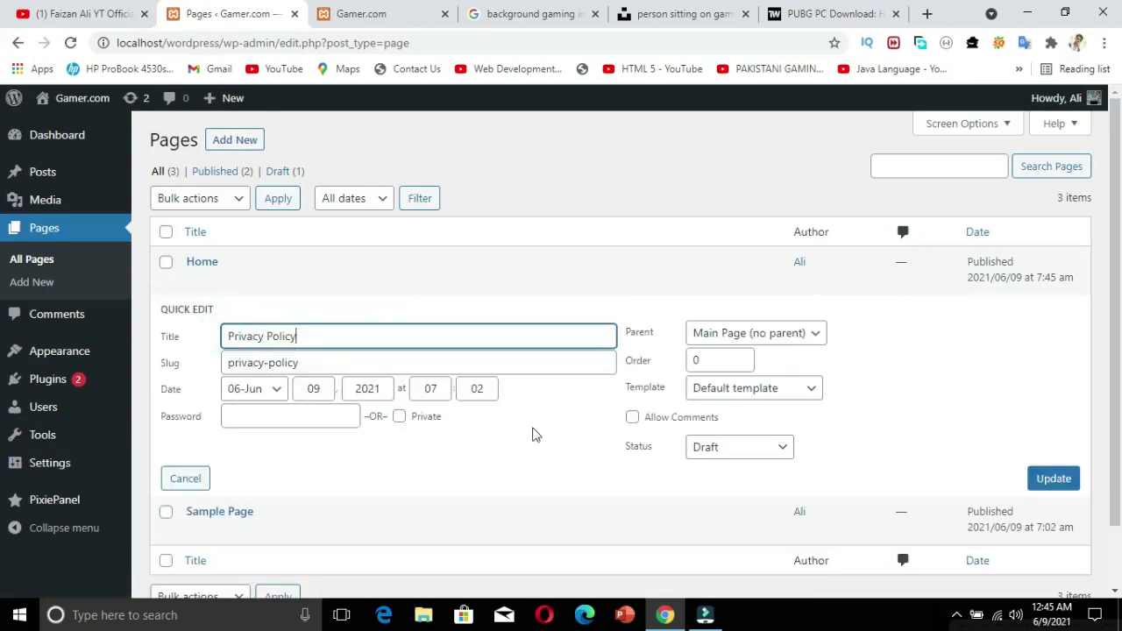
click(730, 462)
click(706, 465)
click(1053, 478)
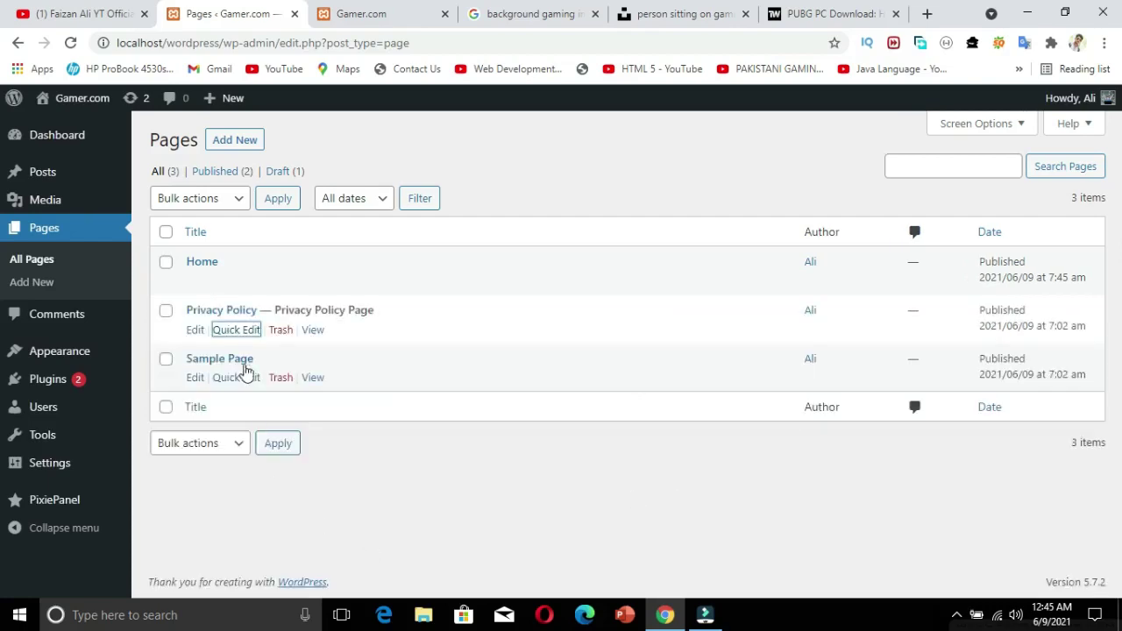
- Rename the Sample Page to "New Page" through Quick Edit and update it
click(242, 378)
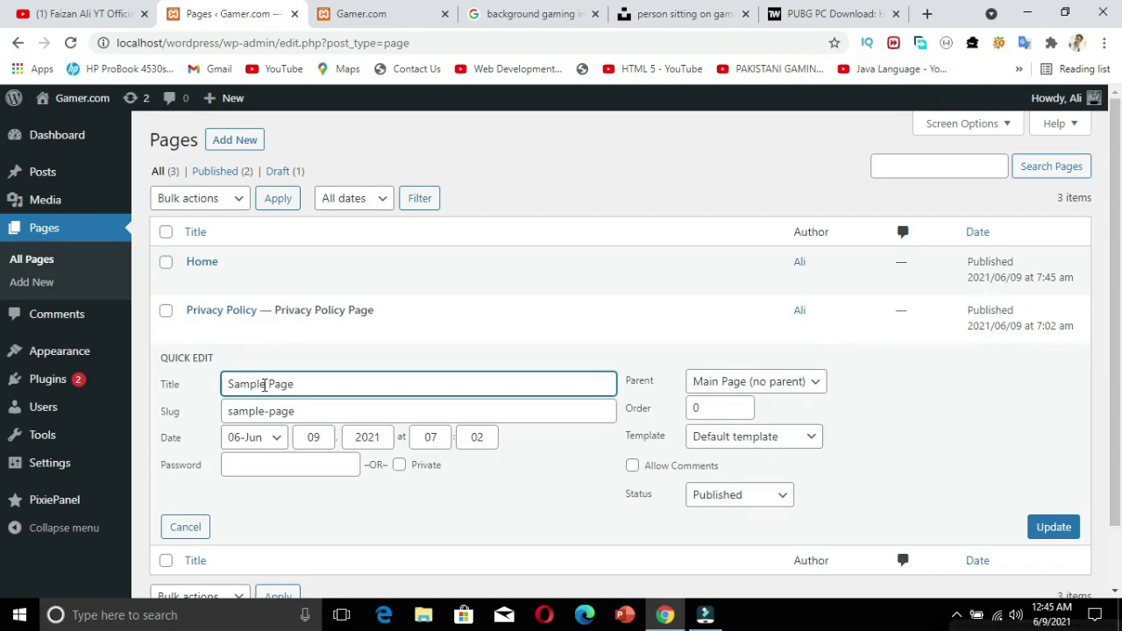
drag(265, 386, 208, 388)
key(BackSpace)
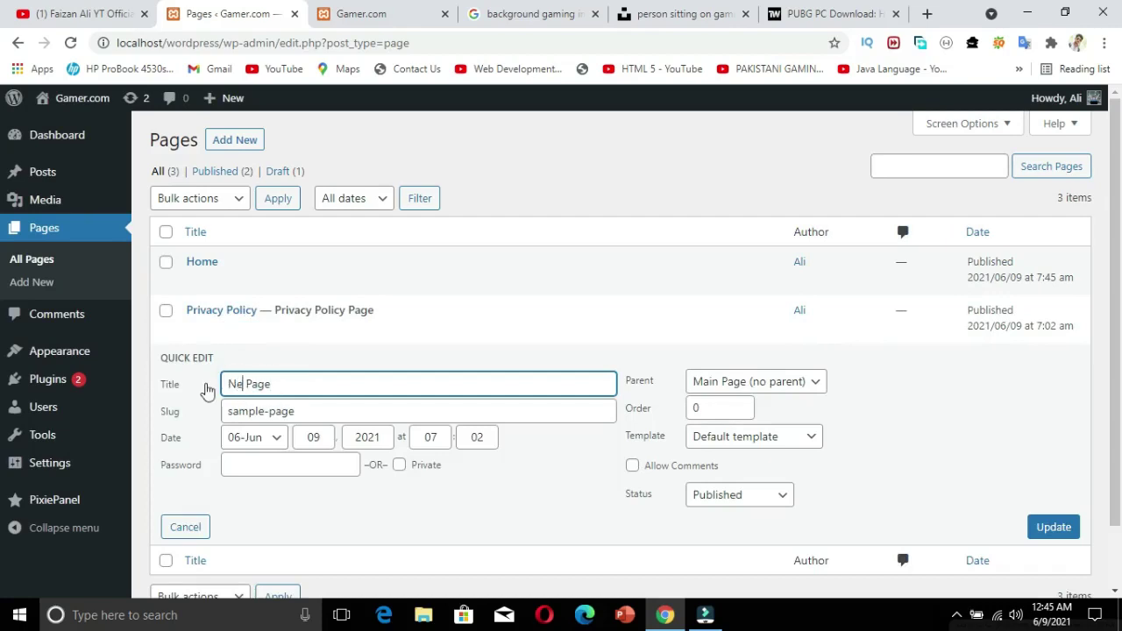
click(1048, 533)
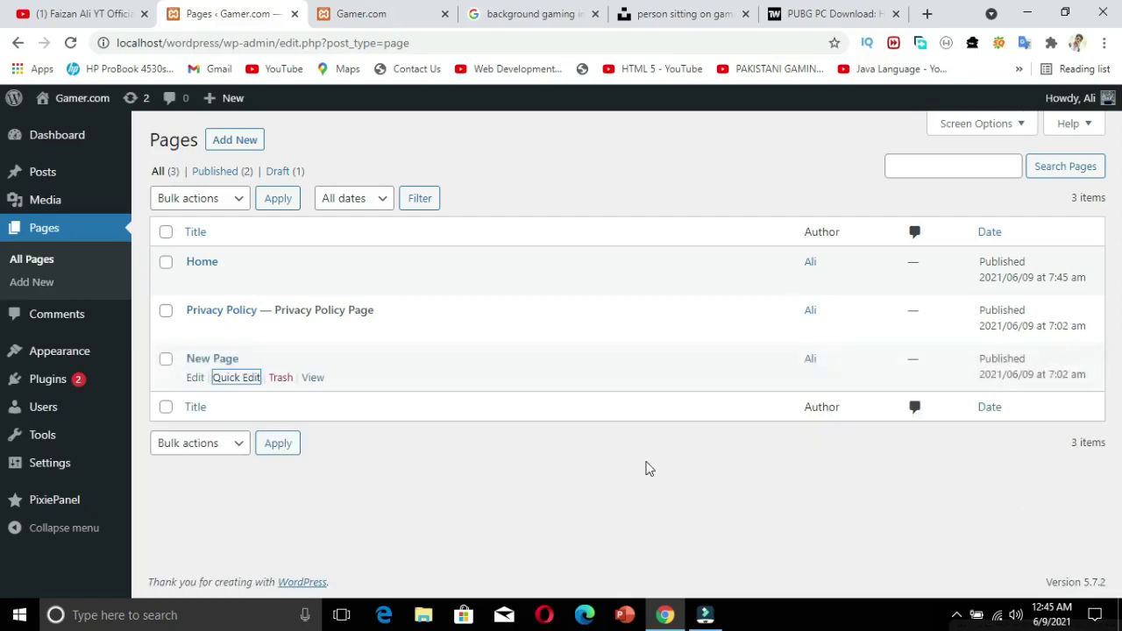
- Create a navigation menu named "Main Menu" and assign it to the Header Menu and Useful Links display locations
mouse_move(67, 350)
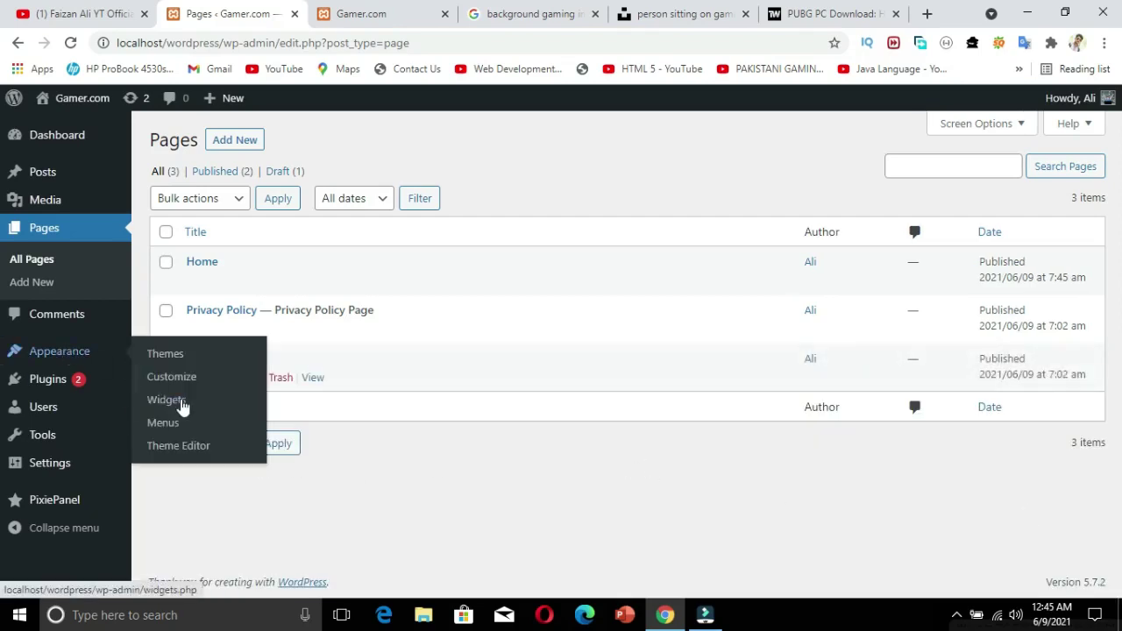
click(180, 423)
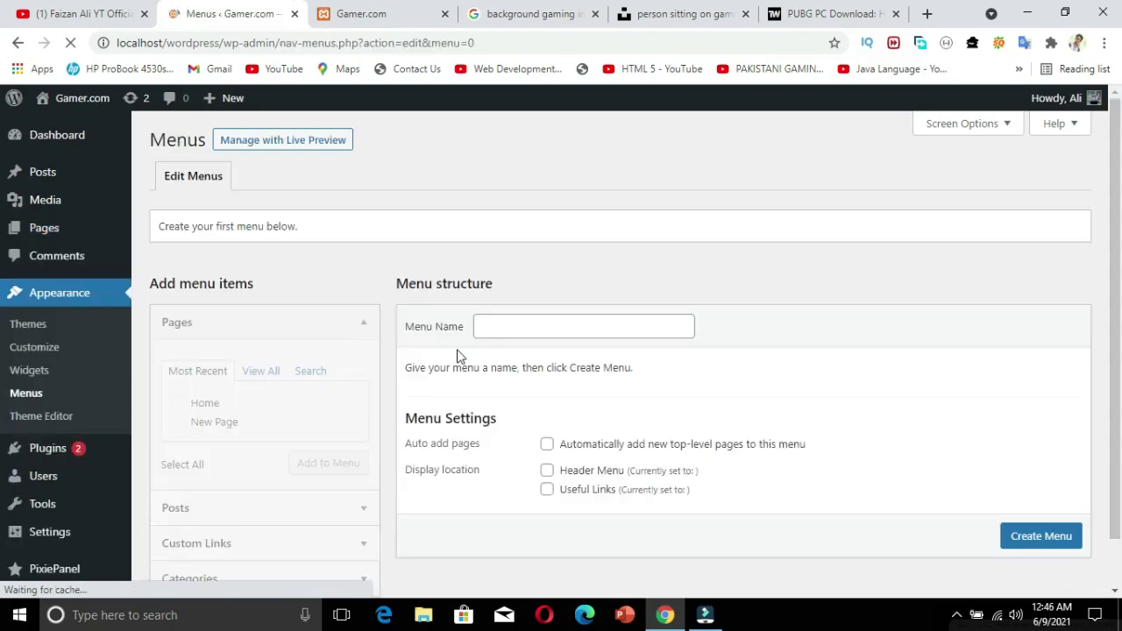
click(529, 325)
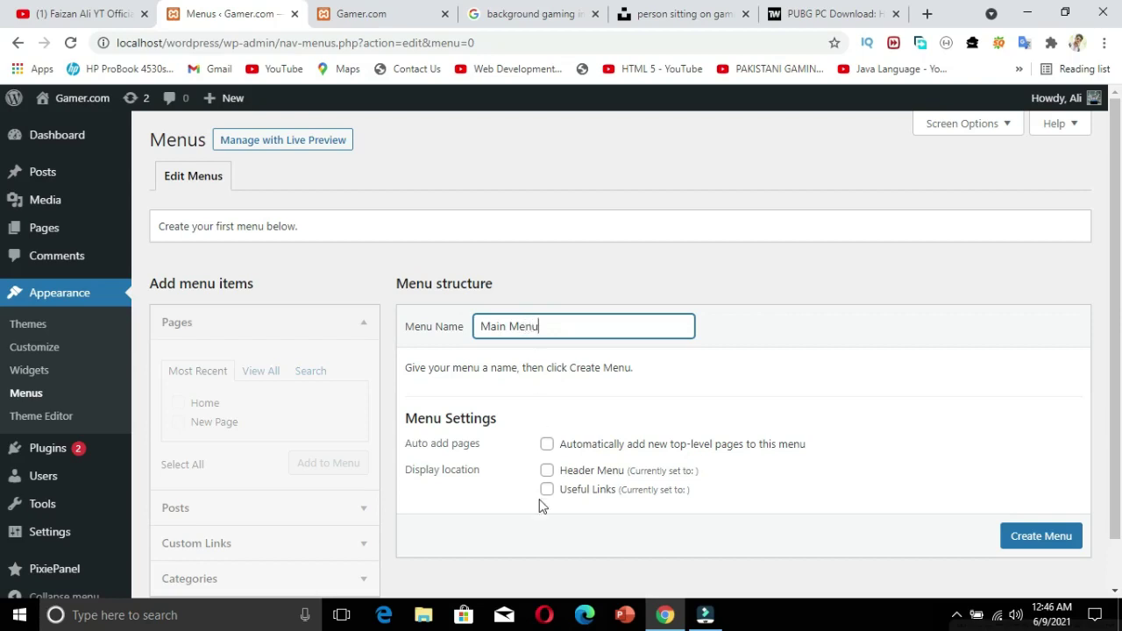
click(593, 473)
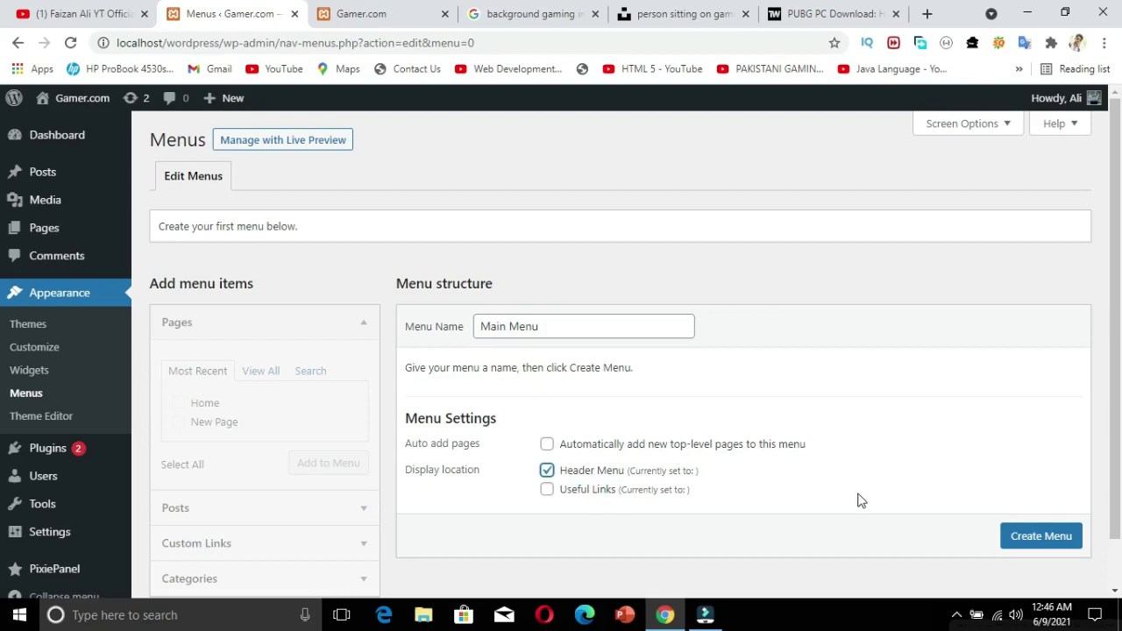
click(1014, 538)
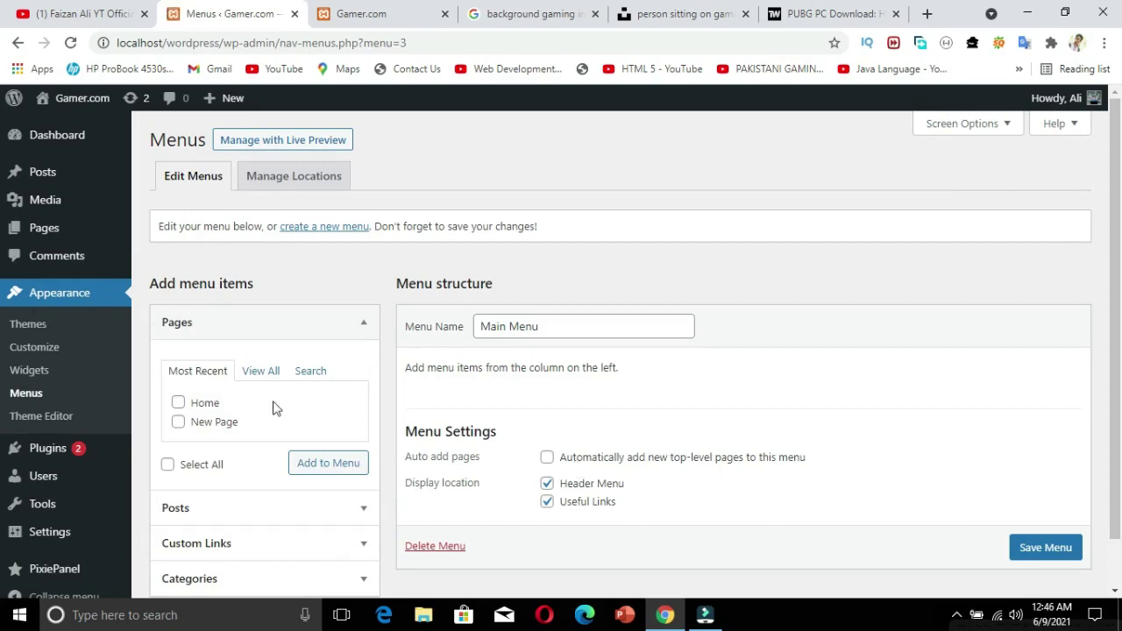
- Add all available pages to the Main Menu: both Home entries, Privacy Policy and New Page
click(261, 372)
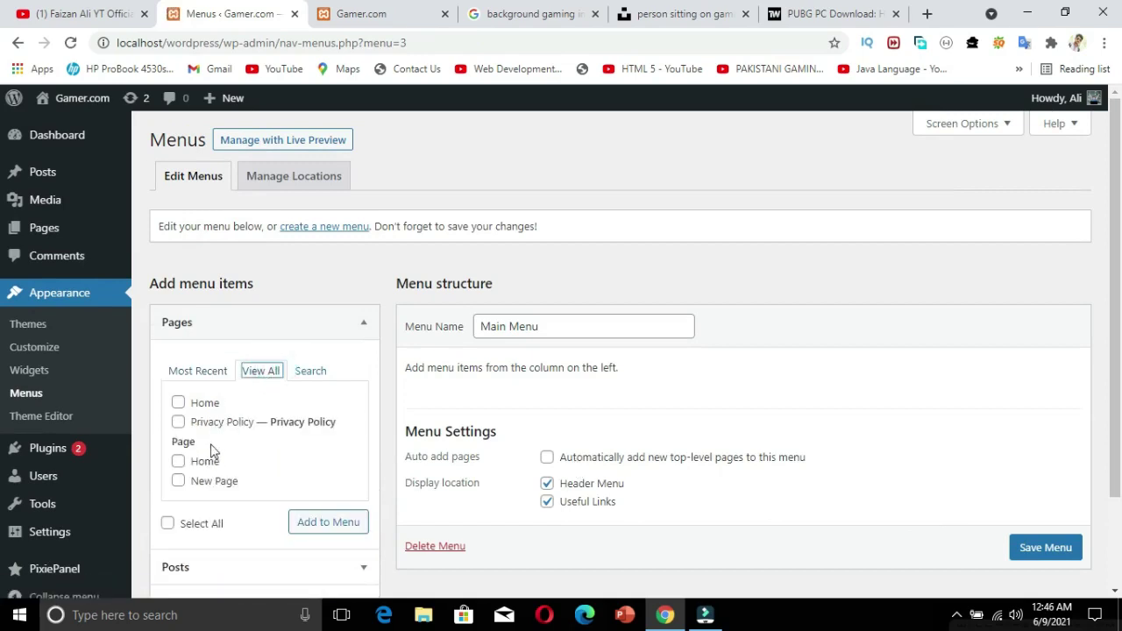
click(179, 523)
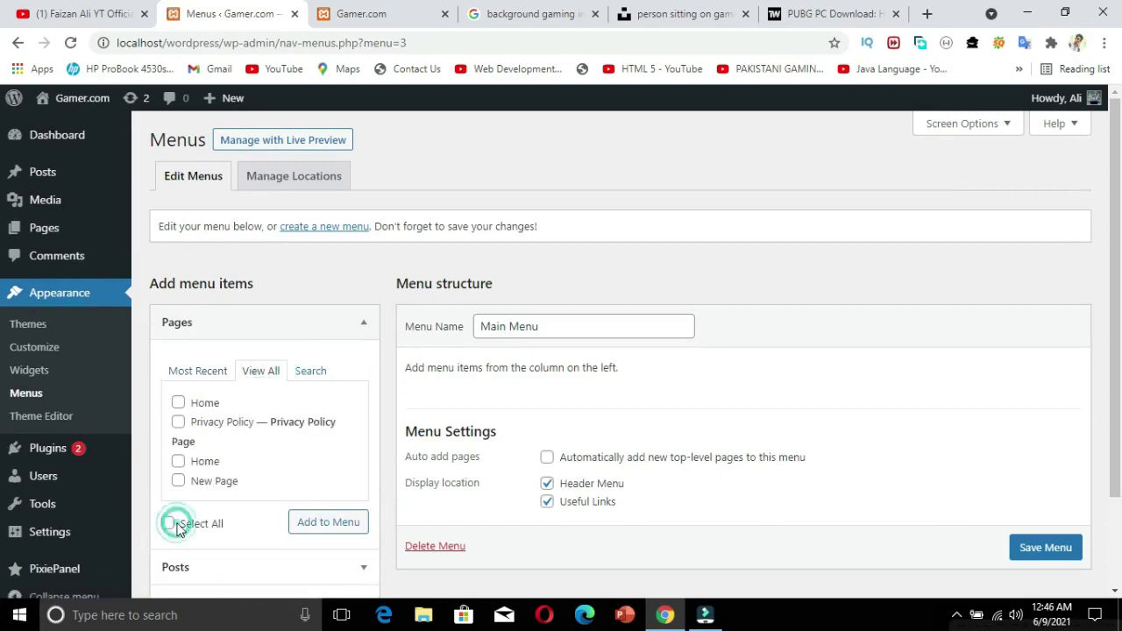
click(329, 525)
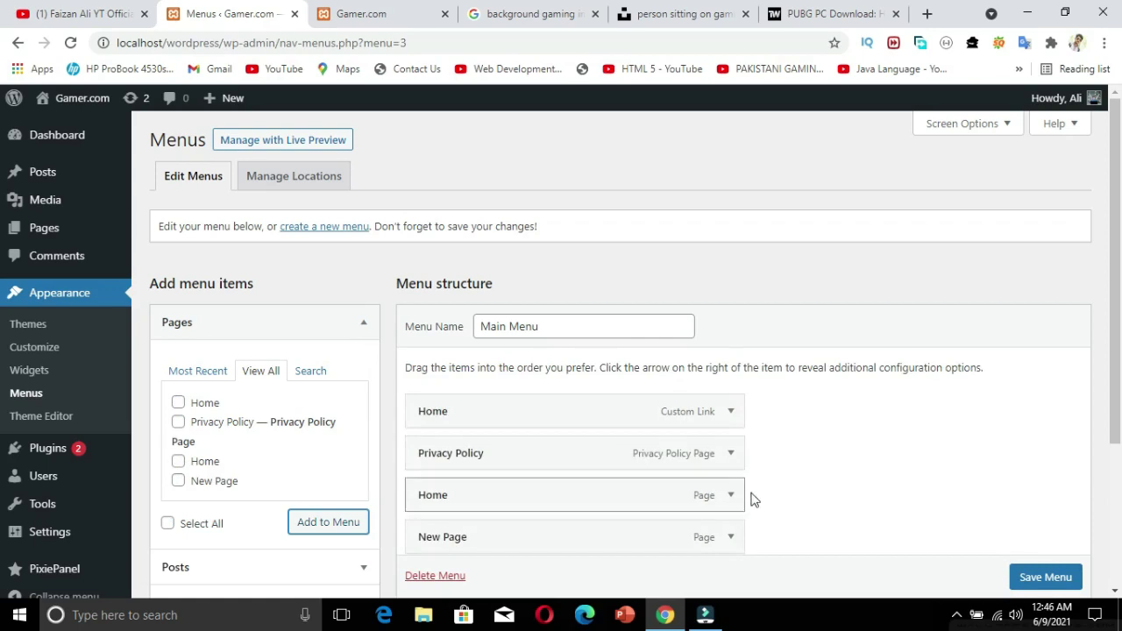
- Remove the duplicate Home page item from the Main Menu, keeping the Home custom link, and save the menu
scroll(1113, 386, down, 1)
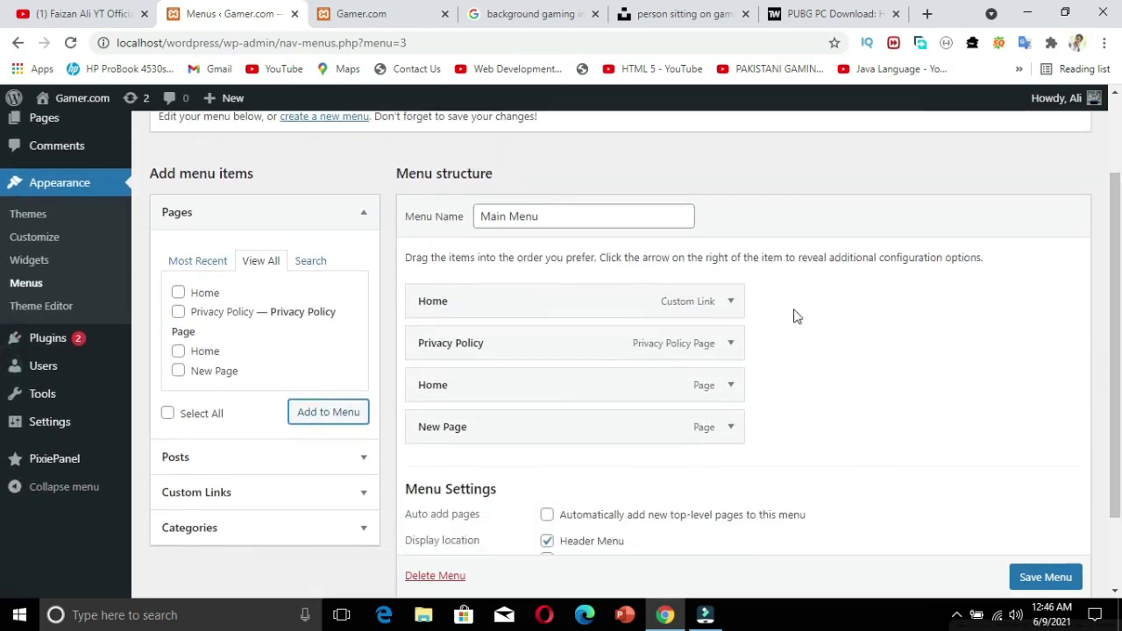
click(731, 303)
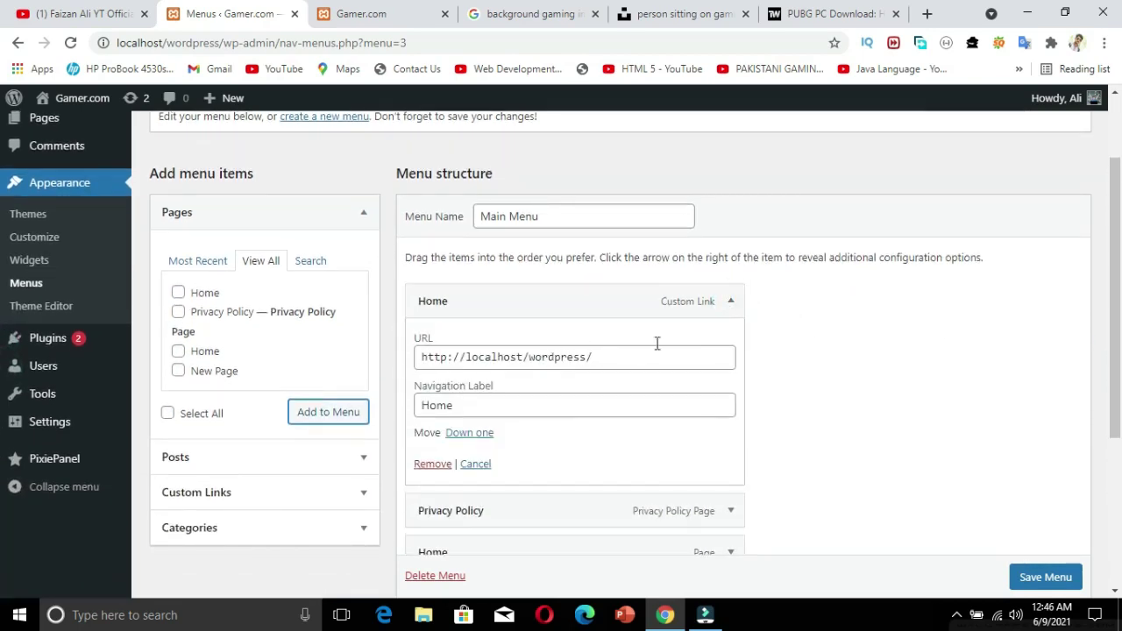
click(731, 305)
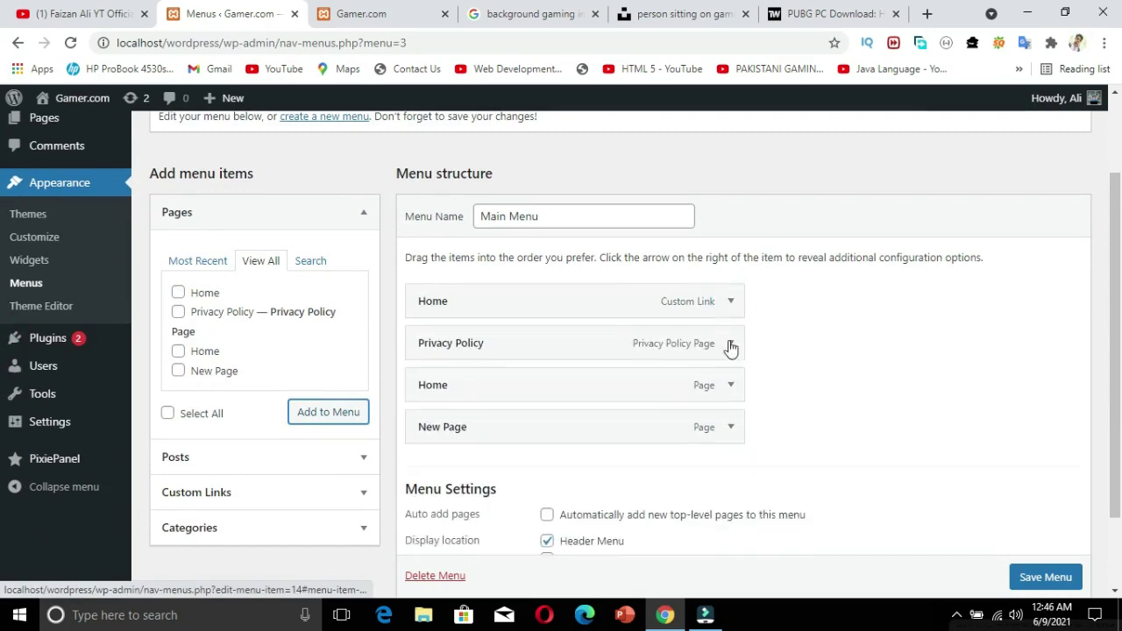
click(732, 386)
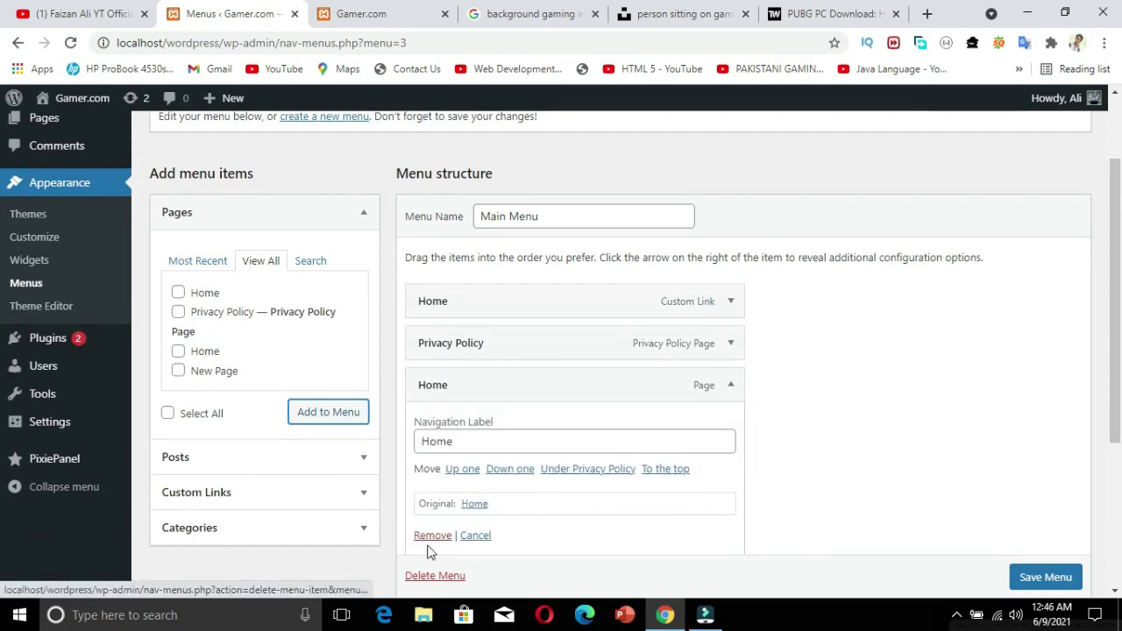
click(429, 537)
scroll(1013, 563, down, 1)
click(1025, 545)
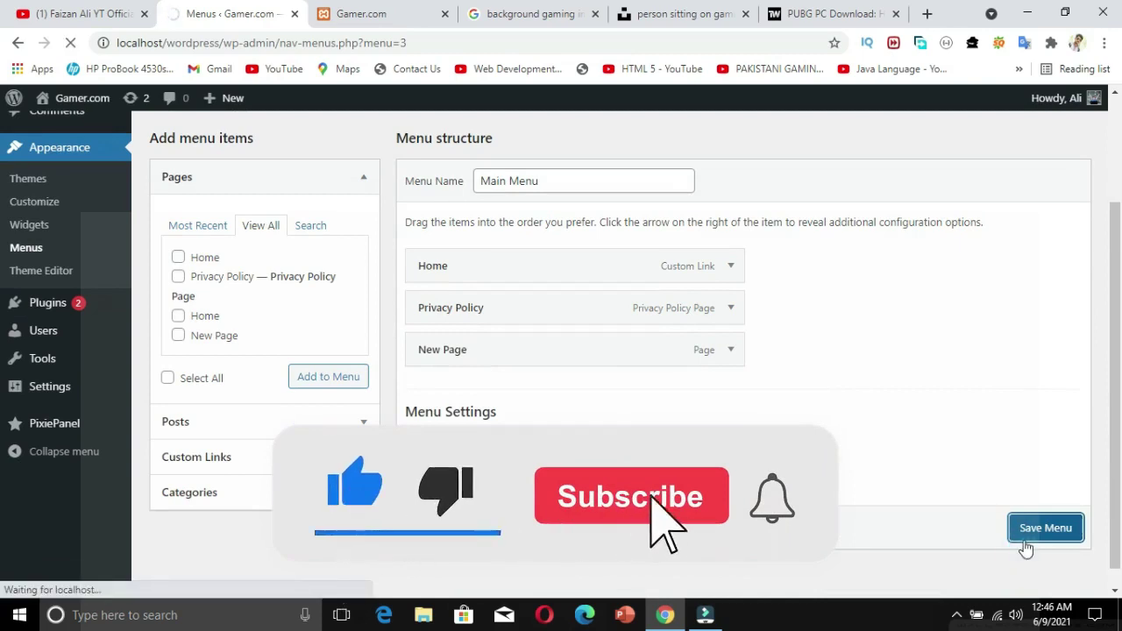
- Reload the site's homepage to check the header navigation and return to the menu editor
click(359, 18)
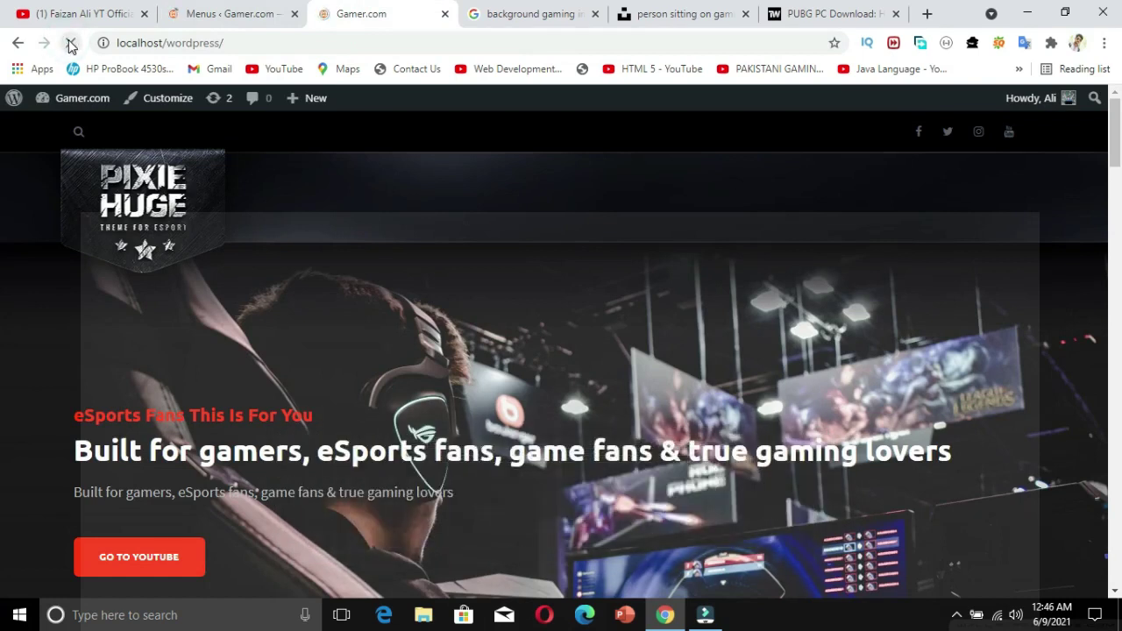
click(71, 44)
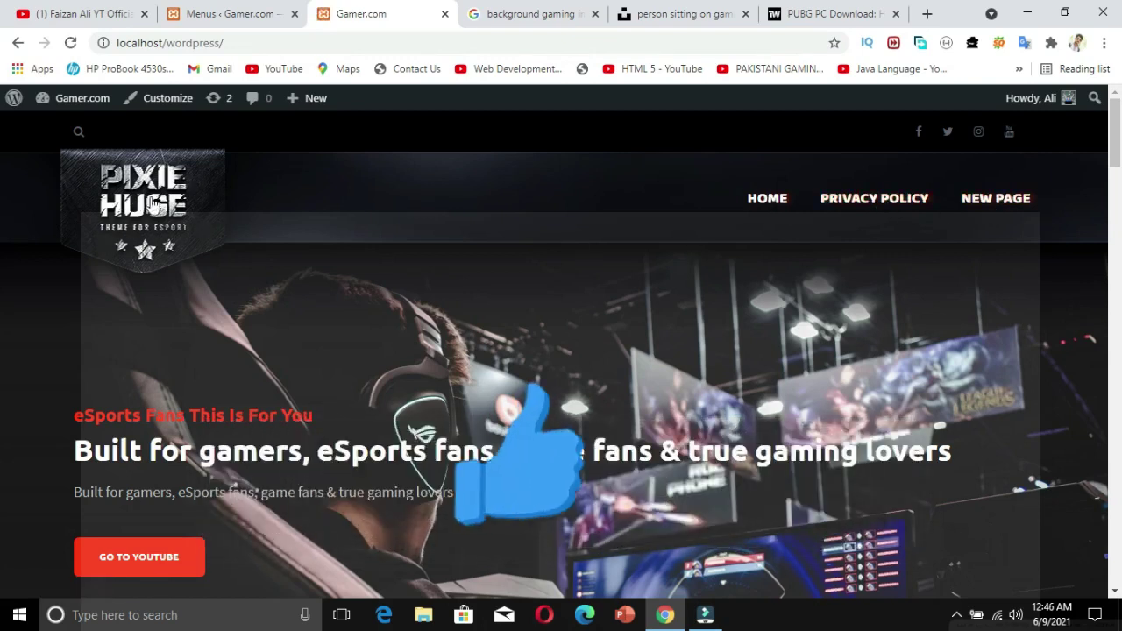
click(193, 9)
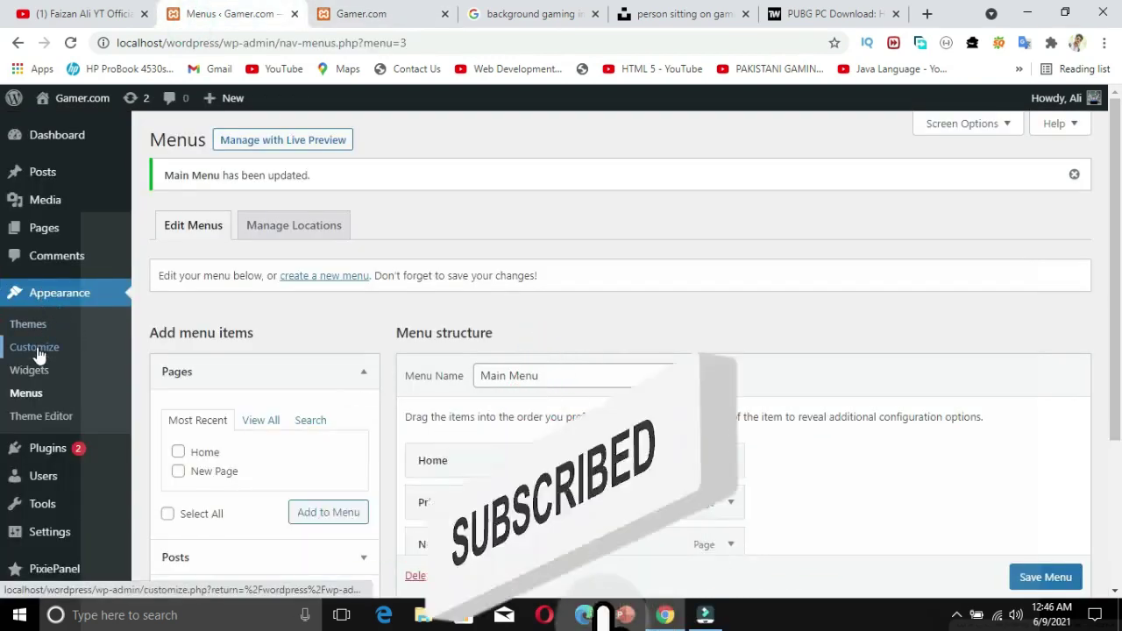
- Try purple #6a09ba and orange #db810a as the theme's primary color in the Customizer's General settings
click(36, 349)
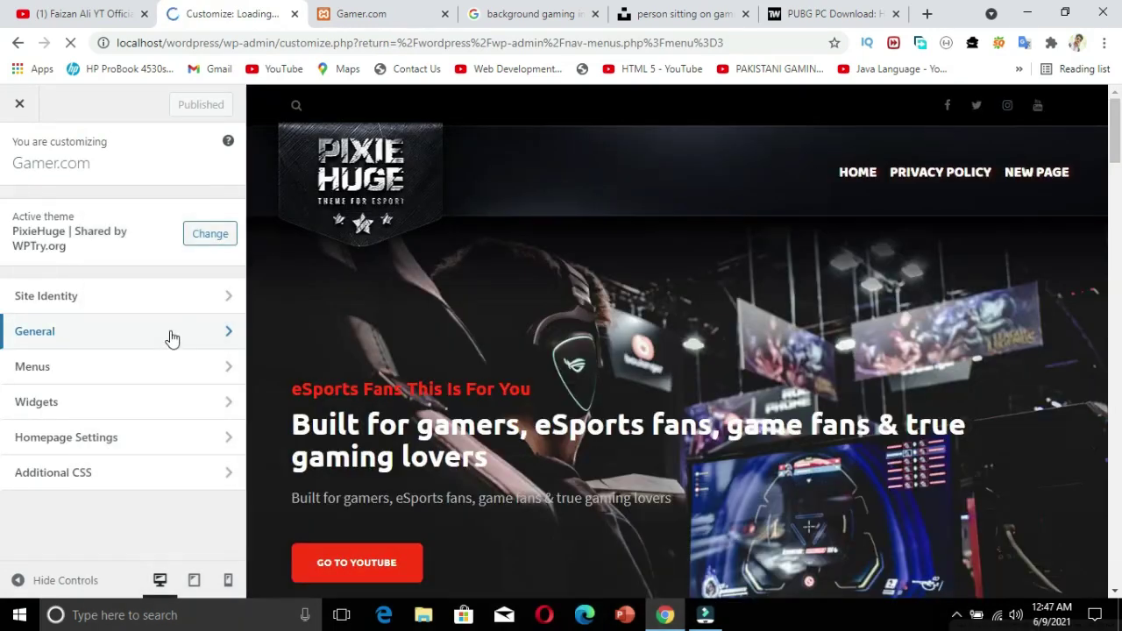
click(171, 340)
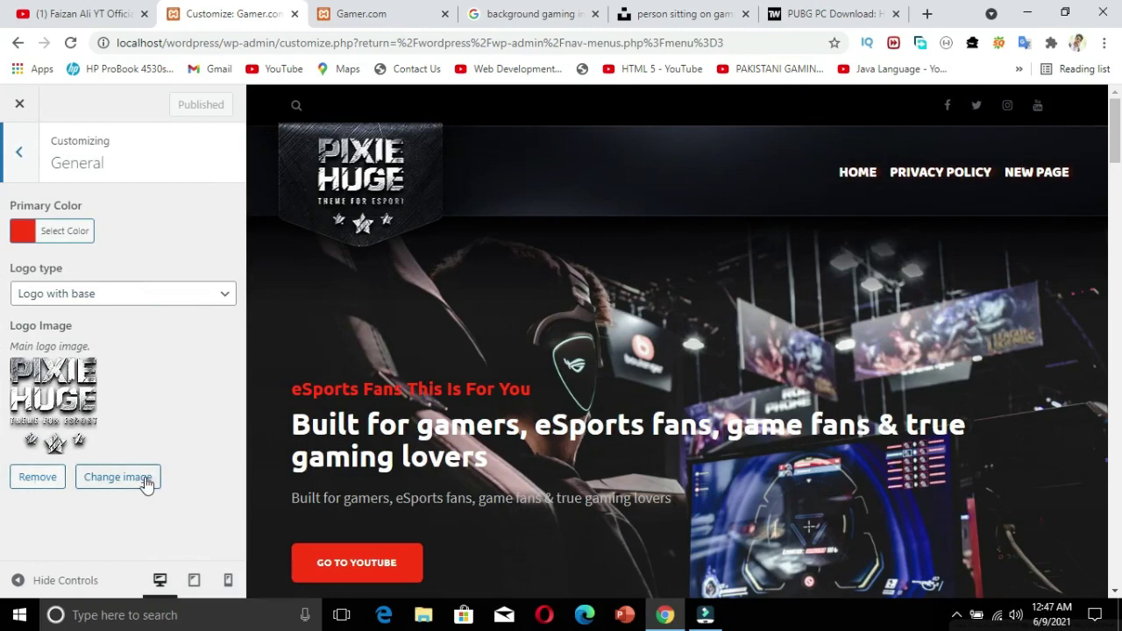
click(23, 232)
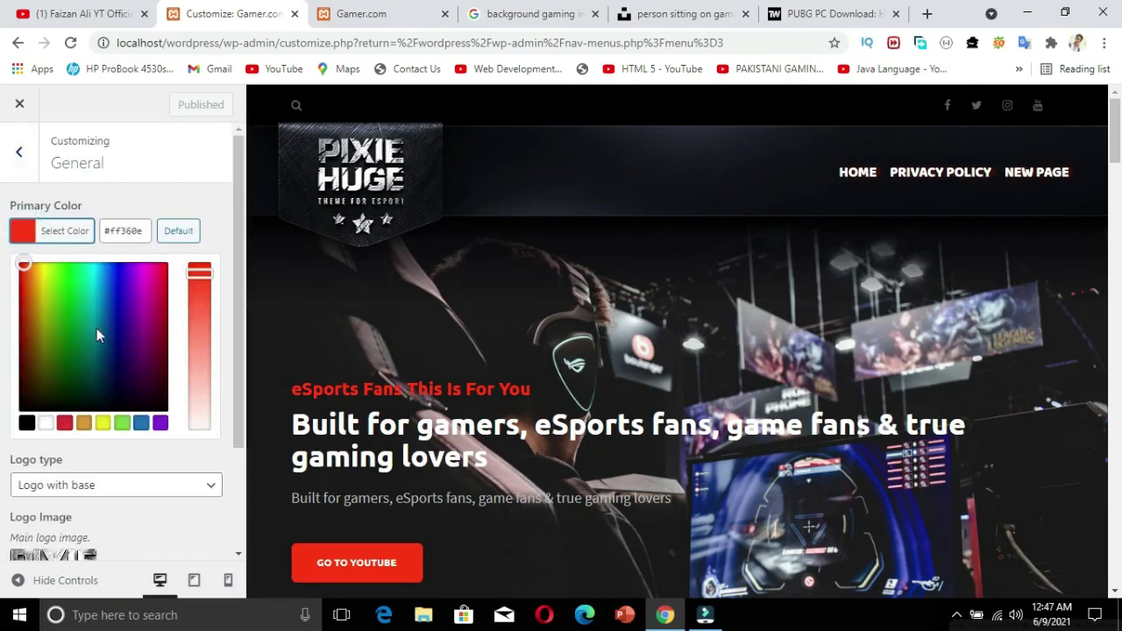
drag(98, 335, 133, 304)
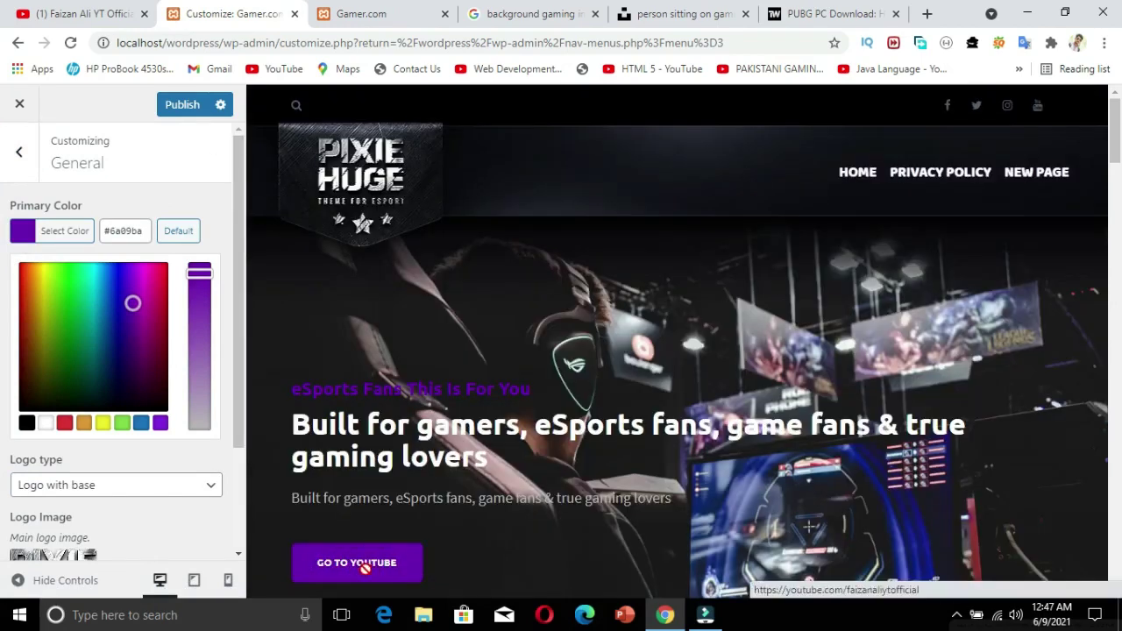
click(29, 264)
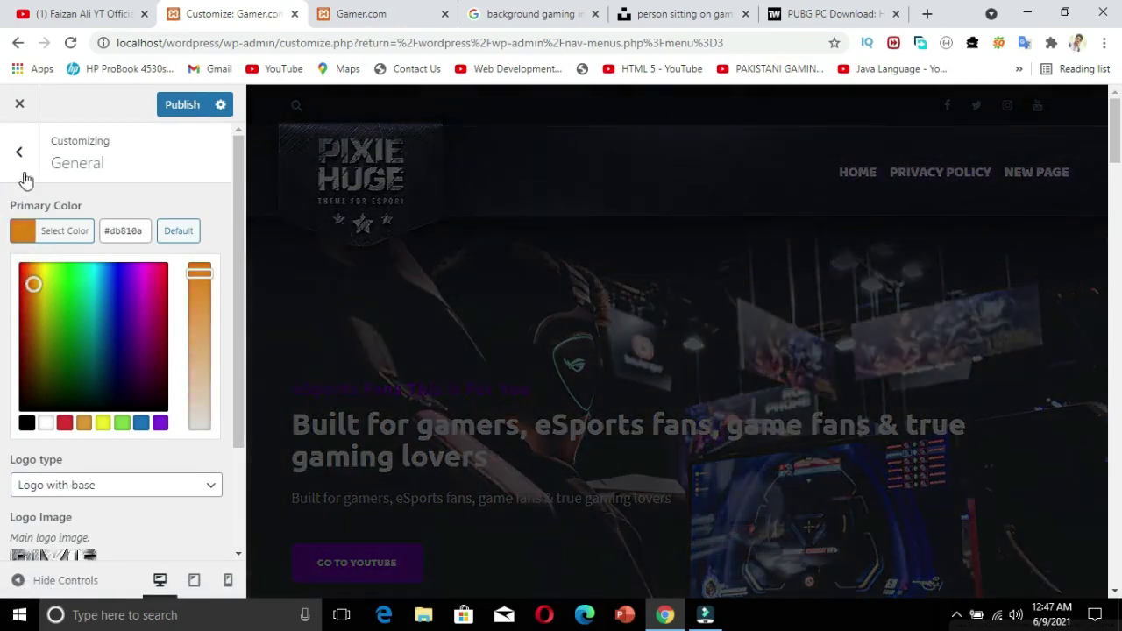
- Review the Customizer's Menus, Widgets and Homepage Settings sections and the preview's footer, and close the Customizer without publishing the changes
click(19, 152)
click(122, 383)
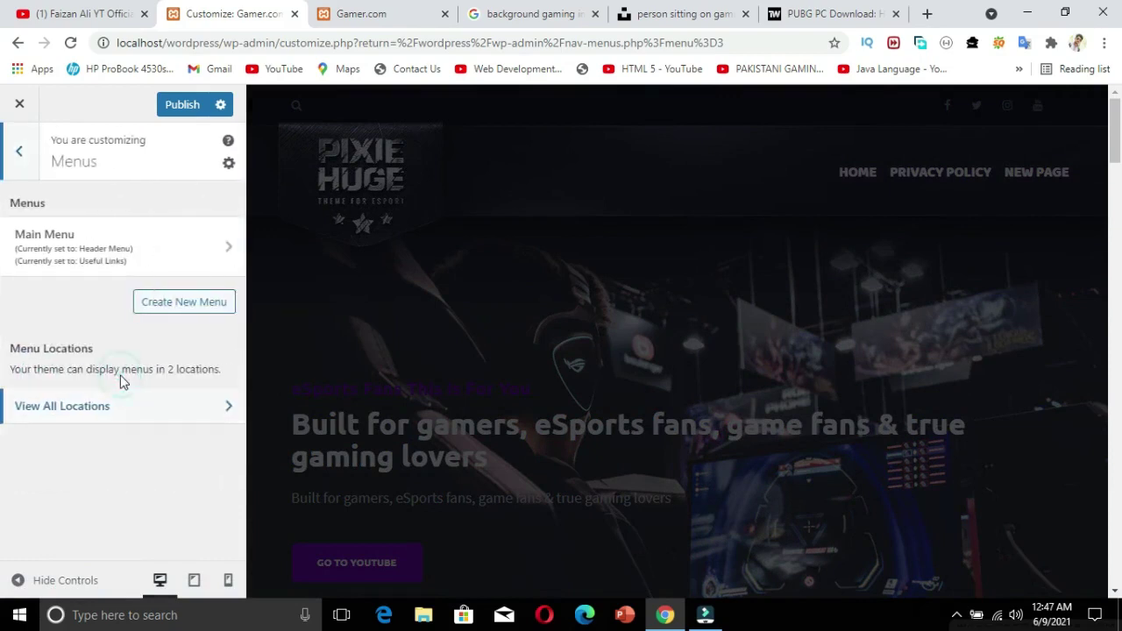
click(20, 151)
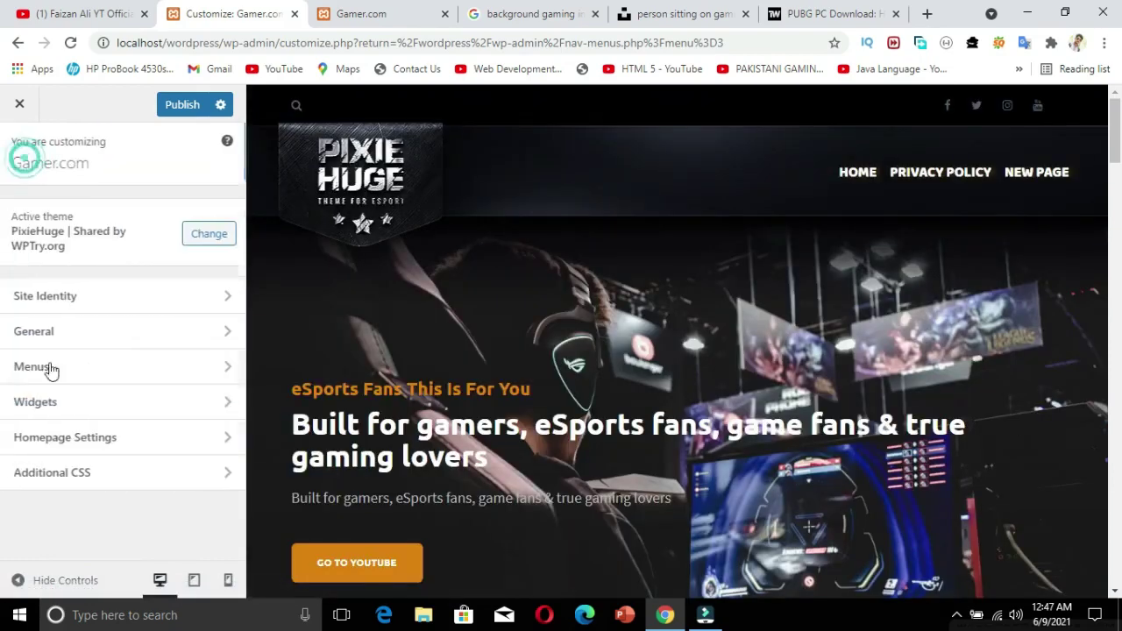
click(67, 408)
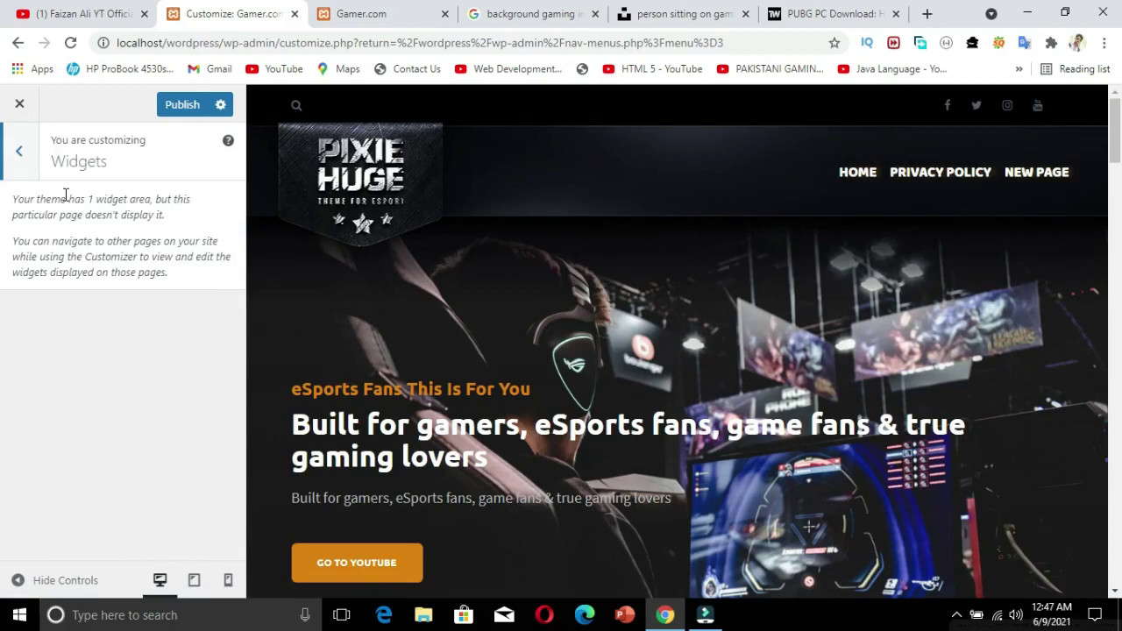
click(9, 151)
click(89, 468)
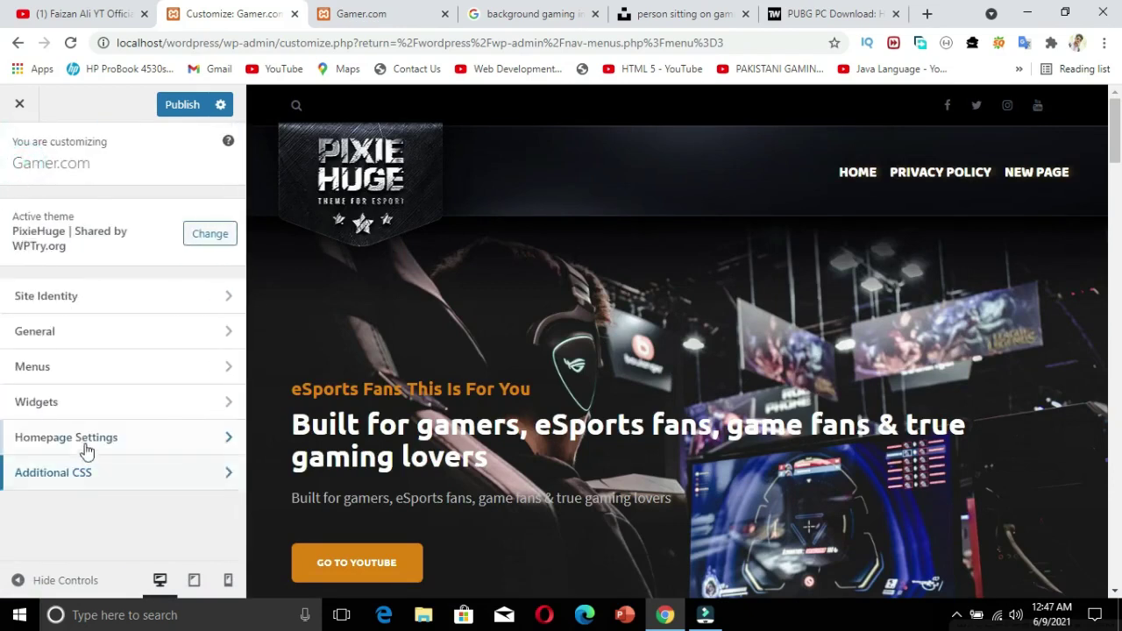
click(84, 440)
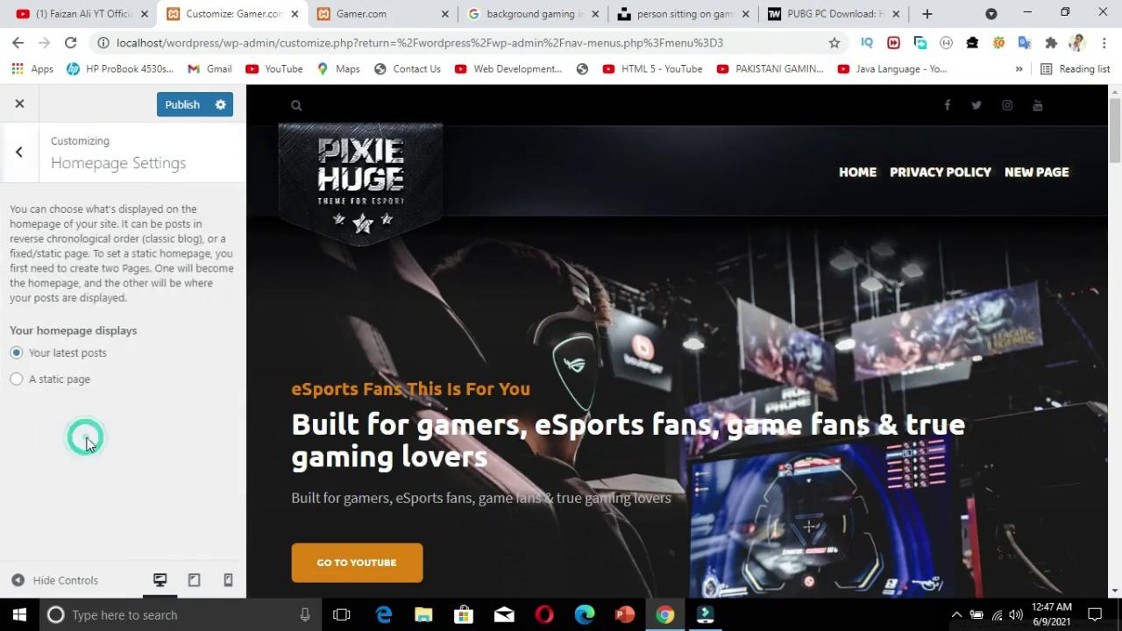
click(20, 175)
drag(1114, 210, 1114, 571)
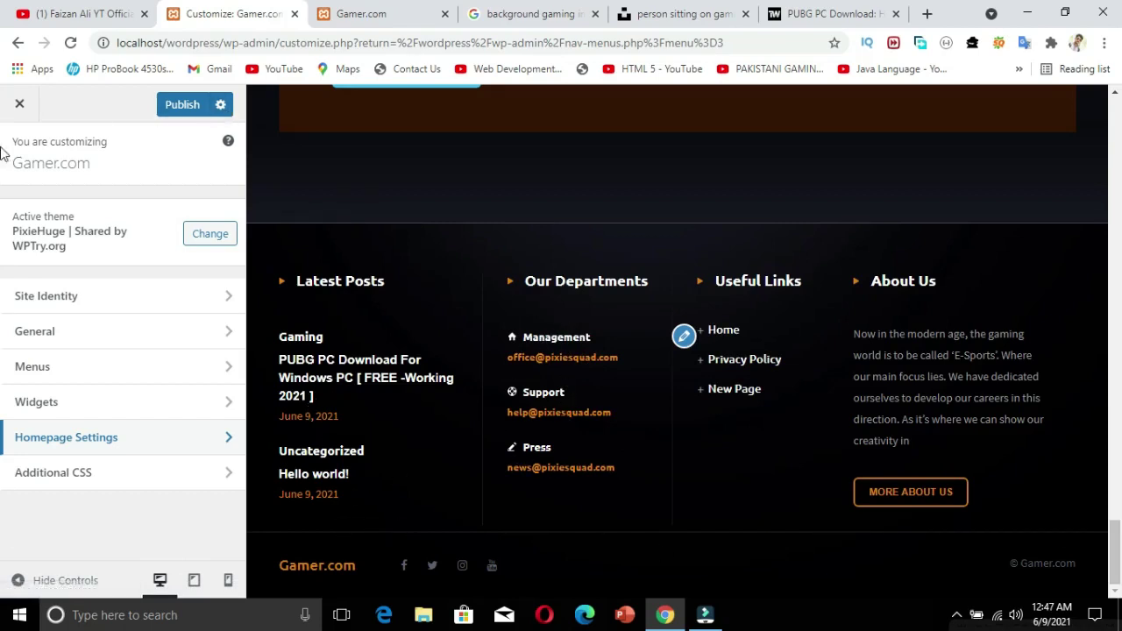
click(21, 104)
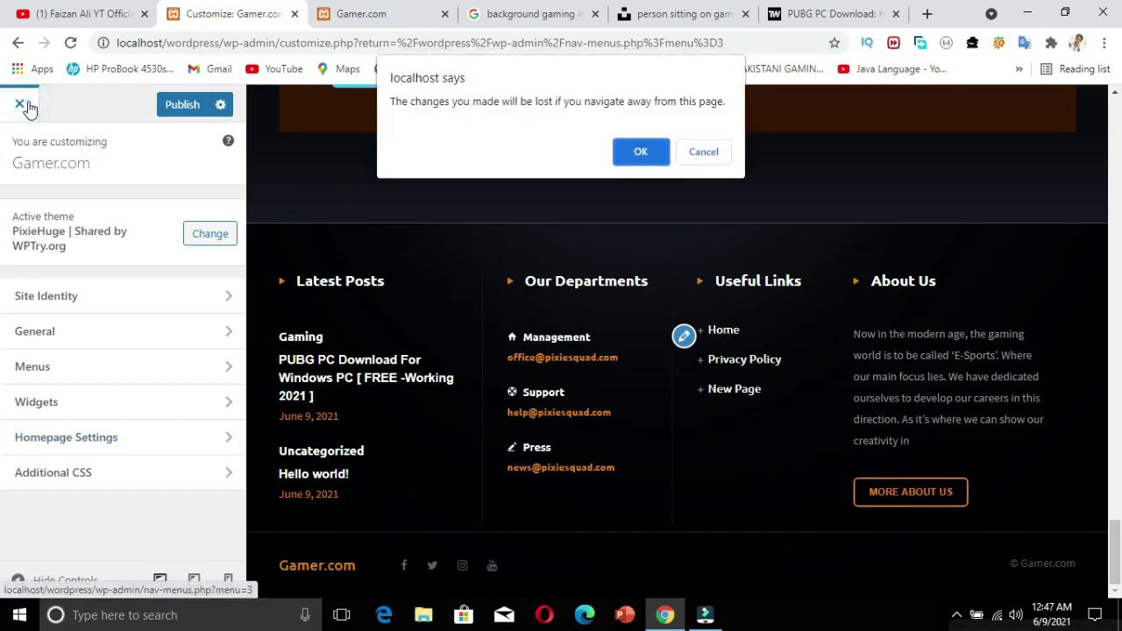
click(648, 153)
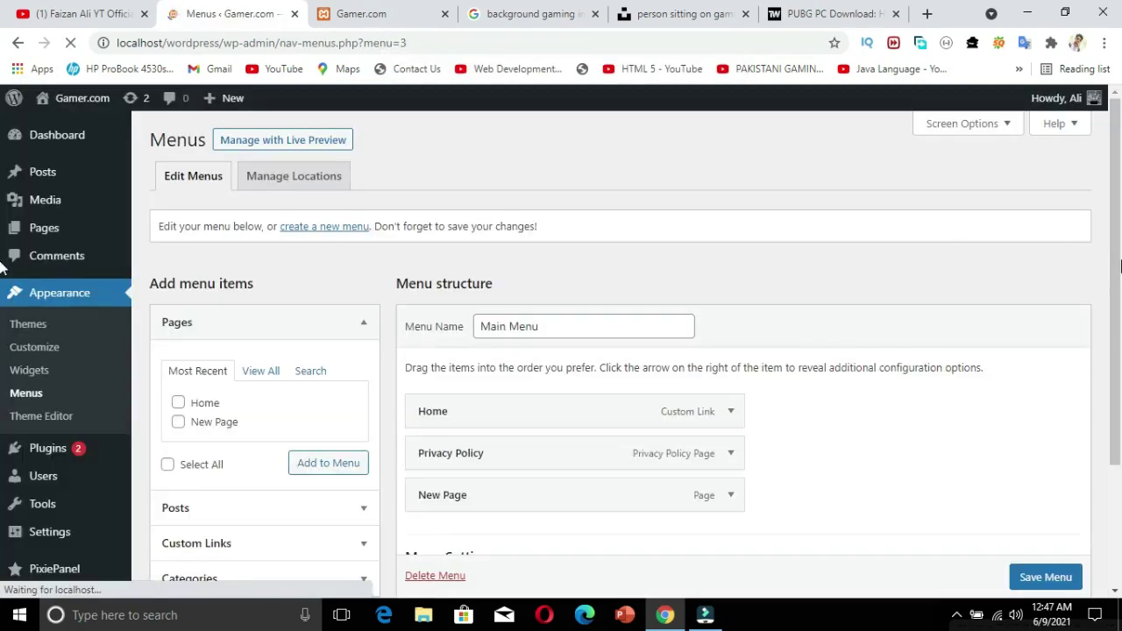
scroll(241, 375, down, 2)
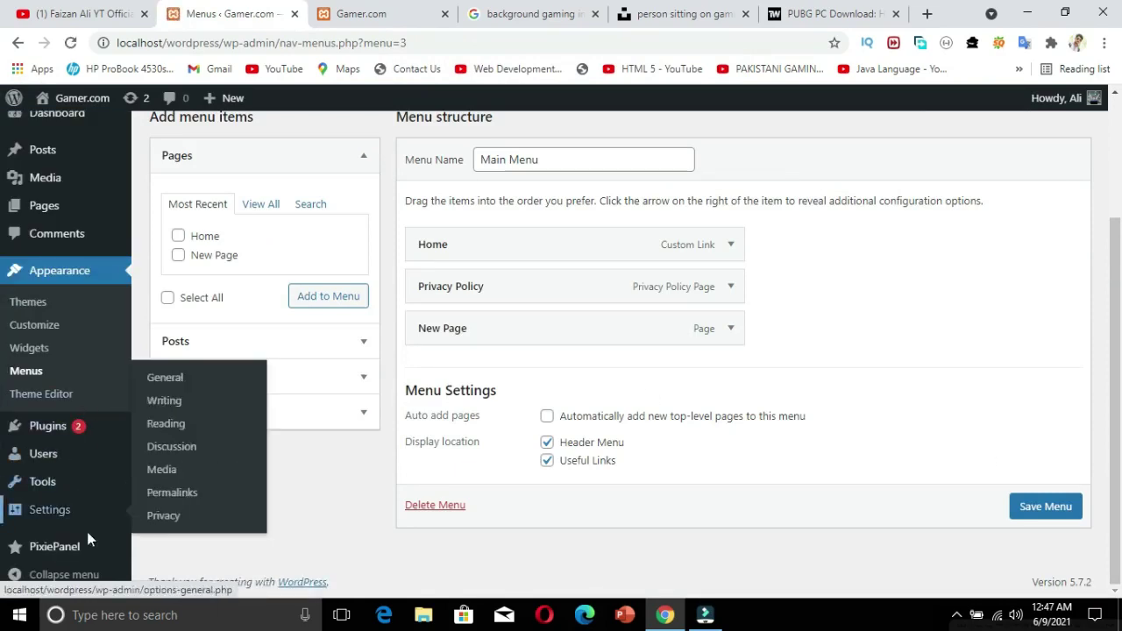
mouse_move(85, 546)
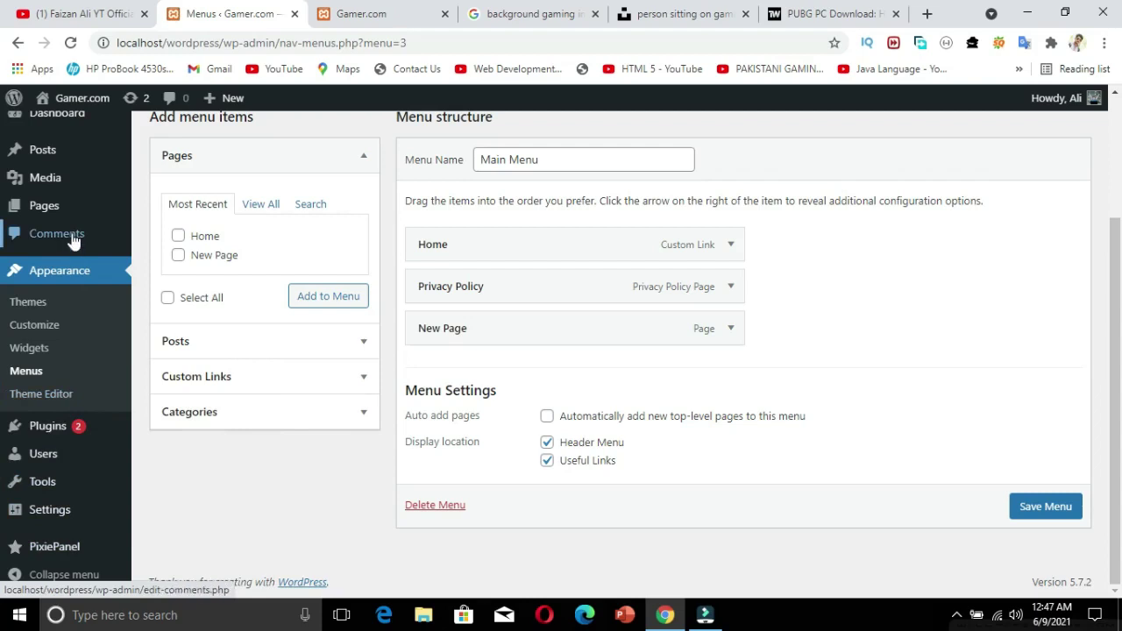
mouse_move(79, 482)
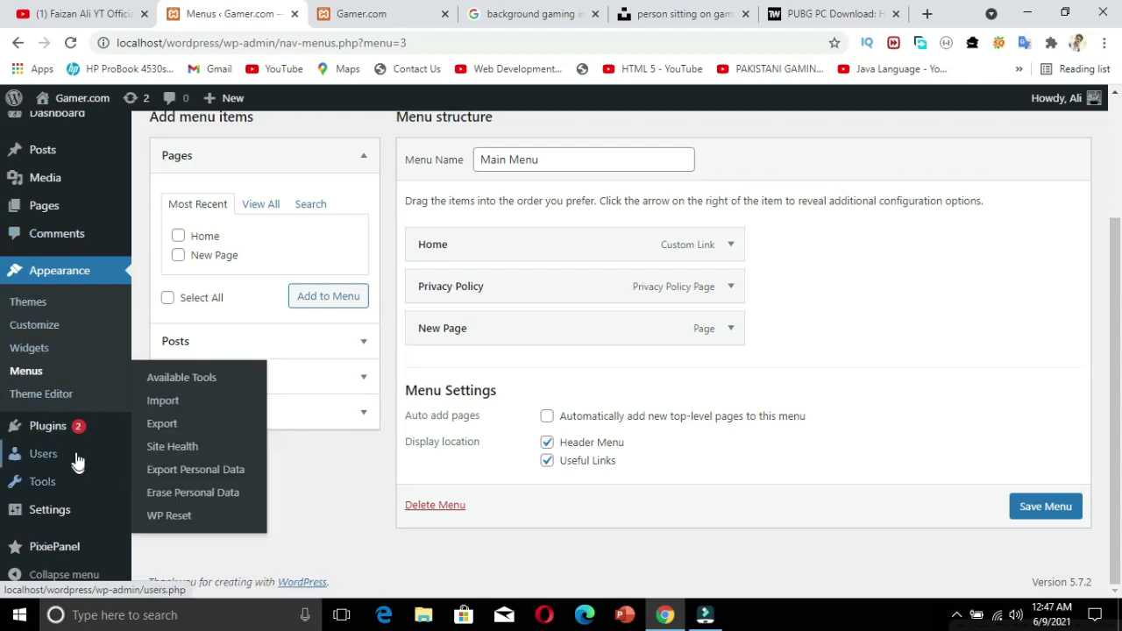
- Look over the Widgets page, check the footer's Our Departments contact links in the Customizer preview, and close the Customizer
click(62, 351)
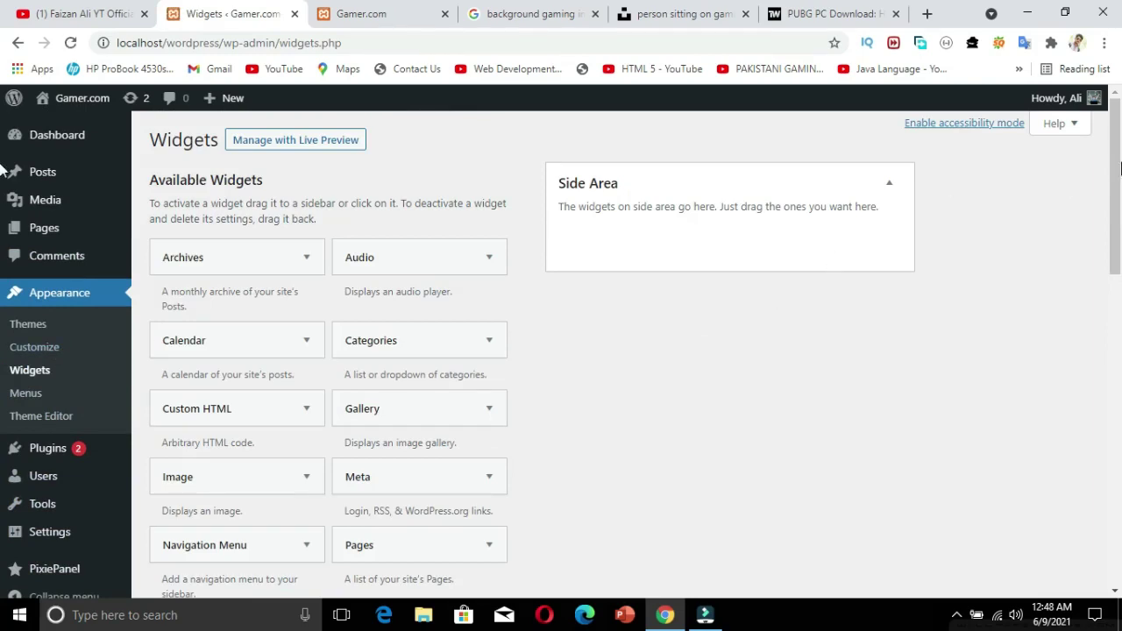
drag(1118, 167, 1093, 72)
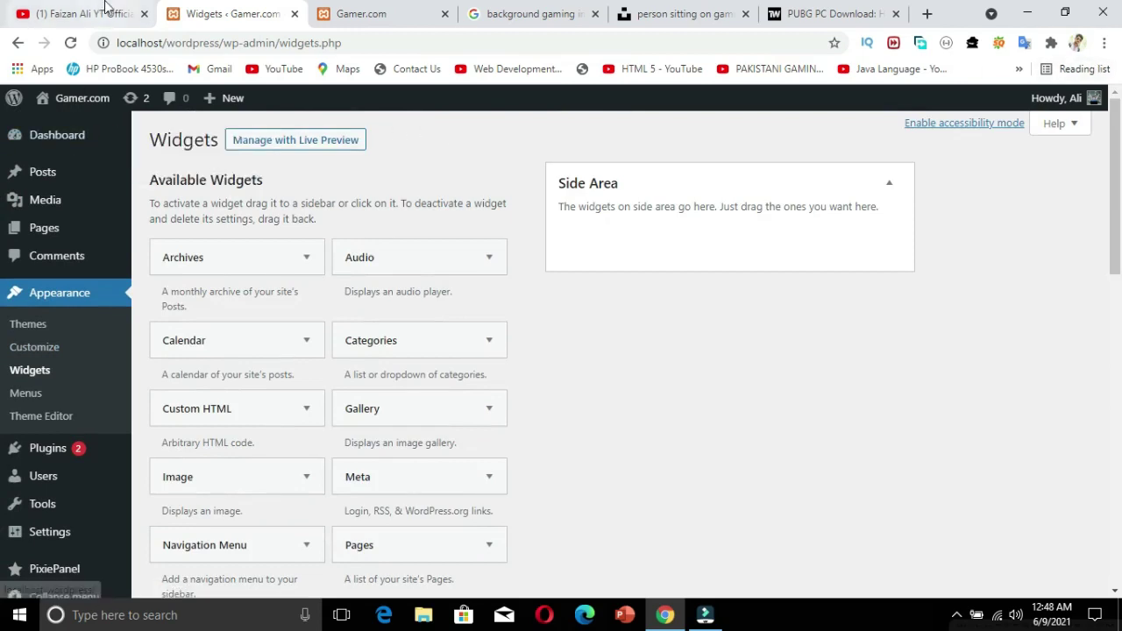
click(56, 342)
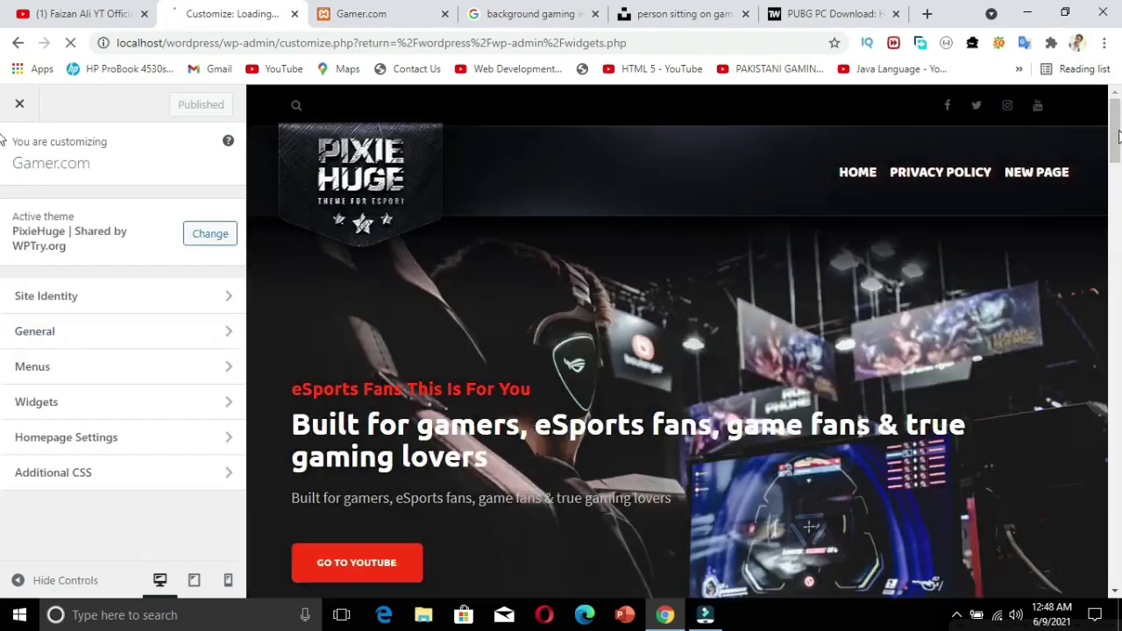
drag(1115, 131, 1118, 571)
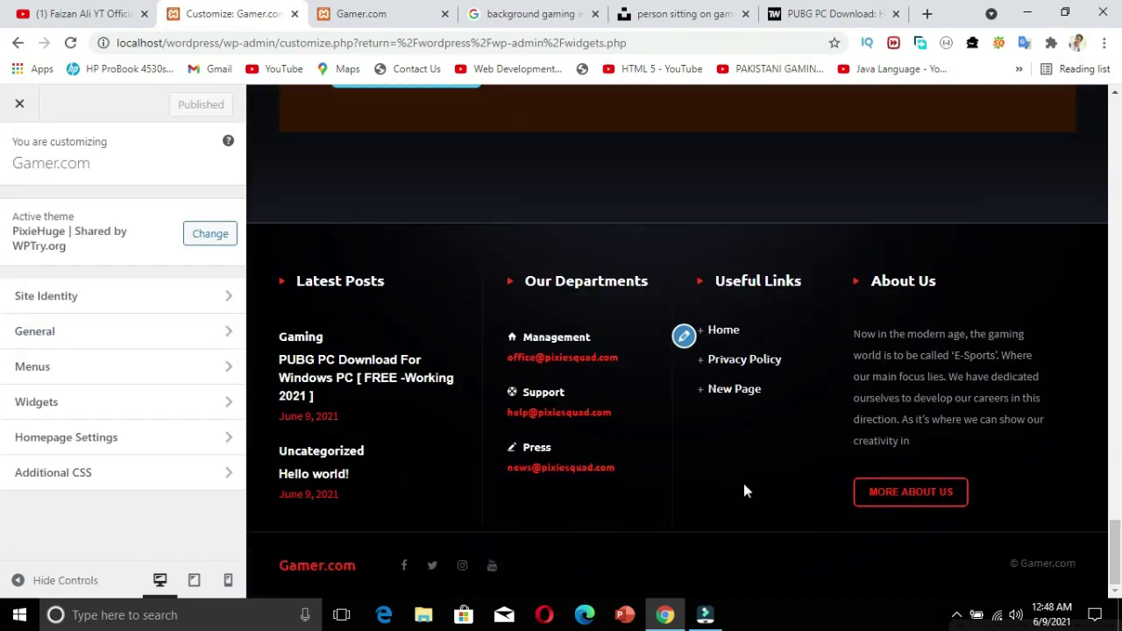
click(531, 356)
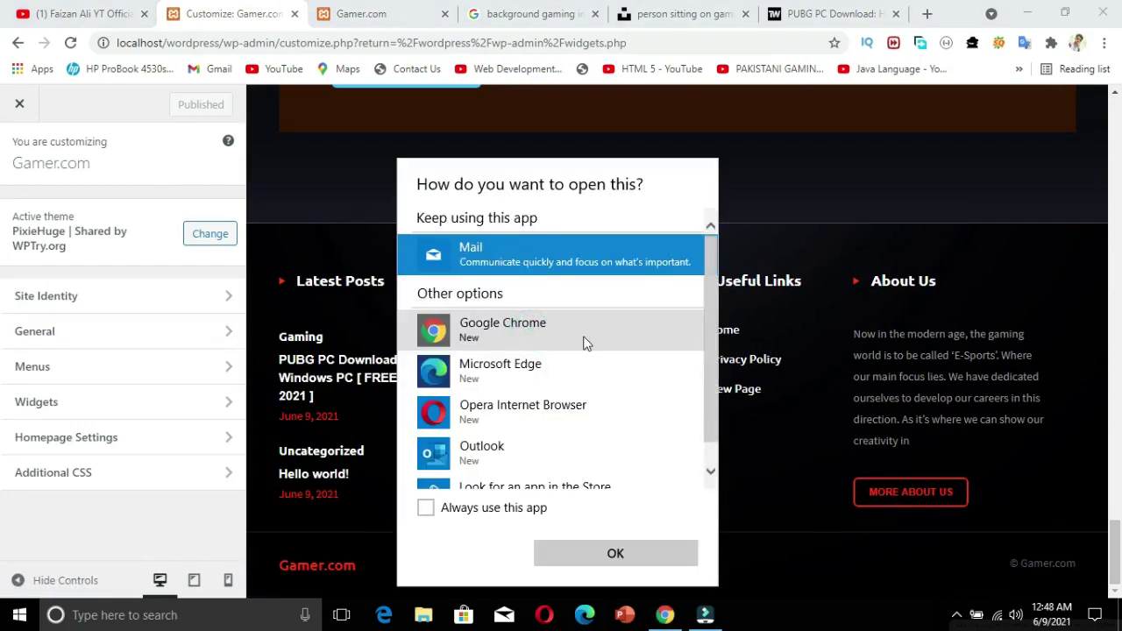
click(870, 184)
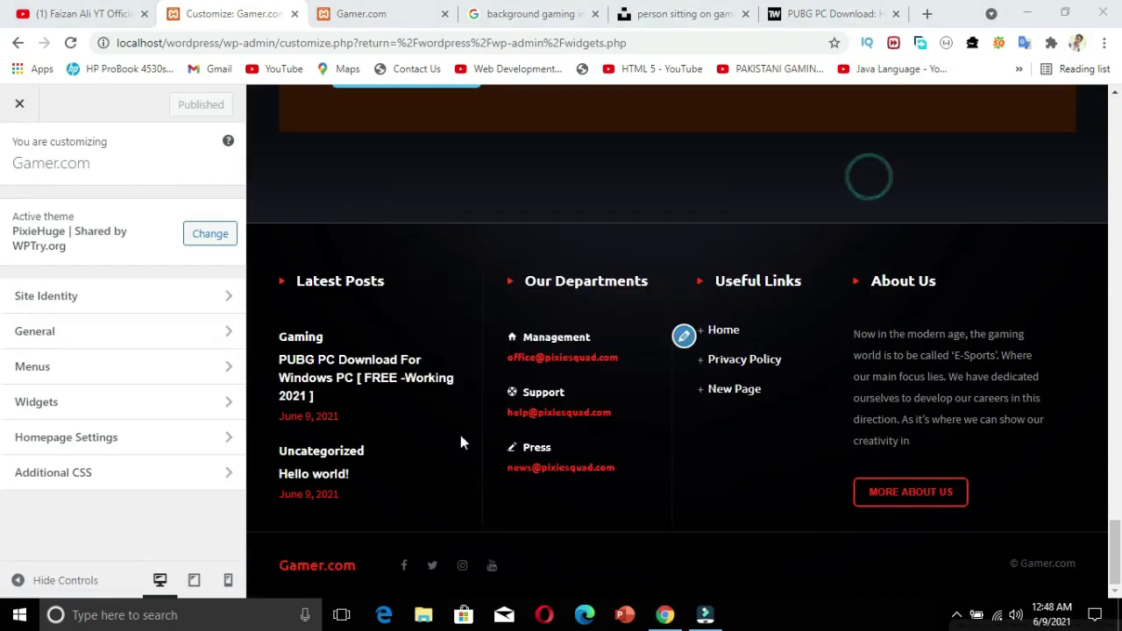
click(523, 450)
click(789, 210)
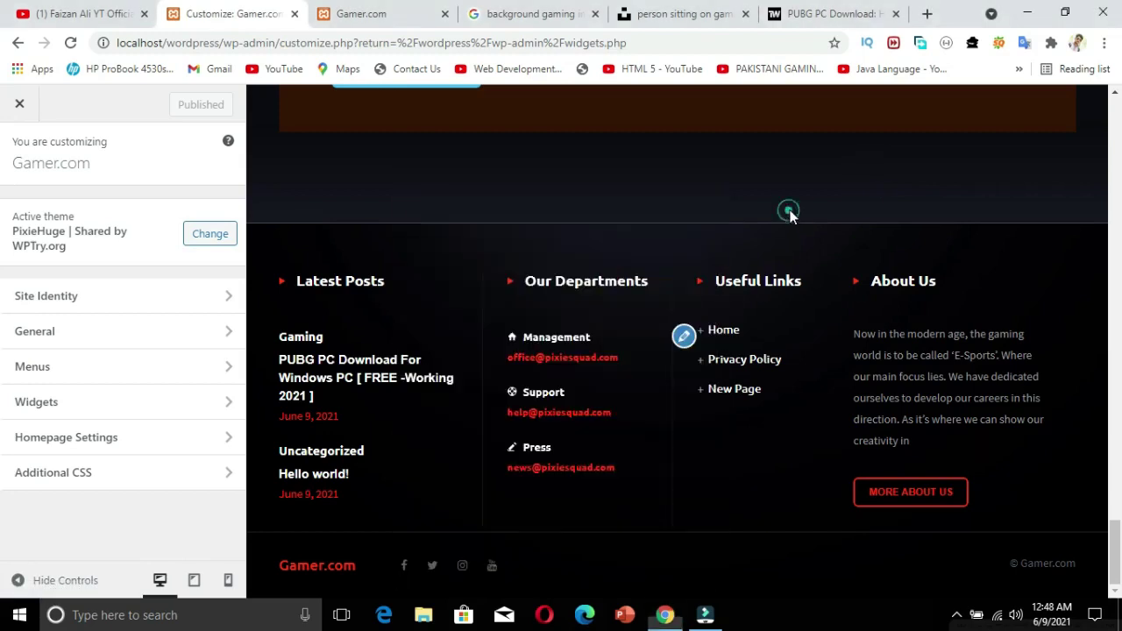
click(21, 100)
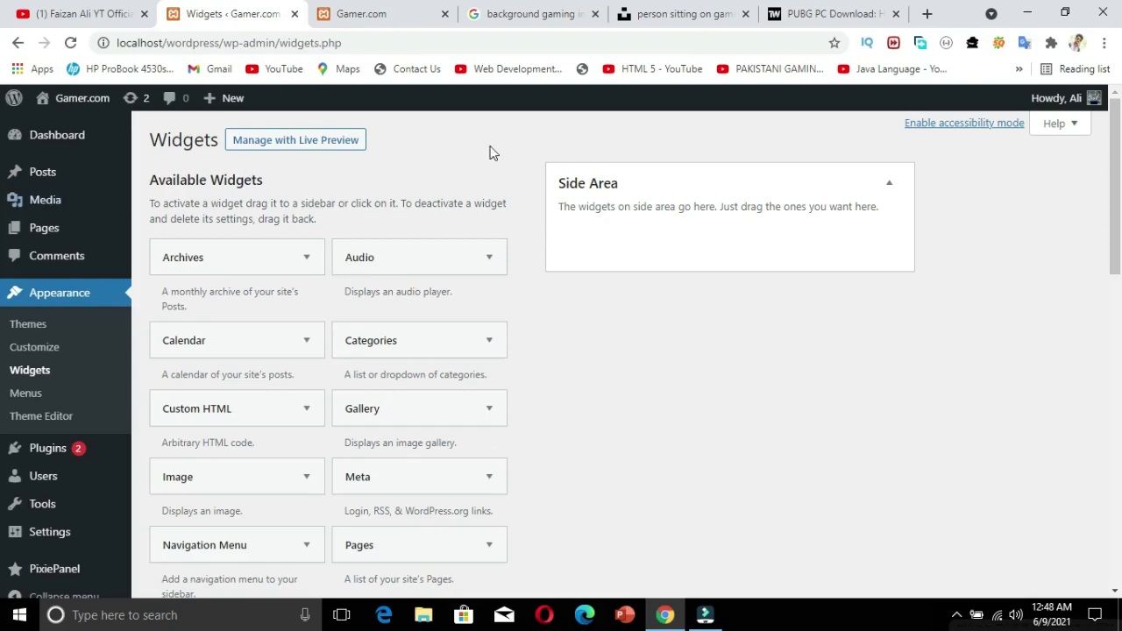
- Review the live homepage from its footer columns up to the header navigation
drag(1114, 205, 1115, 491)
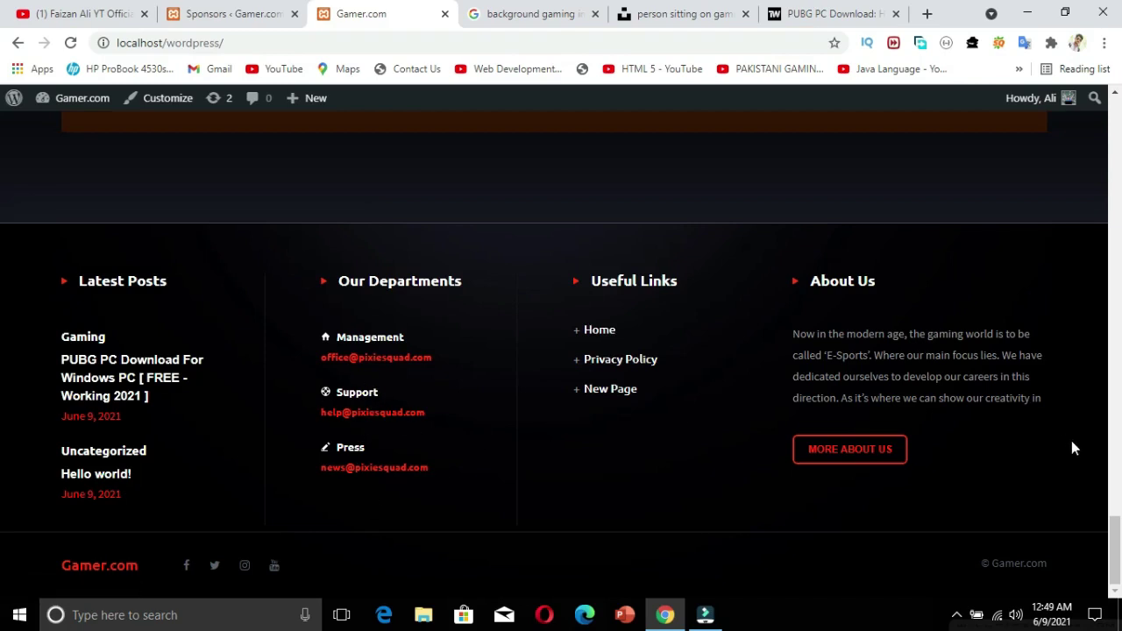
drag(1116, 543, 1117, 118)
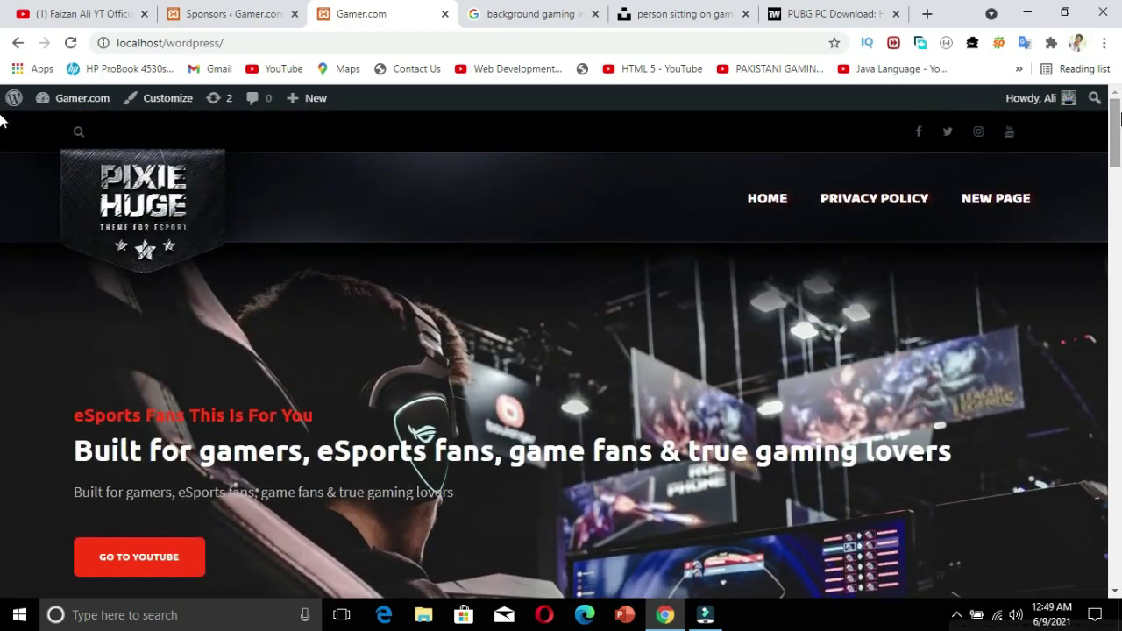